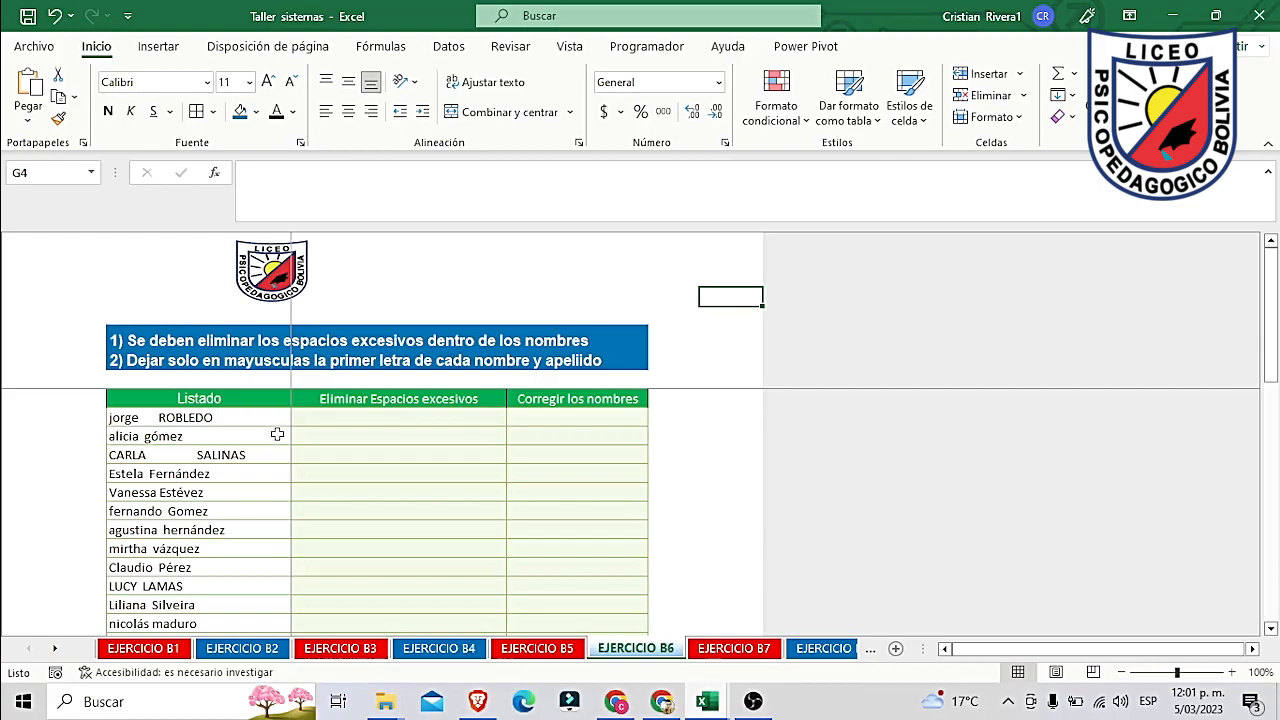
Step: Enter the formula =ESPACIOS(C10) in cell D10 to remove the excess spaces from the first listed name
{"action": "double_click", "coordinate": [161, 417]}
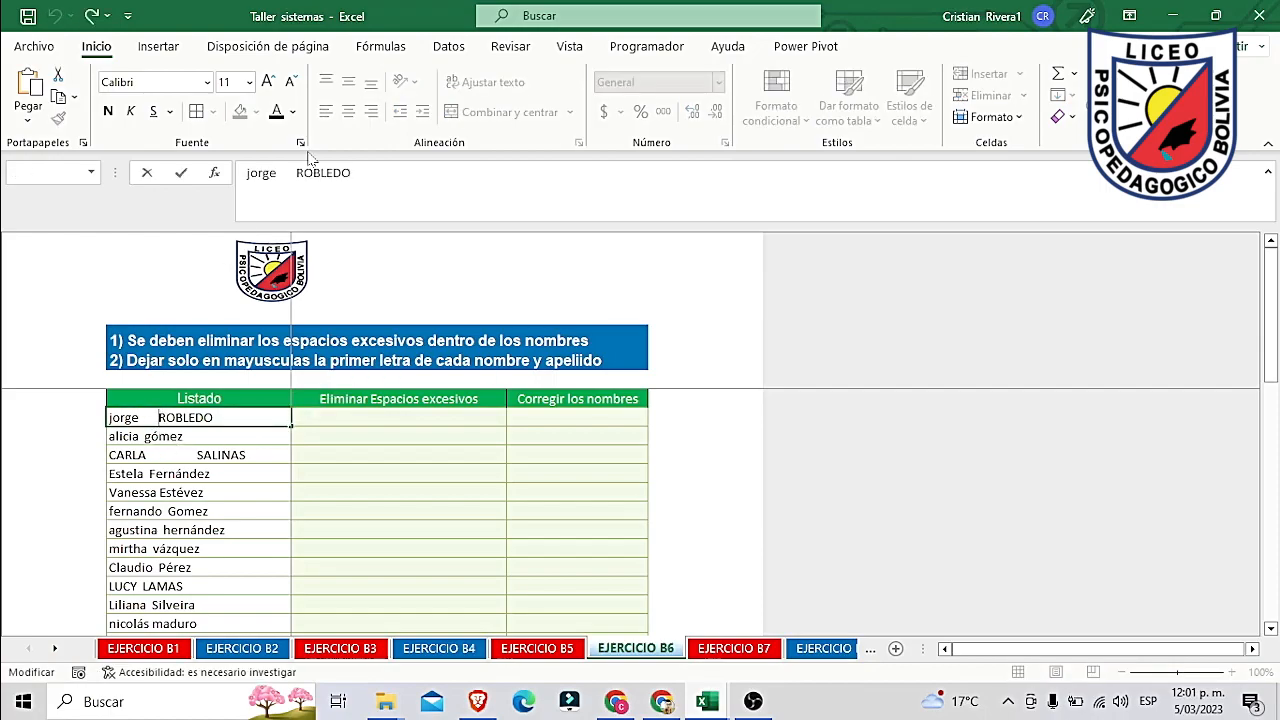
{"action": "left_click", "coordinate": [358, 486]}
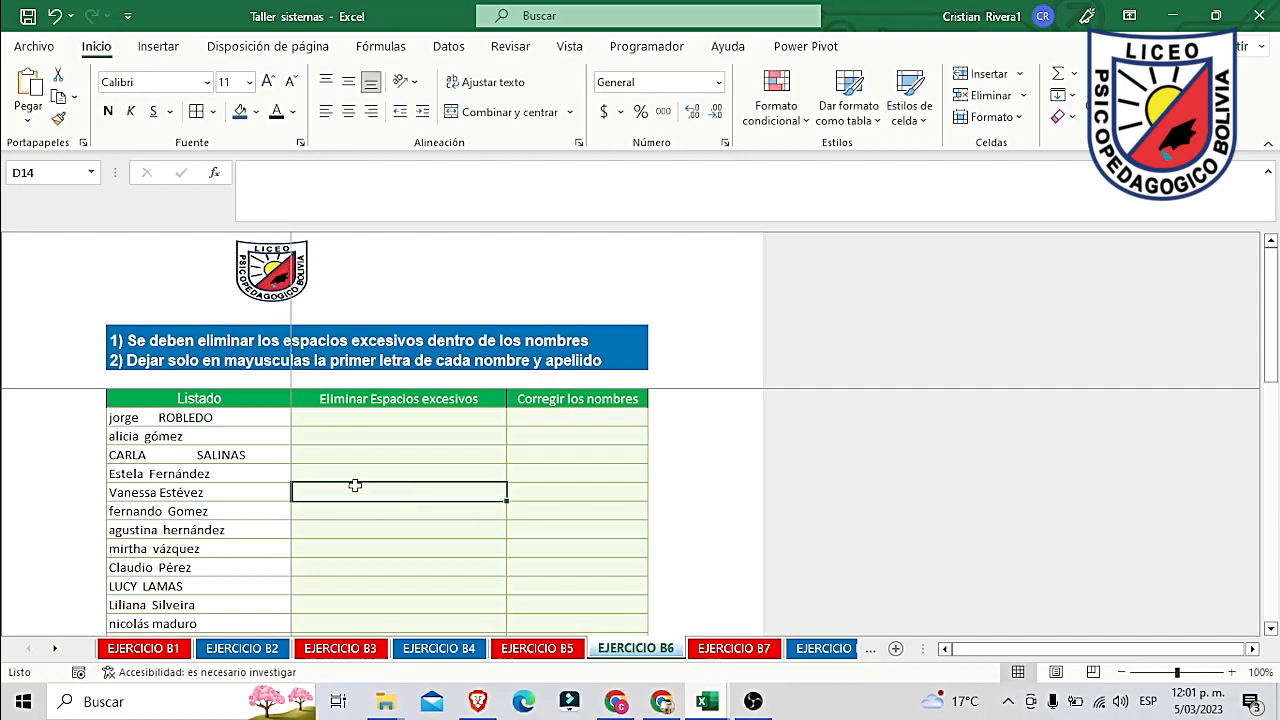
{"action": "left_click", "coordinate": [383, 421]}
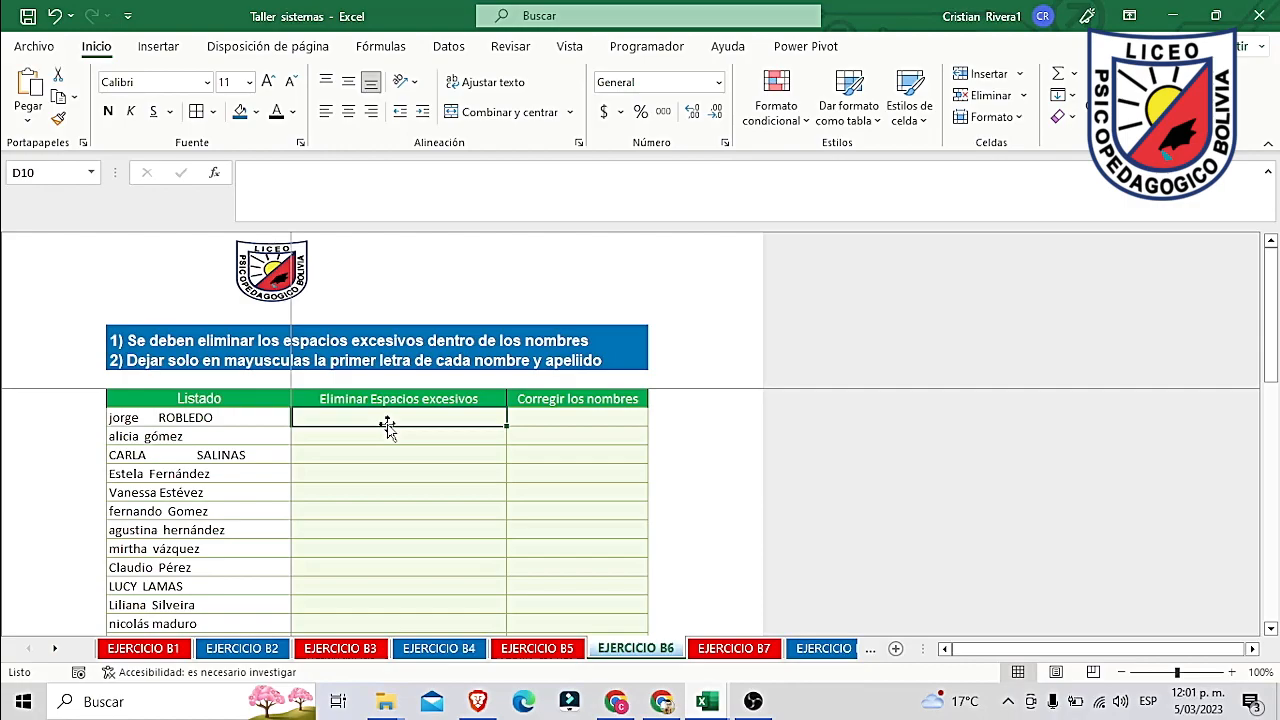
{"action": "type", "text": "=esp"}
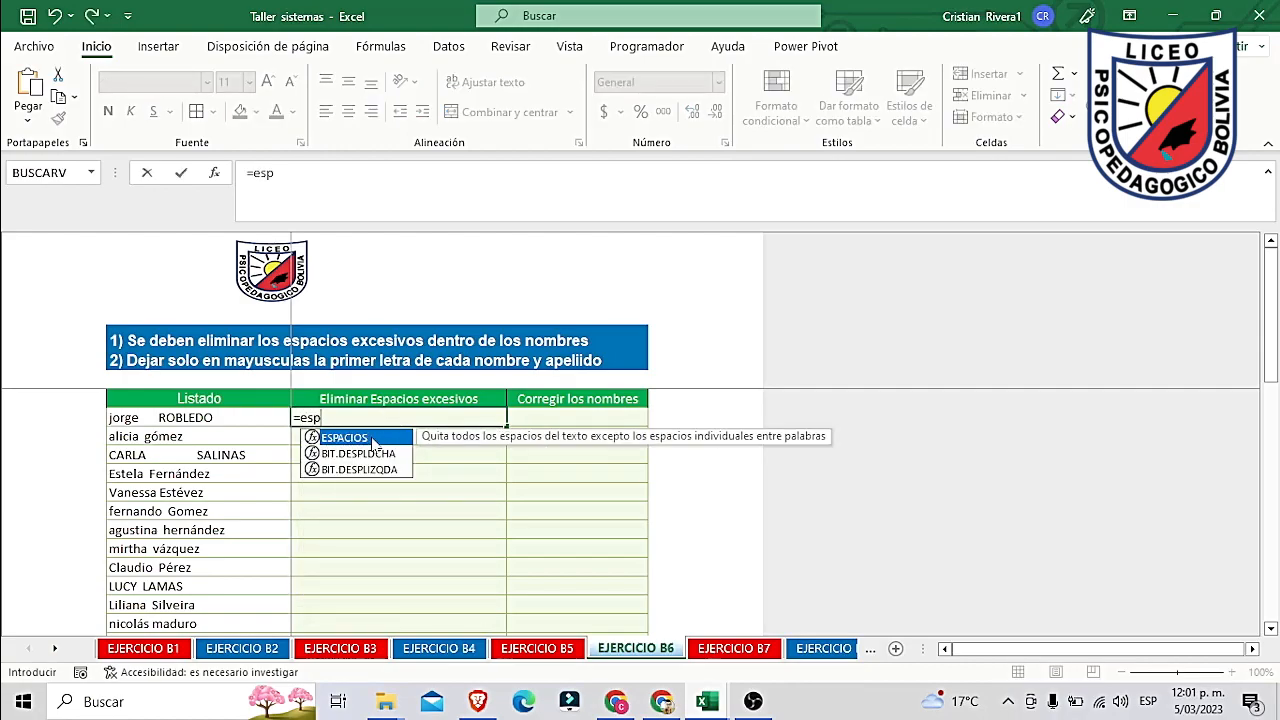
{"action": "key", "text": "Tab"}
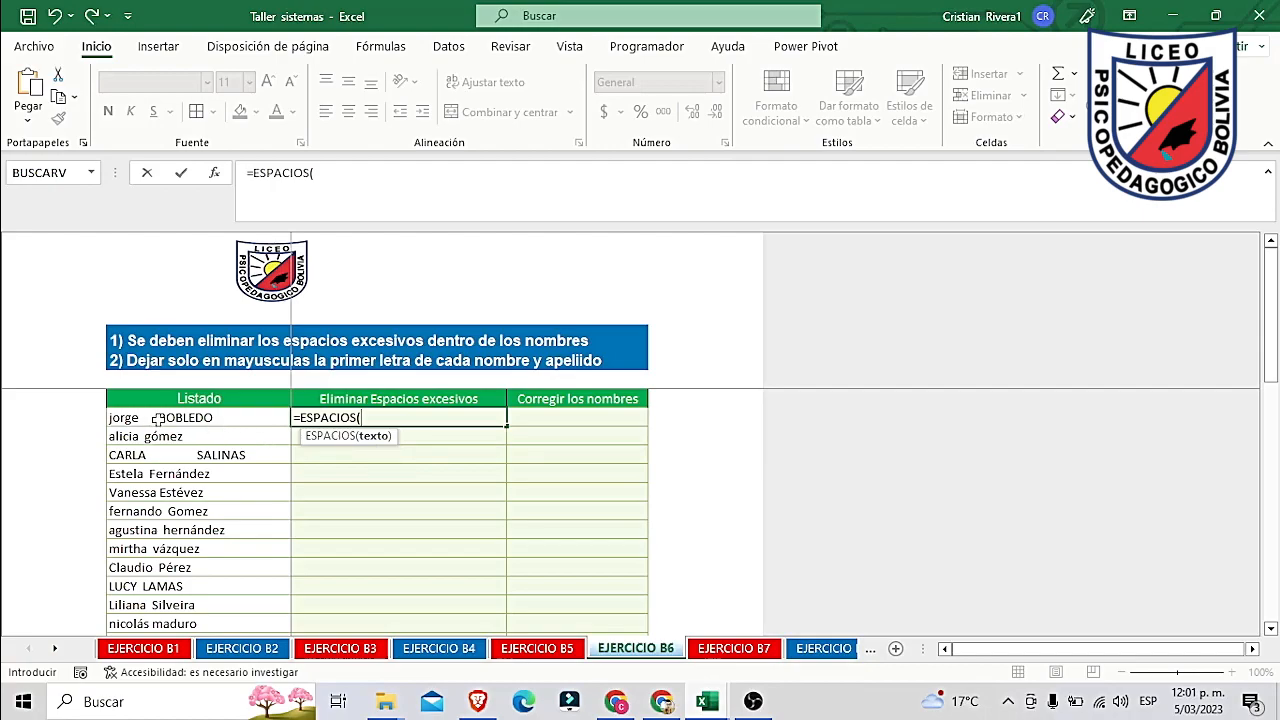
{"action": "left_click", "coordinate": [157, 420]}
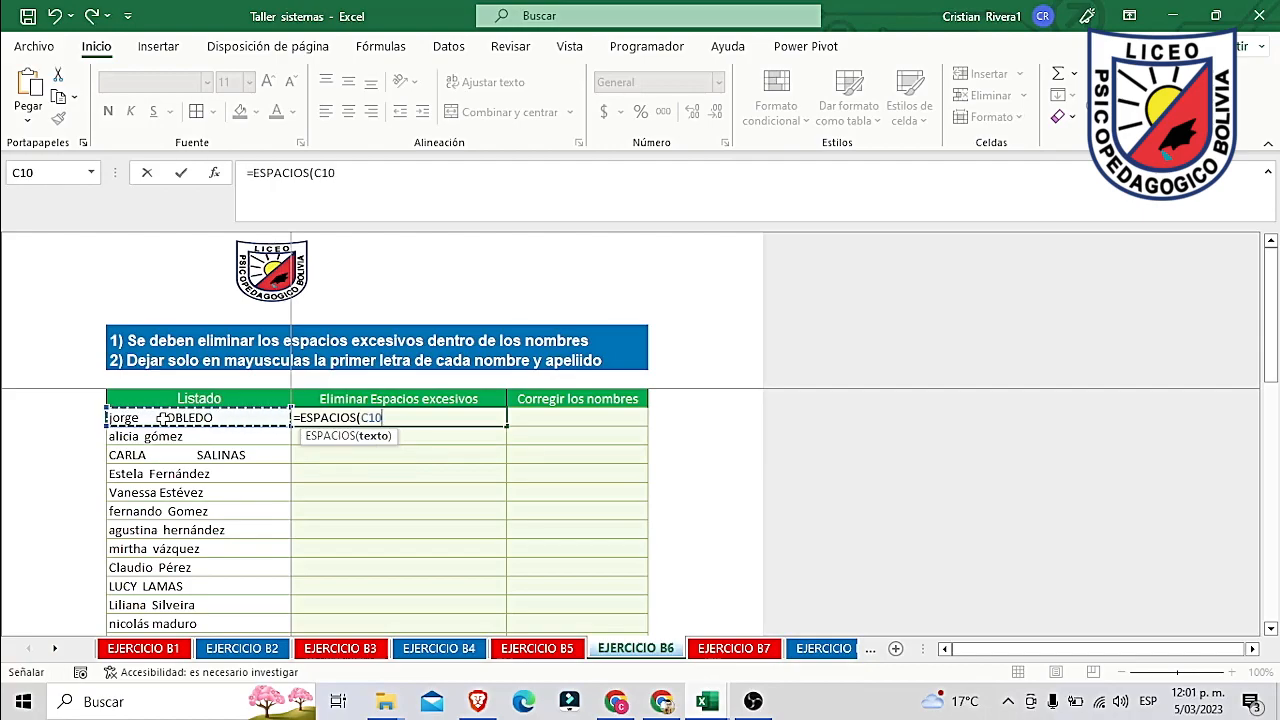
{"action": "key", "text": "Return"}
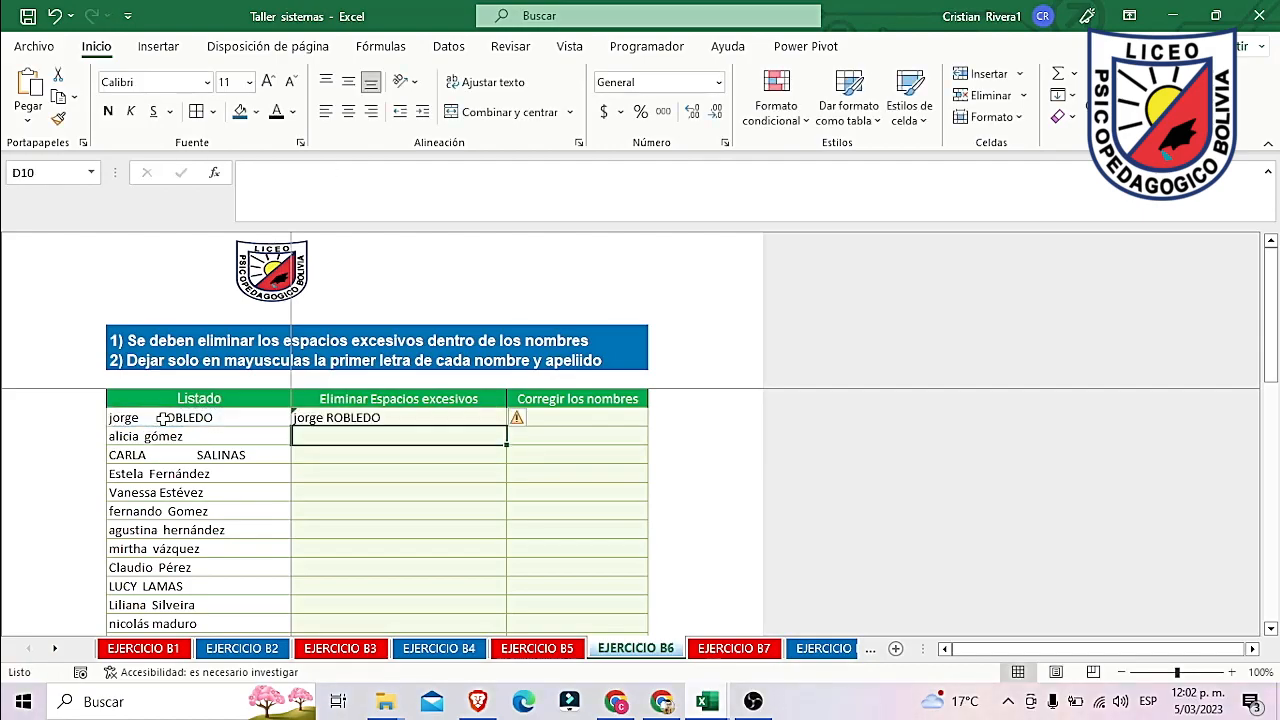
Step: Fill the ESPACIOS formula from D10 down the whole Eliminar Espacios excesivos column and check the cleaned names
{"action": "key", "text": "Up"}
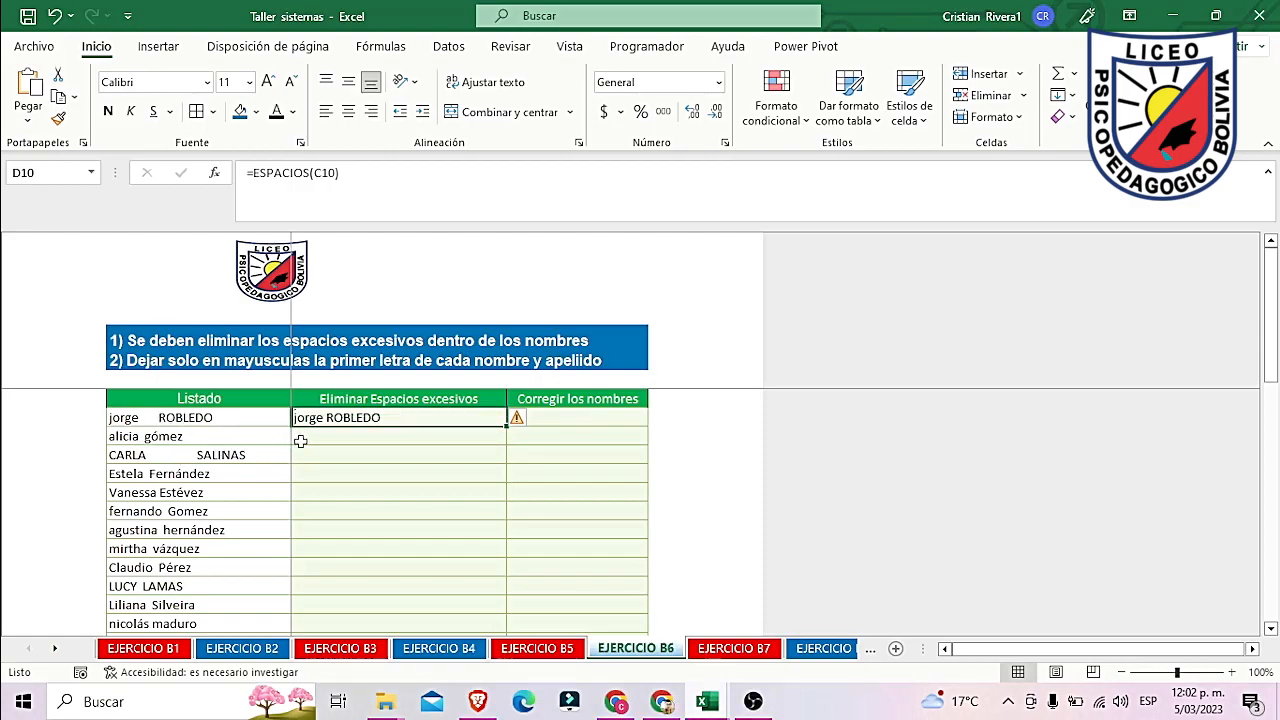
{"action": "double_click", "coordinate": [507, 425]}
{"action": "scroll", "coordinate": [466, 451], "scroll_direction": "down", "scroll_amount": 2}
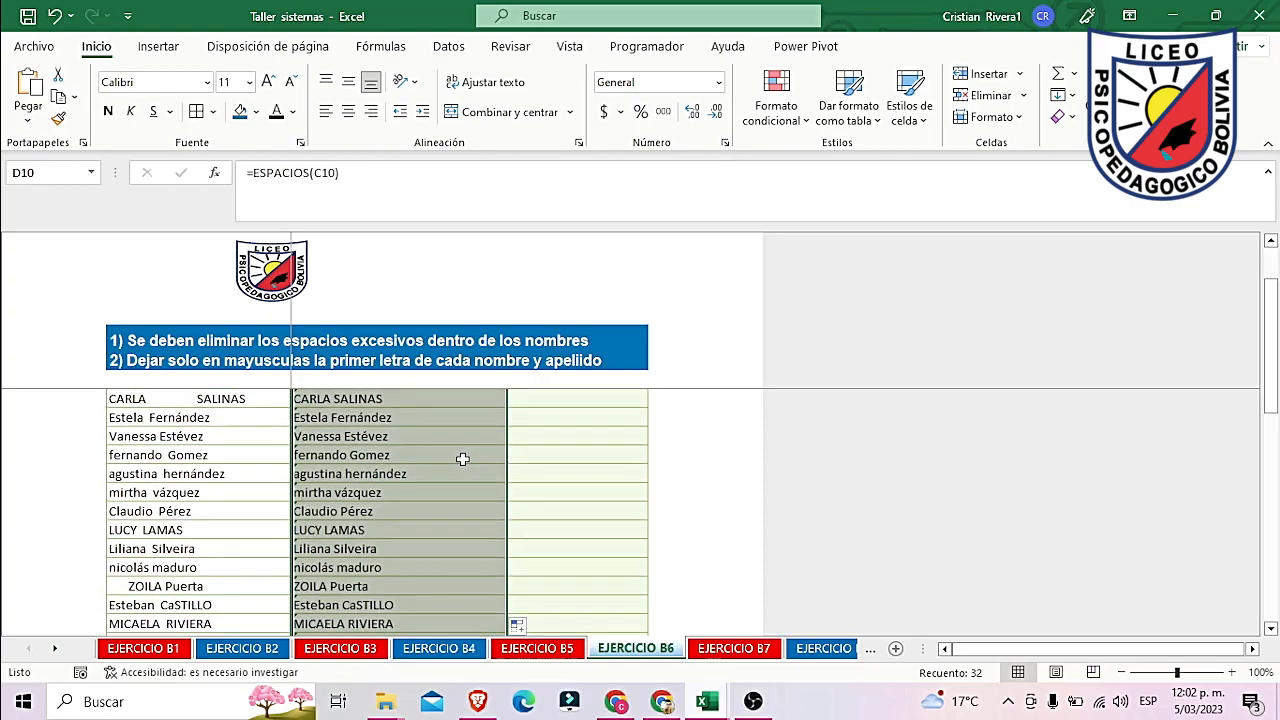
{"action": "scroll", "coordinate": [434, 554], "scroll_direction": "down", "scroll_amount": 7}
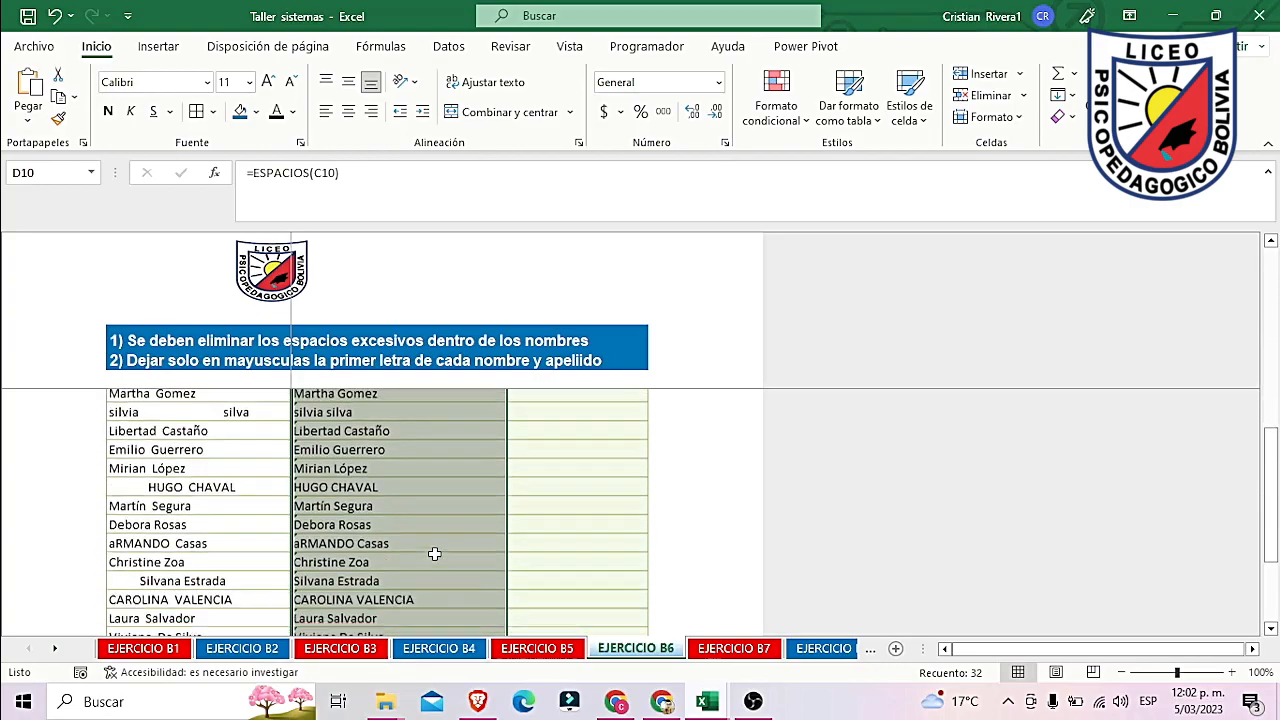
{"action": "scroll", "coordinate": [463, 572], "scroll_direction": "up", "scroll_amount": 9}
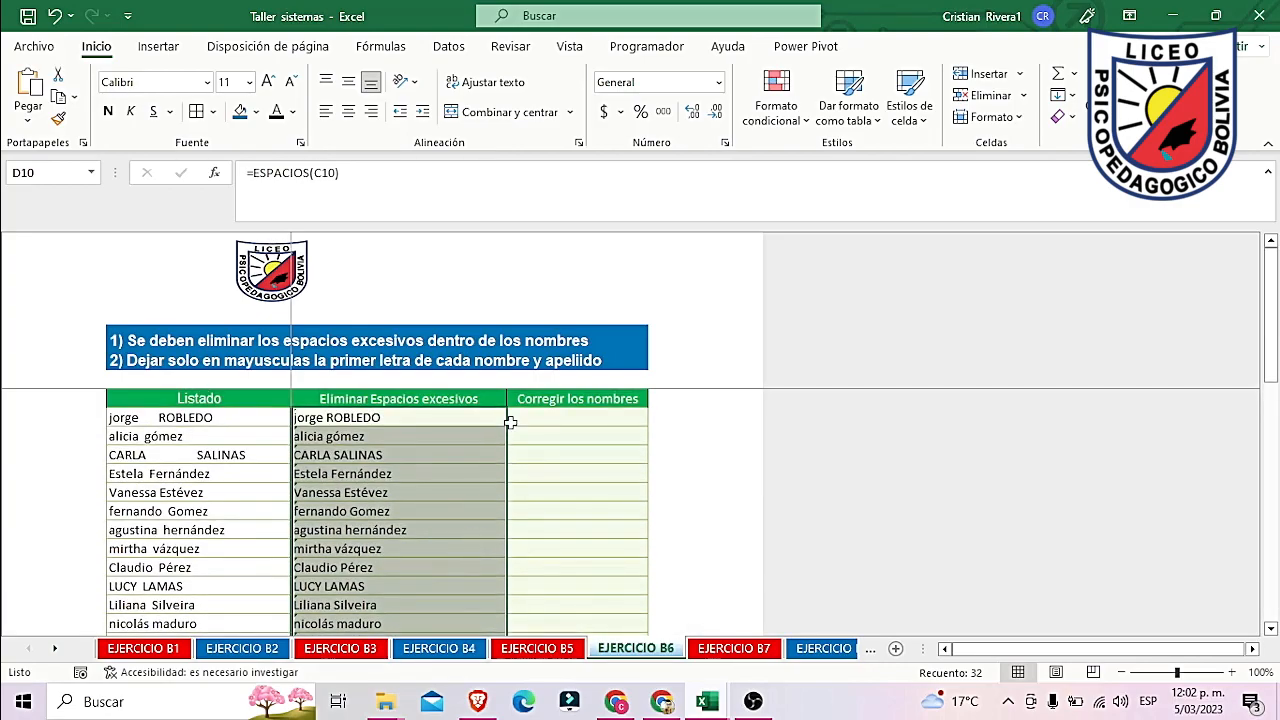
Step: Enter the formula =NOMPROPIO(D10) in cell E10 to capitalise only the first letter of each name and surname
{"action": "left_click", "coordinate": [554, 432]}
{"action": "left_click", "coordinate": [563, 414]}
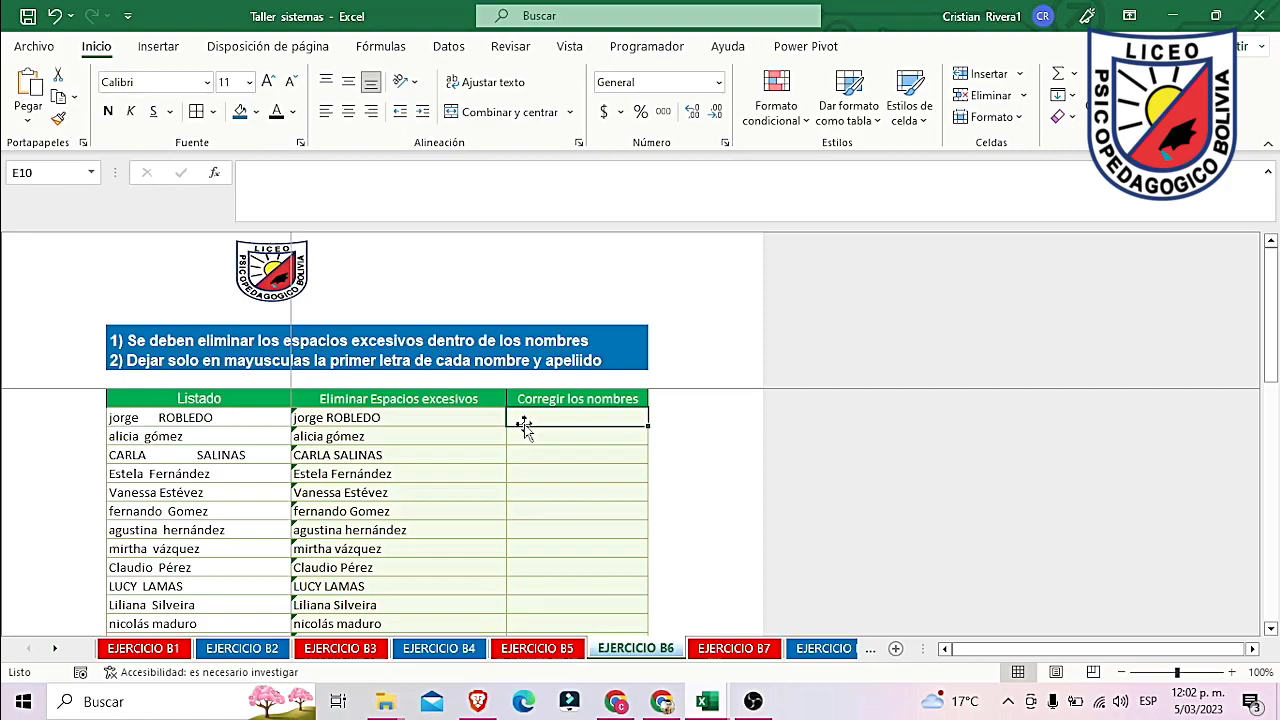
{"action": "type", "text": "=nom"}
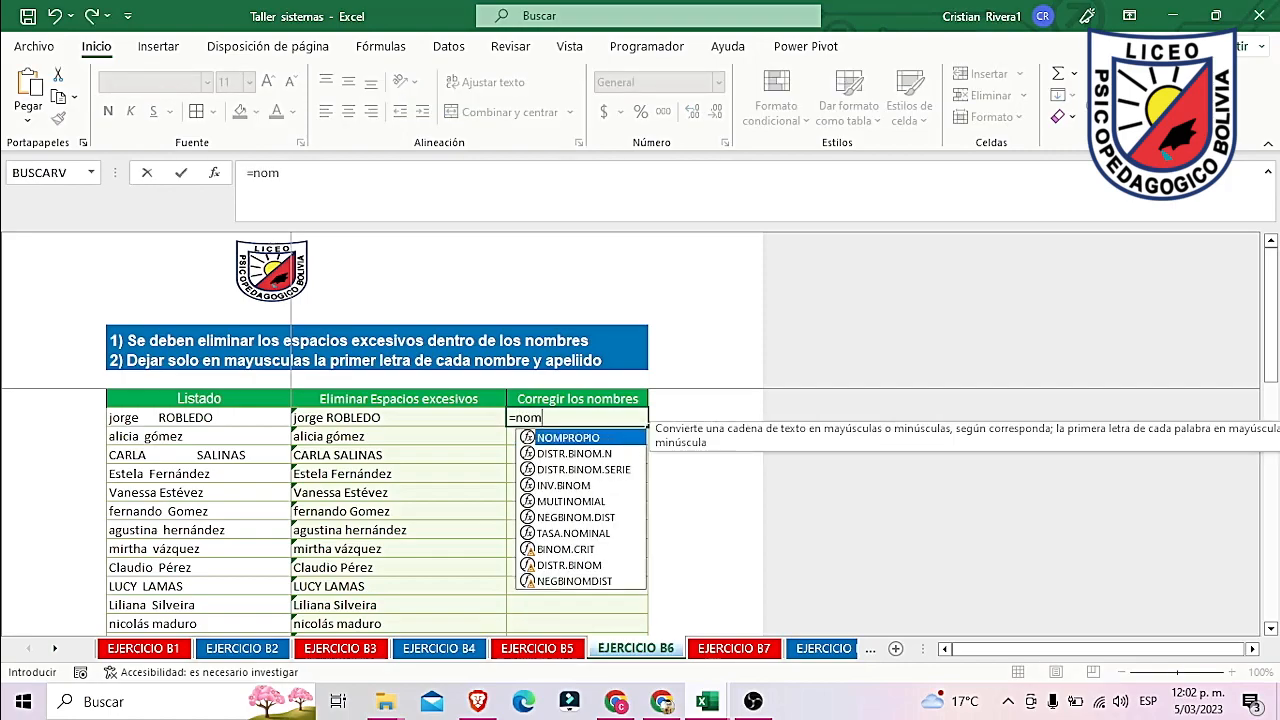
{"action": "double_click", "coordinate": [578, 438]}
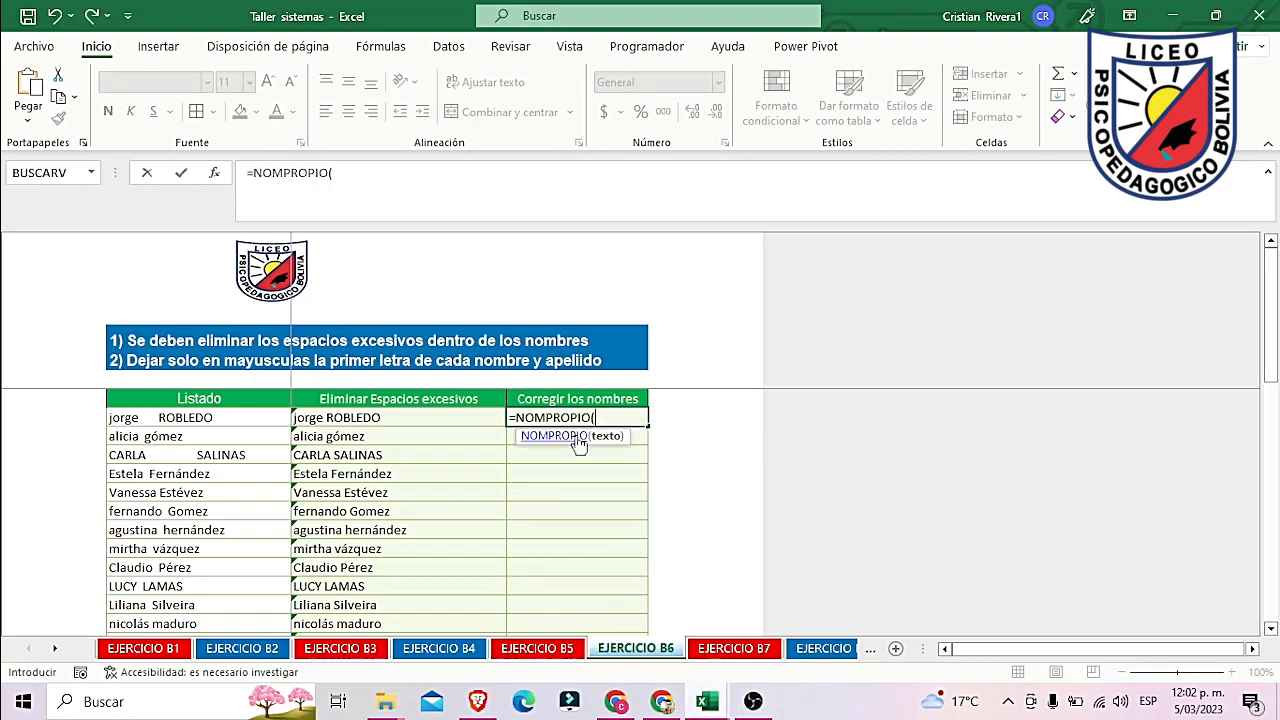
{"action": "left_click", "coordinate": [343, 418]}
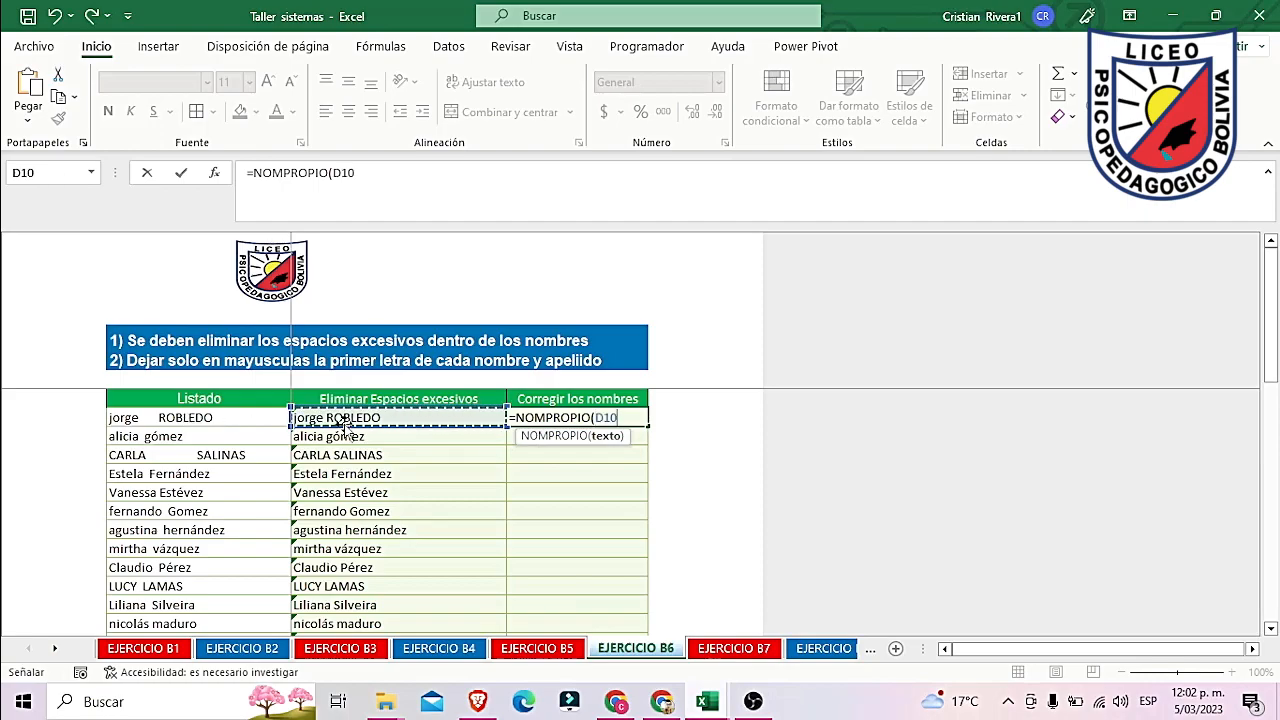
{"action": "key", "text": "Return"}
Step: Fill the NOMPROPIO formula from E10 down the whole Corregir los nombres column and check the corrected names
{"action": "key", "text": "Up"}
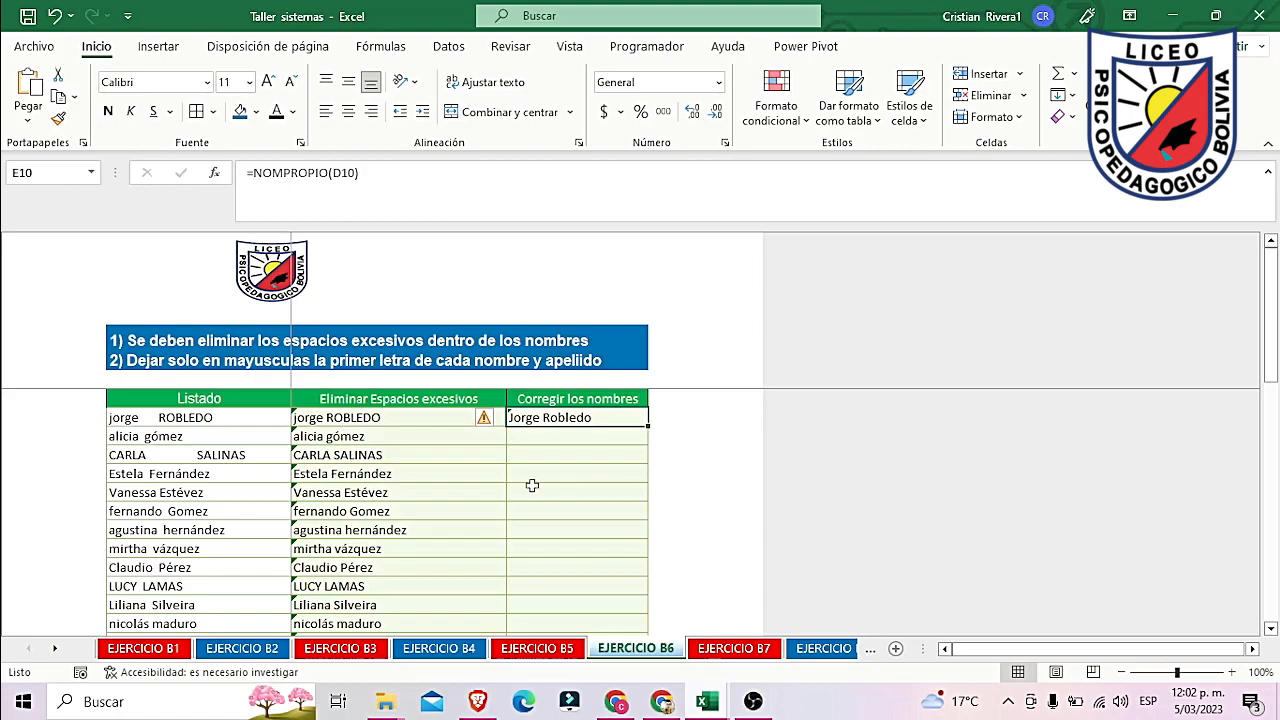
{"action": "double_click", "coordinate": [647, 425]}
{"action": "scroll", "coordinate": [527, 492], "scroll_direction": "down", "scroll_amount": 1}
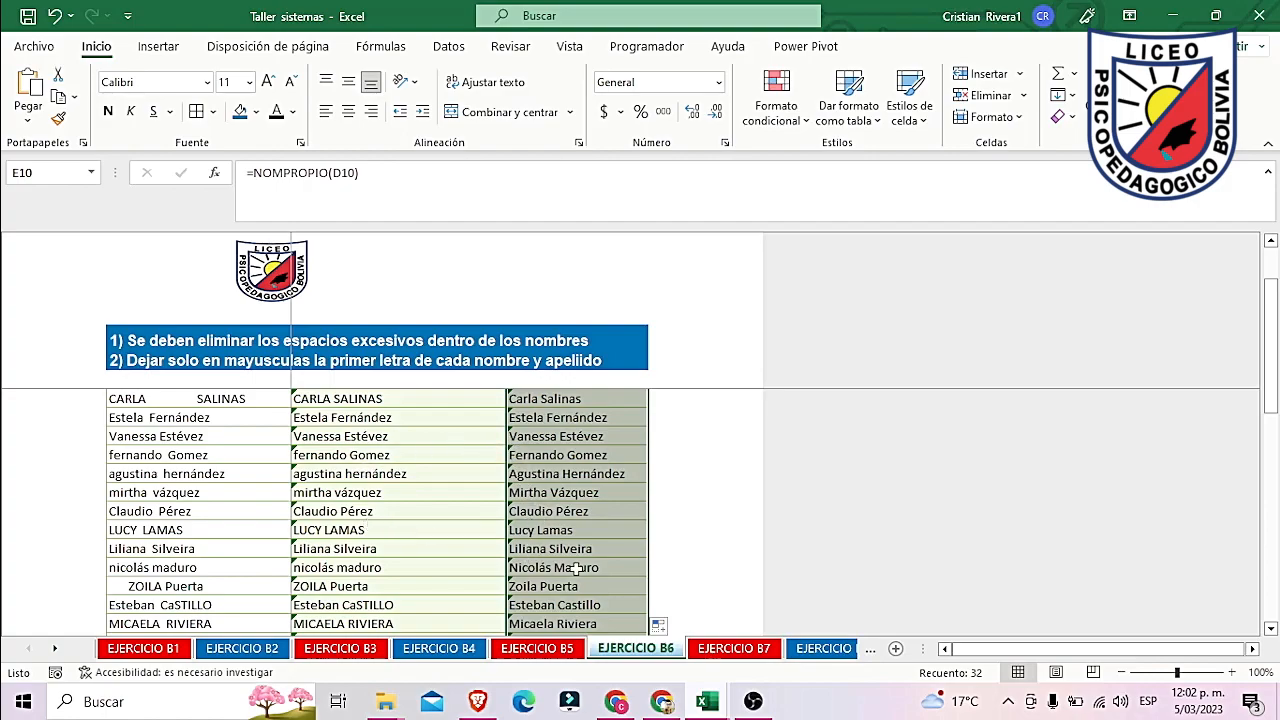
{"action": "scroll", "coordinate": [600, 548], "scroll_direction": "down", "scroll_amount": 2}
{"action": "scroll", "coordinate": [598, 552], "scroll_direction": "up", "scroll_amount": 3}
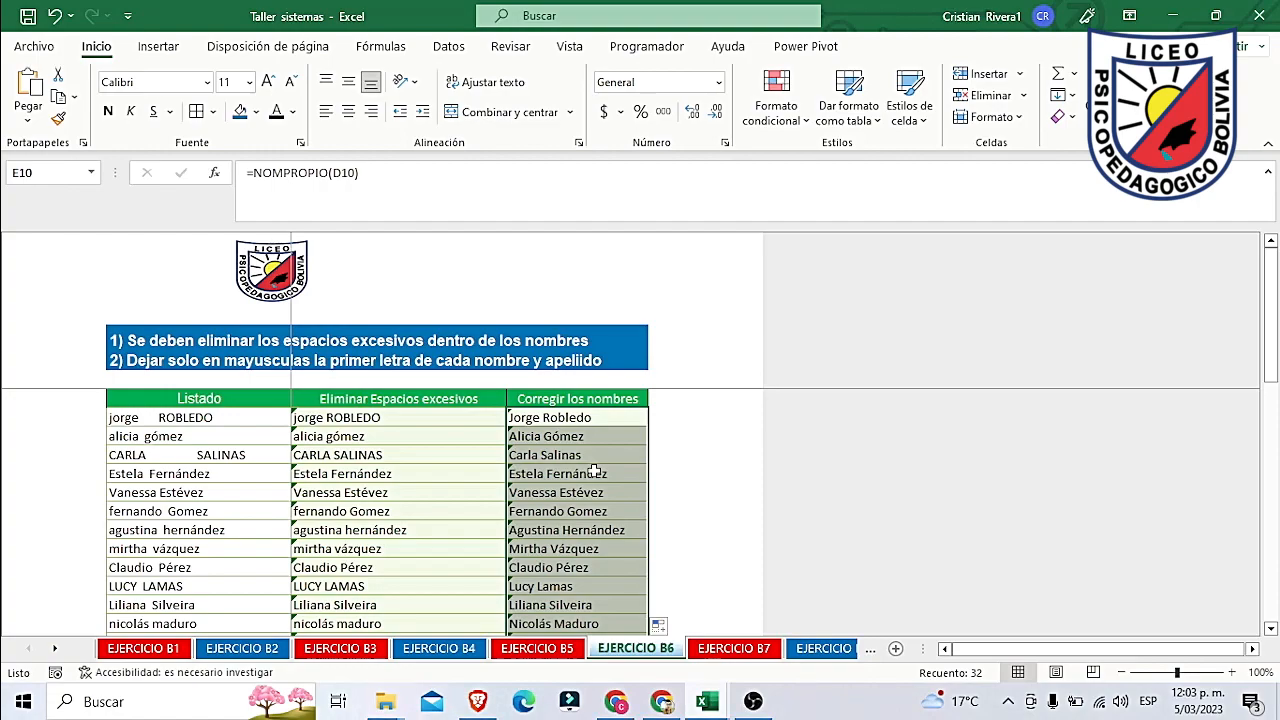
Step: Switch to the EJERCICIO B7 sheet and examine its sales records down to the last row and the exercise instructions
{"action": "left_click", "coordinate": [730, 648]}
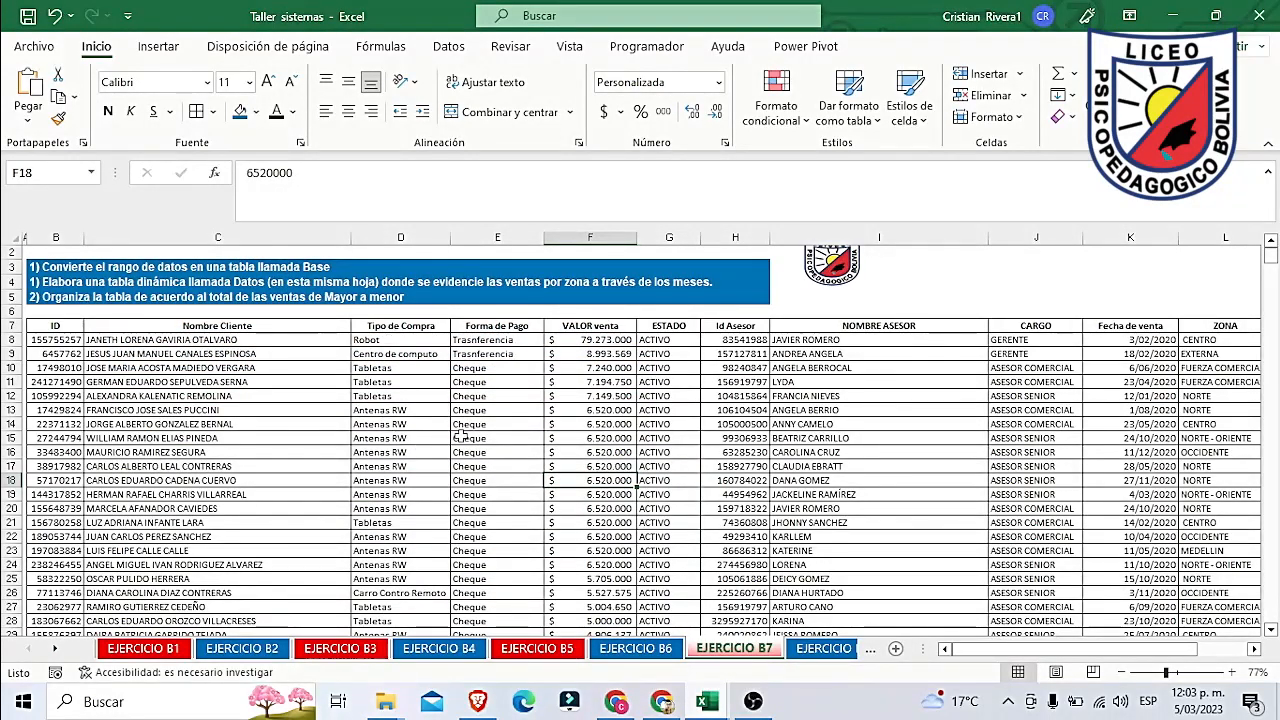
{"action": "scroll", "coordinate": [526, 399], "scroll_direction": "down", "scroll_amount": 3}
{"action": "scroll", "coordinate": [526, 399], "scroll_direction": "down", "scroll_amount": 20}
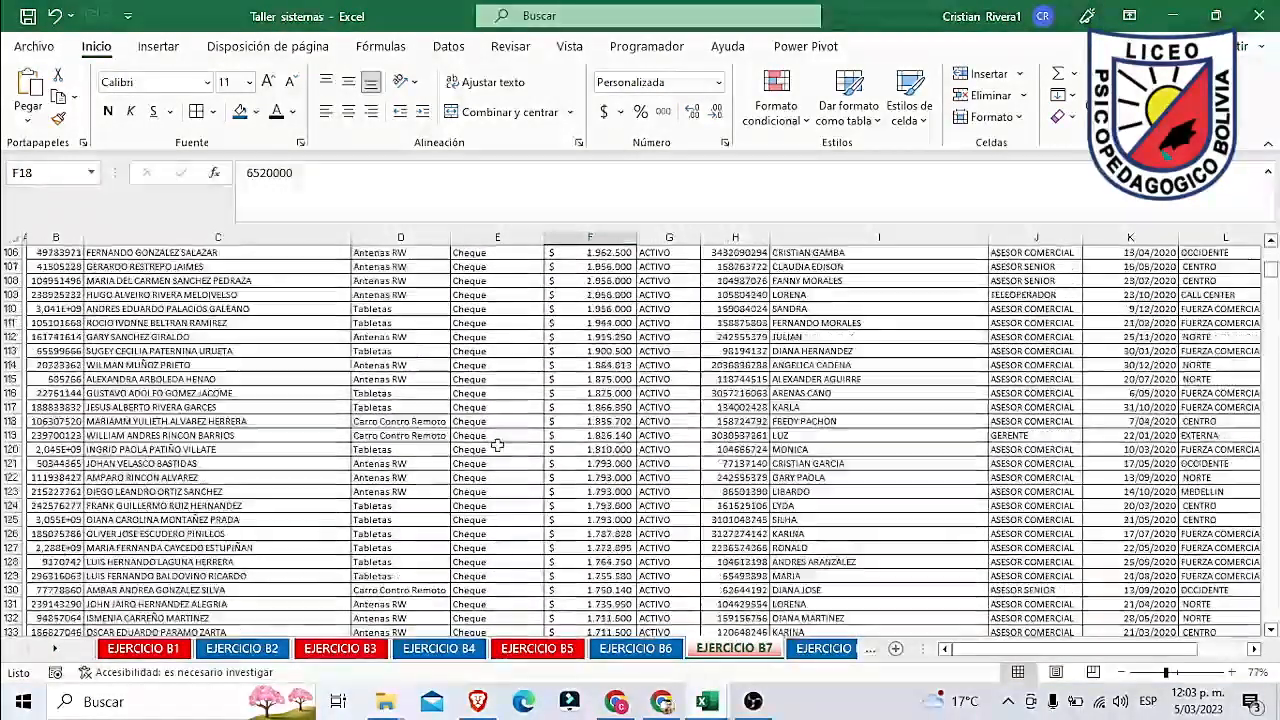
{"action": "scroll", "coordinate": [498, 456], "scroll_direction": "down", "scroll_amount": 20}
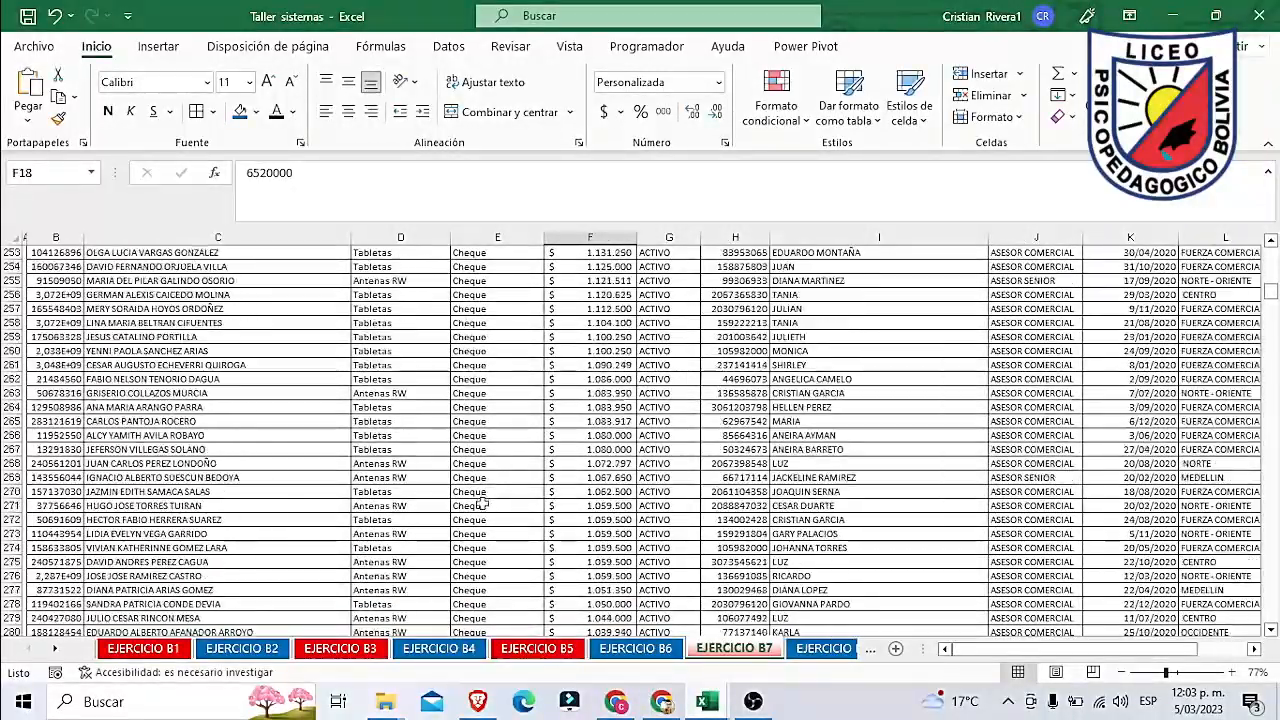
{"action": "scroll", "coordinate": [479, 506], "scroll_direction": "down", "scroll_amount": 20}
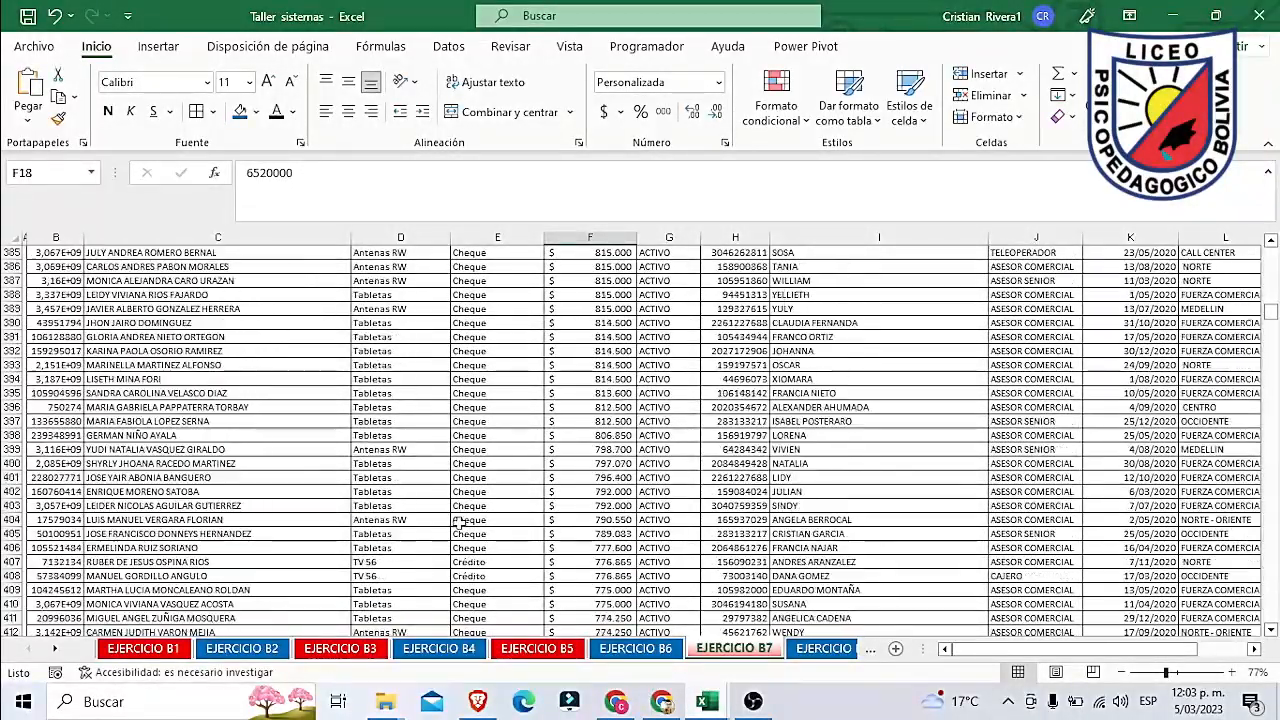
{"action": "scroll", "coordinate": [458, 515], "scroll_direction": "down", "scroll_amount": 20}
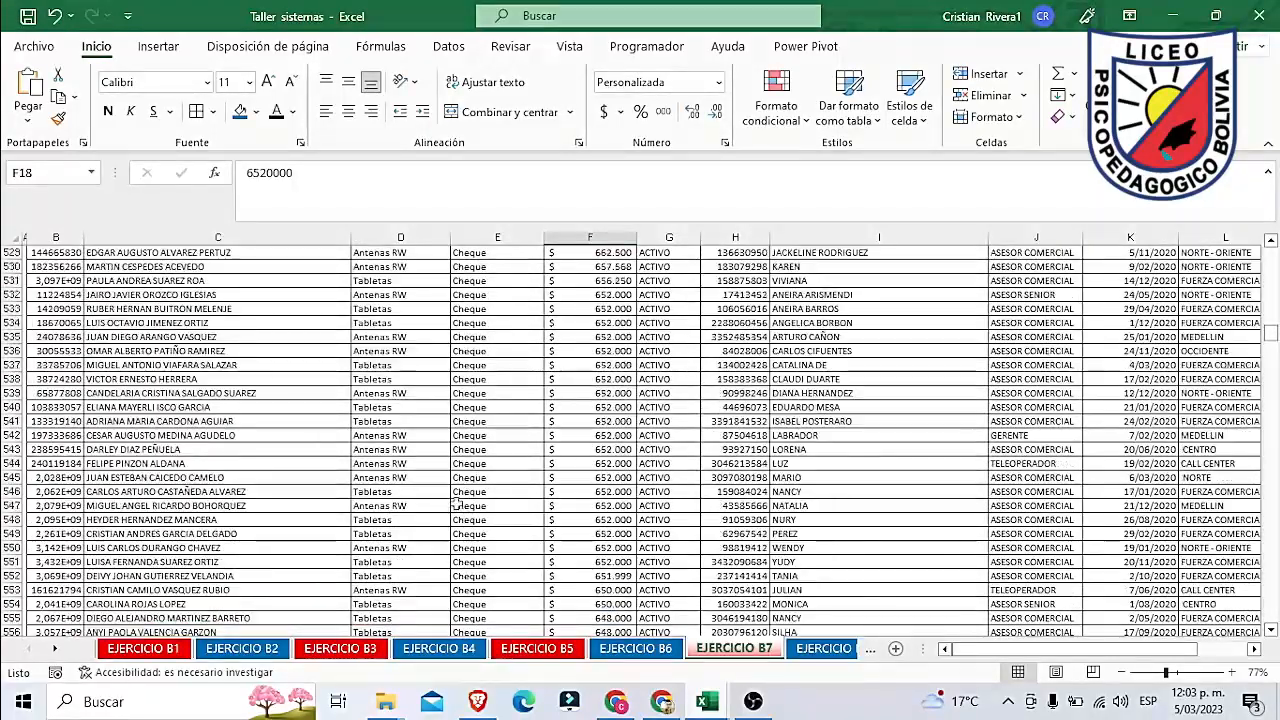
{"action": "scroll", "coordinate": [454, 506], "scroll_direction": "down", "scroll_amount": 20}
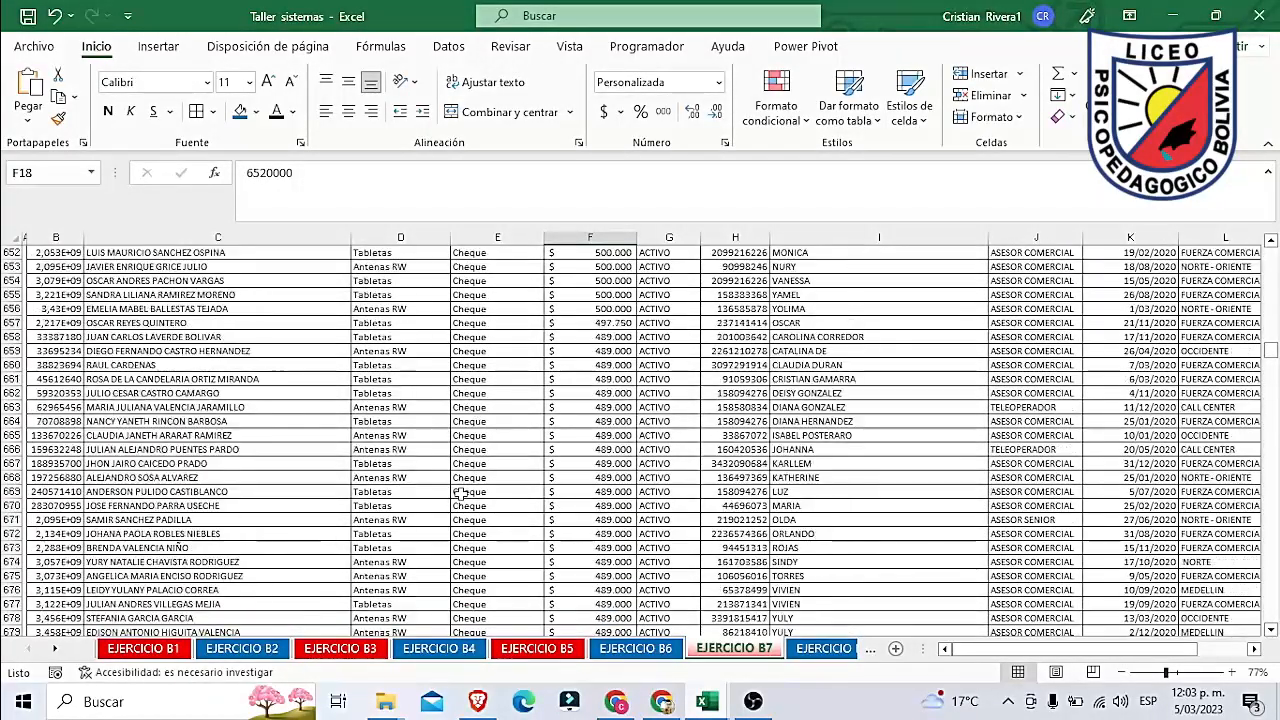
{"action": "scroll", "coordinate": [460, 496], "scroll_direction": "down", "scroll_amount": 20}
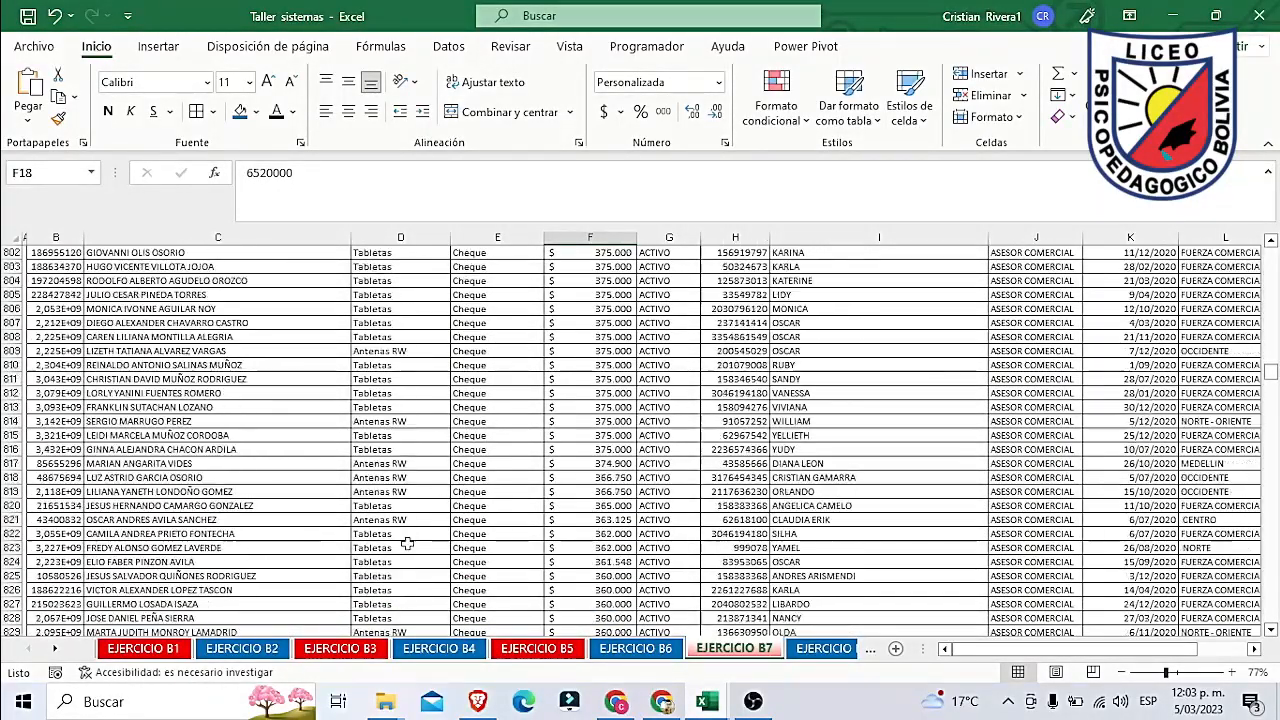
{"action": "scroll", "coordinate": [393, 563], "scroll_direction": "down", "scroll_amount": 20}
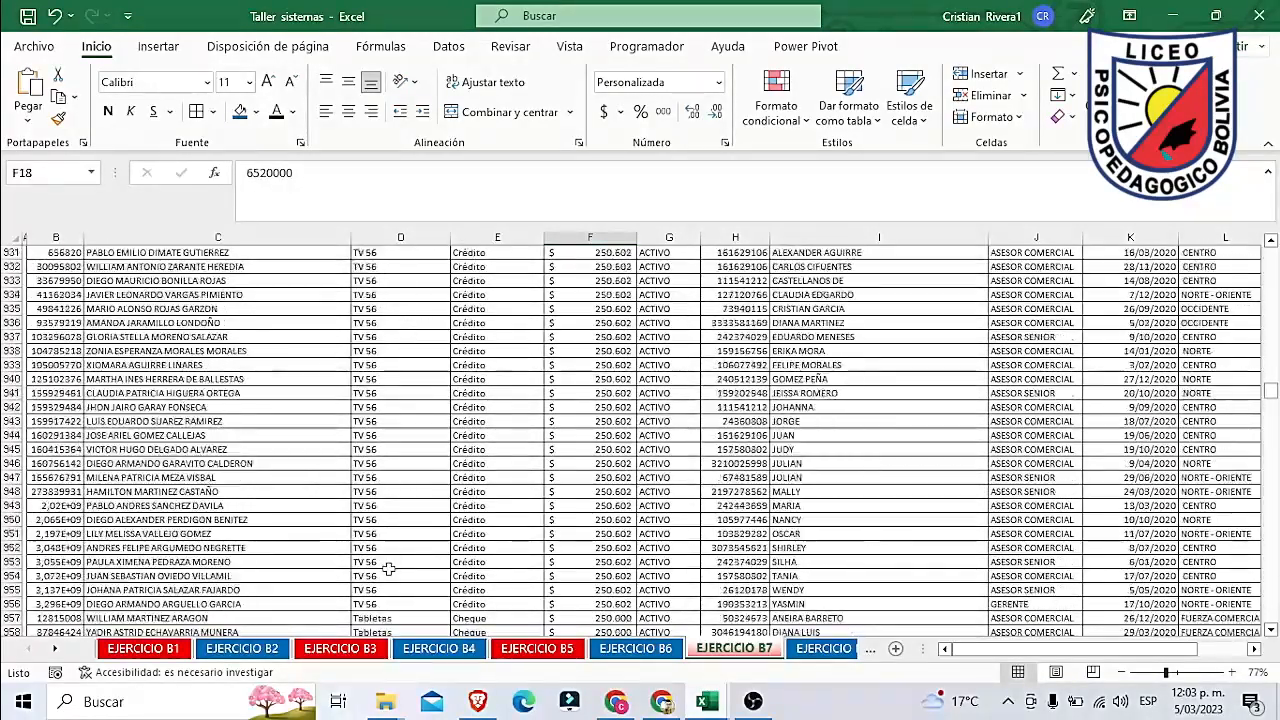
{"action": "scroll", "coordinate": [381, 576], "scroll_direction": "down", "scroll_amount": 20}
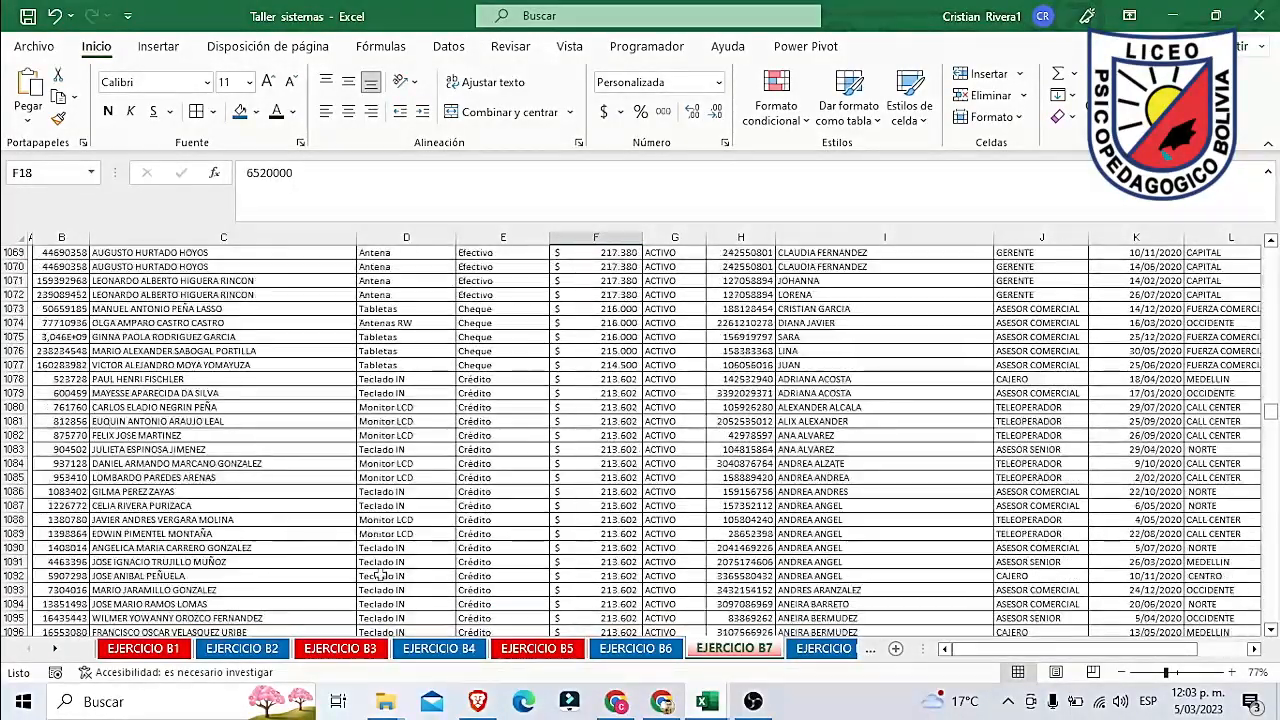
{"action": "scroll", "coordinate": [381, 570], "scroll_direction": "down", "scroll_amount": 15}
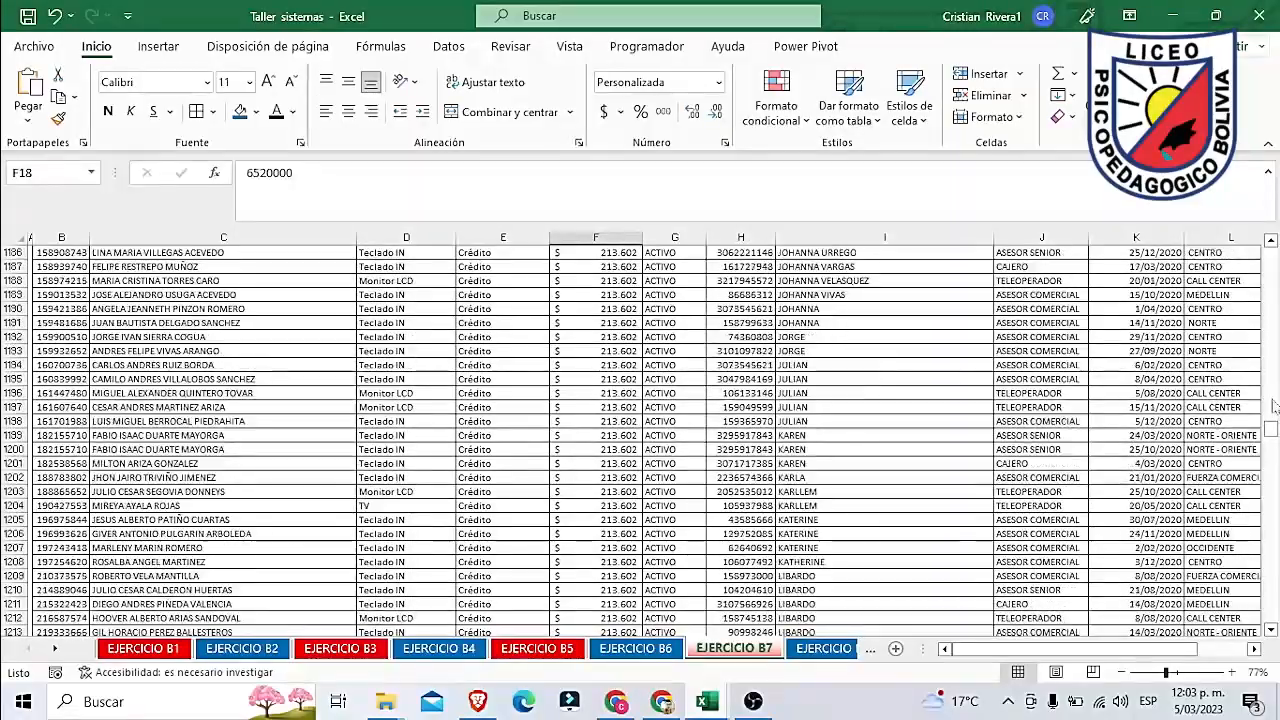
{"action": "left_click_drag", "start_coordinate": [1270, 432], "coordinate": [1270, 614]}
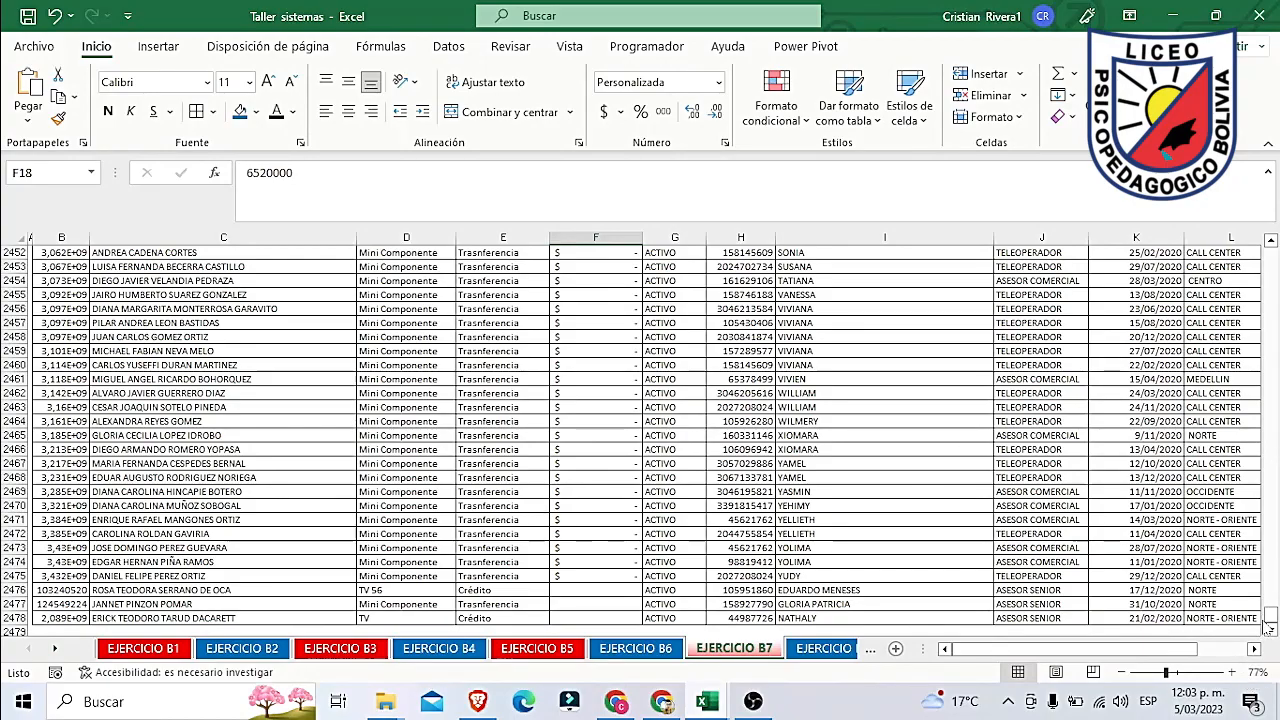
{"action": "left_click_drag", "start_coordinate": [1268, 614], "coordinate": [1270, 252]}
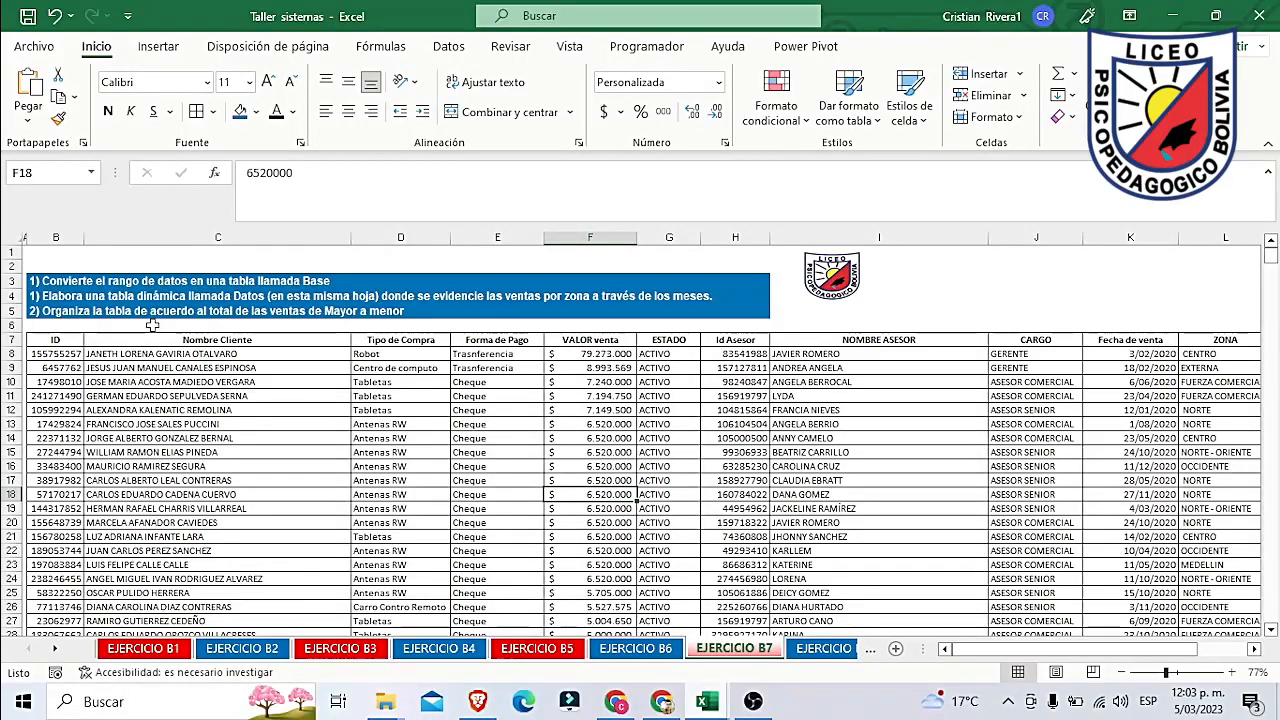
{"action": "left_click", "coordinate": [60, 340]}
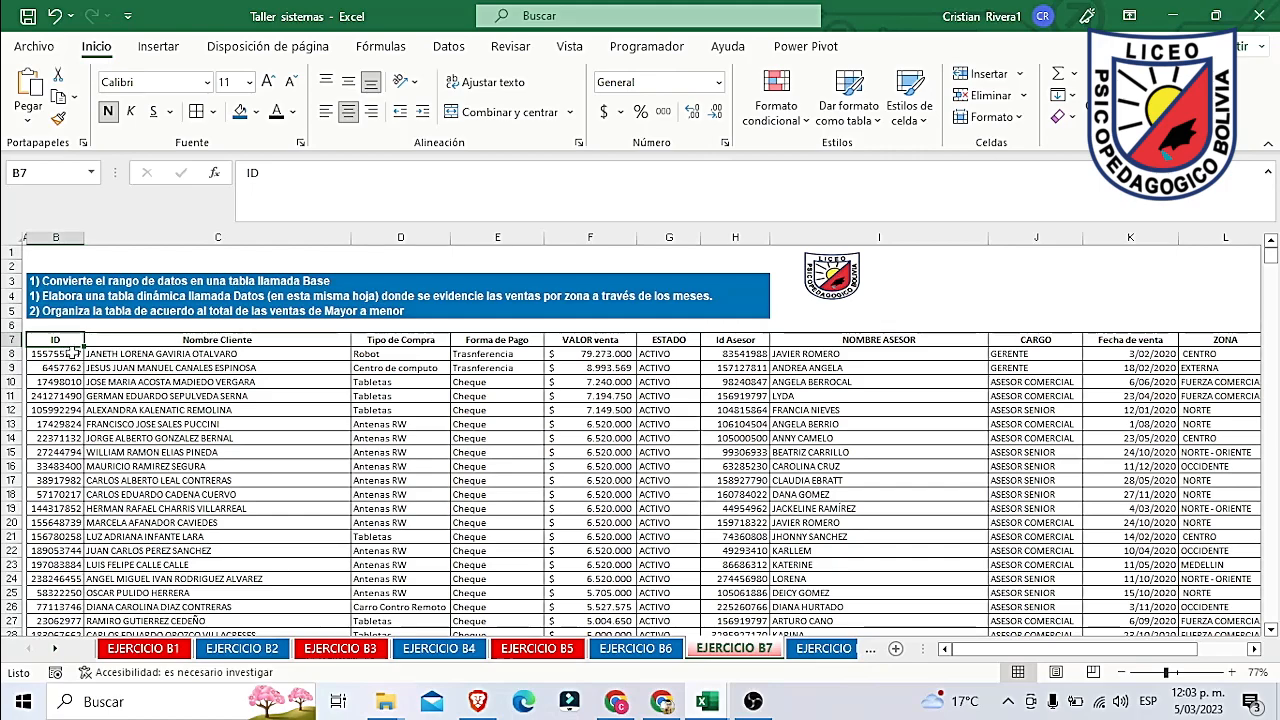
{"action": "left_click_drag", "start_coordinate": [74, 347], "coordinate": [945, 630]}
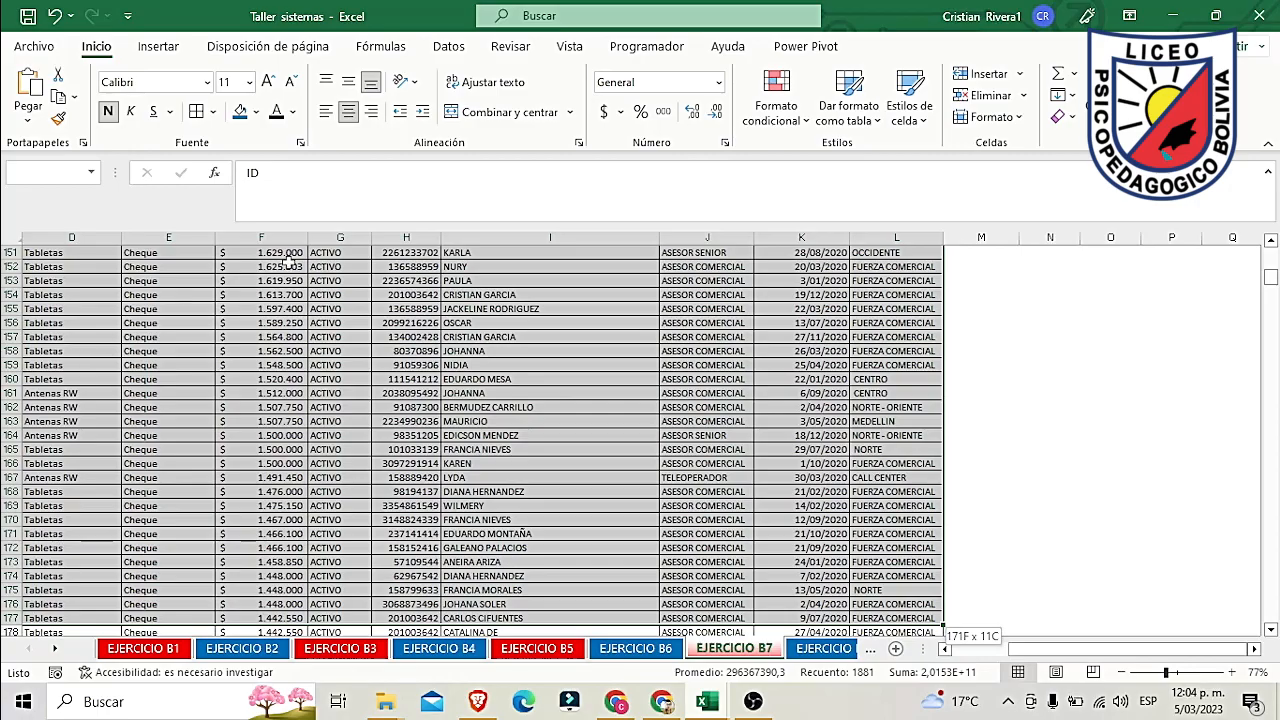
{"action": "key", "text": "shift+Down"}
{"action": "key", "text": "shift+Down"}
{"action": "key", "text": "shift+Down"}
{"action": "key", "text": "shift+Down"}
{"action": "key", "text": "shift+Down"}
{"action": "key", "text": "shift+Down"}
{"action": "key", "text": "shift+Down"}
{"action": "key", "text": "shift+Down"}
{"action": "key", "text": "shift+Down"}
{"action": "key", "text": "shift+Down"}
{"action": "key", "text": "shift+Down"}
{"action": "key", "text": "Down"}
{"action": "key", "text": "Up"}
{"action": "key", "text": "Up"}
{"action": "key", "text": "Up"}
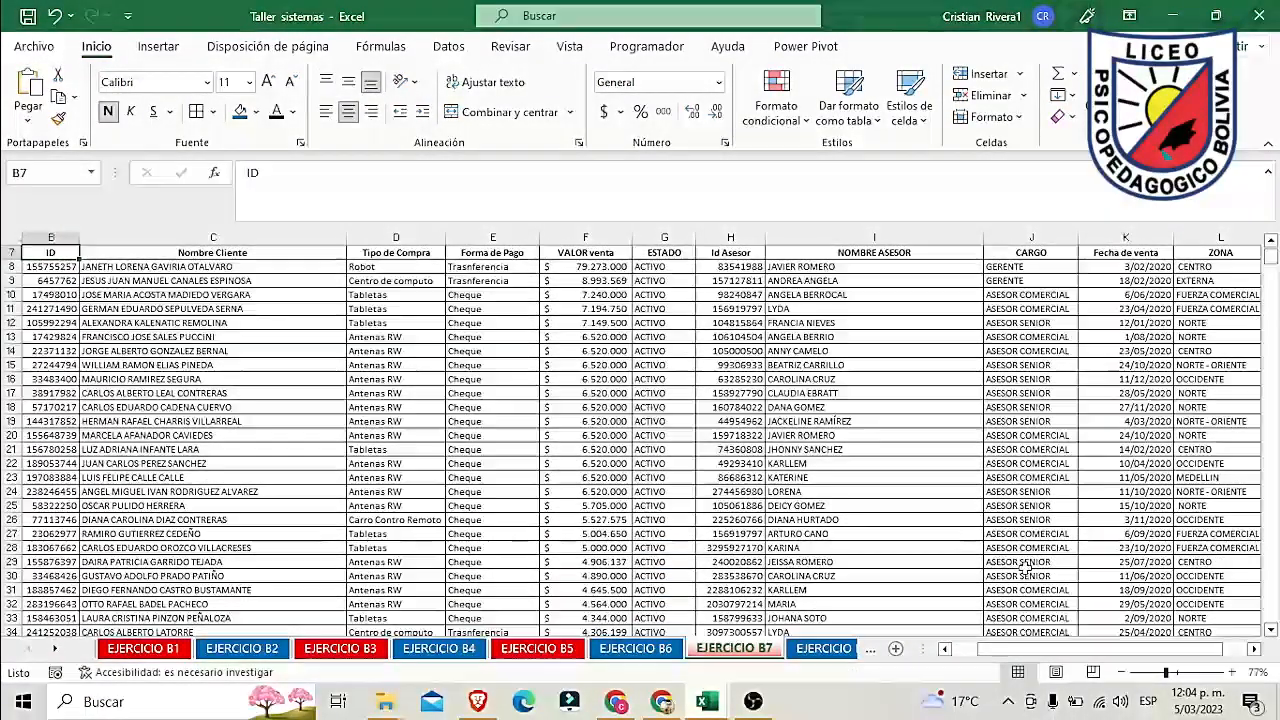
Step: Select the whole sales data range B7:L2478 on the EJERCICIO B7 sheet, including the header row
{"action": "key", "text": "Down"}
{"action": "key", "text": "Down"}
{"action": "key", "text": "shift+Right"}
{"action": "key", "text": "shift+Right"}
{"action": "key", "text": "shift+Right"}
{"action": "key", "text": "shift+Right"}
{"action": "key", "text": "shift+Right"}
{"action": "key", "text": "shift+Right"}
{"action": "key", "text": "shift+Right"}
{"action": "key", "text": "shift+Right"}
{"action": "key", "text": "shift+Right"}
{"action": "key", "text": "shift+Right"}
{"action": "key", "text": "shift+Right"}
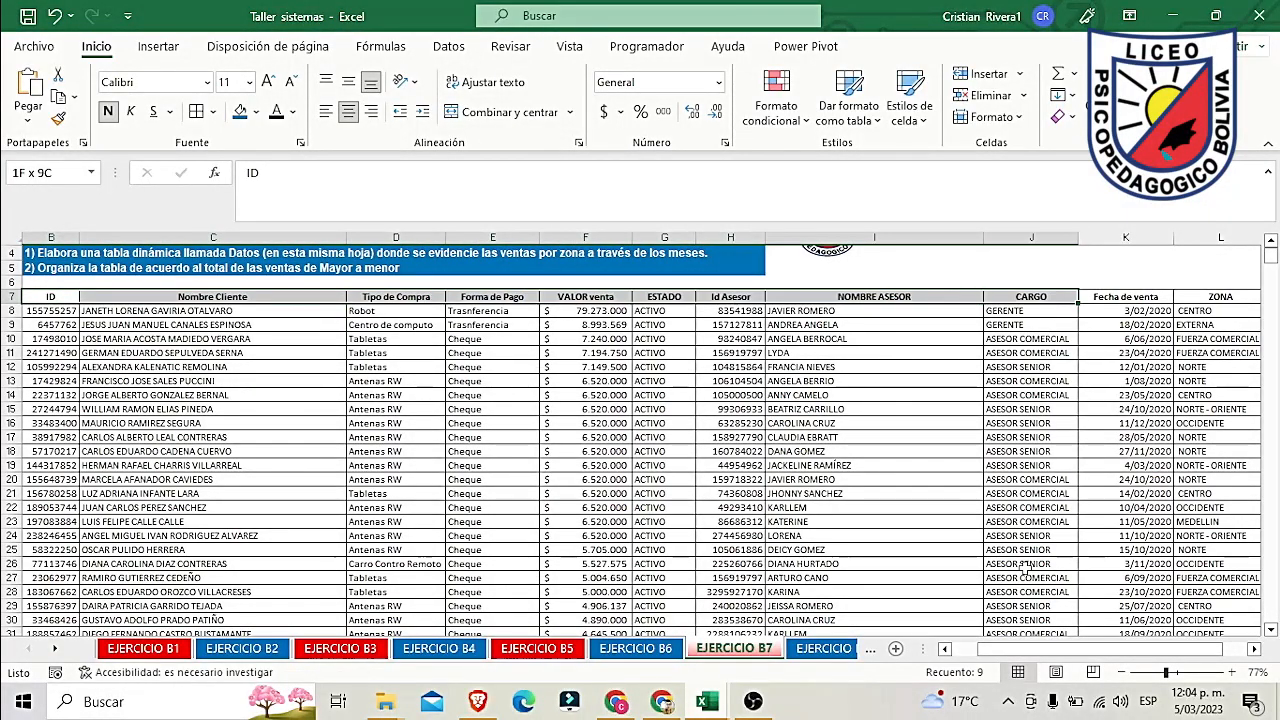
{"action": "key", "text": "shift+Left"}
{"action": "key", "text": "shift+Down"}
{"action": "key", "text": "shift+Down"}
{"action": "key", "text": "shift+Down"}
{"action": "key", "text": "shift+Down"}
{"action": "key", "text": "shift+Down"}
{"action": "key", "text": "shift+Down"}
{"action": "key", "text": "shift+Down"}
{"action": "key", "text": "shift+Down"}
{"action": "key", "text": "shift+Down"}
{"action": "key", "text": "shift+Down"}
{"action": "key", "text": "shift+Down"}
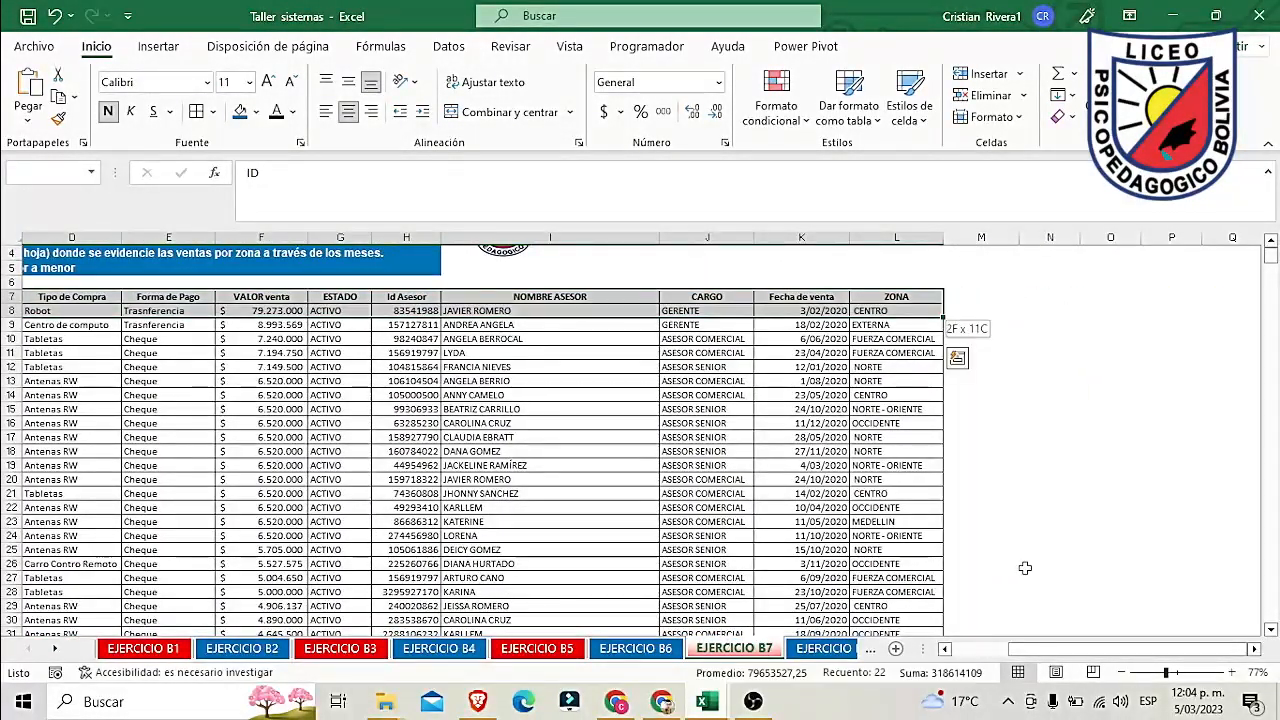
{"action": "key", "text": "shift+Down"}
{"action": "key", "text": "shift+Down"}
{"action": "key", "text": "shift+Down"}
{"action": "key", "text": "shift+Down"}
{"action": "key", "text": "shift+Down"}
{"action": "key", "text": "shift+Down"}
{"action": "key", "text": "shift+Down"}
{"action": "key", "text": "shift+Down"}
{"action": "key", "text": "shift+Down"}
{"action": "key", "text": "shift+Down"}
{"action": "key", "text": "shift+Down"}
{"action": "key", "text": "shift+Down"}
{"action": "key", "text": "shift+Down"}
{"action": "key", "text": "shift+Down"}
{"action": "key", "text": "shift+Down"}
{"action": "key", "text": "shift+Down"}
{"action": "key", "text": "shift+Down"}
{"action": "key", "text": "shift+Down"}
{"action": "key", "text": "shift+Down"}
{"action": "key", "text": "shift+Down"}
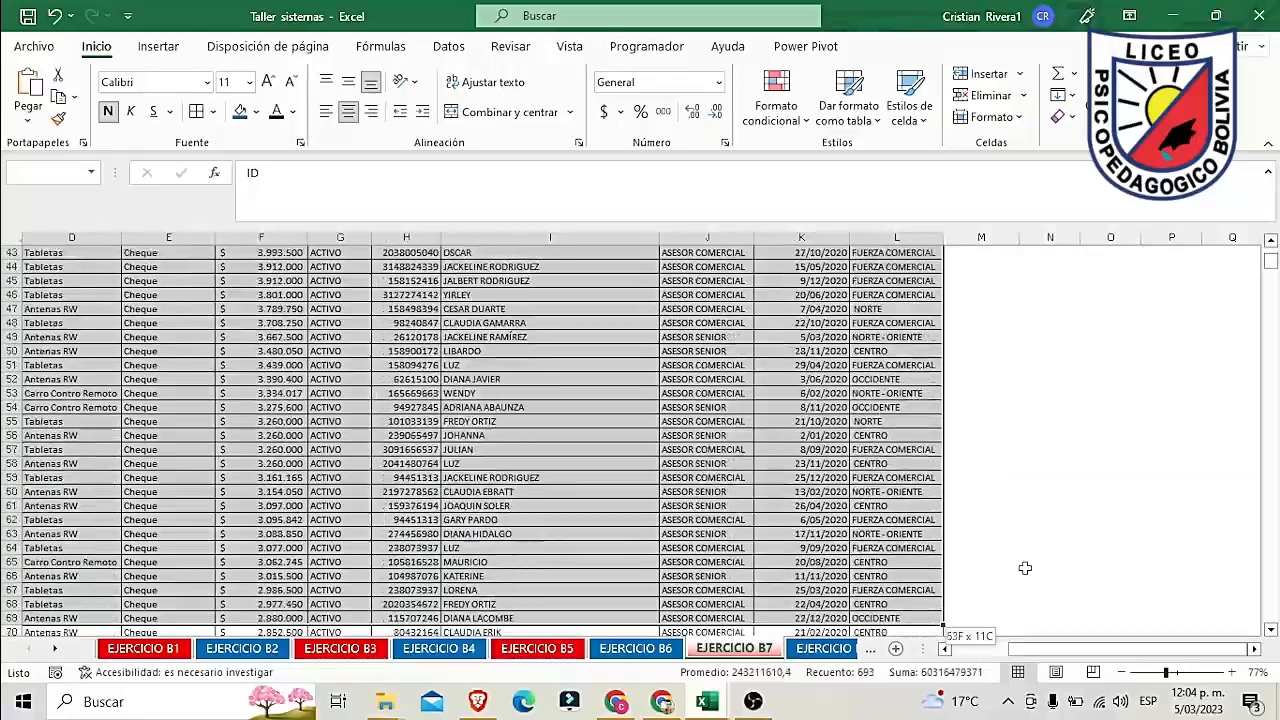
{"action": "key", "text": "shift+Down"}
{"action": "key", "text": "shift+Down"}
{"action": "key", "text": "shift+Down"}
{"action": "key", "text": "shift+Down"}
{"action": "key", "text": "shift+Down"}
{"action": "key", "text": "shift+Down"}
{"action": "key", "text": "shift+Down"}
{"action": "key", "text": "shift+Down"}
{"action": "key", "text": "shift+Down"}
{"action": "key", "text": "shift+Down"}
{"action": "key", "text": "shift+Down"}
{"action": "key", "text": "shift+Down"}
{"action": "key", "text": "shift+Down"}
{"action": "key", "text": "shift+Down"}
{"action": "key", "text": "shift+Down"}
{"action": "key", "text": "shift+Down"}
{"action": "key", "text": "shift+Down"}
{"action": "key", "text": "shift+Down"}
{"action": "key", "text": "shift+Down"}
{"action": "key", "text": "shift+Down"}
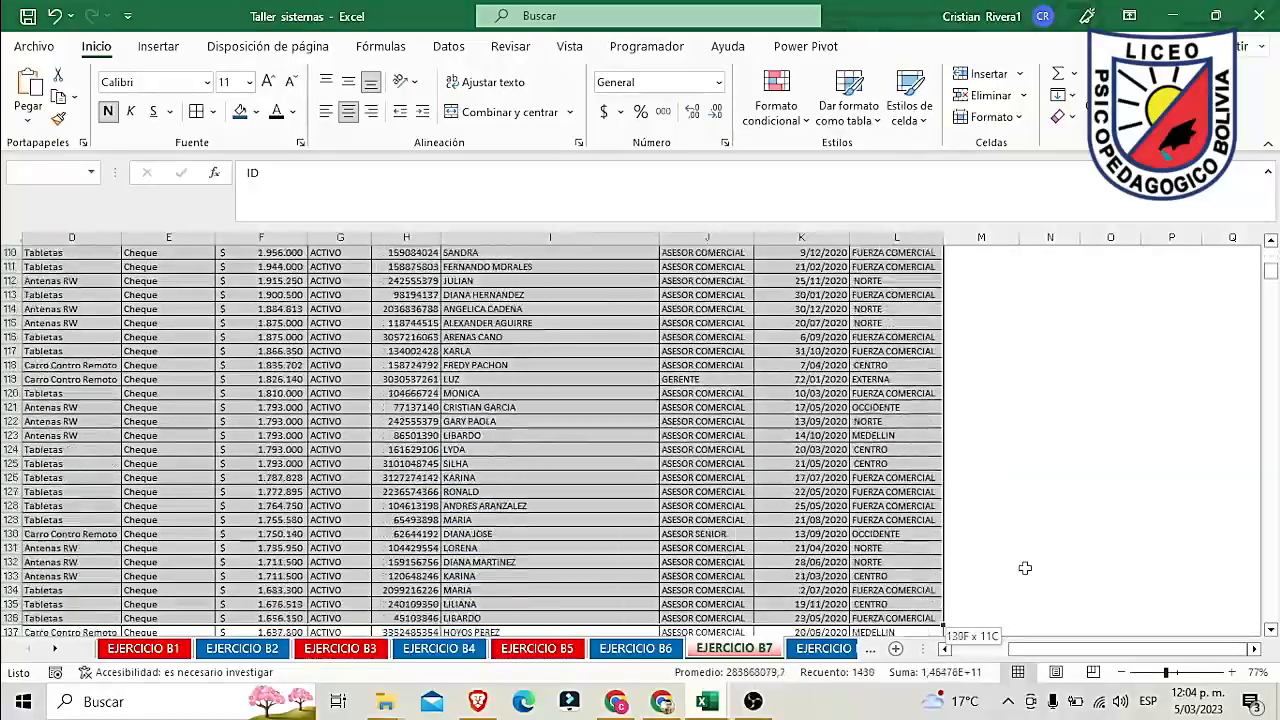
{"action": "key", "text": "shift+Down"}
{"action": "key", "text": "shift+Down"}
{"action": "key", "text": "shift+Down"}
{"action": "key", "text": "shift+Down"}
{"action": "key", "text": "shift+Down"}
{"action": "key", "text": "shift+Down"}
{"action": "key", "text": "shift+Down"}
{"action": "key", "text": "shift+Down"}
{"action": "key", "text": "shift+Down"}
{"action": "key", "text": "shift+Down"}
{"action": "key", "text": "shift+Down"}
{"action": "key", "text": "shift+Down"}
{"action": "key", "text": "shift+Down"}
{"action": "key", "text": "shift+Down"}
{"action": "key", "text": "shift+Down"}
{"action": "key", "text": "shift+Down"}
{"action": "key", "text": "shift+Down"}
{"action": "key", "text": "shift+Down"}
{"action": "key", "text": "shift+Down"}
{"action": "key", "text": "shift+Down"}
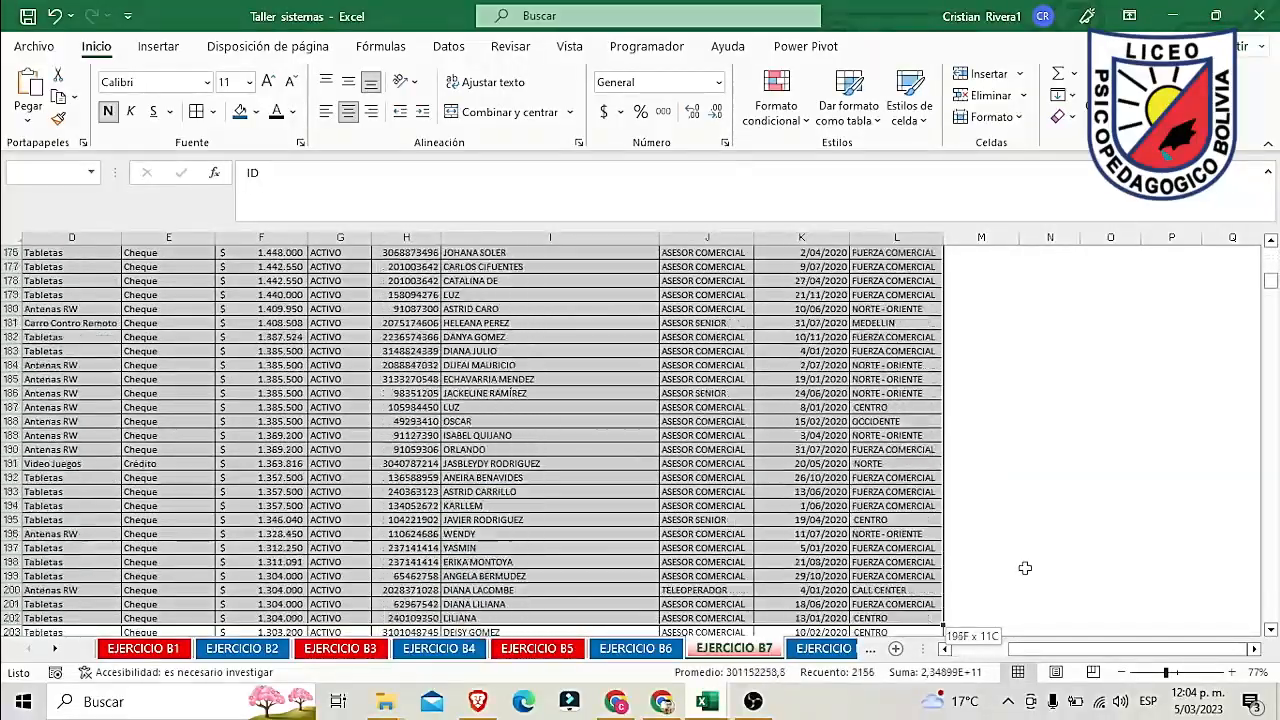
{"action": "key", "text": "shift+Down"}
{"action": "key", "text": "shift+Down"}
{"action": "key", "text": "shift+Down"}
{"action": "key", "text": "shift+Down"}
{"action": "key", "text": "shift+Down"}
{"action": "key", "text": "shift+Down"}
{"action": "key", "text": "shift+Down"}
{"action": "key", "text": "shift+Down"}
{"action": "key", "text": "shift+Down"}
{"action": "key", "text": "shift+Down"}
{"action": "key", "text": "shift+Down"}
{"action": "key", "text": "shift+Down"}
{"action": "key", "text": "shift+Down"}
{"action": "key", "text": "shift+Down"}
{"action": "key", "text": "shift+Down"}
{"action": "key", "text": "shift+Down"}
{"action": "key", "text": "shift+Down"}
{"action": "key", "text": "shift+Down"}
{"action": "key", "text": "shift+Down"}
{"action": "key", "text": "shift+Down"}
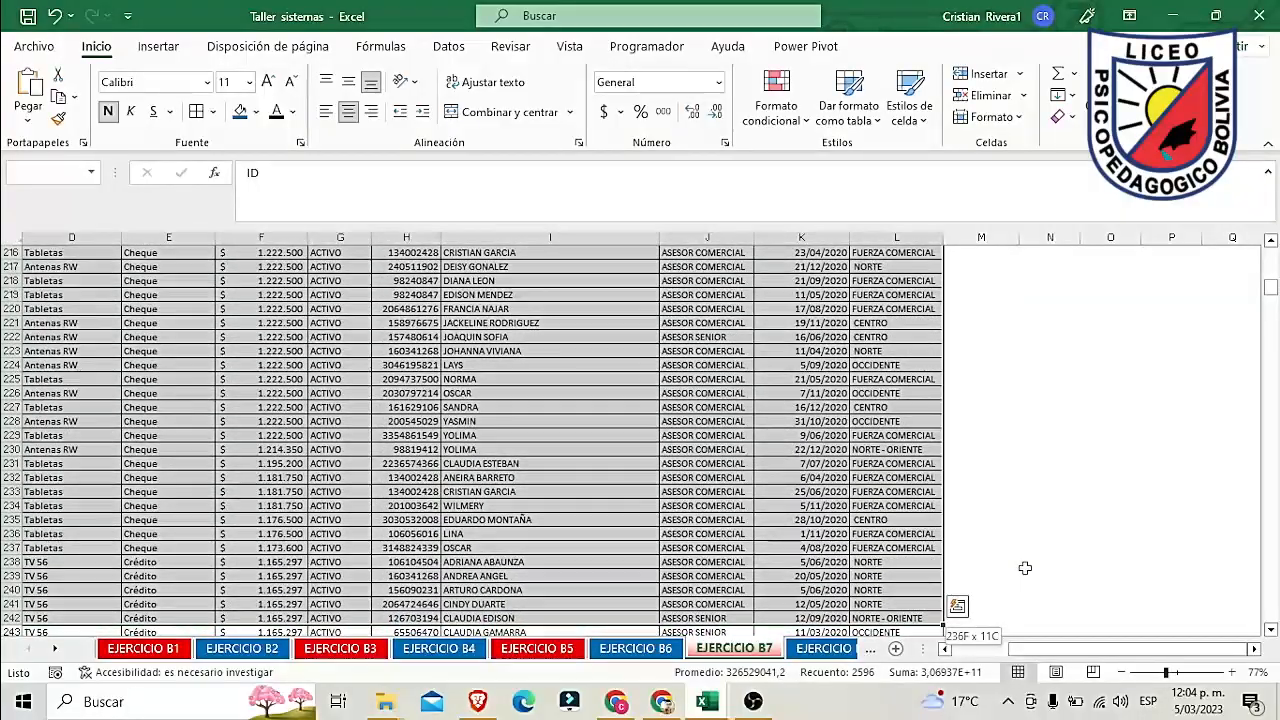
{"action": "key", "text": "shift+Page_Down"}
{"action": "key", "text": "shift+Page_Down"}
{"action": "key", "text": "shift+Page_Down"}
{"action": "key", "text": "shift+Page_Down"}
{"action": "key", "text": "shift+Page_Down"}
{"action": "key", "text": "shift+Page_Down"}
{"action": "key", "text": "shift+Page_Down"}
{"action": "key", "text": "shift+Page_Down"}
{"action": "key", "text": "shift+Page_Down"}
{"action": "key", "text": "shift+Page_Down"}
{"action": "key", "text": "shift+Page_Down"}
{"action": "key", "text": "shift+Page_Down"}
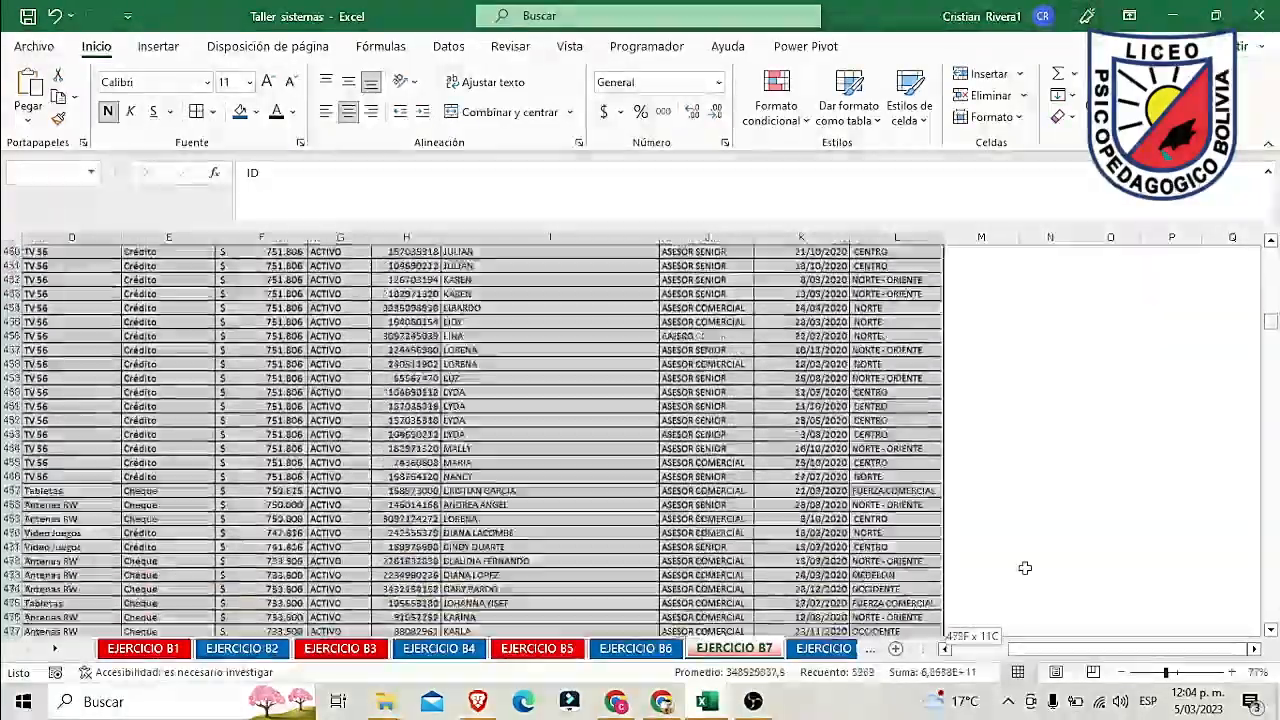
{"action": "key", "text": "shift+Page_Down"}
{"action": "key", "text": "shift+Page_Down"}
{"action": "key", "text": "shift+Page_Down"}
{"action": "key", "text": "shift+Page_Down"}
{"action": "key", "text": "shift+Page_Down"}
{"action": "key", "text": "shift+Page_Down"}
{"action": "key", "text": "shift+Page_Down"}
{"action": "key", "text": "shift+Page_Down"}
{"action": "key", "text": "shift+Page_Down"}
{"action": "key", "text": "shift+Page_Down"}
{"action": "key", "text": "shift+Page_Down"}
{"action": "key", "text": "shift+Page_Down"}
{"action": "key", "text": "shift+Page_Down"}
{"action": "key", "text": "shift+Page_Down"}
{"action": "key", "text": "shift+Page_Down"}
{"action": "key", "text": "shift+Page_Down"}
{"action": "key", "text": "shift+Page_Down"}
{"action": "key", "text": "shift+Page_Down"}
{"action": "key", "text": "shift+Page_Down"}
{"action": "key", "text": "shift+Page_Down"}
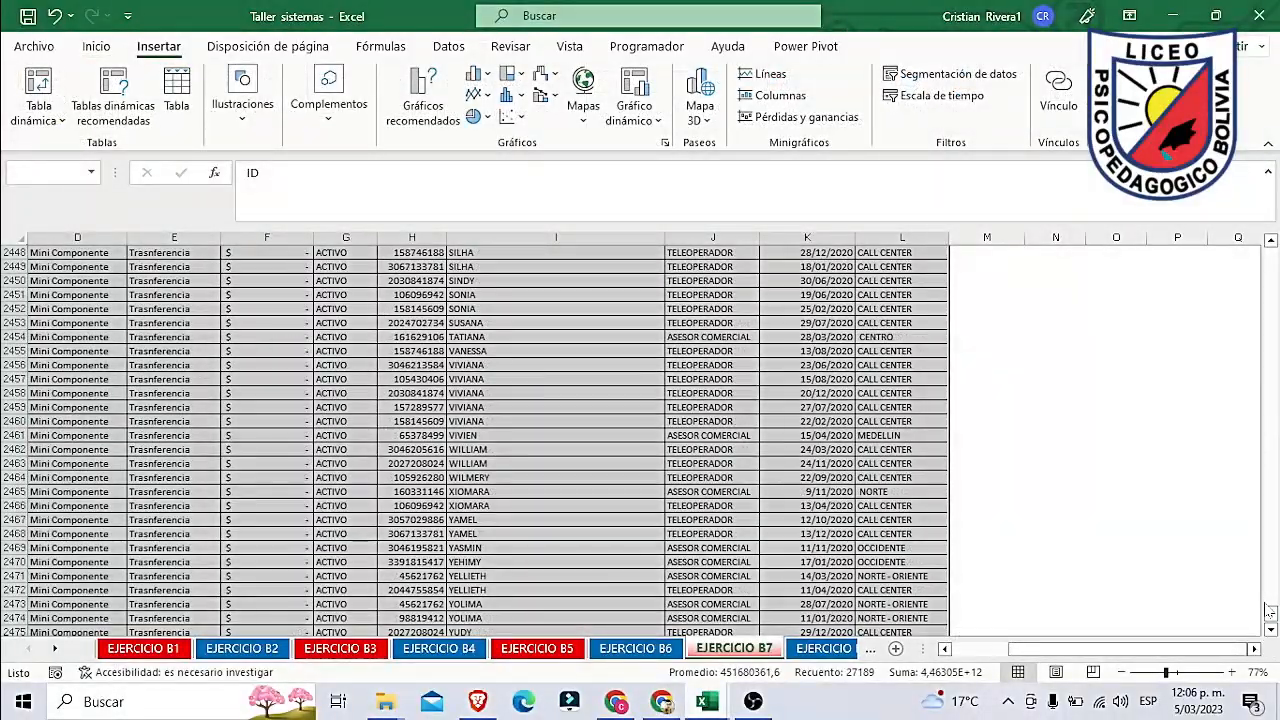
{"action": "left_click_drag", "start_coordinate": [1270, 614], "coordinate": [1218, 233]}
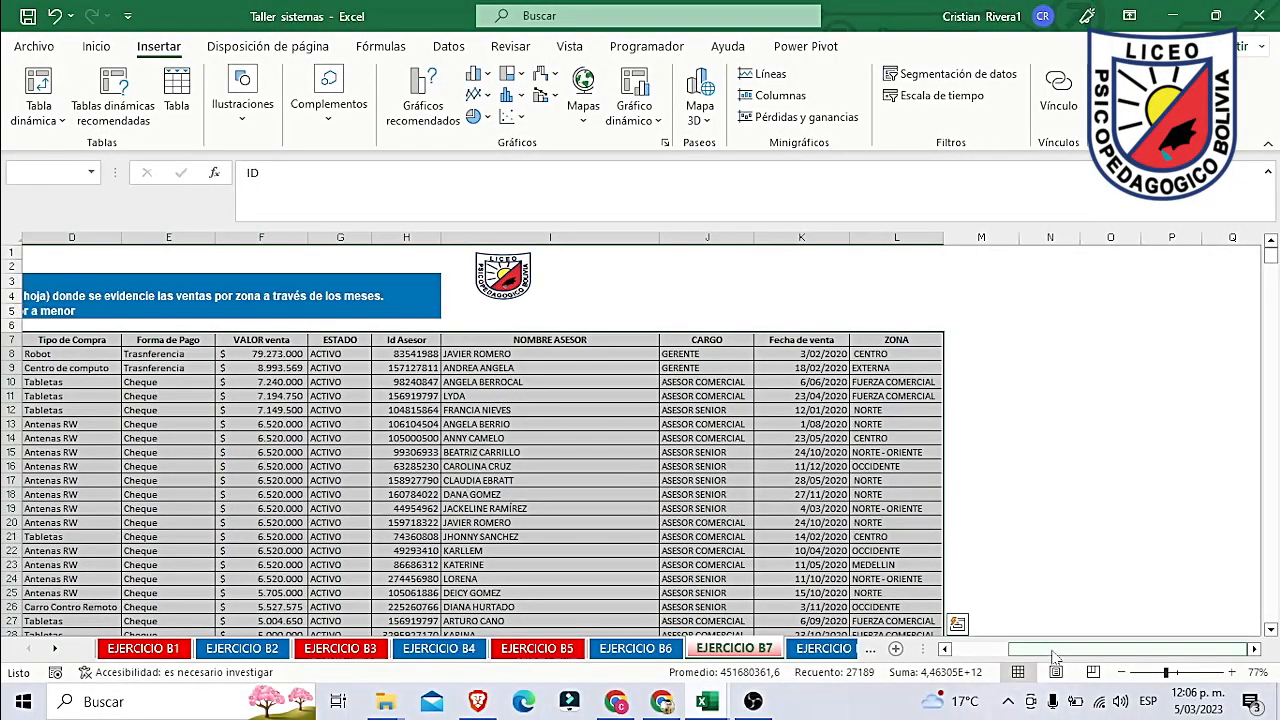
{"action": "left_click_drag", "start_coordinate": [1050, 649], "coordinate": [990, 649]}
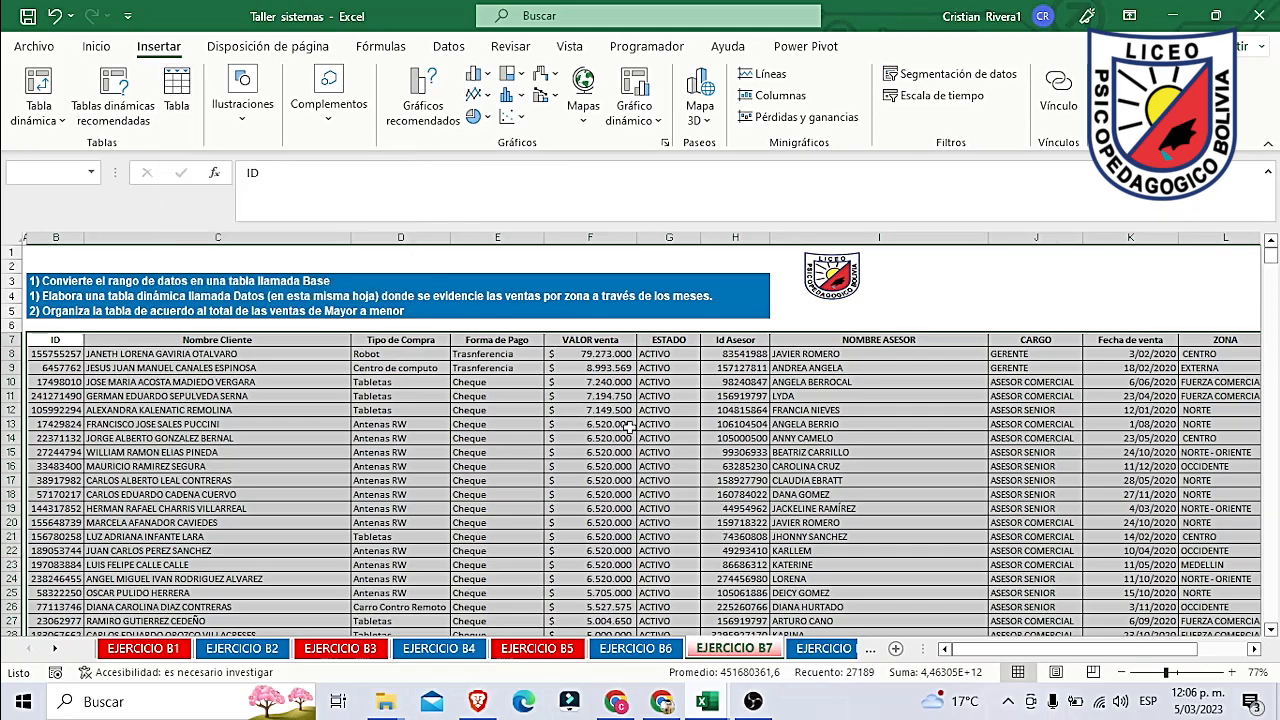
Step: Convert the selected range B7:L2478 into a table with headers and name the table base
{"action": "key", "text": "ctrl+q"}
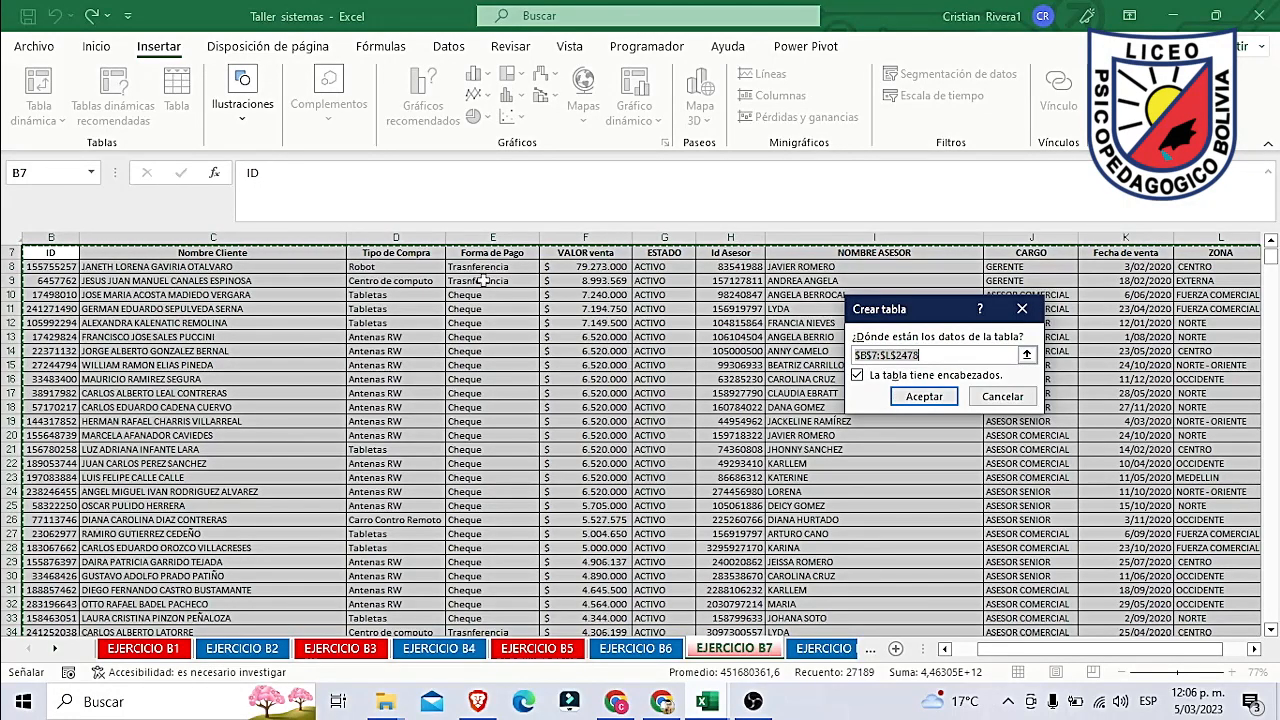
{"action": "left_click", "coordinate": [858, 377]}
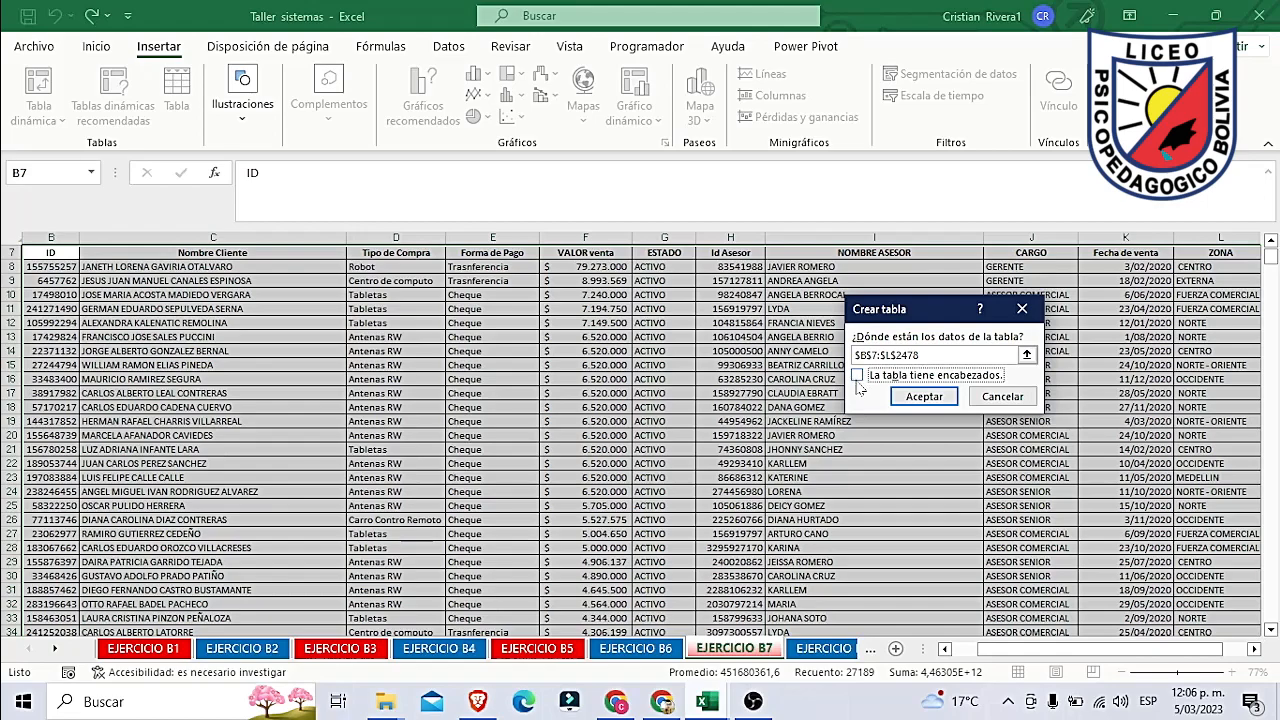
{"action": "left_click", "coordinate": [913, 404]}
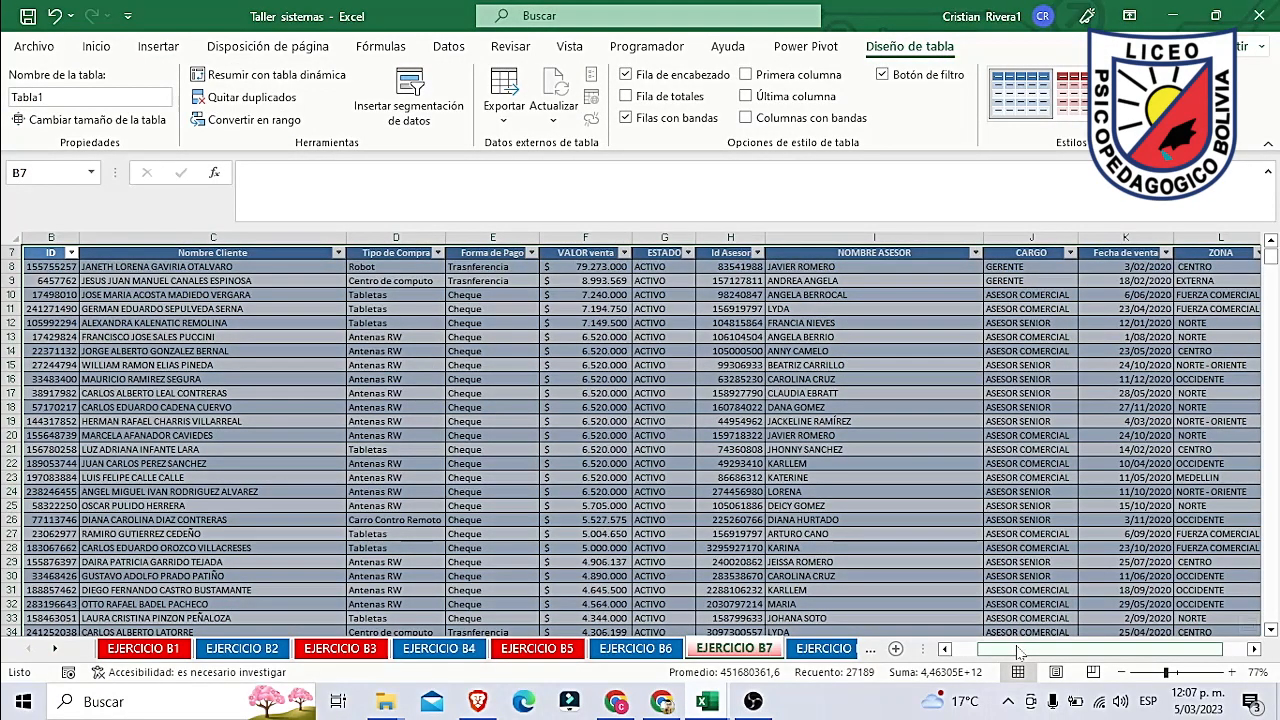
{"action": "left_click", "coordinate": [61, 97]}
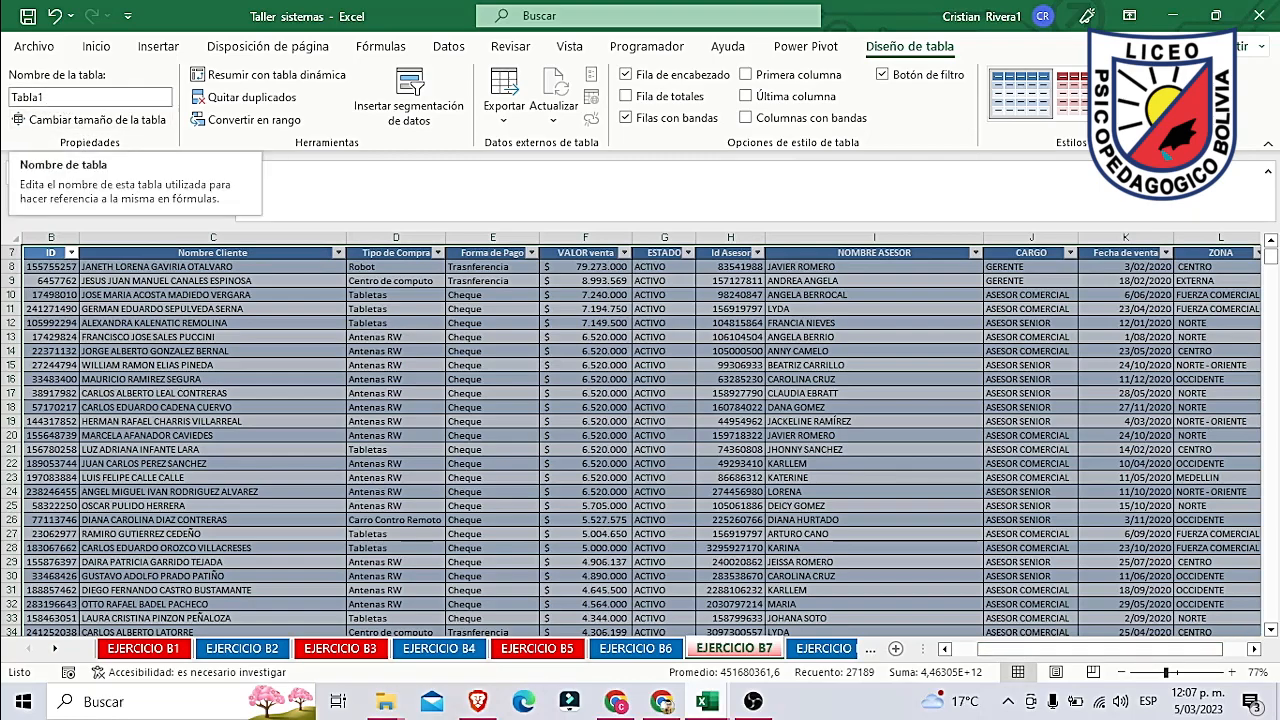
{"action": "left_click_drag", "start_coordinate": [11, 97], "coordinate": [30, 99]}
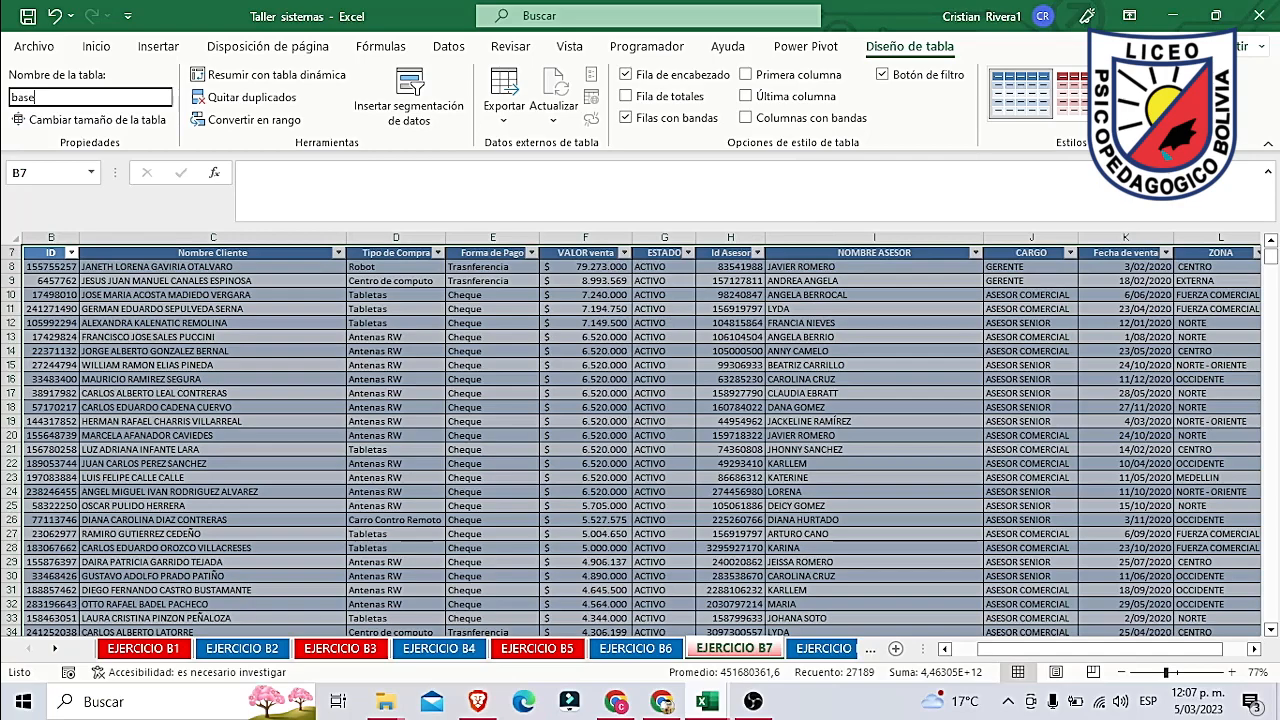
Step: Try the red medium style on the base table and settle on the green medium style with banded rows
{"action": "left_click", "coordinate": [1195, 117]}
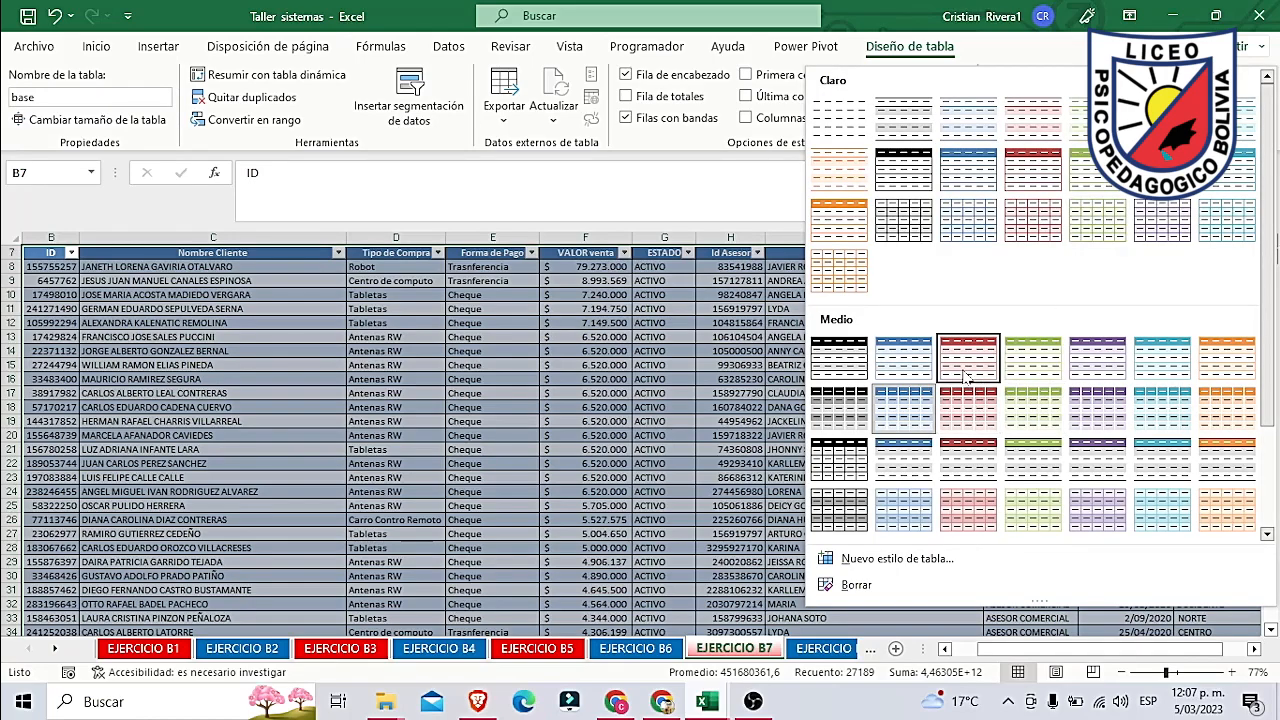
{"action": "left_click", "coordinate": [960, 415]}
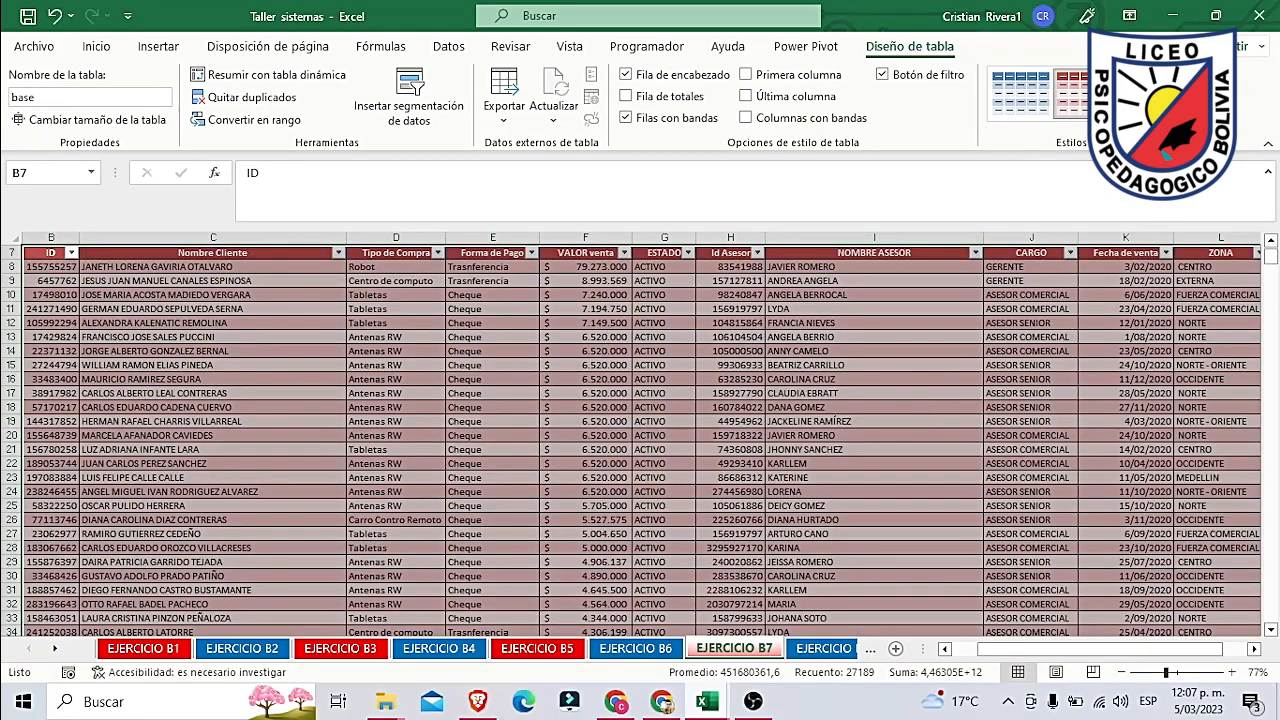
{"action": "left_click", "coordinate": [1124, 94]}
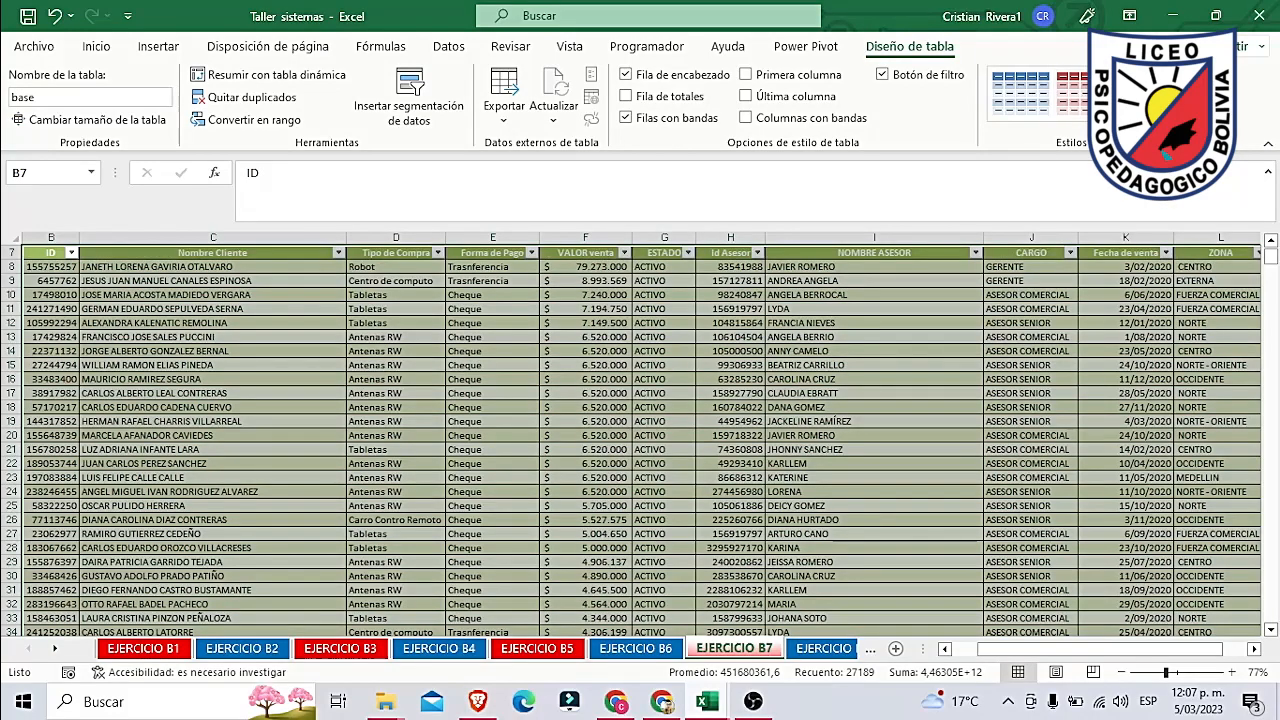
{"action": "left_click", "coordinate": [1195, 117]}
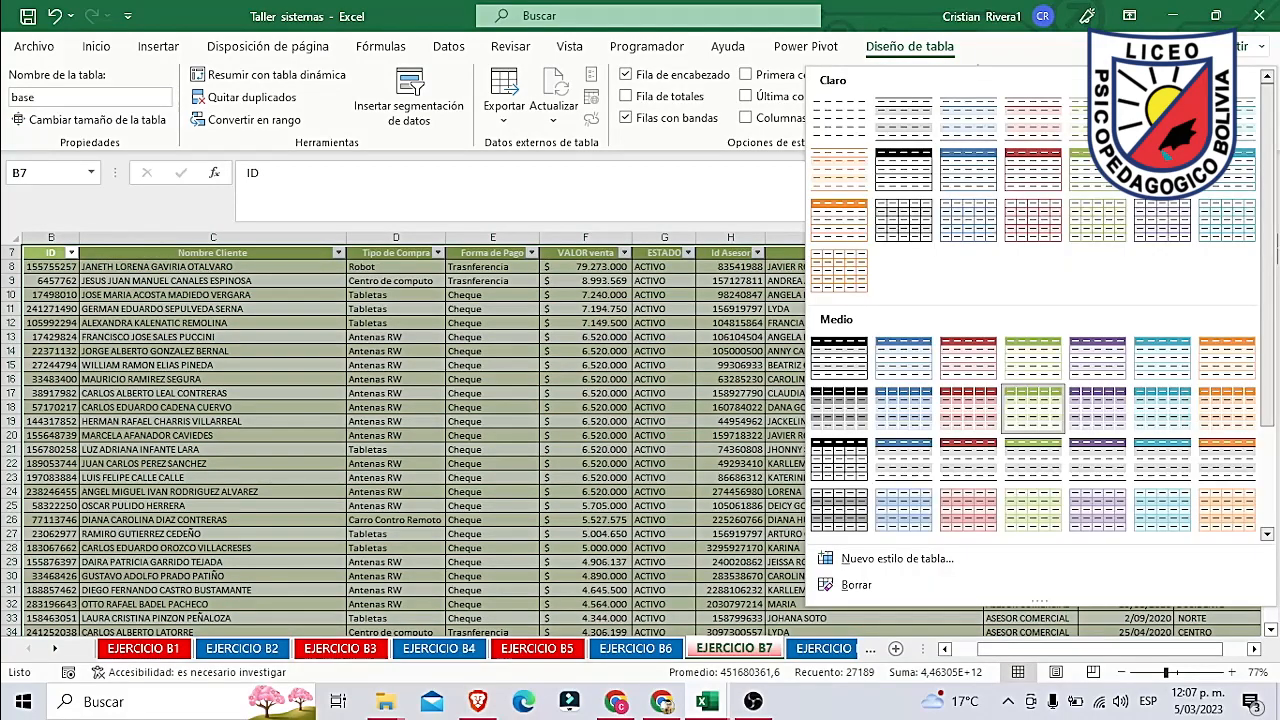
{"action": "left_click", "coordinate": [895, 560]}
{"action": "left_click", "coordinate": [1172, 497]}
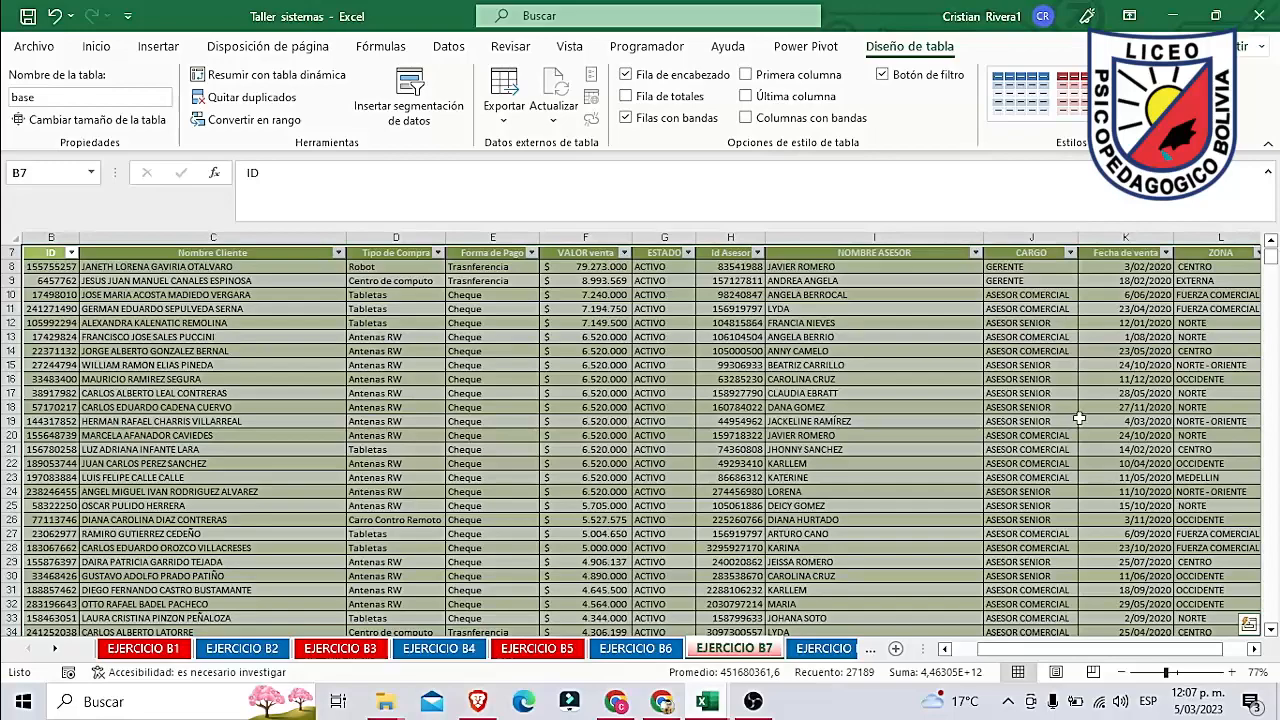
Step: Try toggling the table's filter button, first column, last column, banded columns and banded rows options, restoring each one
{"action": "left_click", "coordinate": [884, 80]}
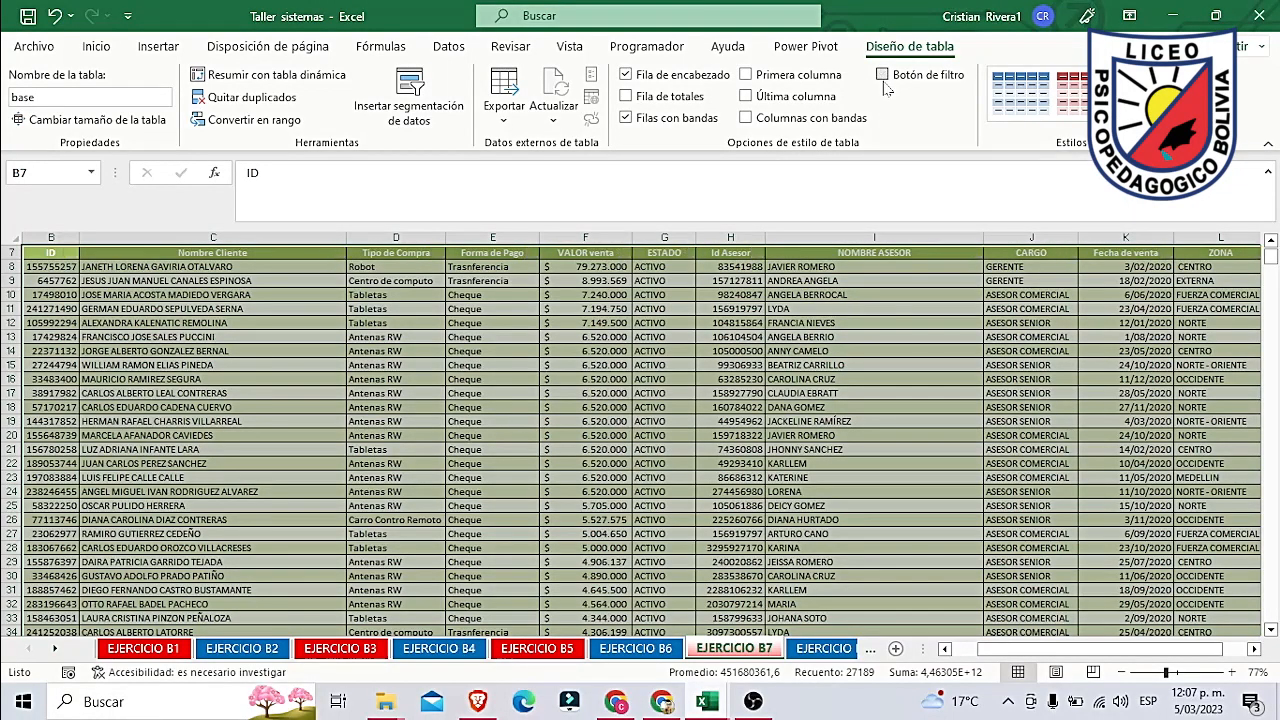
{"action": "left_click", "coordinate": [883, 78]}
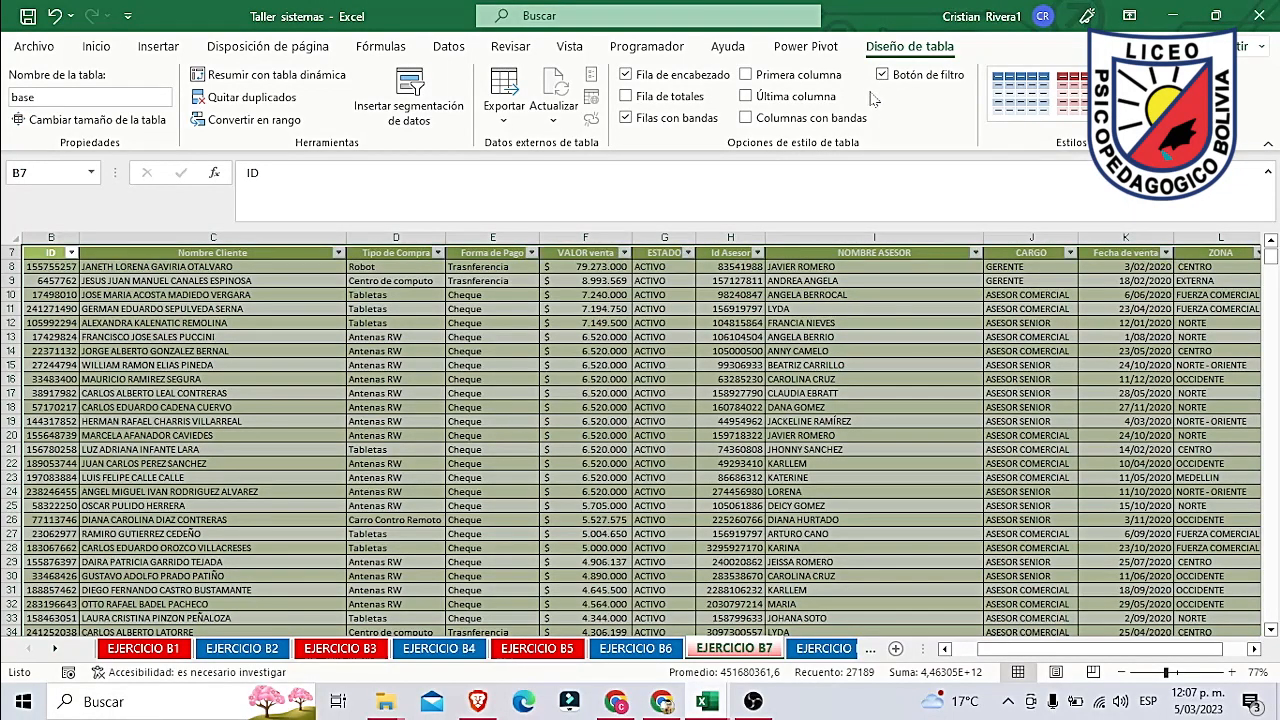
{"action": "left_click", "coordinate": [745, 78]}
{"action": "left_click", "coordinate": [745, 75]}
{"action": "left_click", "coordinate": [745, 96]}
{"action": "left_click", "coordinate": [745, 96]}
{"action": "left_click", "coordinate": [745, 118]}
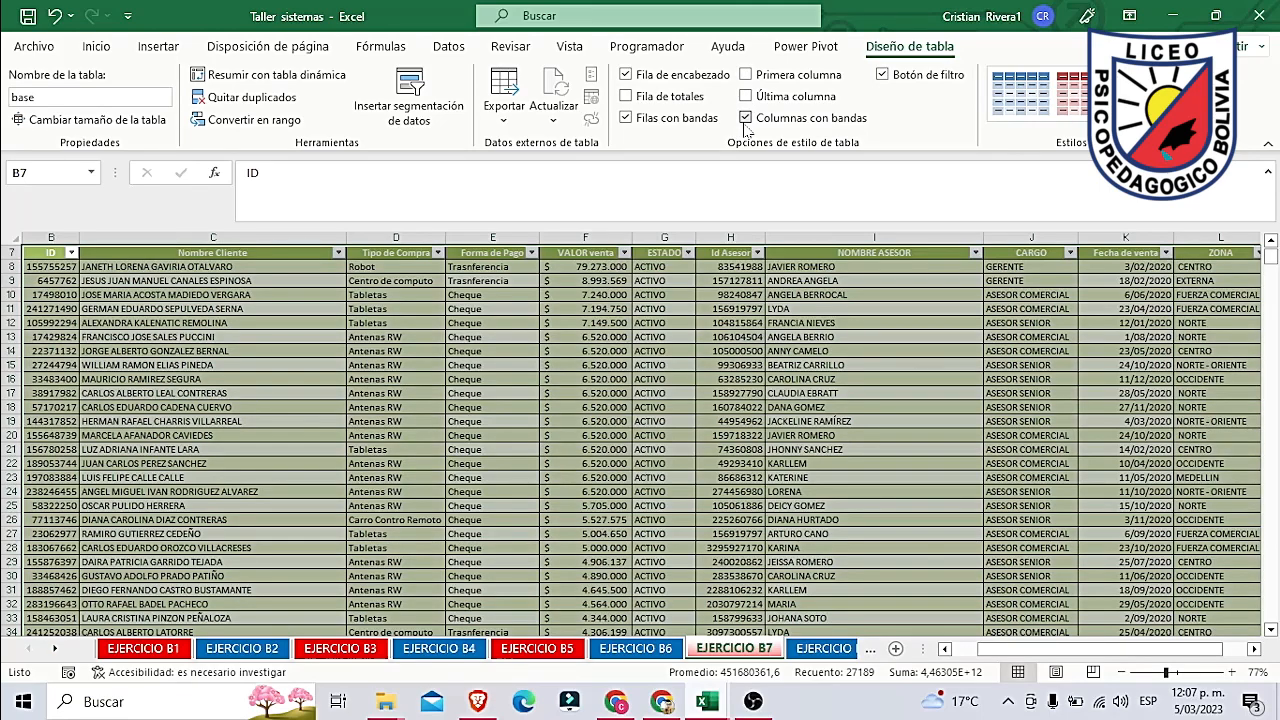
{"action": "left_click", "coordinate": [745, 118]}
{"action": "left_click", "coordinate": [625, 118]}
{"action": "left_click", "coordinate": [625, 118]}
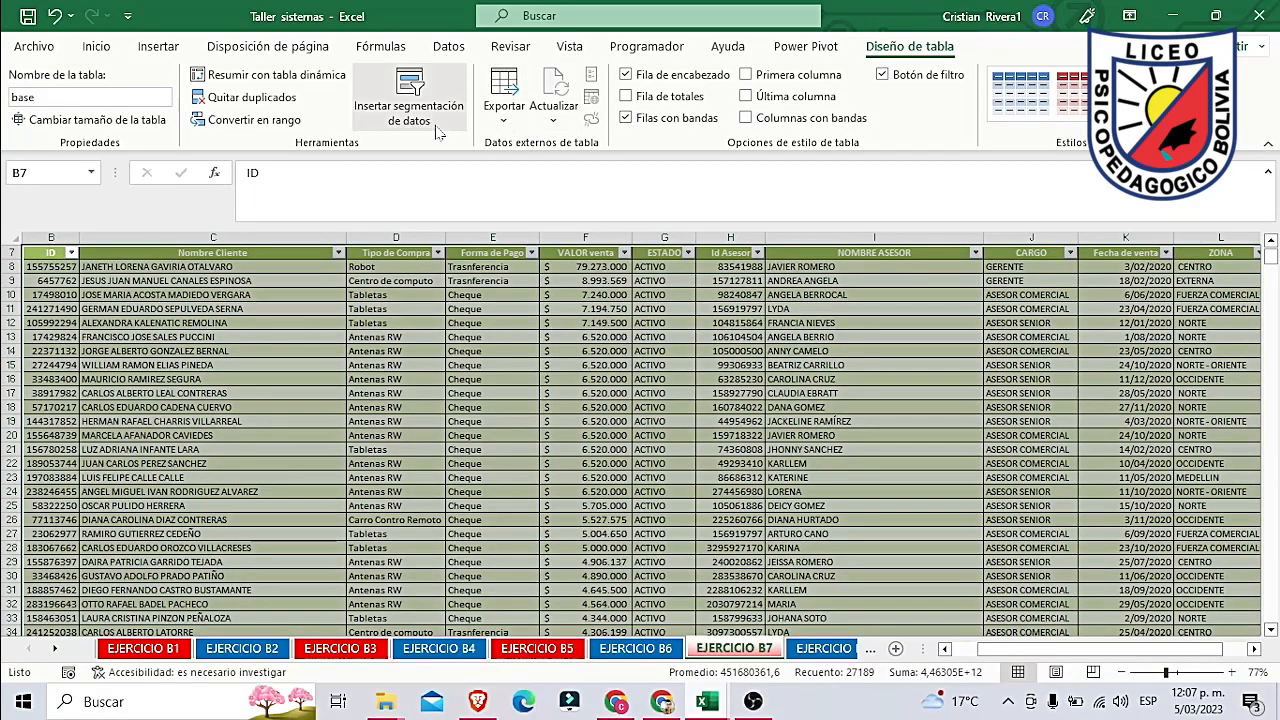
Step: Check which fields of the base table are offered for a slicer, and read the pivot table instruction in cell B4
{"action": "left_click", "coordinate": [440, 128]}
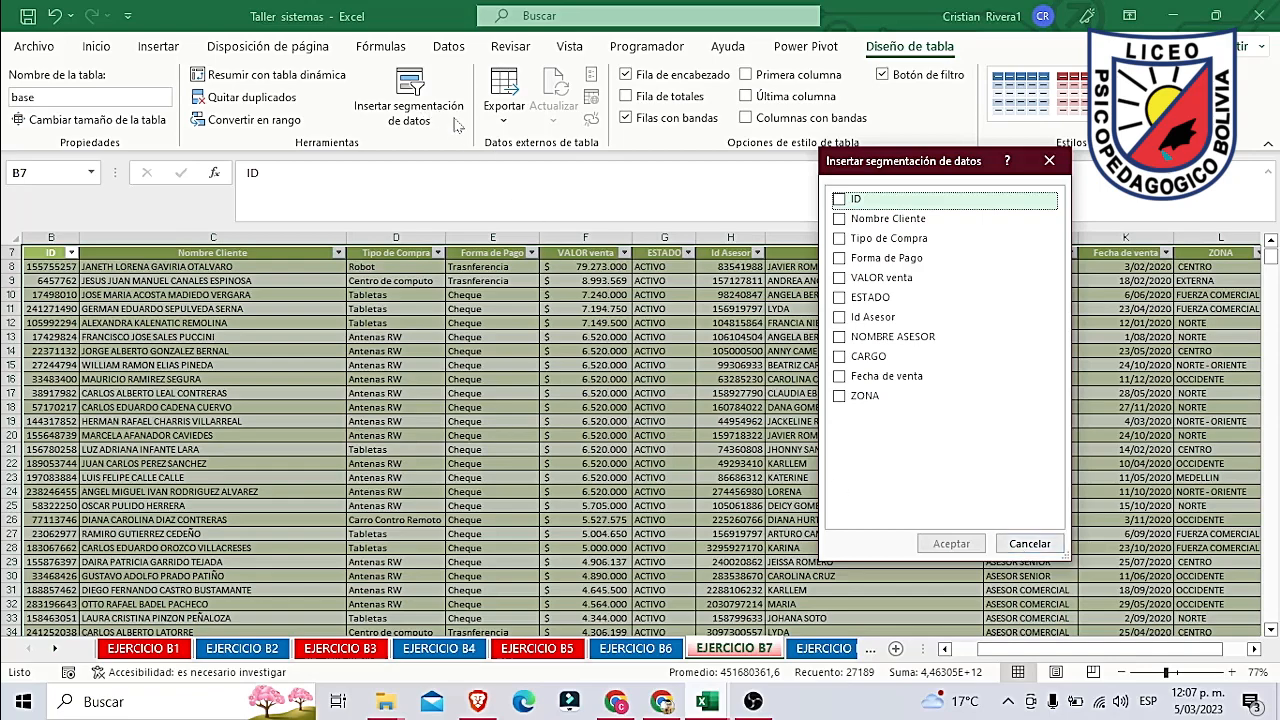
{"action": "left_click", "coordinate": [1020, 541]}
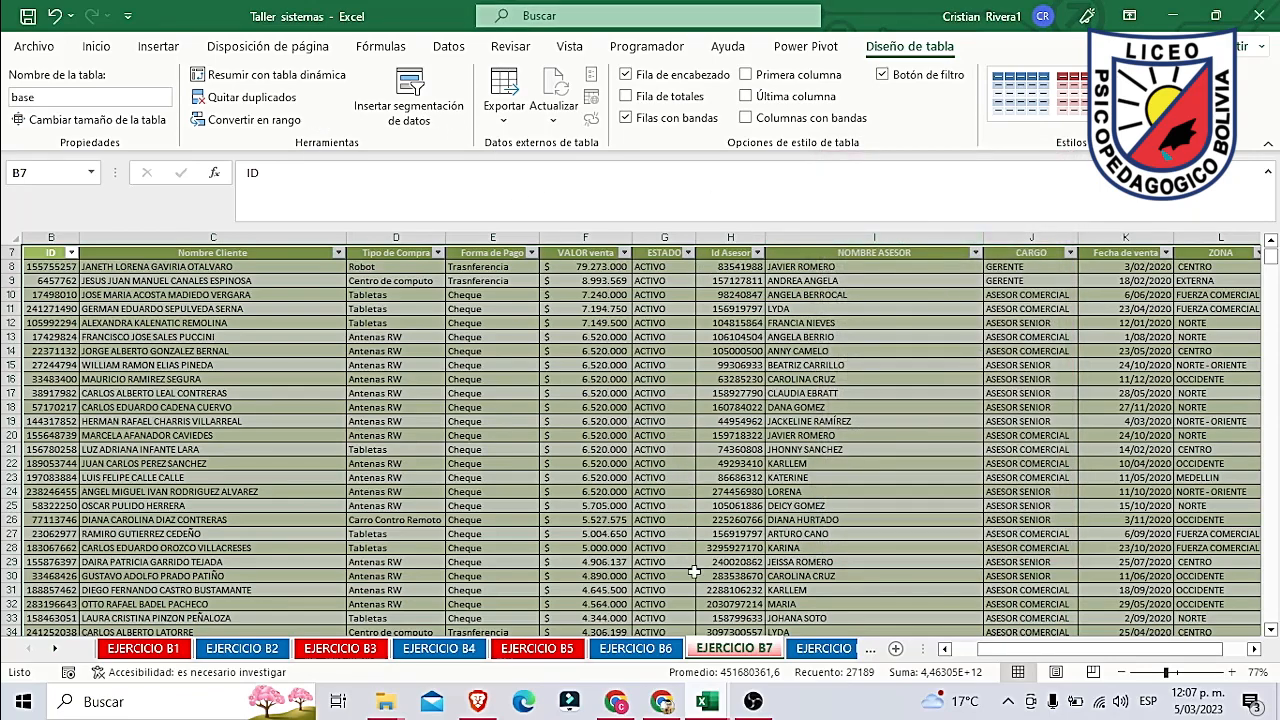
{"action": "left_click_drag", "start_coordinate": [1039, 652], "coordinate": [952, 656]}
{"action": "scroll", "coordinate": [300, 256], "scroll_direction": "up", "scroll_amount": 2}
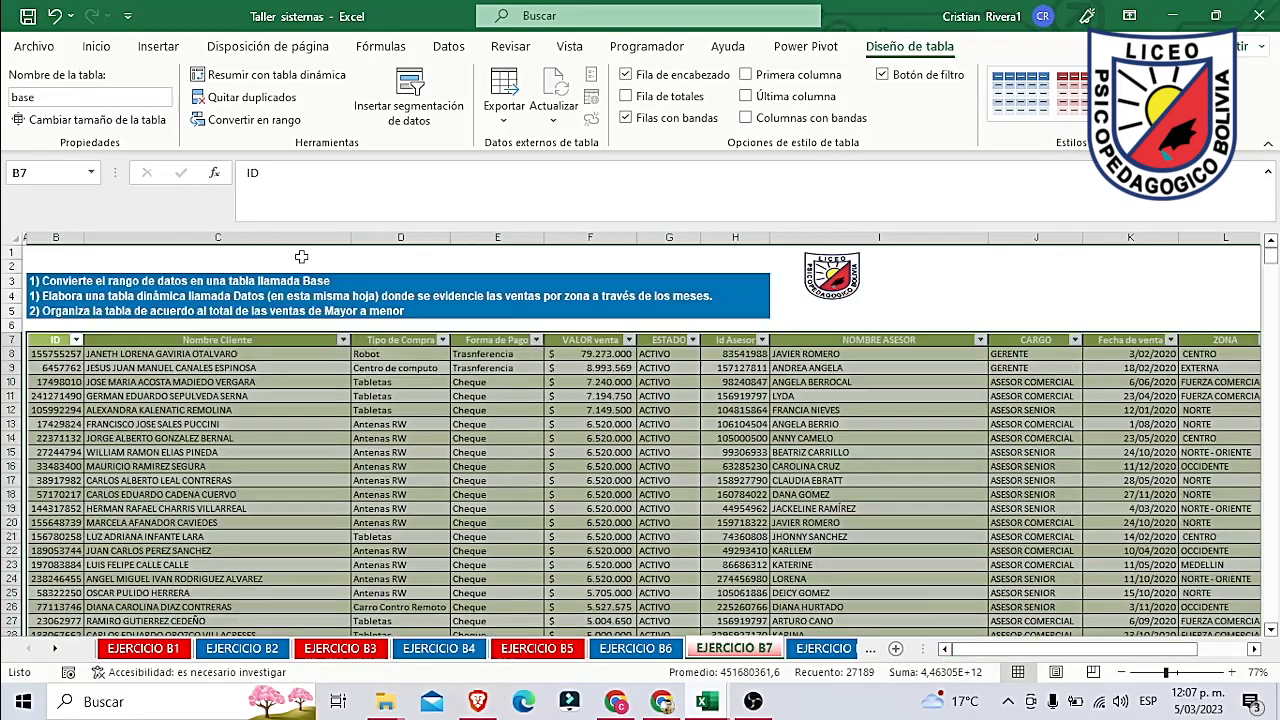
{"action": "left_click", "coordinate": [145, 300]}
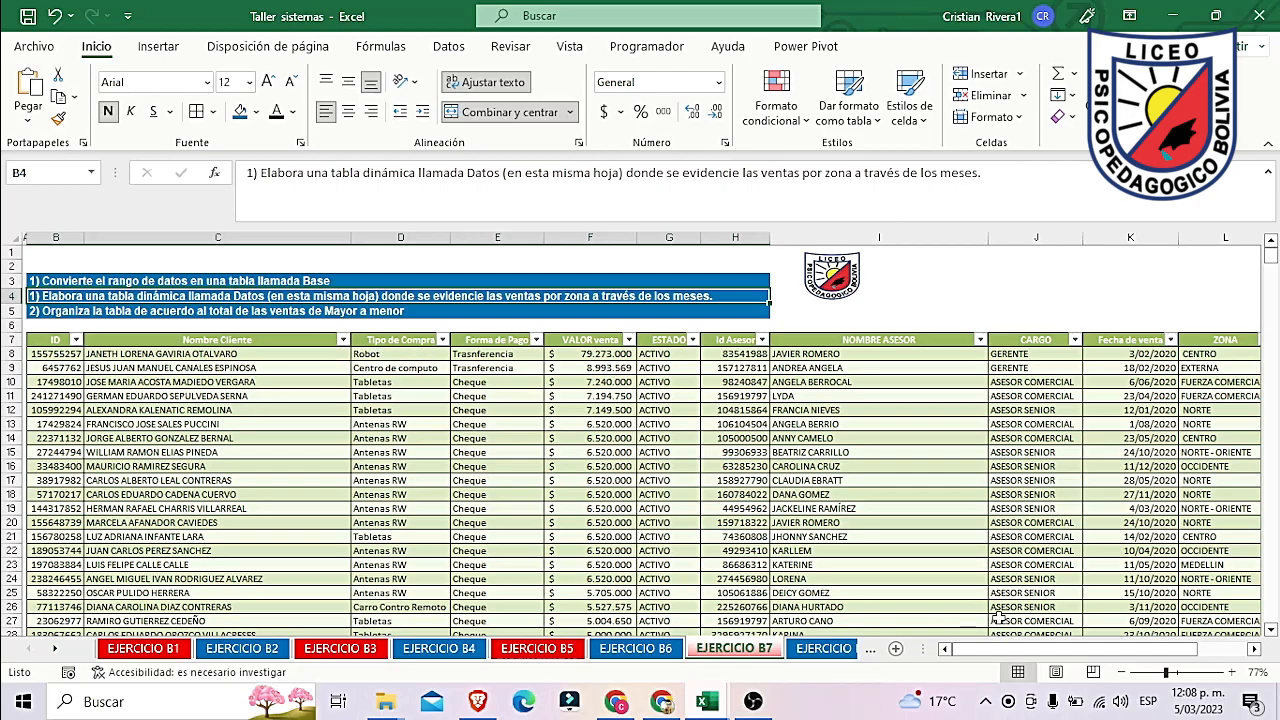
{"action": "left_click_drag", "start_coordinate": [1012, 650], "coordinate": [1060, 660]}
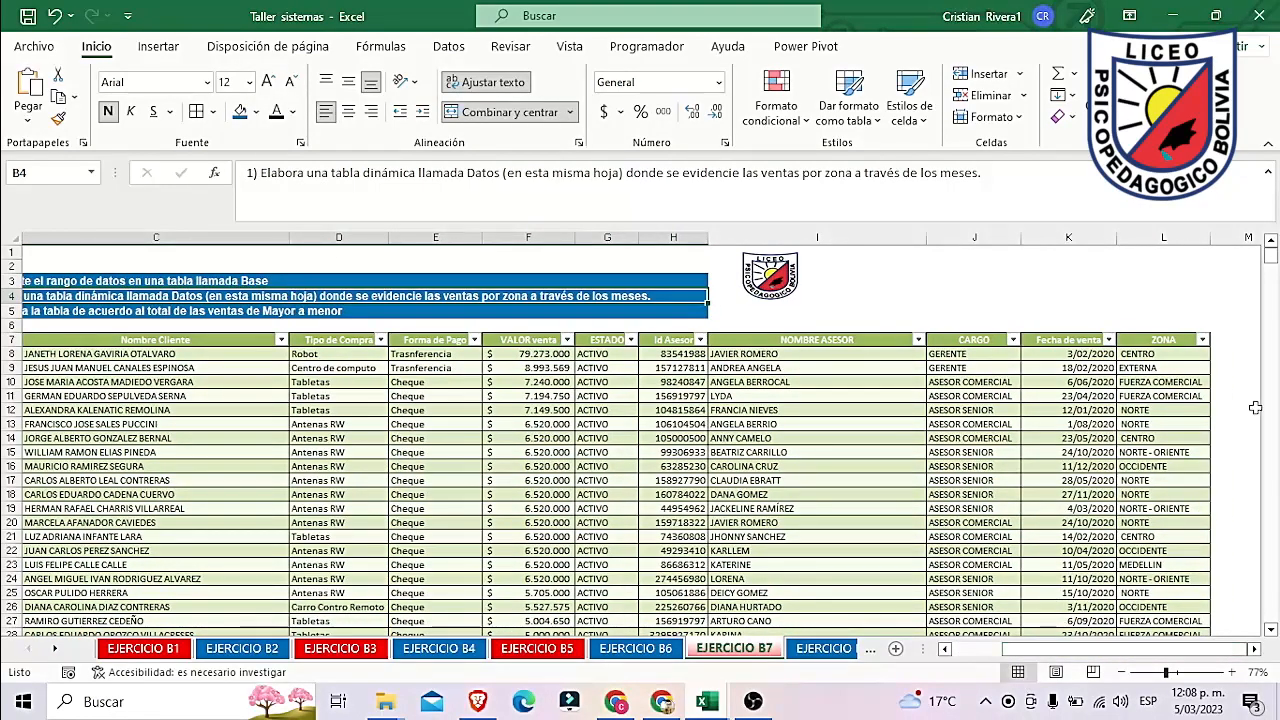
{"action": "left_click", "coordinate": [1225, 354]}
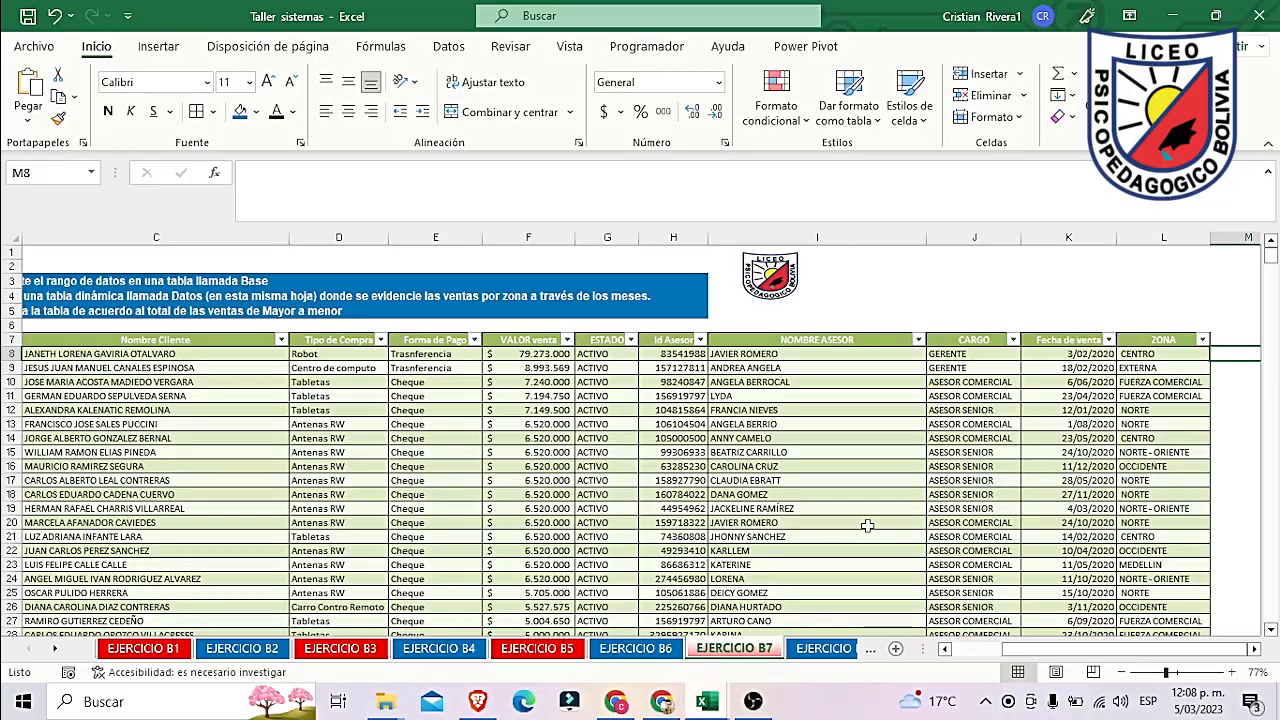
{"action": "scroll", "coordinate": [863, 513], "scroll_direction": "down", "scroll_amount": 6}
{"action": "mouse_move", "coordinate": [1269, 260]}
{"action": "left_mouse_down"}
{"action": "mouse_move", "coordinate": [1268, 626]}
{"action": "mouse_move", "coordinate": [1268, 252]}
{"action": "left_mouse_up"}
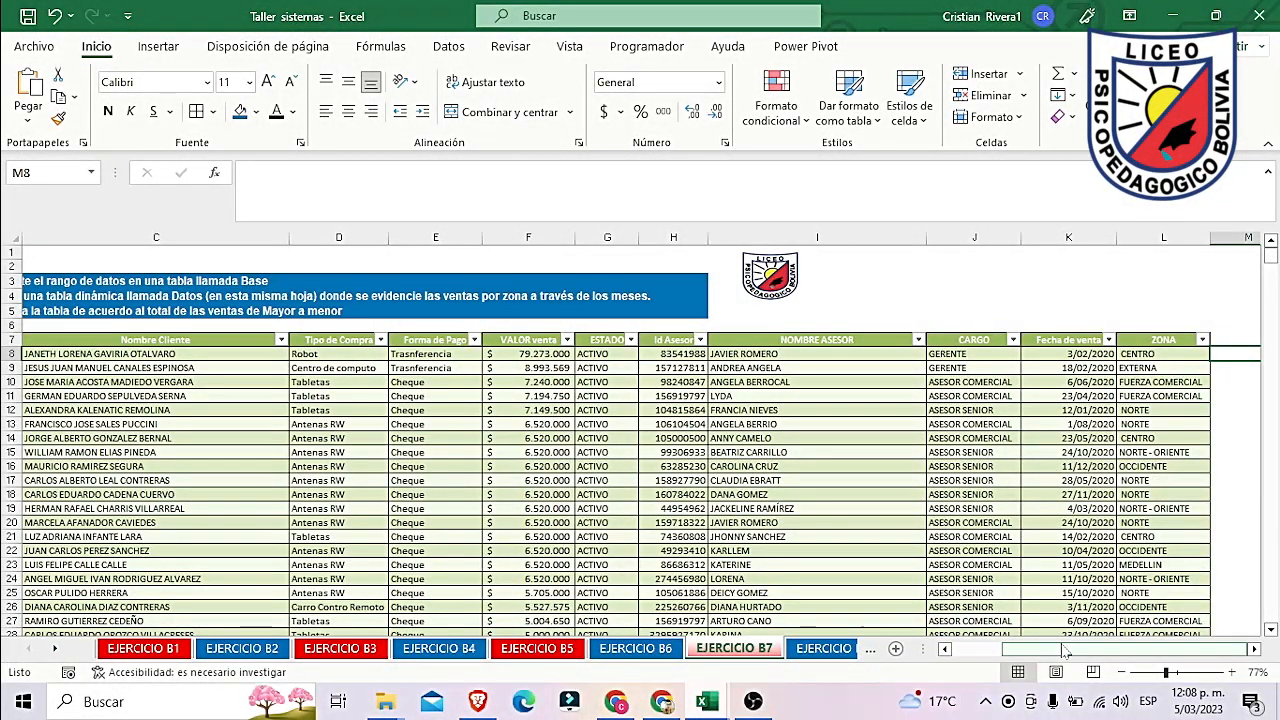
{"action": "left_click", "coordinate": [1242, 397]}
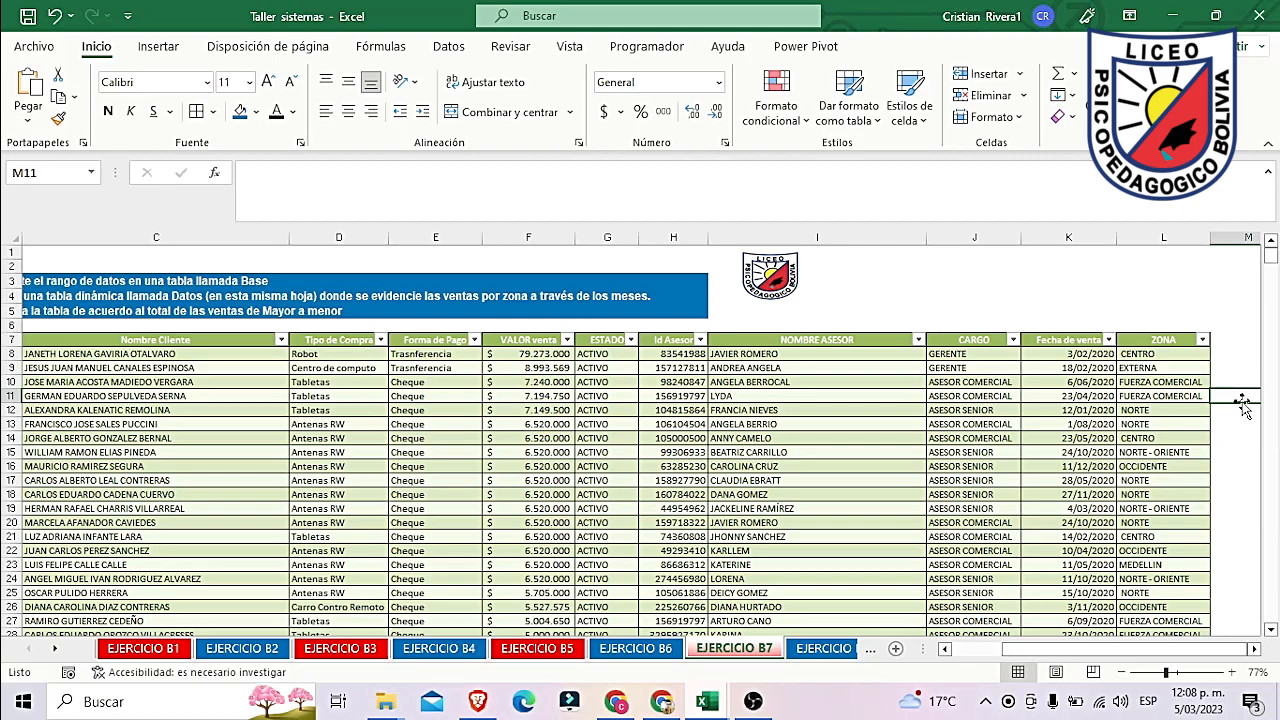
{"action": "key", "text": "Right"}
{"action": "key", "text": "Right"}
{"action": "key", "text": "Left"}
{"action": "key", "text": "Left"}
{"action": "key", "text": "Right"}
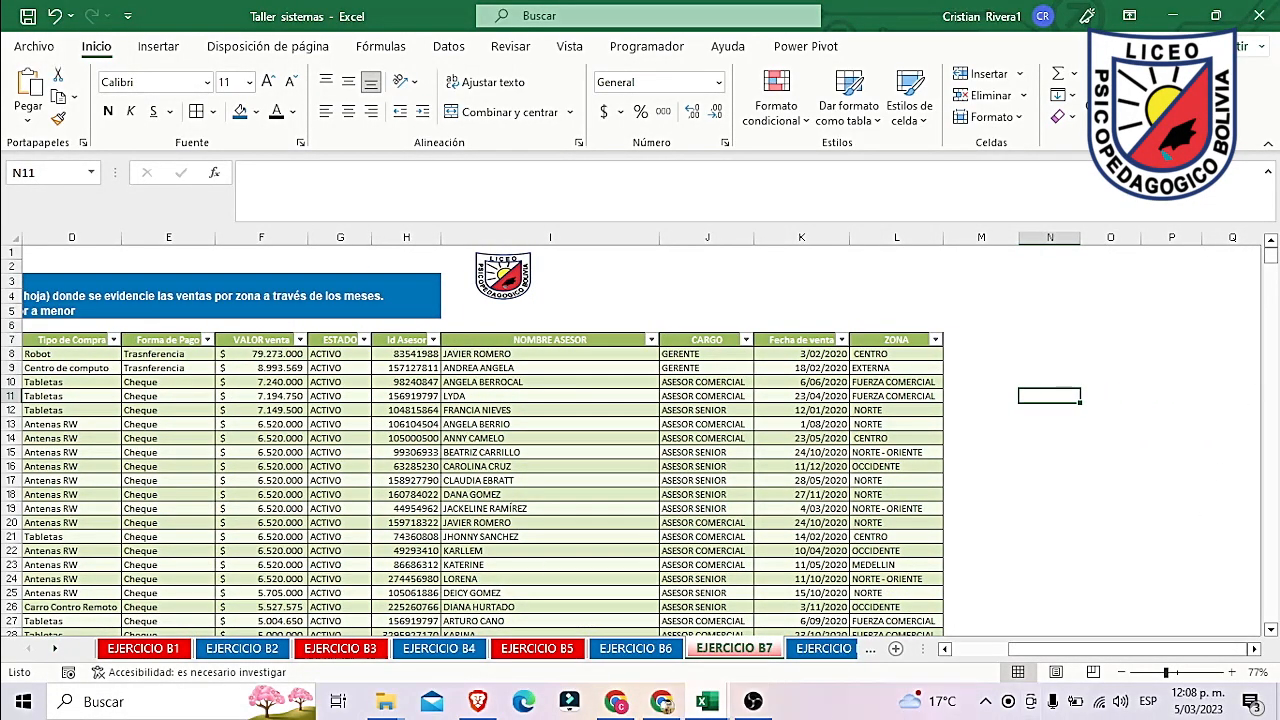
{"action": "left_click", "coordinate": [160, 46]}
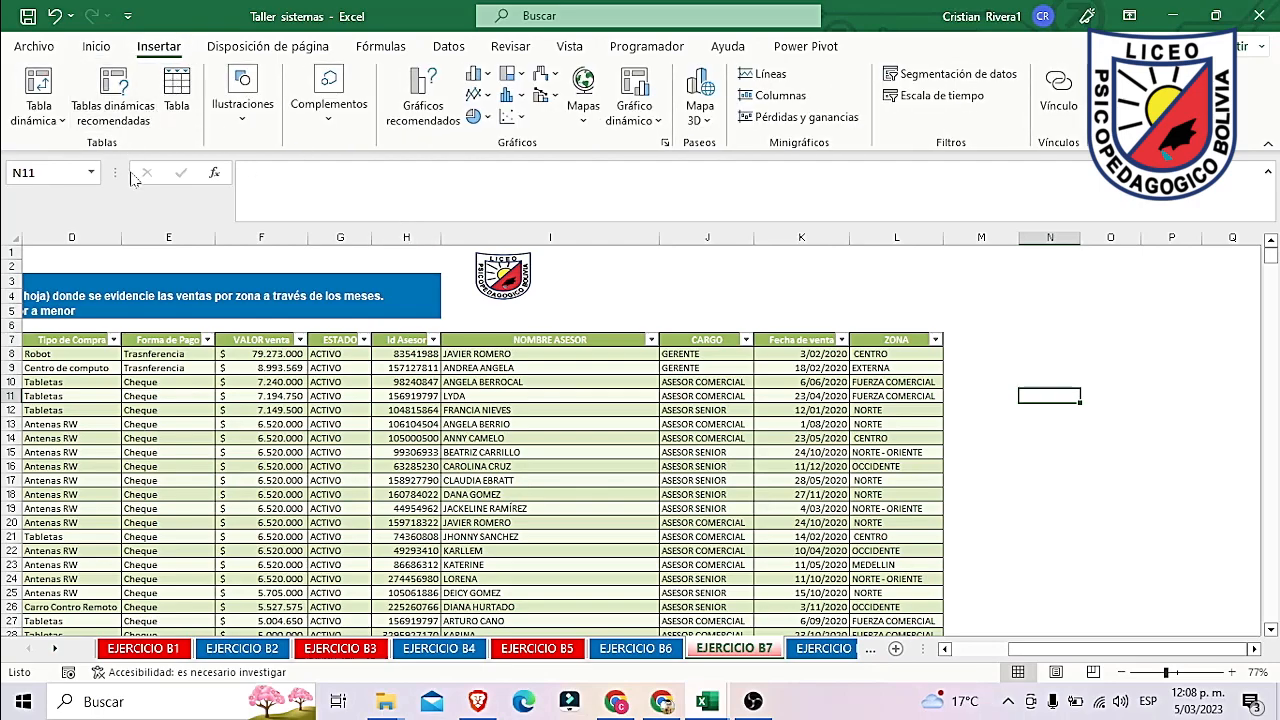
{"action": "left_click", "coordinate": [40, 113]}
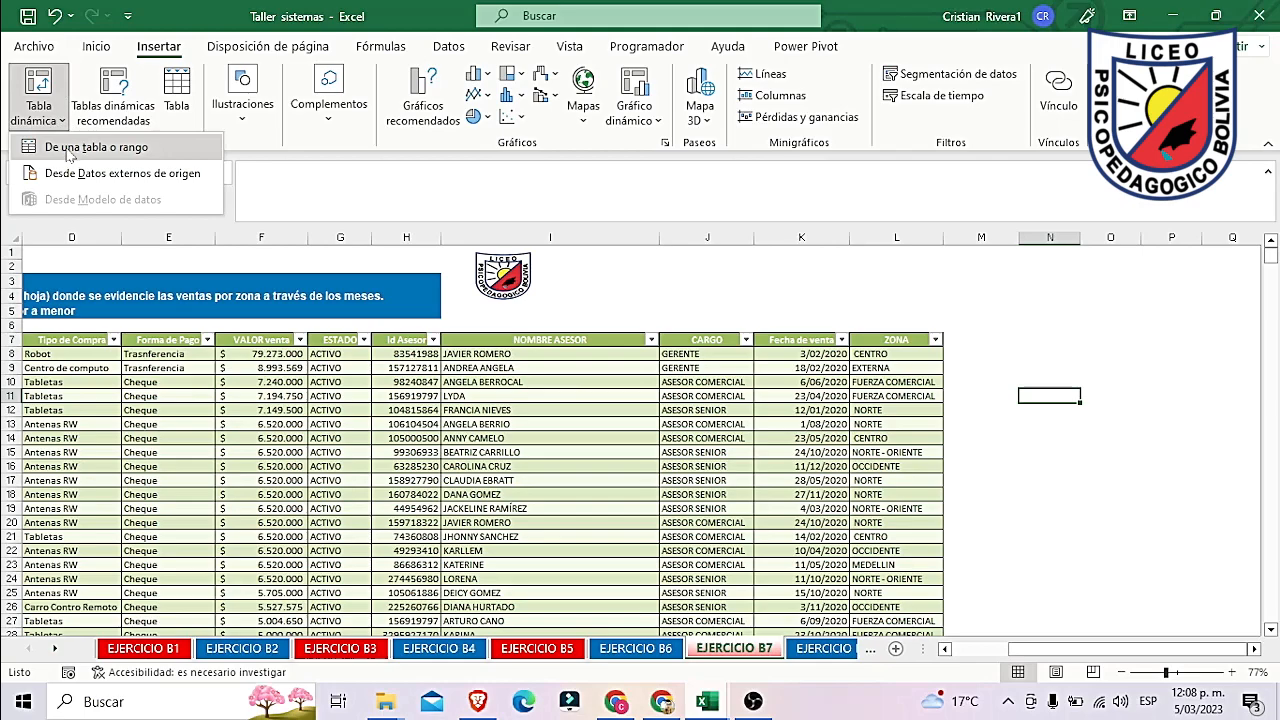
{"action": "left_click", "coordinate": [140, 148]}
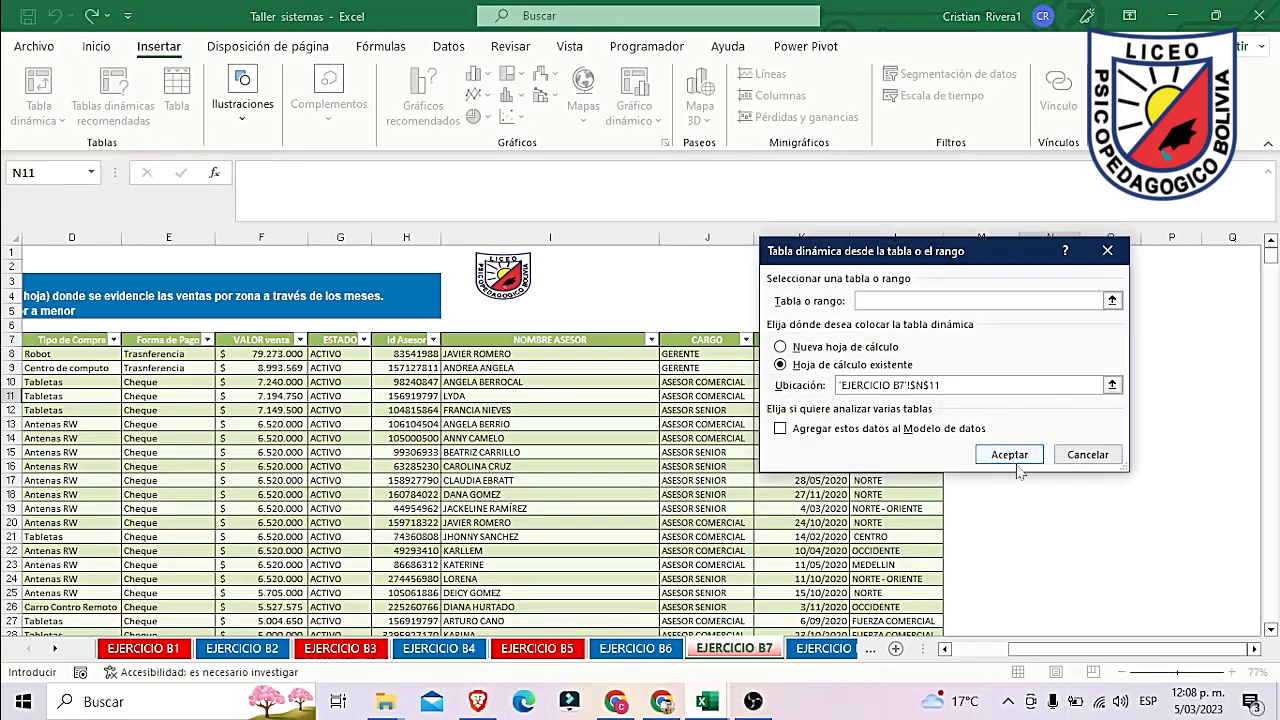
{"action": "left_click", "coordinate": [1088, 454]}
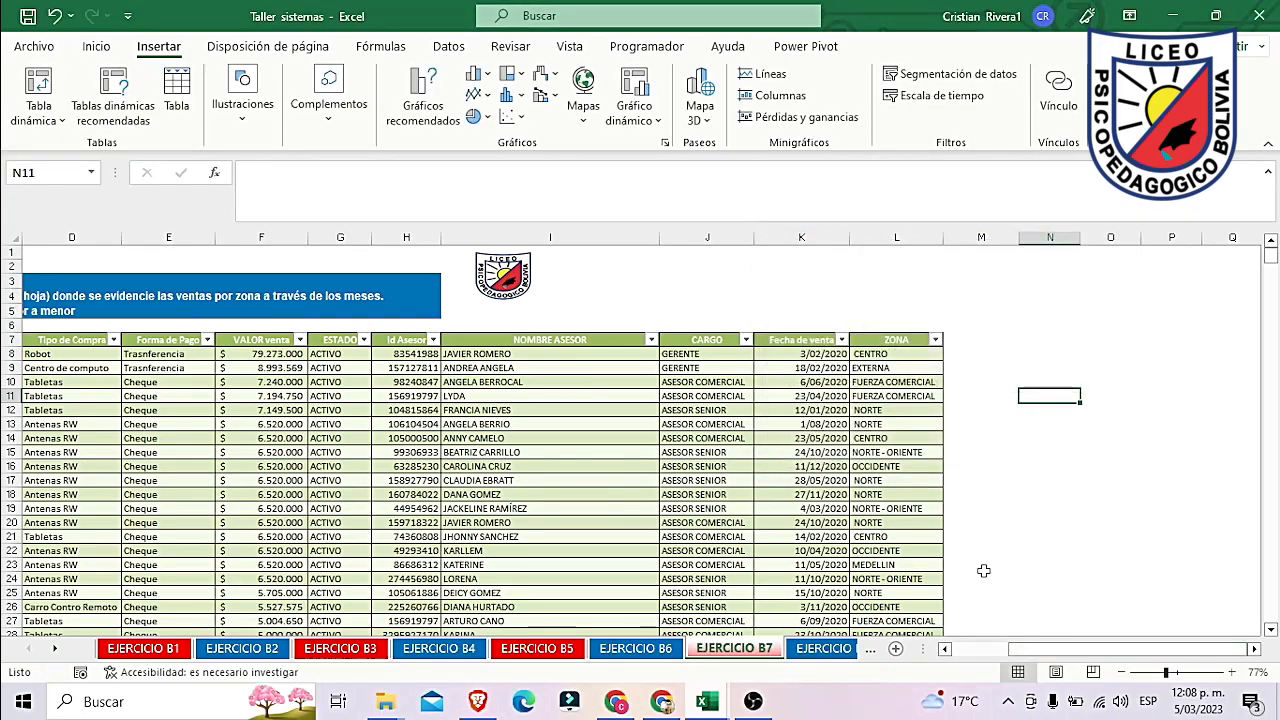
Step: Select the whole base table B7:L2478, including the header row, as the source for a pivot table
{"action": "left_click_drag", "start_coordinate": [1032, 650], "coordinate": [962, 650]}
{"action": "left_click", "coordinate": [57, 350]}
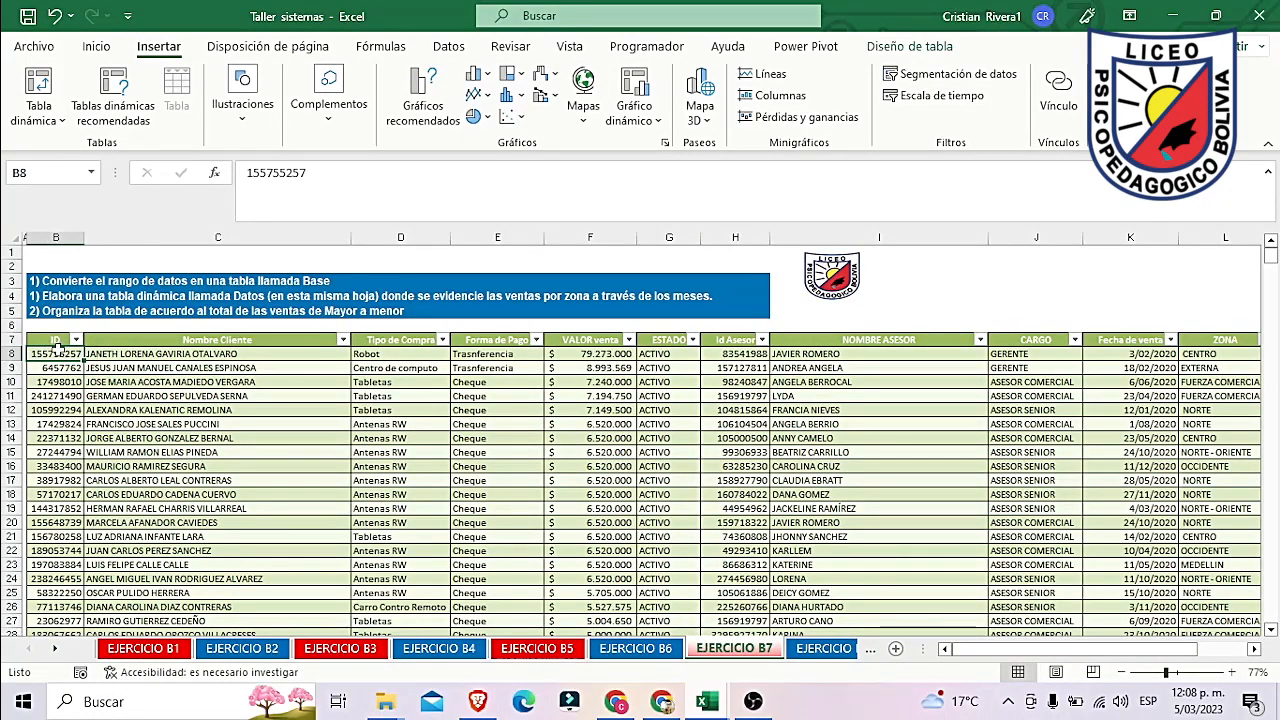
{"action": "left_click", "coordinate": [57, 342]}
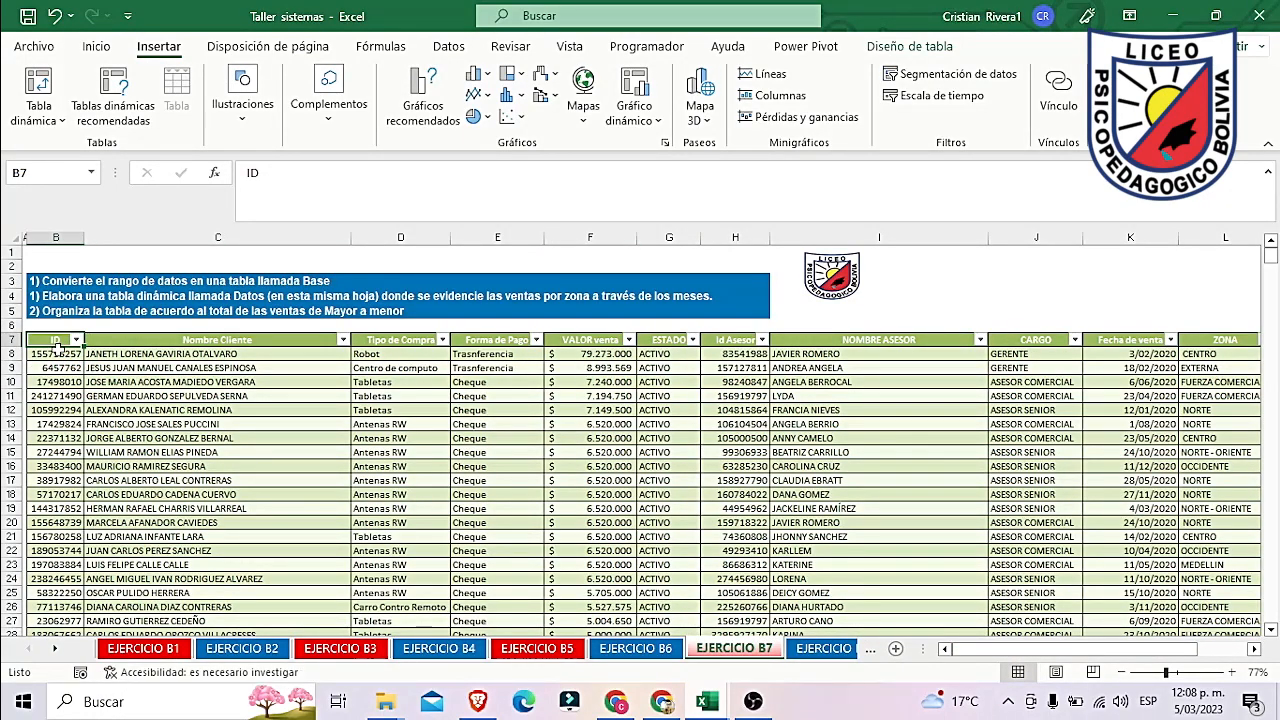
{"action": "key", "text": "shift+Right"}
{"action": "key", "text": "shift+Right"}
{"action": "key", "text": "shift+Right"}
{"action": "key", "text": "shift+Right"}
{"action": "key", "text": "shift+Right"}
{"action": "key", "text": "End"}
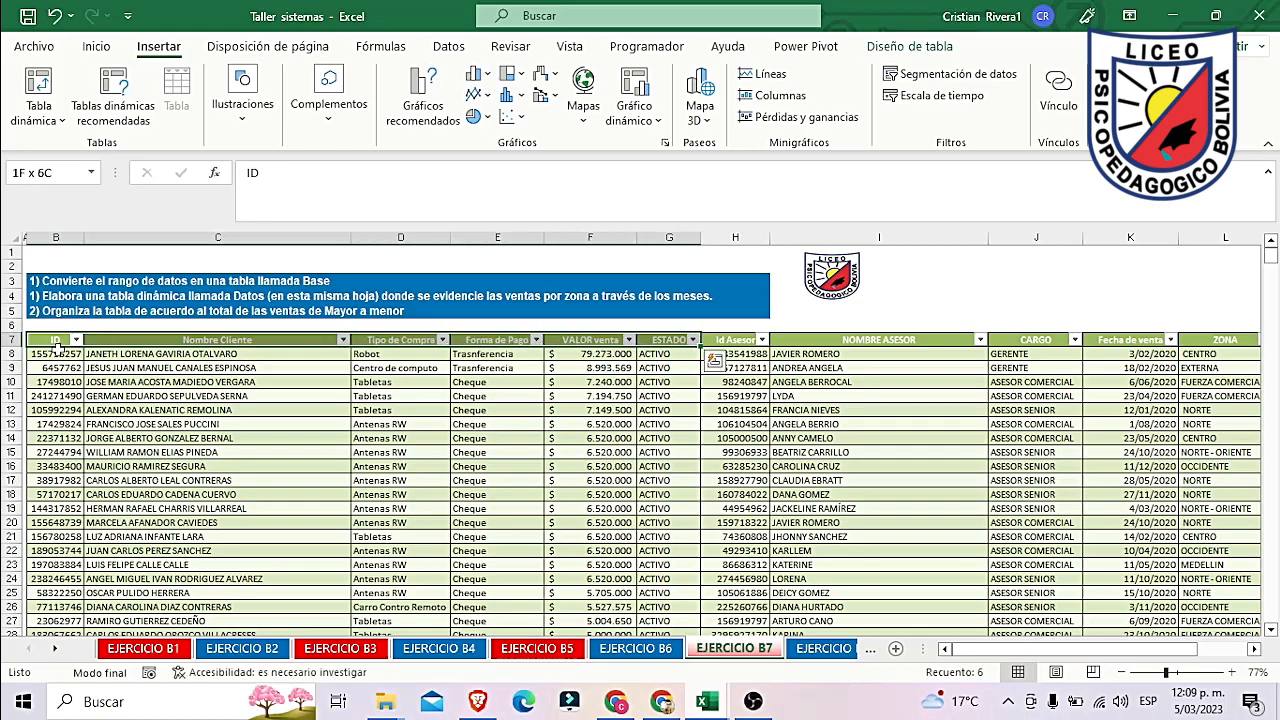
{"action": "key", "text": "shift+End"}
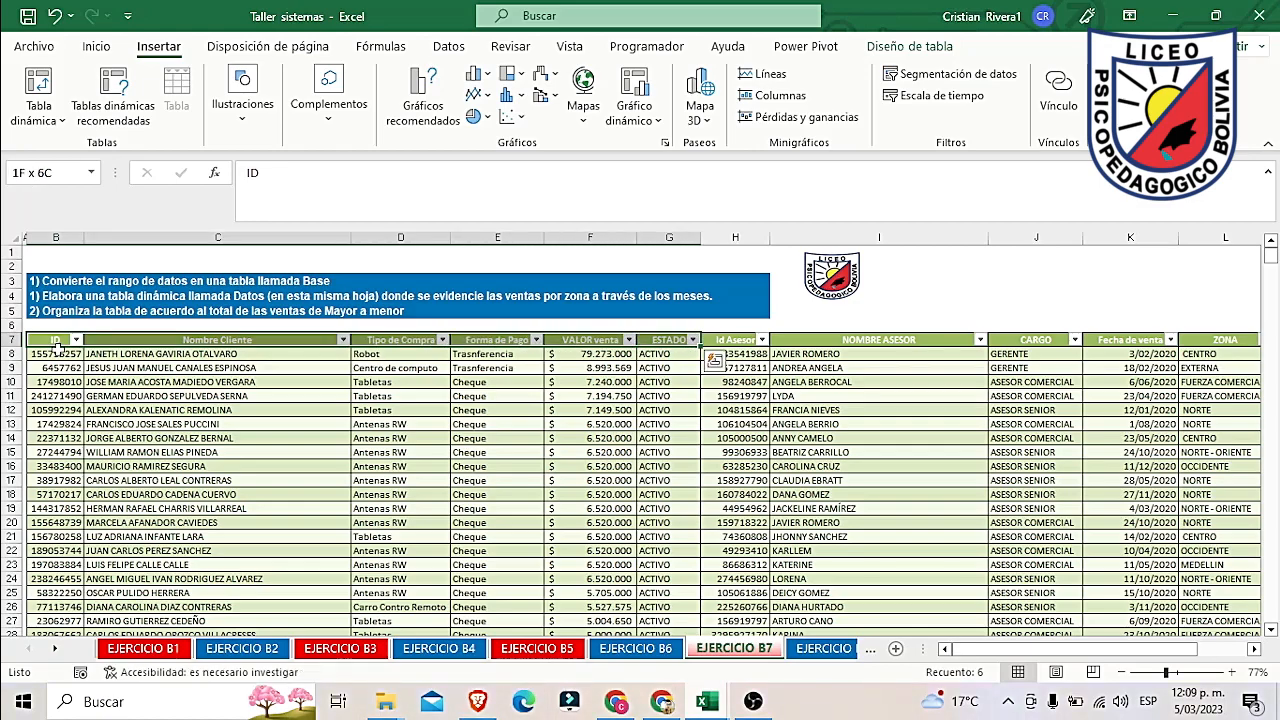
{"action": "key", "text": "ctrl+shift+Right"}
{"action": "left_click", "coordinate": [32, 466]}
{"action": "left_click", "coordinate": [896, 342]}
{"action": "left_click_drag", "start_coordinate": [896, 342], "coordinate": [44, 456]}
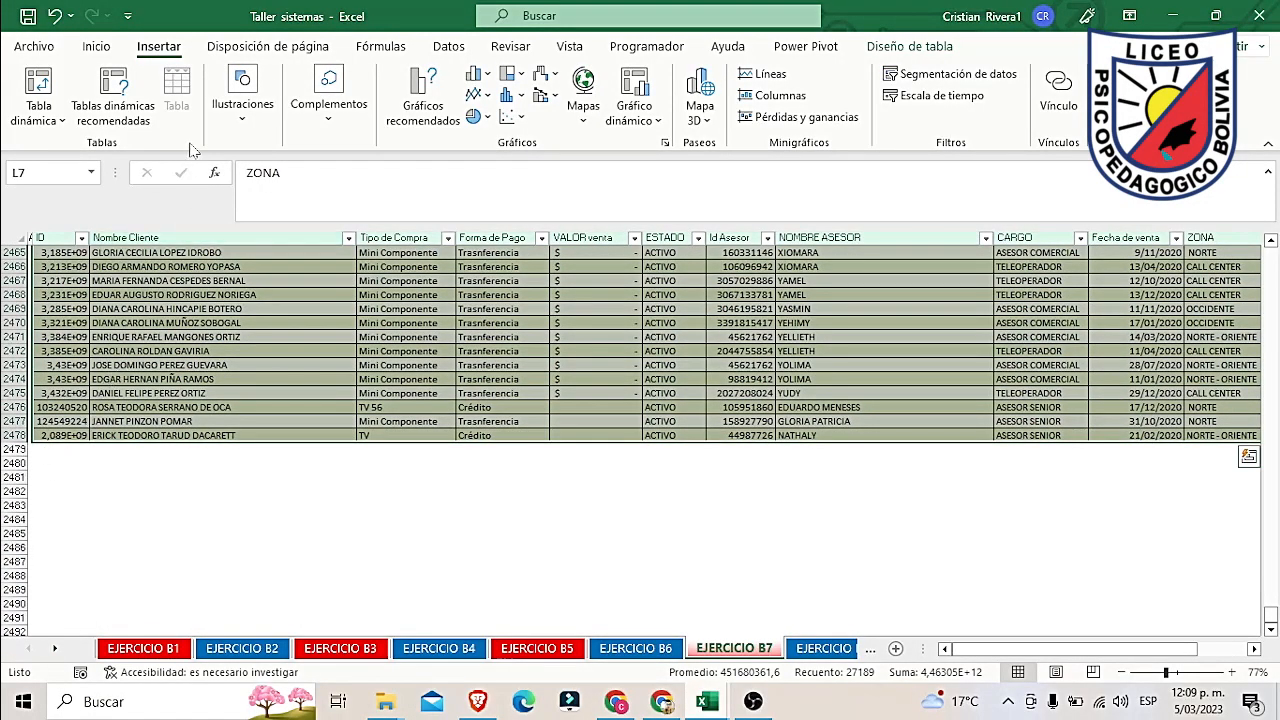
Step: Create a pivot table from the base table on the existing EJERCICIO B7 sheet, located at cell N12
{"action": "left_click", "coordinate": [58, 124]}
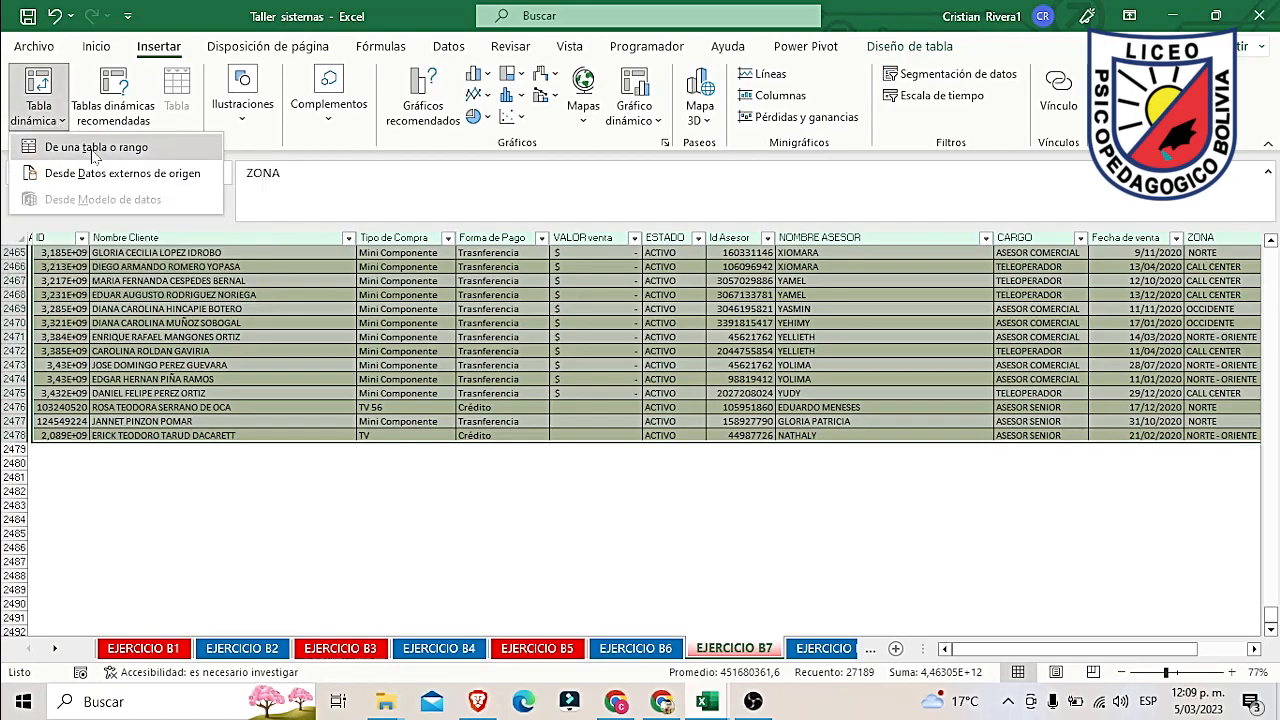
{"action": "left_click", "coordinate": [94, 149]}
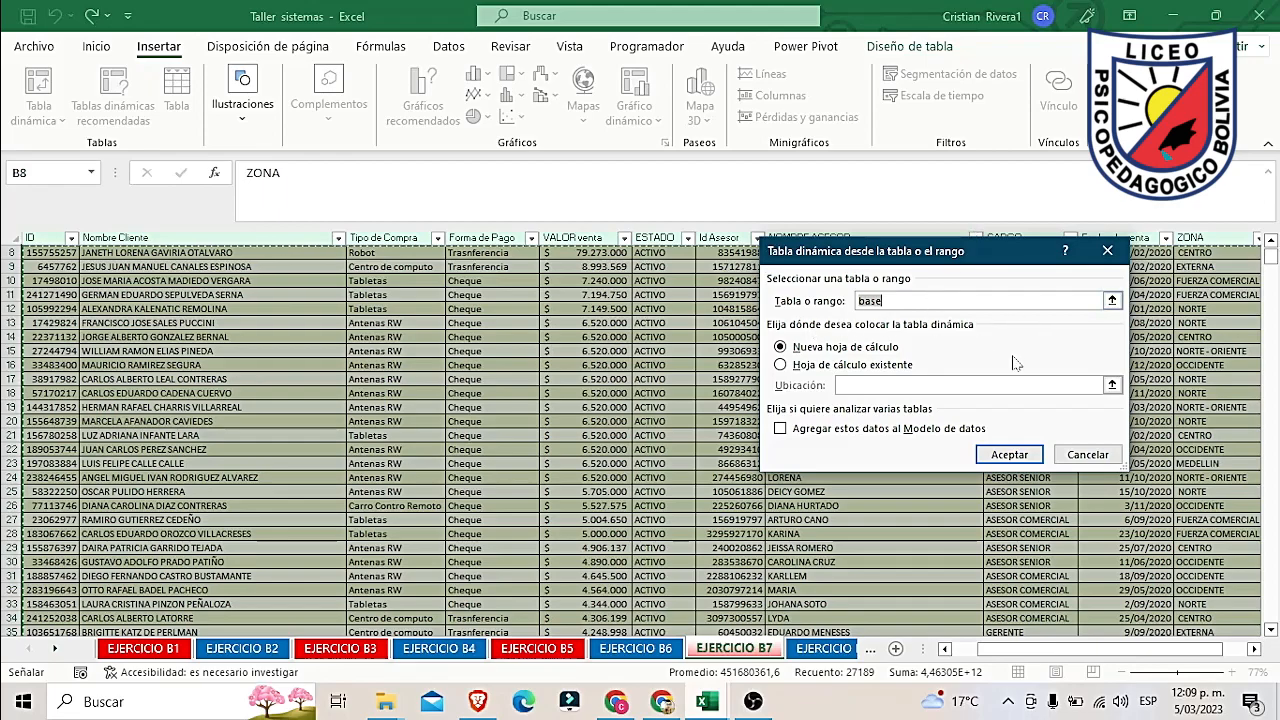
{"action": "left_click", "coordinate": [800, 365]}
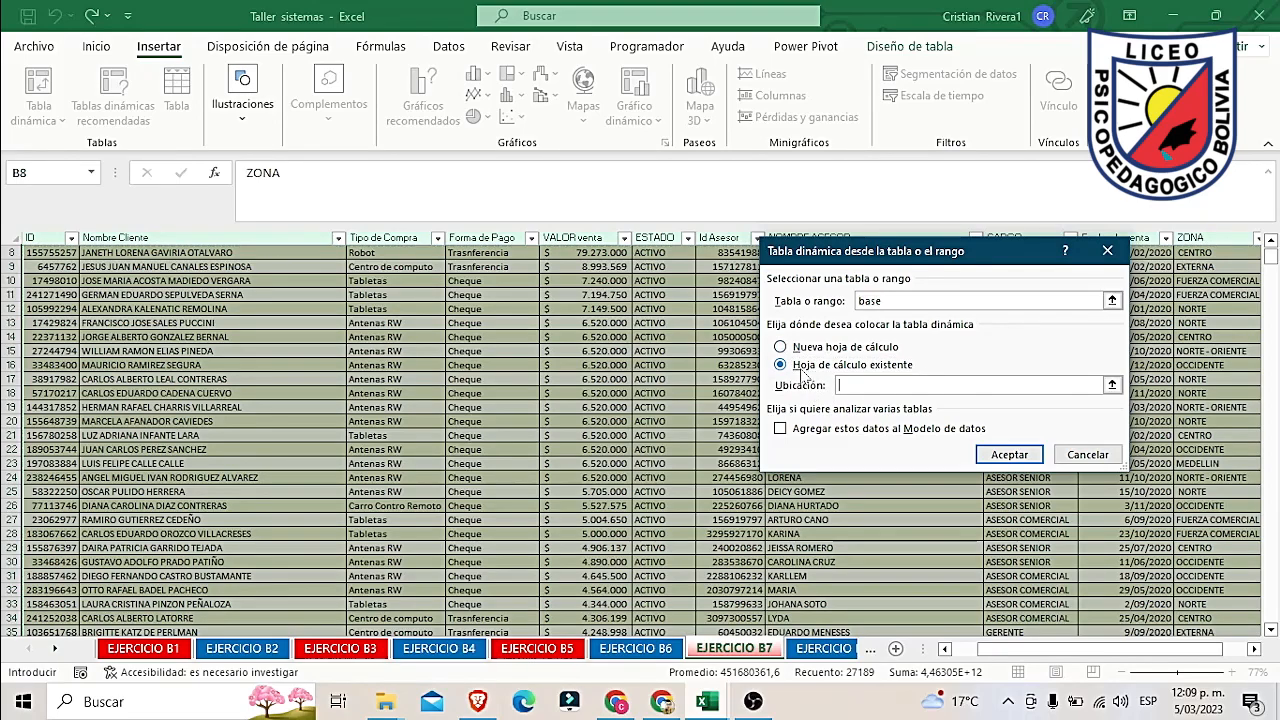
{"action": "left_click_drag", "start_coordinate": [1016, 650], "coordinate": [1046, 650]}
{"action": "left_click", "coordinate": [1253, 307]}
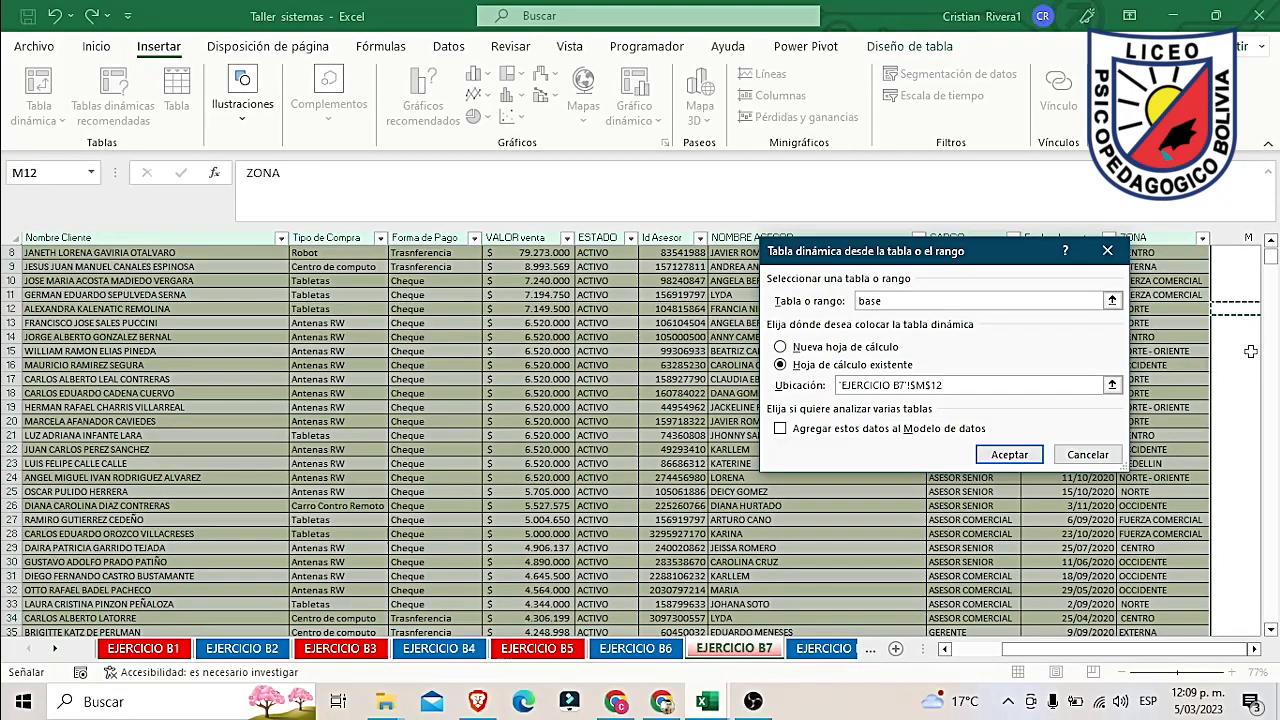
{"action": "key", "text": "Right"}
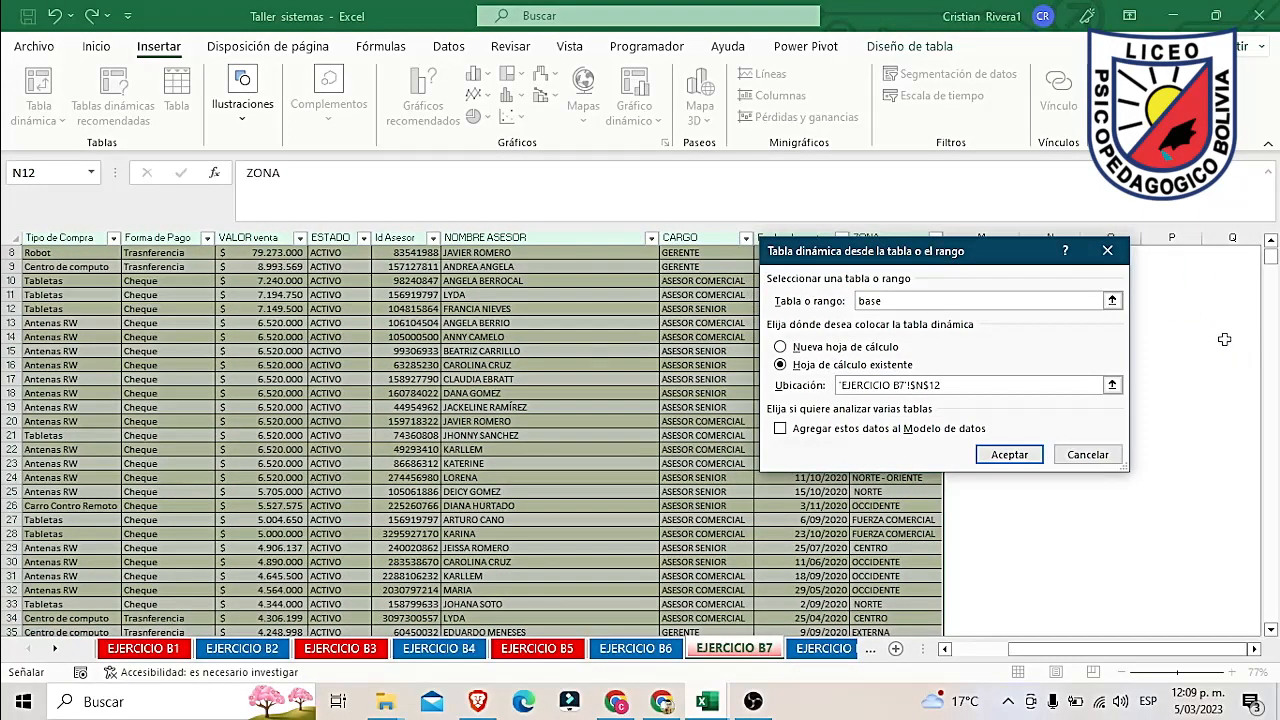
{"action": "left_click_drag", "start_coordinate": [945, 252], "coordinate": [675, 228]}
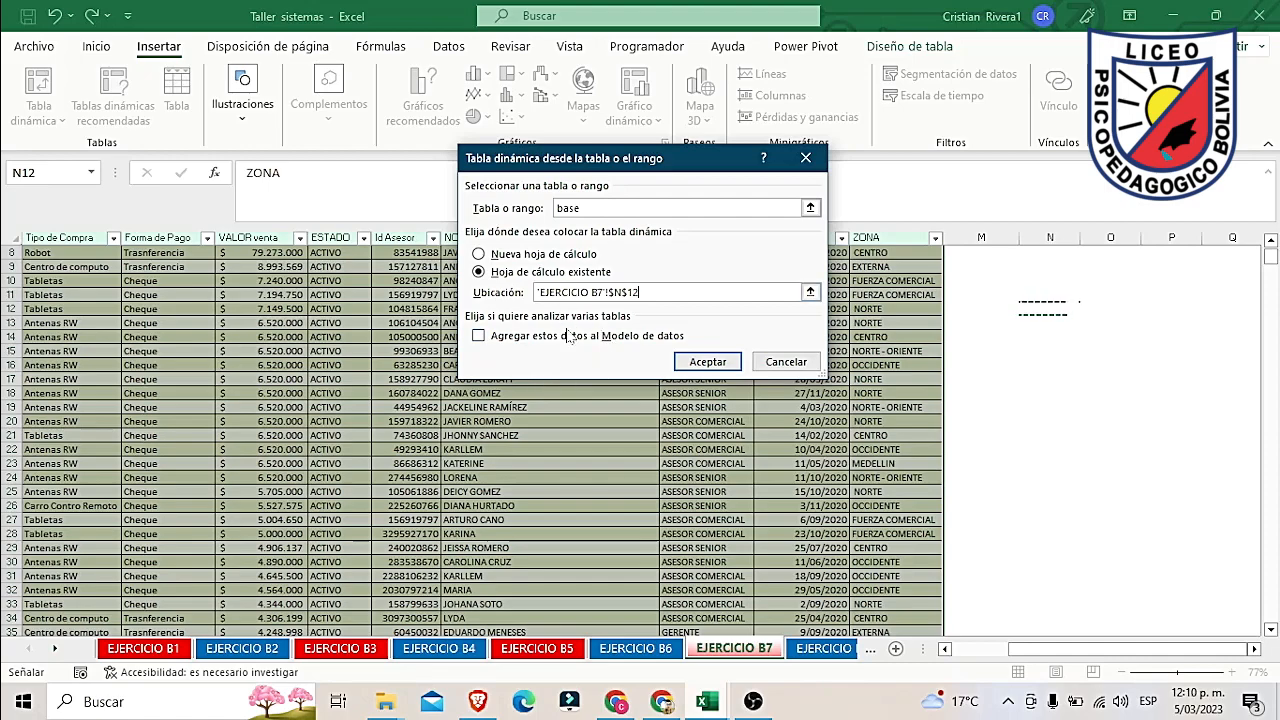
{"action": "left_click", "coordinate": [709, 363]}
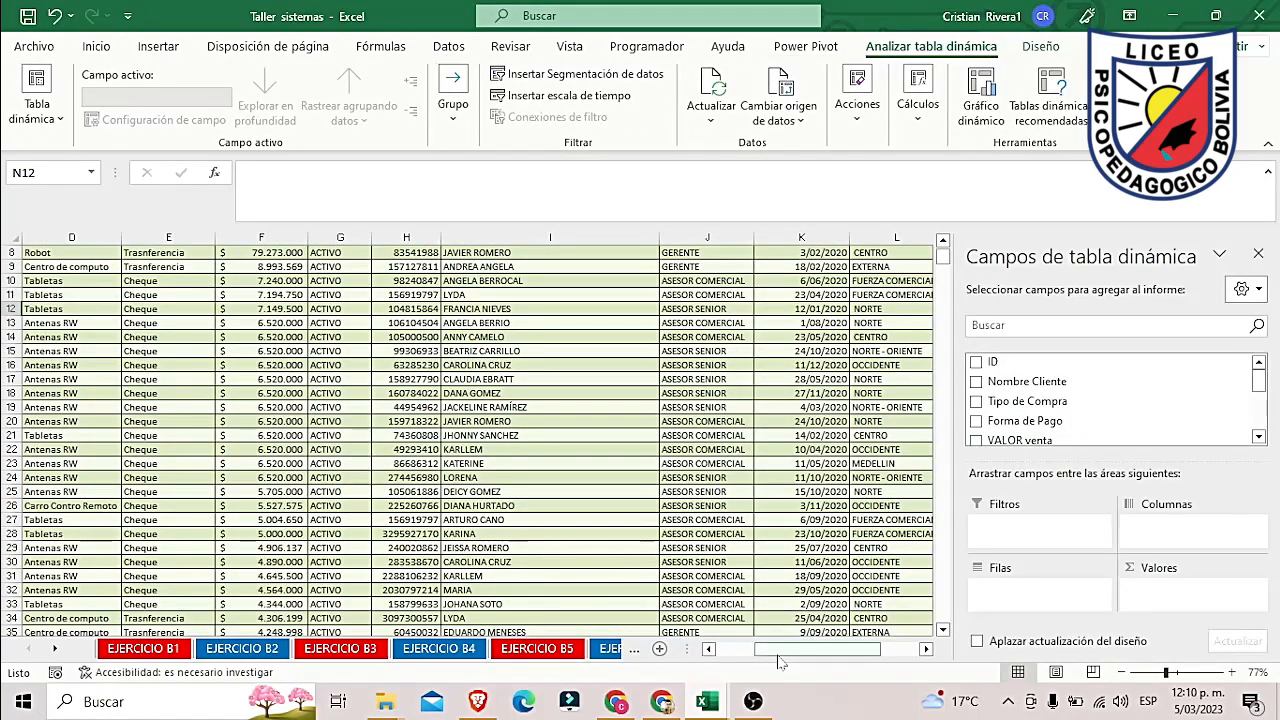
Step: Examine the empty pivot table and its field list, comparing the fields with the exercise instructions and the sales table's columns
{"action": "left_click_drag", "start_coordinate": [785, 657], "coordinate": [825, 657]}
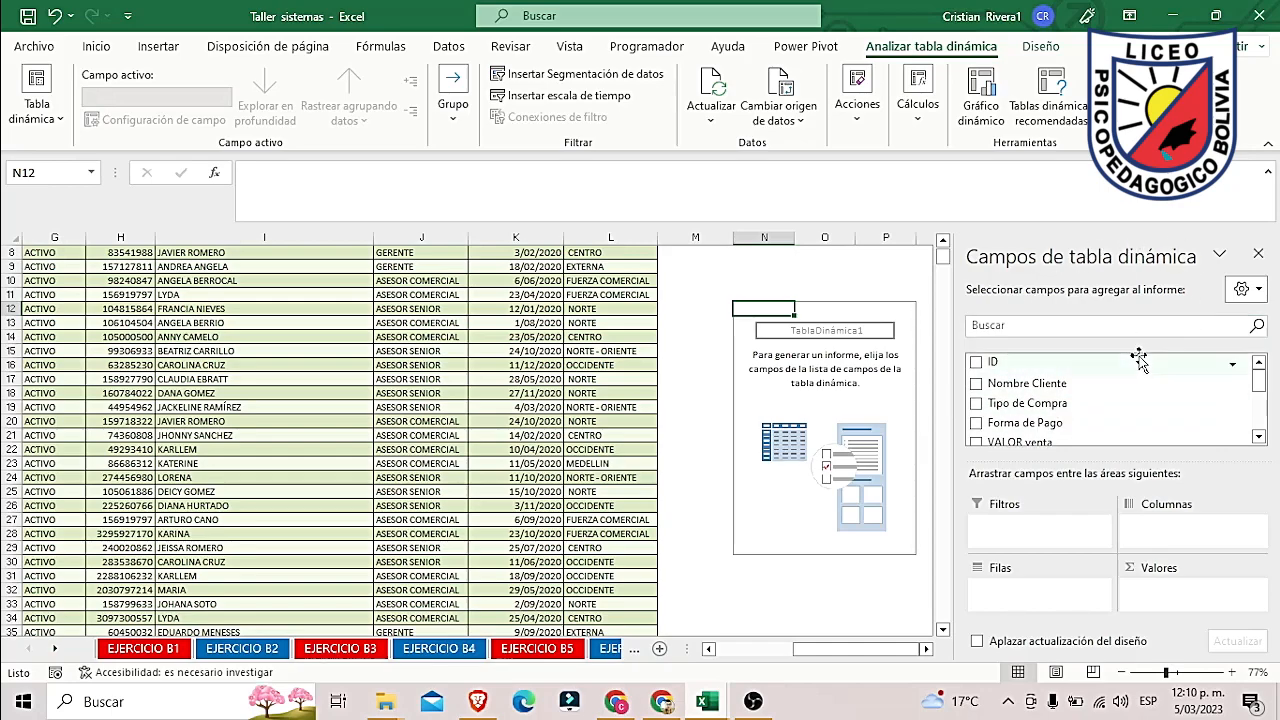
{"action": "scroll", "coordinate": [1114, 389], "scroll_direction": "down", "scroll_amount": 3}
{"action": "scroll", "coordinate": [1099, 405], "scroll_direction": "up", "scroll_amount": 2}
{"action": "scroll", "coordinate": [1099, 405], "scroll_direction": "up", "scroll_amount": 2}
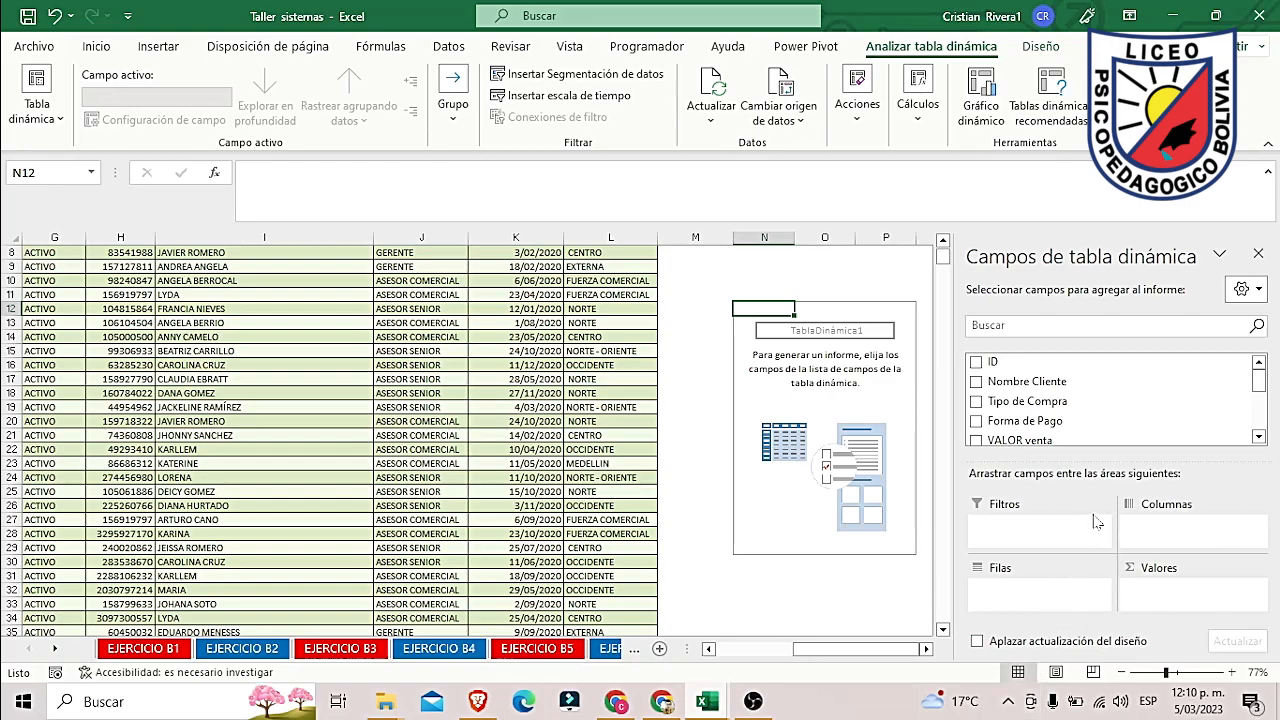
{"action": "left_click_drag", "start_coordinate": [835, 649], "coordinate": [755, 649]}
{"action": "scroll", "coordinate": [527, 424], "scroll_direction": "up", "scroll_amount": 3}
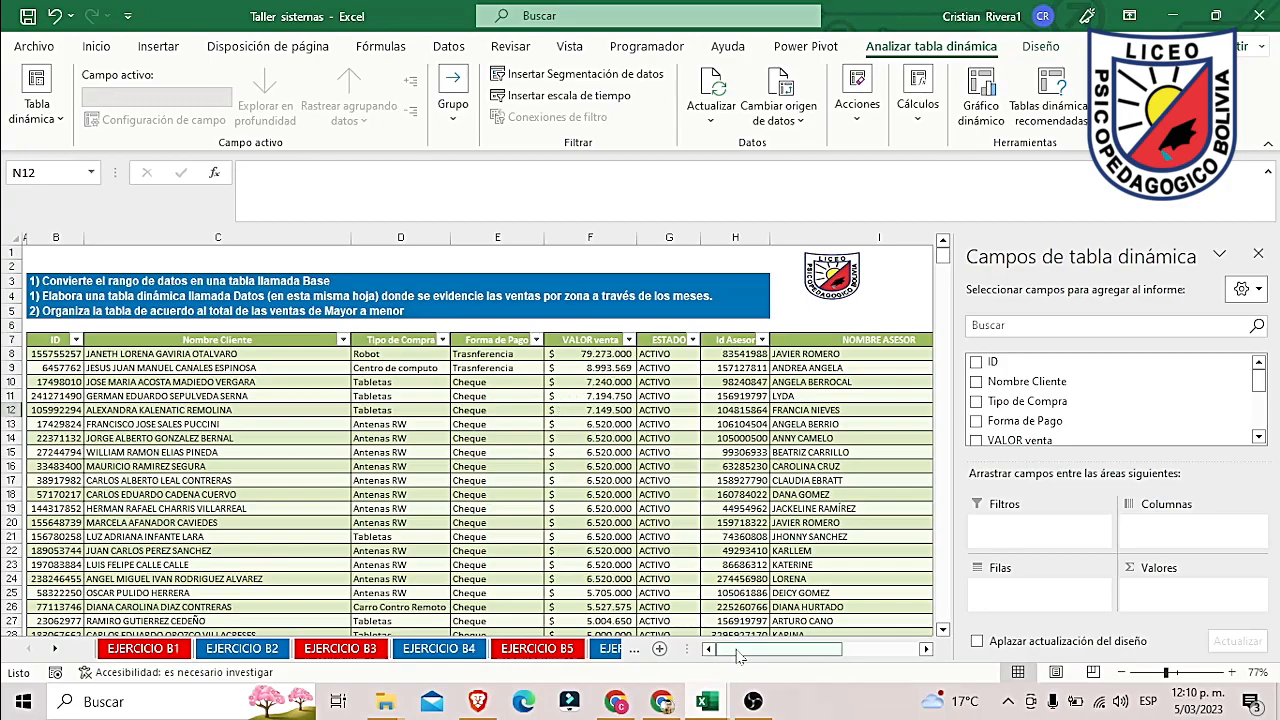
{"action": "left_click_drag", "start_coordinate": [738, 654], "coordinate": [773, 673]}
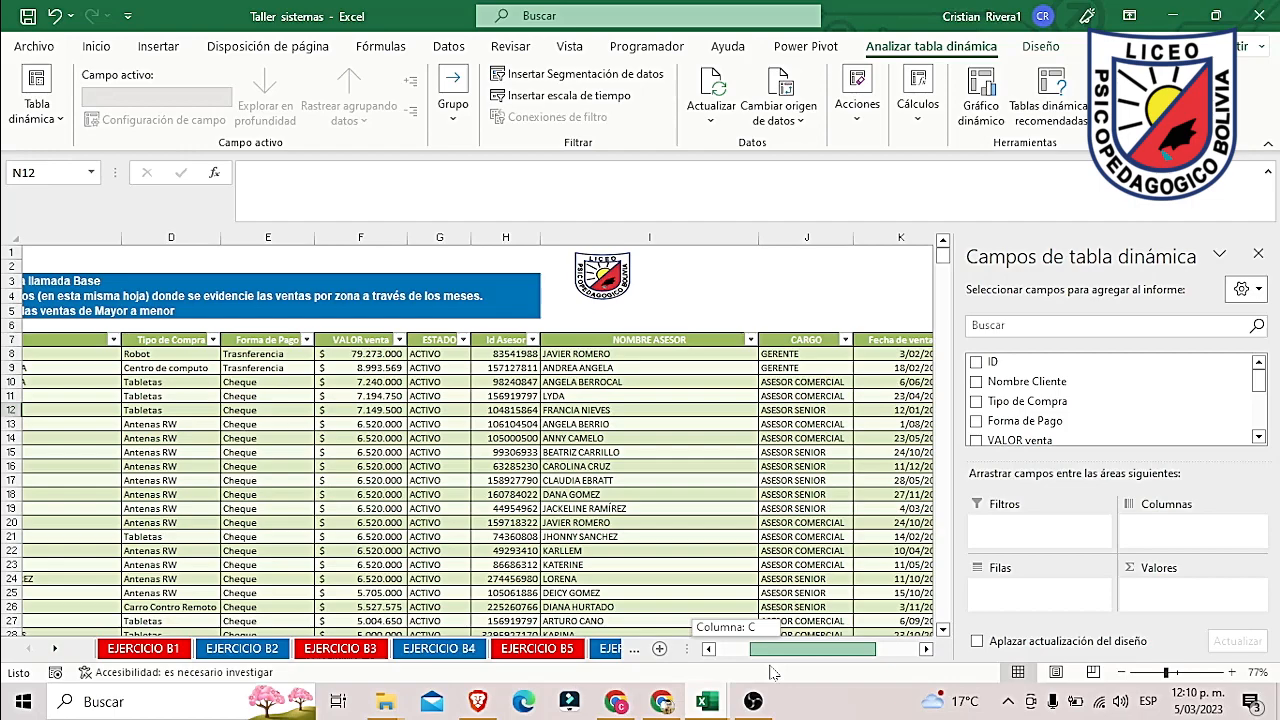
{"action": "mouse_move", "coordinate": [771, 672]}
{"action": "left_mouse_down"}
{"action": "mouse_move", "coordinate": [786, 675]}
{"action": "mouse_move", "coordinate": [754, 674]}
{"action": "left_mouse_up"}
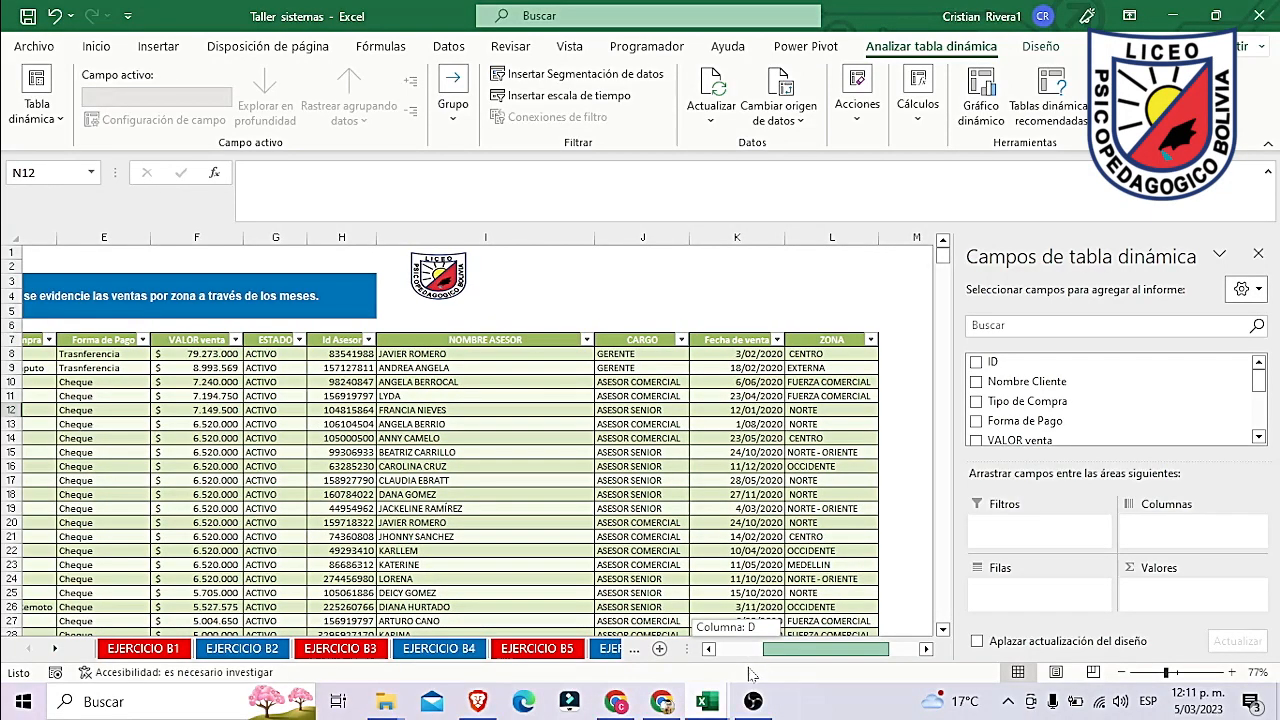
{"action": "left_click_drag", "start_coordinate": [650, 671], "coordinate": [605, 667]}
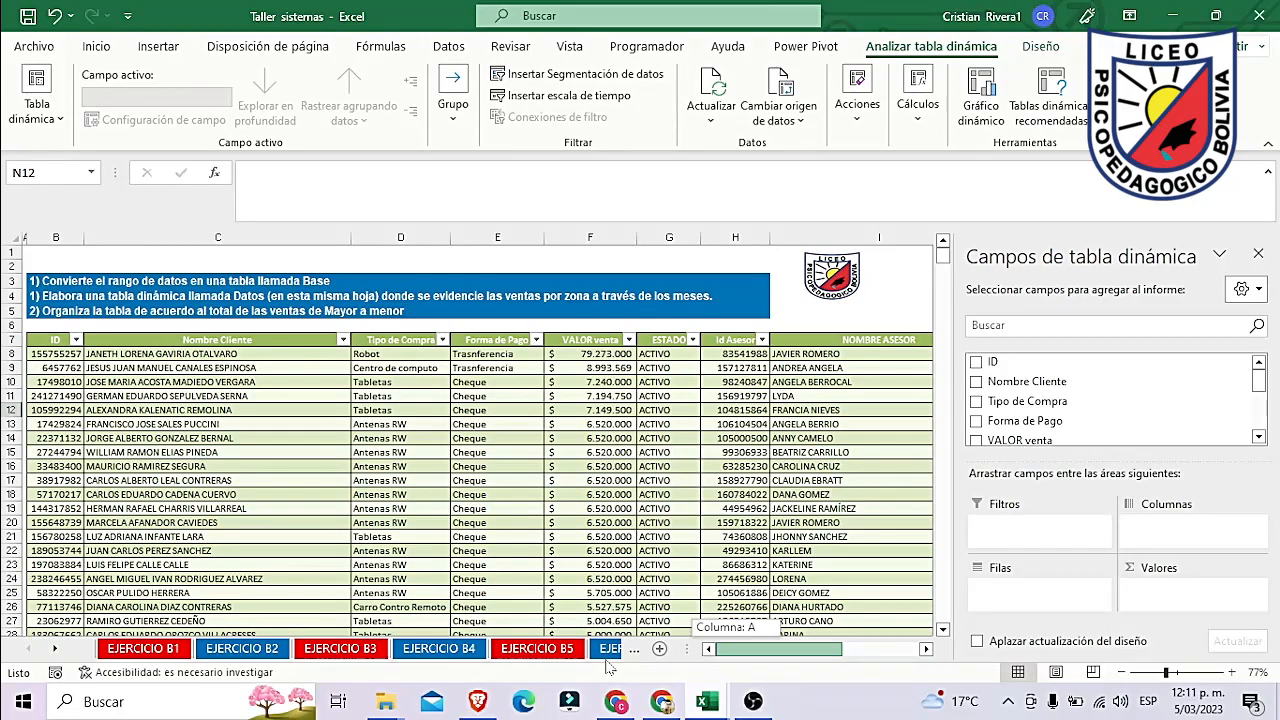
{"action": "left_click_drag", "start_coordinate": [606, 667], "coordinate": [606, 667]}
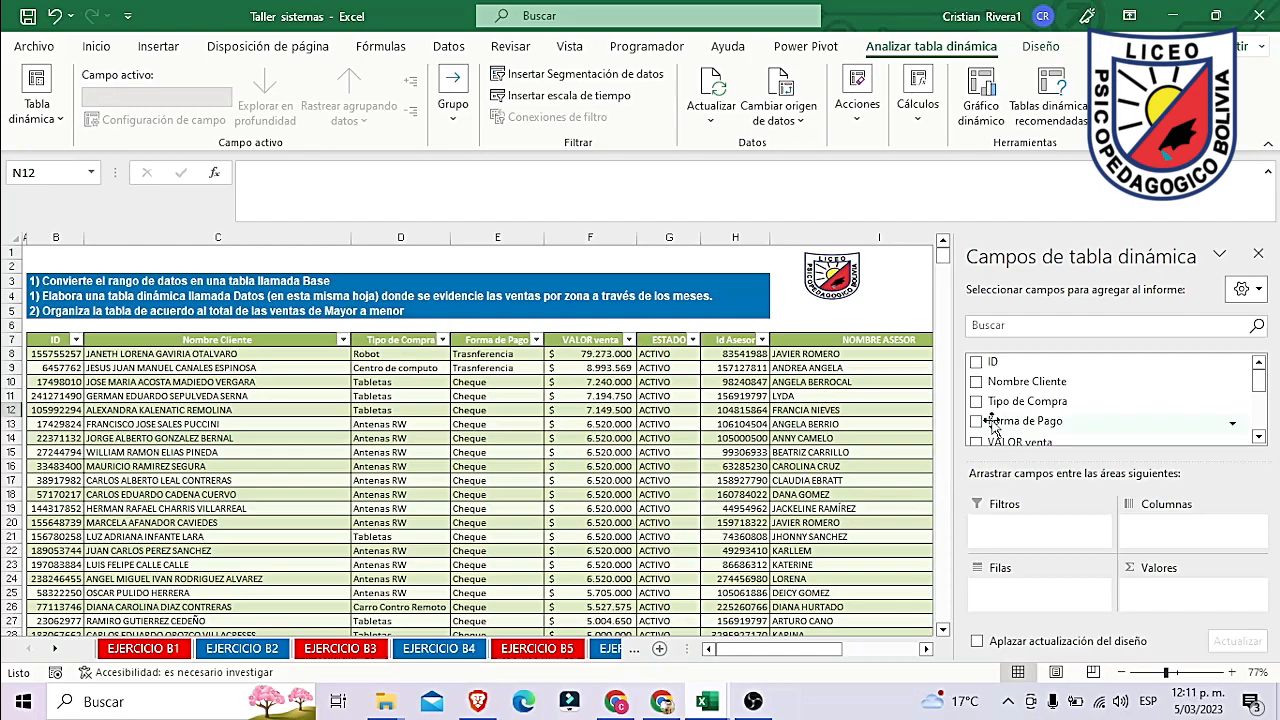
Step: Sum the VALOR venta field as the pivot table's values and add ZONA as its row field
{"action": "left_click_drag", "start_coordinate": [1012, 440], "coordinate": [1185, 605]}
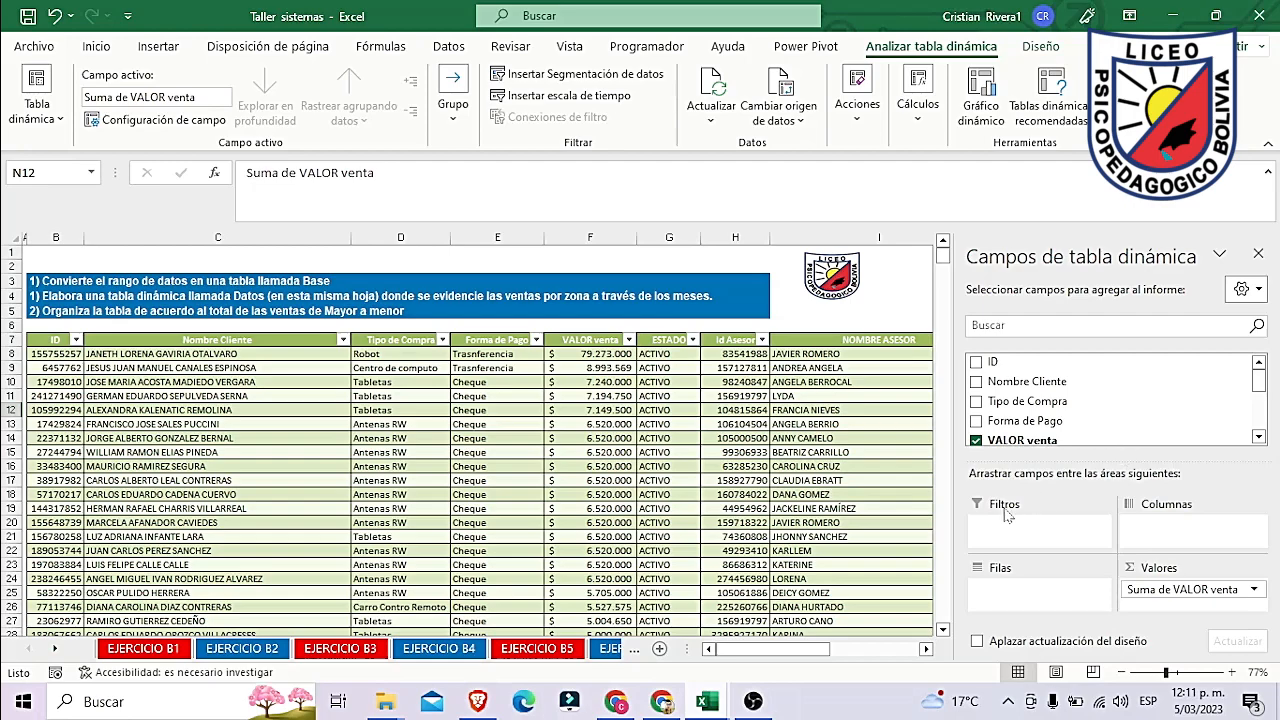
{"action": "scroll", "coordinate": [1050, 420], "scroll_direction": "down", "scroll_amount": 3}
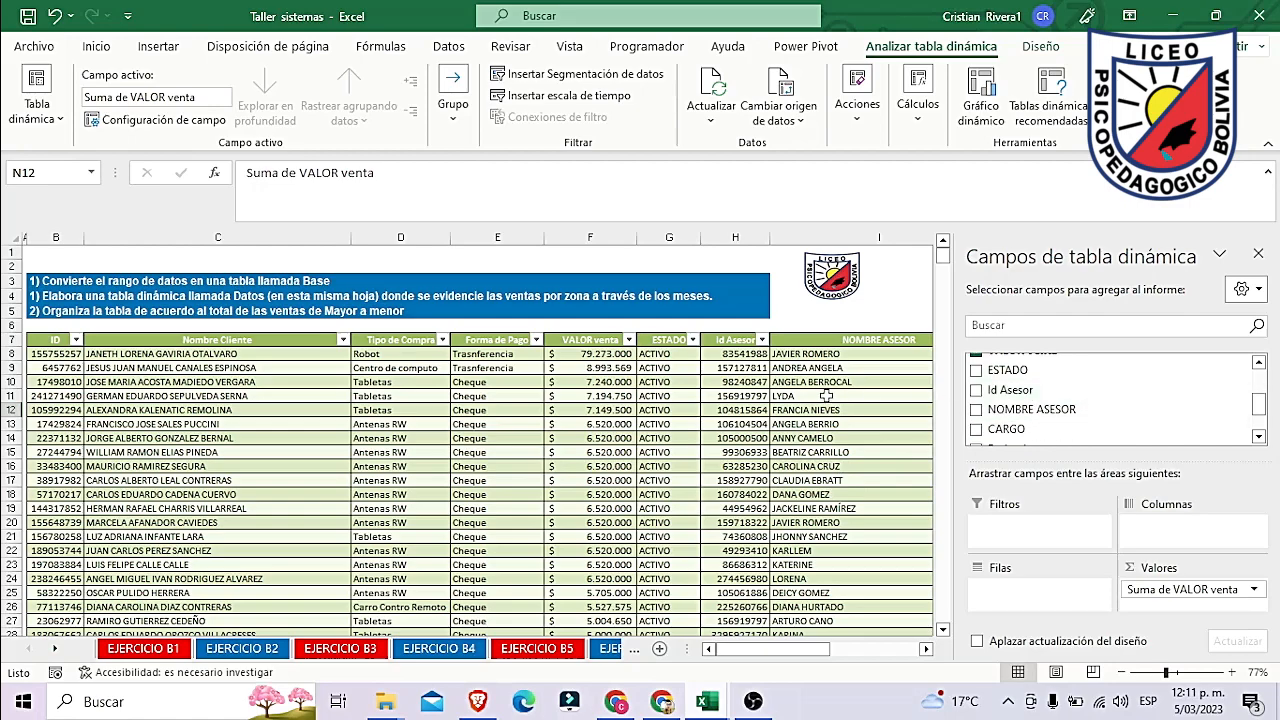
{"action": "scroll", "coordinate": [1010, 410], "scroll_direction": "down", "scroll_amount": 2}
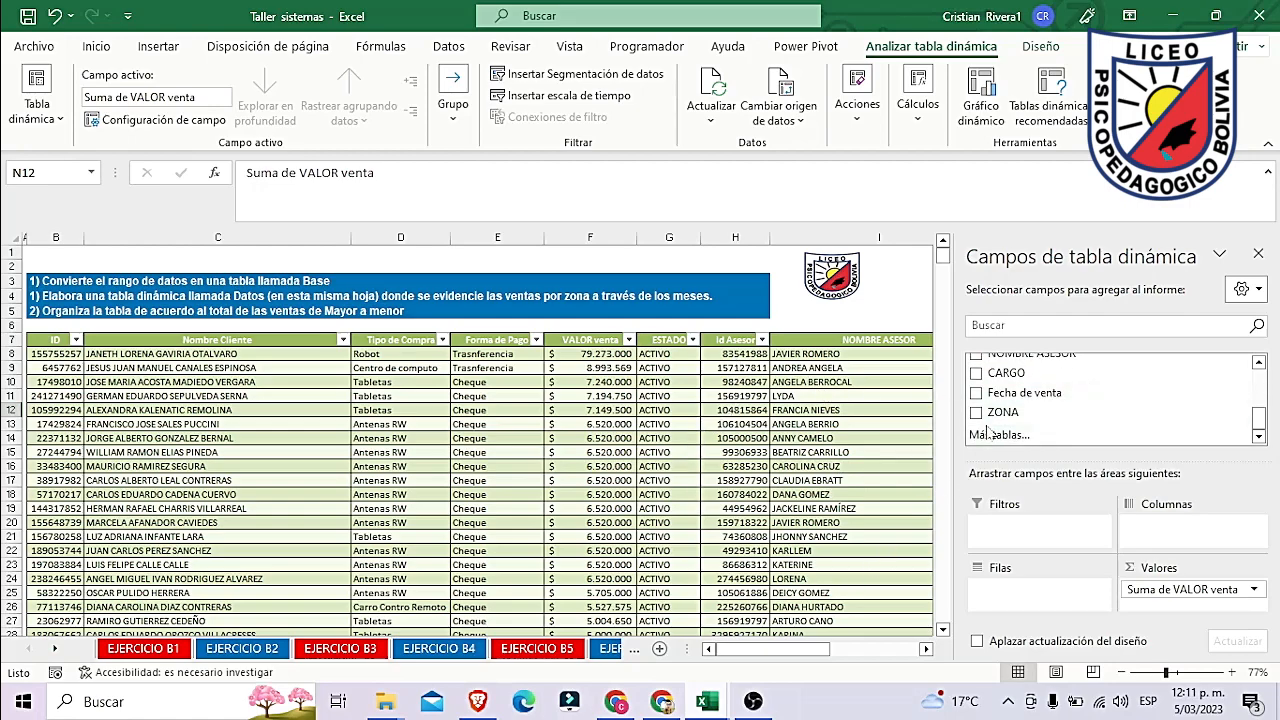
{"action": "left_click_drag", "start_coordinate": [1022, 414], "coordinate": [1030, 592]}
{"action": "left_click_drag", "start_coordinate": [770, 650], "coordinate": [858, 660]}
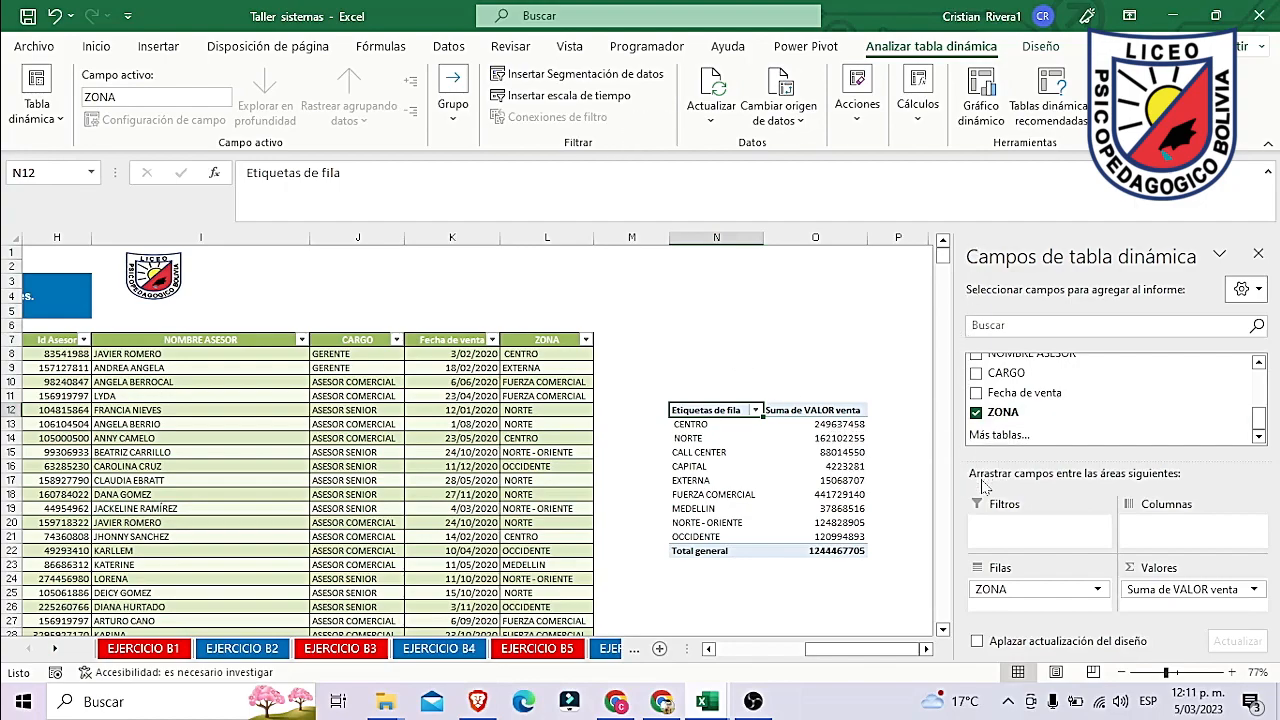
Step: Reread the pivot table instruction and add Fecha de venta as the column field to split the sales by month
{"action": "left_click_drag", "start_coordinate": [816, 656], "coordinate": [723, 655]}
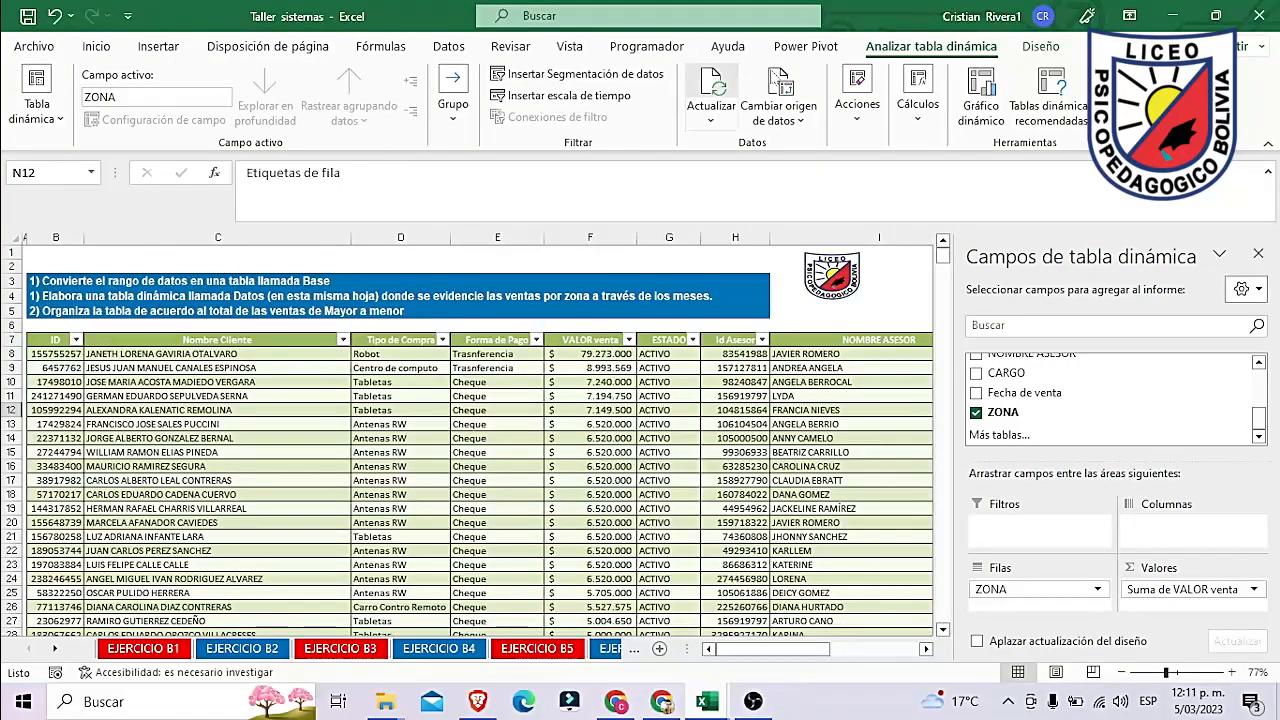
{"action": "left_click", "coordinate": [897, 650]}
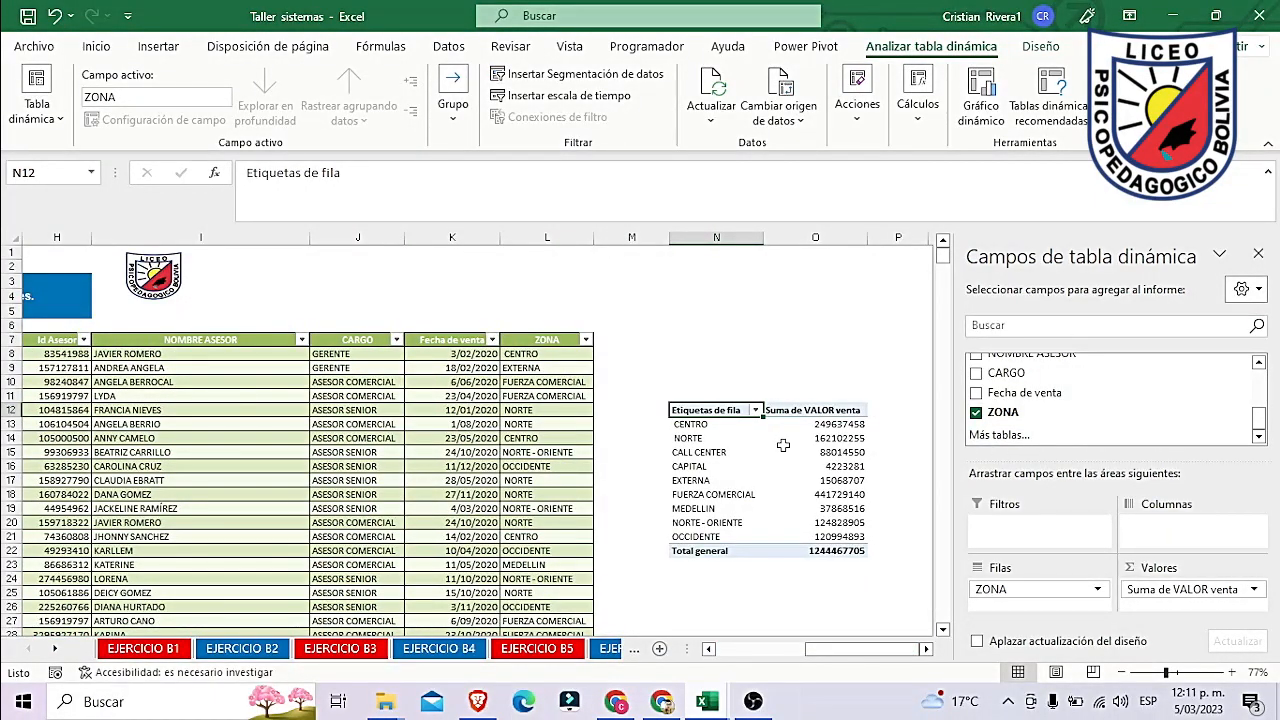
{"action": "left_click_drag", "start_coordinate": [817, 650], "coordinate": [760, 640]}
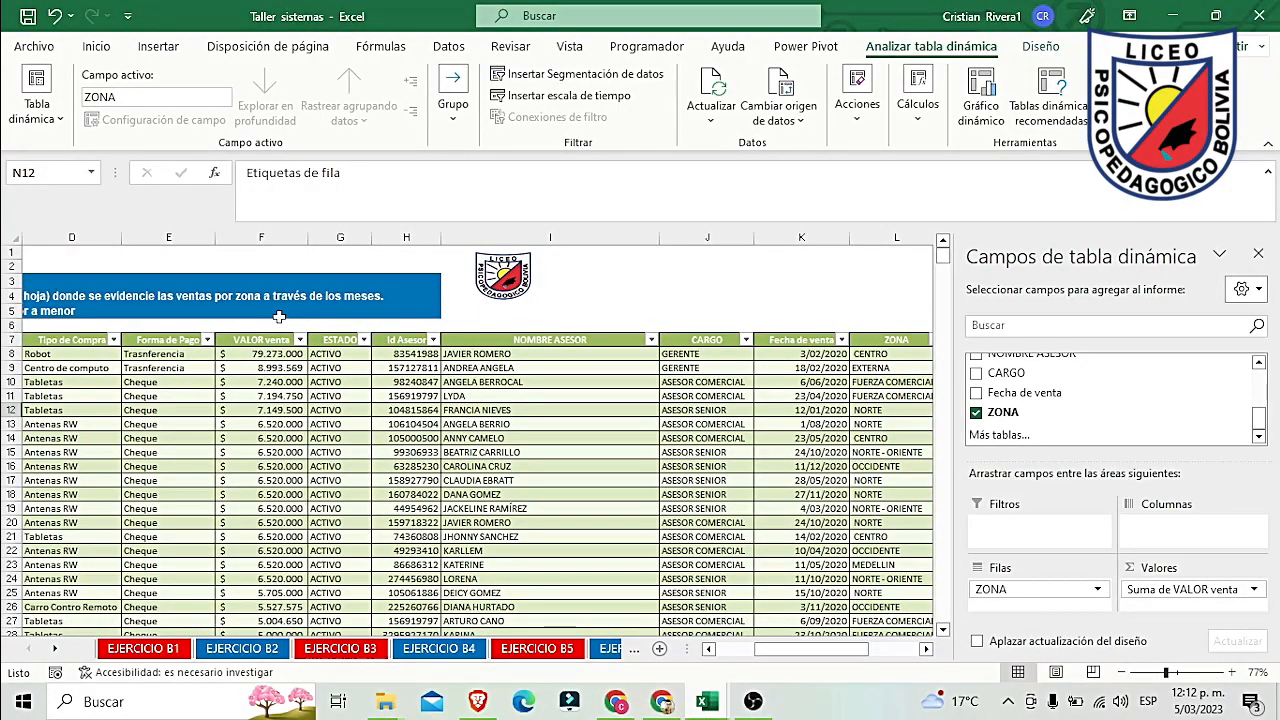
{"action": "left_click_drag", "start_coordinate": [845, 650], "coordinate": [897, 651]}
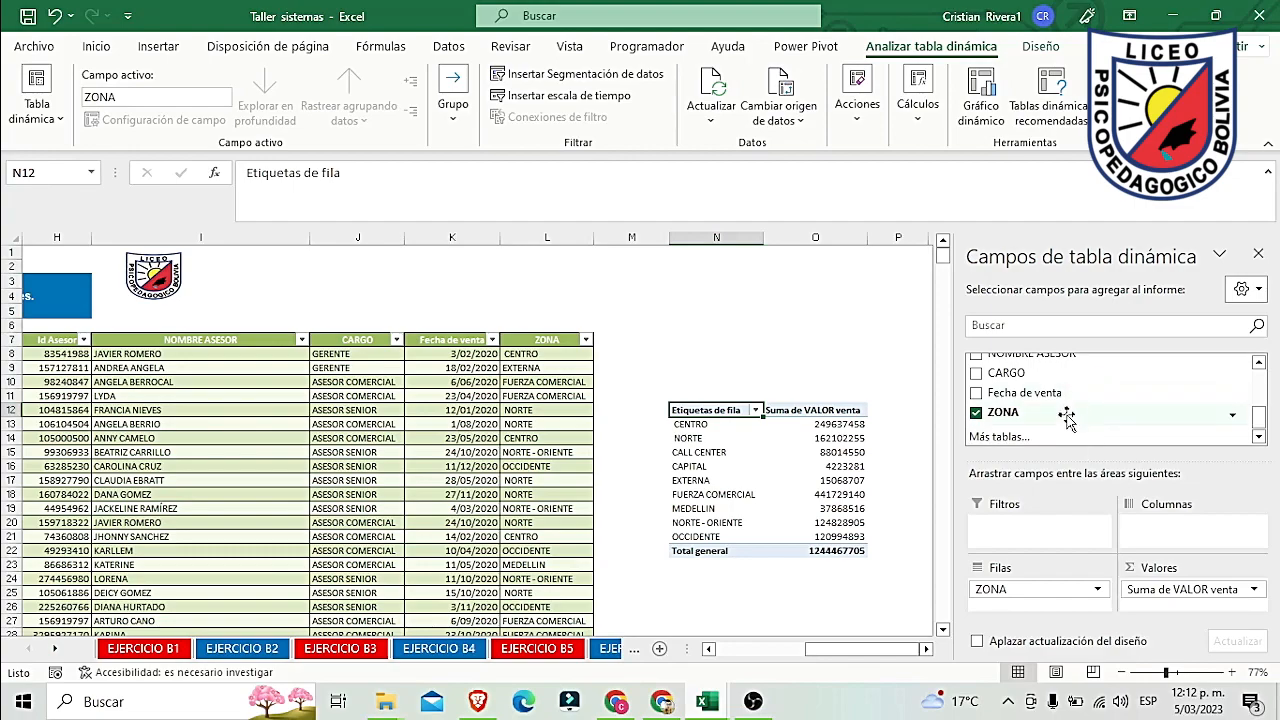
{"action": "scroll", "coordinate": [1068, 420], "scroll_direction": "up", "scroll_amount": 3}
{"action": "scroll", "coordinate": [1058, 400], "scroll_direction": "up", "scroll_amount": 2}
{"action": "scroll", "coordinate": [1060, 398], "scroll_direction": "down", "scroll_amount": 3}
{"action": "scroll", "coordinate": [1060, 398], "scroll_direction": "down", "scroll_amount": 2}
{"action": "left_click_drag", "start_coordinate": [1030, 406], "coordinate": [1190, 530]}
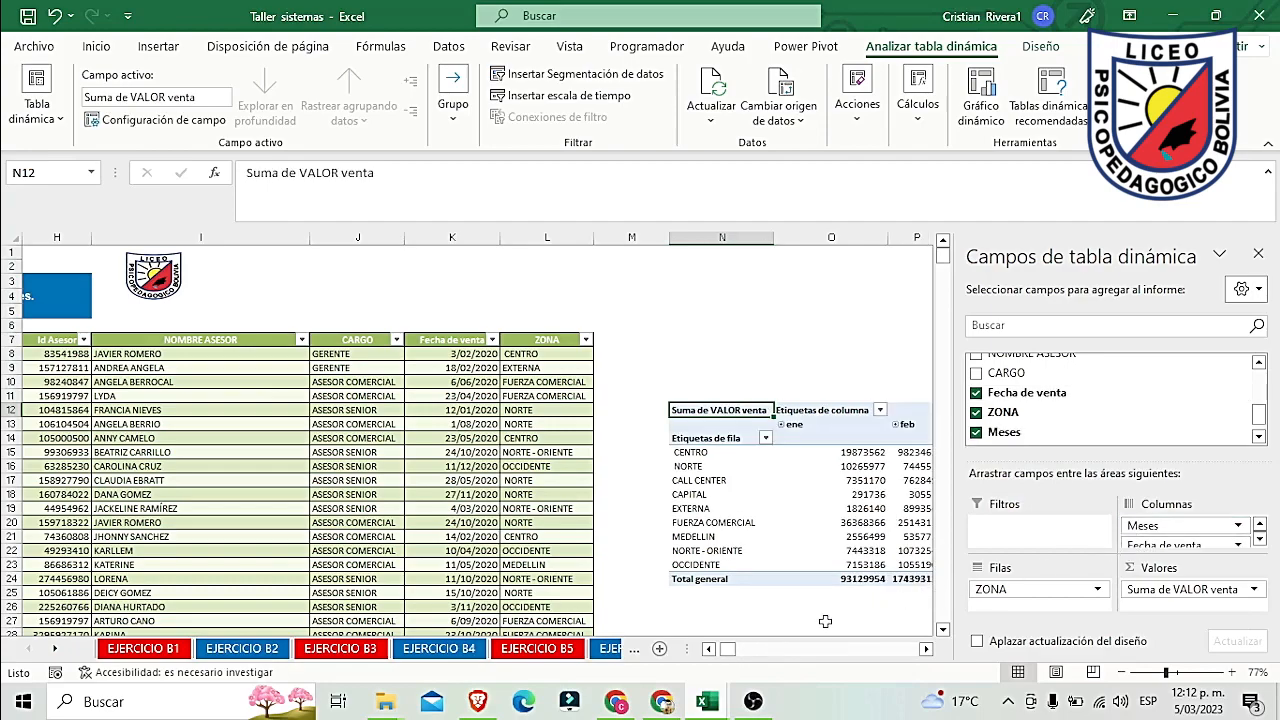
Step: Examine the pivot table's zone sales across the months and the Total general column, and compare them with the exercise instructions
{"action": "left_click", "coordinate": [925, 650]}
{"action": "left_click", "coordinate": [925, 650]}
{"action": "left_click", "coordinate": [925, 650]}
{"action": "left_click", "coordinate": [925, 650]}
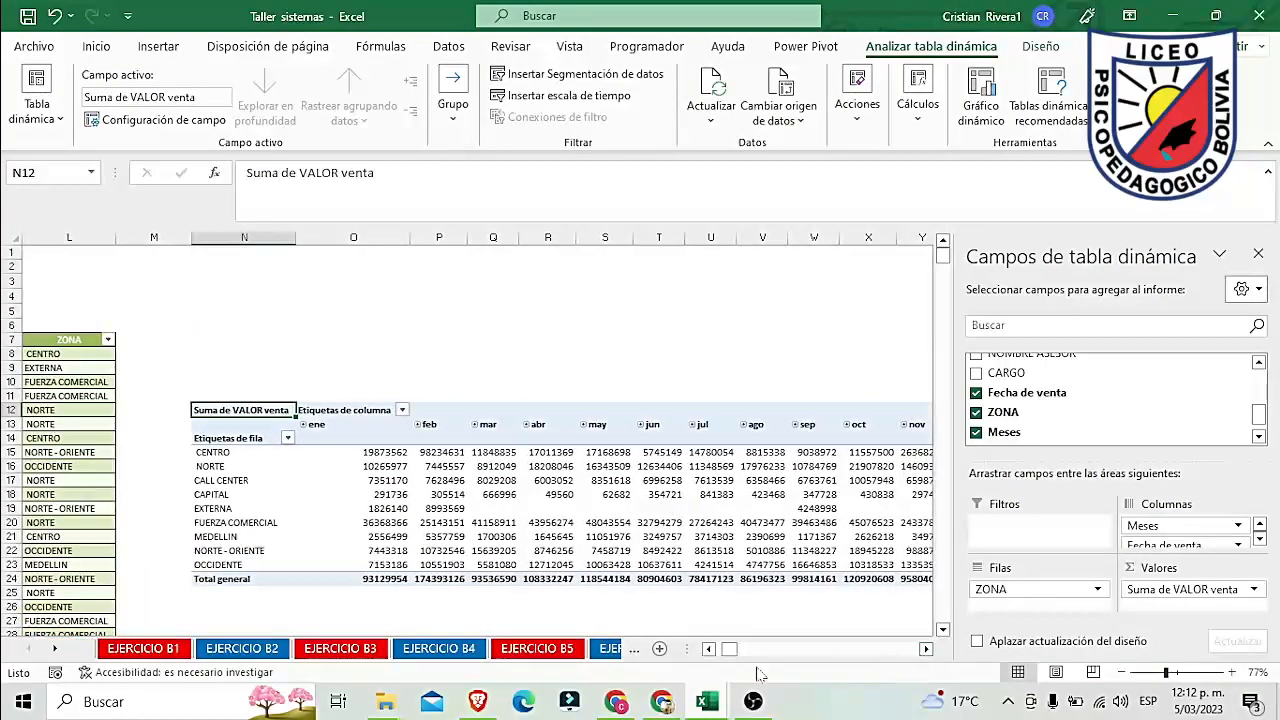
{"action": "left_click", "coordinate": [342, 453]}
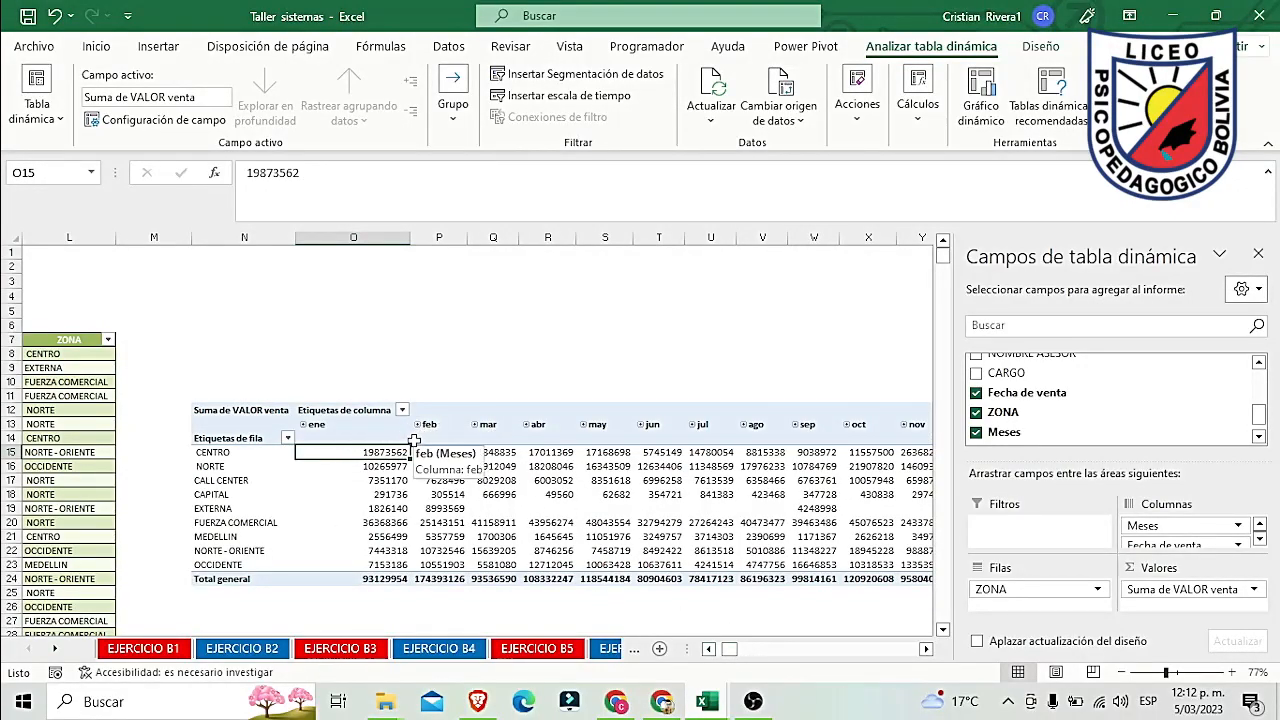
{"action": "left_click", "coordinate": [418, 426]}
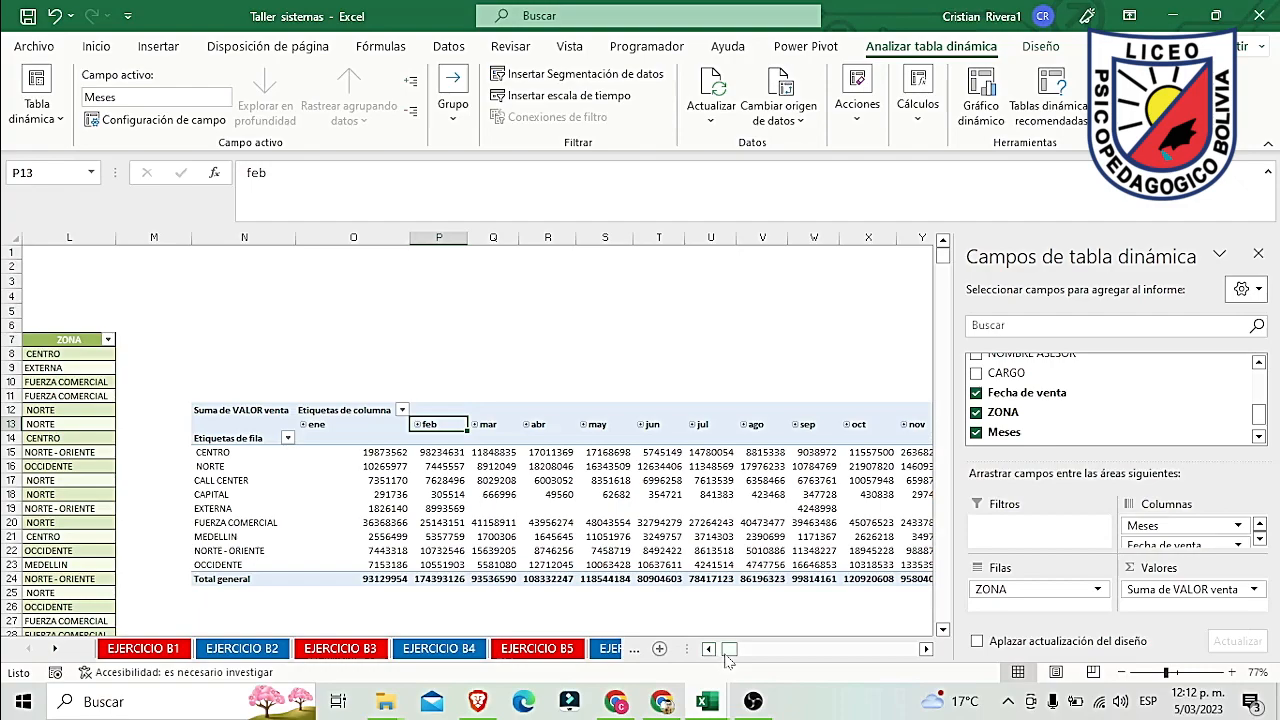
{"action": "mouse_move", "coordinate": [727, 660]}
{"action": "left_mouse_down"}
{"action": "mouse_move", "coordinate": [740, 656]}
{"action": "mouse_move", "coordinate": [716, 660]}
{"action": "left_mouse_up"}
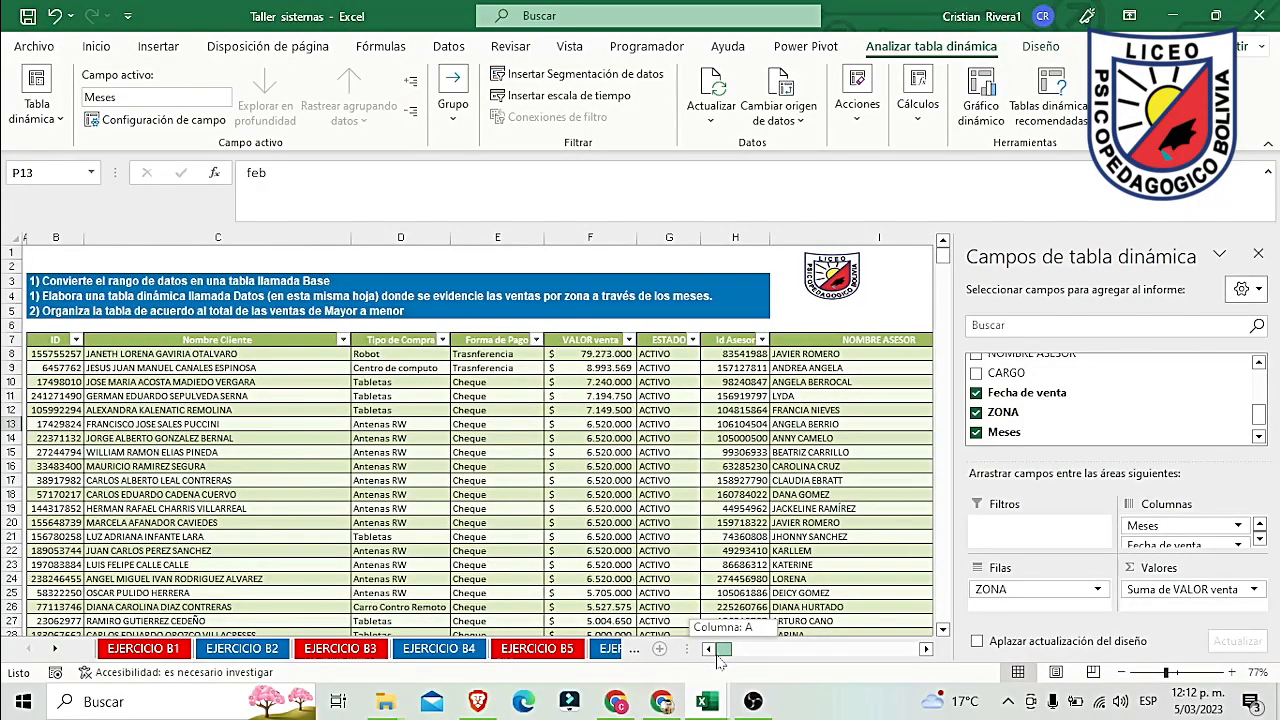
{"action": "left_click_drag", "start_coordinate": [729, 664], "coordinate": [731, 655]}
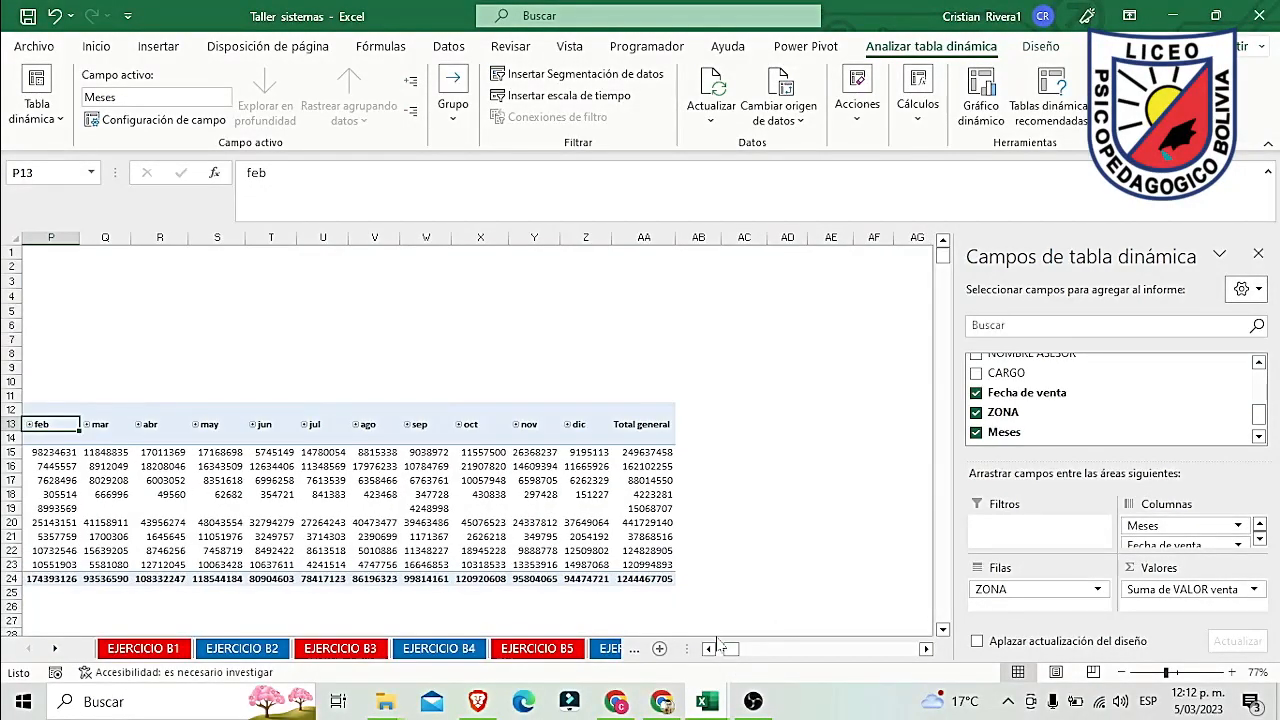
{"action": "left_click", "coordinate": [710, 649]}
{"action": "left_click", "coordinate": [710, 649]}
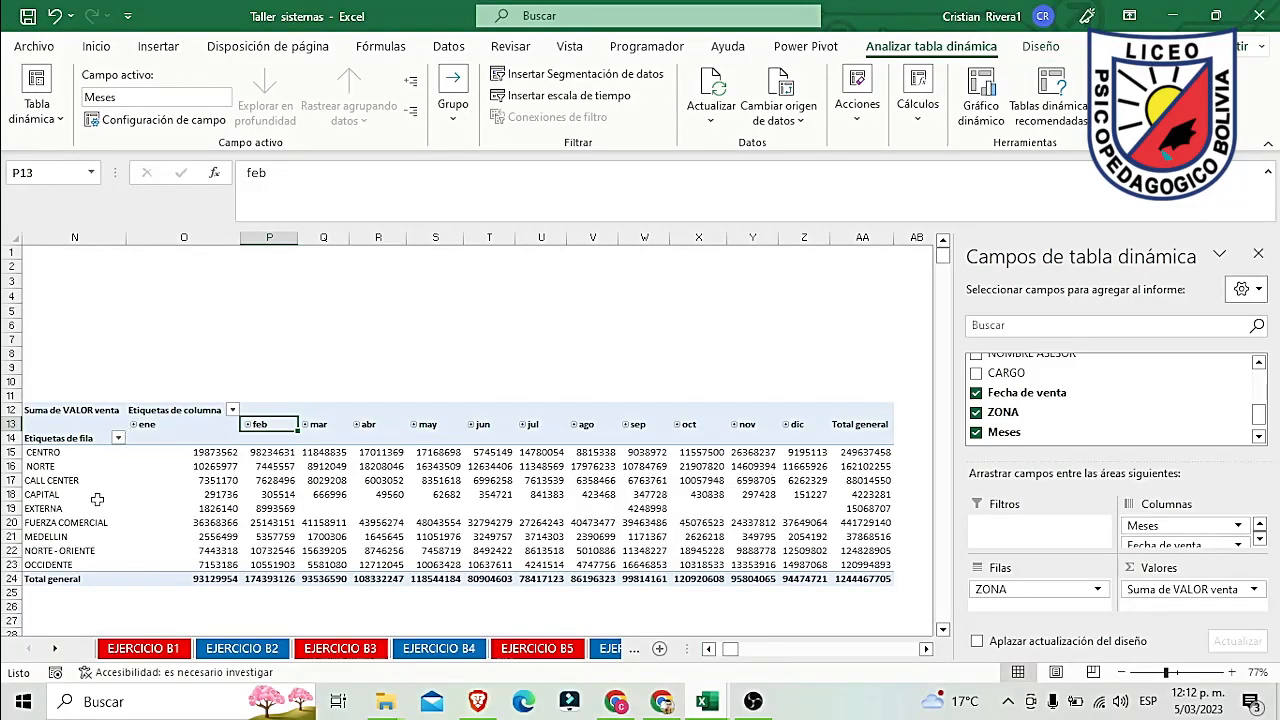
{"action": "left_click", "coordinate": [856, 455]}
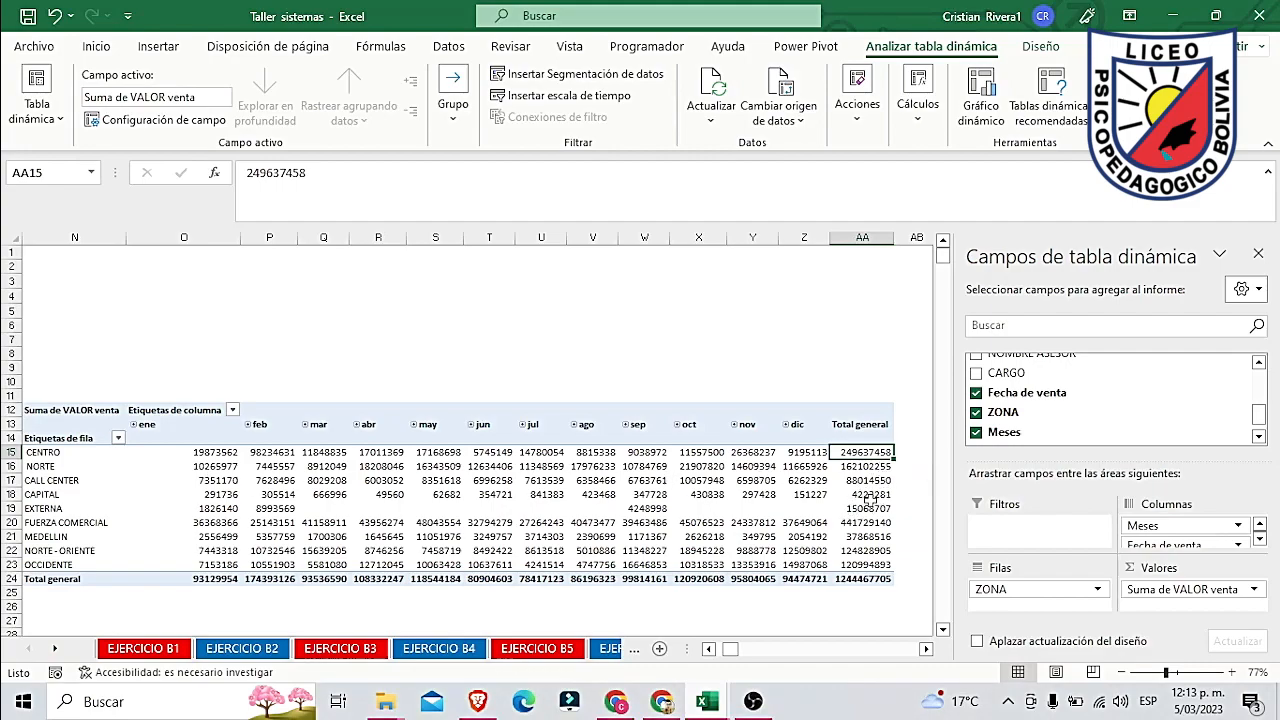
{"action": "left_click", "coordinate": [868, 495]}
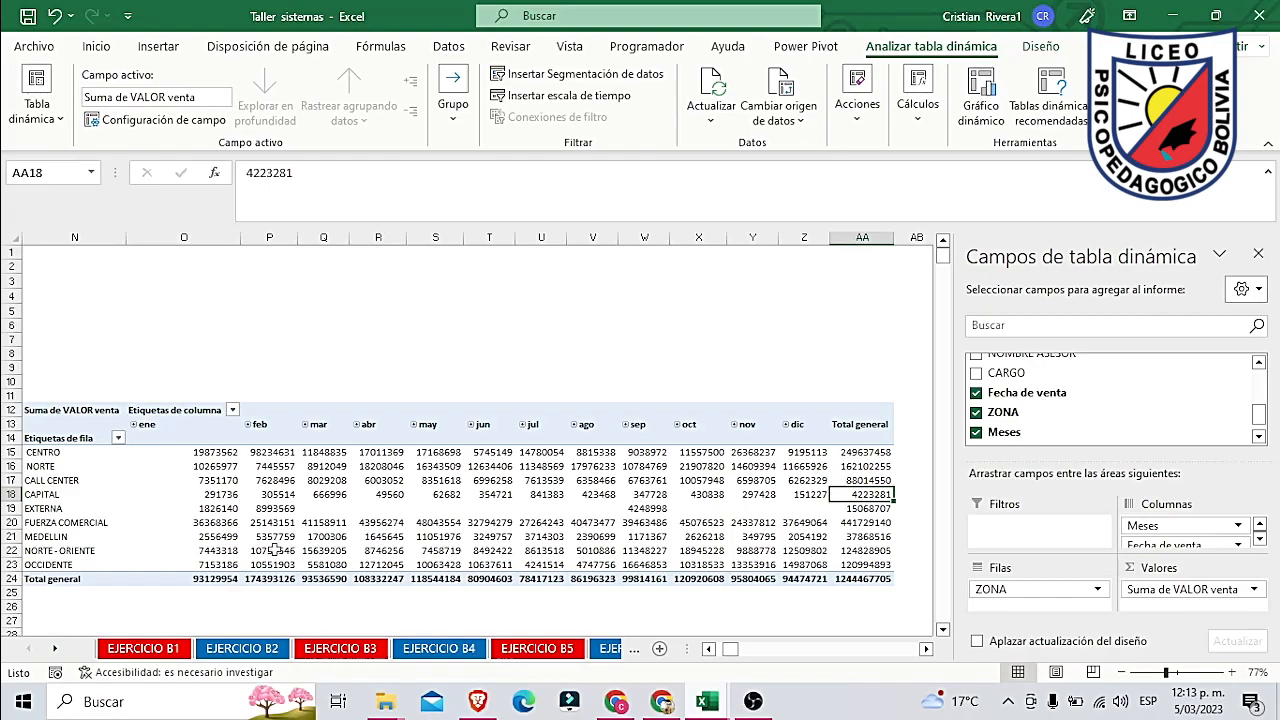
Step: Format all pivot table amounts, including the totals, as Moneda with no decimal places
{"action": "left_click_drag", "start_coordinate": [553, 582], "coordinate": [890, 582]}
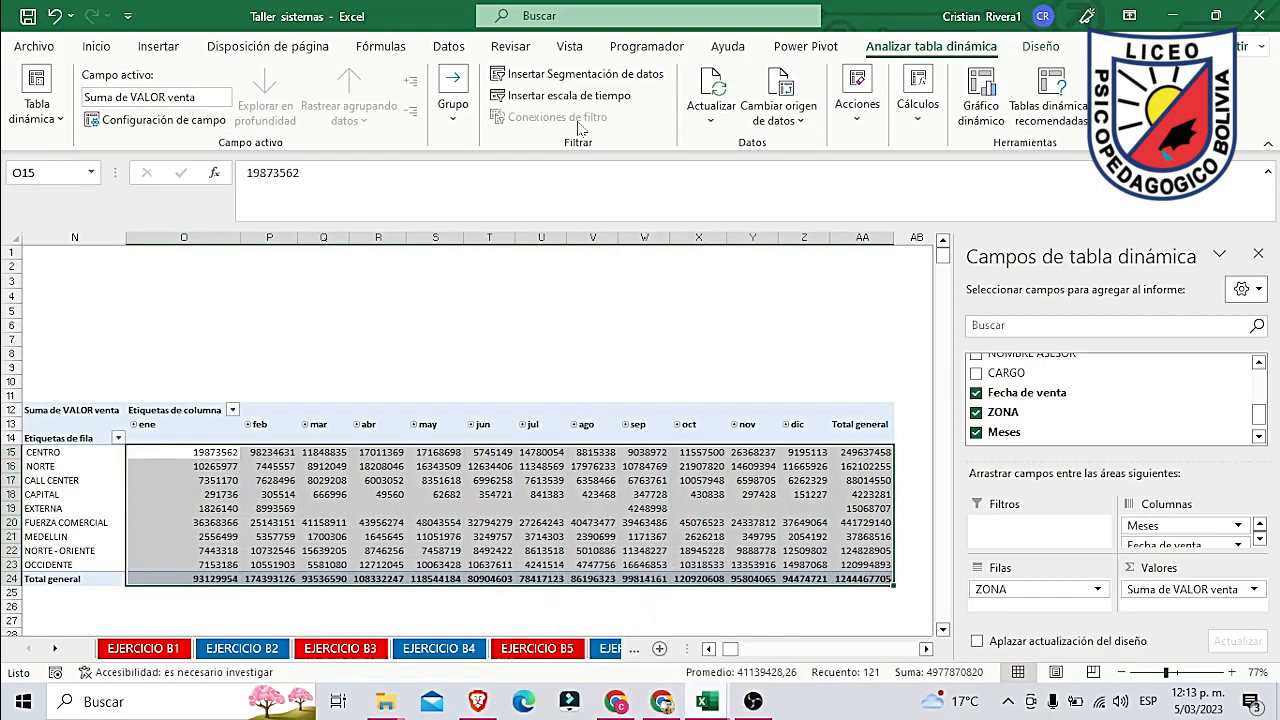
{"action": "left_click", "coordinate": [95, 48]}
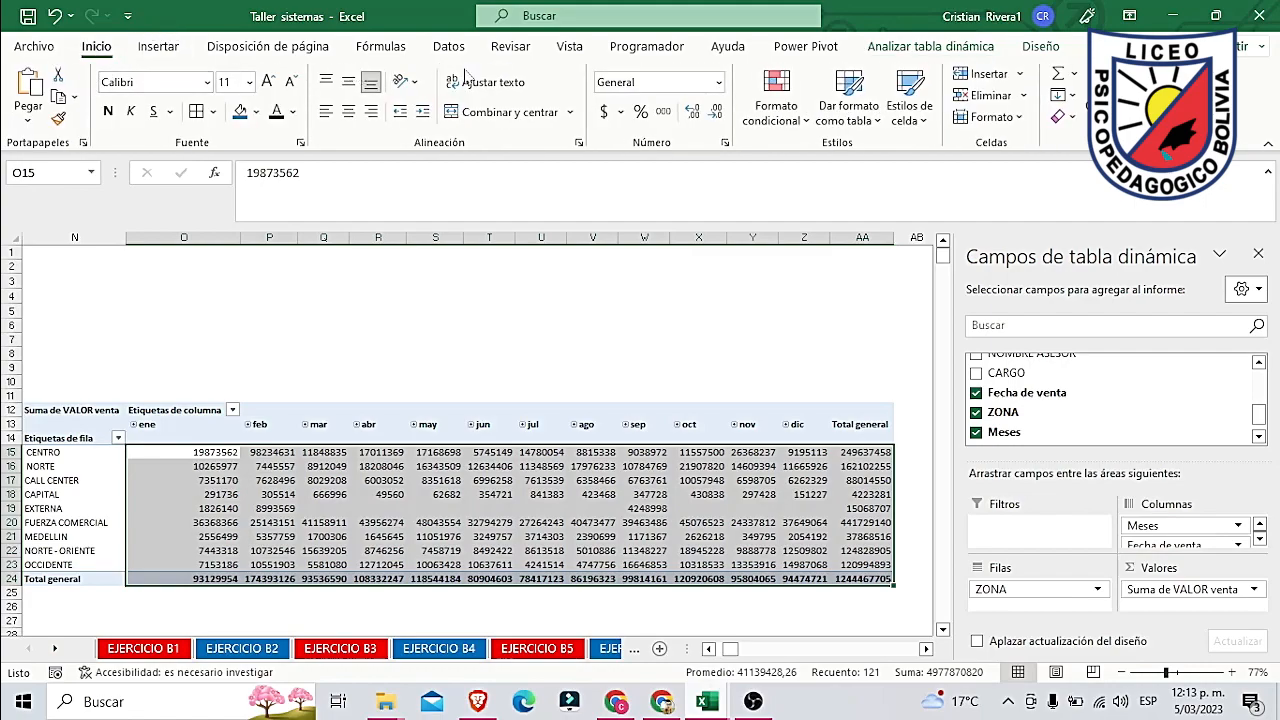
{"action": "left_click", "coordinate": [716, 82]}
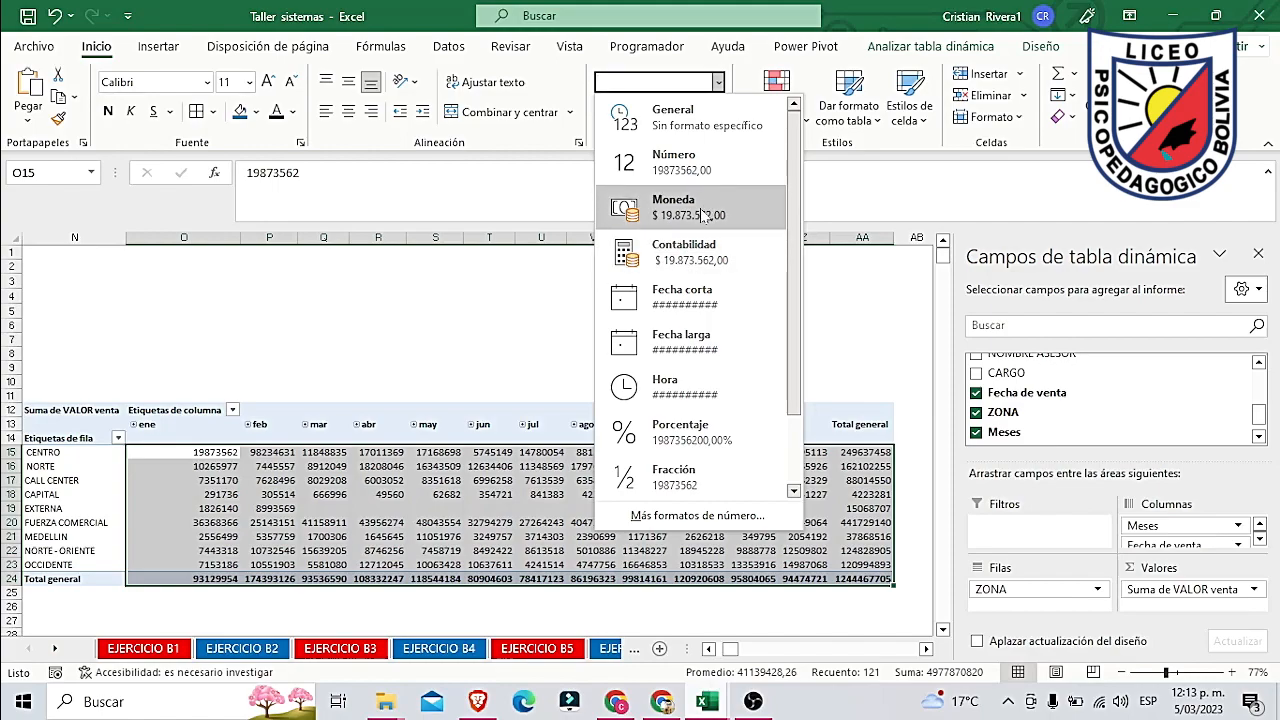
{"action": "left_click", "coordinate": [703, 214]}
{"action": "left_click", "coordinate": [715, 111]}
{"action": "left_click", "coordinate": [715, 111]}
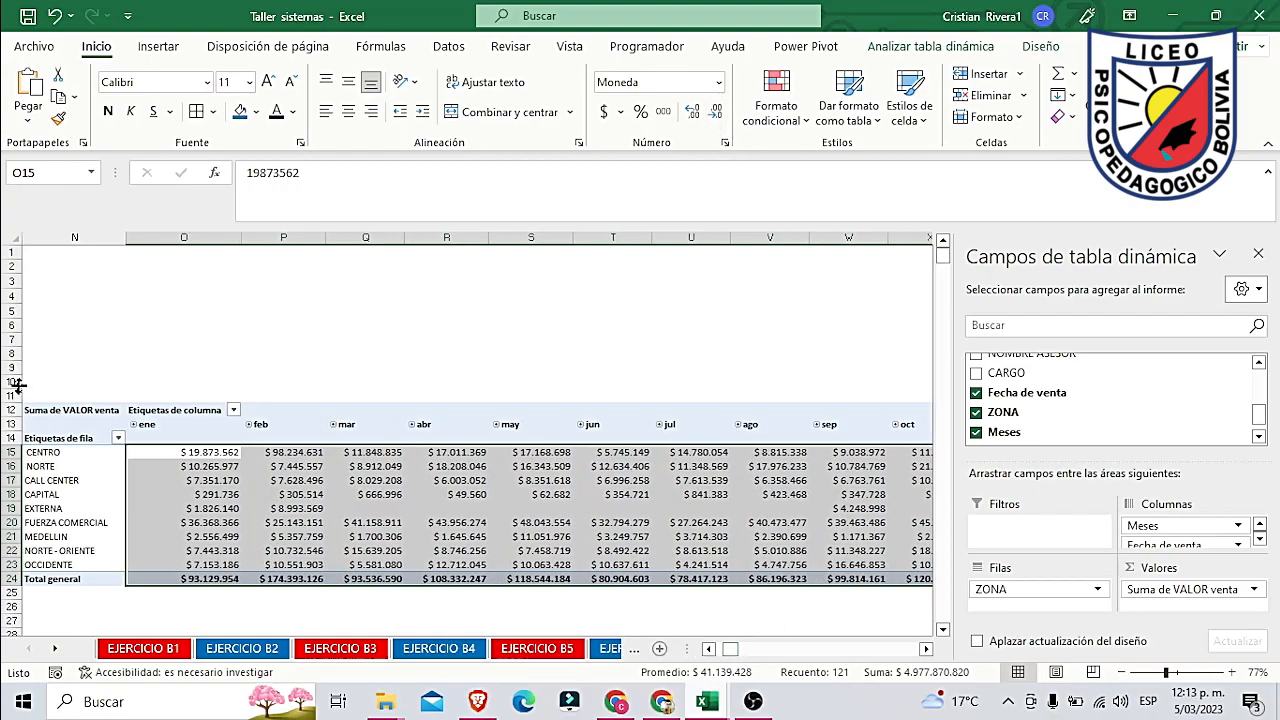
Step: Apply the medium pivot table style with black header and total rows and light purple body to the pivot table
{"action": "left_click", "coordinate": [57, 411]}
{"action": "left_click", "coordinate": [1040, 46]}
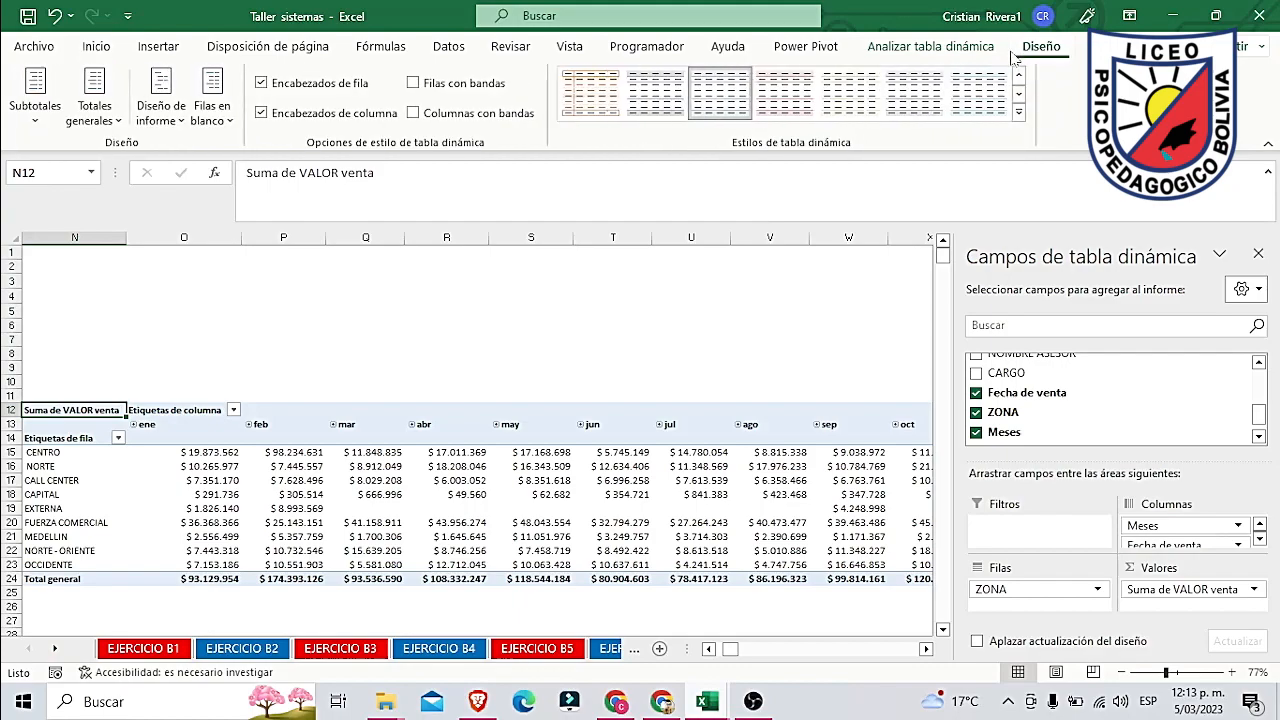
{"action": "left_click", "coordinate": [1019, 113]}
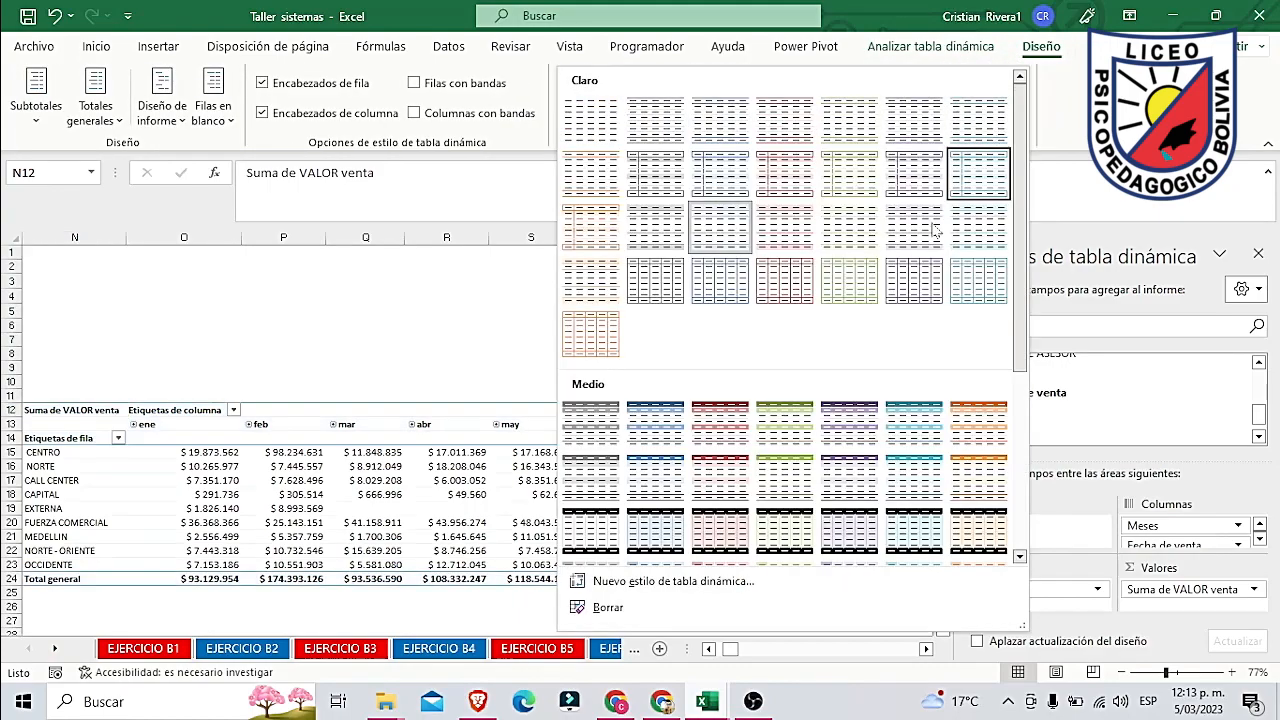
{"action": "left_click", "coordinate": [1041, 52]}
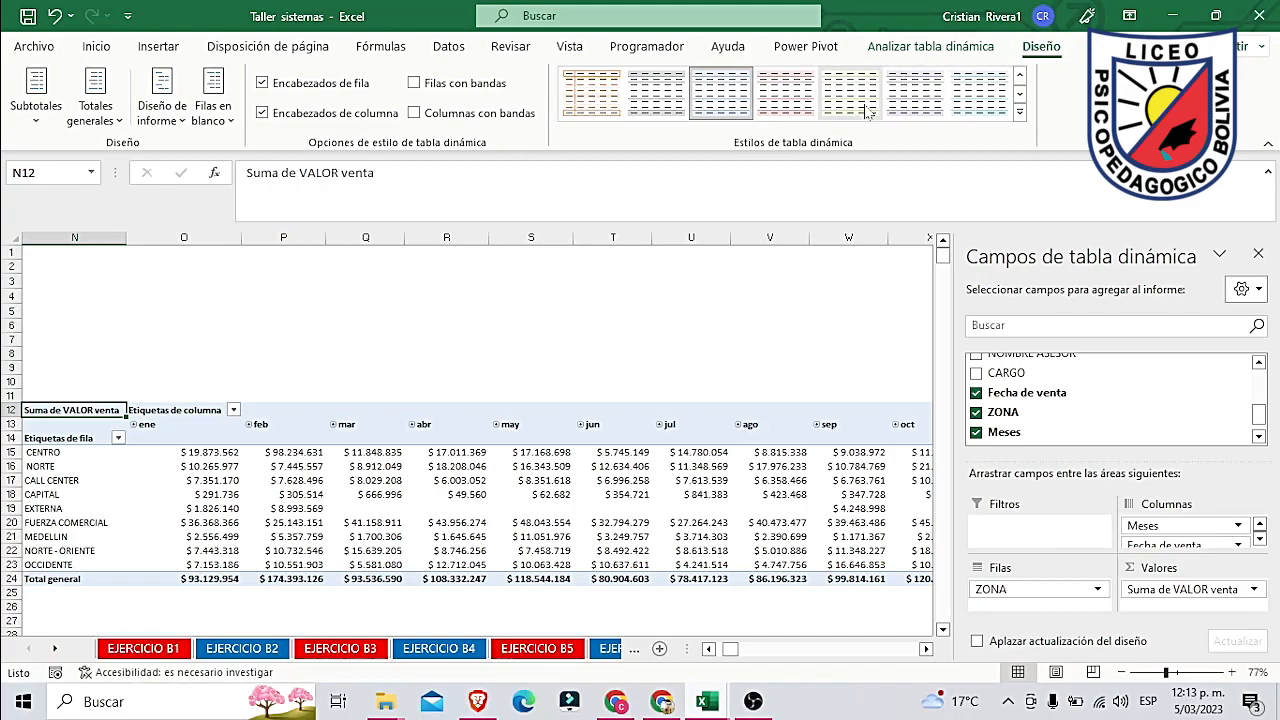
{"action": "left_click", "coordinate": [1019, 112]}
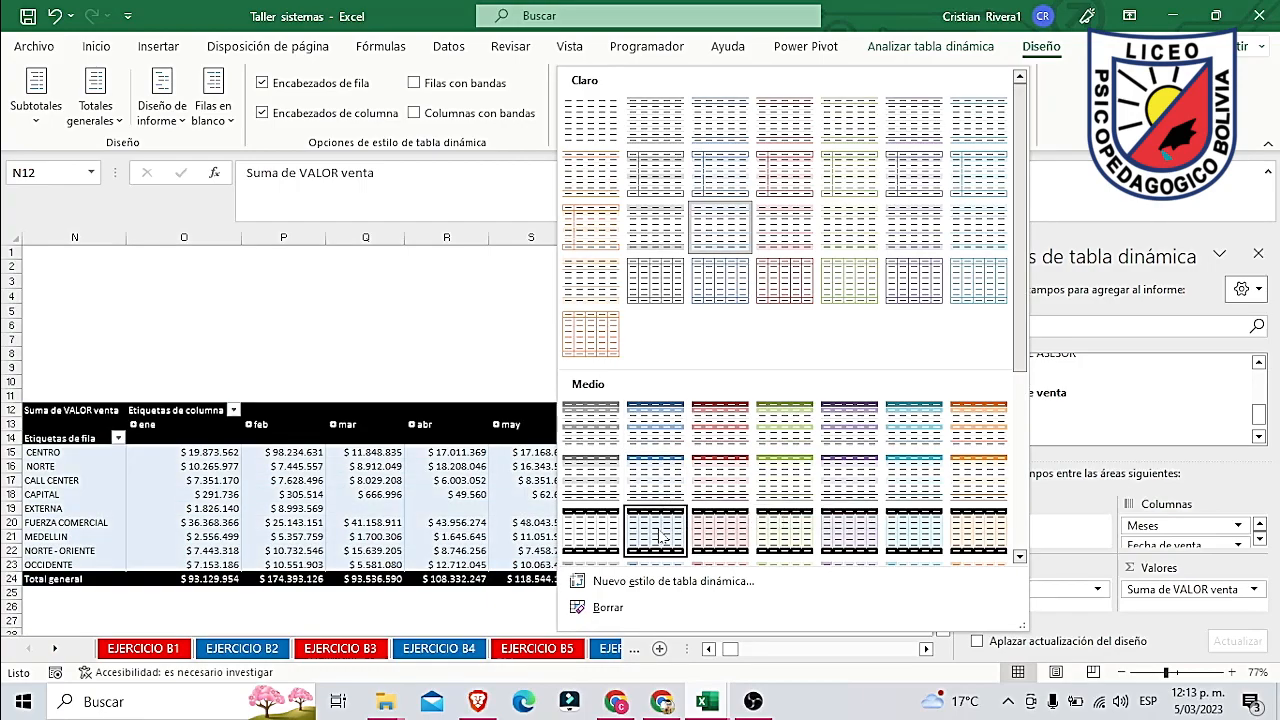
{"action": "left_click", "coordinate": [855, 535]}
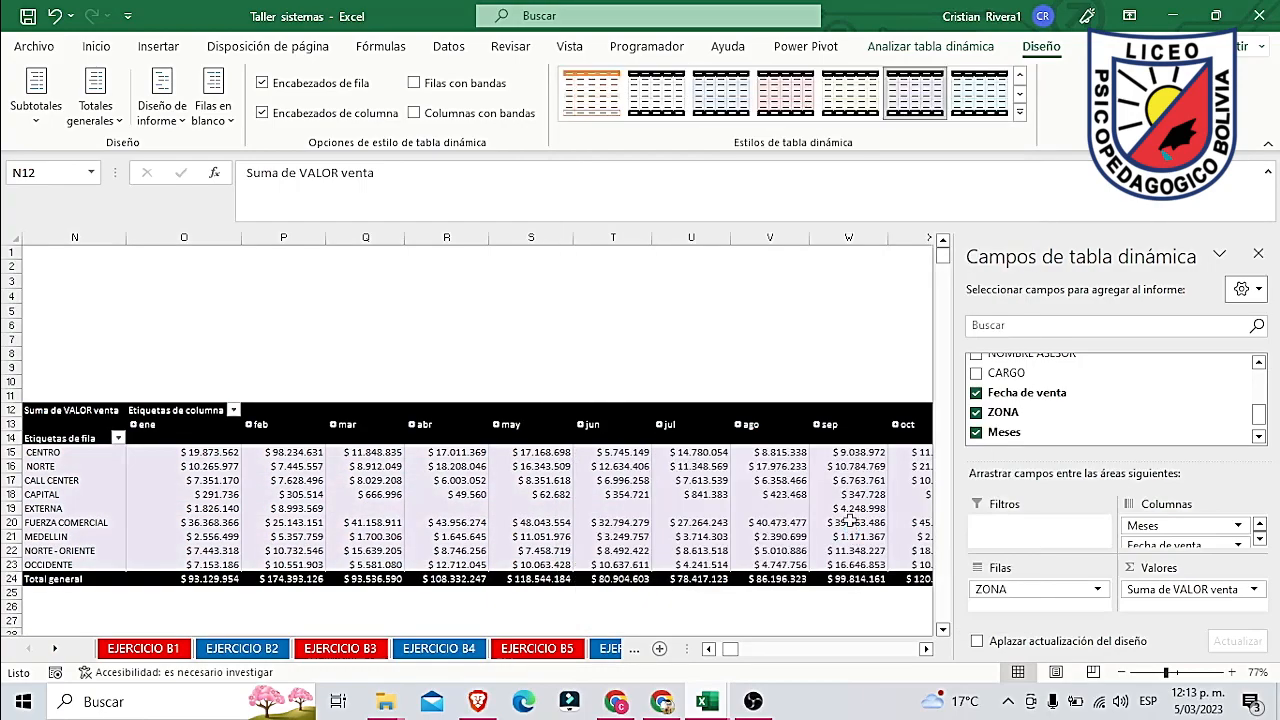
Step: Enable banded rows and banded columns for the pivot table, and try switching its row and column headers off and on
{"action": "left_click", "coordinate": [414, 83]}
{"action": "left_click", "coordinate": [443, 88]}
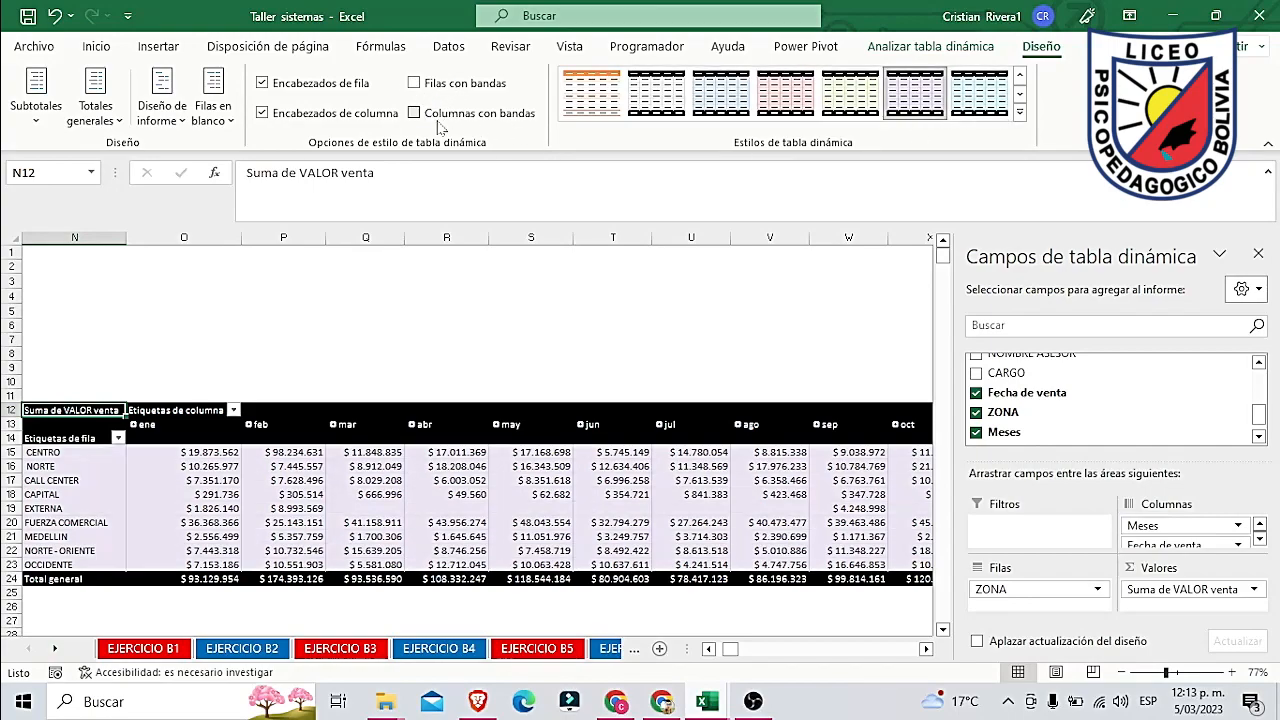
{"action": "left_click", "coordinate": [452, 86]}
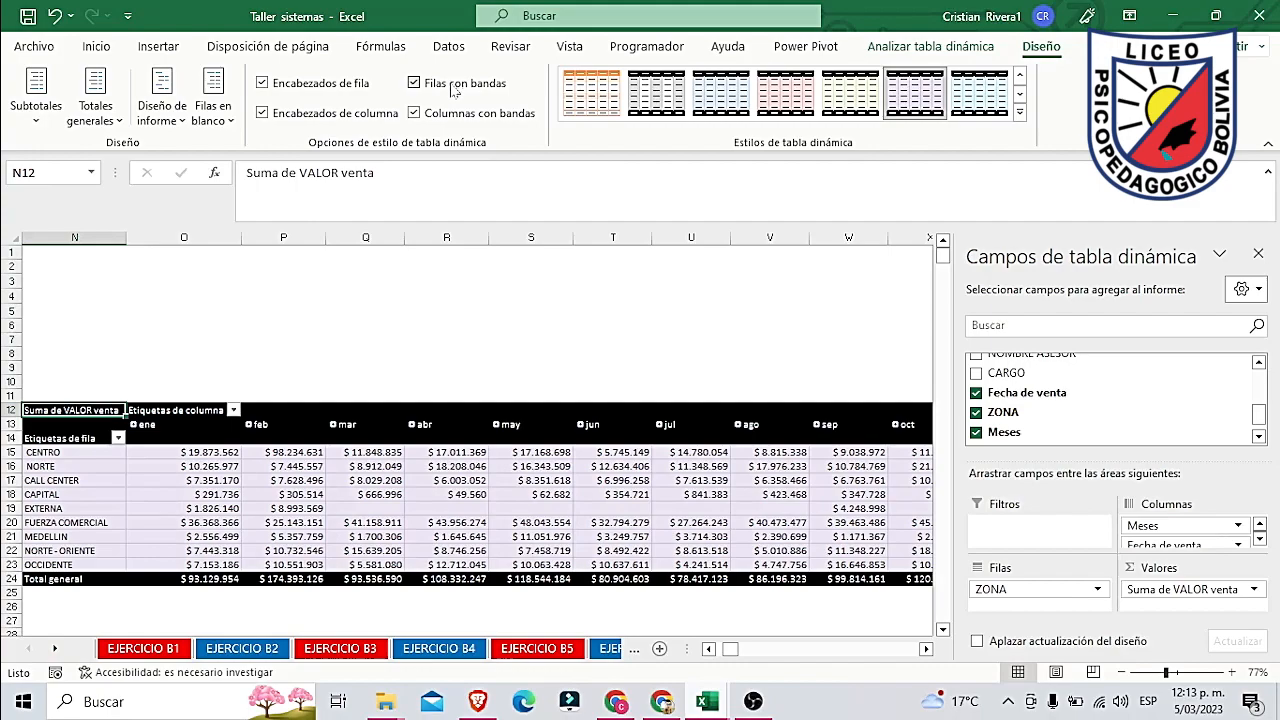
{"action": "left_click", "coordinate": [329, 123]}
{"action": "left_click", "coordinate": [331, 125]}
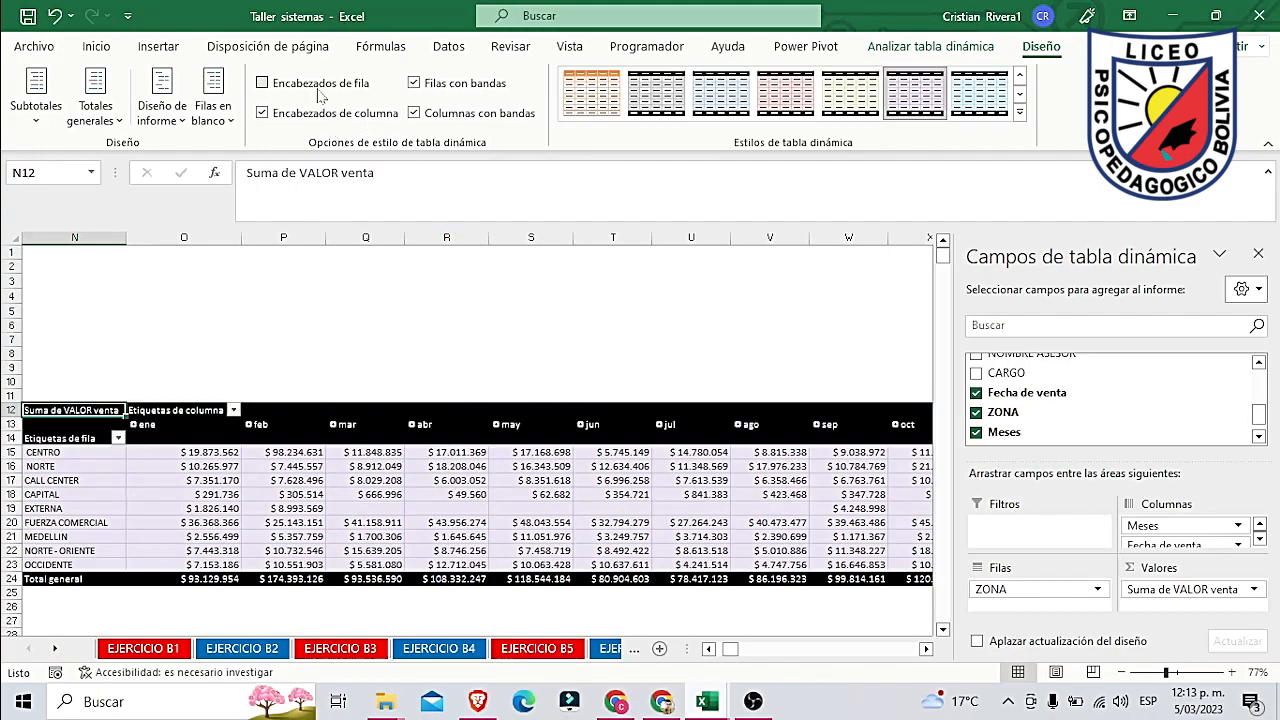
{"action": "left_click", "coordinate": [316, 89]}
{"action": "left_click", "coordinate": [212, 100]}
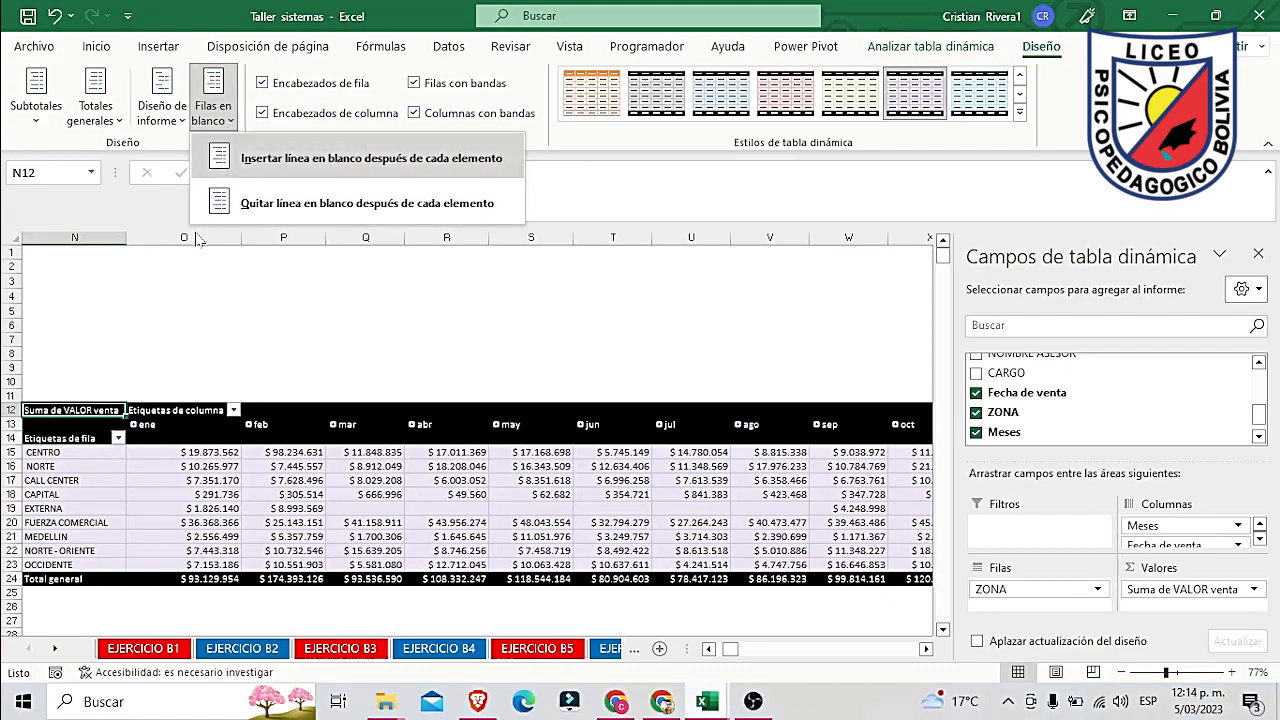
{"action": "left_click", "coordinate": [177, 122]}
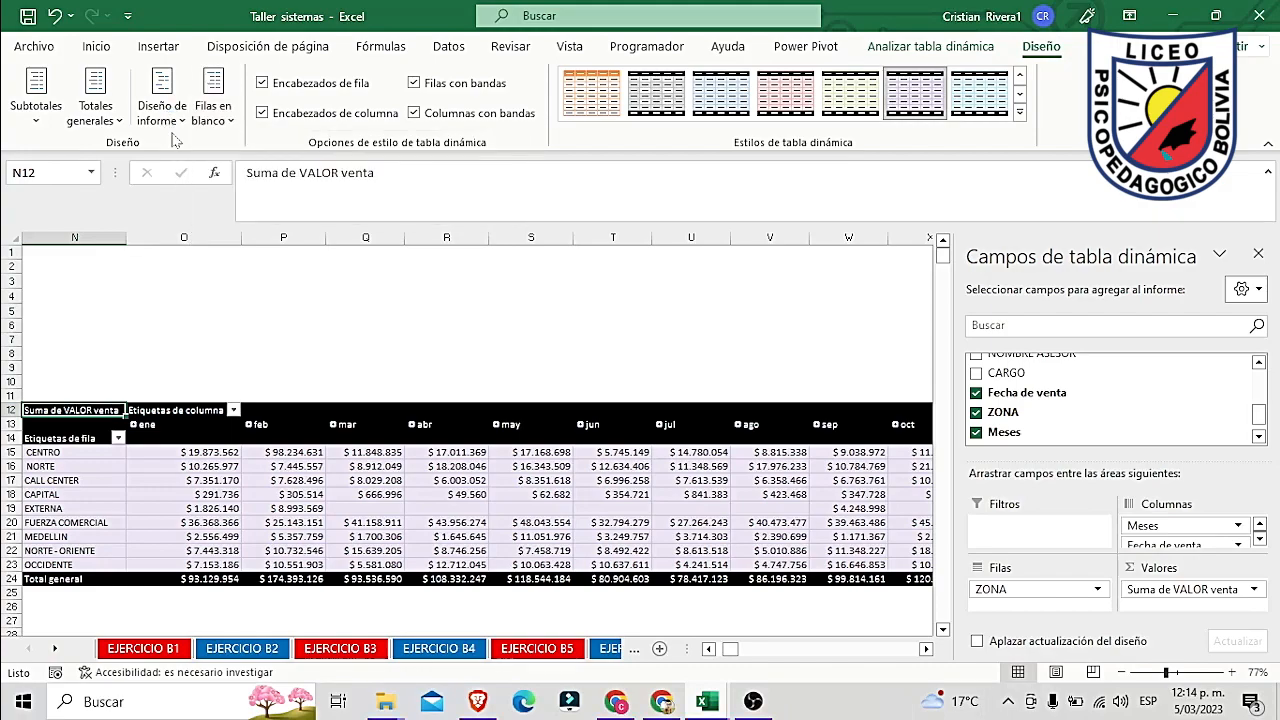
{"action": "left_click", "coordinate": [183, 122]}
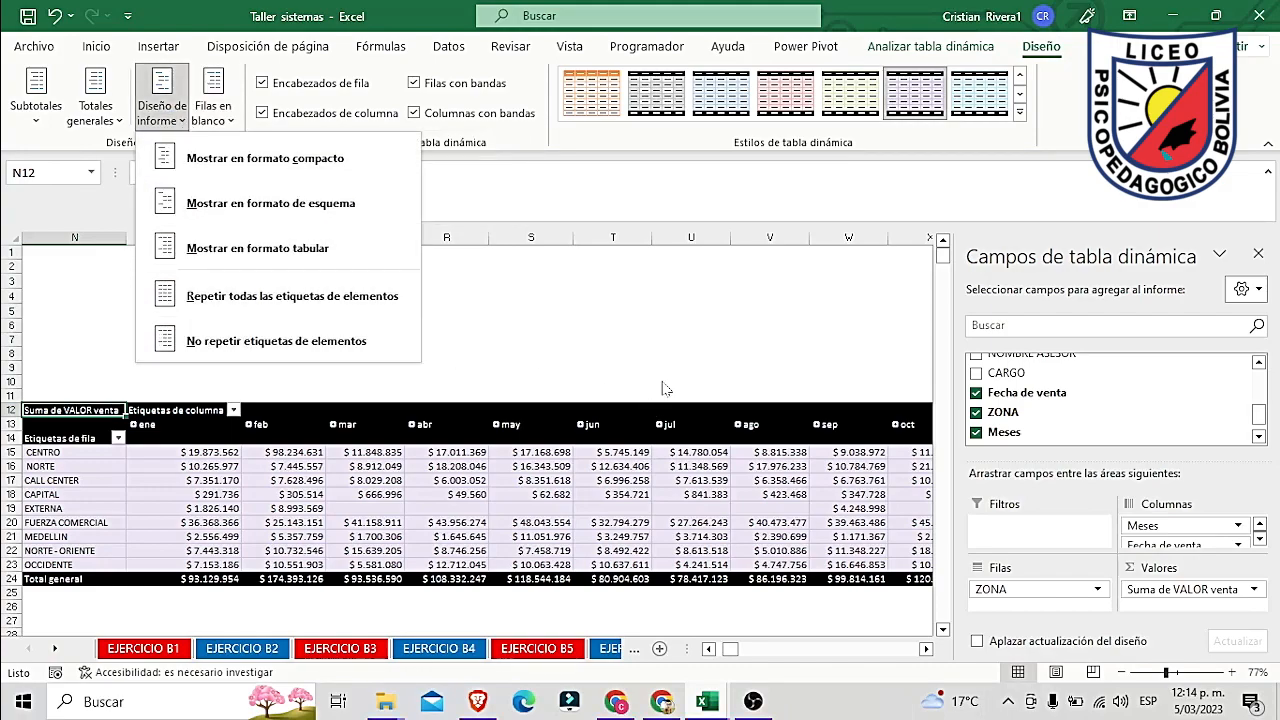
{"action": "left_click", "coordinate": [684, 502]}
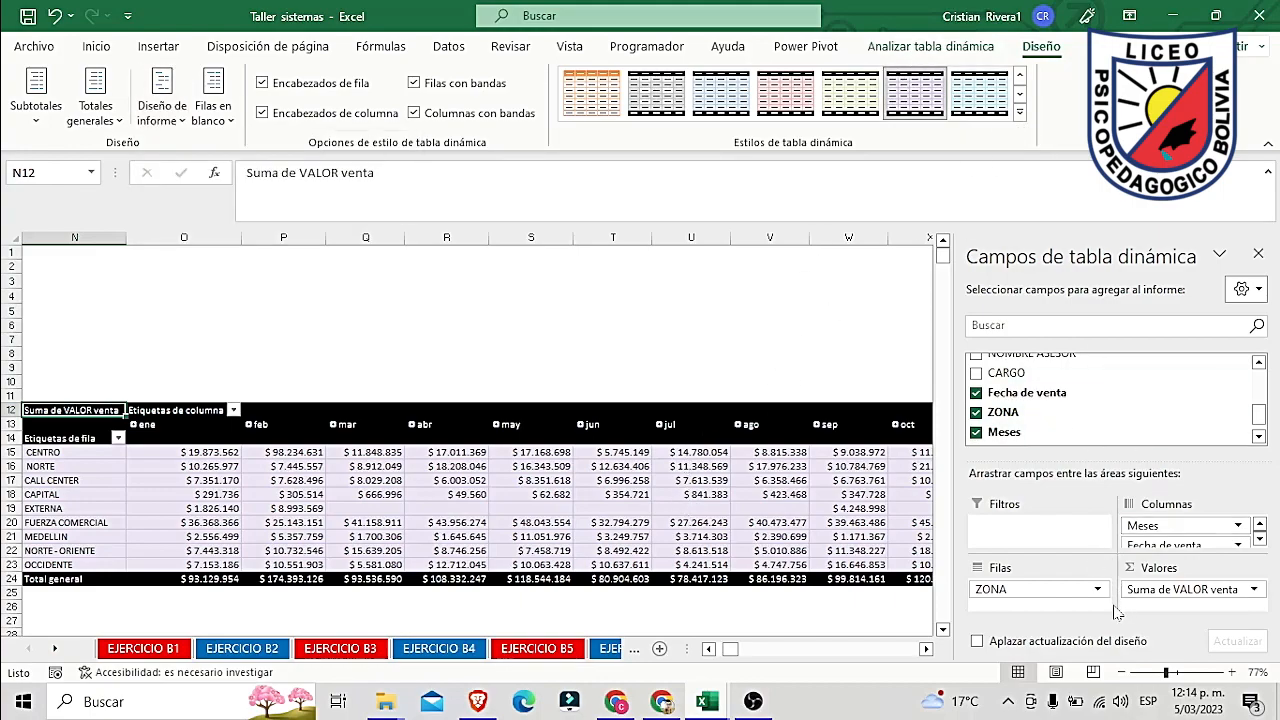
Step: Browse the calculation types available for summarizing the VALOR venta field, including Recuento, Máx., Producto and Desvest
{"action": "left_click", "coordinate": [1254, 592]}
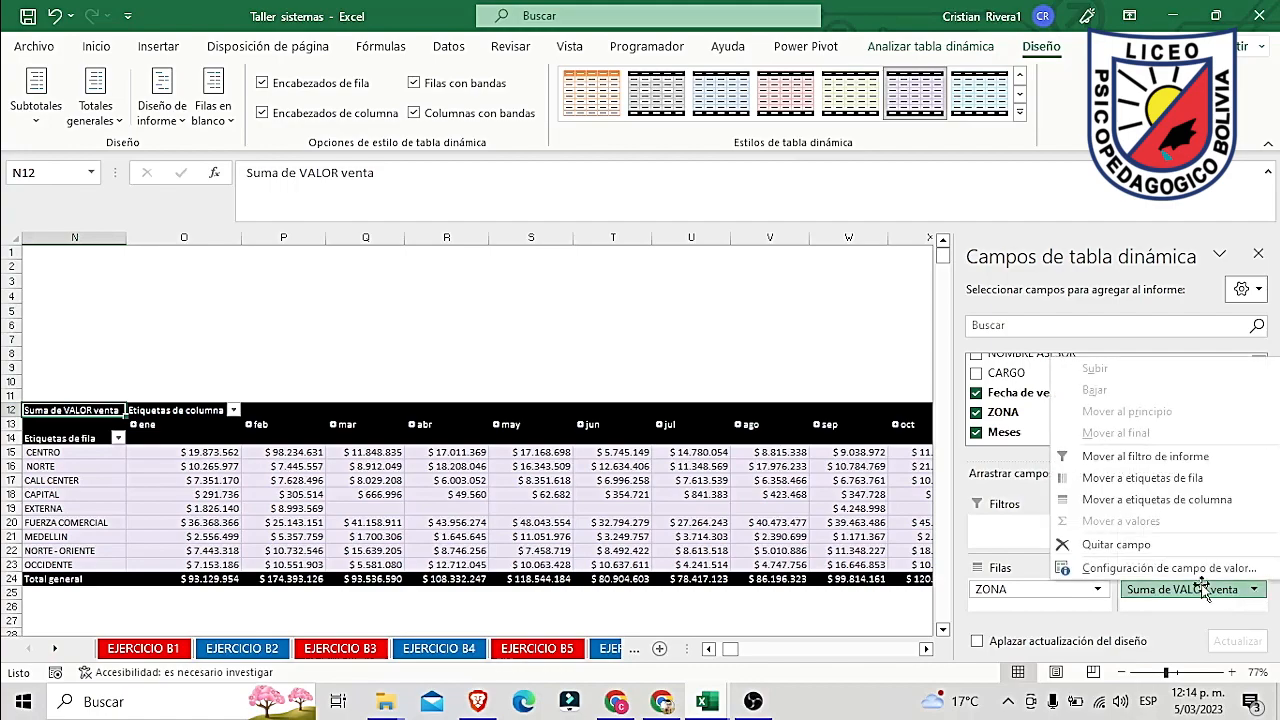
{"action": "left_click", "coordinate": [1168, 568]}
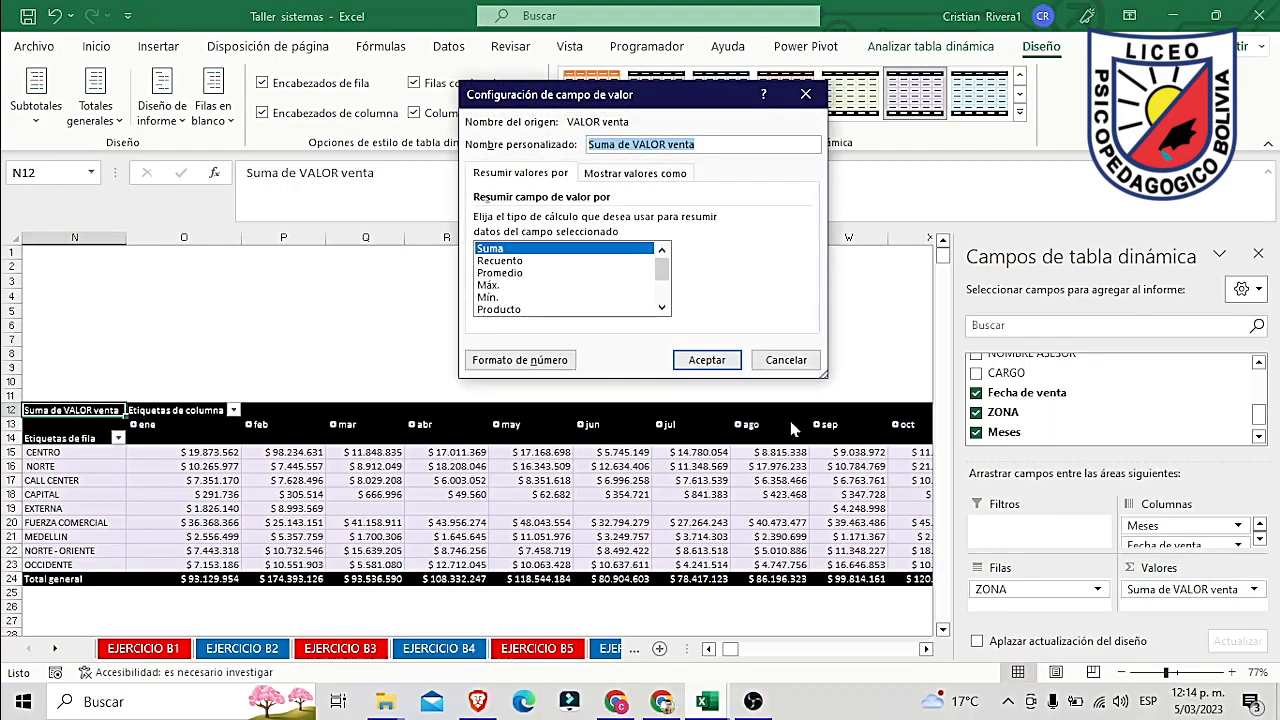
{"action": "left_click", "coordinate": [500, 261]}
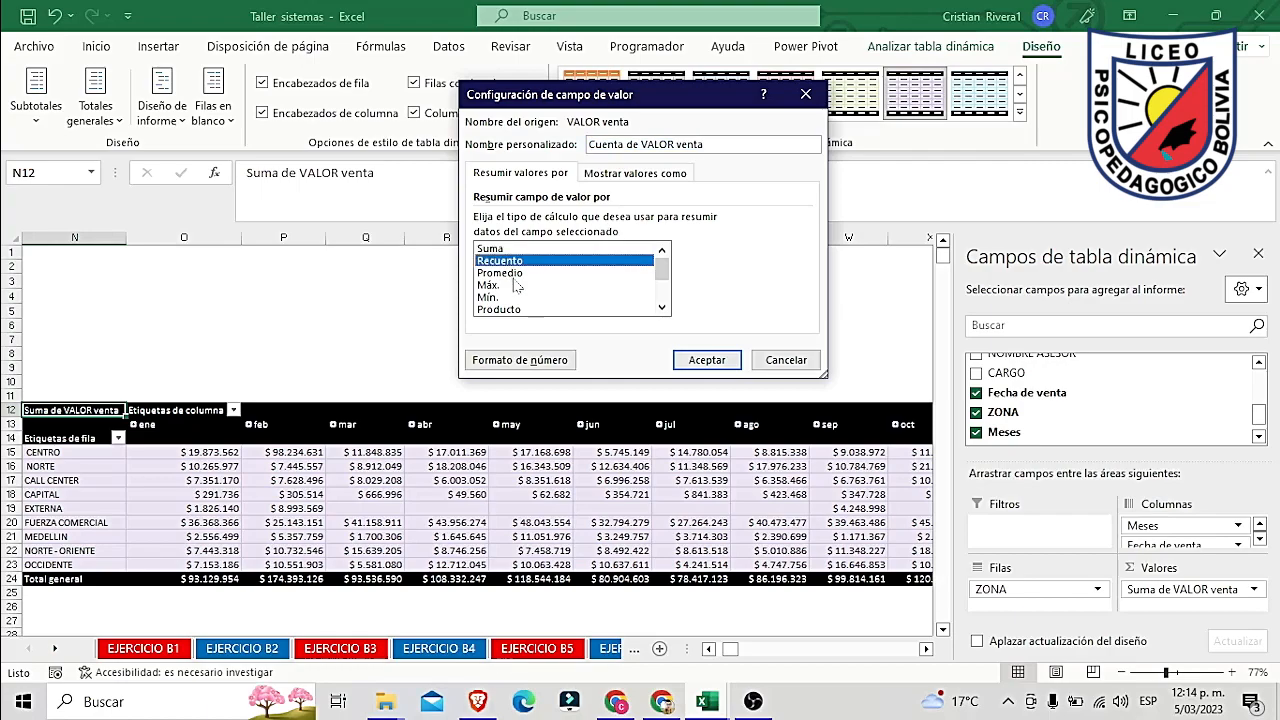
{"action": "left_click", "coordinate": [512, 285]}
{"action": "left_click", "coordinate": [500, 297]}
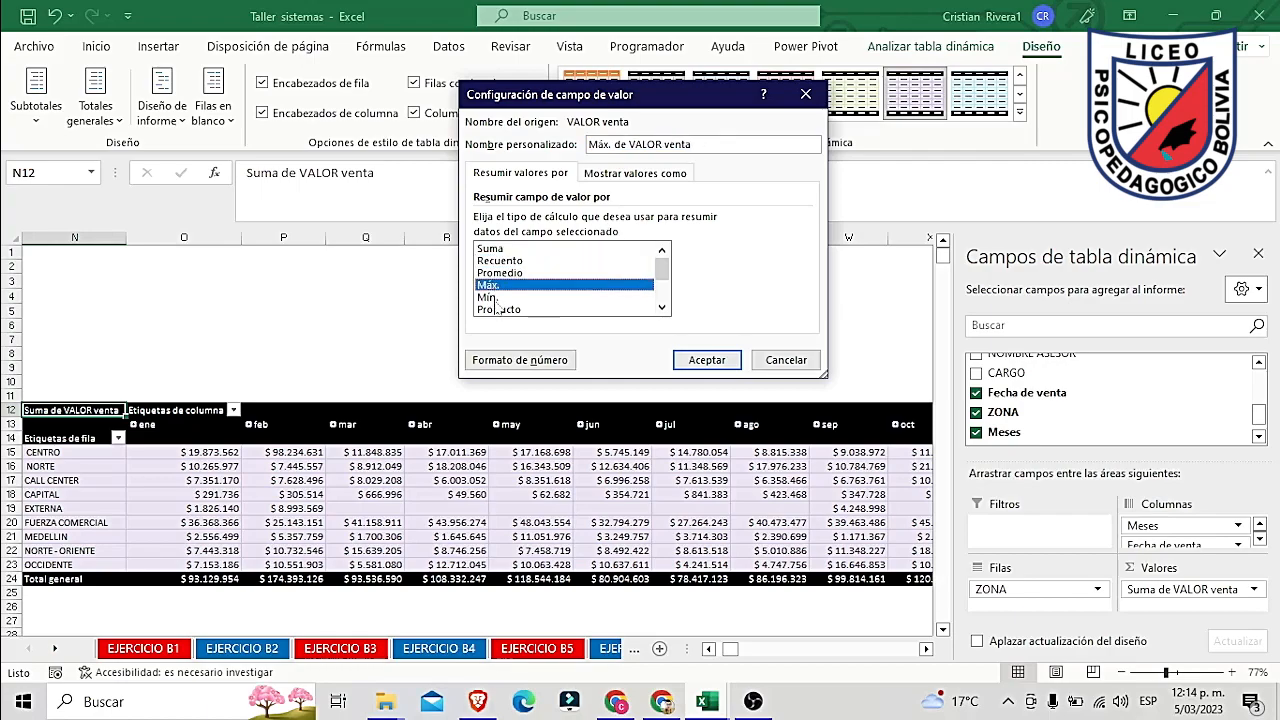
{"action": "left_click", "coordinate": [500, 310]}
{"action": "left_click", "coordinate": [653, 316]}
{"action": "left_click", "coordinate": [661, 307]}
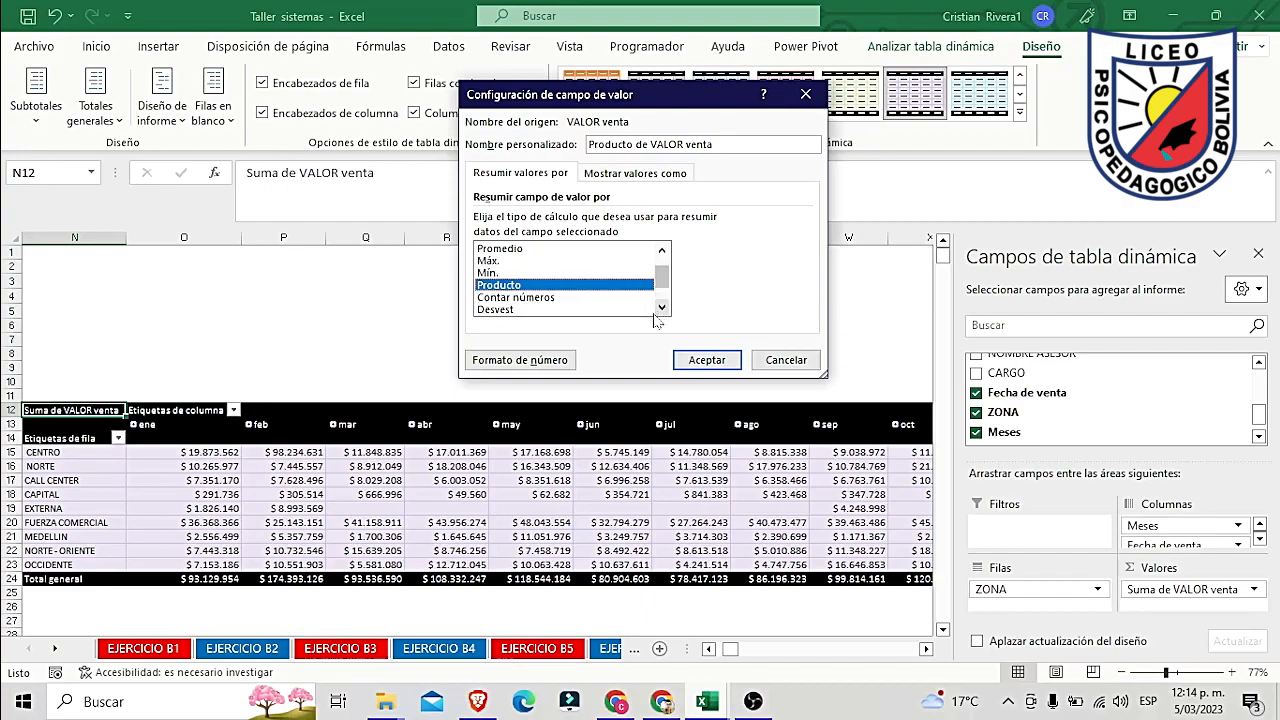
{"action": "left_click", "coordinate": [656, 312]}
{"action": "left_click", "coordinate": [661, 309]}
{"action": "left_click", "coordinate": [661, 309]}
{"action": "left_click", "coordinate": [661, 309]}
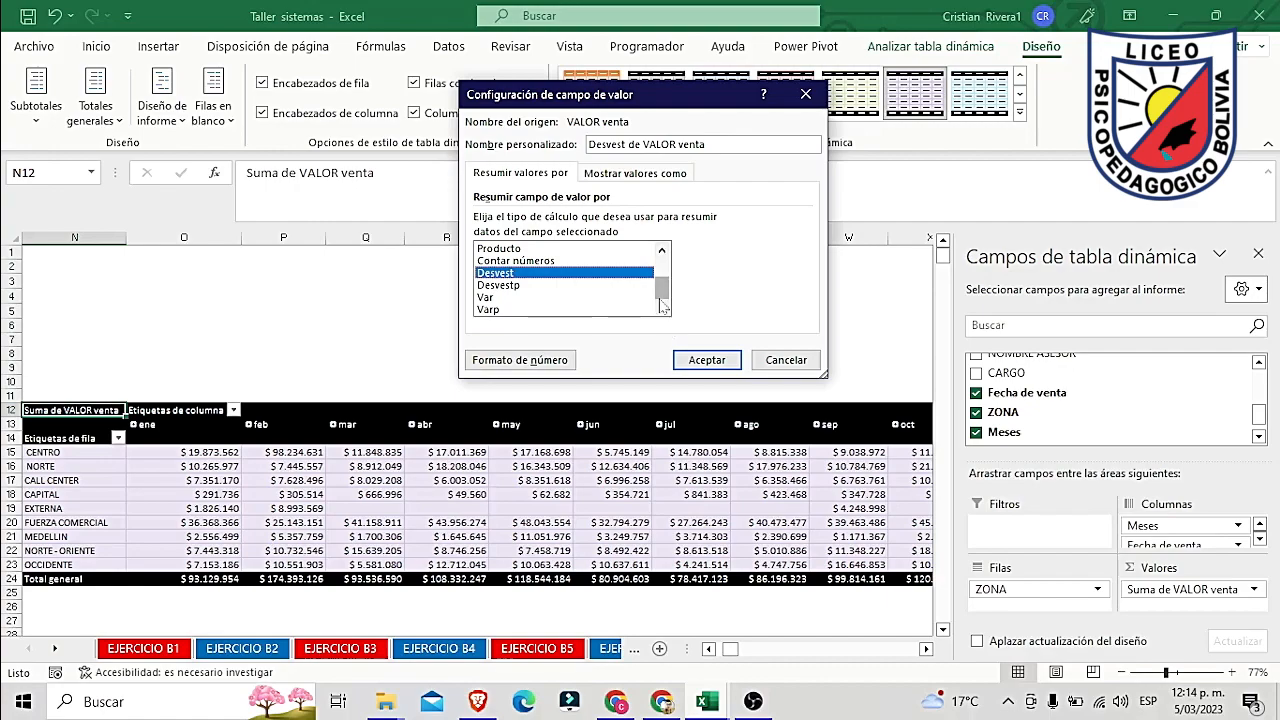
Step: Summarize the pivot table's VALOR venta field by Promedio and bring its Total general column into view
{"action": "left_click_drag", "start_coordinate": [661, 290], "coordinate": [672, 263]}
{"action": "left_click", "coordinate": [532, 273]}
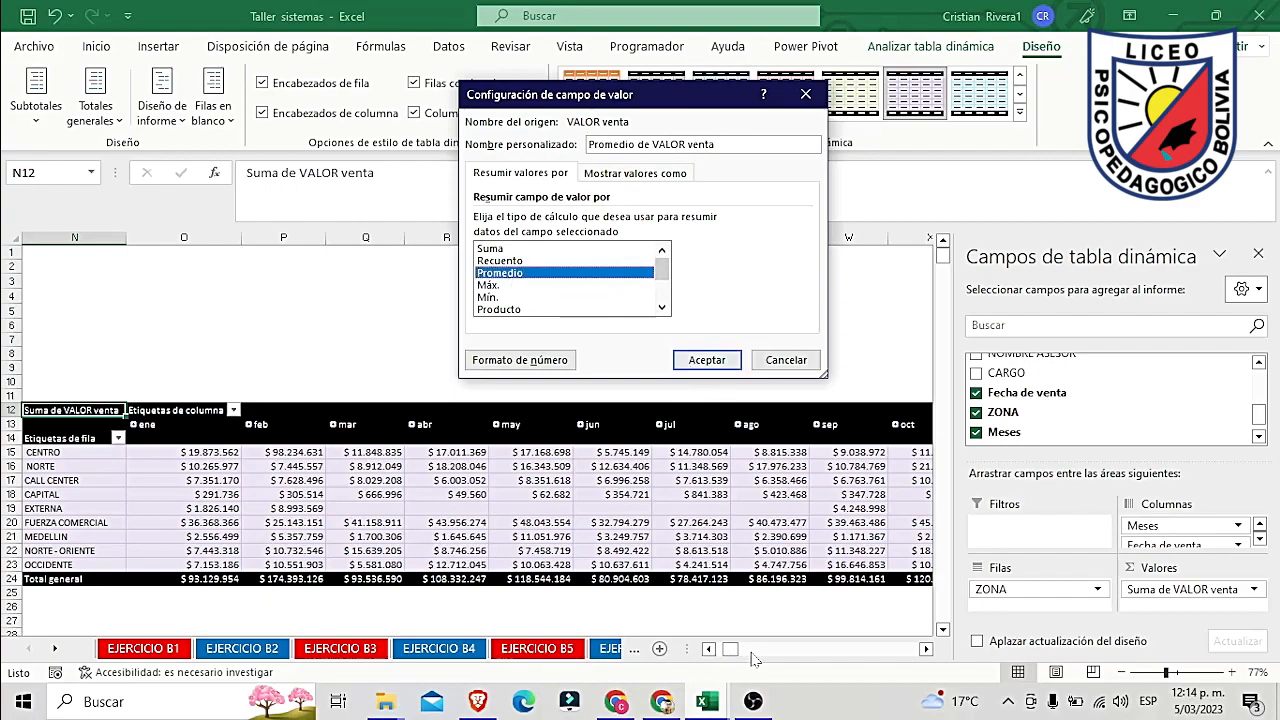
{"action": "left_click", "coordinate": [707, 360]}
{"action": "mouse_move", "coordinate": [733, 649]}
{"action": "left_mouse_down"}
{"action": "mouse_move", "coordinate": [750, 651]}
{"action": "mouse_move", "coordinate": [731, 652]}
{"action": "left_mouse_up"}
Step: Switch the pivot table's VALOR venta calculation back to Suma
{"action": "left_click", "coordinate": [1254, 589]}
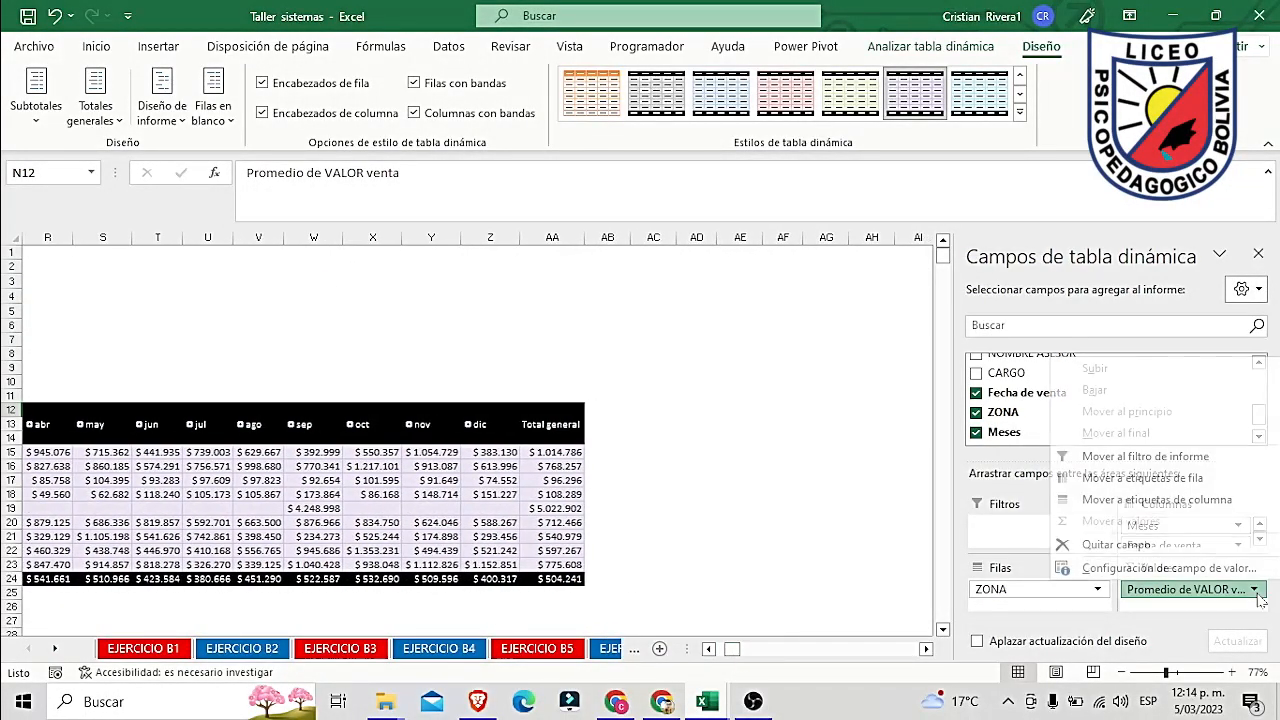
{"action": "left_click", "coordinate": [1150, 568]}
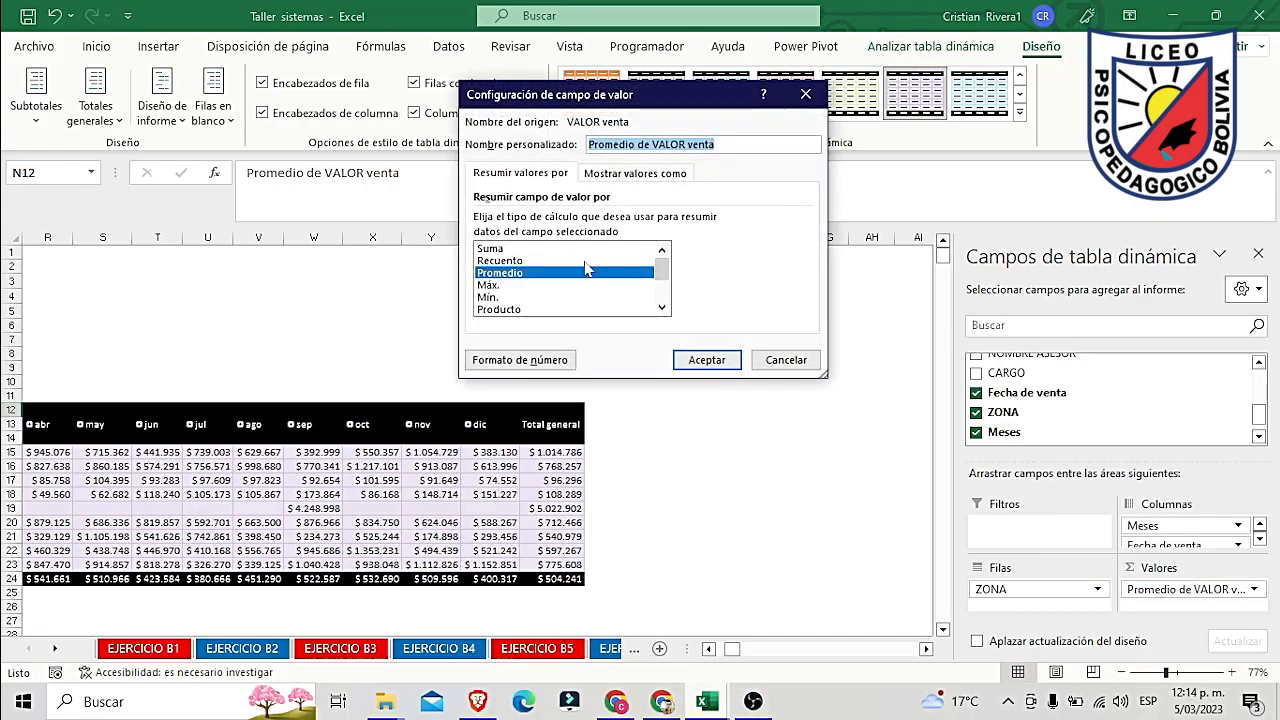
{"action": "left_click", "coordinate": [503, 249]}
{"action": "left_click", "coordinate": [706, 359]}
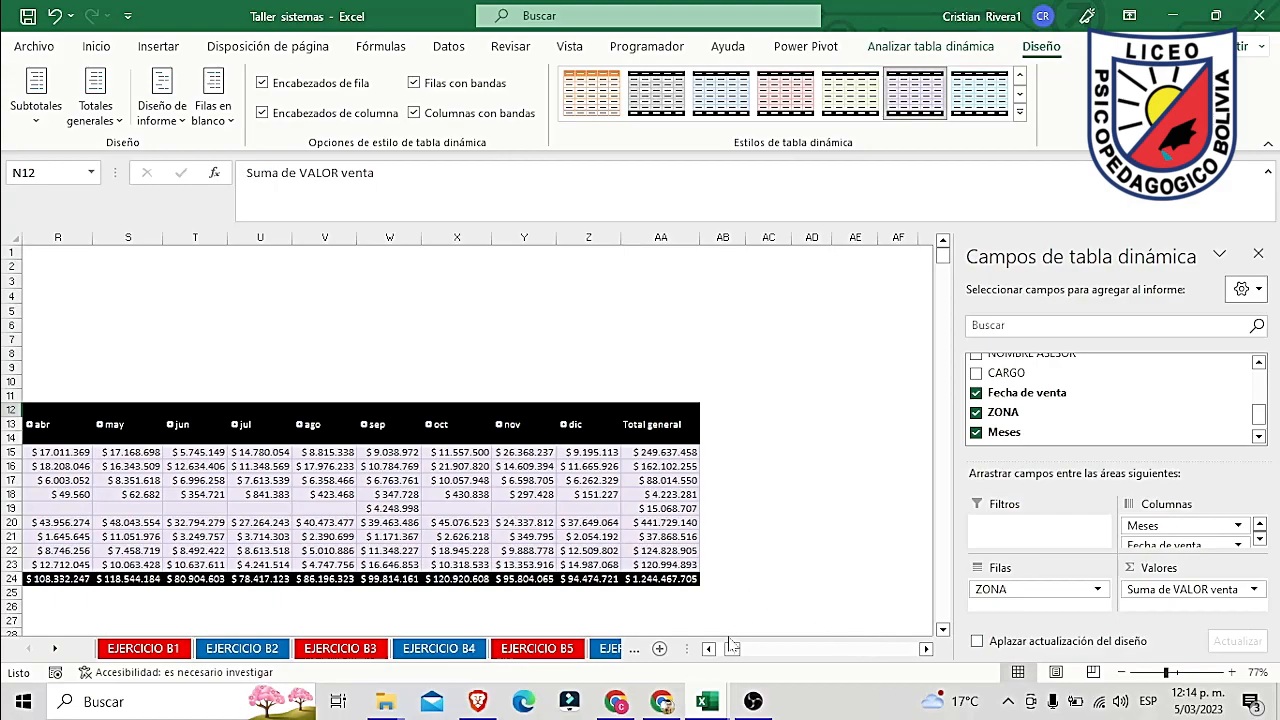
Step: Review the finished pivot table beside the source data and reread the exercise instructions above the source table
{"action": "left_click", "coordinate": [708, 649]}
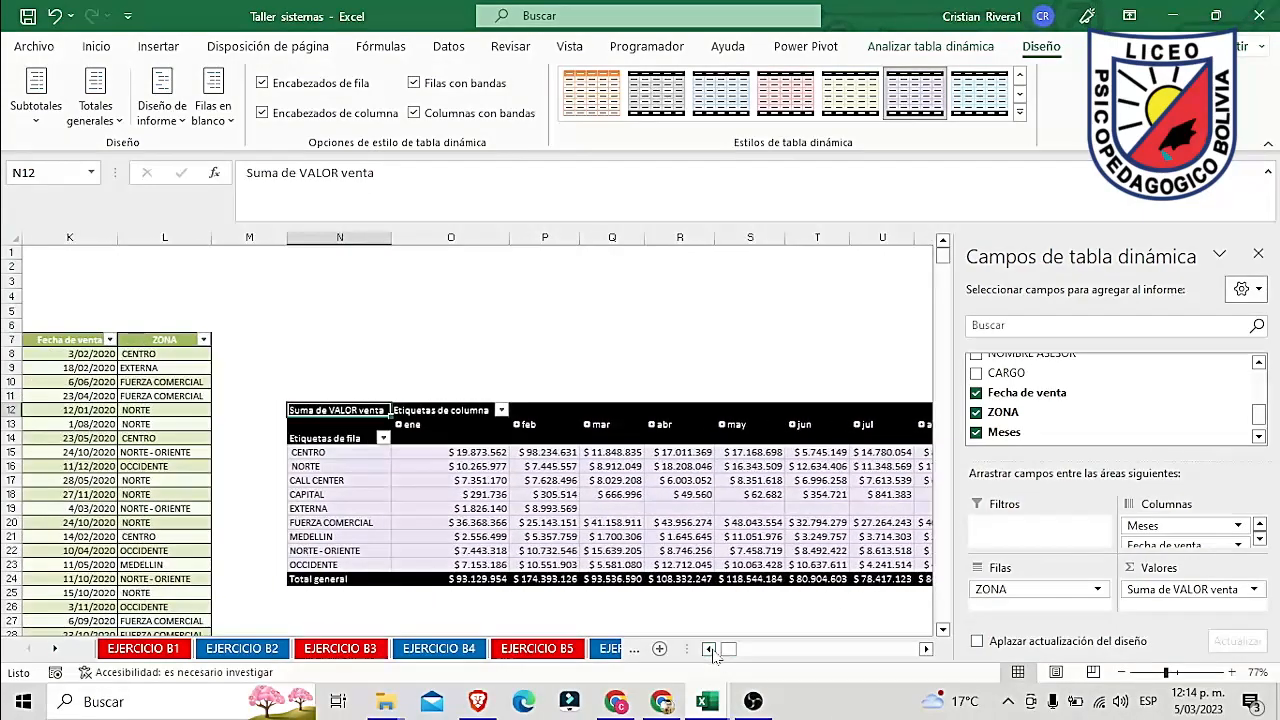
{"action": "left_click", "coordinate": [710, 651]}
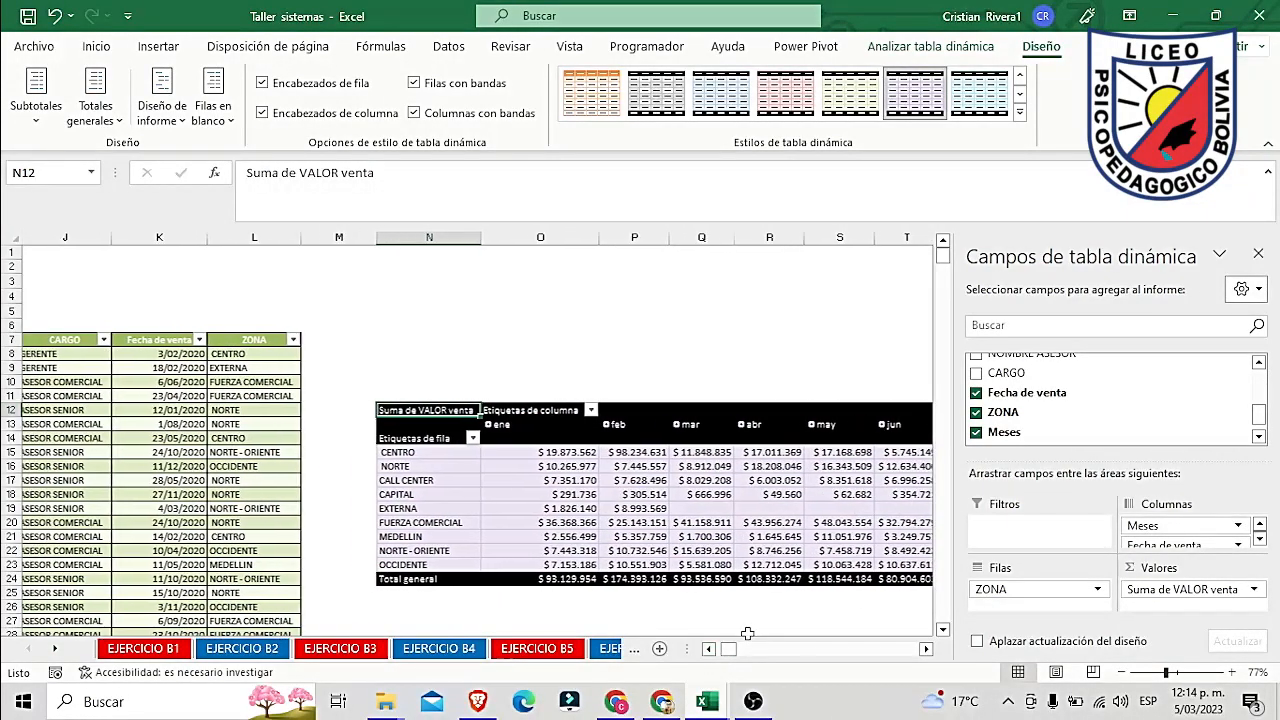
{"action": "left_click", "coordinate": [755, 632]}
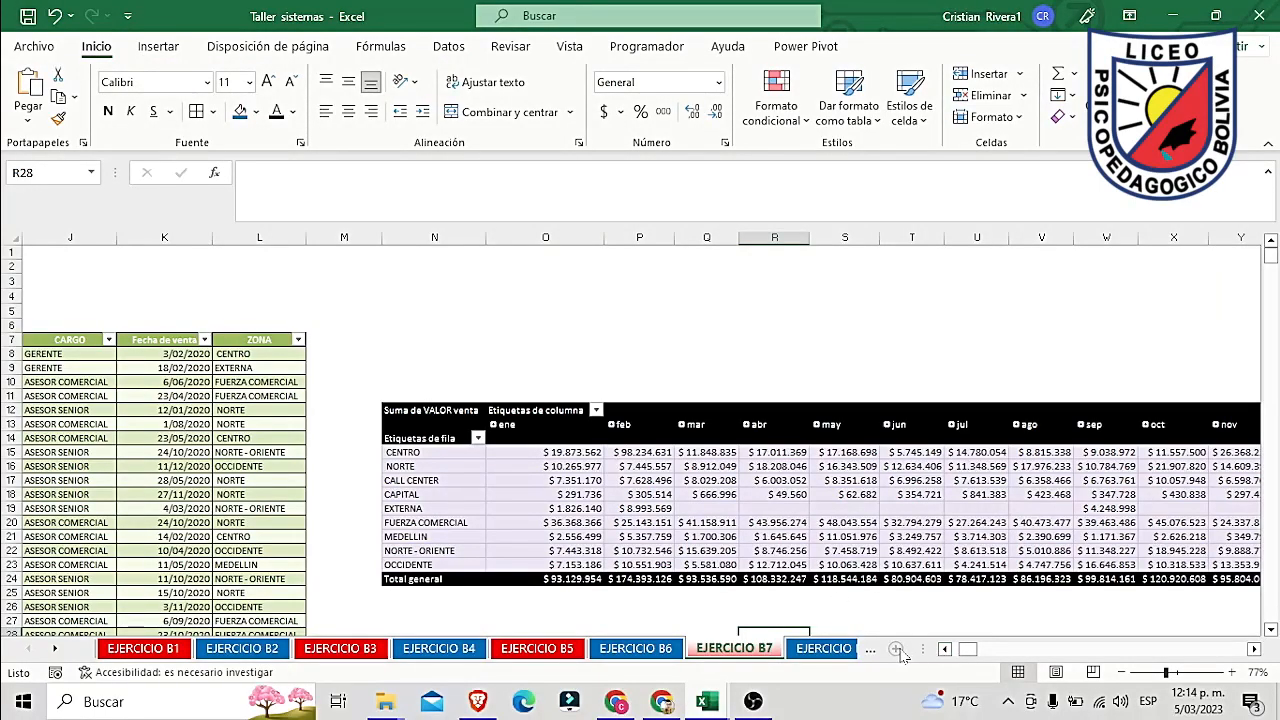
{"action": "left_click", "coordinate": [944, 649]}
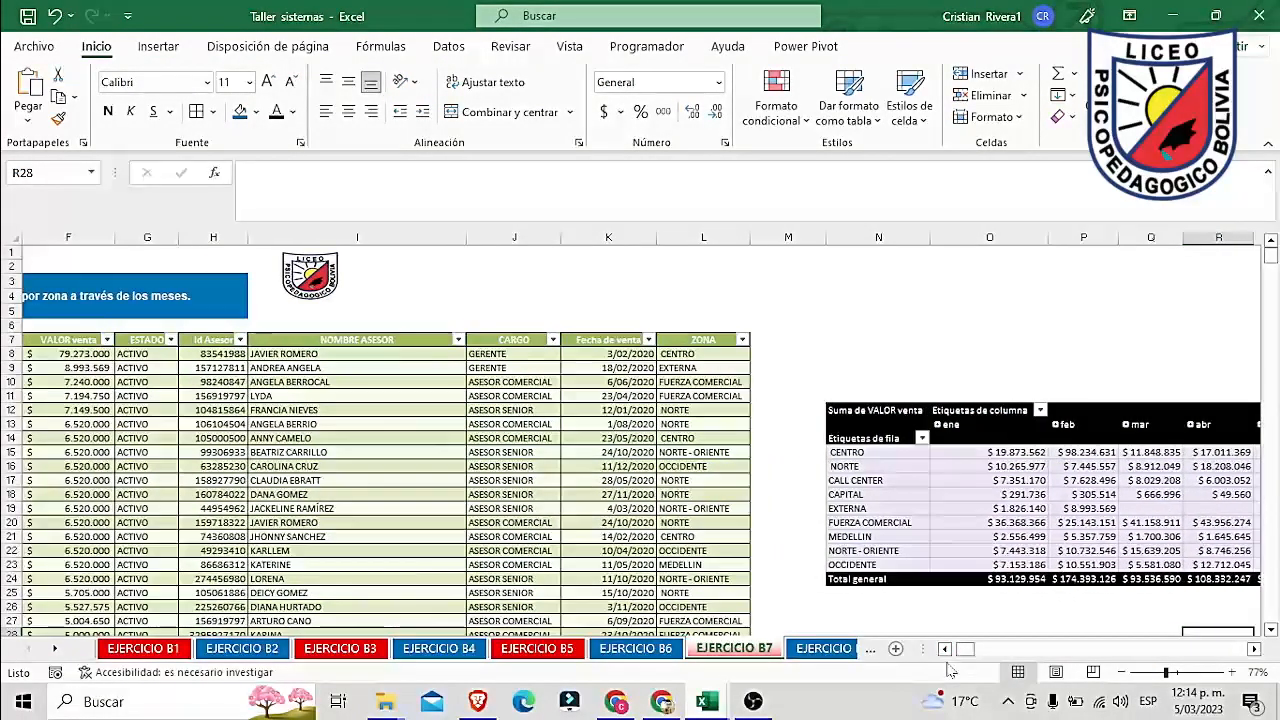
{"action": "left_click", "coordinate": [890, 620]}
{"action": "left_click_drag", "start_coordinate": [965, 651], "coordinate": [957, 650]}
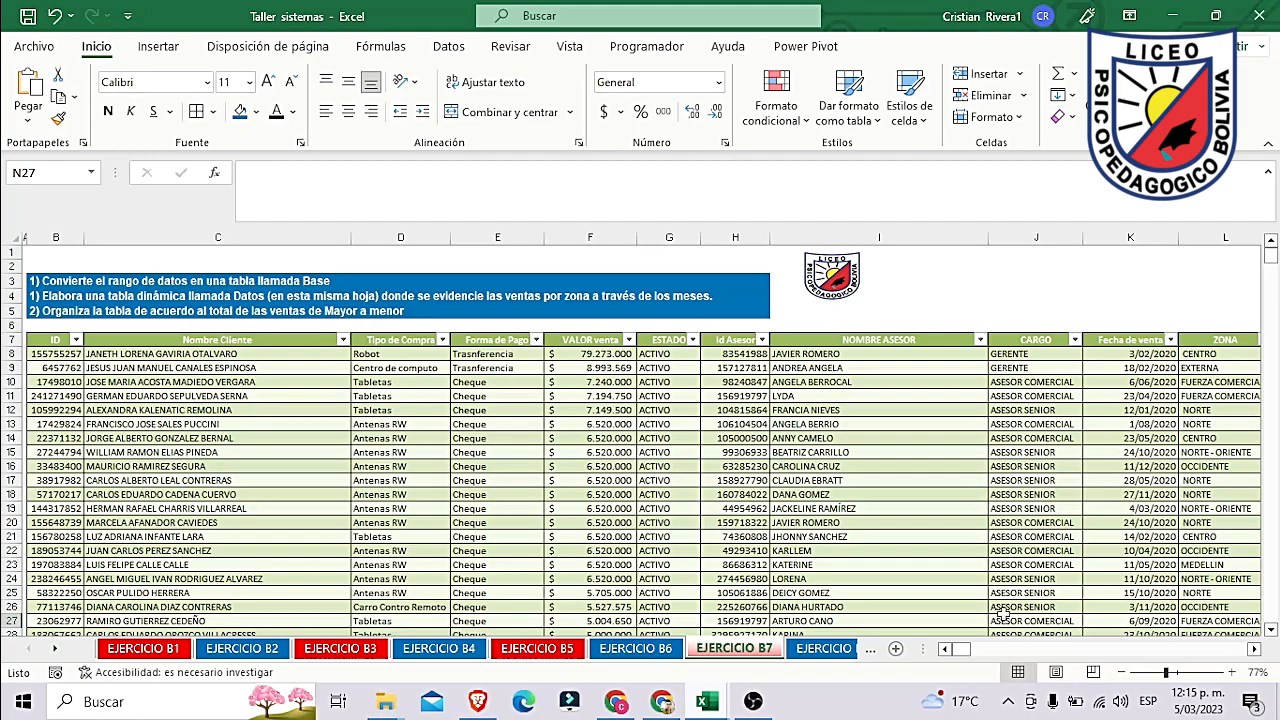
Step: Insert a second pivot table from the table base in the existing sheet EJERCICIO B7 at cell N27
{"action": "left_click_drag", "start_coordinate": [960, 651], "coordinate": [978, 660]}
{"action": "scroll", "coordinate": [640, 450], "scroll_direction": "down", "scroll_amount": 1}
{"action": "left_click", "coordinate": [158, 46]}
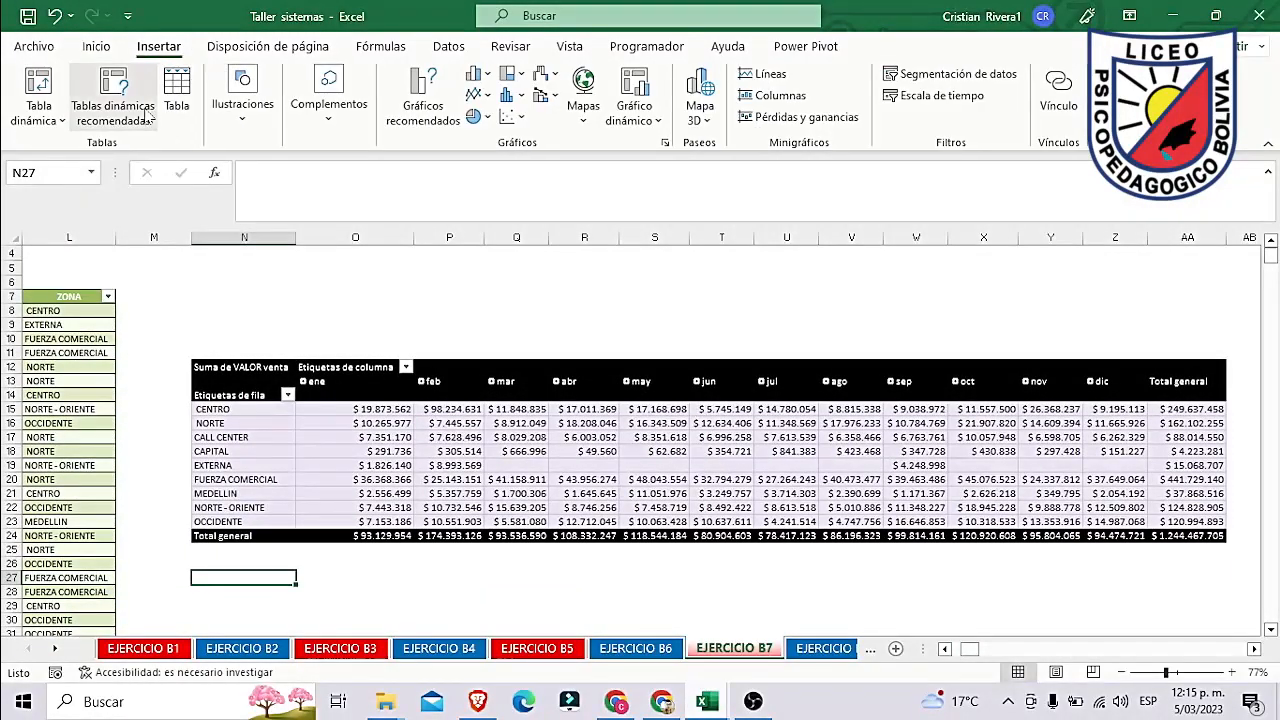
{"action": "left_click", "coordinate": [45, 114]}
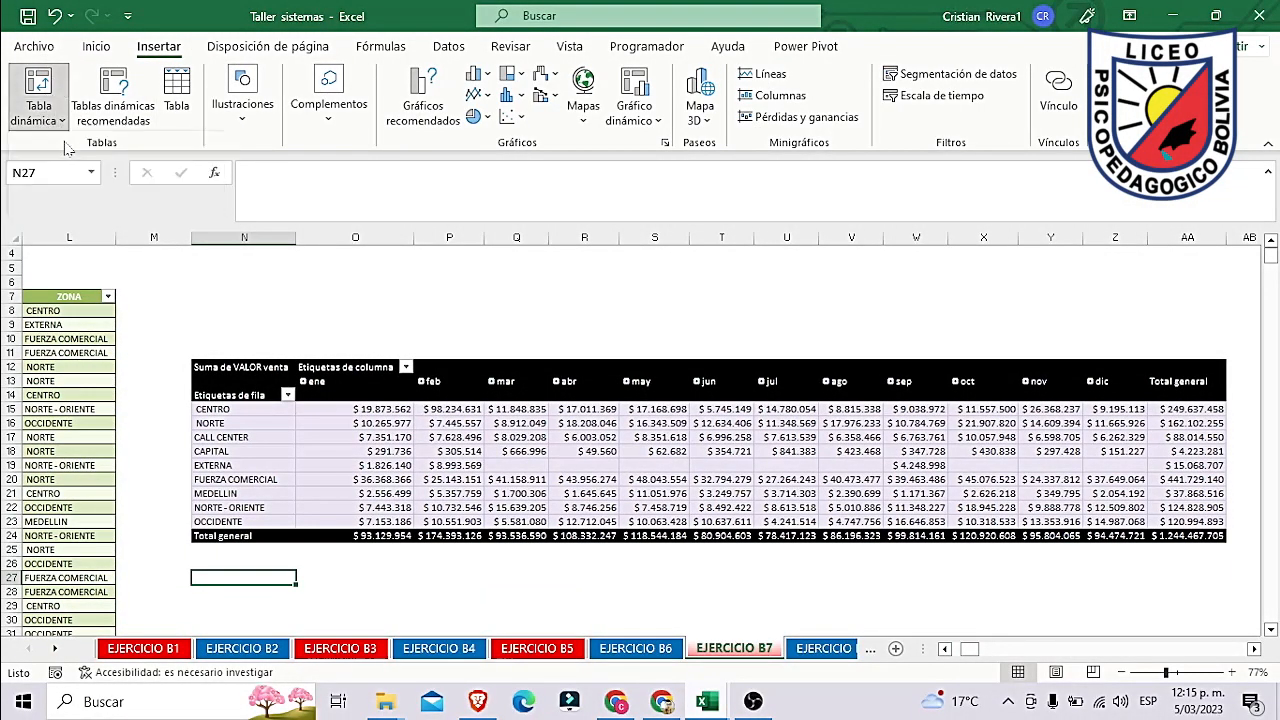
{"action": "left_click", "coordinate": [75, 157]}
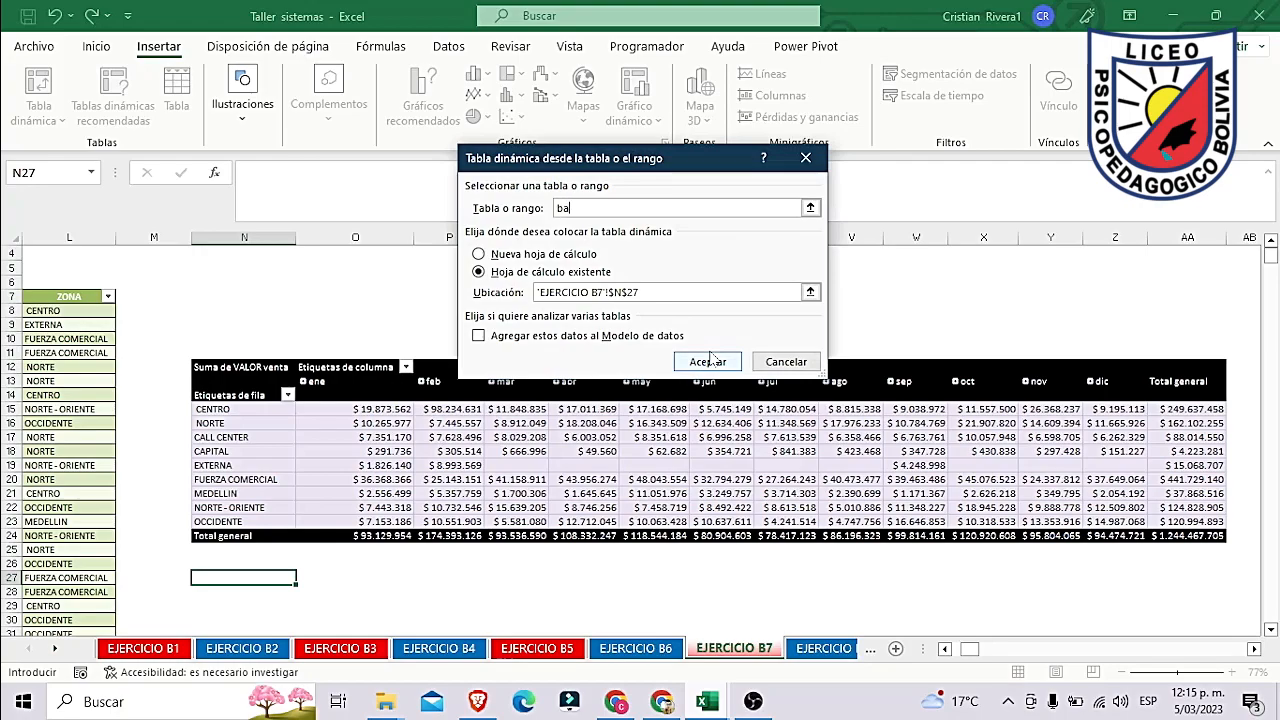
{"action": "left_click", "coordinate": [810, 208]}
{"action": "left_click", "coordinate": [810, 189]}
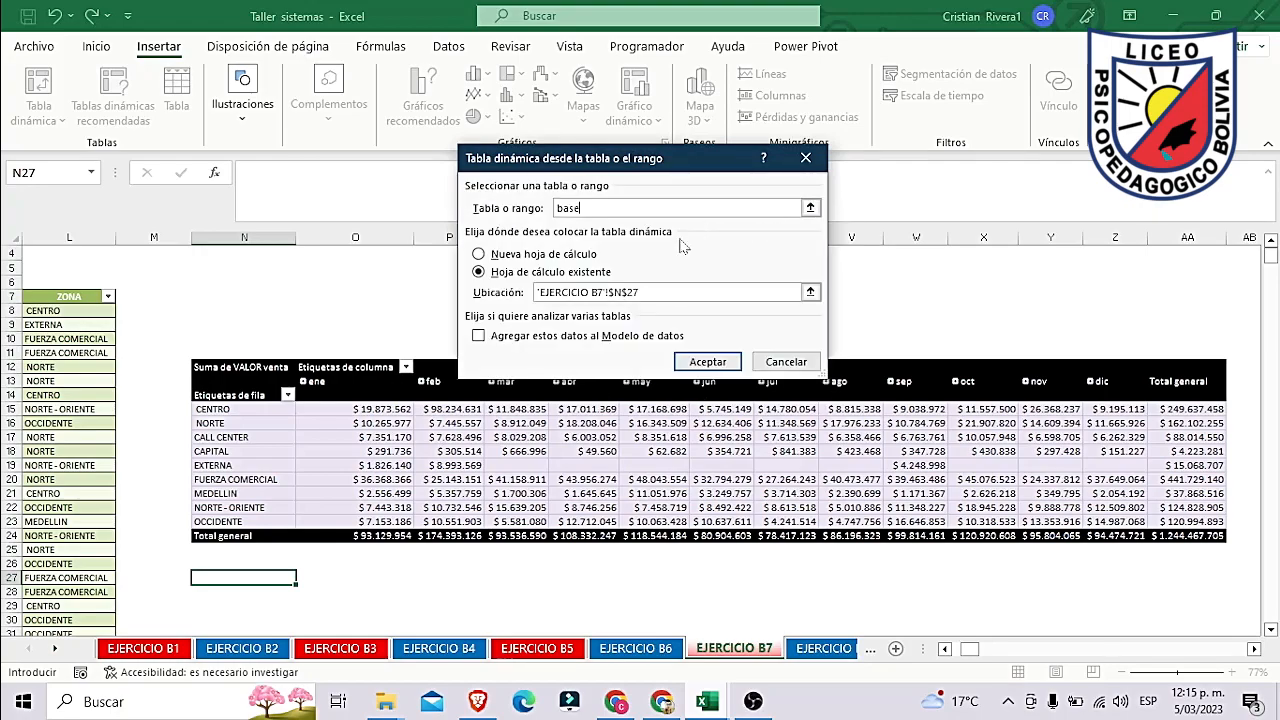
{"action": "left_click", "coordinate": [704, 362]}
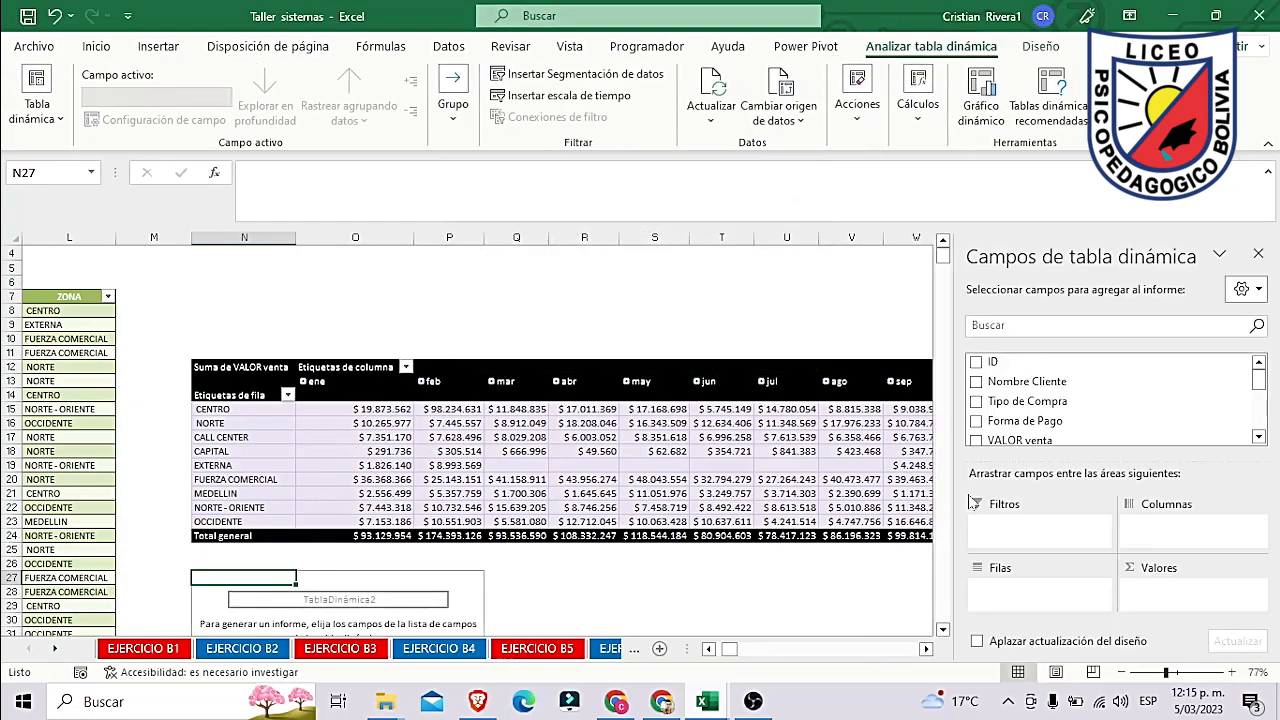
Step: Add the VALOR venta field to the values of the new pivot table
{"action": "scroll", "coordinate": [1082, 395], "scroll_direction": "down", "scroll_amount": 3}
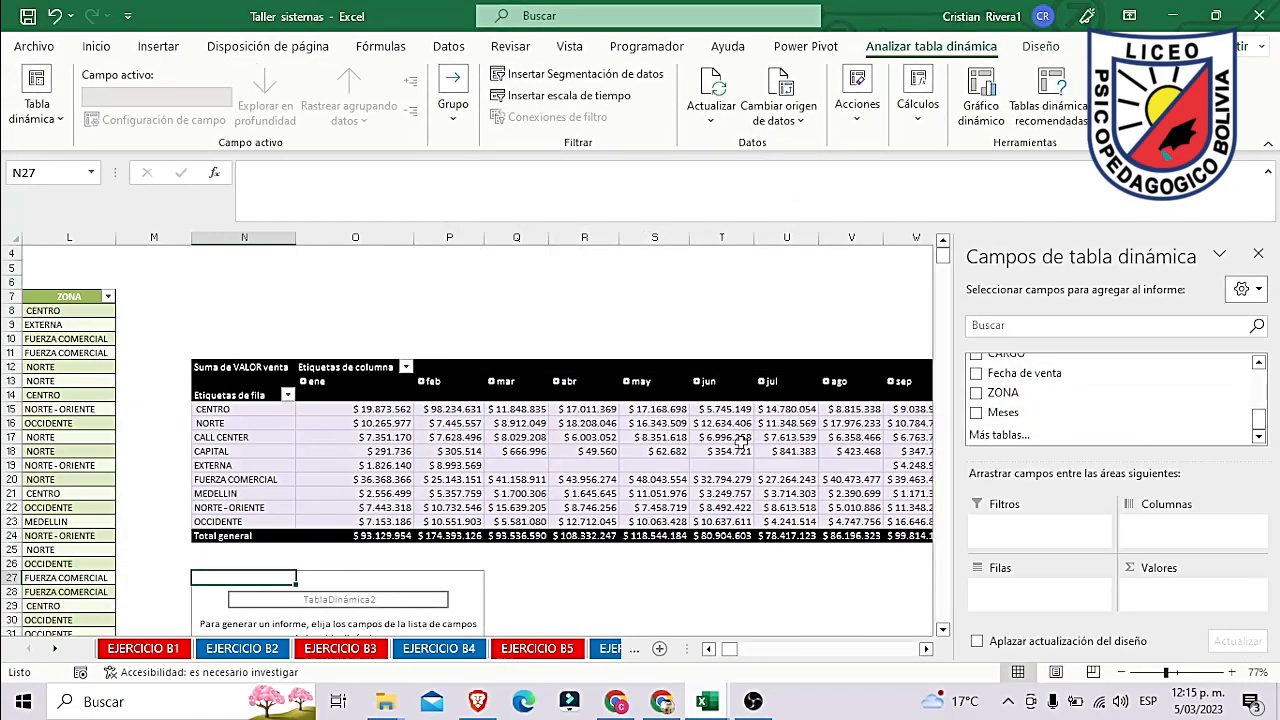
{"action": "scroll", "coordinate": [683, 592], "scroll_direction": "down", "scroll_amount": 6}
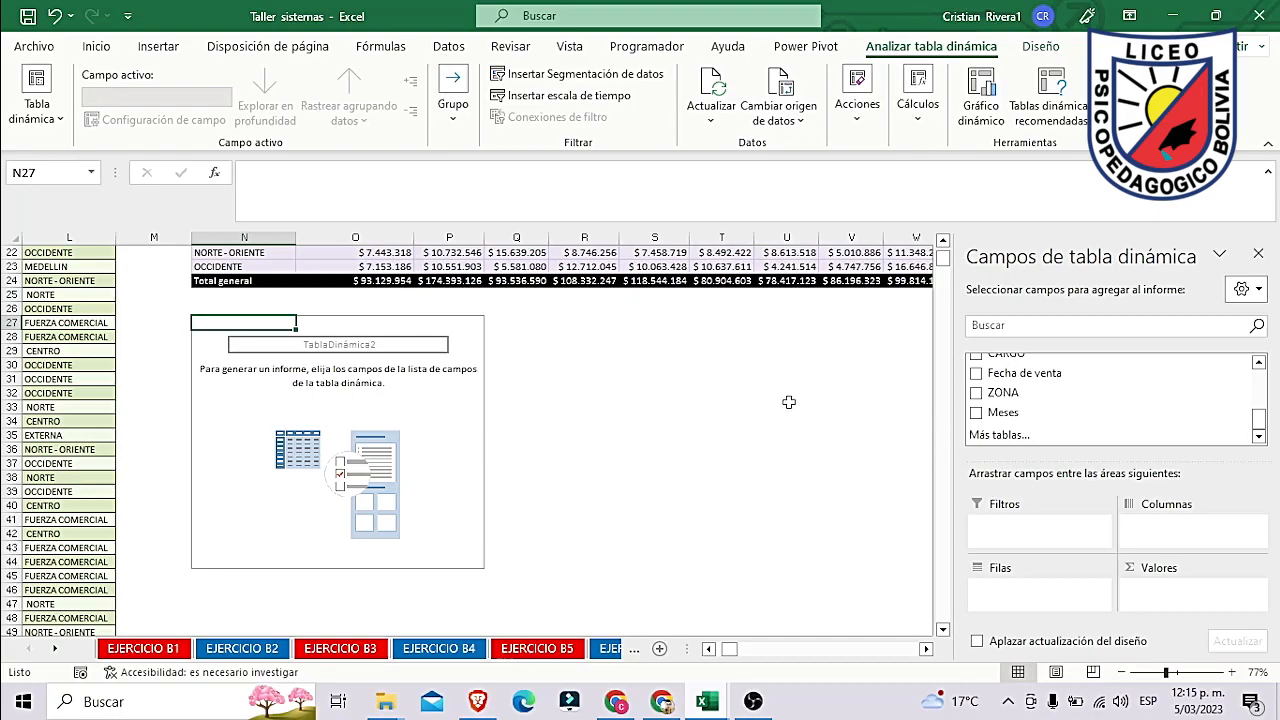
{"action": "scroll", "coordinate": [1040, 402], "scroll_direction": "up", "scroll_amount": 3}
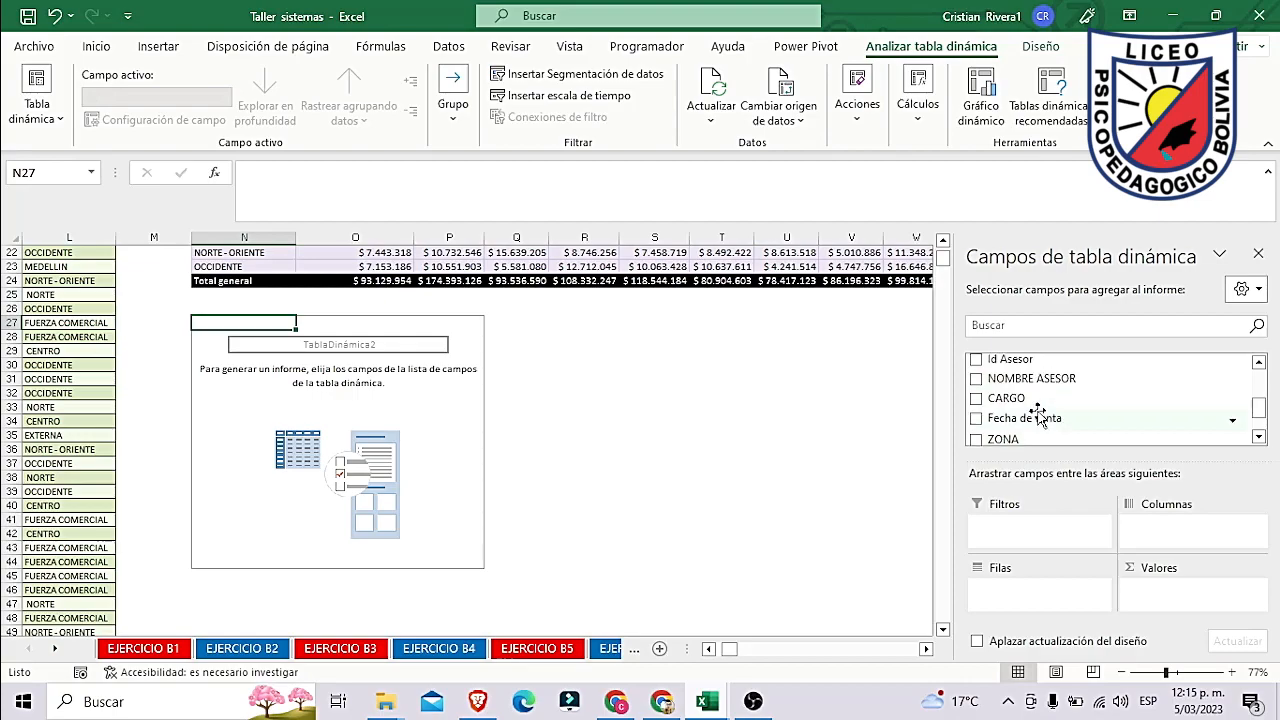
{"action": "scroll", "coordinate": [1085, 418], "scroll_direction": "up", "scroll_amount": 1}
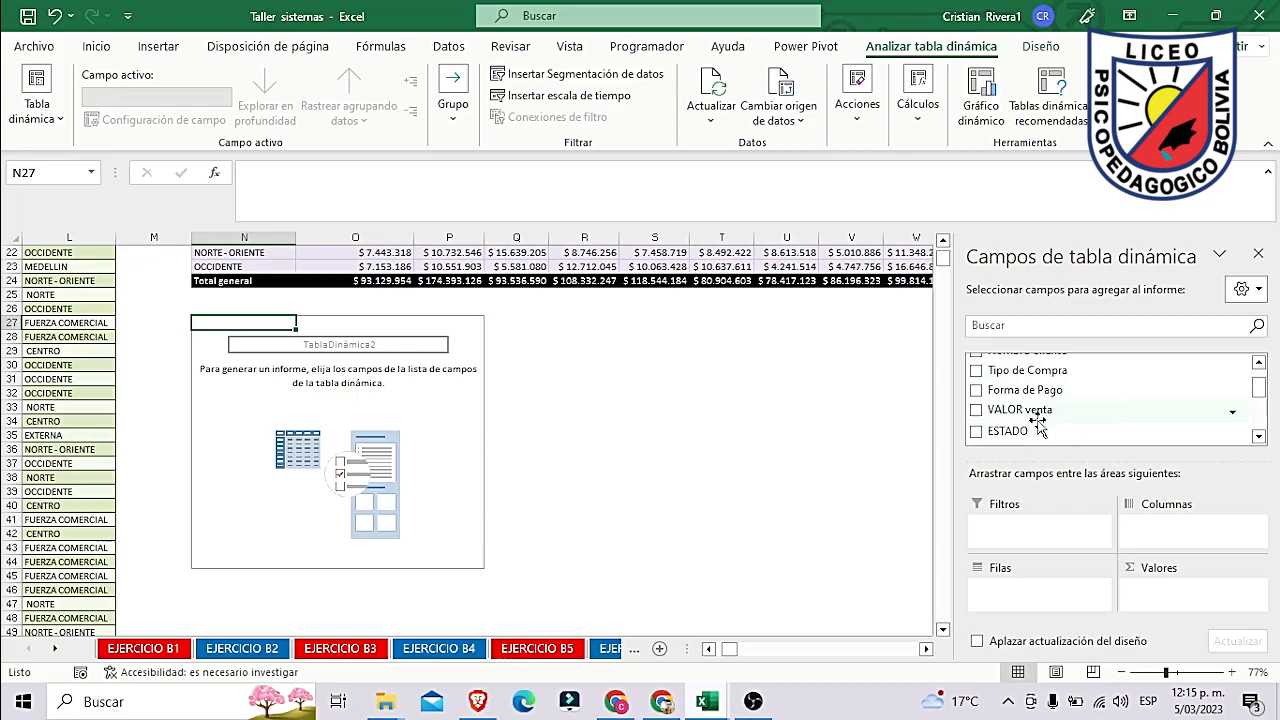
{"action": "left_click_drag", "start_coordinate": [1034, 409], "coordinate": [1203, 590]}
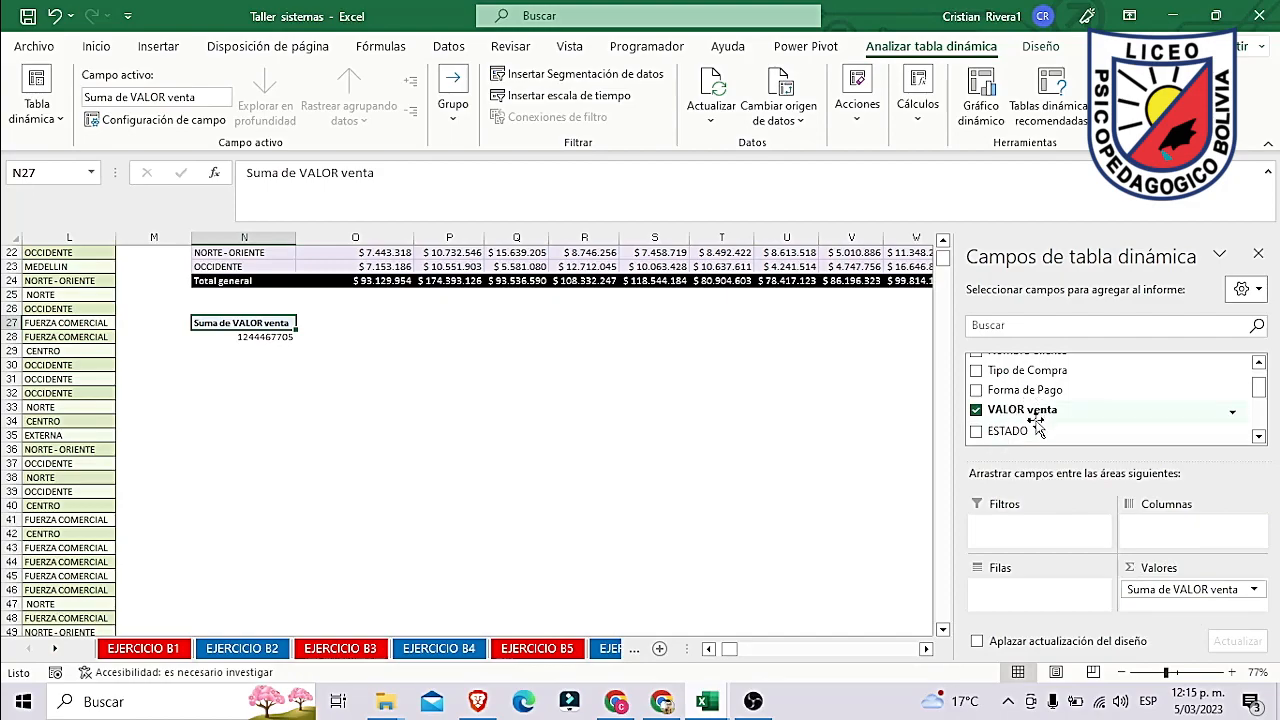
Step: Add ZONA and, beneath it, Meses to the rows of the new pivot table
{"action": "scroll", "coordinate": [1085, 420], "scroll_direction": "up", "scroll_amount": 3}
{"action": "scroll", "coordinate": [1090, 420], "scroll_direction": "down", "scroll_amount": 1}
{"action": "left_click_drag", "start_coordinate": [1003, 395], "coordinate": [1005, 588]}
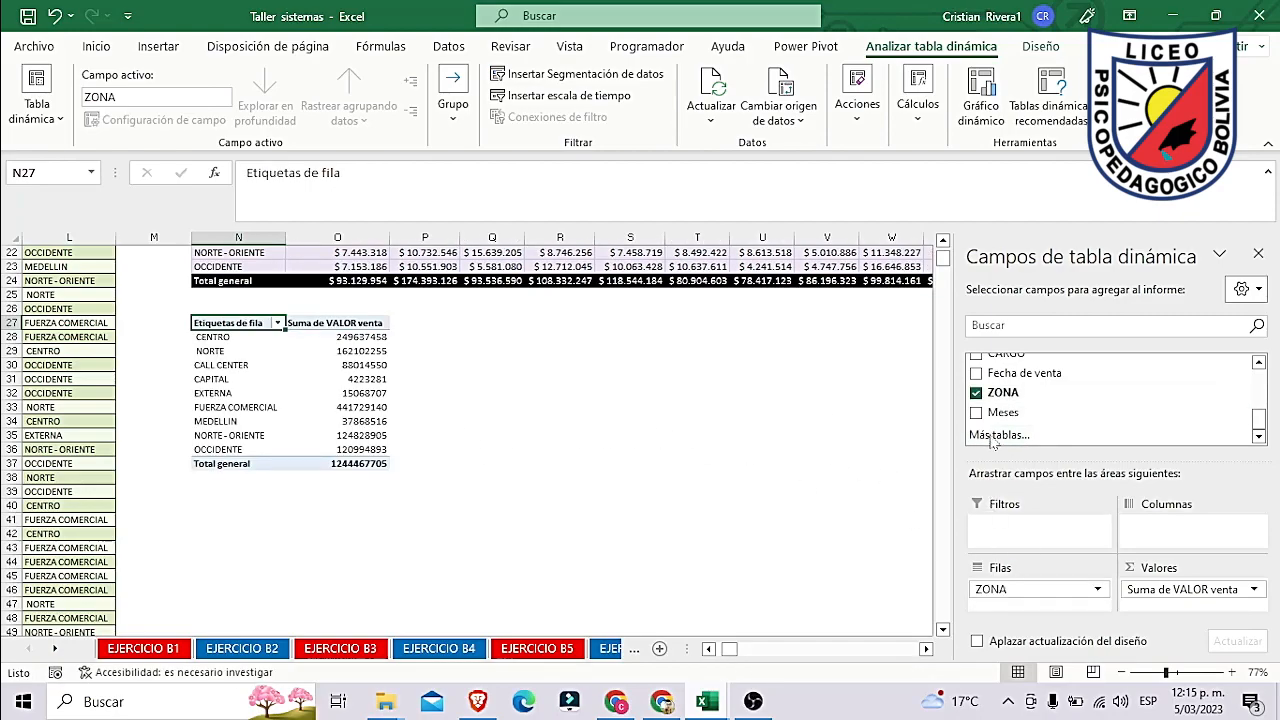
{"action": "left_click_drag", "start_coordinate": [1003, 411], "coordinate": [1030, 610]}
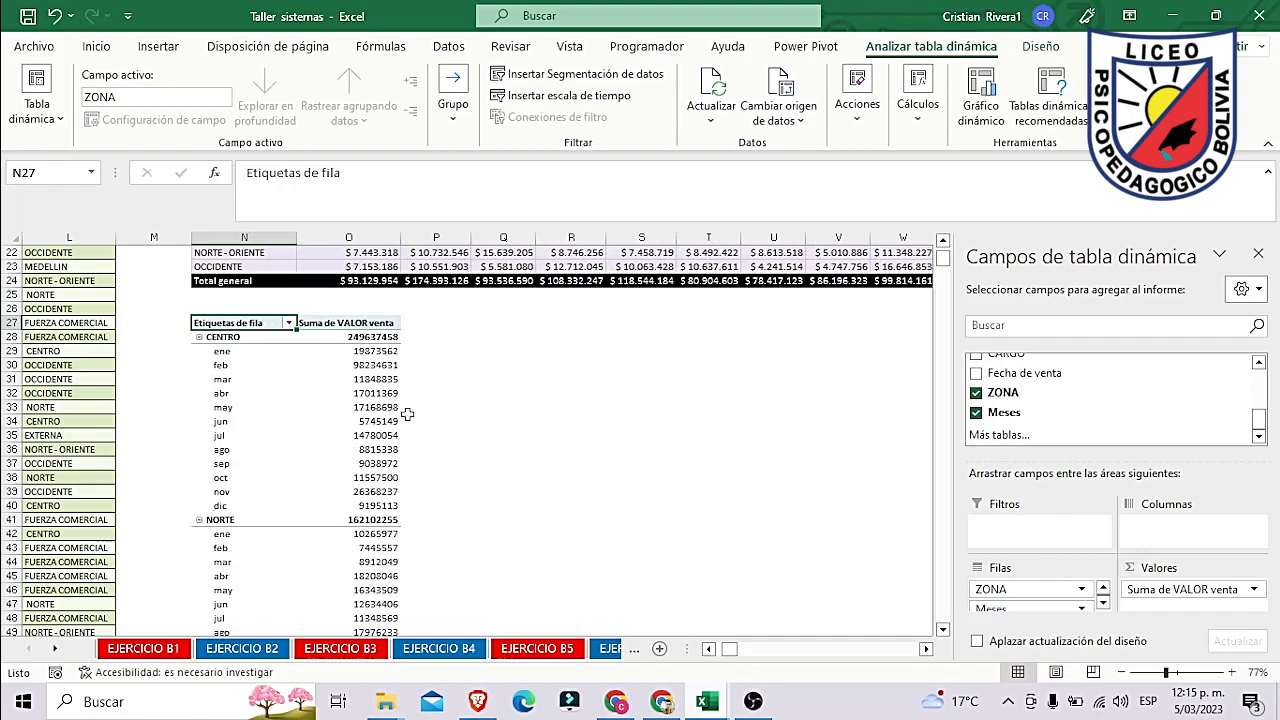
Step: Try to select all the amounts of the new pivot table from its Suma de VALOR venta header
{"action": "mouse_move", "coordinate": [364, 391]}
{"action": "left_click", "coordinate": [349, 337]}
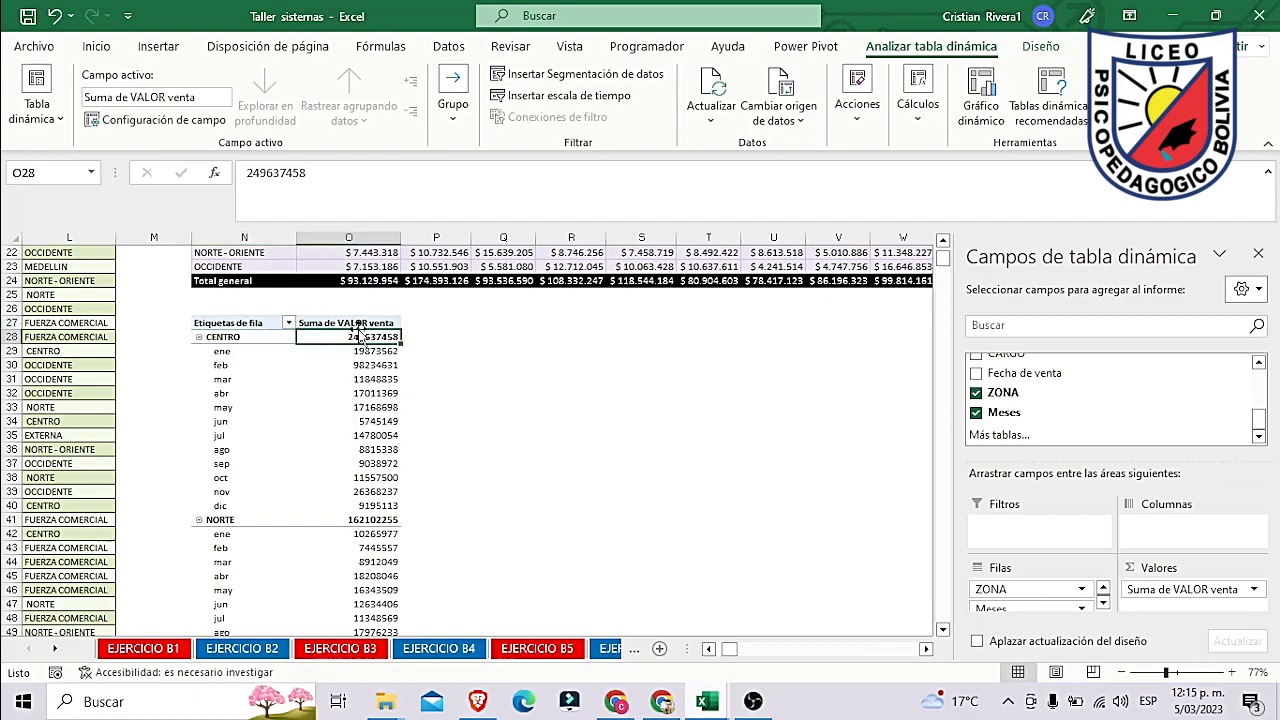
{"action": "left_click", "coordinate": [355, 324]}
{"action": "left_click", "coordinate": [352, 339]}
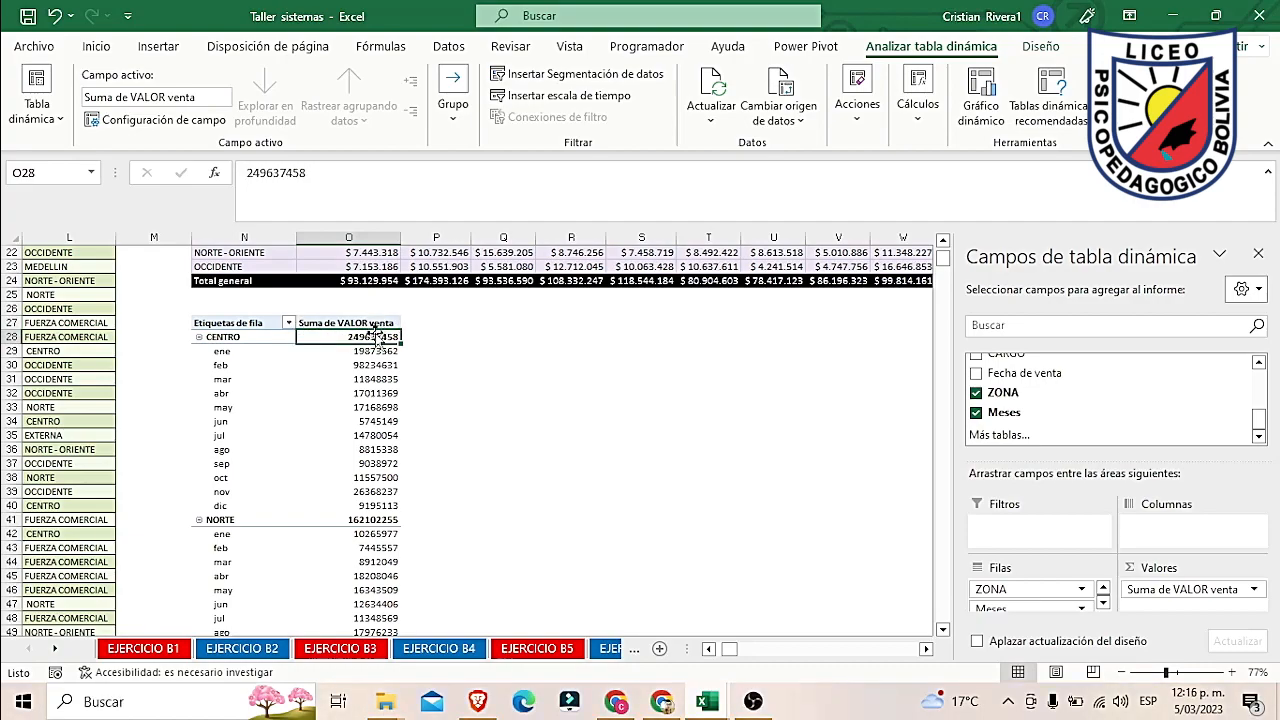
{"action": "left_click", "coordinate": [380, 324]}
{"action": "left_click", "coordinate": [384, 339]}
{"action": "left_click", "coordinate": [350, 407]}
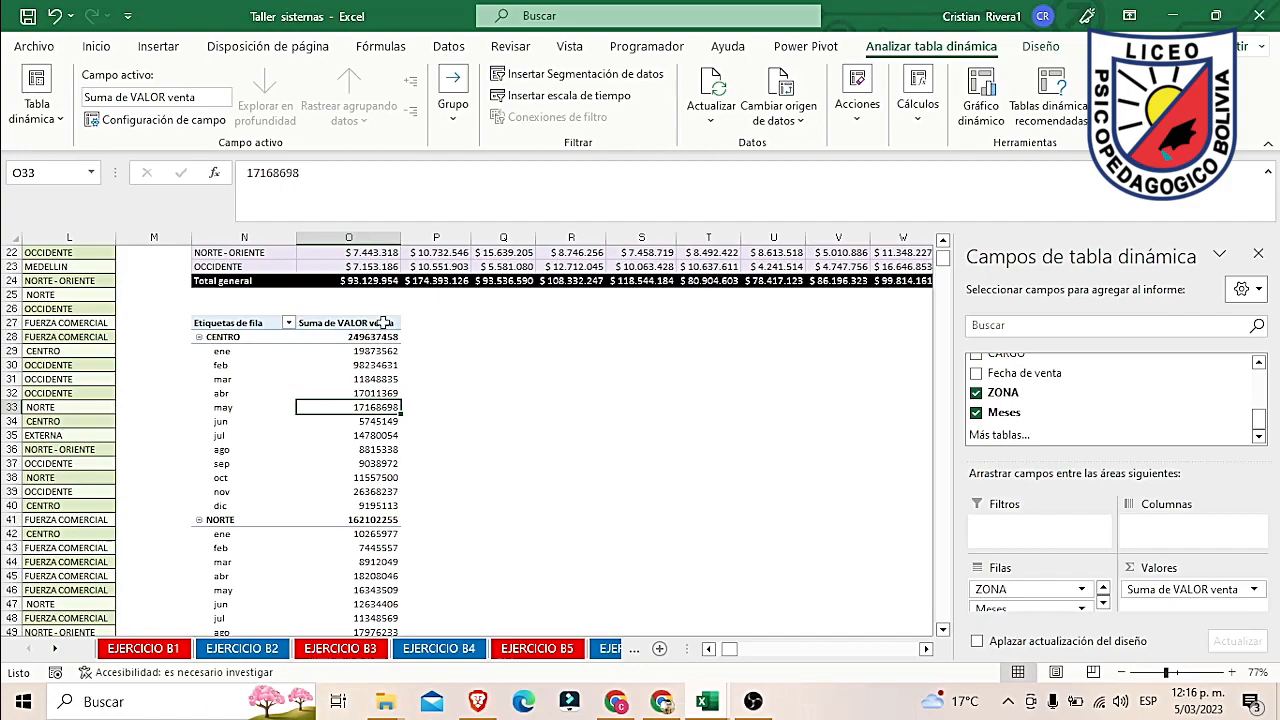
{"action": "left_click", "coordinate": [398, 323]}
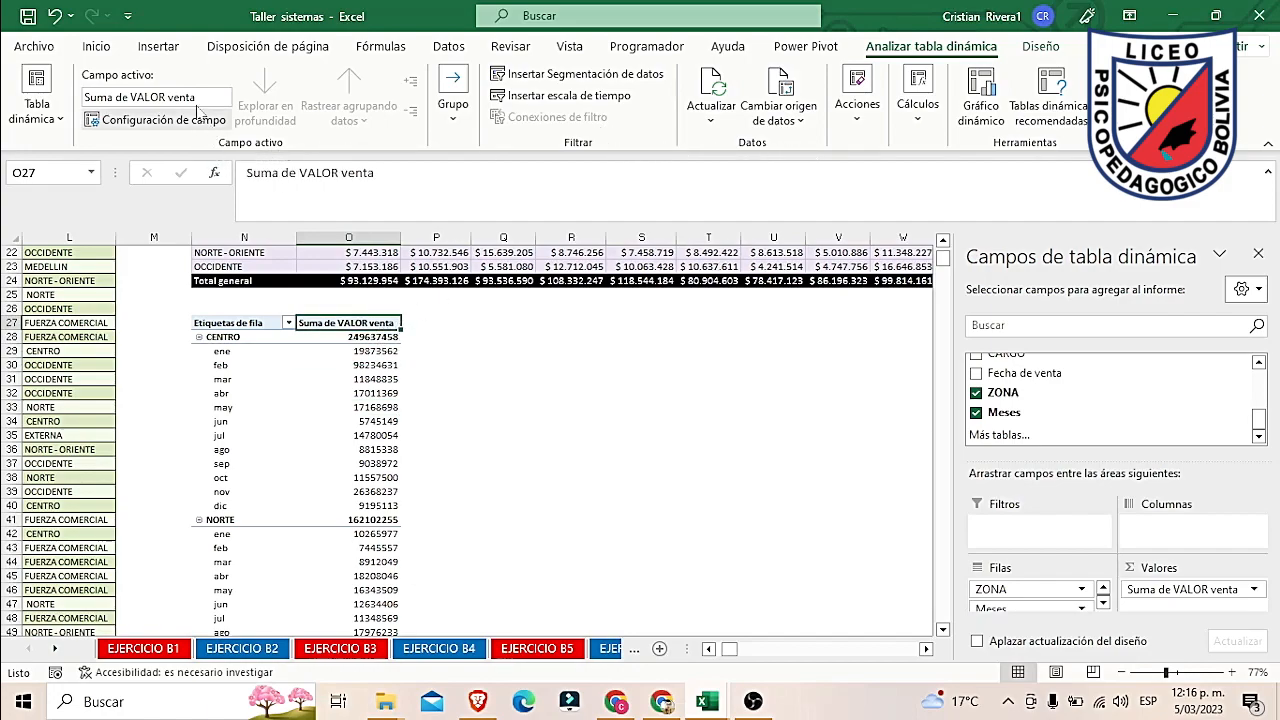
{"action": "left_click_drag", "start_coordinate": [376, 338], "coordinate": [372, 404]}
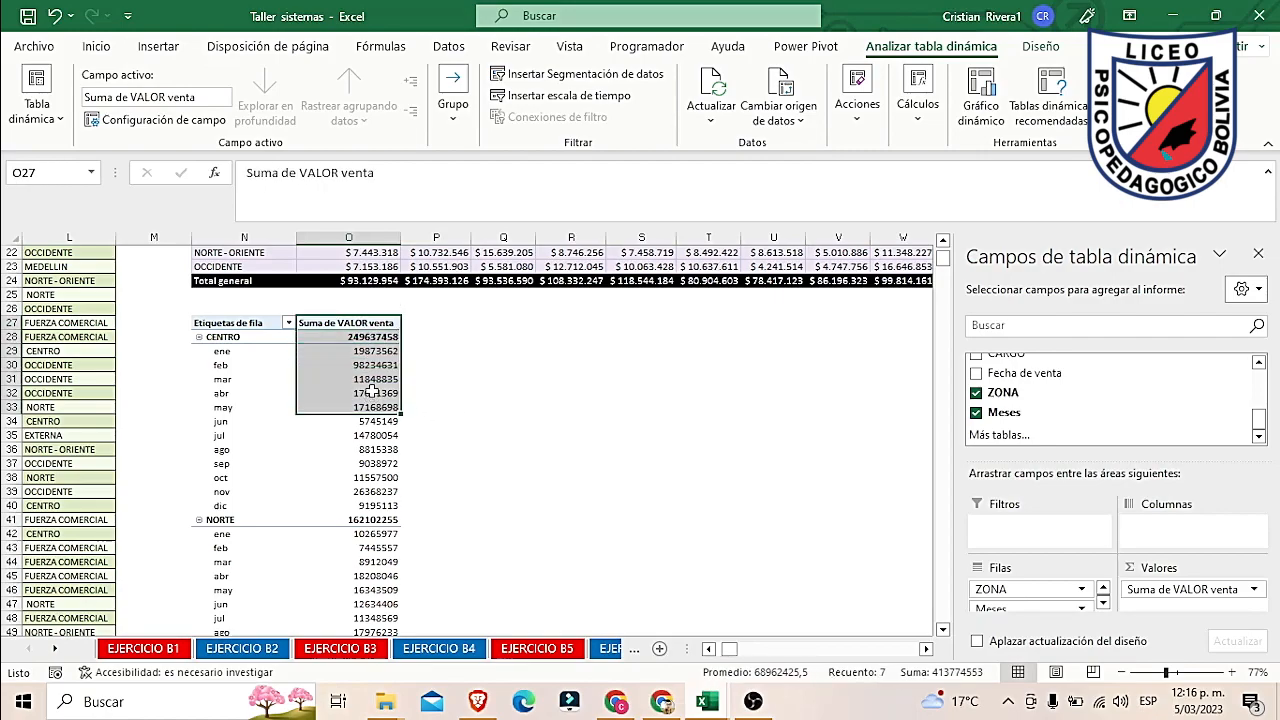
{"action": "left_click", "coordinate": [381, 318]}
{"action": "left_click", "coordinate": [360, 378]}
{"action": "left_click_drag", "start_coordinate": [361, 325], "coordinate": [362, 572]}
{"action": "scroll", "coordinate": [455, 470], "scroll_direction": "up", "scroll_amount": 20}
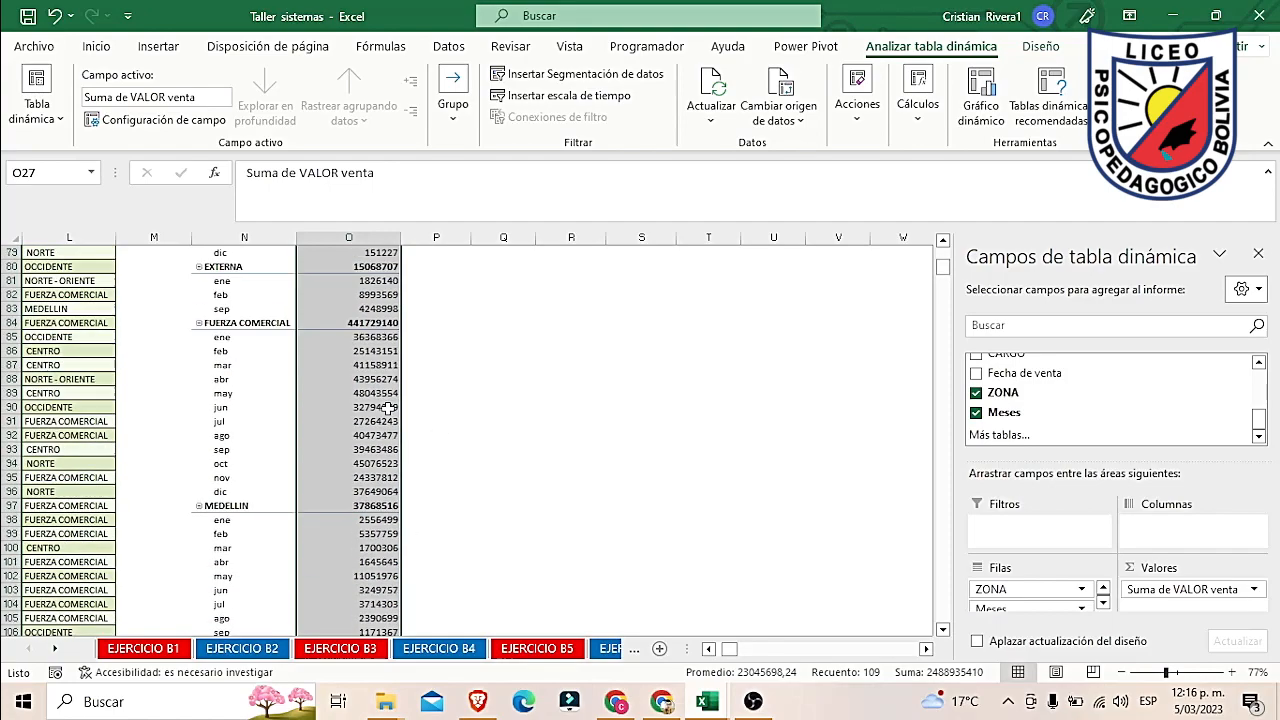
{"action": "left_click", "coordinate": [390, 47]}
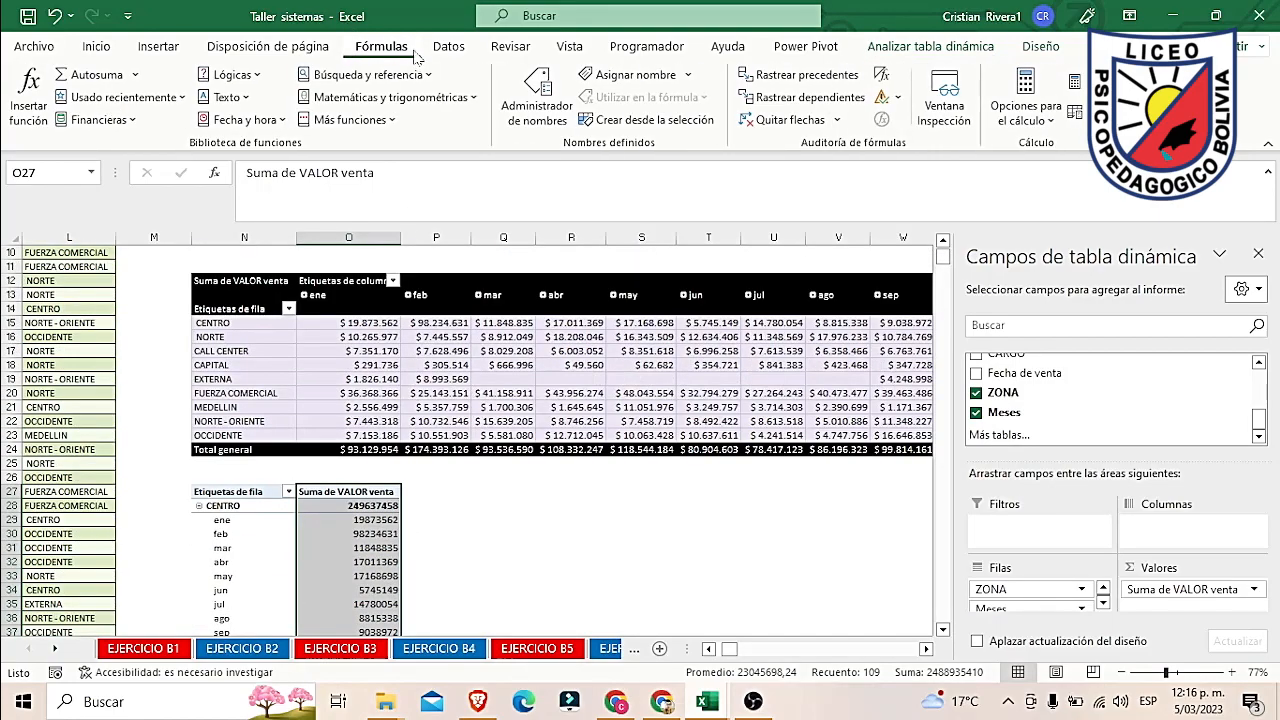
{"action": "left_click", "coordinate": [183, 46]}
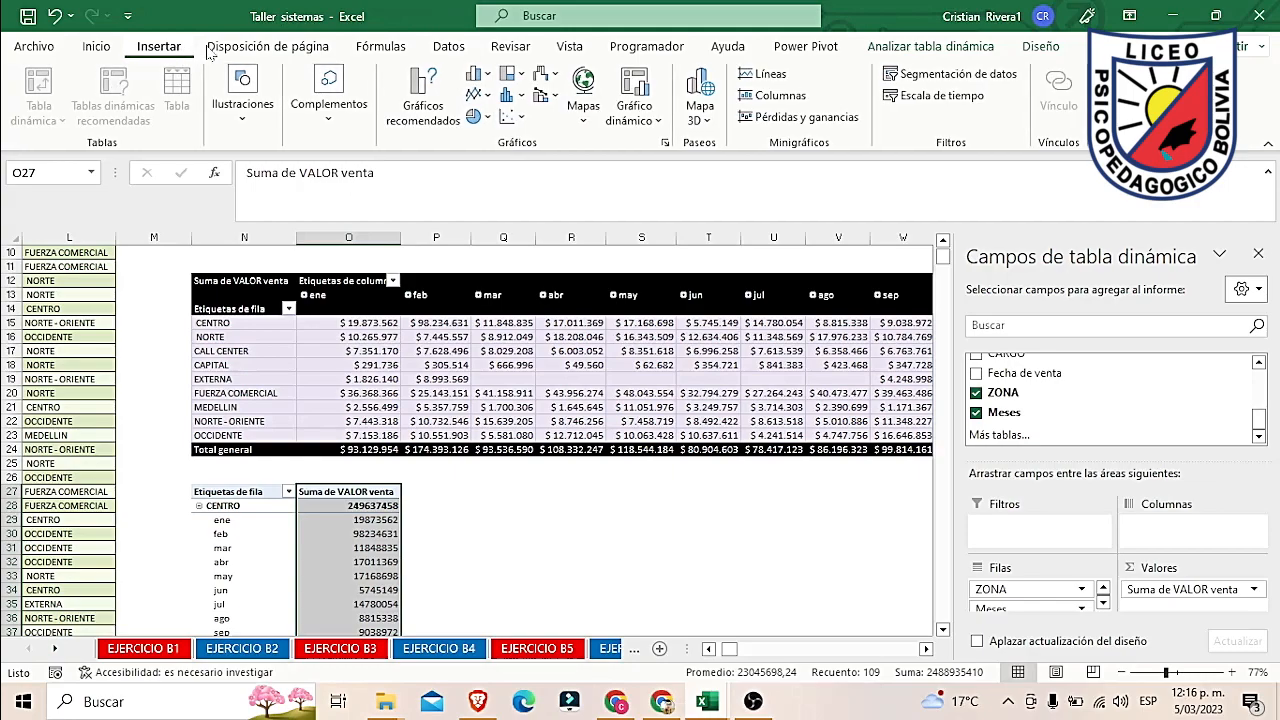
{"action": "left_click", "coordinate": [300, 47]}
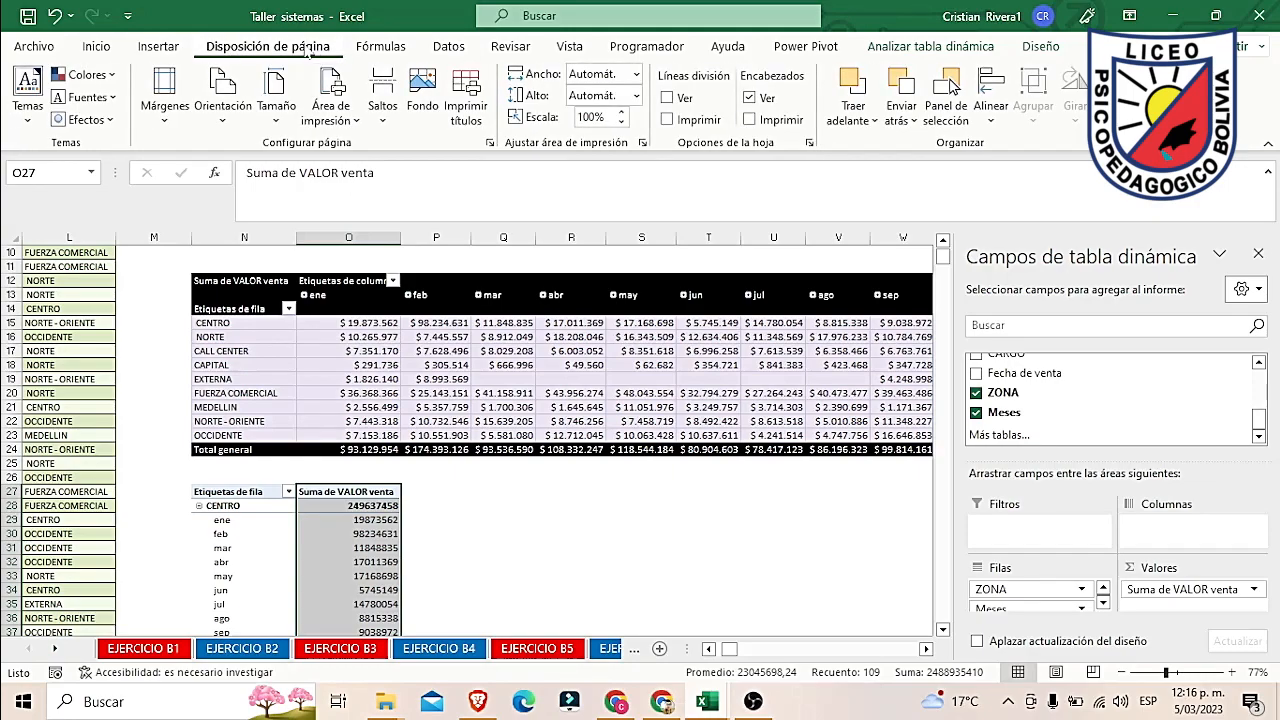
Step: Sort the zones of the second pivot table from largest to smallest by their Suma de VALOR venta totals
{"action": "left_click", "coordinate": [97, 47]}
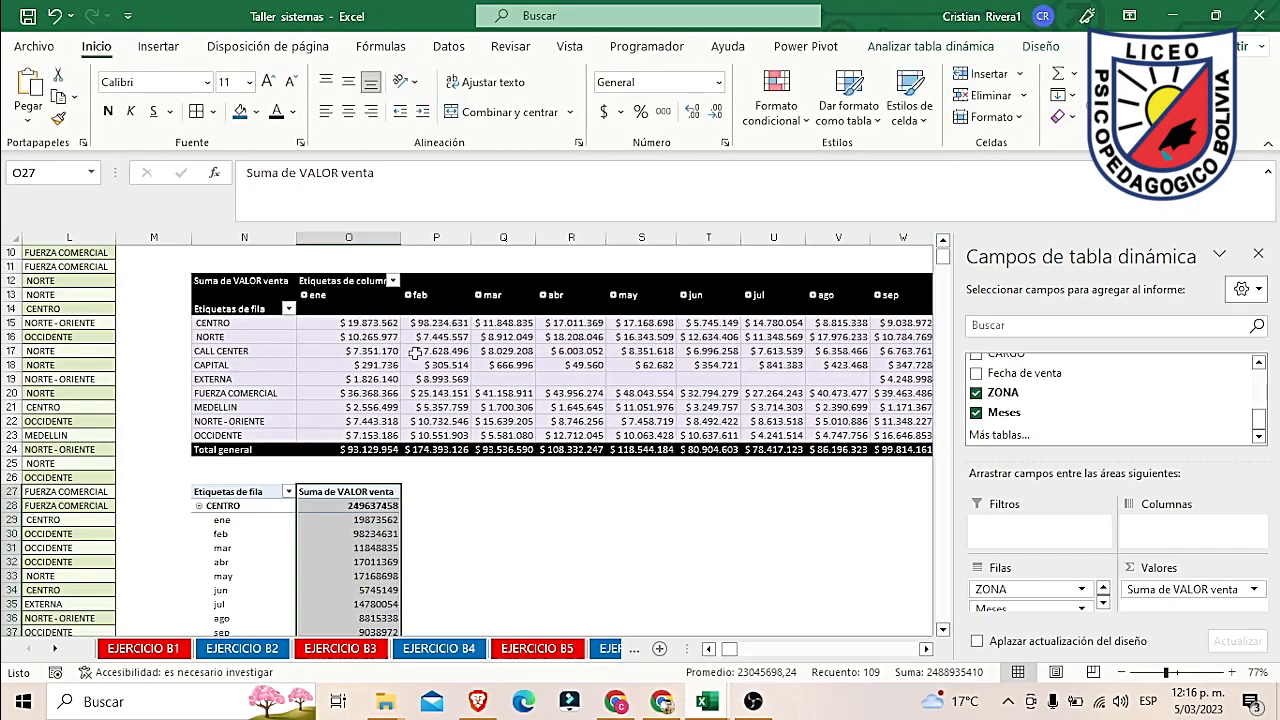
{"action": "left_click", "coordinate": [373, 491]}
{"action": "left_click", "coordinate": [391, 506]}
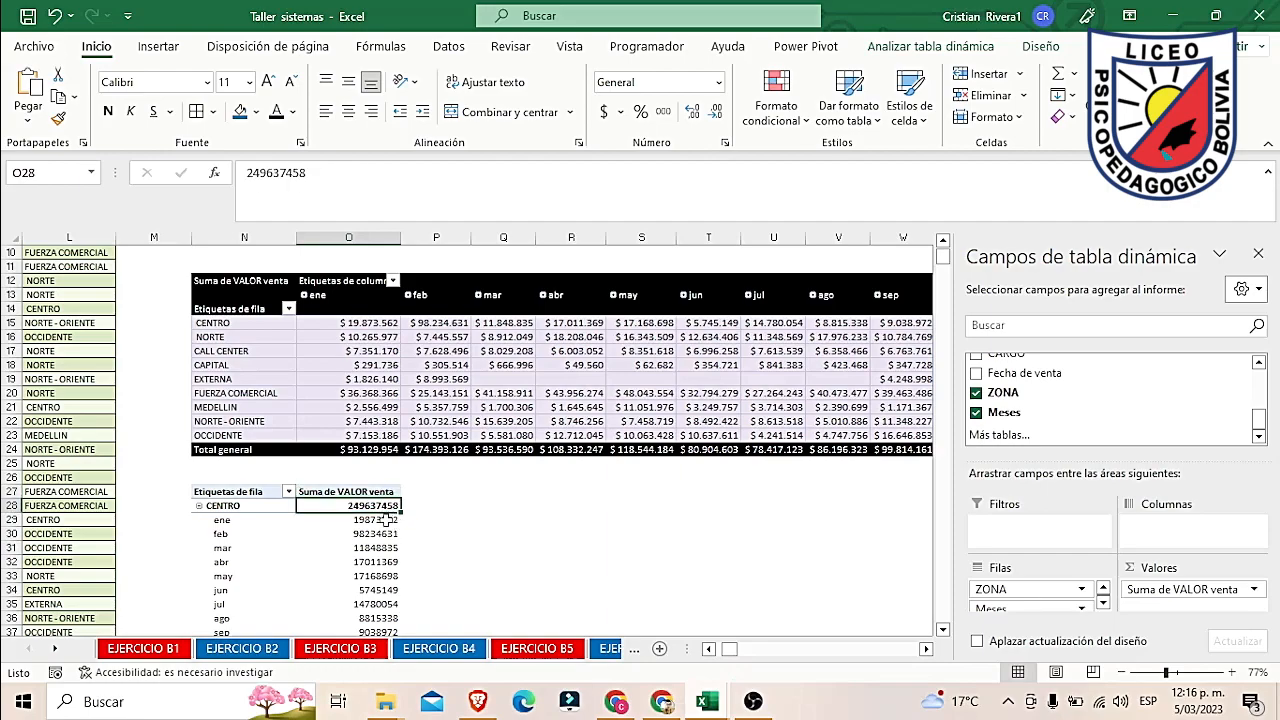
{"action": "left_click", "coordinate": [1100, 100]}
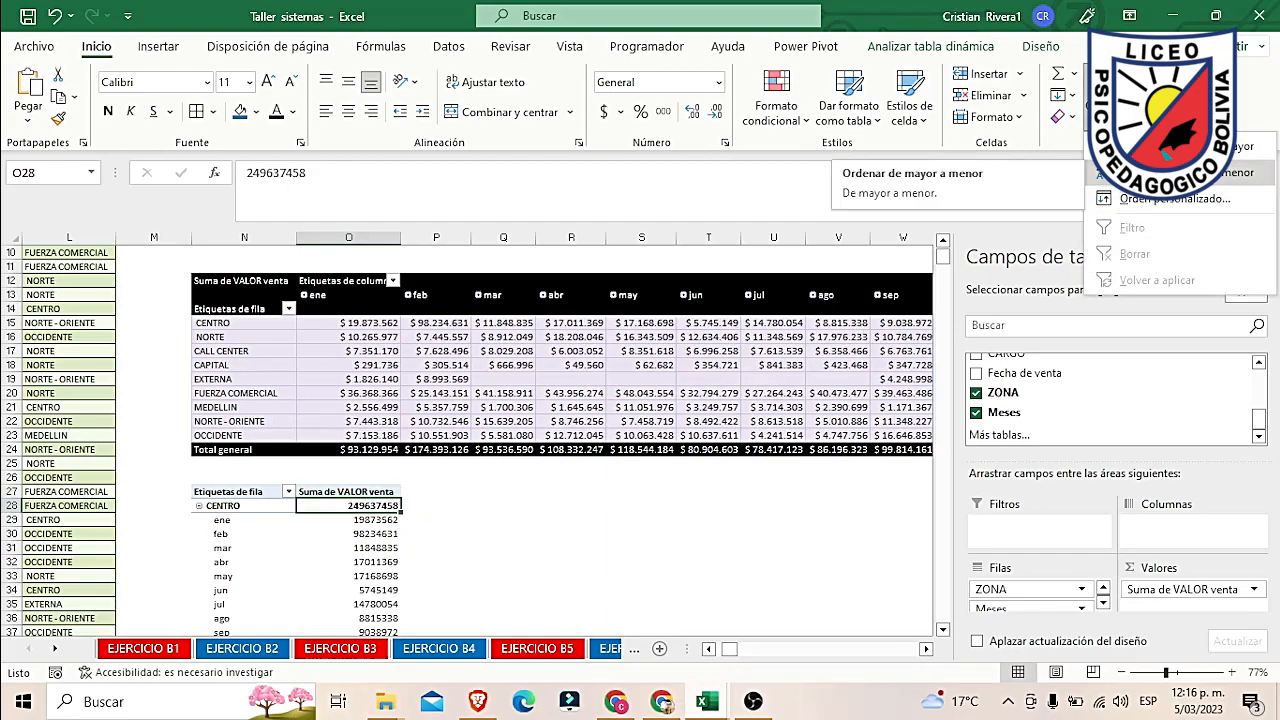
{"action": "left_click", "coordinate": [1160, 172]}
{"action": "scroll", "coordinate": [362, 505], "scroll_direction": "down", "scroll_amount": 1}
{"action": "scroll", "coordinate": [362, 505], "scroll_direction": "down", "scroll_amount": 5}
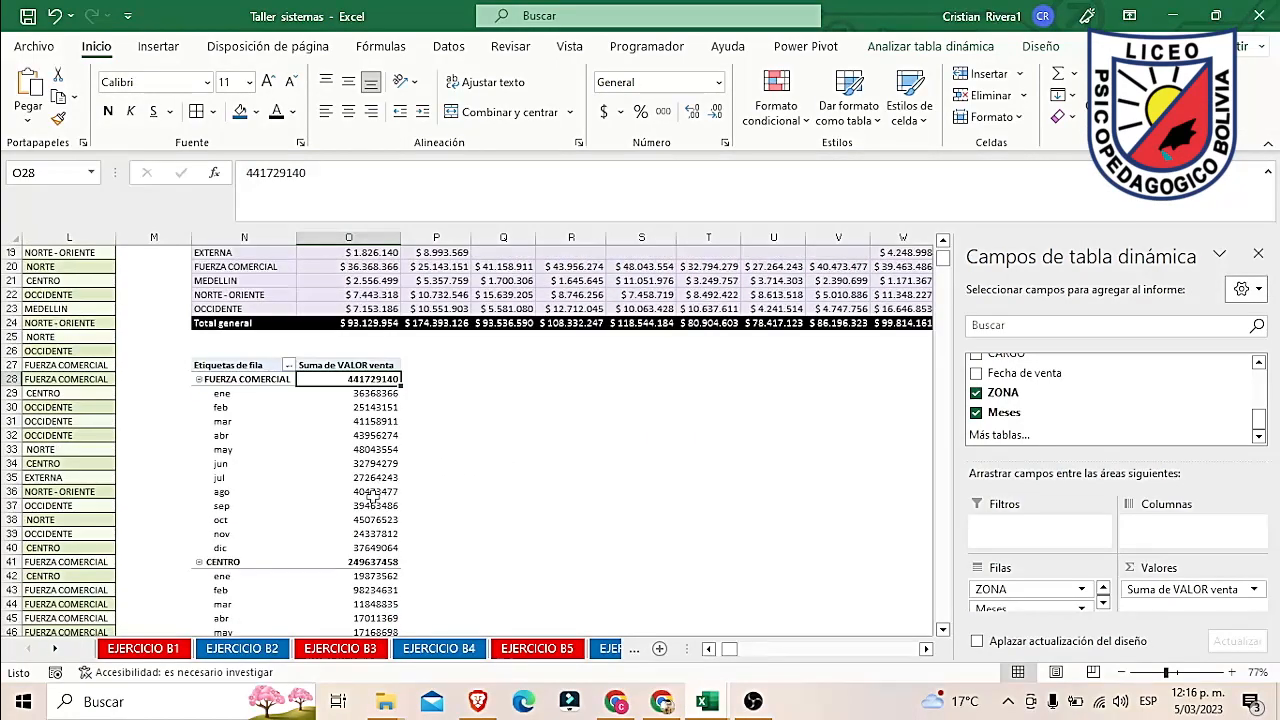
Step: Apply the largest-to-smallest sort again from the CENTRO zone's total
{"action": "scroll", "coordinate": [411, 541], "scroll_direction": "down", "scroll_amount": 4}
{"action": "scroll", "coordinate": [330, 406], "scroll_direction": "up", "scroll_amount": 2}
{"action": "left_click", "coordinate": [345, 351]}
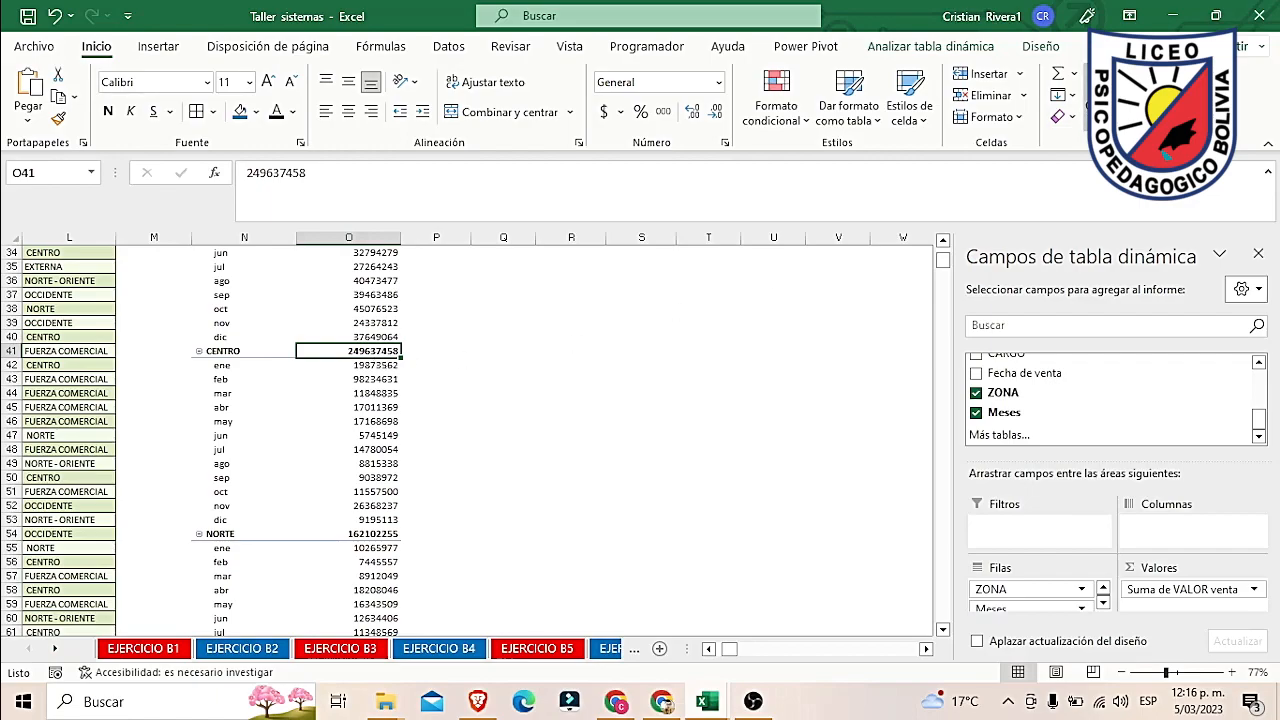
{"action": "left_click", "coordinate": [1083, 118]}
{"action": "left_click", "coordinate": [1165, 173]}
{"action": "scroll", "coordinate": [413, 504], "scroll_direction": "up", "scroll_amount": 6}
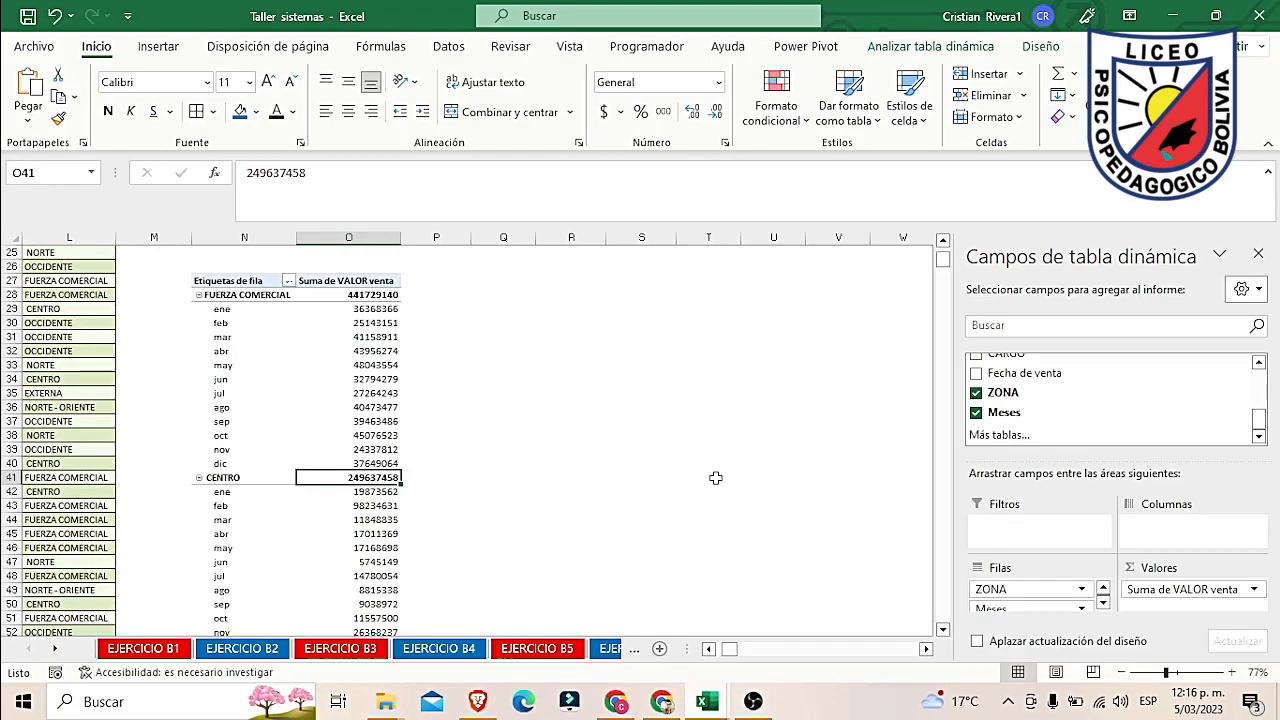
{"action": "left_click", "coordinate": [248, 435]}
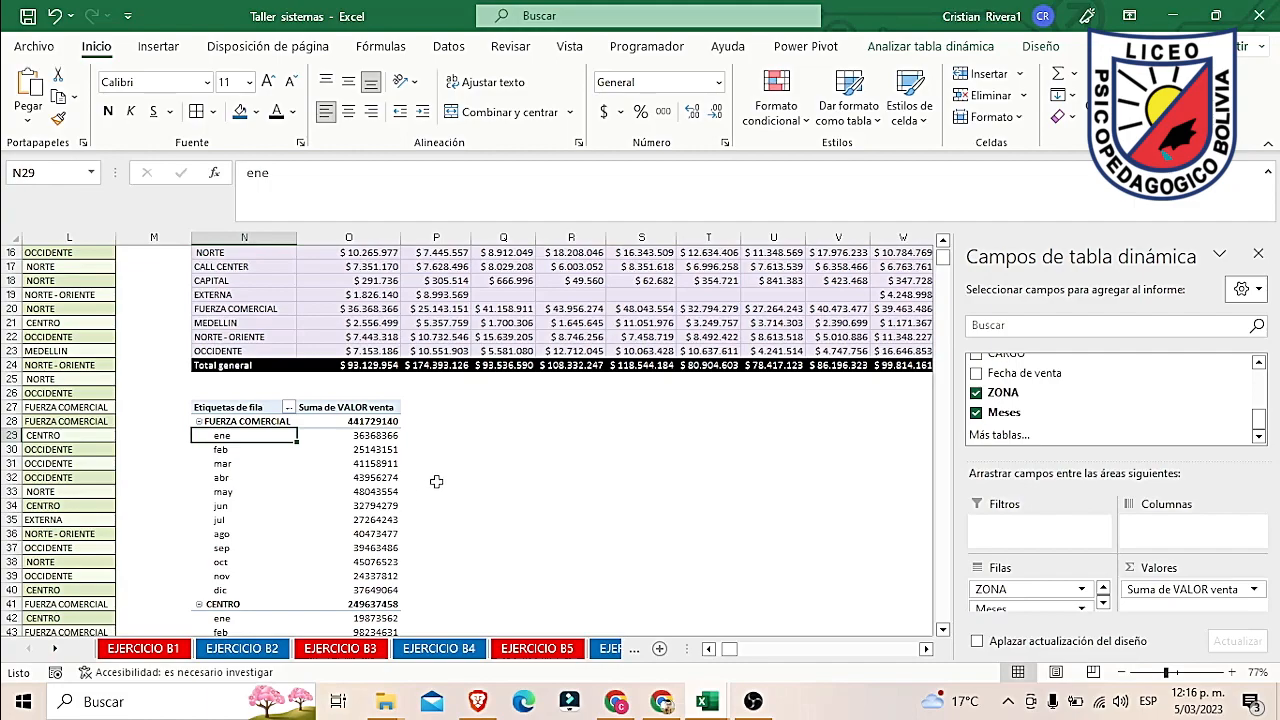
{"action": "left_click", "coordinate": [373, 410]}
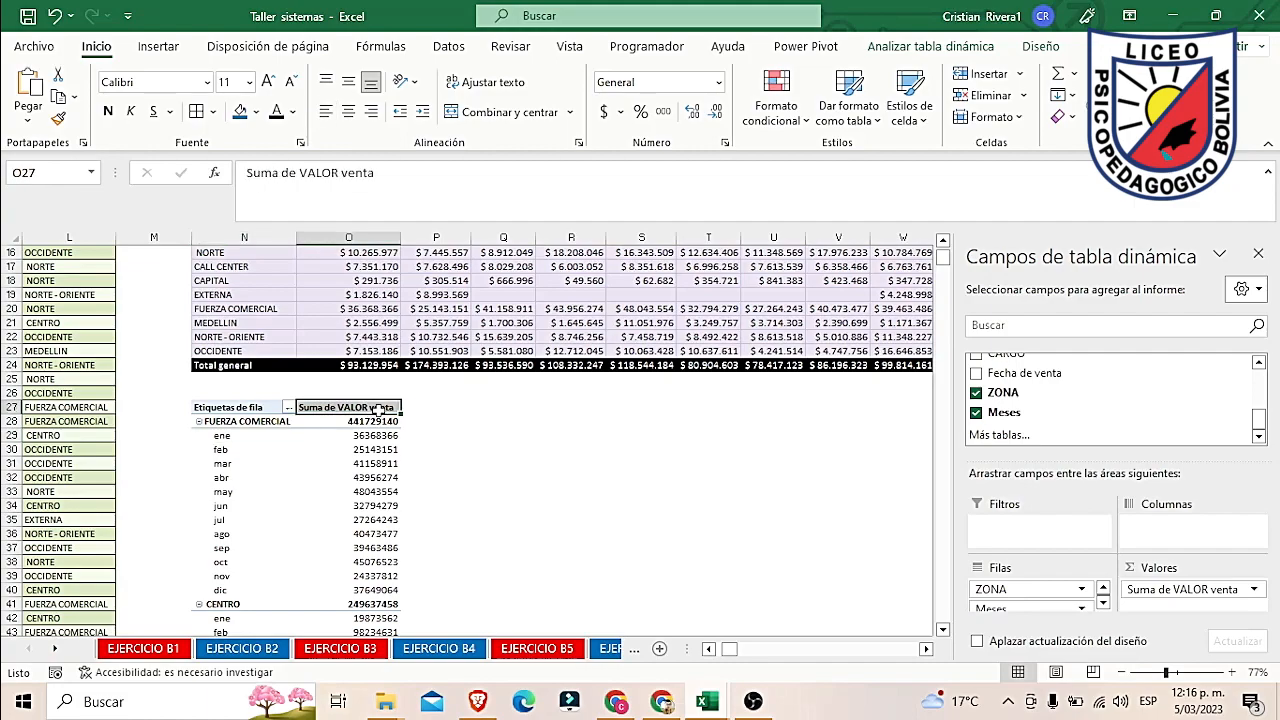
Step: Open the sheet EJERCICIO B8
{"action": "left_click", "coordinate": [636, 654]}
{"action": "left_click", "coordinate": [603, 652]}
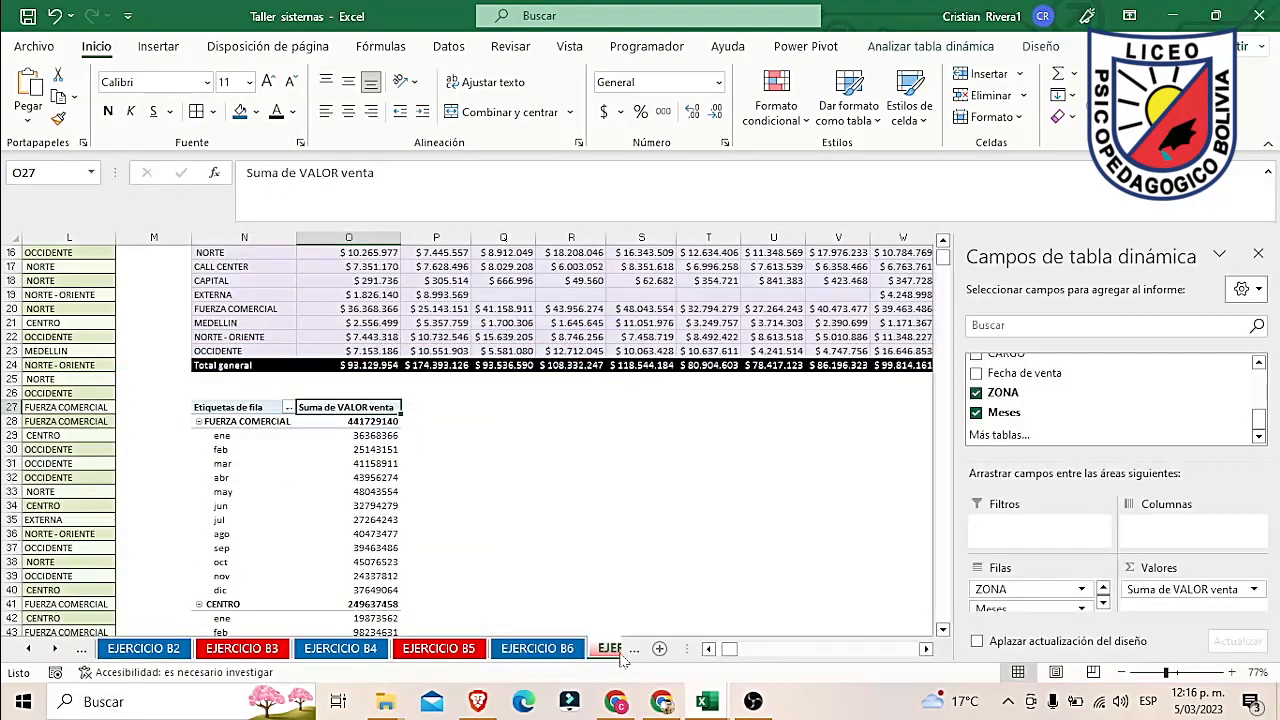
{"action": "left_click", "coordinate": [633, 654]}
{"action": "left_click", "coordinate": [590, 650]}
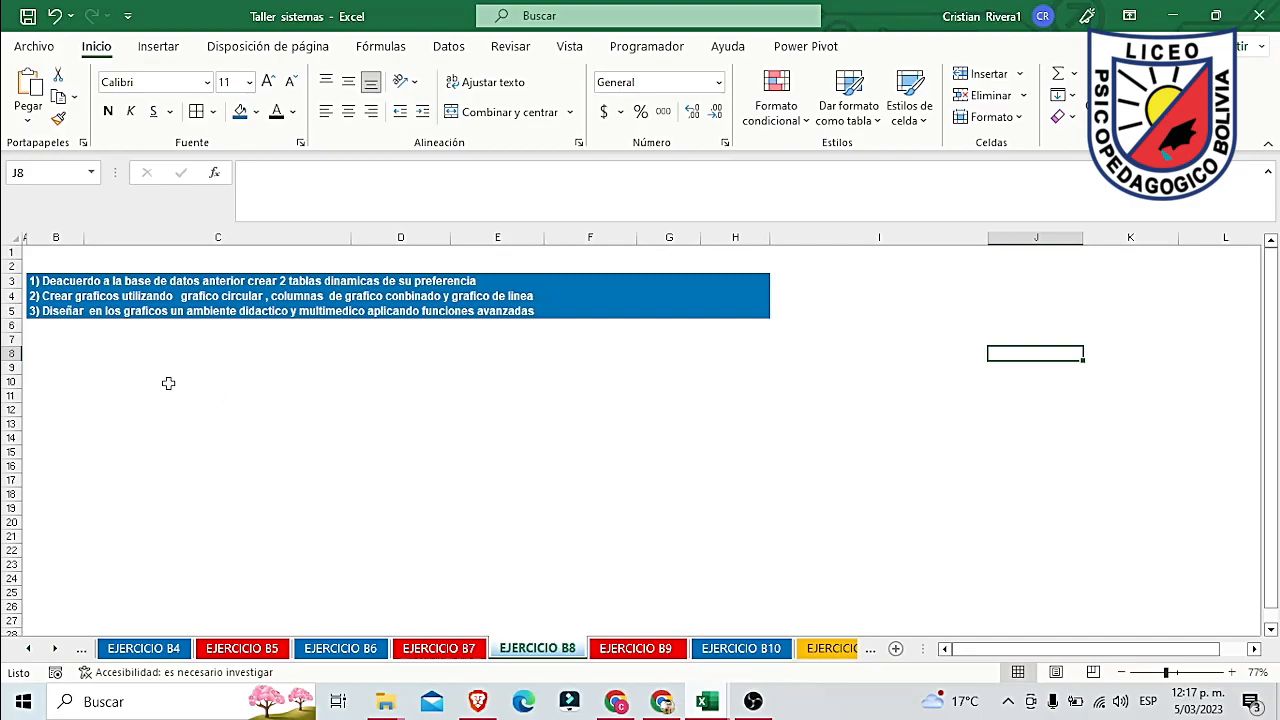
Step: Insert a pivot table from the table base in the existing sheet EJERCICIO B8 at cell C10
{"action": "left_click", "coordinate": [177, 389]}
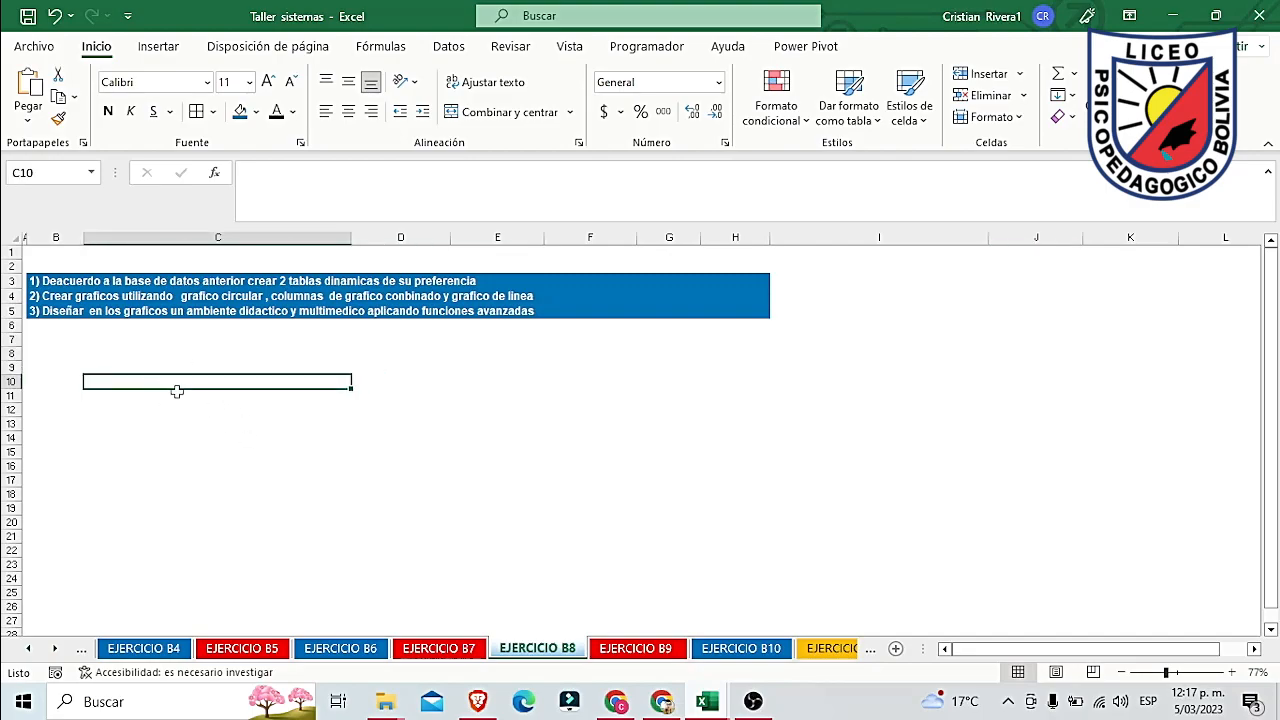
{"action": "left_click", "coordinate": [158, 46]}
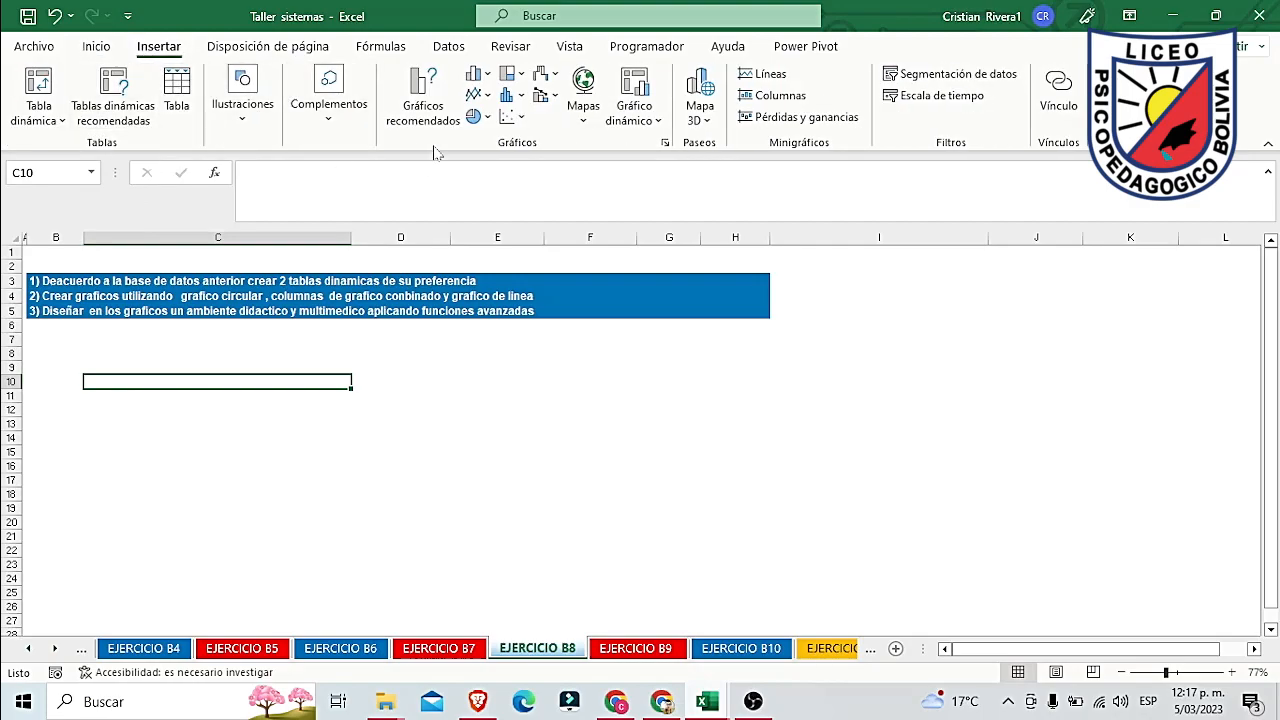
{"action": "left_click", "coordinate": [50, 120]}
{"action": "left_click", "coordinate": [60, 140]}
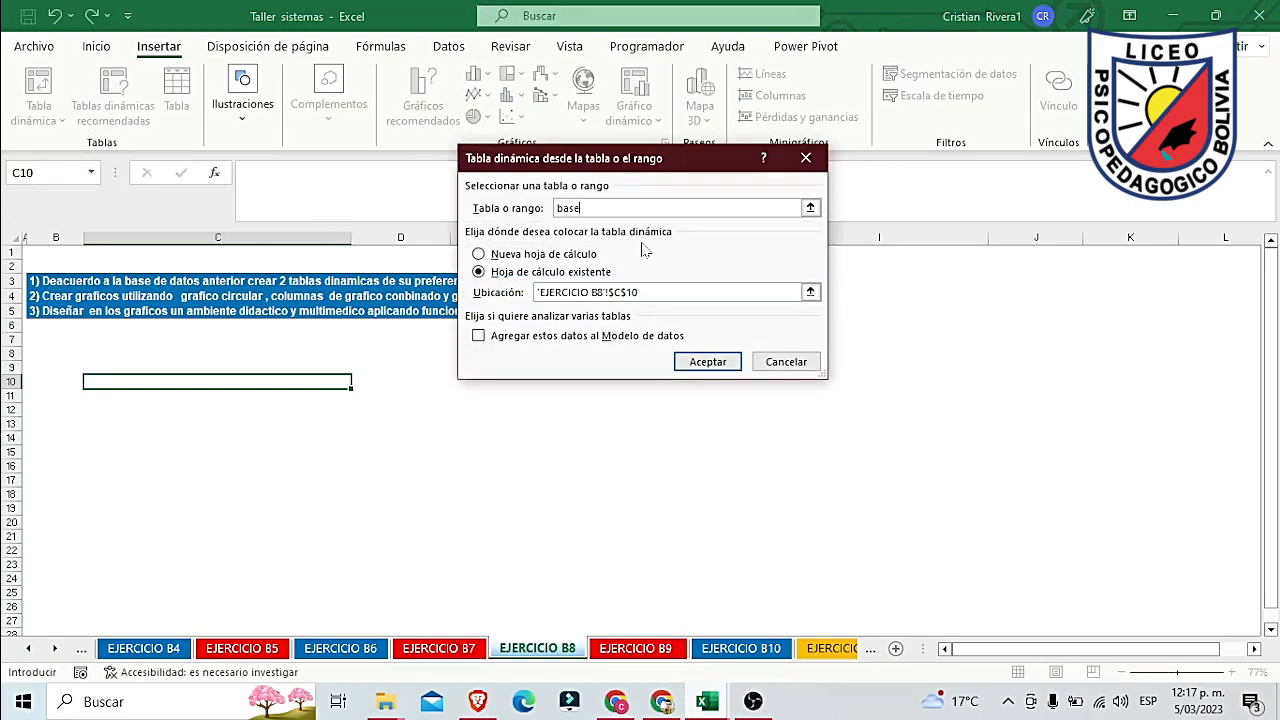
{"action": "left_click", "coordinate": [707, 362]}
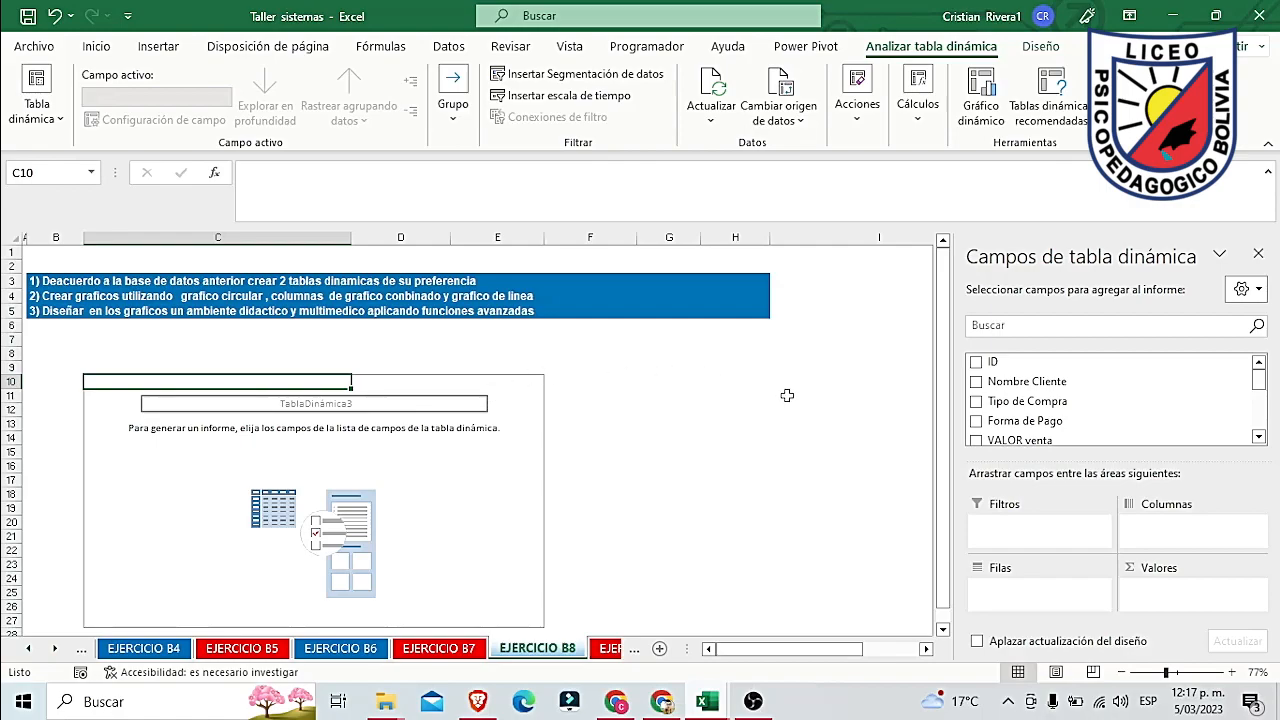
Step: Add the VALOR venta field to the values of the pivot table in EJERCICIO B8
{"action": "scroll", "coordinate": [1066, 400], "scroll_direction": "down", "scroll_amount": 5}
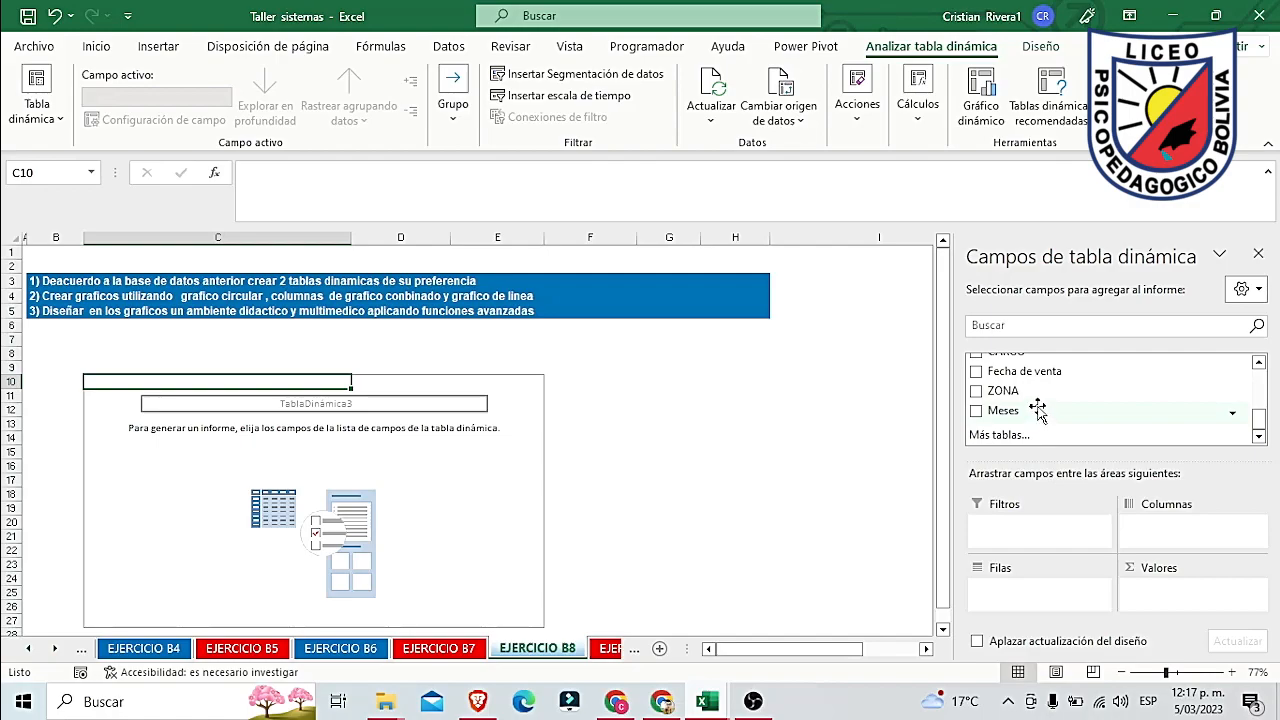
{"action": "scroll", "coordinate": [1038, 410], "scroll_direction": "up", "scroll_amount": 2}
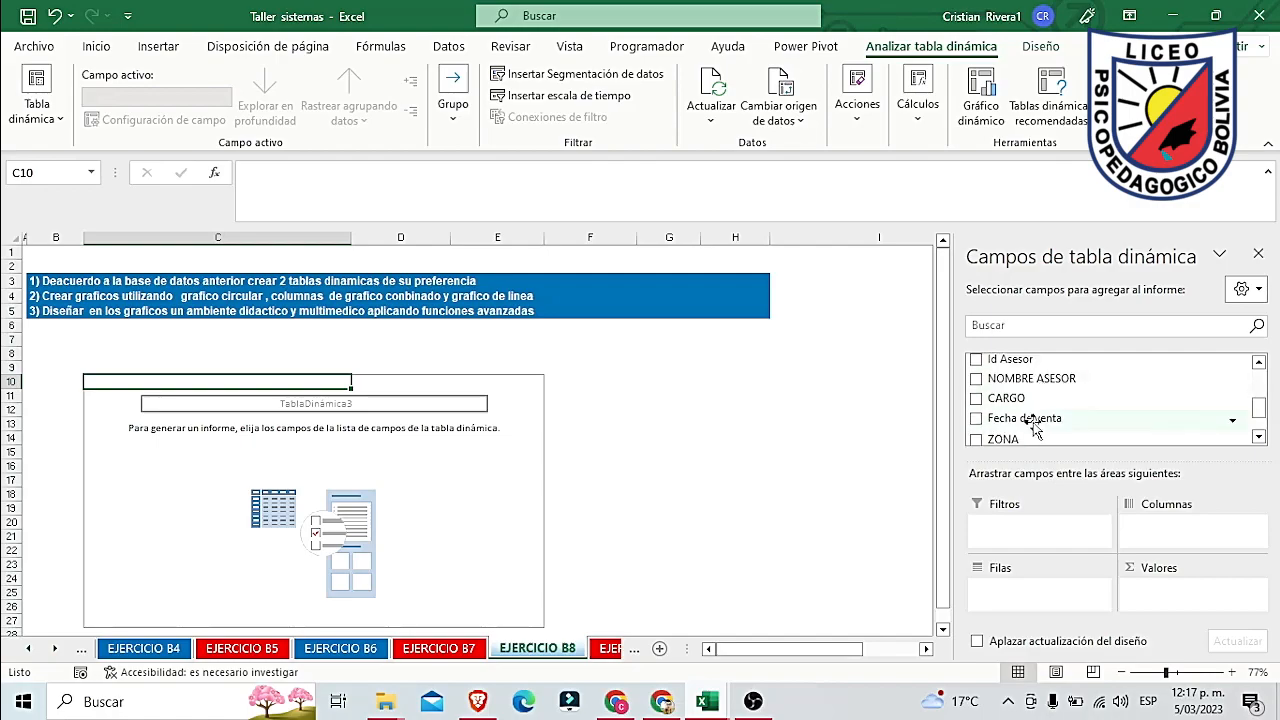
{"action": "scroll", "coordinate": [1040, 415], "scroll_direction": "up", "scroll_amount": 1}
{"action": "scroll", "coordinate": [1066, 390], "scroll_direction": "down", "scroll_amount": 1}
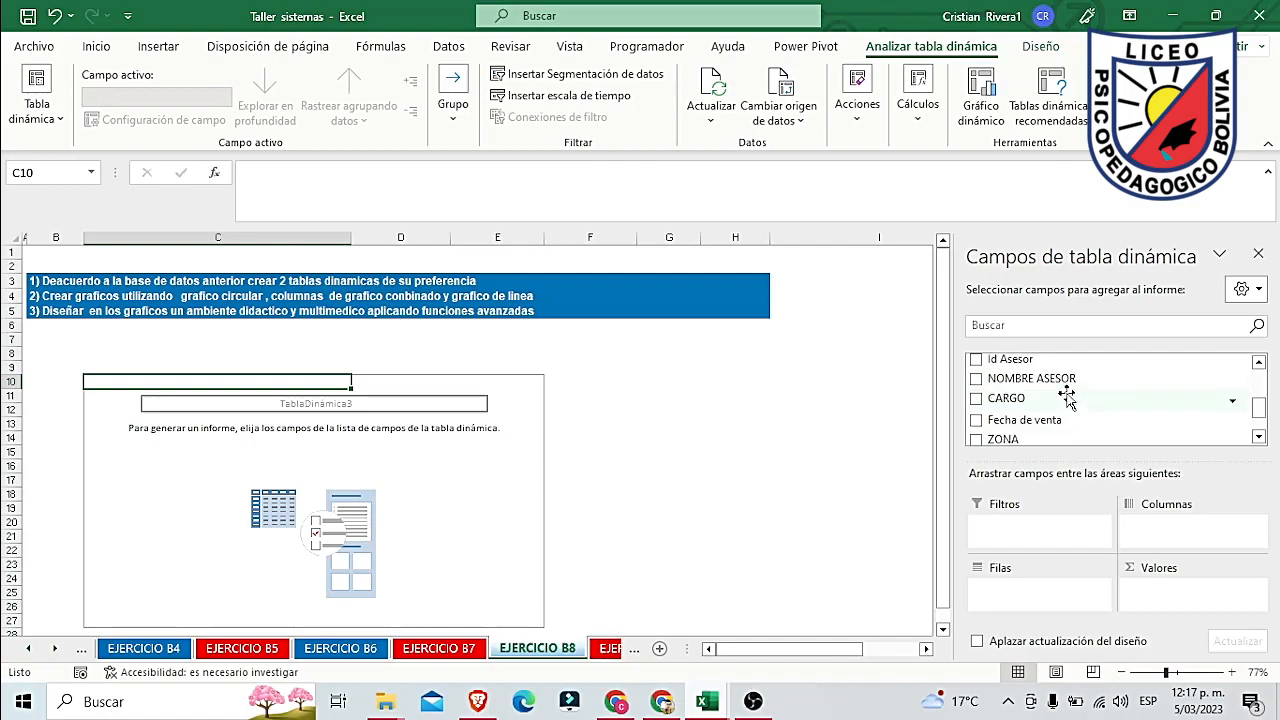
{"action": "scroll", "coordinate": [1063, 400], "scroll_direction": "down", "scroll_amount": 1}
{"action": "scroll", "coordinate": [1058, 405], "scroll_direction": "up", "scroll_amount": 2}
{"action": "left_click_drag", "start_coordinate": [1066, 366], "coordinate": [1163, 585]}
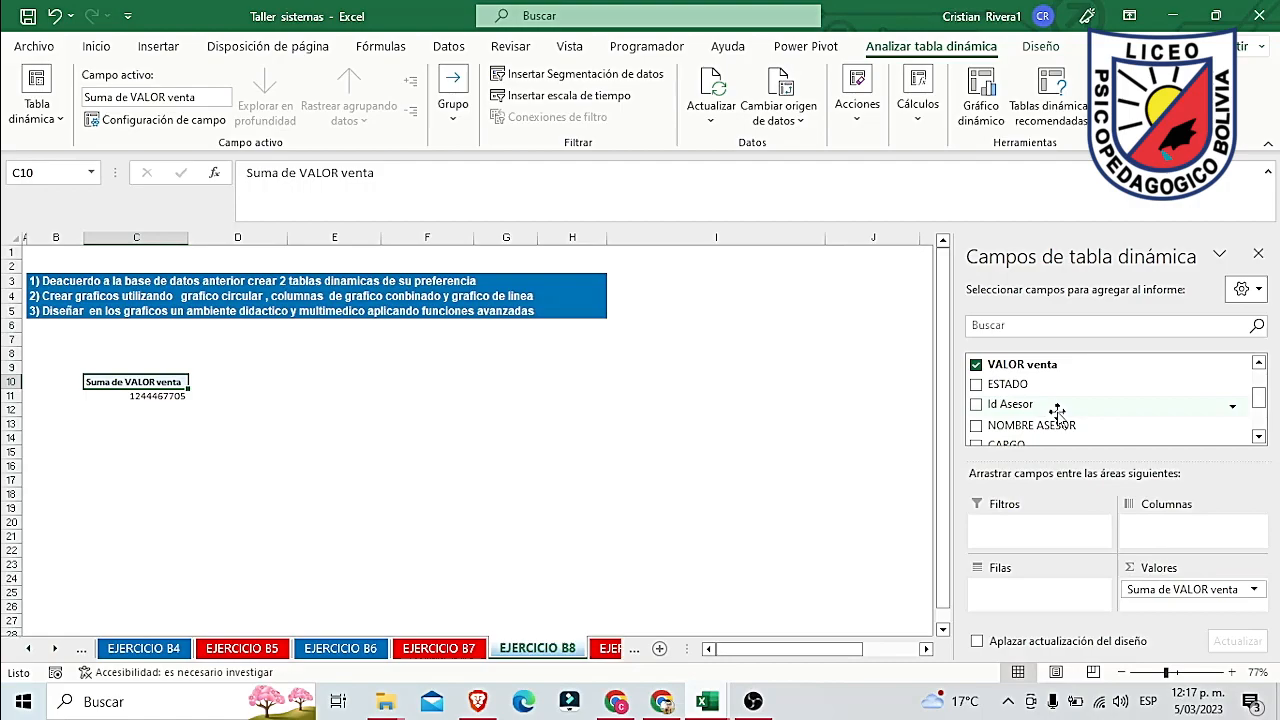
Step: Try Id Asesor as the row field of the pivot table and remove it again
{"action": "left_click_drag", "start_coordinate": [1046, 405], "coordinate": [1050, 598]}
{"action": "scroll", "coordinate": [620, 454], "scroll_direction": "down", "scroll_amount": 4}
{"action": "scroll", "coordinate": [620, 454], "scroll_direction": "up", "scroll_amount": 4}
{"action": "scroll", "coordinate": [1015, 412], "scroll_direction": "down", "scroll_amount": 1}
{"action": "left_click_drag", "start_coordinate": [1030, 590], "coordinate": [1055, 421]}
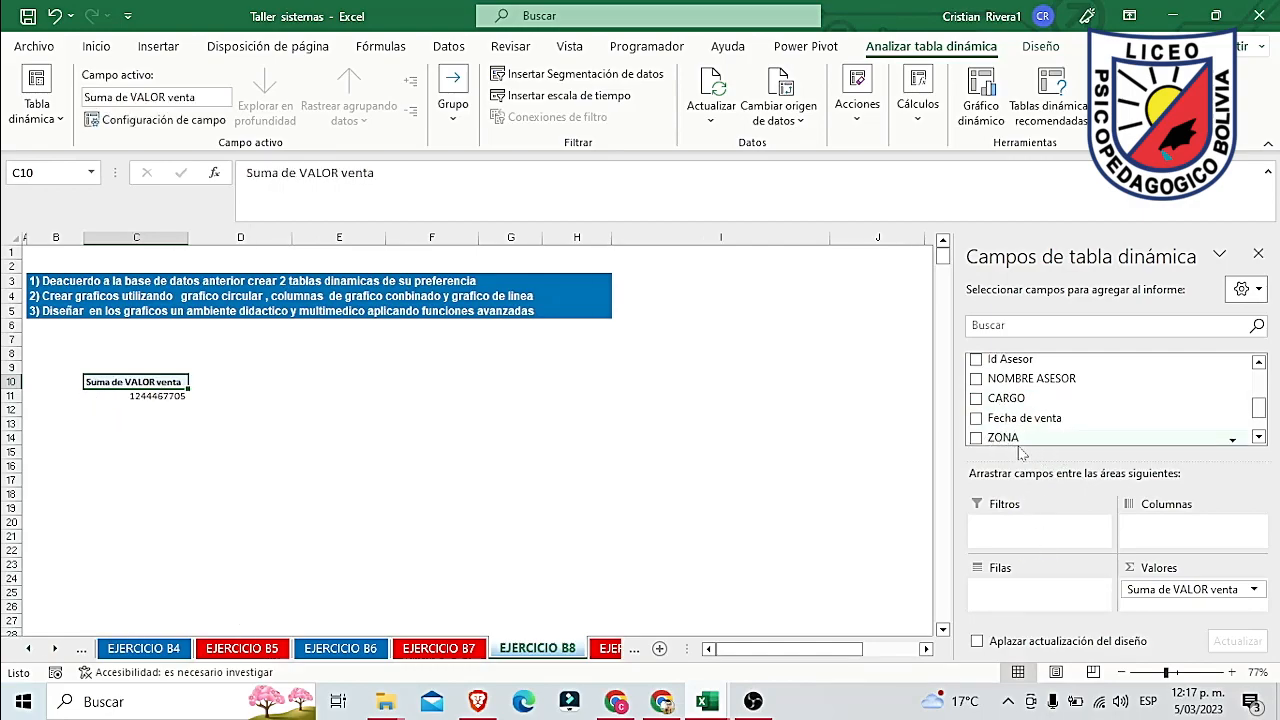
Step: Add the CARGO field to the rows of the pivot table
{"action": "left_click_drag", "start_coordinate": [1018, 398], "coordinate": [1003, 597]}
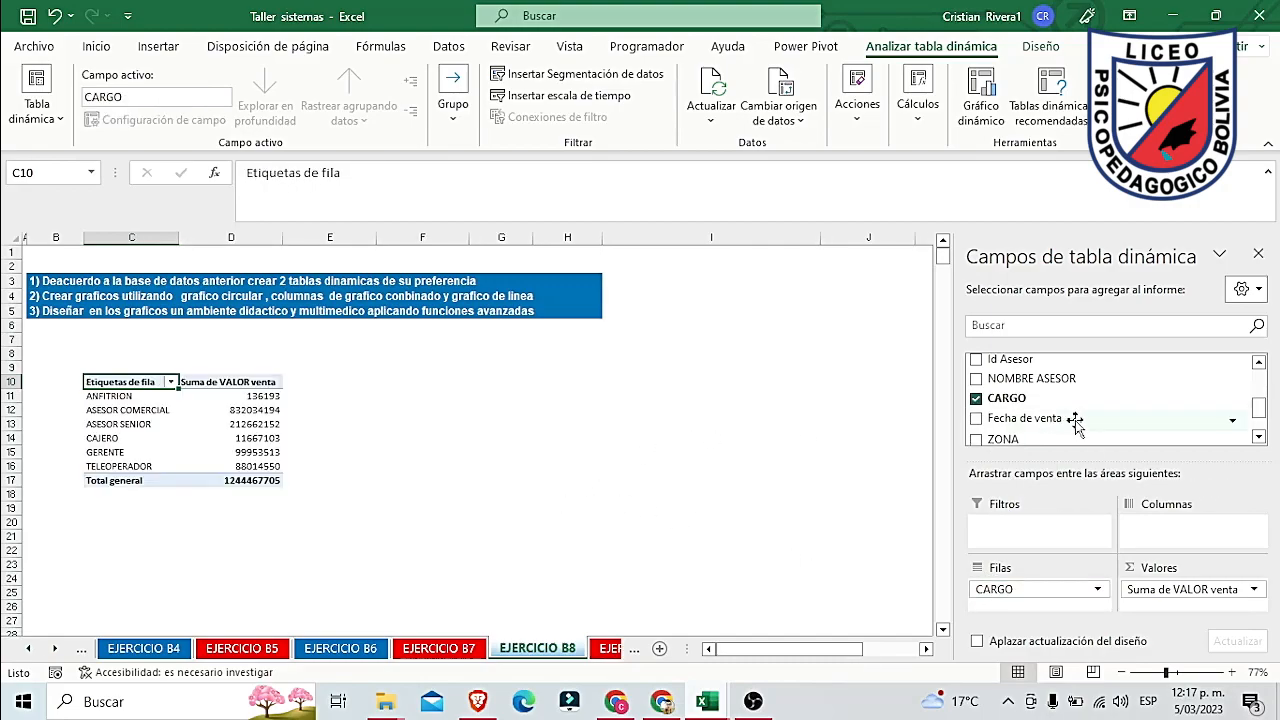
Step: Try ZONA as the column field of the pivot table and remove it again
{"action": "left_click_drag", "start_coordinate": [1003, 440], "coordinate": [1199, 527]}
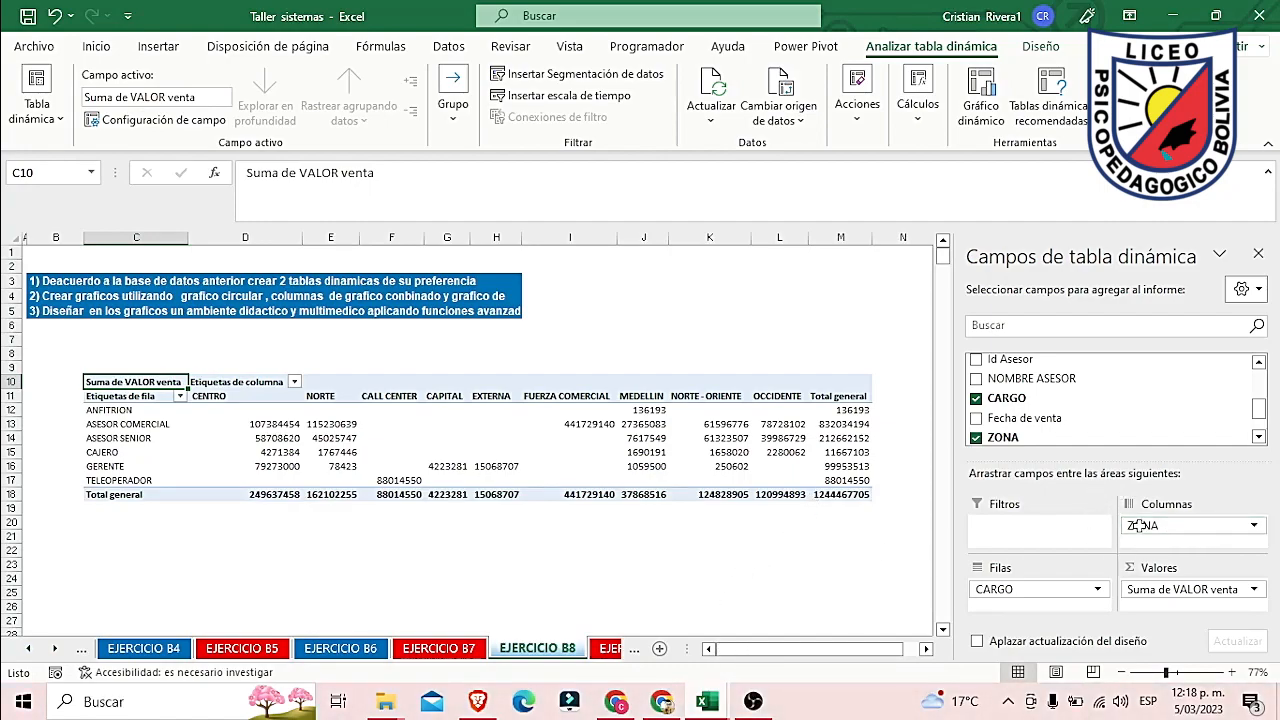
{"action": "left_click_drag", "start_coordinate": [1062, 437], "coordinate": [1082, 503]}
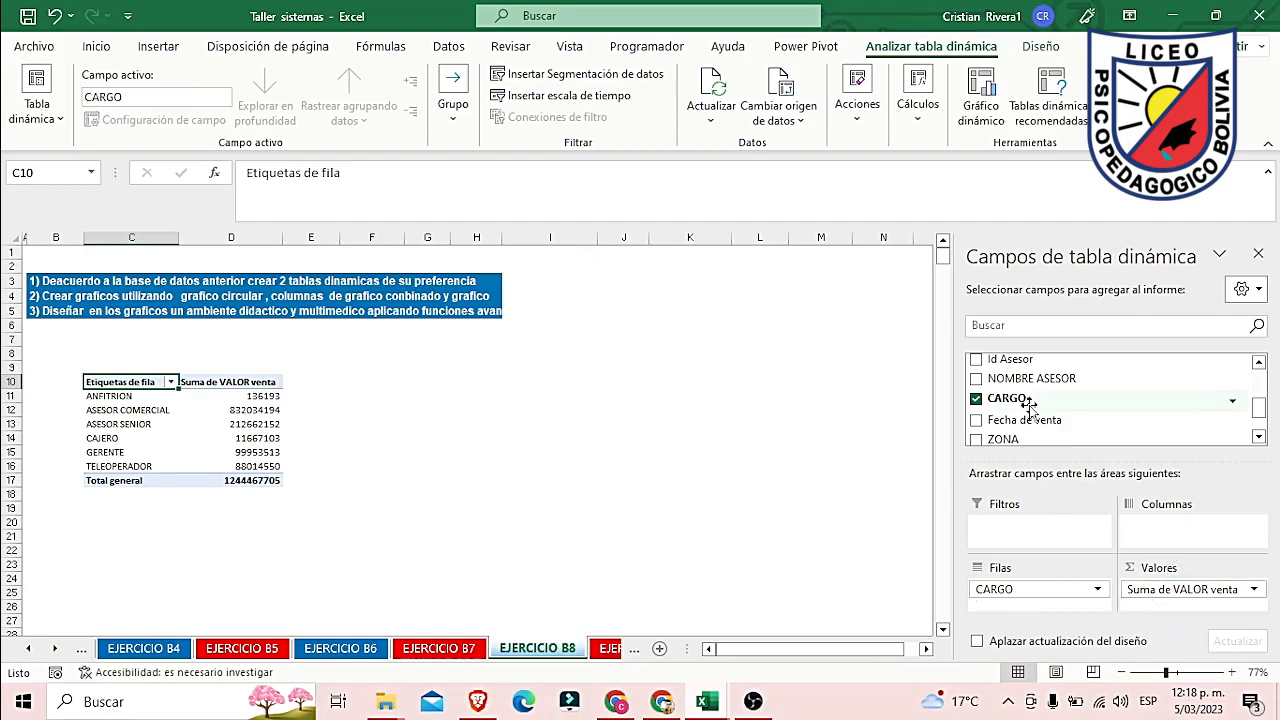
{"action": "left_click_drag", "start_coordinate": [1017, 437], "coordinate": [1103, 453]}
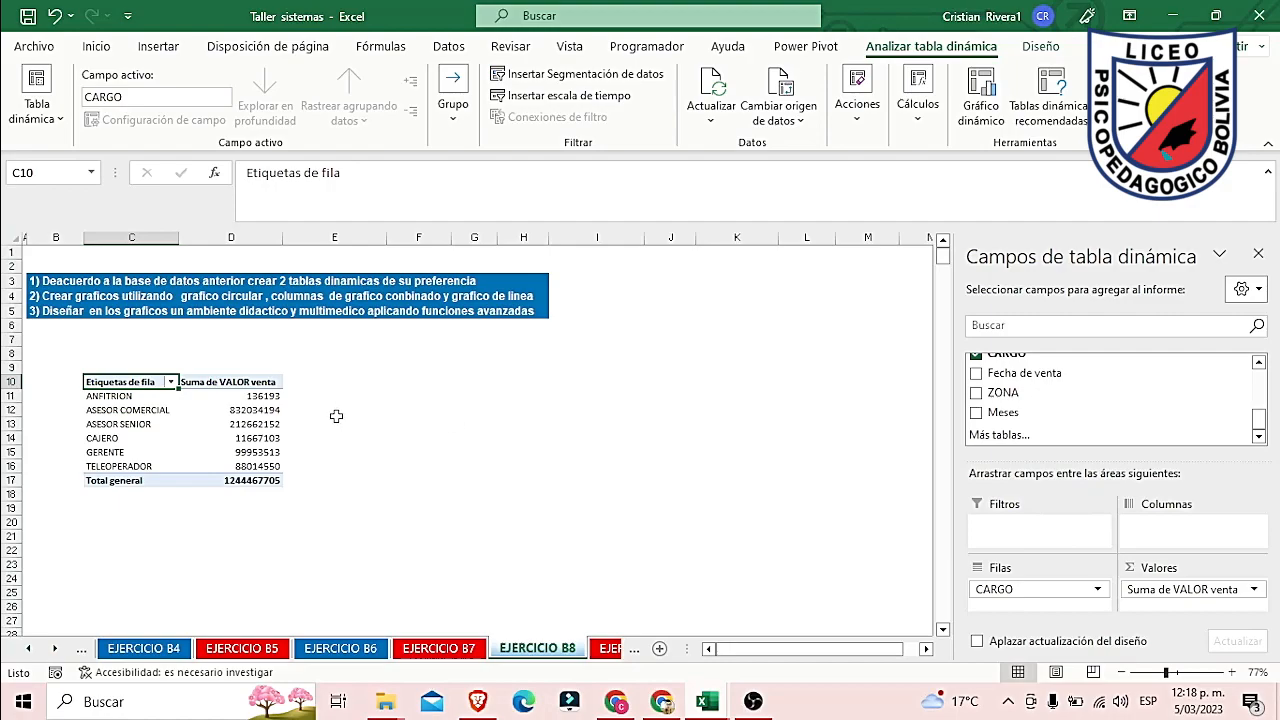
Step: Try to insert a recommended chart with the empty cell G9 selected
{"action": "left_click", "coordinate": [357, 384]}
{"action": "key", "text": "Up"}
{"action": "key", "text": "Right"}
{"action": "key", "text": "Right"}
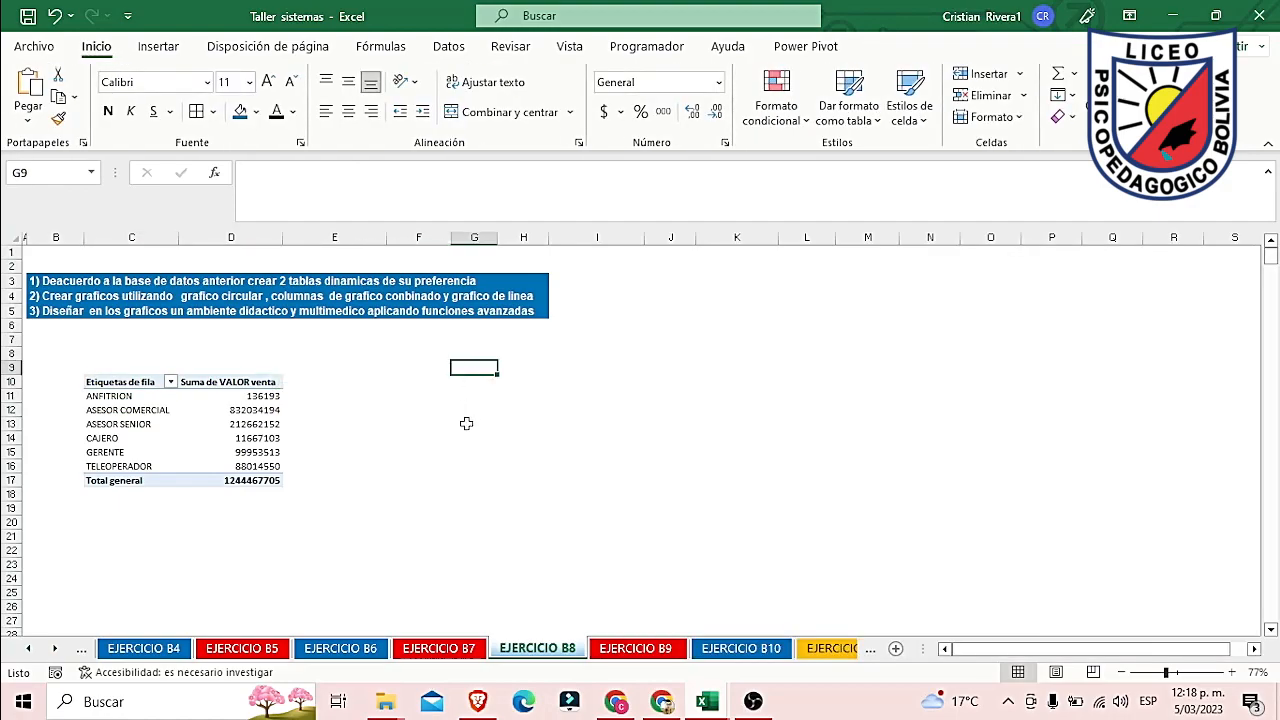
{"action": "left_click", "coordinate": [168, 52]}
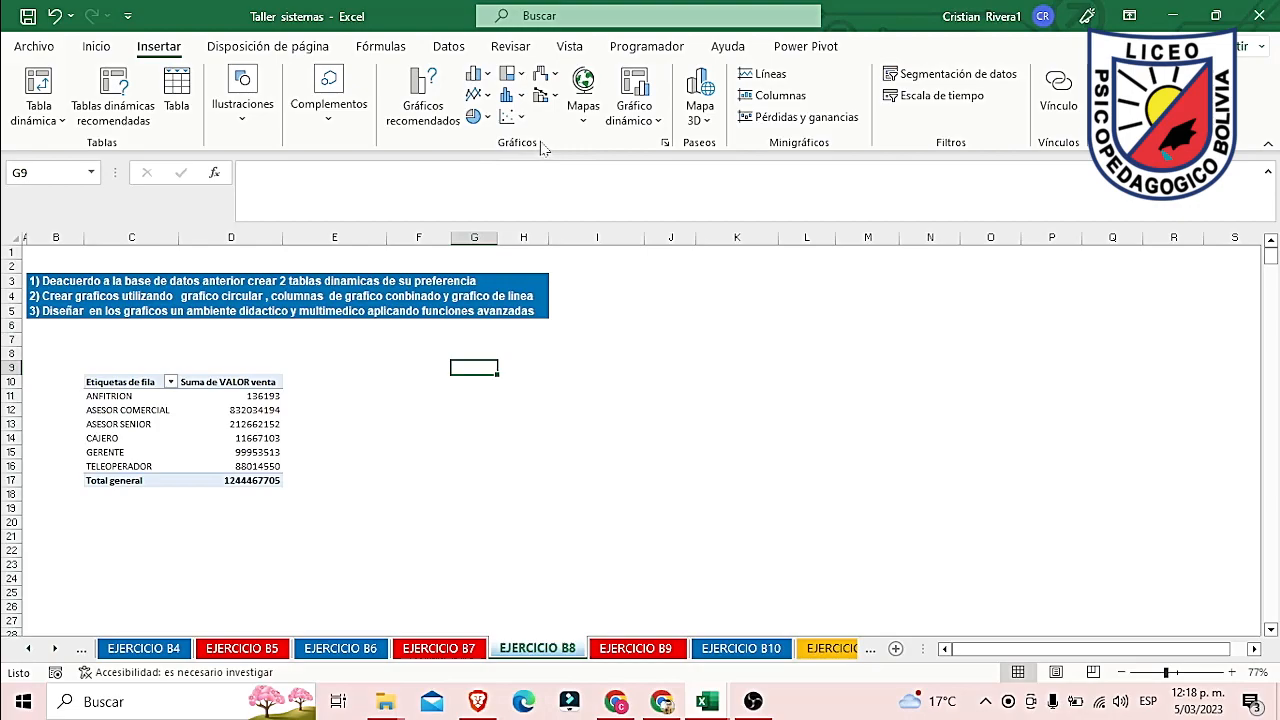
{"action": "left_click", "coordinate": [425, 112]}
{"action": "left_click", "coordinate": [644, 401]}
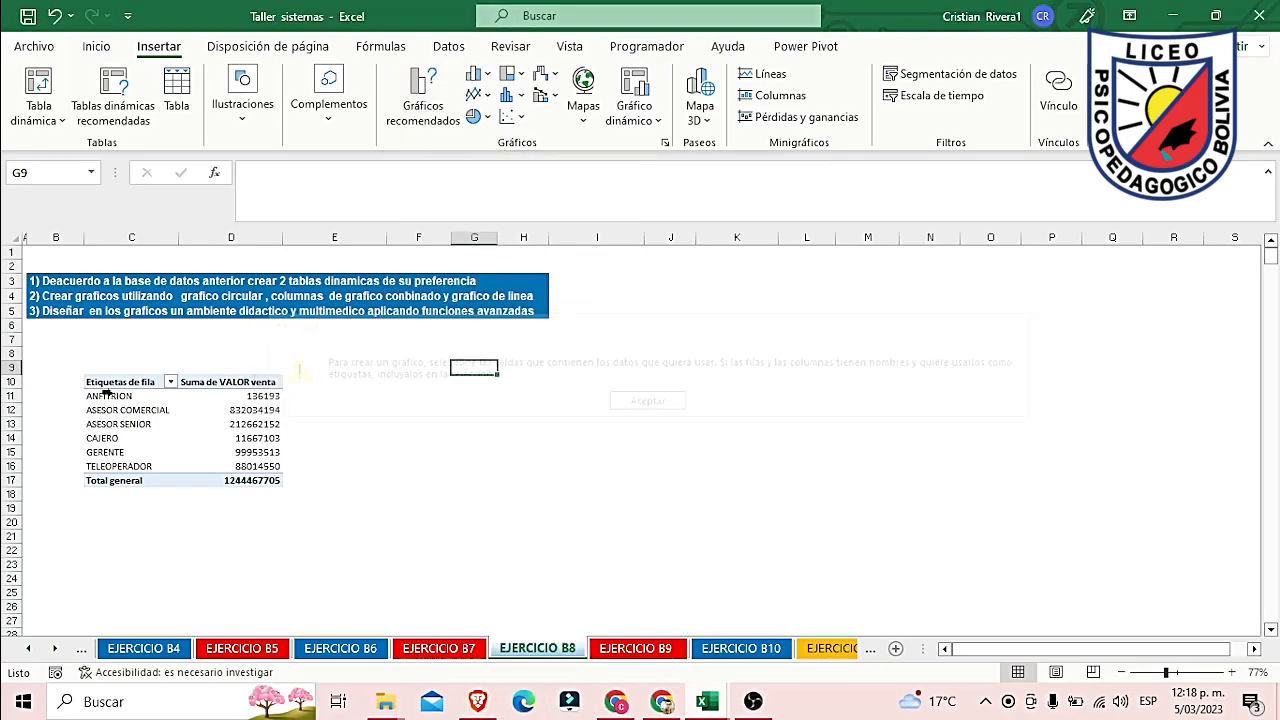
Step: Insert a doughnut (Anillos) chart based on the CARGO pivot table in C10:D17
{"action": "left_click_drag", "start_coordinate": [98, 385], "coordinate": [262, 482]}
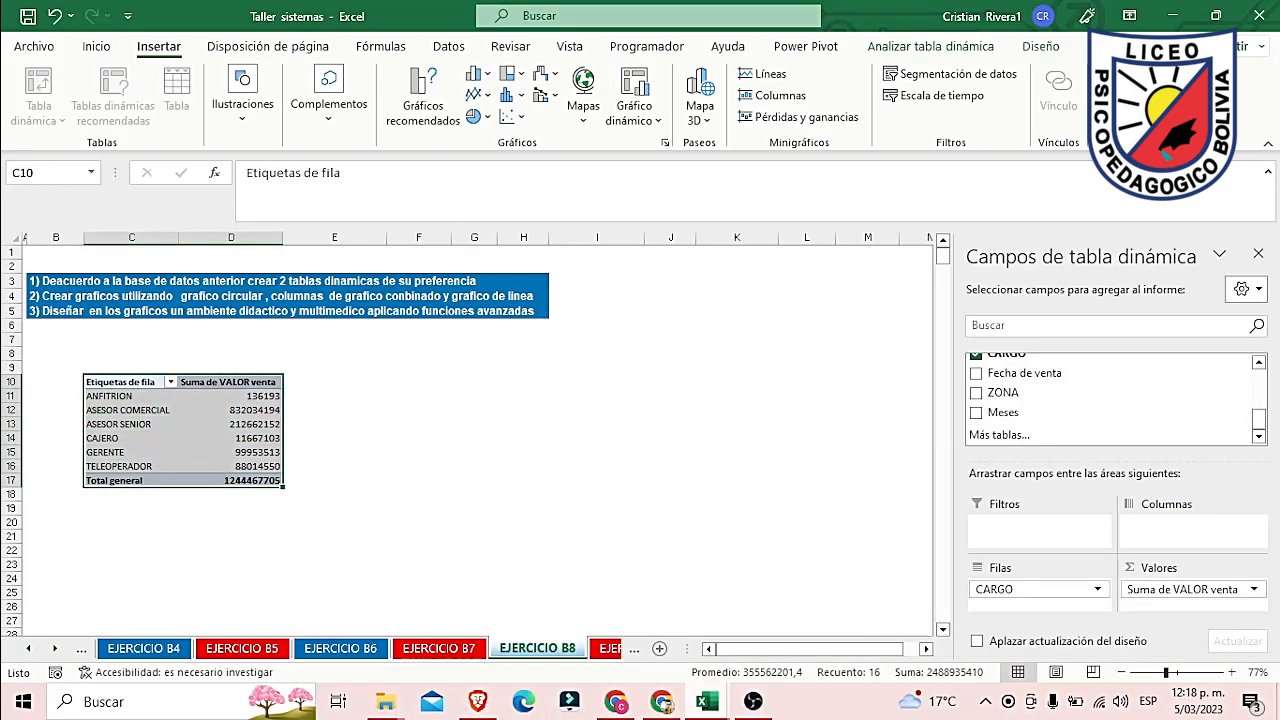
{"action": "left_click", "coordinate": [428, 118]}
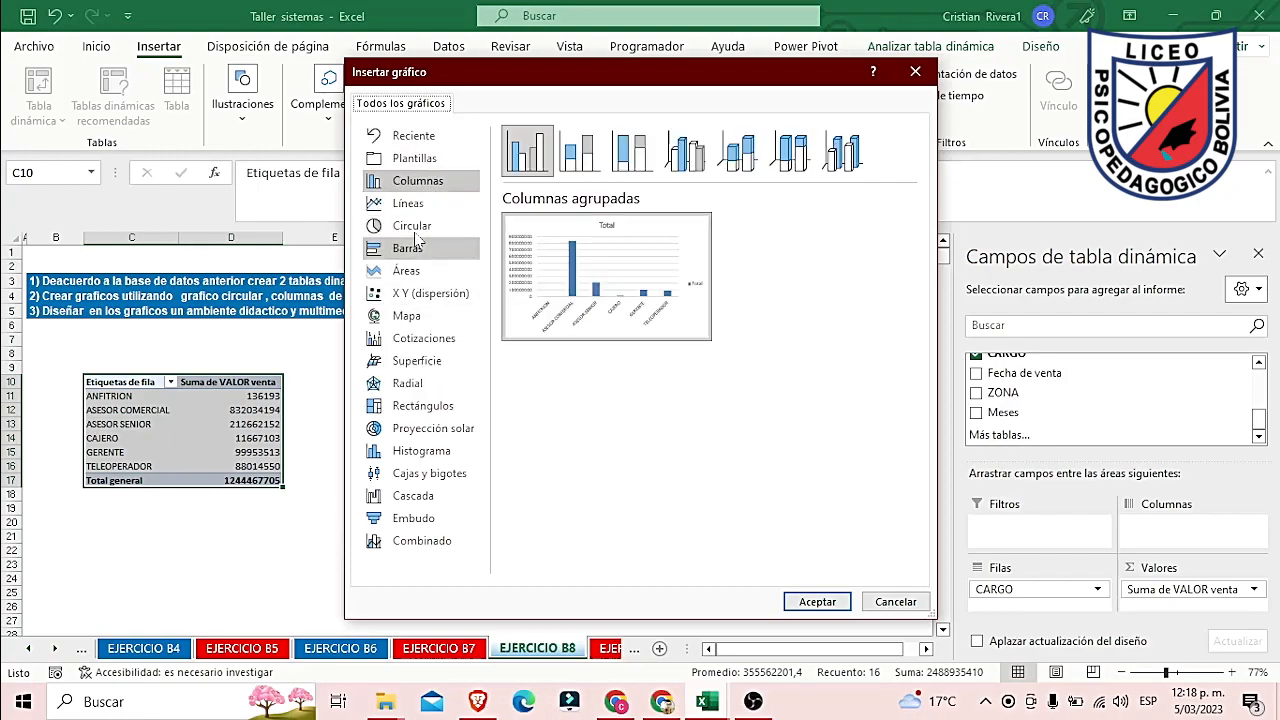
{"action": "left_click", "coordinate": [412, 224]}
{"action": "left_click", "coordinate": [416, 204]}
{"action": "mouse_move", "coordinate": [533, 330]}
{"action": "left_click", "coordinate": [412, 224]}
{"action": "mouse_move", "coordinate": [553, 263]}
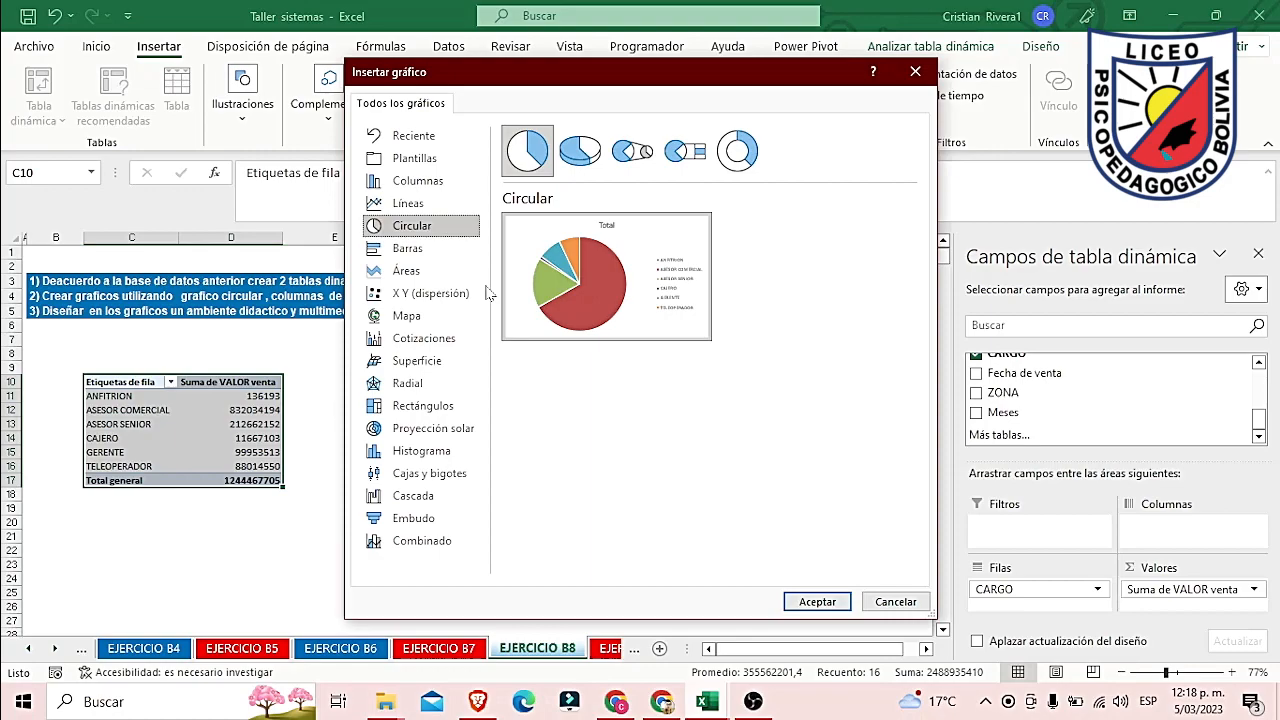
{"action": "left_click", "coordinate": [580, 151]}
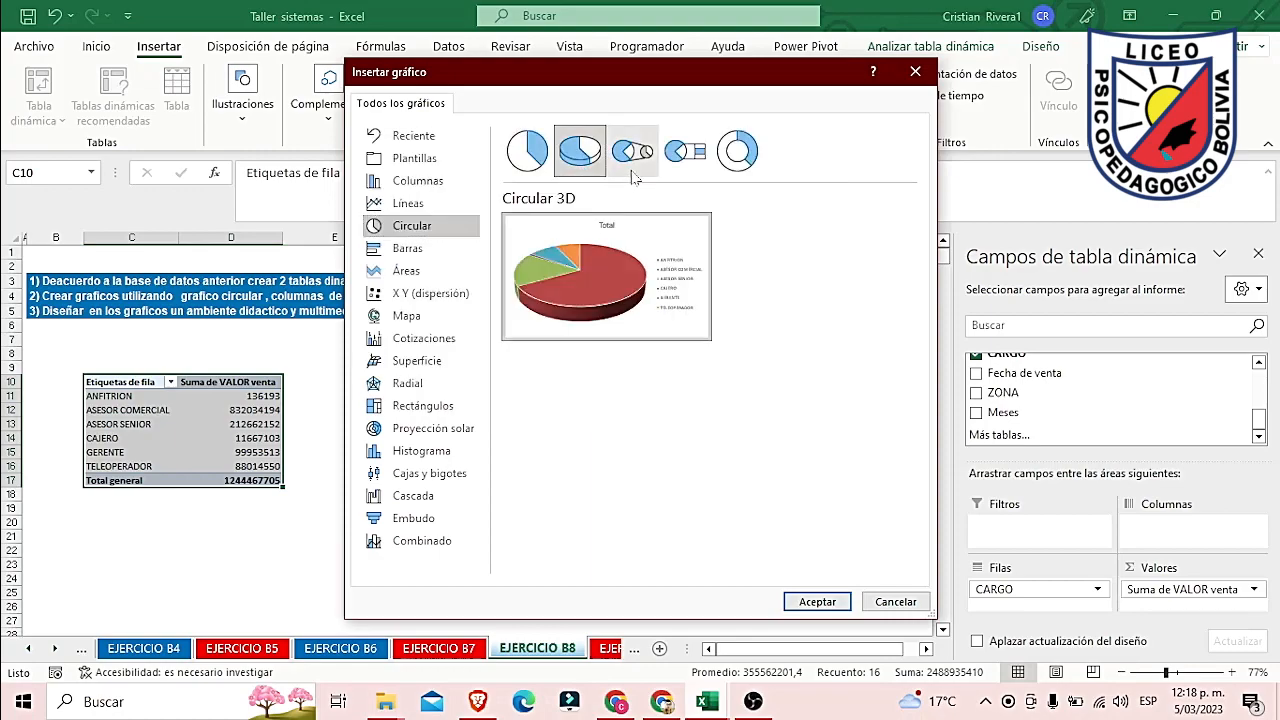
{"action": "left_click", "coordinate": [737, 151]}
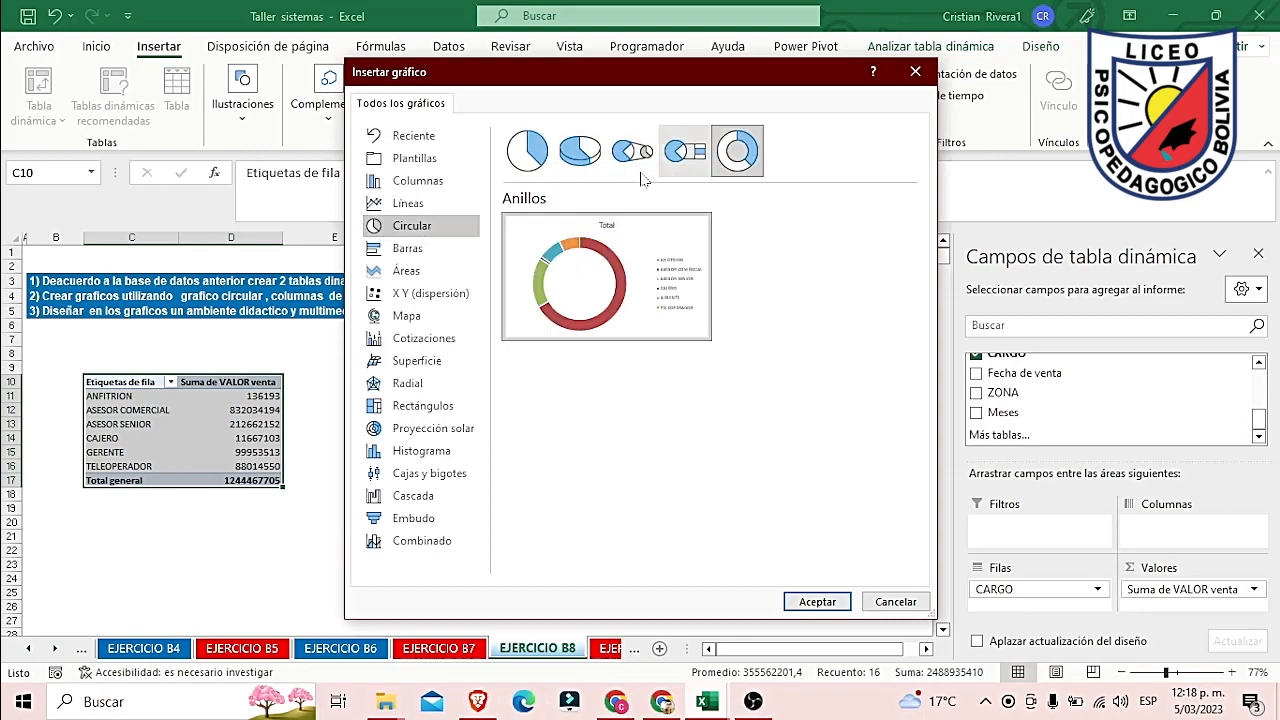
{"action": "mouse_move", "coordinate": [615, 303]}
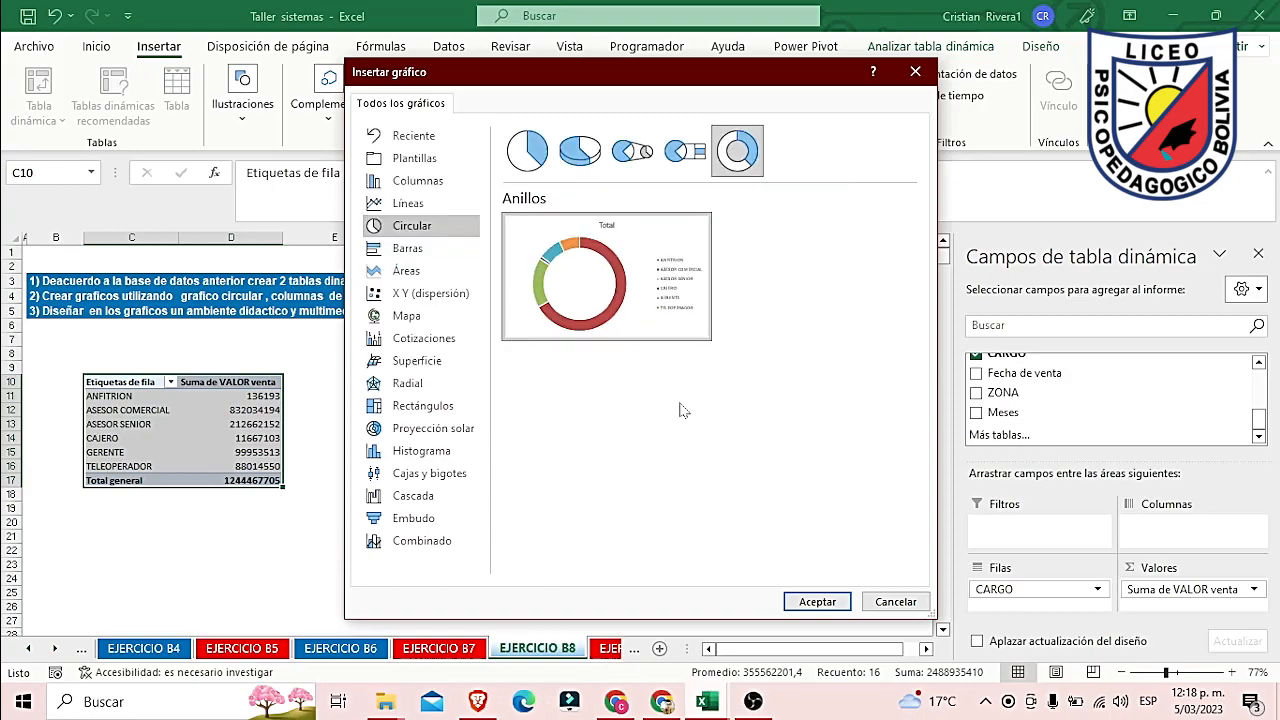
{"action": "left_click", "coordinate": [817, 601]}
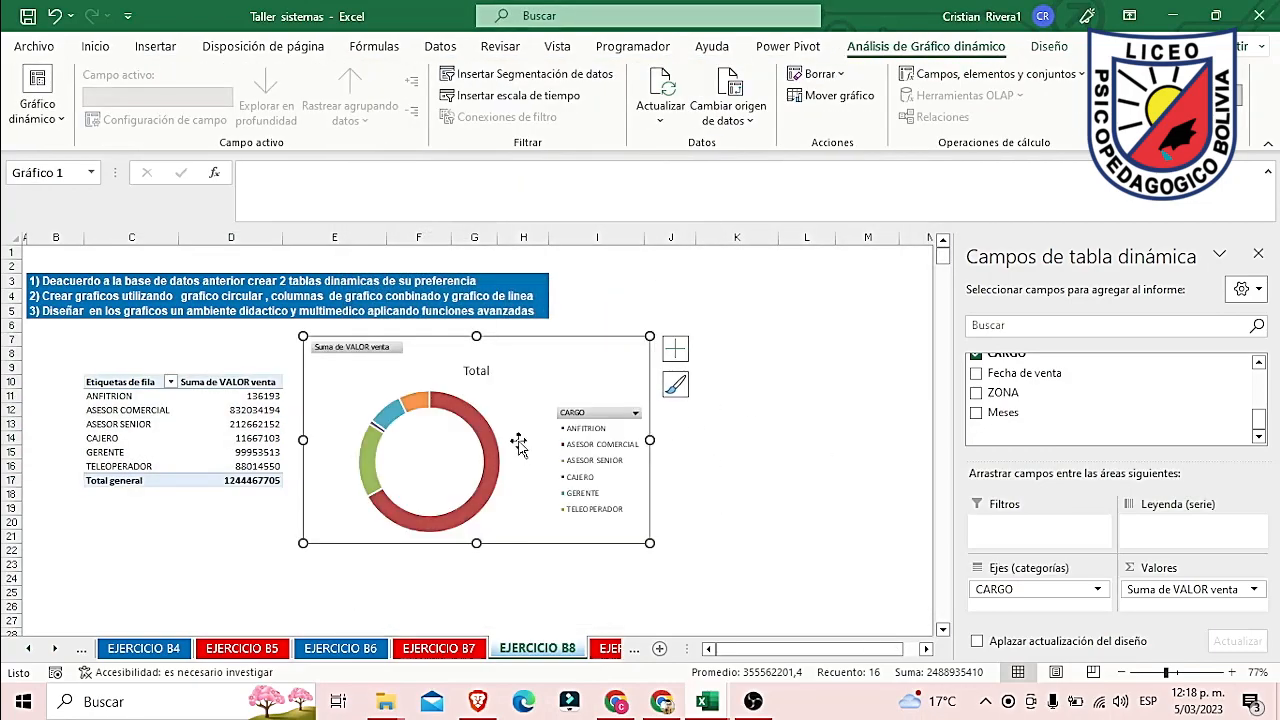
Step: Move the doughnut chart further away from the pivot table and hide all its field buttons
{"action": "scroll", "coordinate": [560, 440], "scroll_direction": "down", "scroll_amount": 2}
{"action": "mouse_move", "coordinate": [553, 286]}
{"action": "left_mouse_down"}
{"action": "mouse_move", "coordinate": [620, 318]}
{"action": "mouse_move", "coordinate": [634, 306]}
{"action": "mouse_move", "coordinate": [614, 306]}
{"action": "mouse_move", "coordinate": [624, 320]}
{"action": "left_mouse_up"}
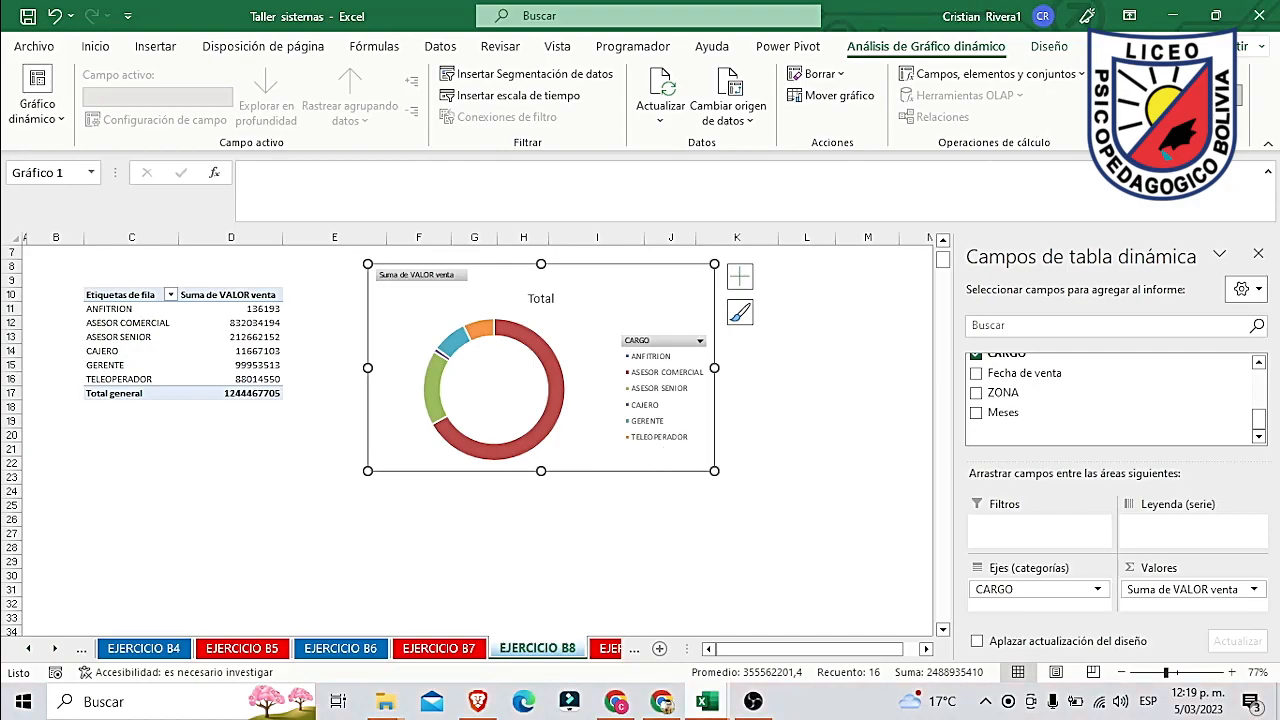
{"action": "left_click", "coordinate": [1165, 95]}
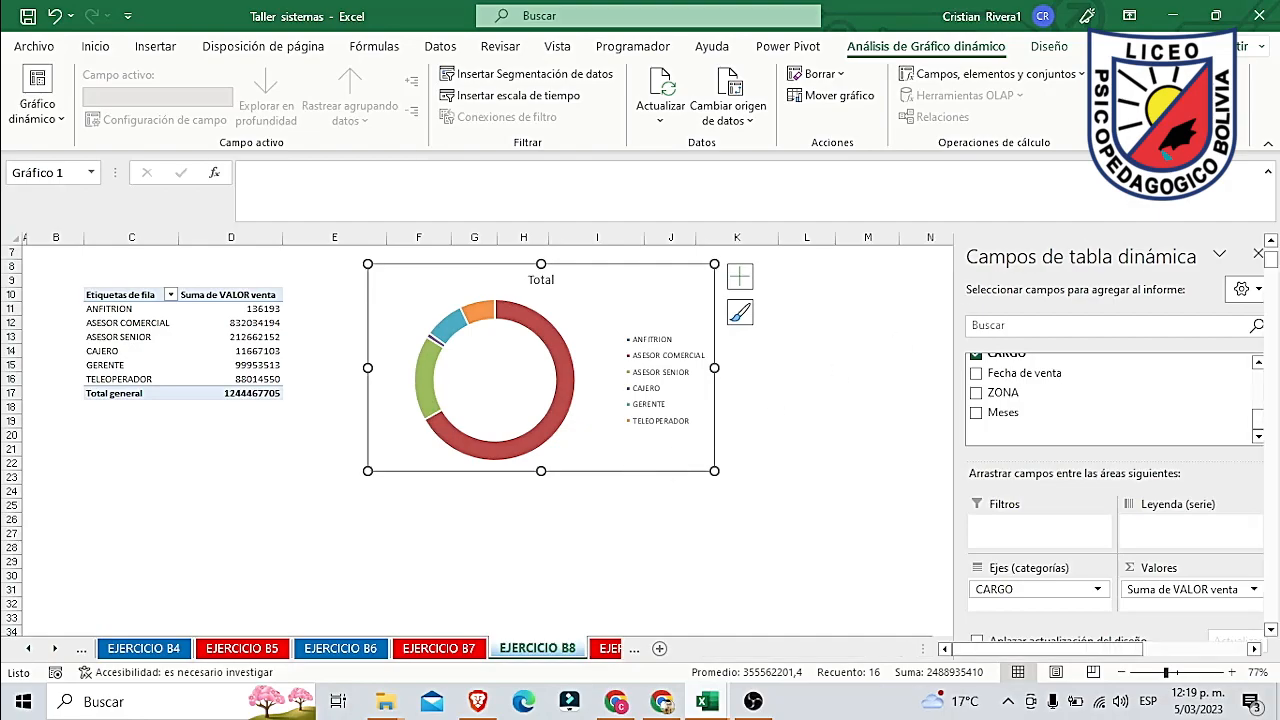
{"action": "left_click", "coordinate": [1118, 95]}
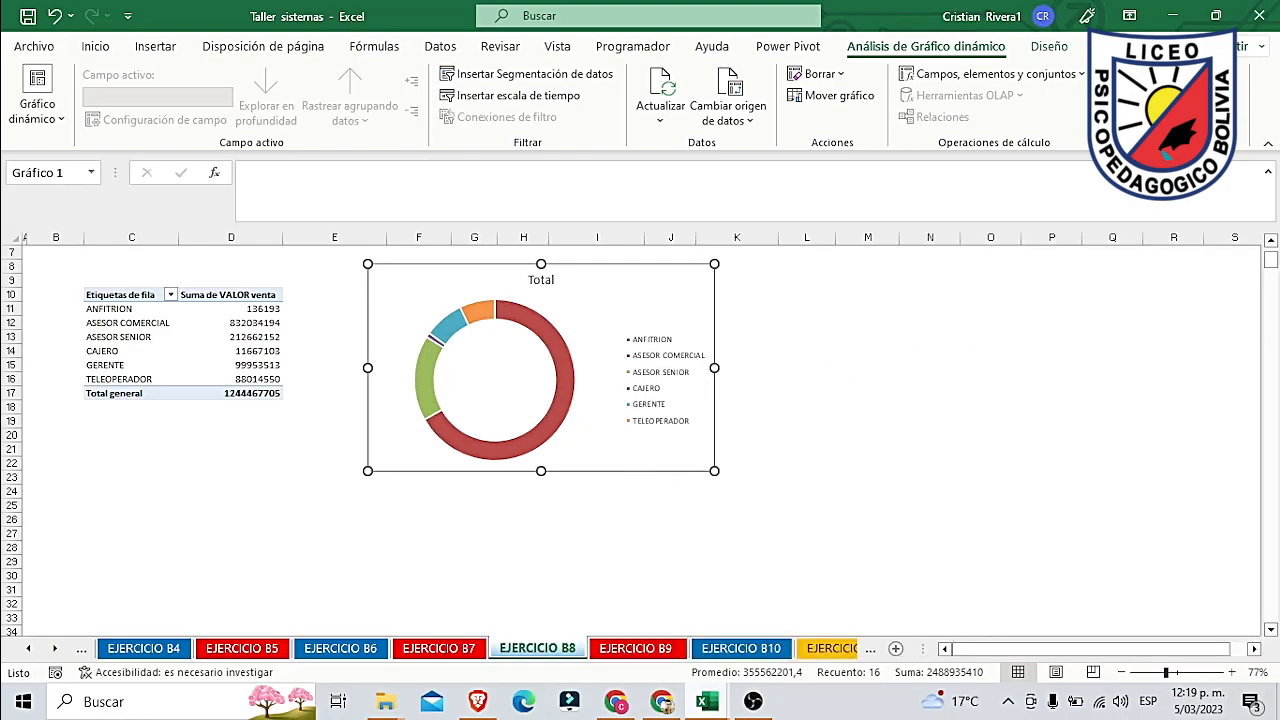
{"action": "left_click", "coordinate": [1118, 95]}
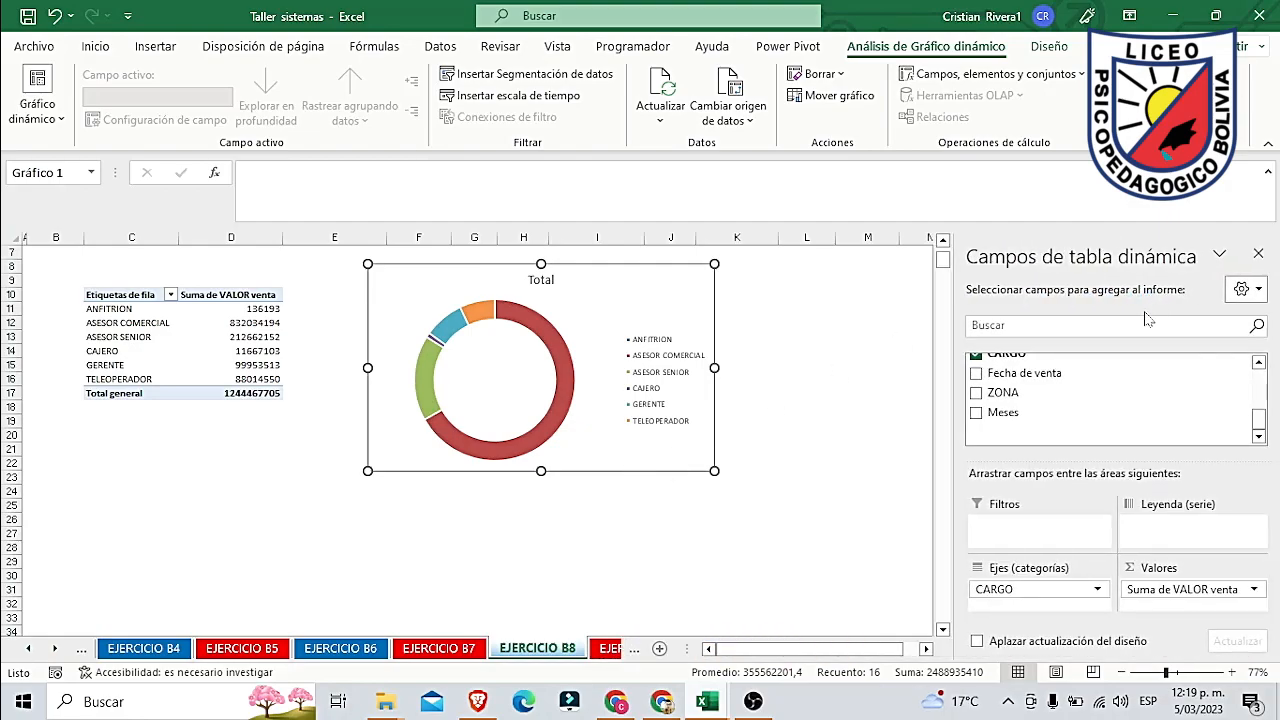
Step: Shift the whole doughnut chart slightly closer to the pivot table
{"action": "left_click", "coordinate": [568, 355]}
{"action": "key", "text": "Escape"}
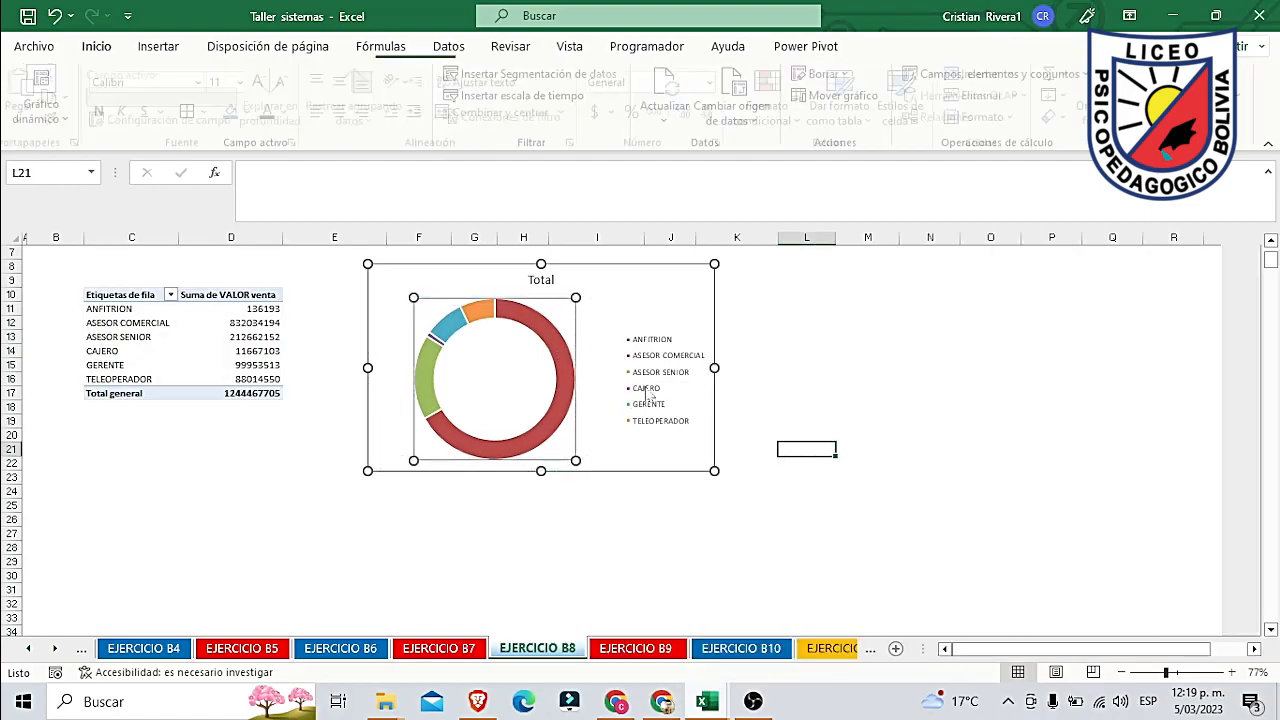
{"action": "left_click_drag", "start_coordinate": [657, 293], "coordinate": [634, 299]}
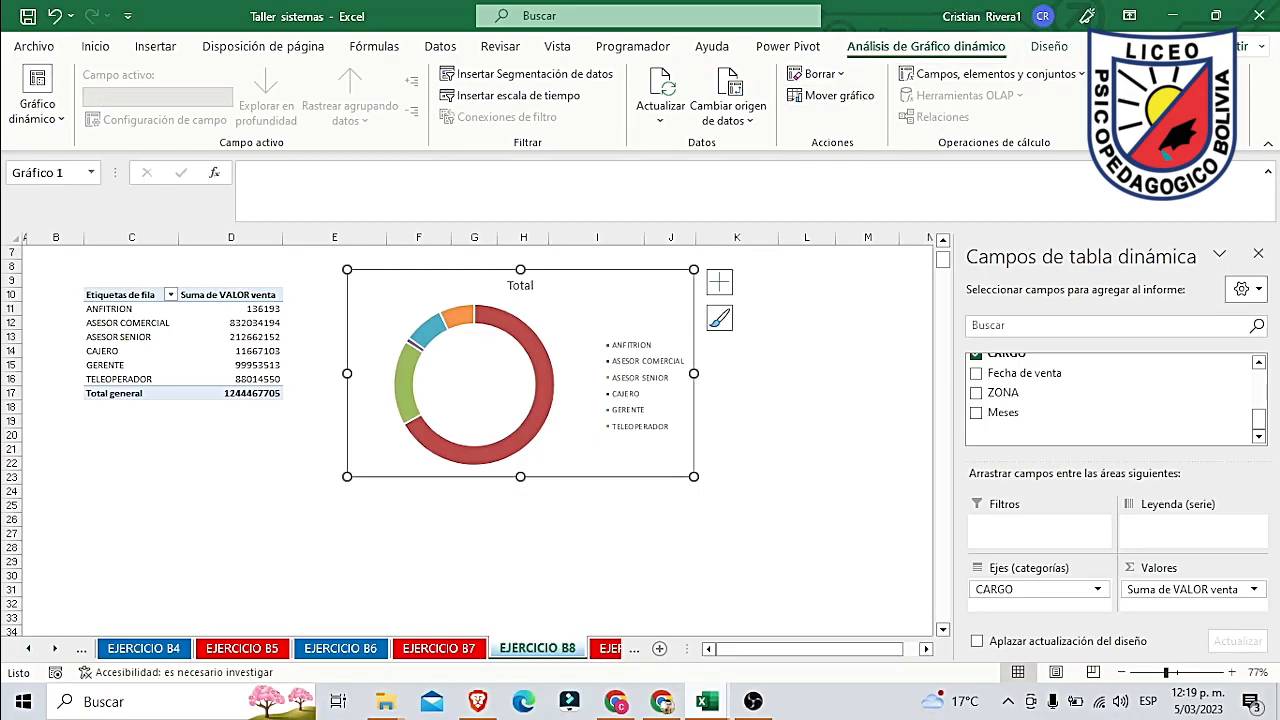
Step: Try a solid black shape style on the whole ring series and undo it
{"action": "left_click", "coordinate": [1110, 46]}
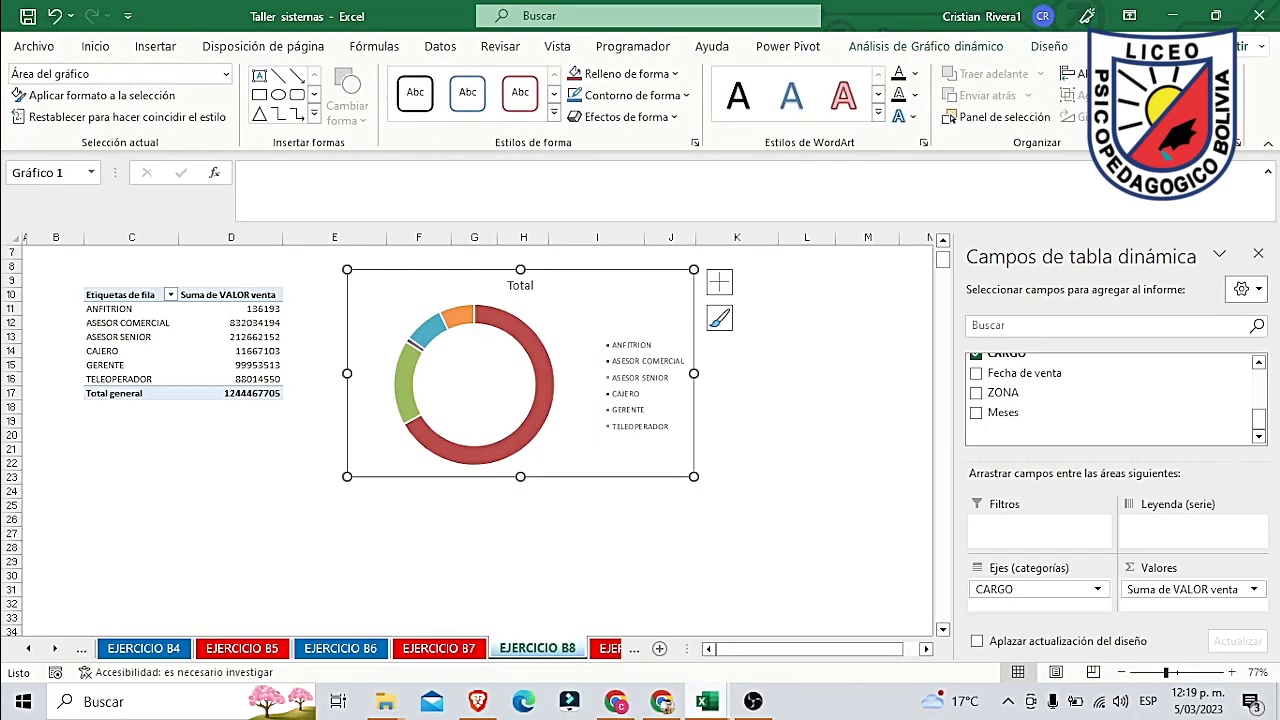
{"action": "left_click", "coordinate": [507, 321]}
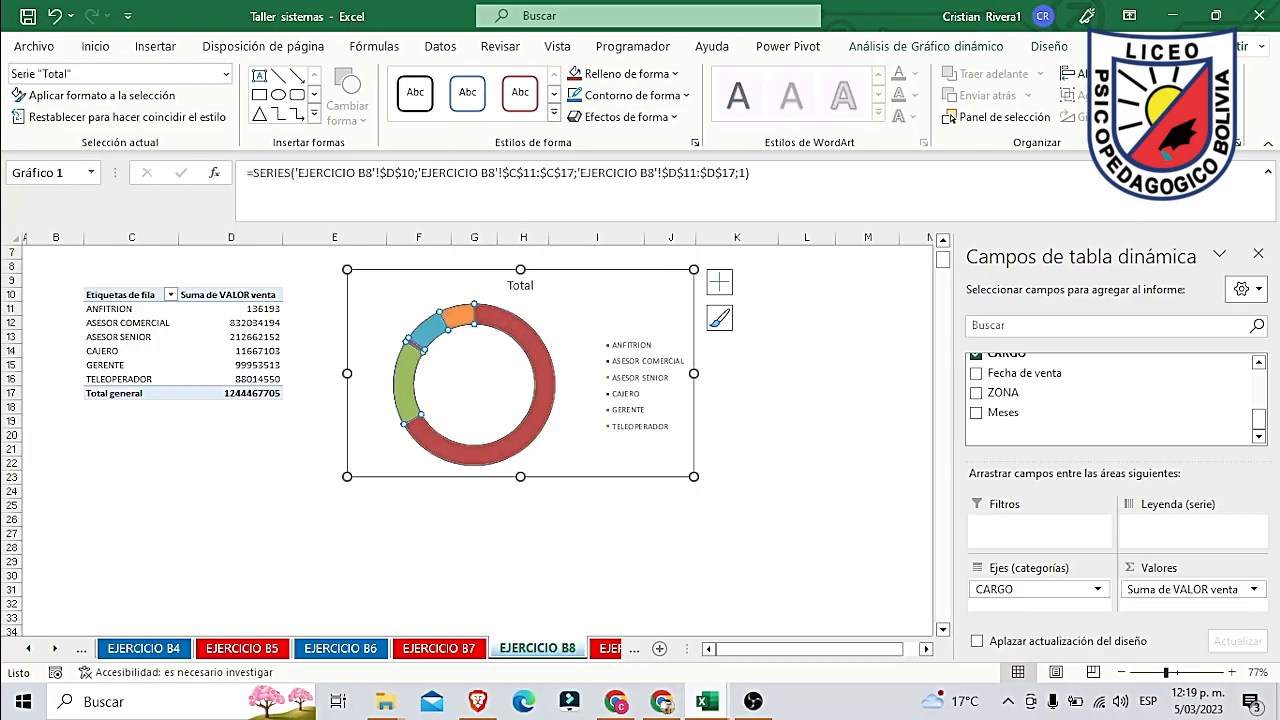
{"action": "left_click", "coordinate": [554, 112]}
{"action": "left_click", "coordinate": [414, 195]}
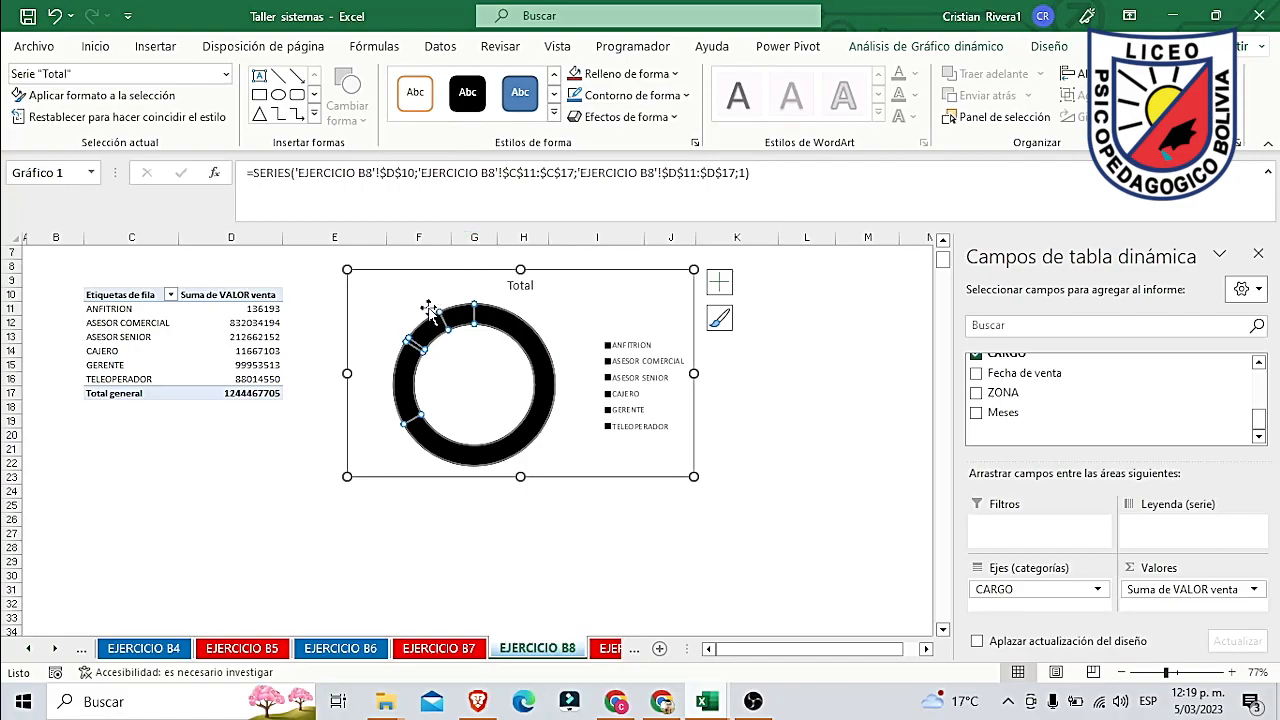
{"action": "key", "text": "ctrl+z"}
Step: Fill only the ASESOR COMERCIAL segment with standard red and give it a dark outline
{"action": "left_click", "coordinate": [524, 340]}
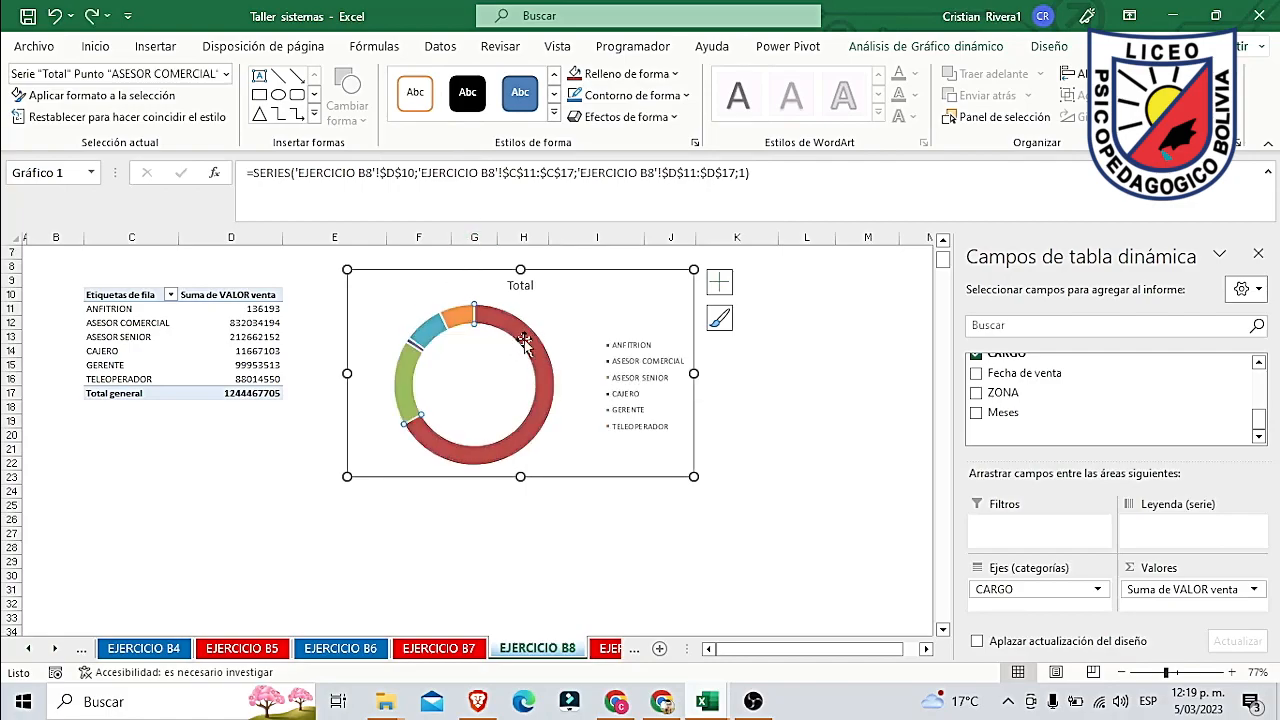
{"action": "left_click", "coordinate": [623, 76]}
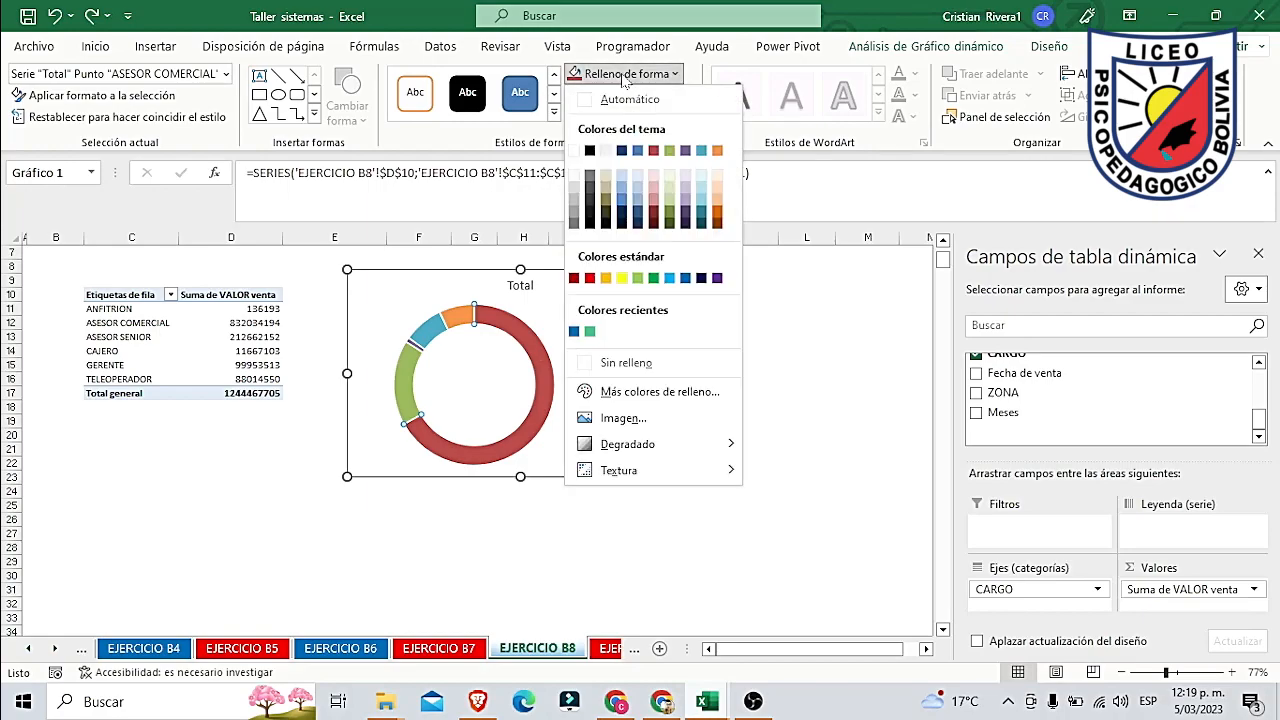
{"action": "left_click", "coordinate": [590, 278]}
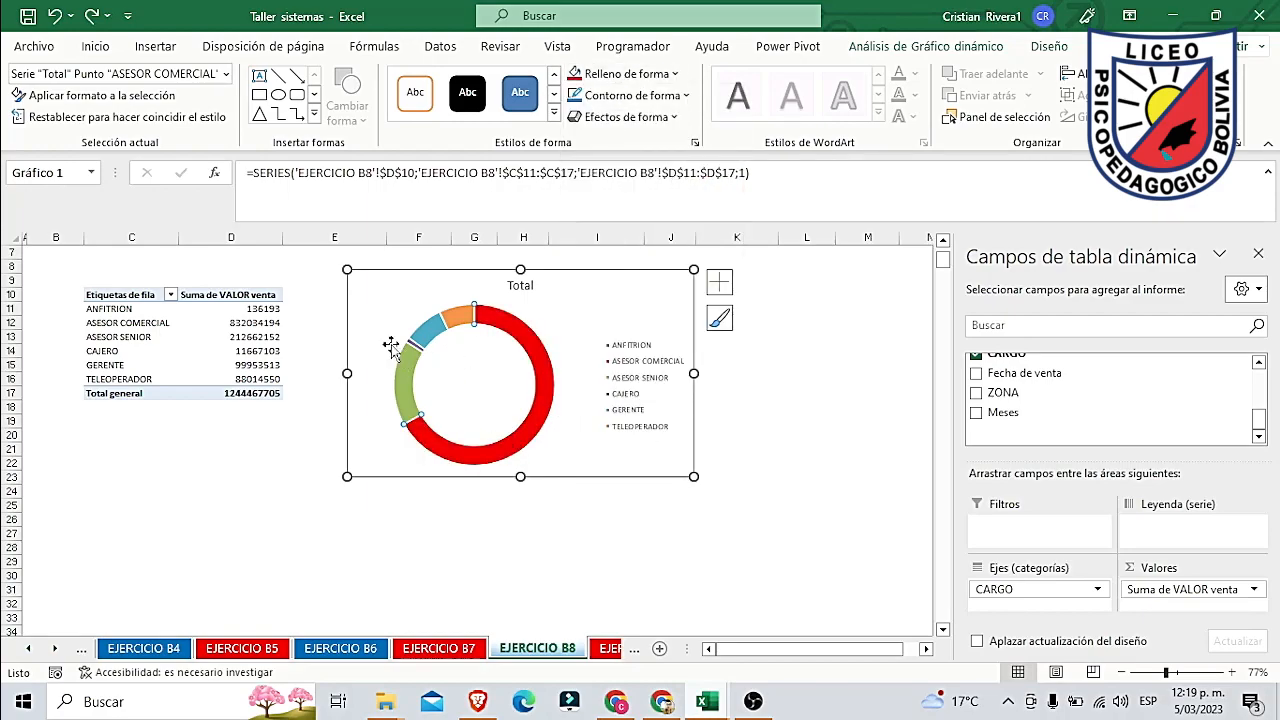
{"action": "left_click", "coordinate": [632, 95]}
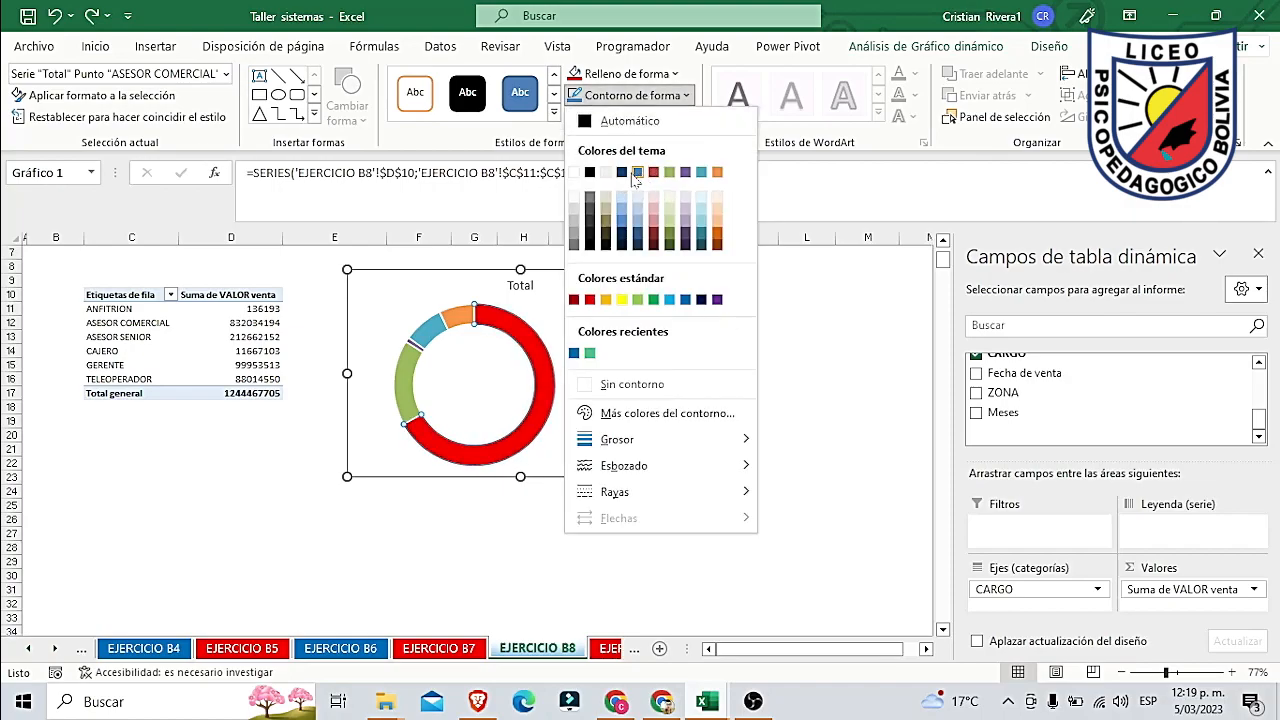
{"action": "left_click", "coordinate": [637, 174]}
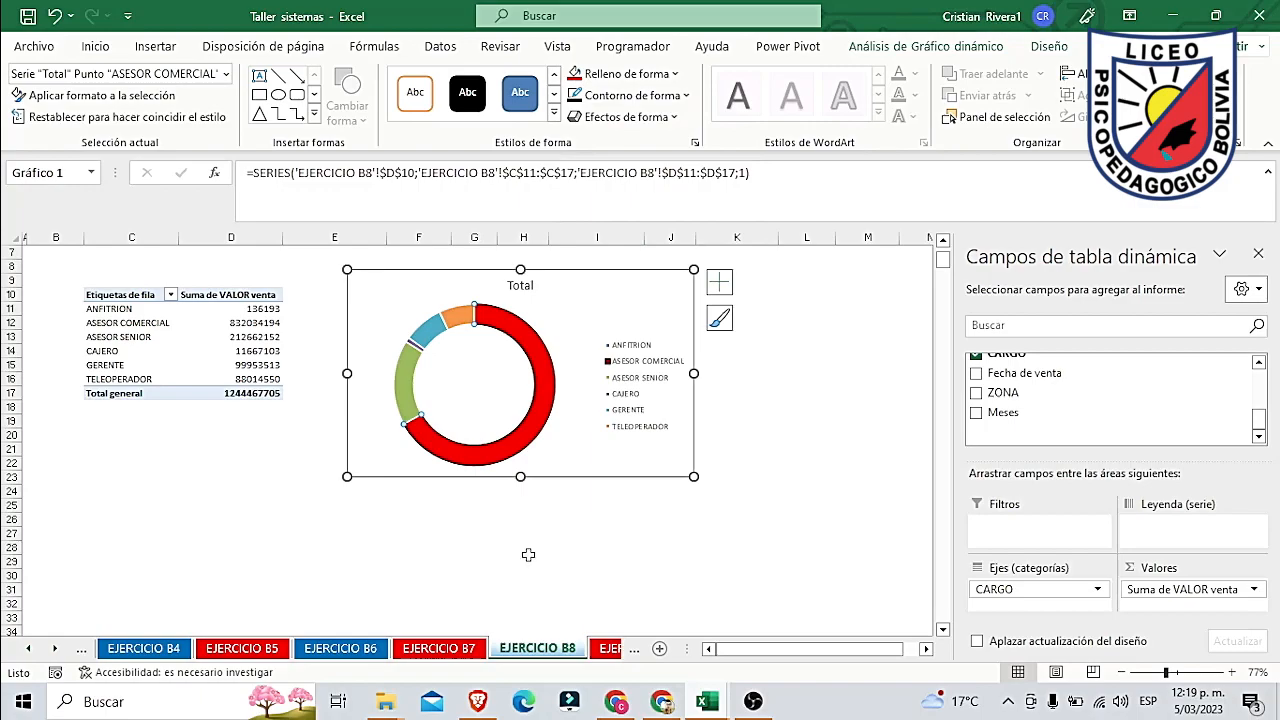
Step: Apply the second preset shape effect and a small red glow to the ASESOR COMERCIAL segment
{"action": "left_click", "coordinate": [640, 116]}
{"action": "mouse_move", "coordinate": [656, 153]}
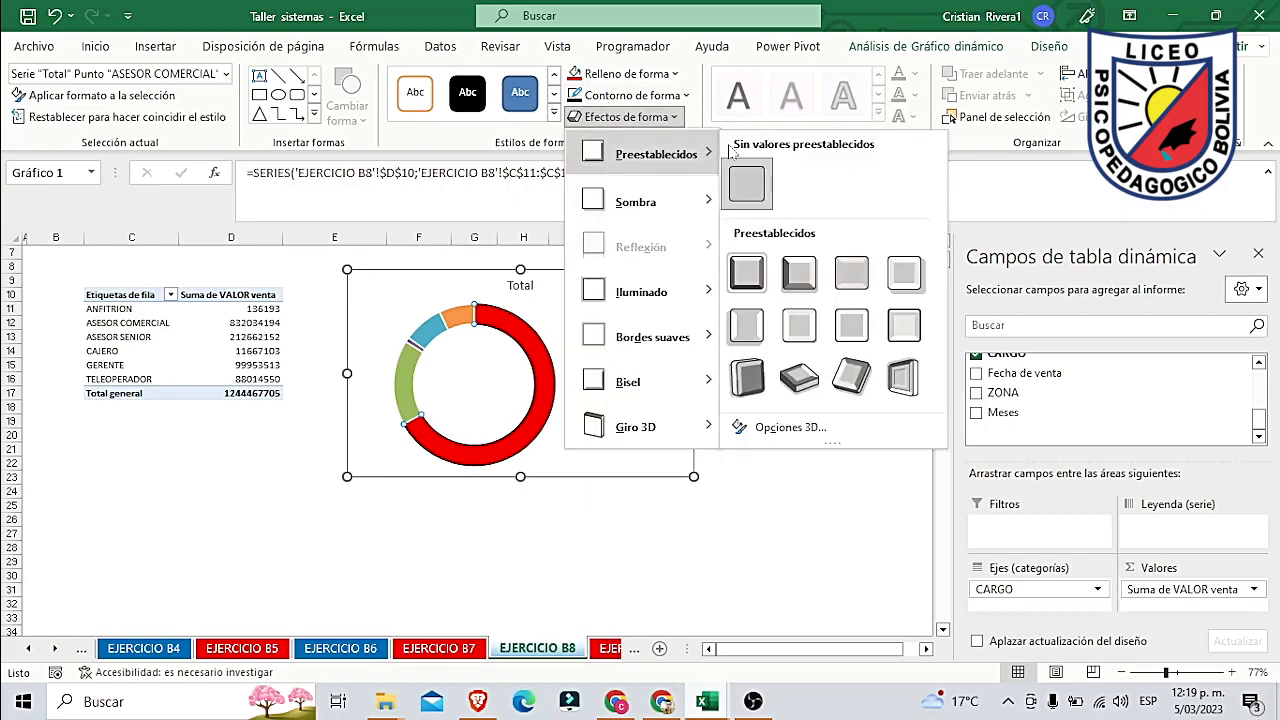
{"action": "left_click", "coordinate": [799, 272]}
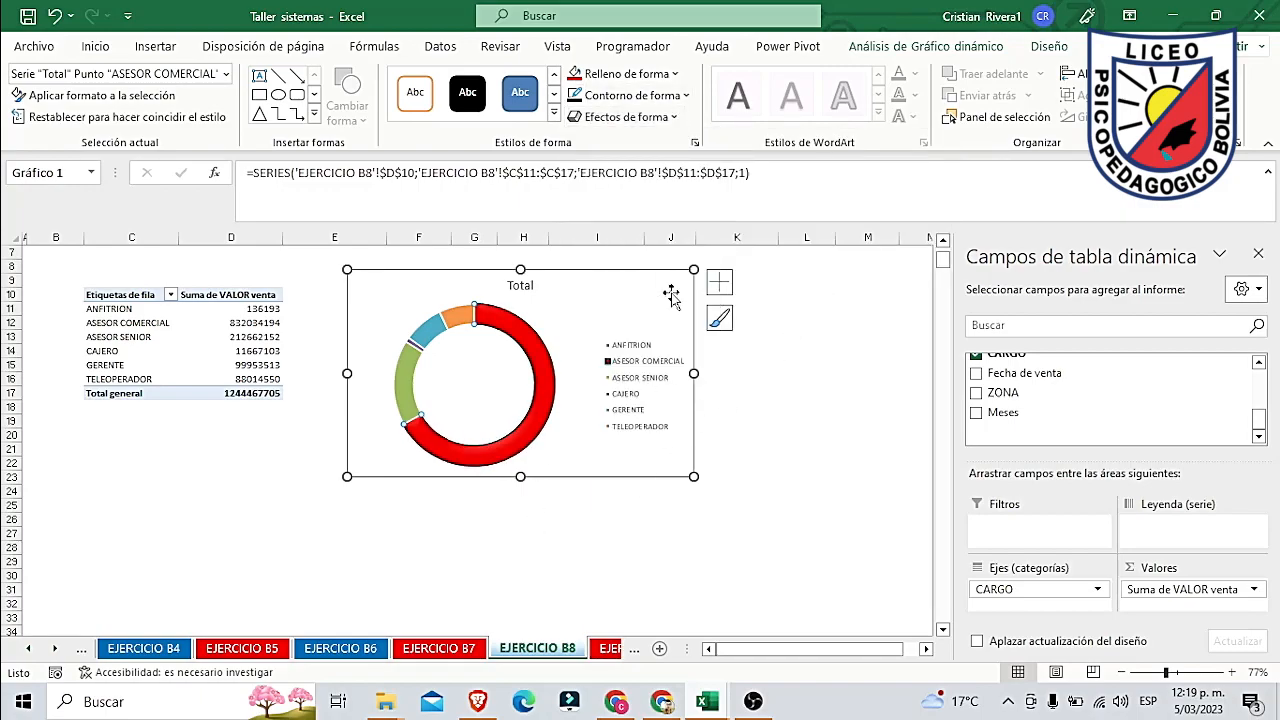
{"action": "left_click", "coordinate": [640, 116]}
{"action": "mouse_move", "coordinate": [660, 291]}
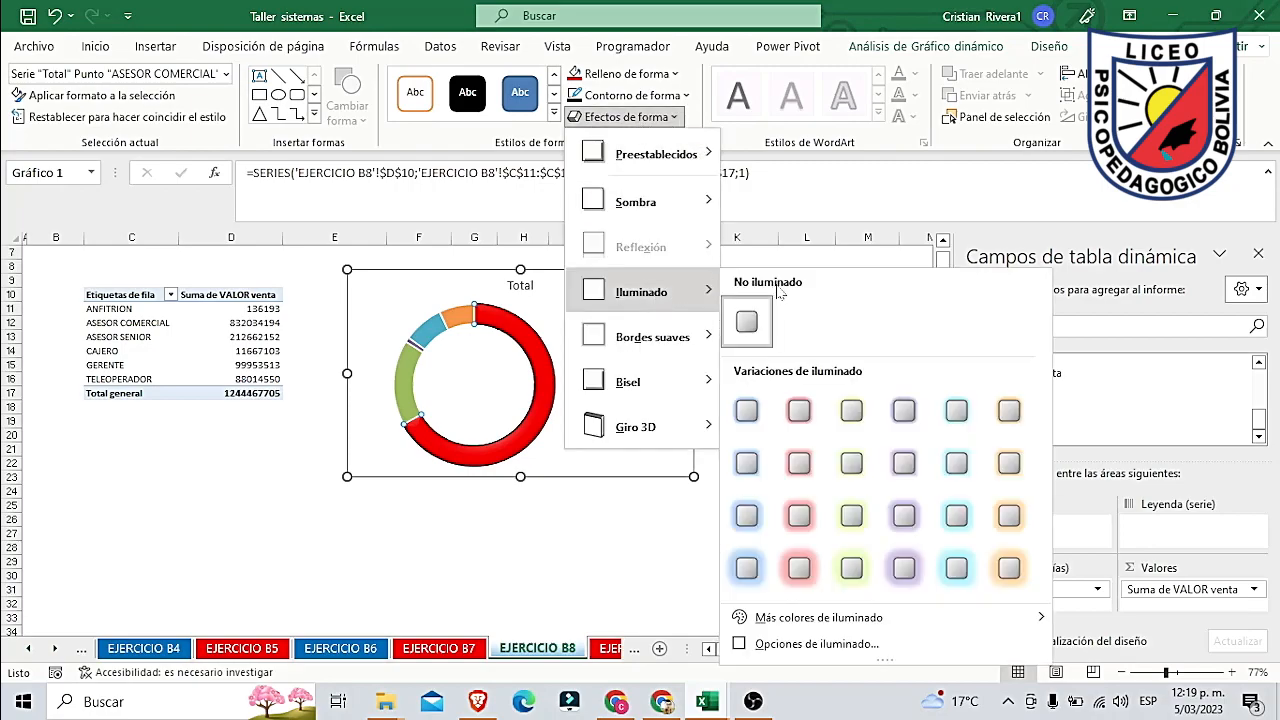
{"action": "left_click", "coordinate": [799, 410]}
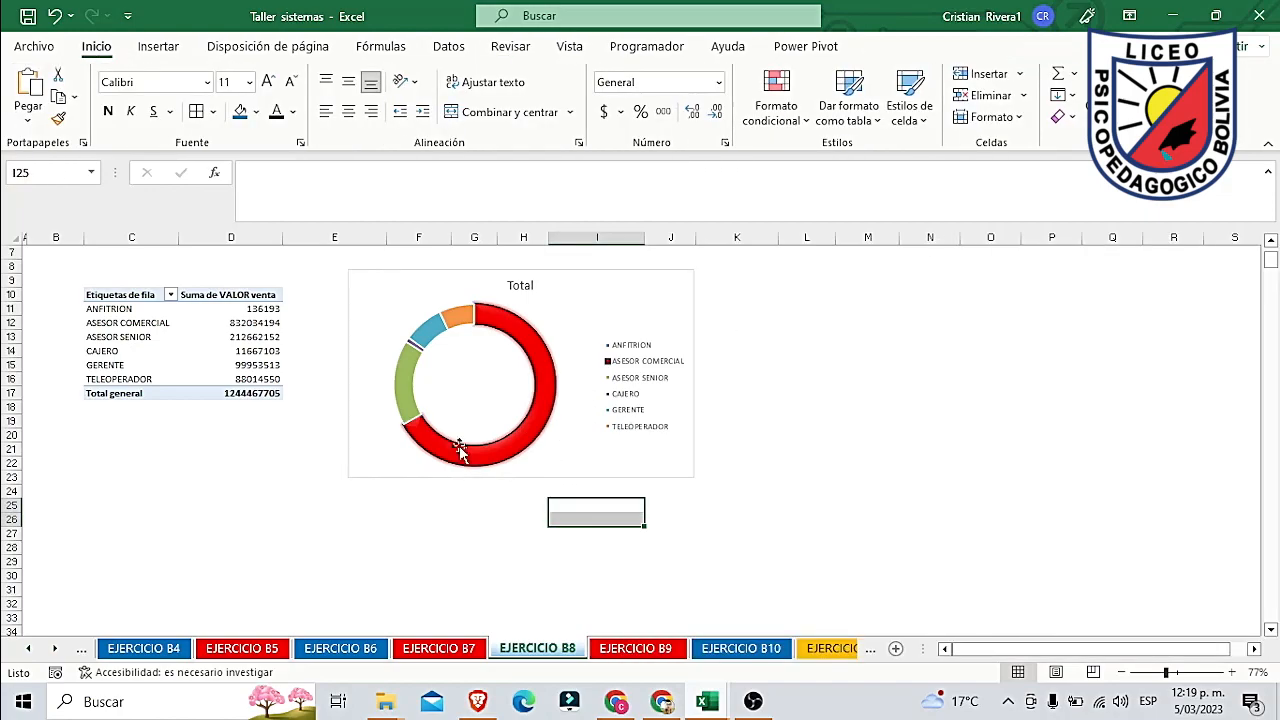
Step: Examine the styles, colour palettes, quick layouts and chart elements available for the doughnut chart
{"action": "left_click", "coordinate": [637, 294]}
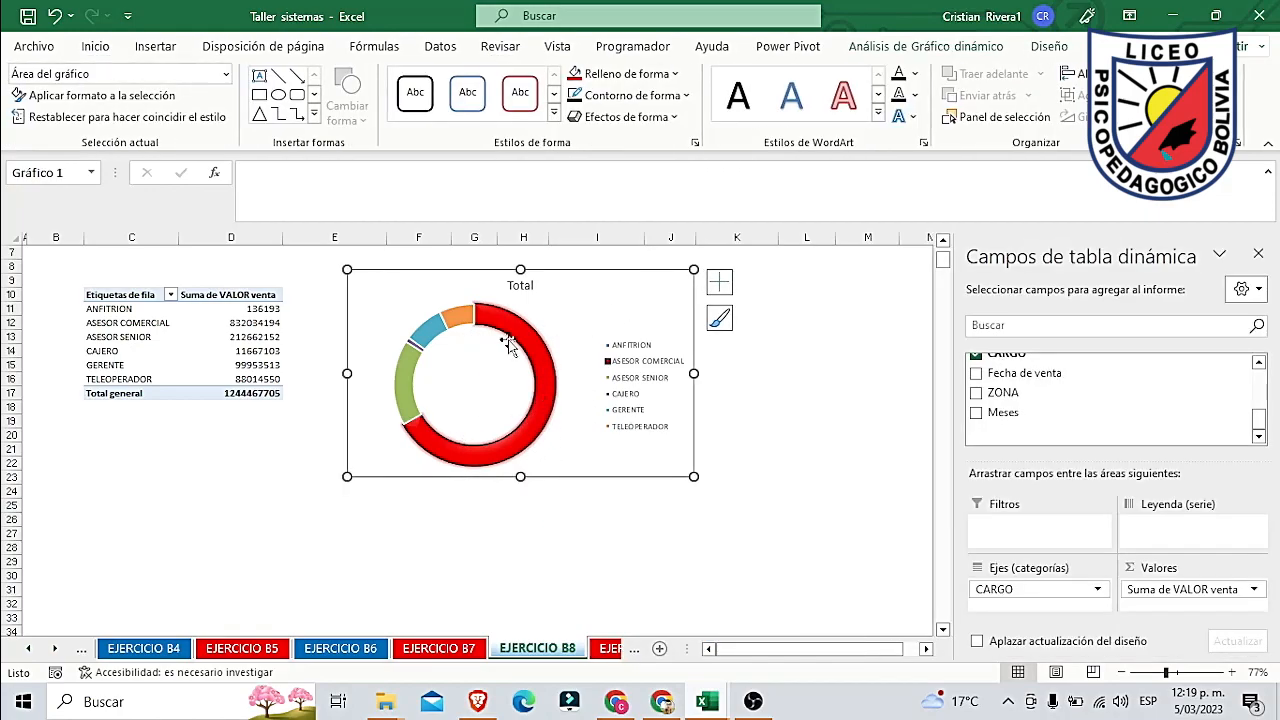
{"action": "left_click", "coordinate": [1049, 46]}
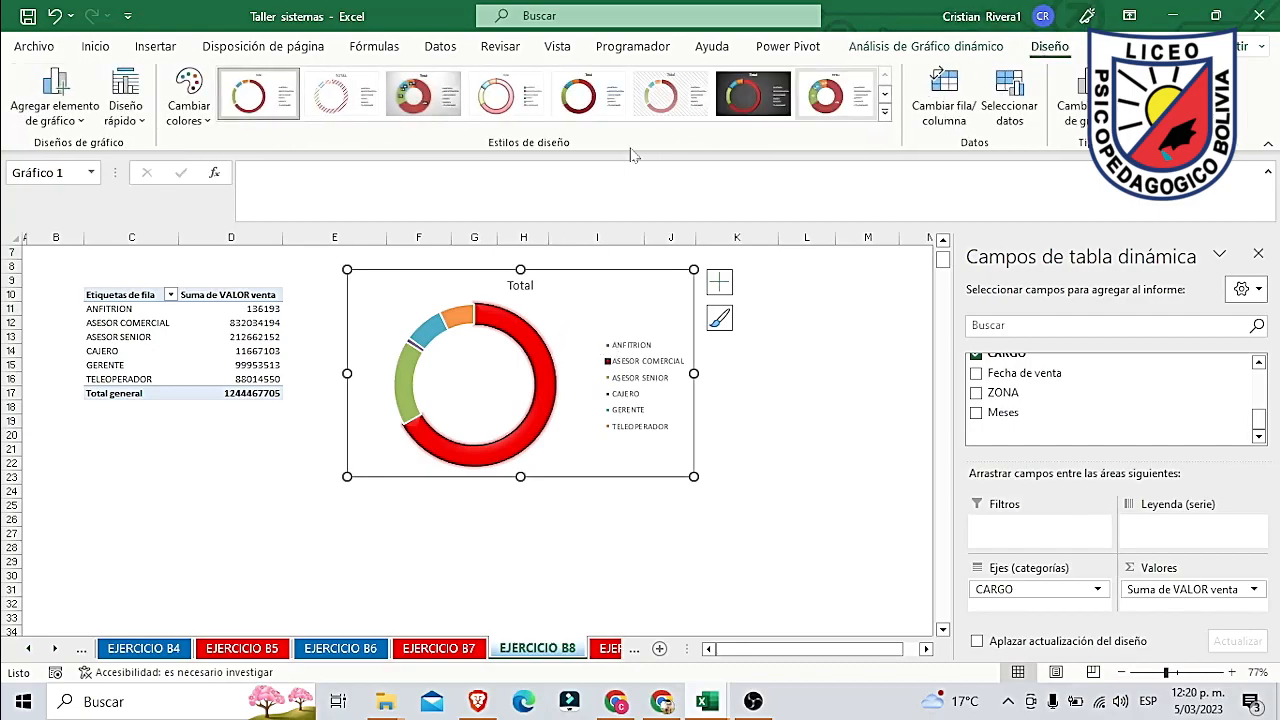
{"action": "left_click", "coordinate": [885, 112]}
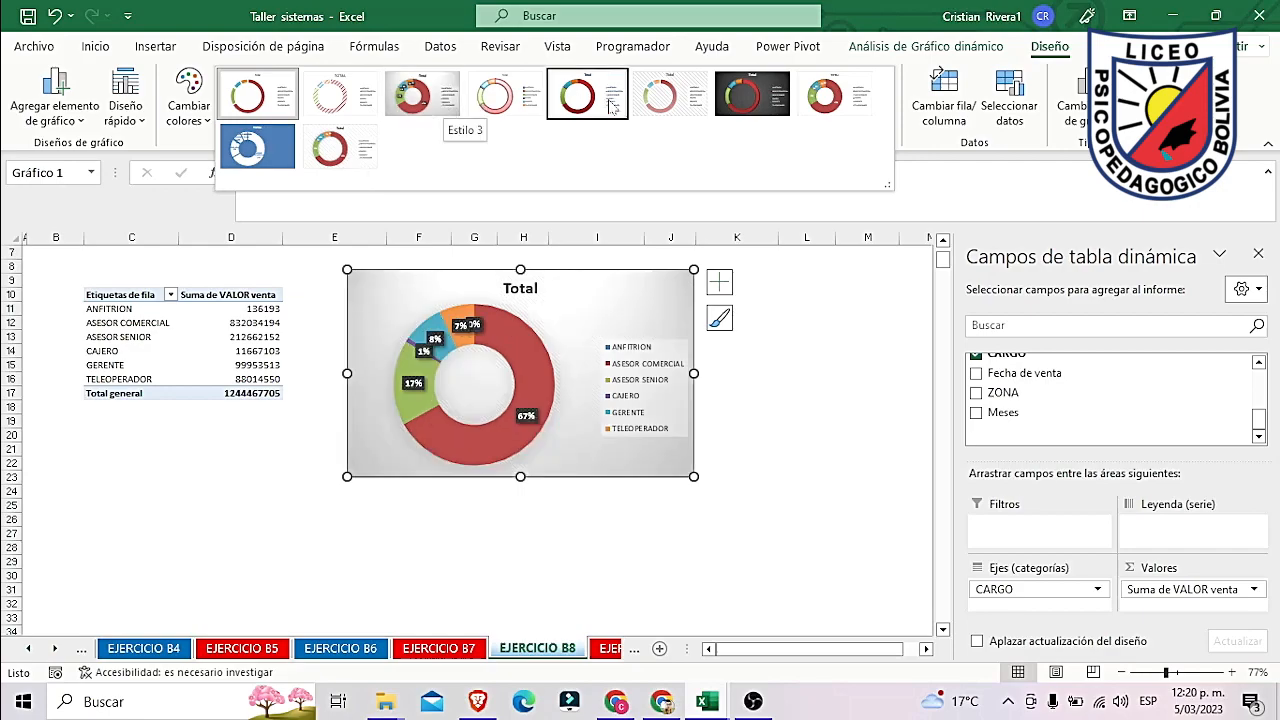
{"action": "left_click", "coordinate": [188, 105]}
{"action": "left_click", "coordinate": [188, 105]}
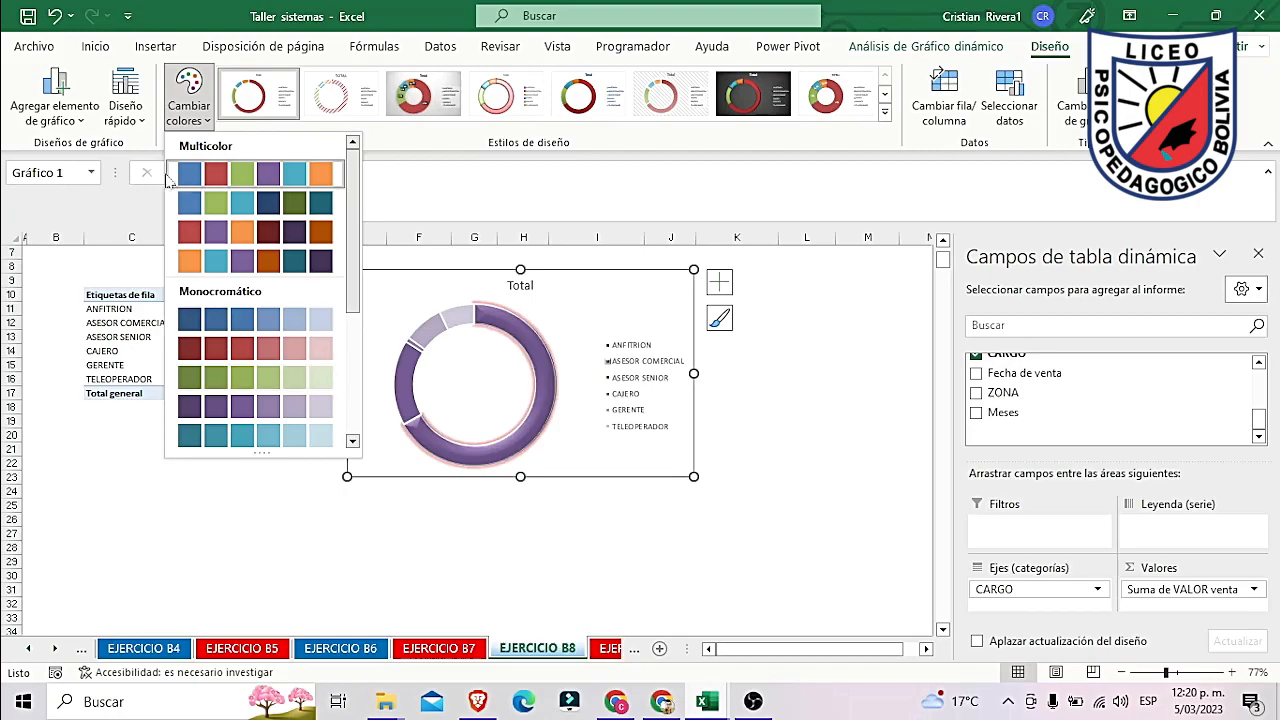
{"action": "left_click", "coordinate": [131, 100]}
{"action": "left_click", "coordinate": [131, 100]}
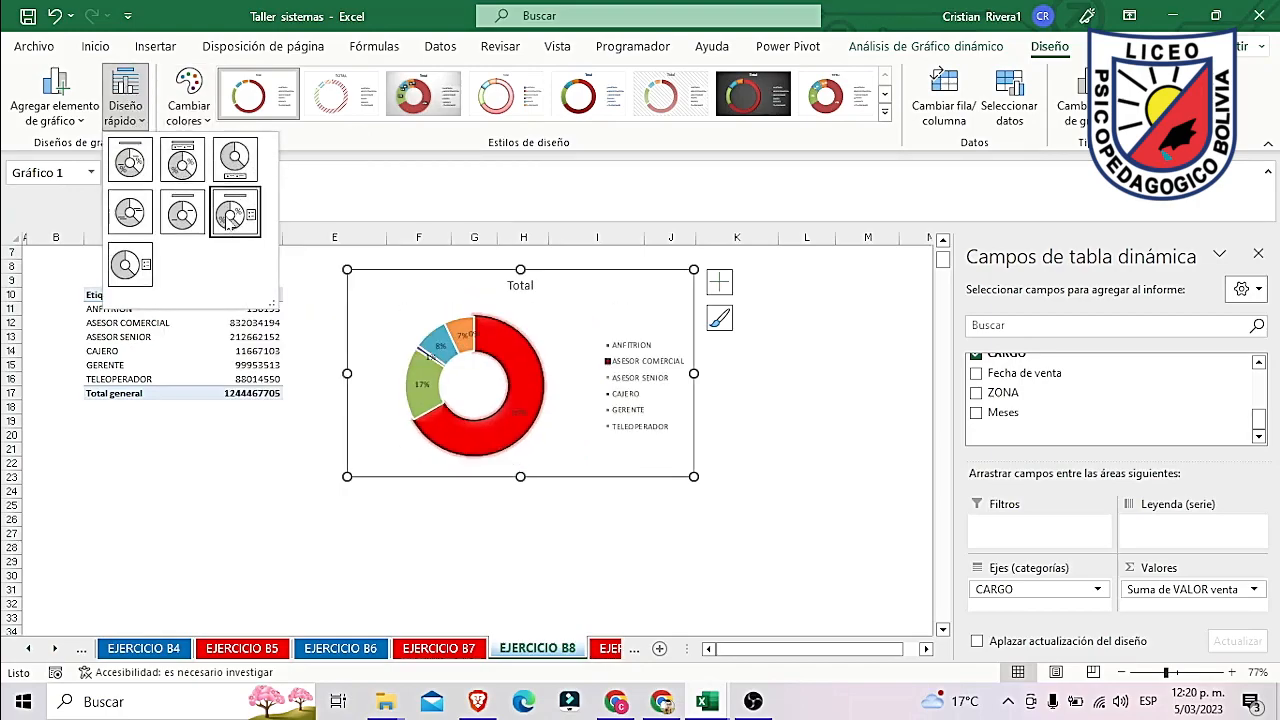
{"action": "left_click", "coordinate": [64, 122]}
{"action": "mouse_move", "coordinate": [128, 150]}
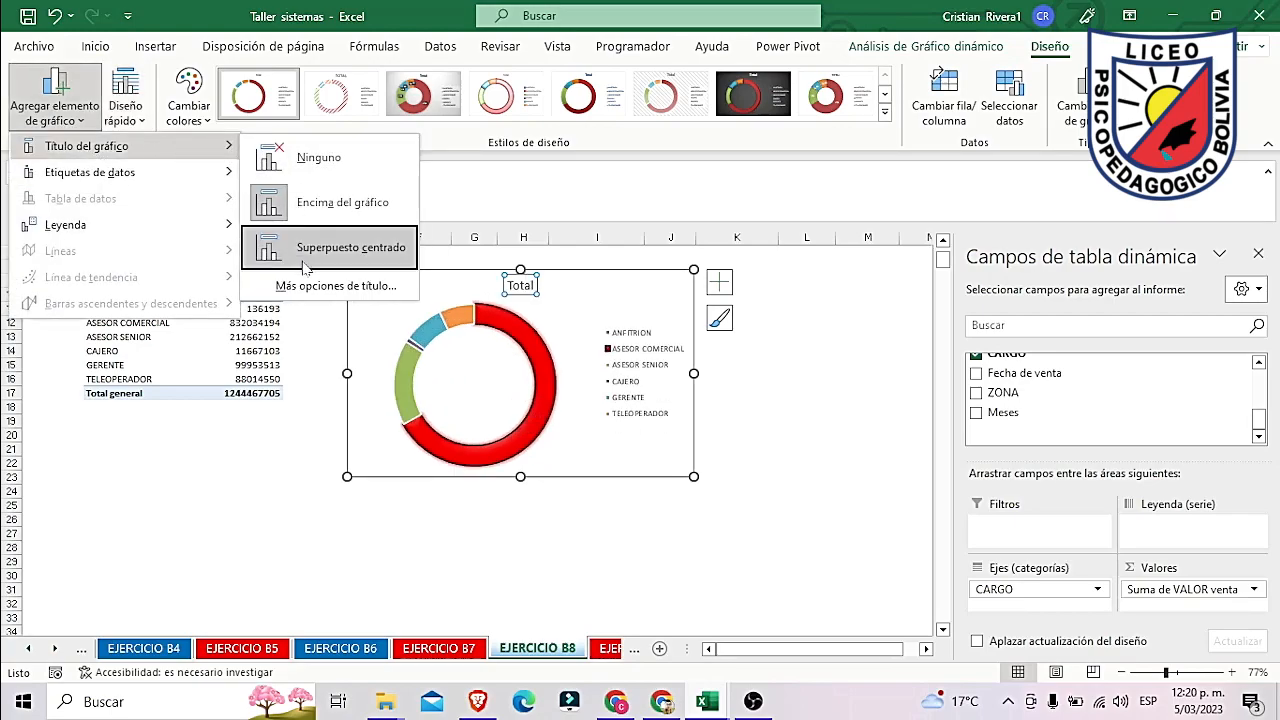
{"action": "mouse_move", "coordinate": [186, 224]}
{"action": "key", "text": "Escape"}
{"action": "key", "text": "Escape"}
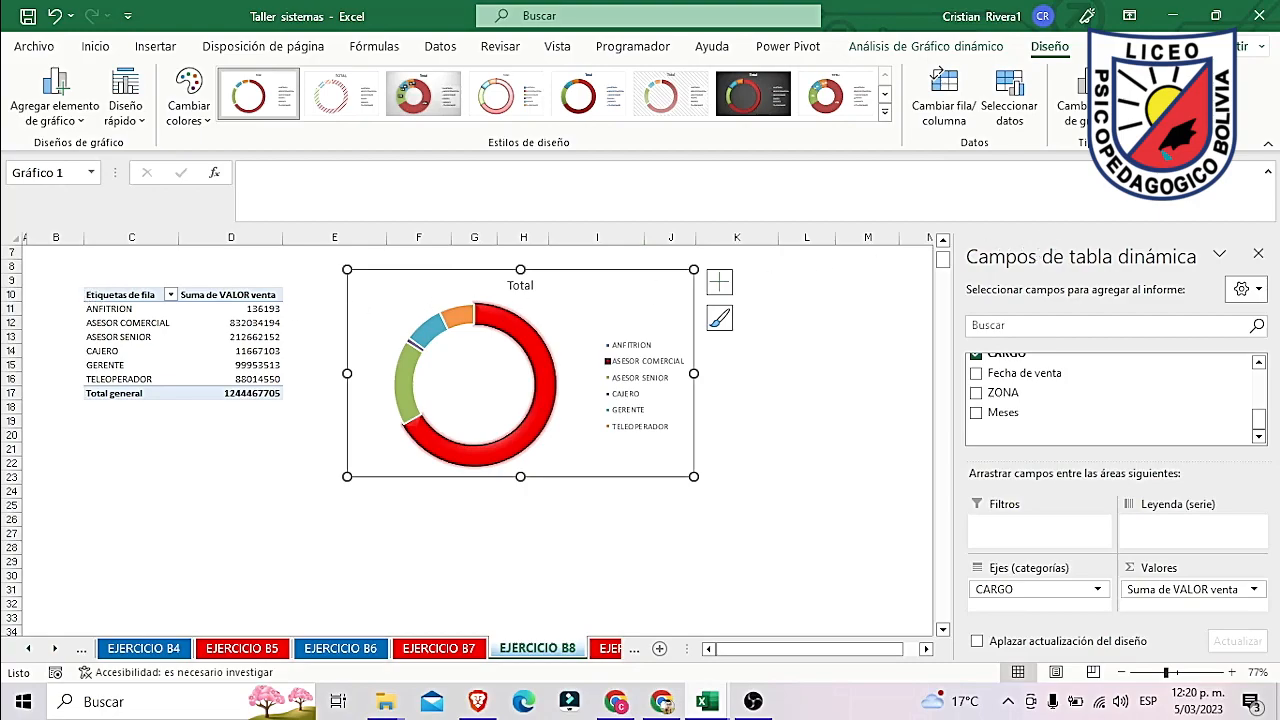
Step: Nudge the doughnut chart up a little and paste a copy of the pivot table C10:D17 at C26
{"action": "left_click_drag", "start_coordinate": [613, 281], "coordinate": [604, 266]}
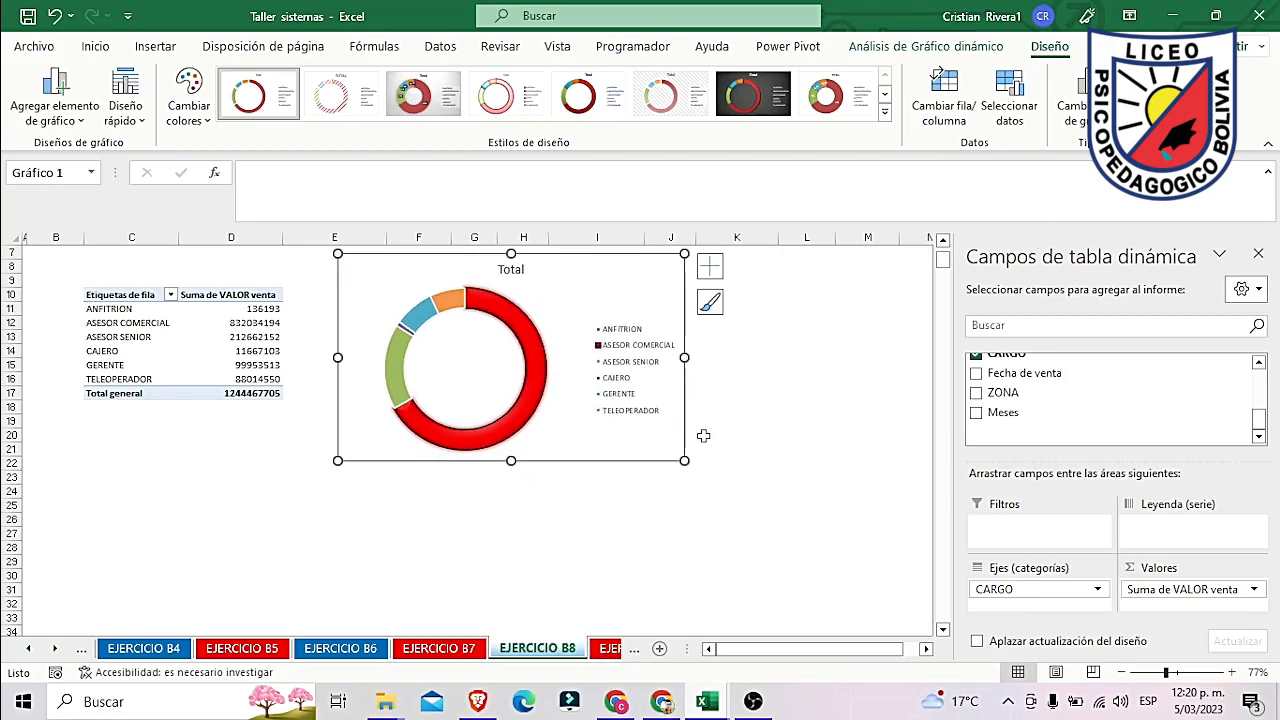
{"action": "scroll", "coordinate": [744, 521], "scroll_direction": "up", "scroll_amount": 2}
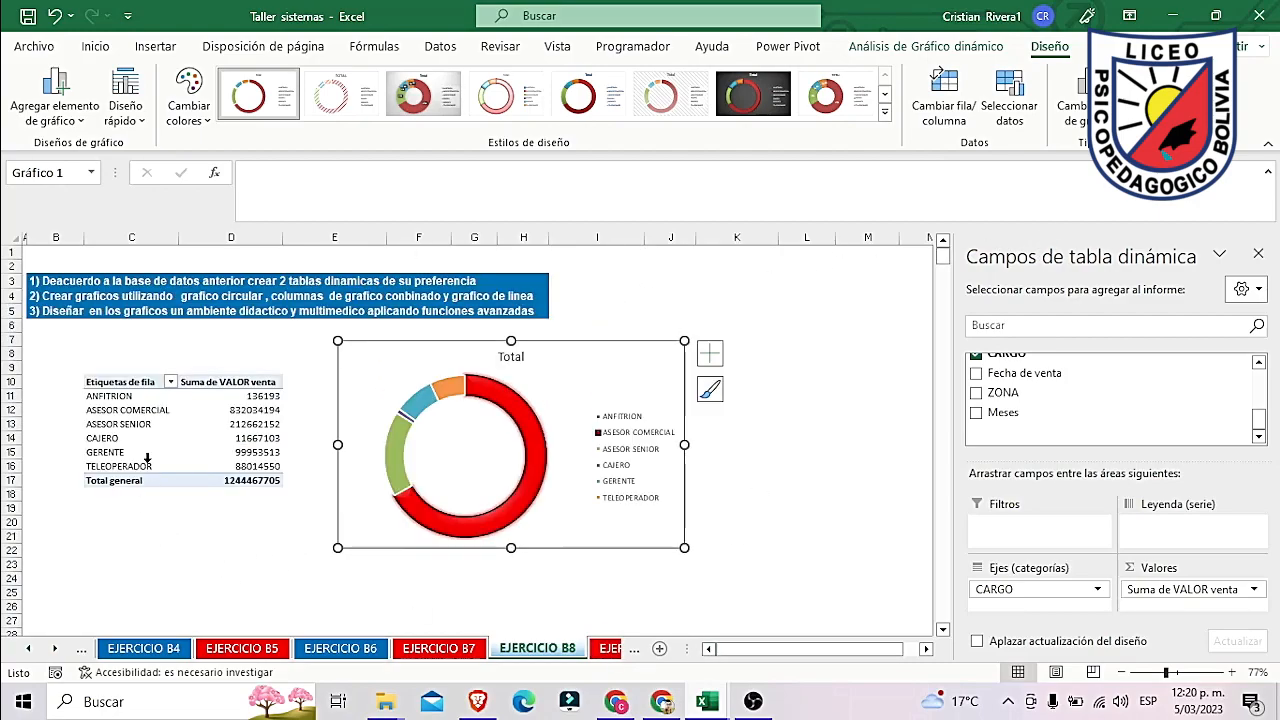
{"action": "left_click_drag", "start_coordinate": [105, 382], "coordinate": [238, 482]}
{"action": "key", "text": "ctrl+c"}
{"action": "left_click", "coordinate": [120, 591]}
{"action": "left_click", "coordinate": [121, 606]}
{"action": "key", "text": "ctrl+v"}
{"action": "scroll", "coordinate": [373, 517], "scroll_direction": "down", "scroll_amount": 2}
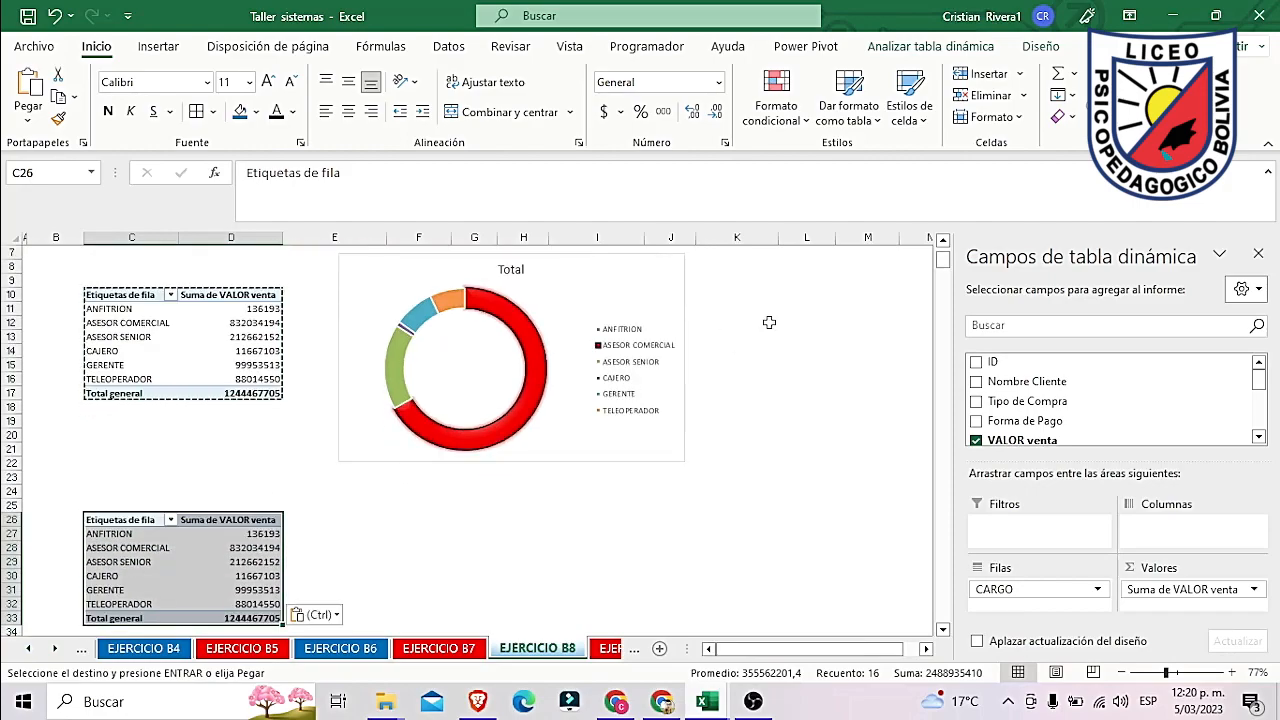
Step: Insert a line chart with markers based on the pivot table at C26 and place it beside that table
{"action": "left_click", "coordinate": [312, 44]}
{"action": "left_click", "coordinate": [158, 46]}
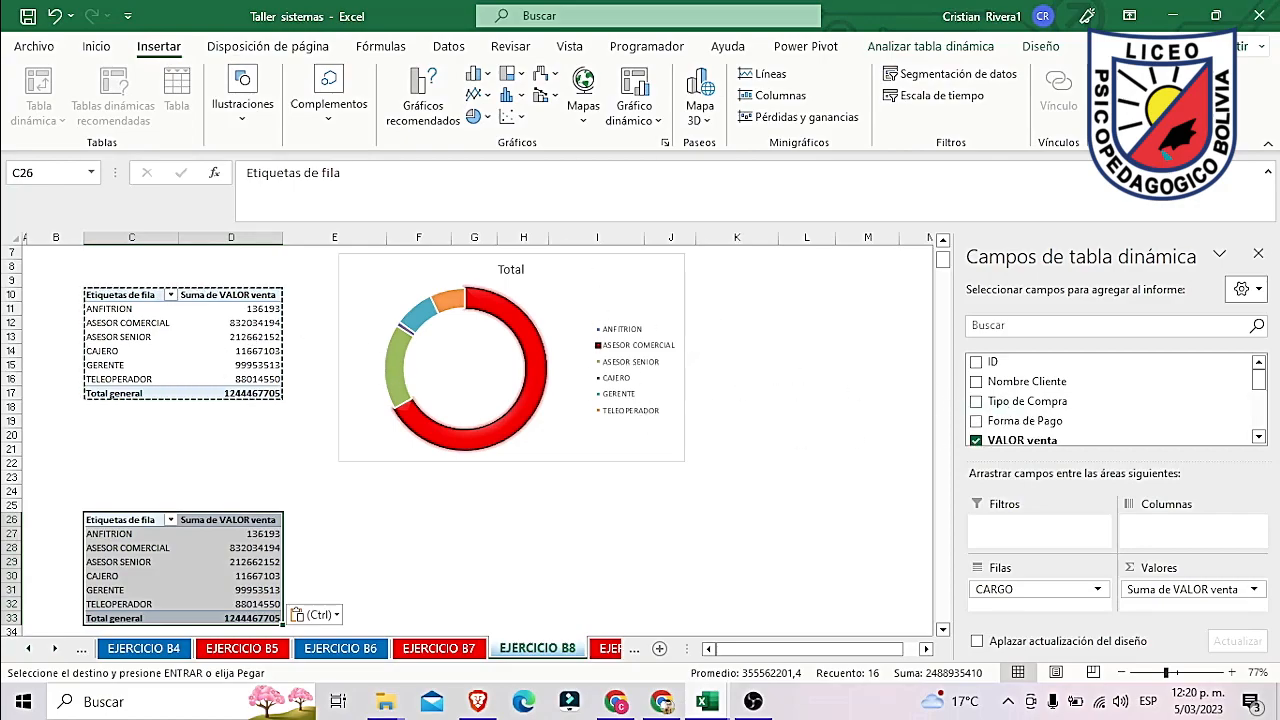
{"action": "left_click", "coordinate": [507, 97]}
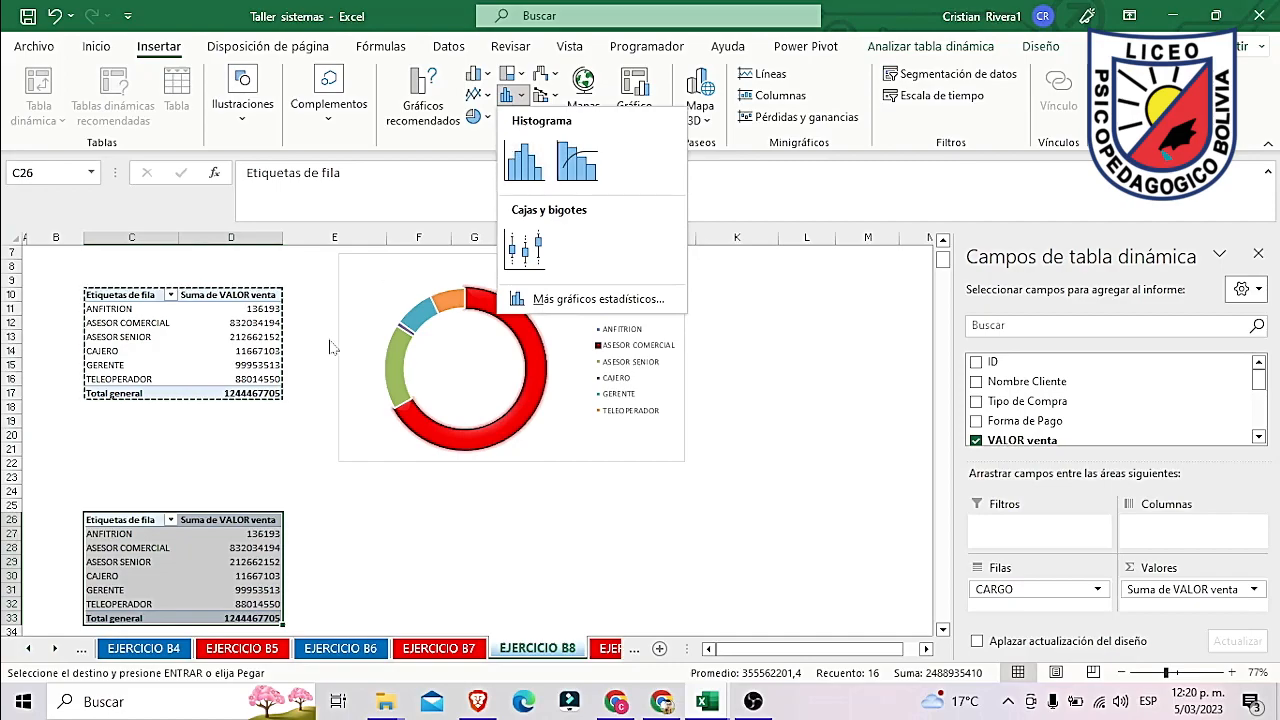
{"action": "left_click", "coordinate": [413, 125]}
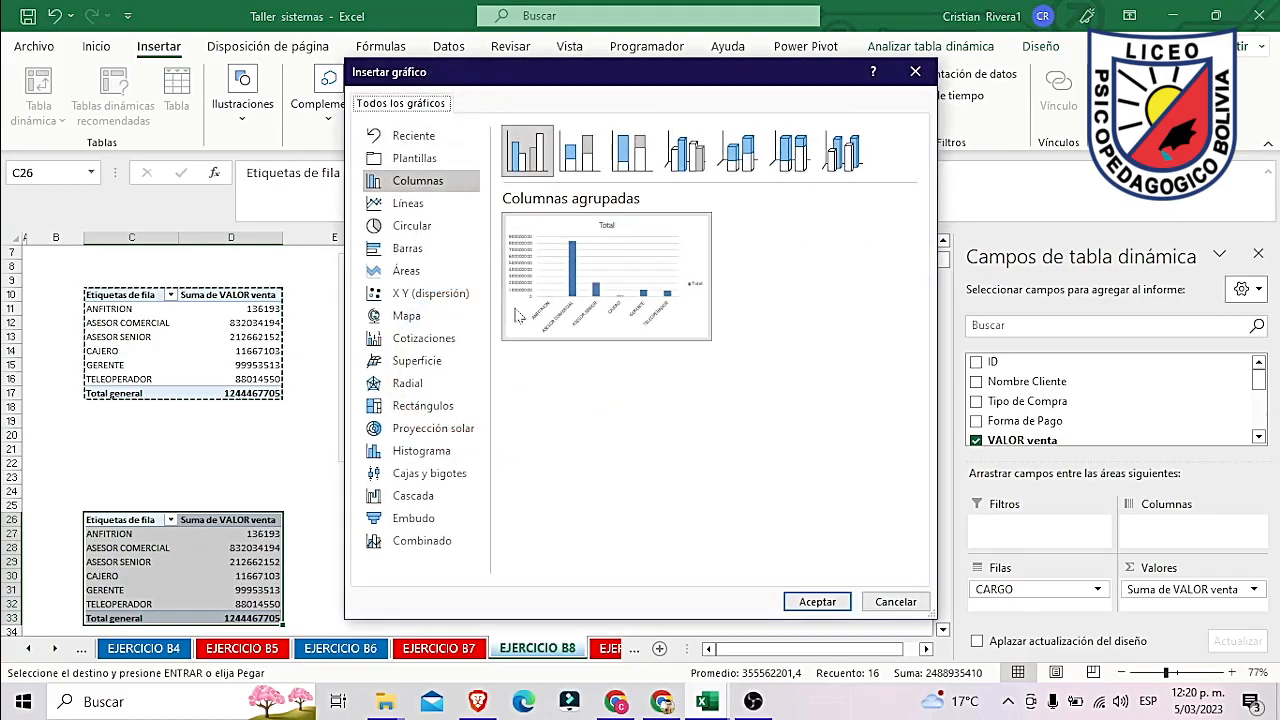
{"action": "left_click", "coordinate": [422, 204]}
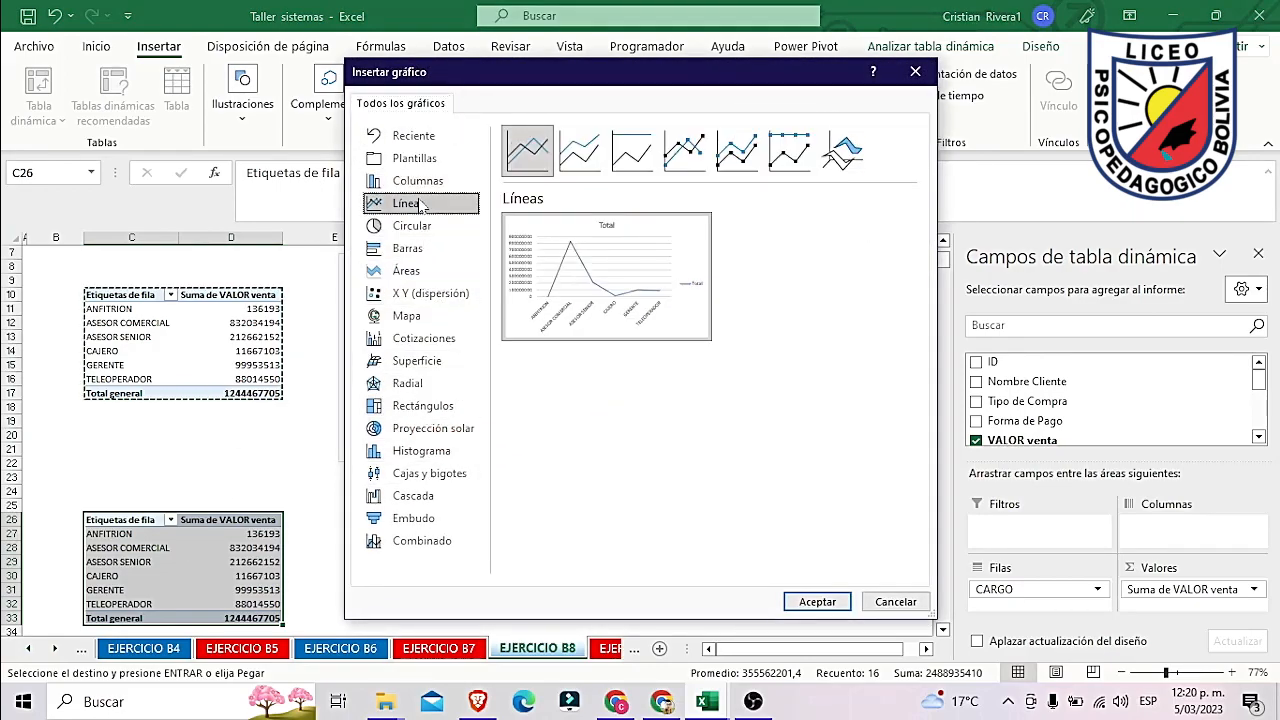
{"action": "left_click", "coordinate": [685, 150]}
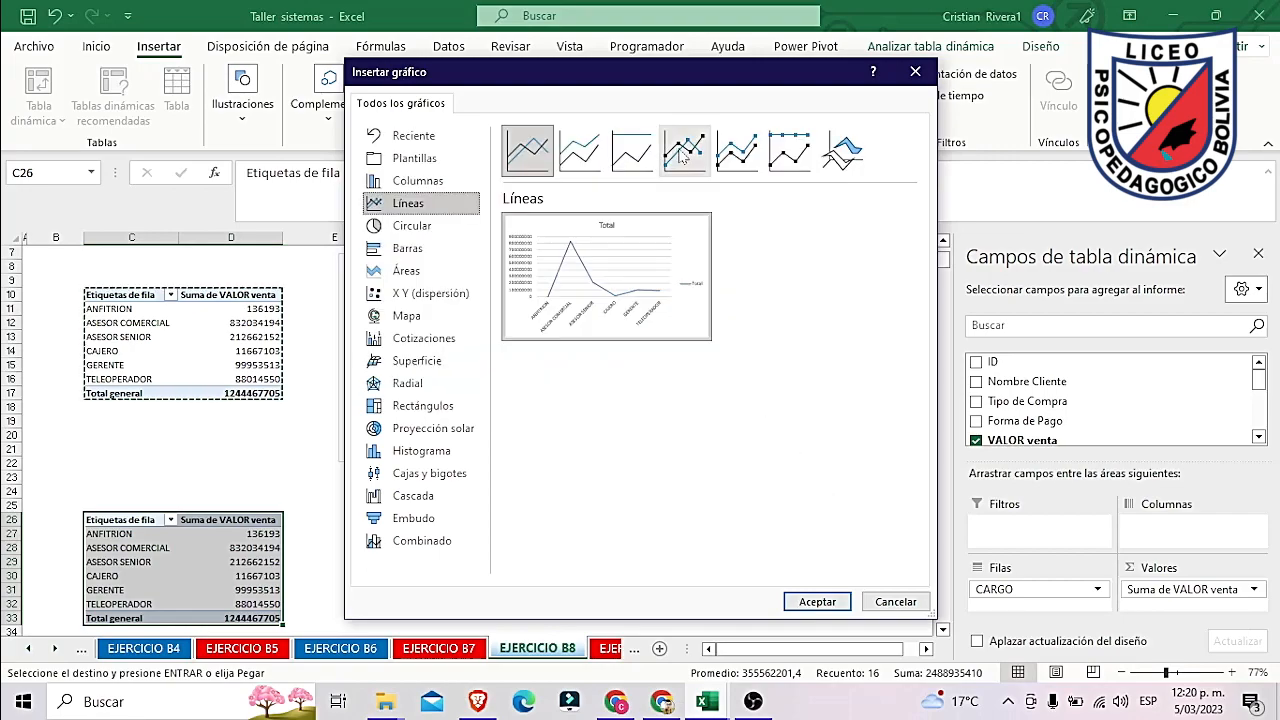
{"action": "left_click", "coordinate": [817, 601]}
{"action": "scroll", "coordinate": [655, 473], "scroll_direction": "down", "scroll_amount": 2}
{"action": "left_click_drag", "start_coordinate": [600, 309], "coordinate": [628, 489]}
{"action": "scroll", "coordinate": [751, 481], "scroll_direction": "down", "scroll_amount": 1}
Step: Apply the last preset chart style in the gallery to the line chart
{"action": "left_click", "coordinate": [1170, 95]}
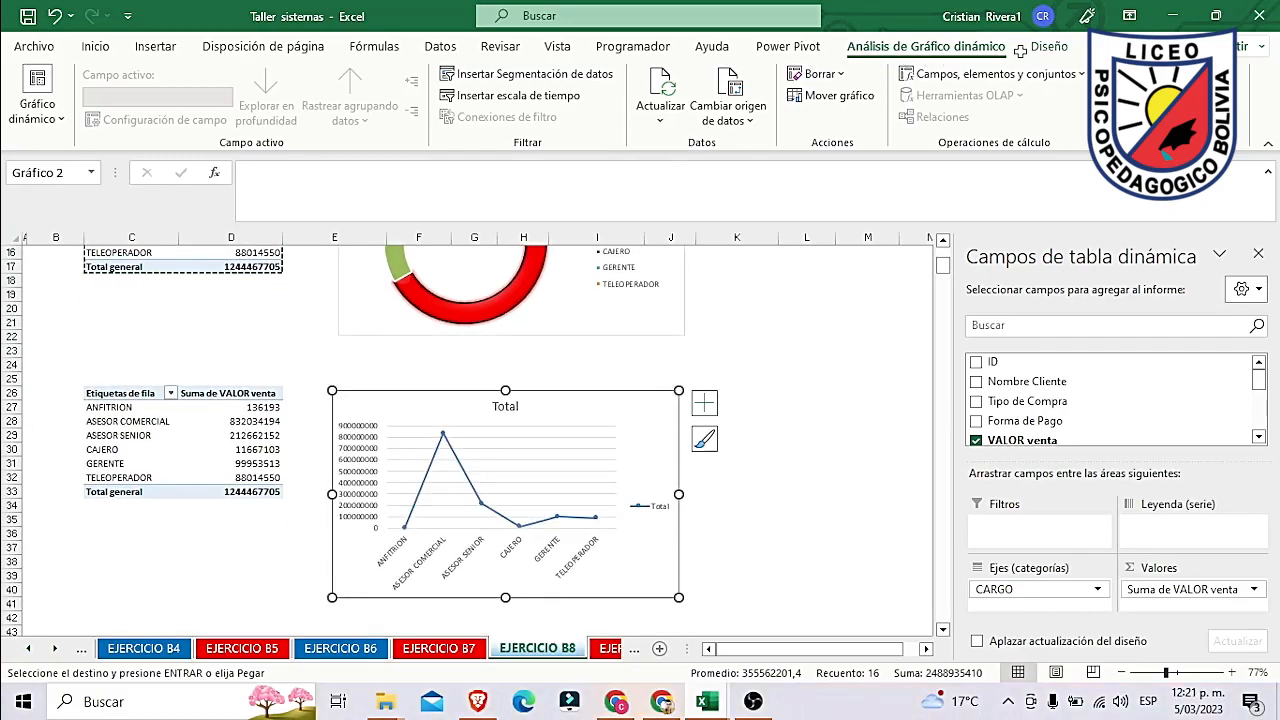
{"action": "left_click", "coordinate": [1050, 46]}
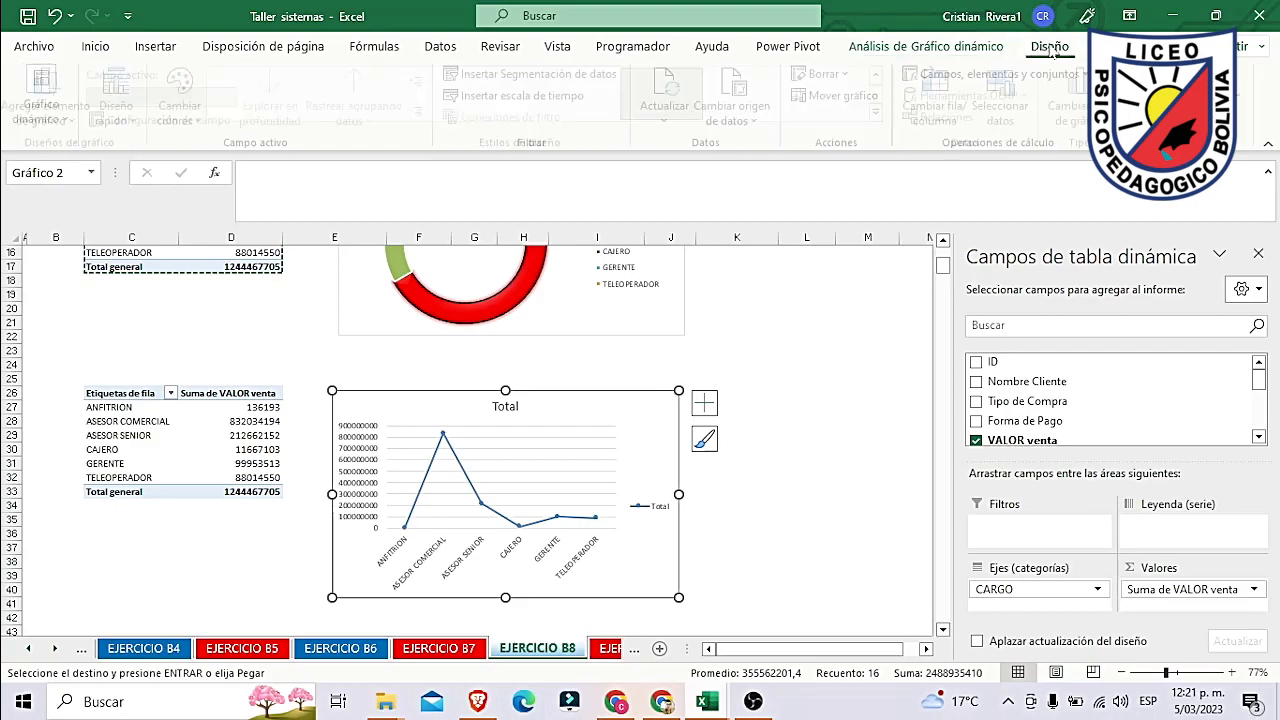
{"action": "left_click", "coordinate": [341, 93]}
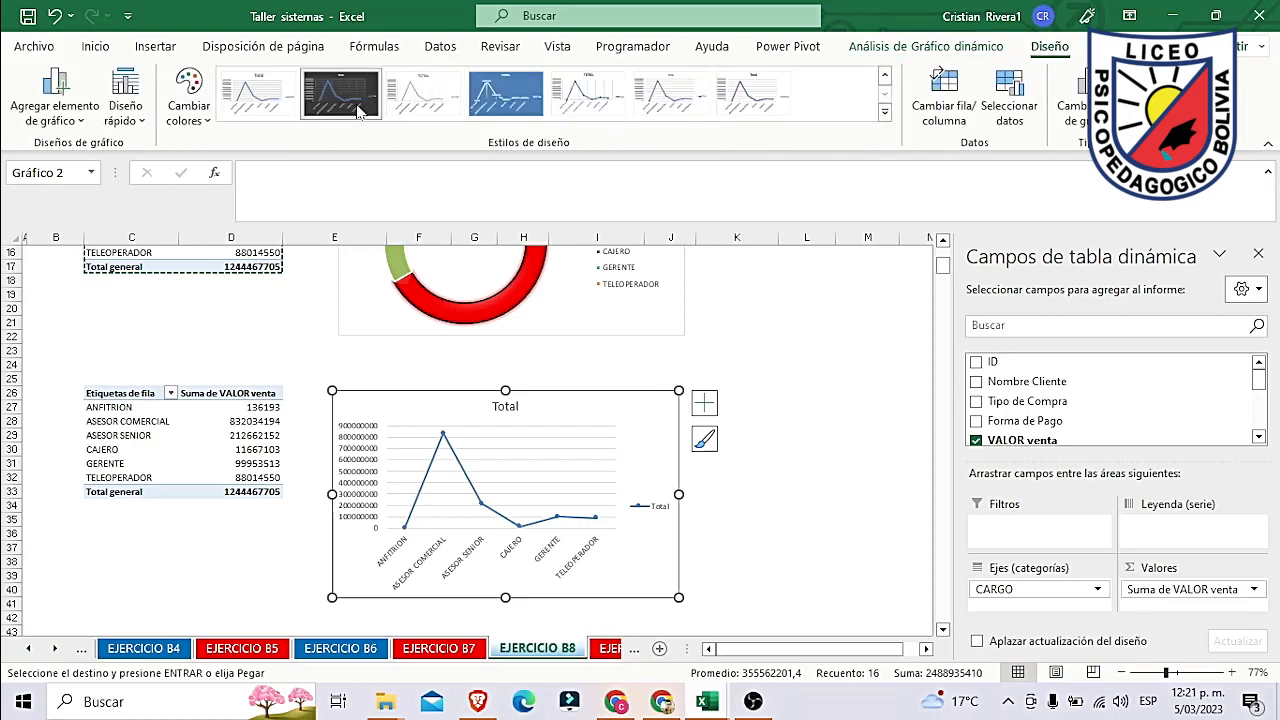
{"action": "left_click", "coordinate": [884, 118]}
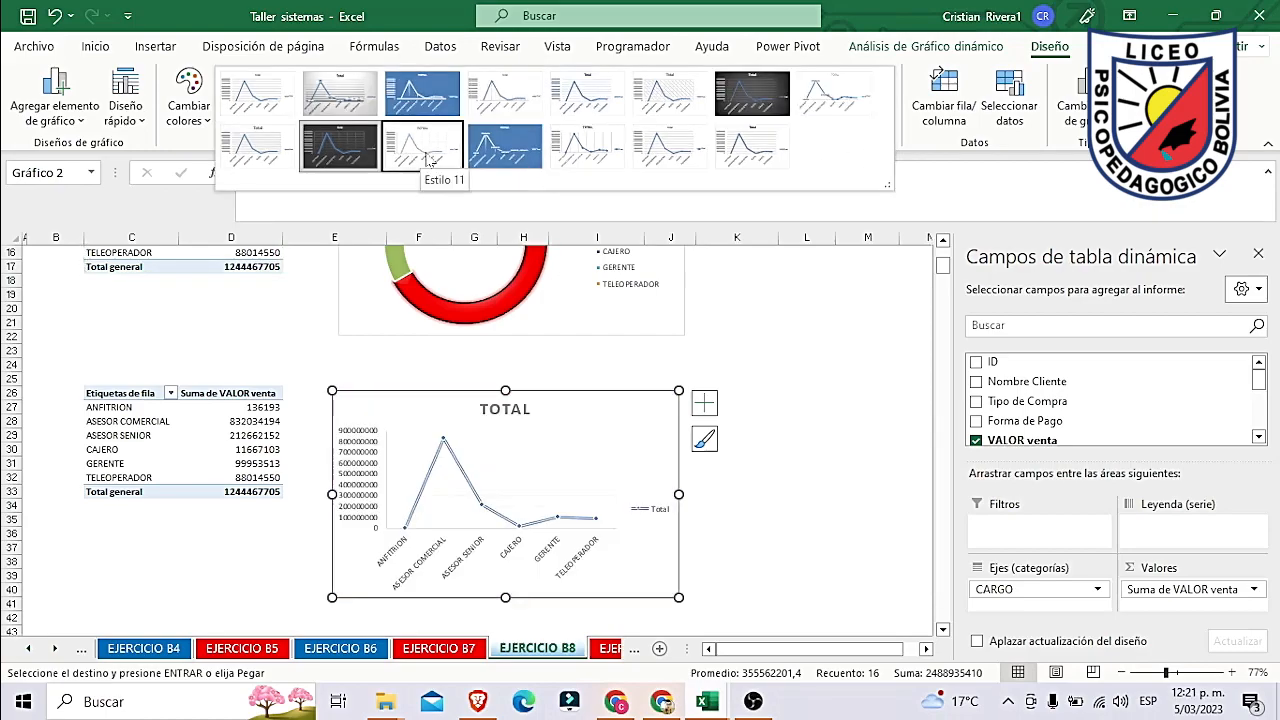
{"action": "left_click", "coordinate": [752, 145]}
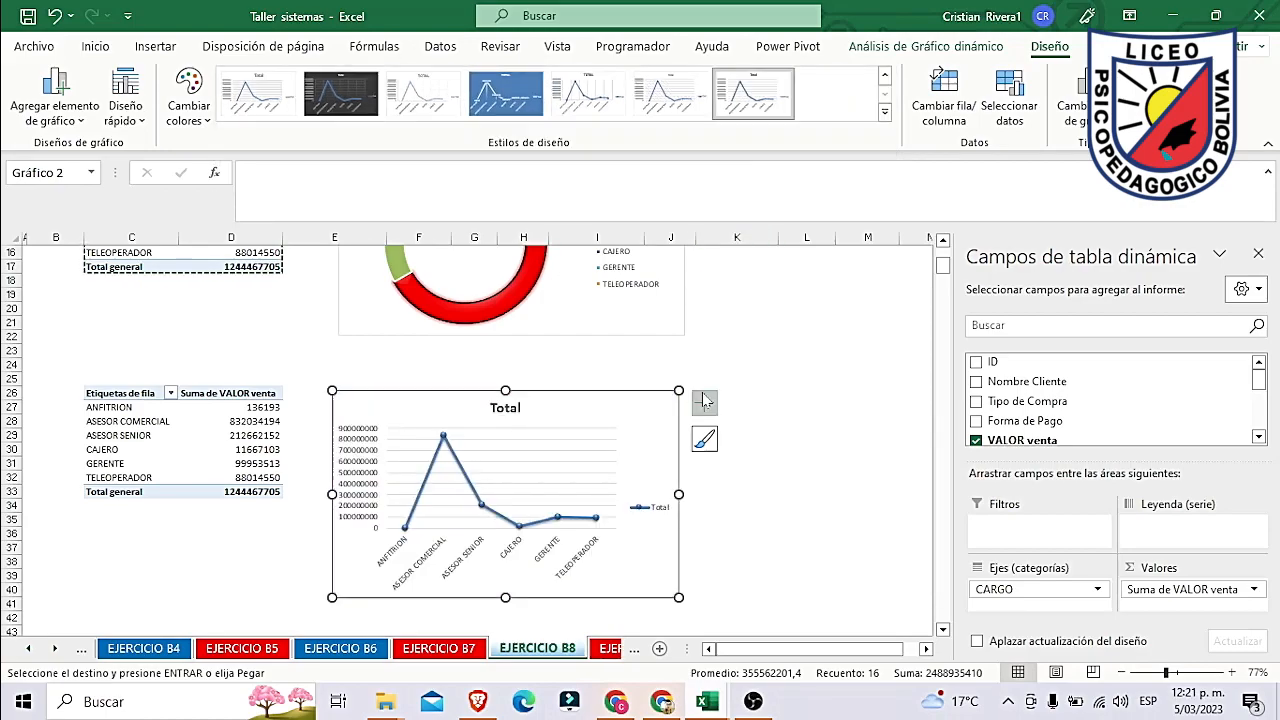
{"action": "left_click", "coordinate": [189, 110]}
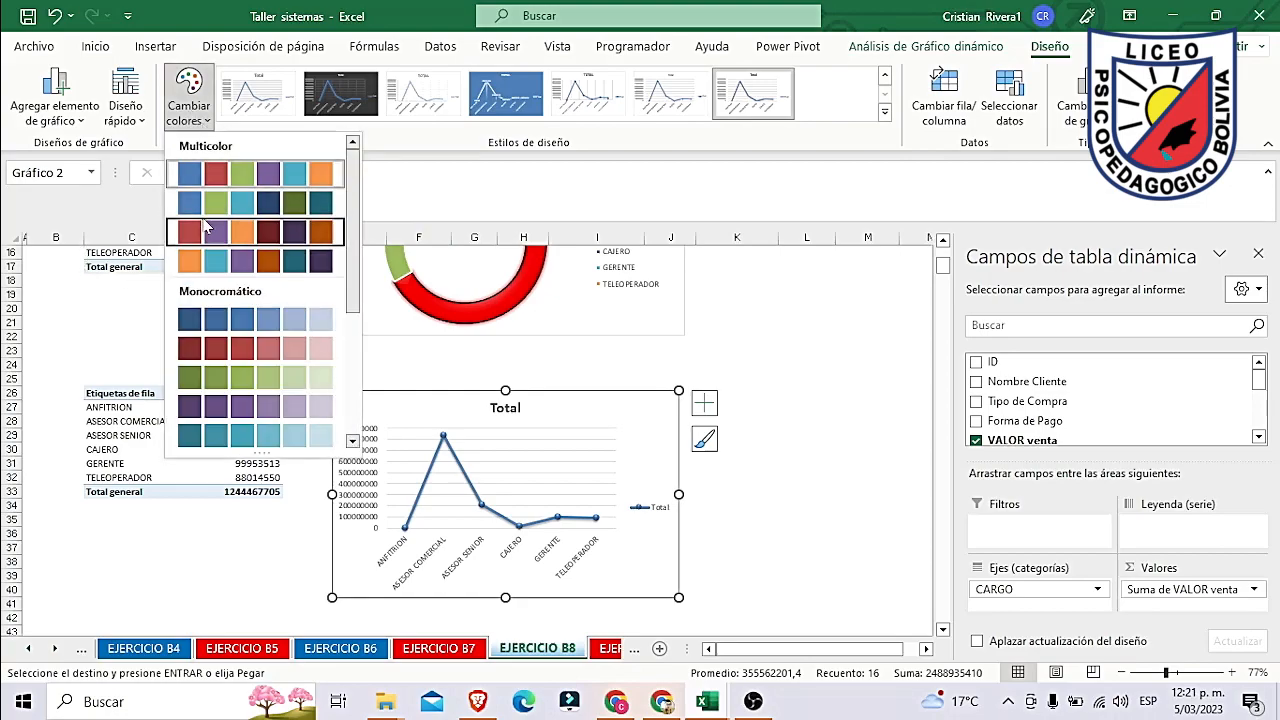
{"action": "left_click", "coordinate": [675, 573]}
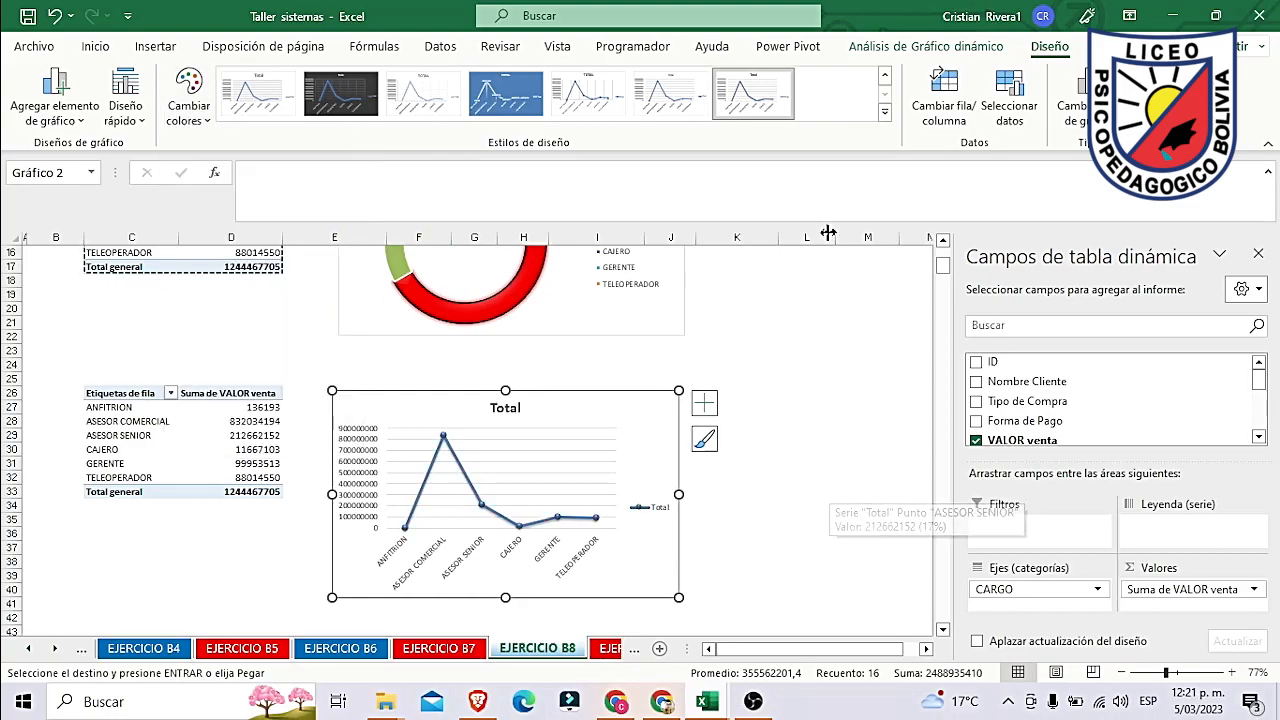
{"action": "left_click", "coordinate": [849, 531]}
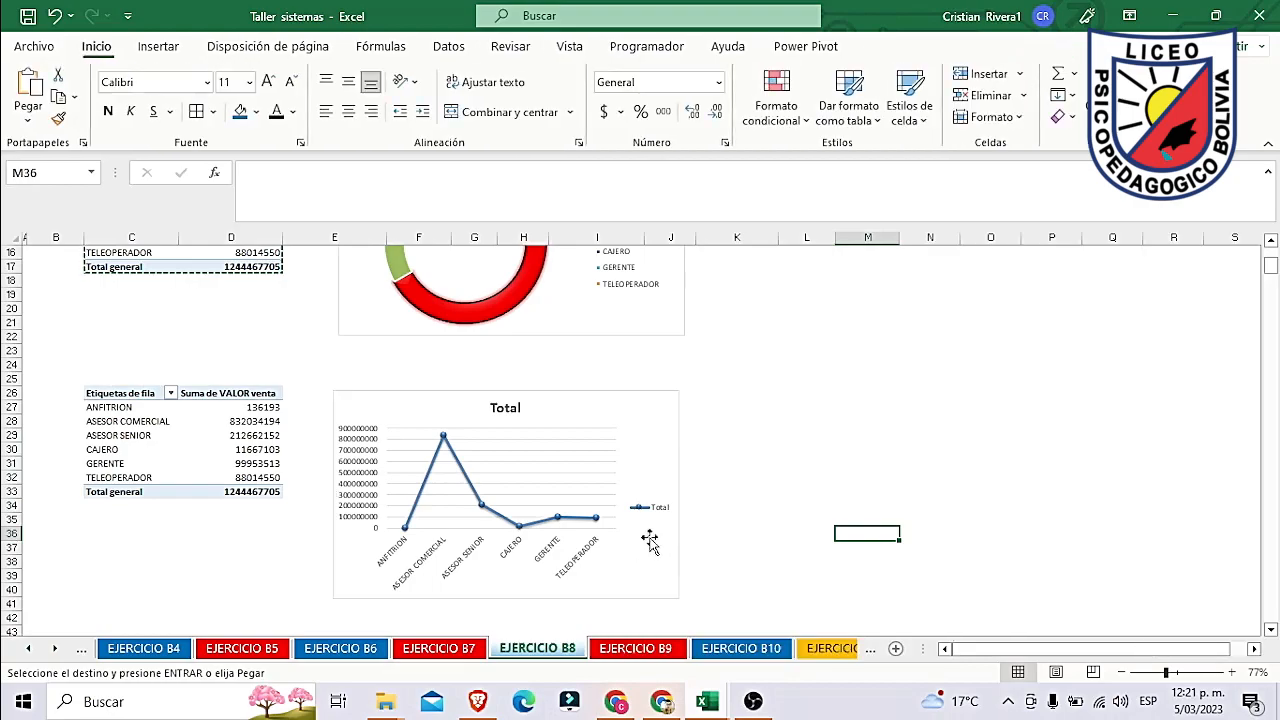
Step: Apply the last quick layout, without a chart title, to the line chart
{"action": "left_click", "coordinate": [677, 436]}
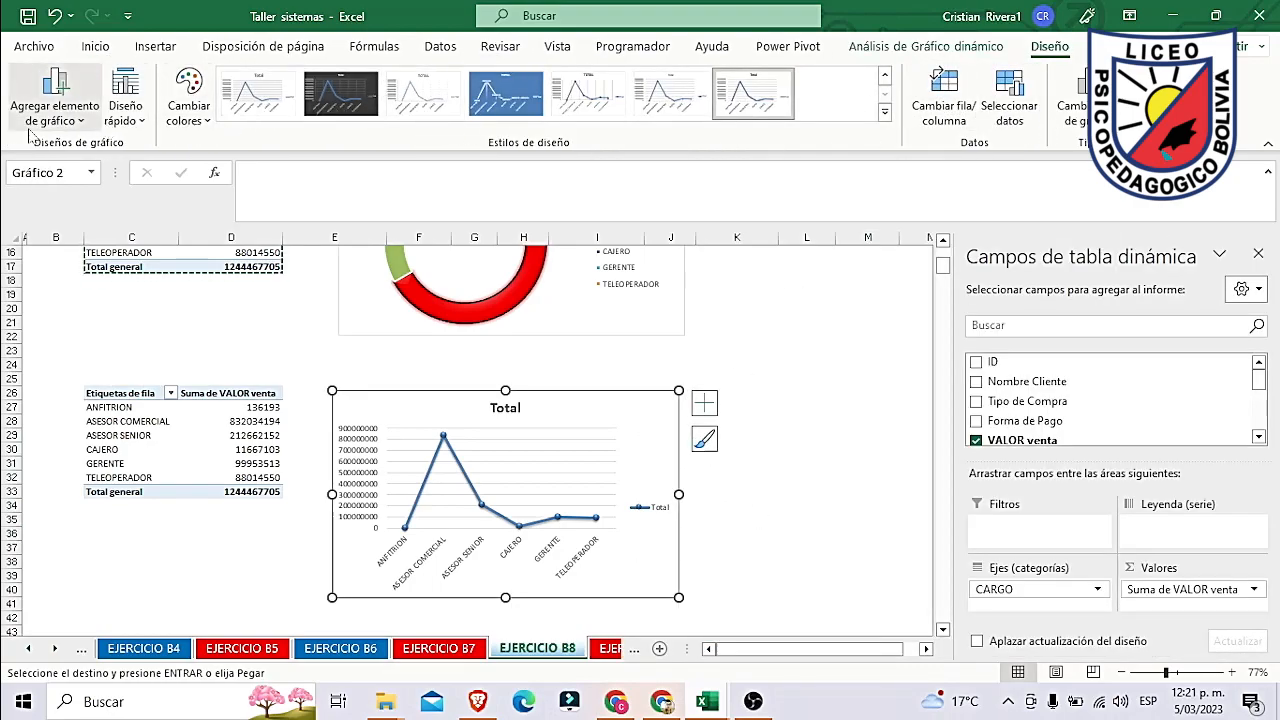
{"action": "left_click", "coordinate": [55, 110]}
{"action": "left_click", "coordinate": [140, 118]}
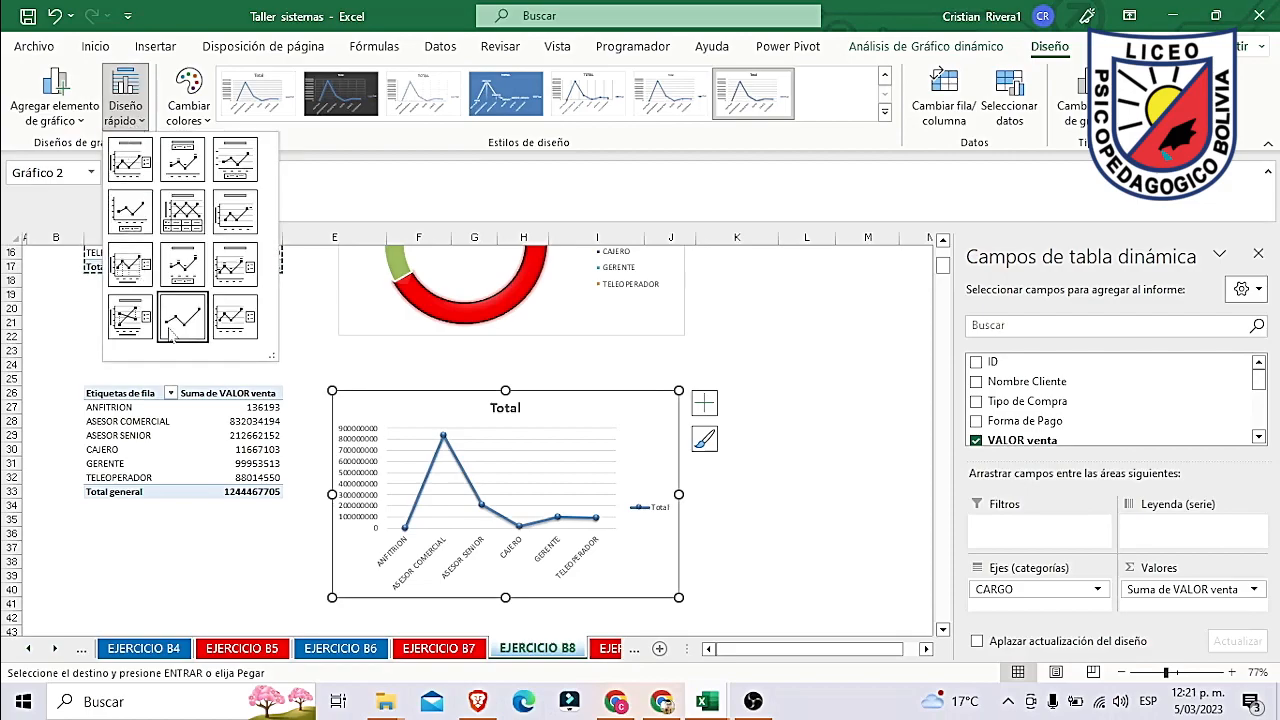
{"action": "left_click", "coordinate": [225, 333]}
{"action": "left_click", "coordinate": [808, 517]}
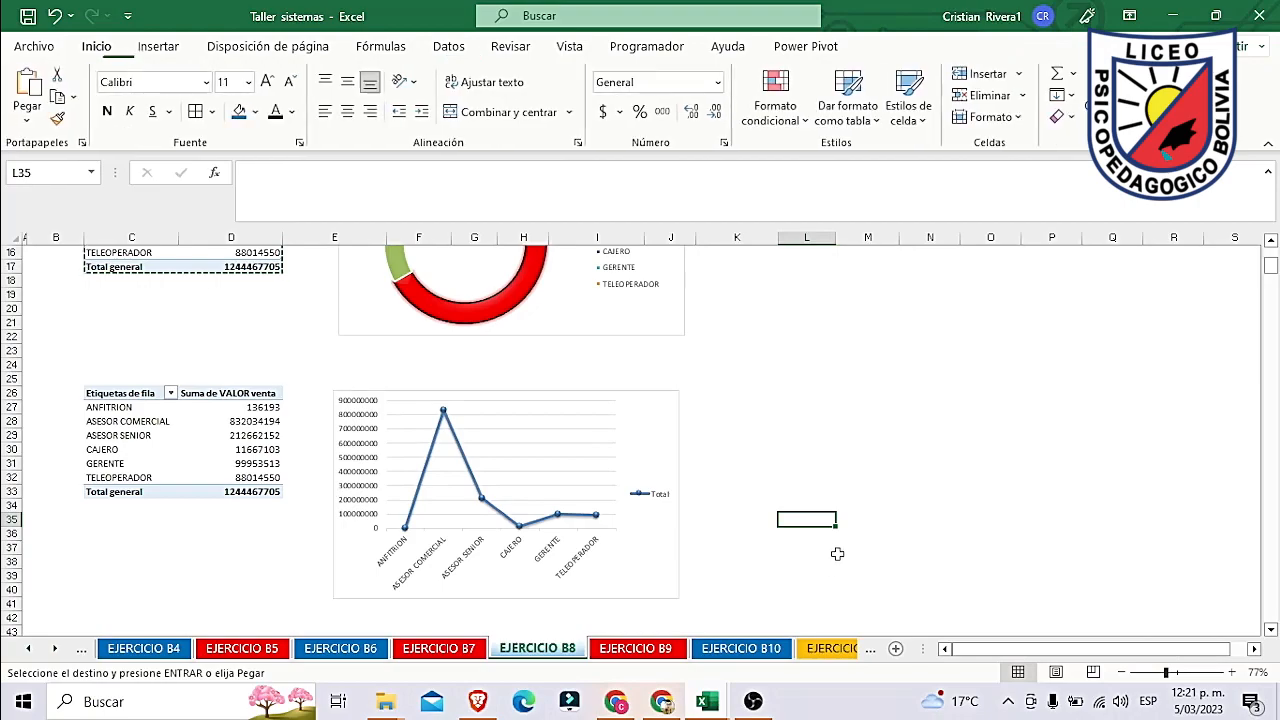
Step: Remove the outline of the line chart's chart area
{"action": "left_click", "coordinate": [675, 440]}
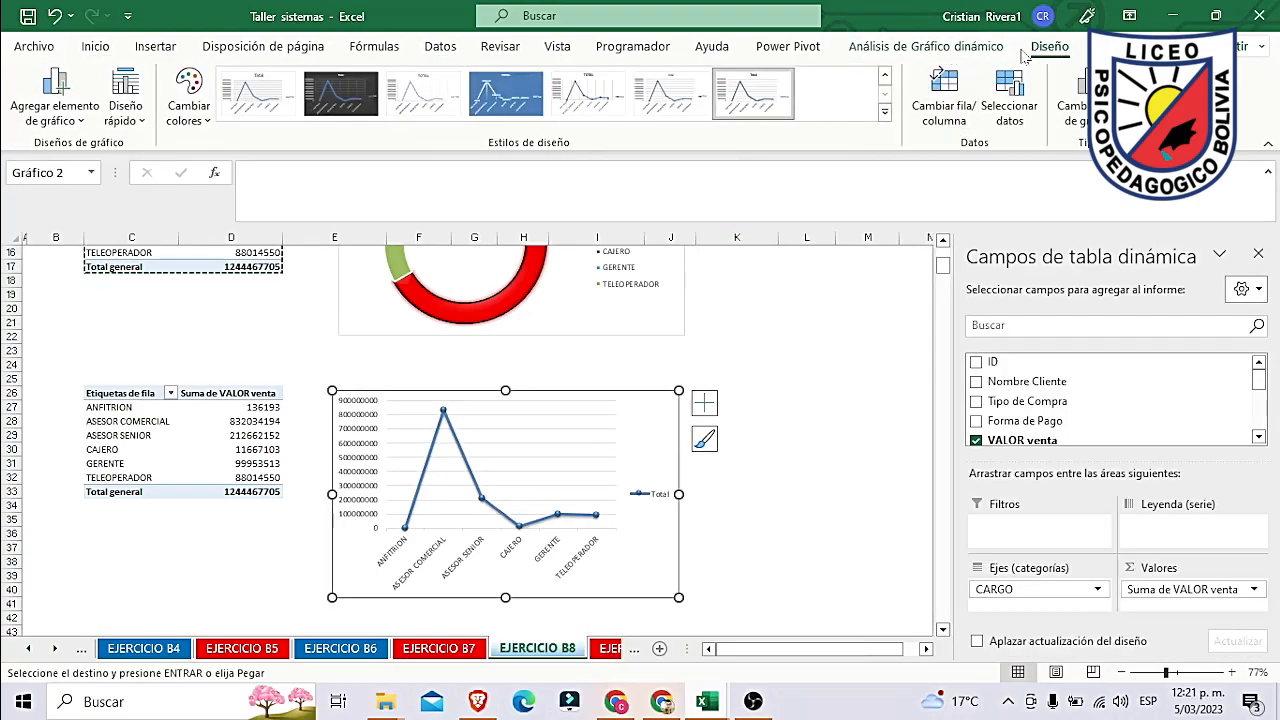
{"action": "left_click", "coordinate": [1115, 47]}
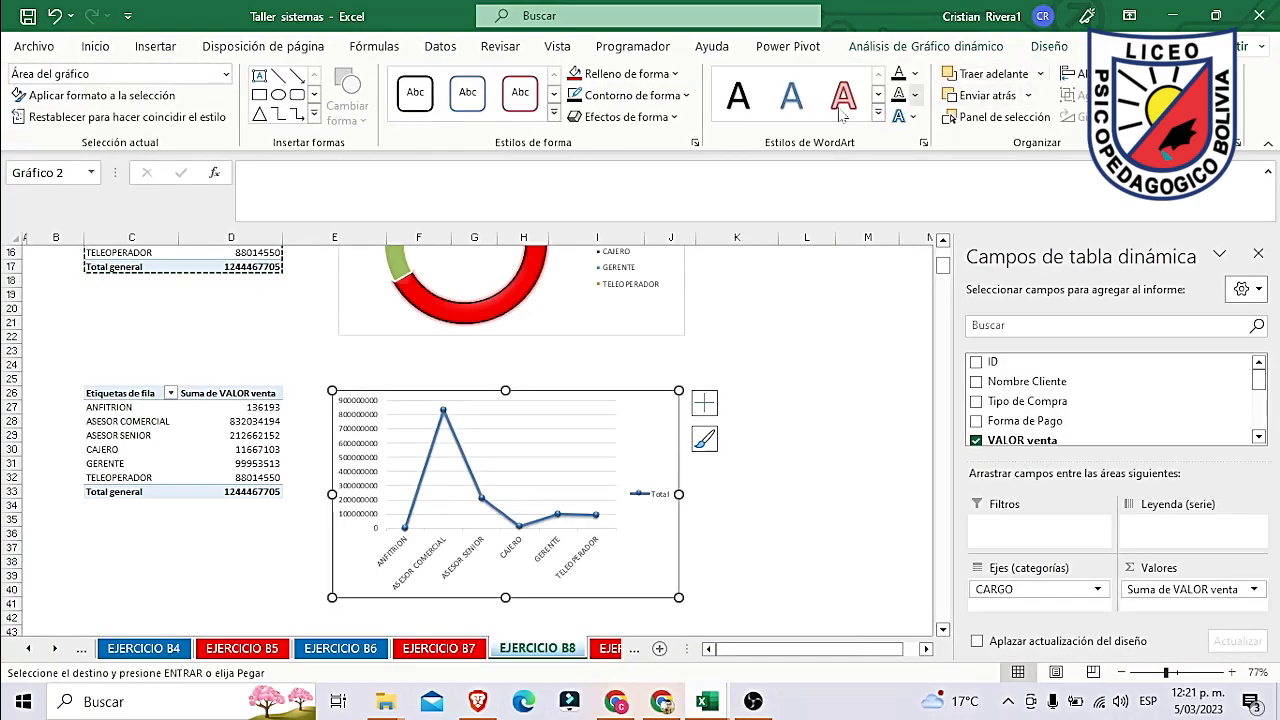
{"action": "left_click", "coordinate": [633, 95]}
{"action": "left_click", "coordinate": [650, 380]}
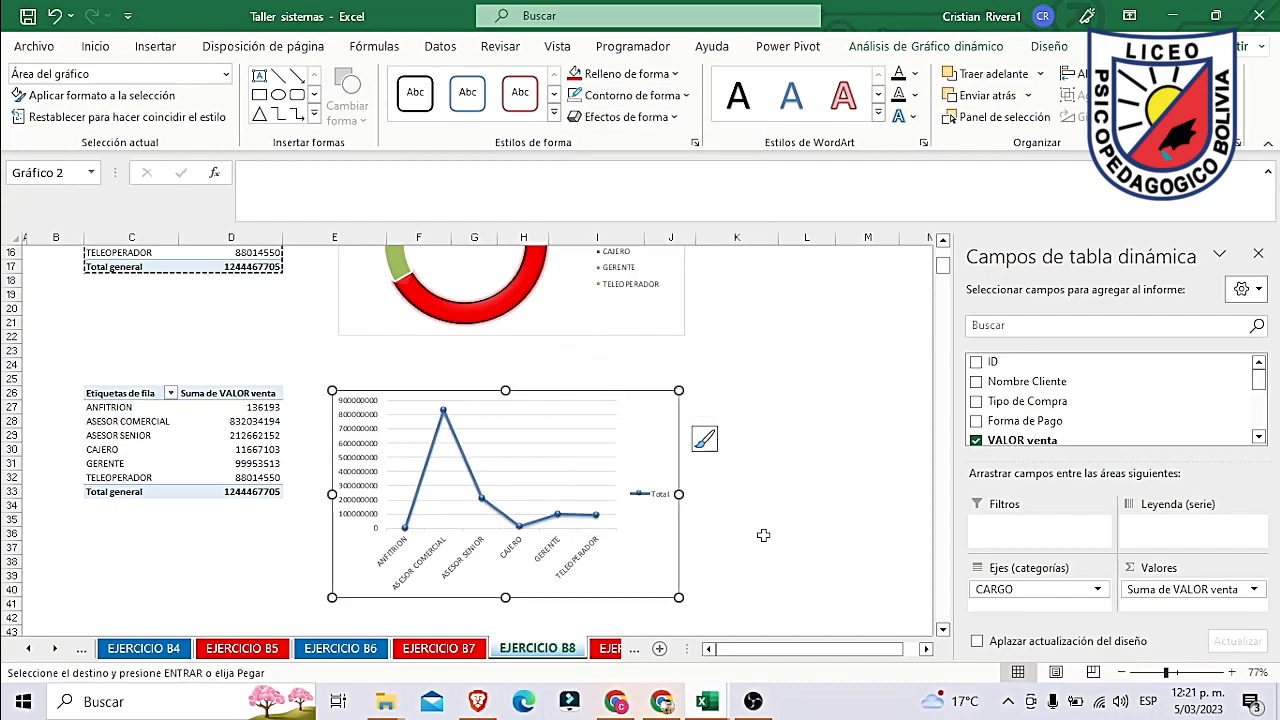
{"action": "left_click", "coordinate": [762, 534]}
Step: Set the doughnut chart's chart area to no fill and no outline
{"action": "scroll", "coordinate": [500, 390], "scroll_direction": "up", "scroll_amount": 1}
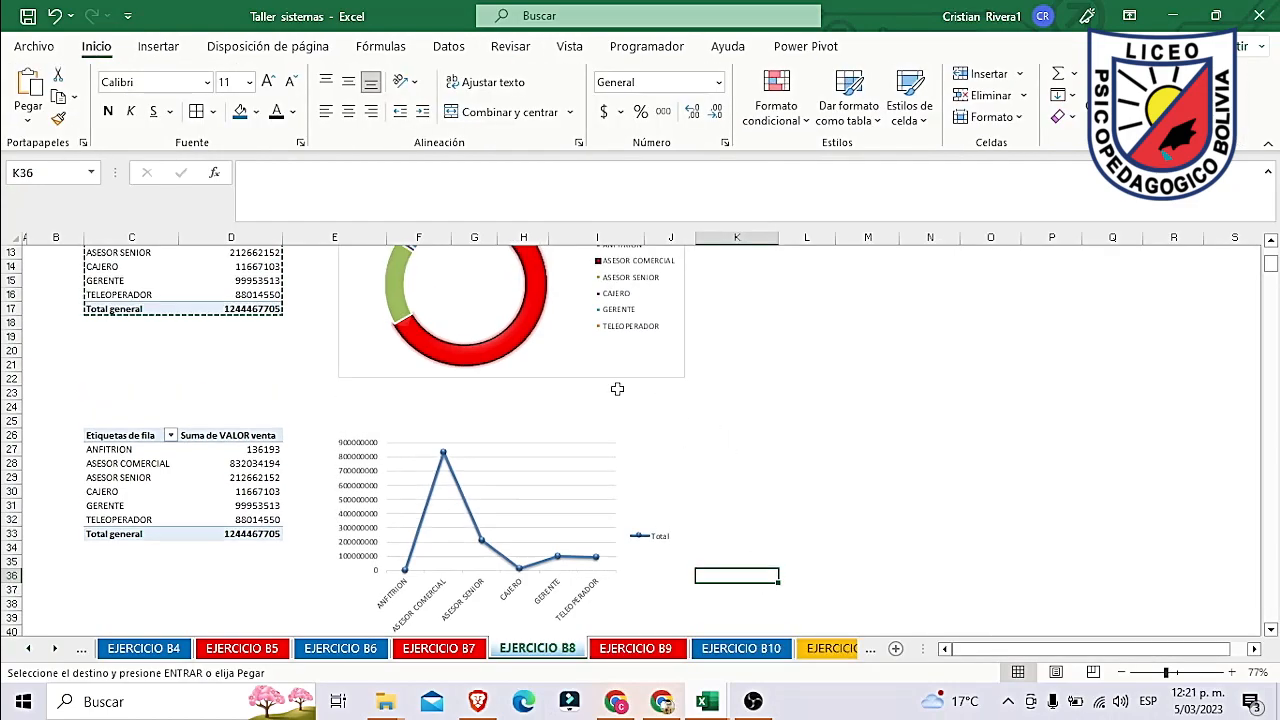
{"action": "left_click", "coordinate": [634, 367]}
{"action": "left_click", "coordinate": [736, 433]}
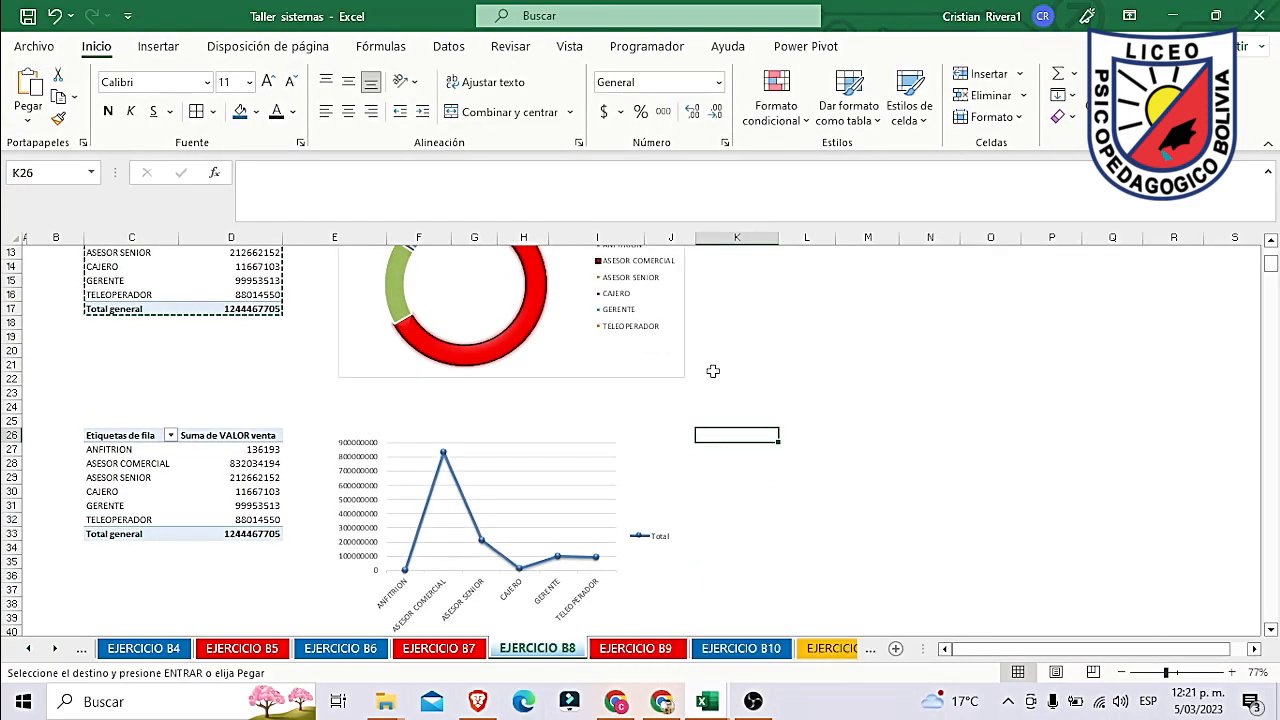
{"action": "scroll", "coordinate": [600, 380], "scroll_direction": "up", "scroll_amount": 1}
{"action": "left_click", "coordinate": [564, 404]}
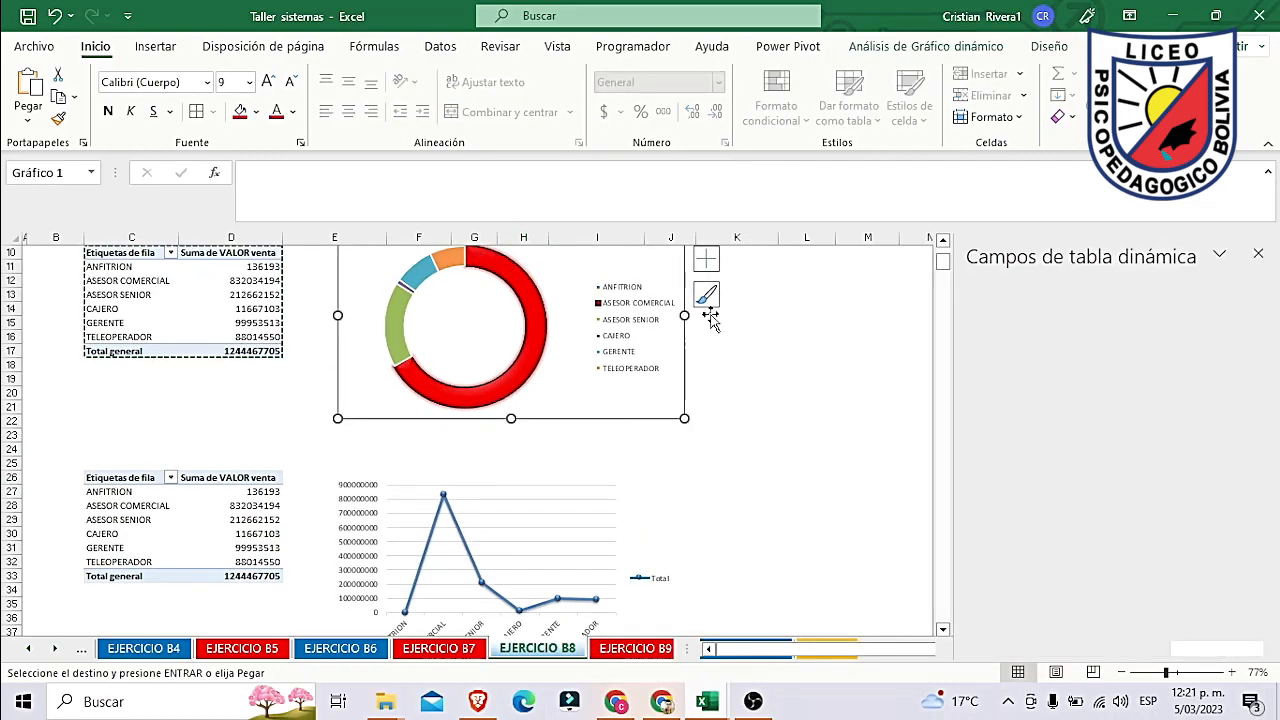
{"action": "left_click", "coordinate": [1085, 48]}
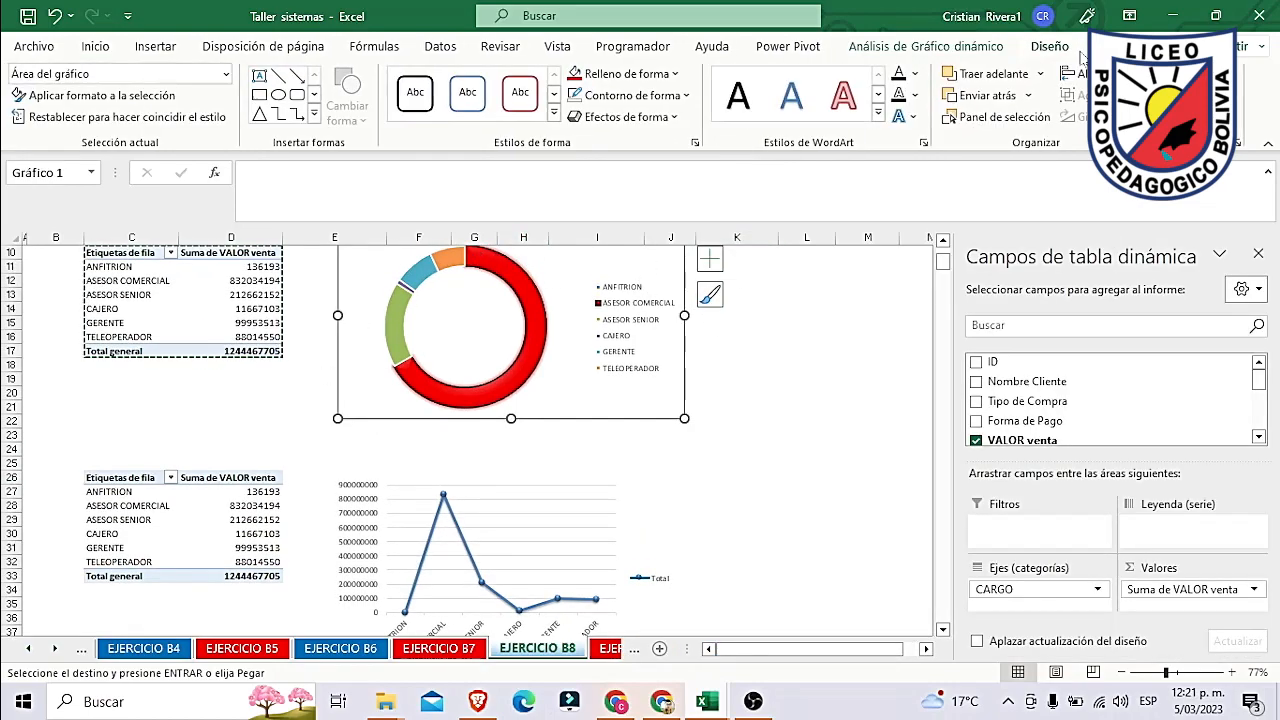
{"action": "left_click", "coordinate": [640, 75]}
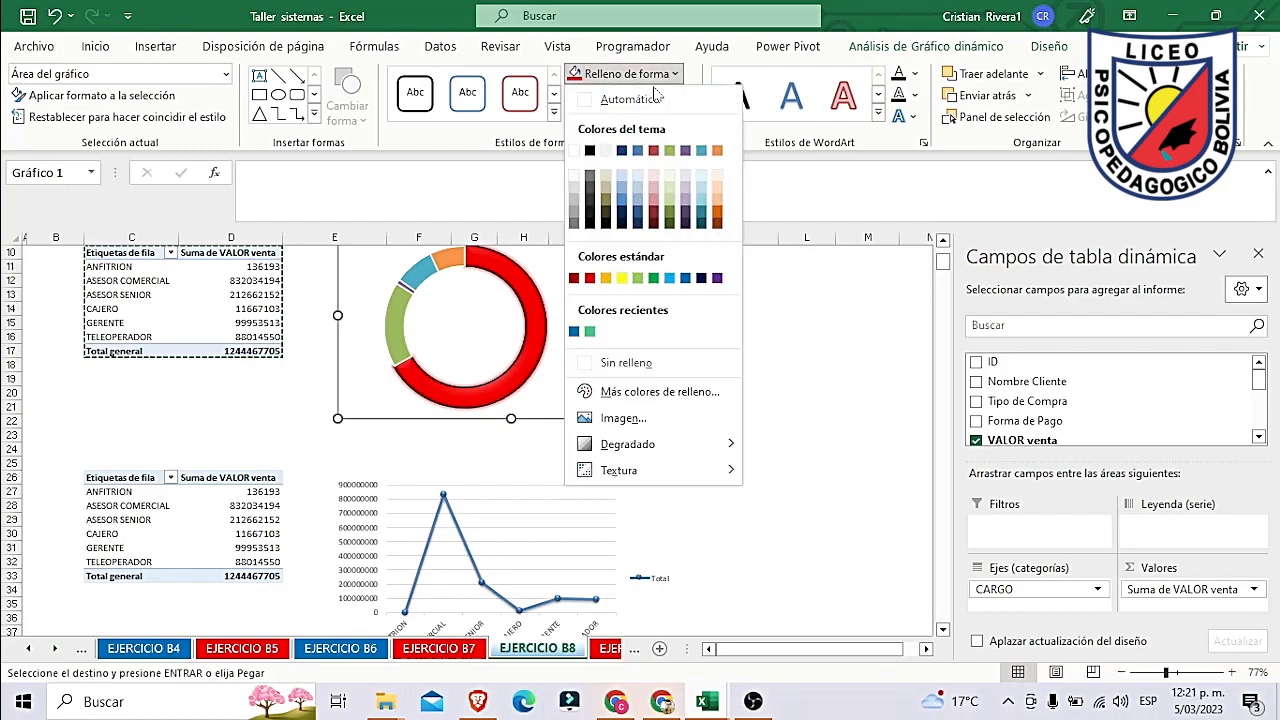
{"action": "left_click", "coordinate": [645, 365]}
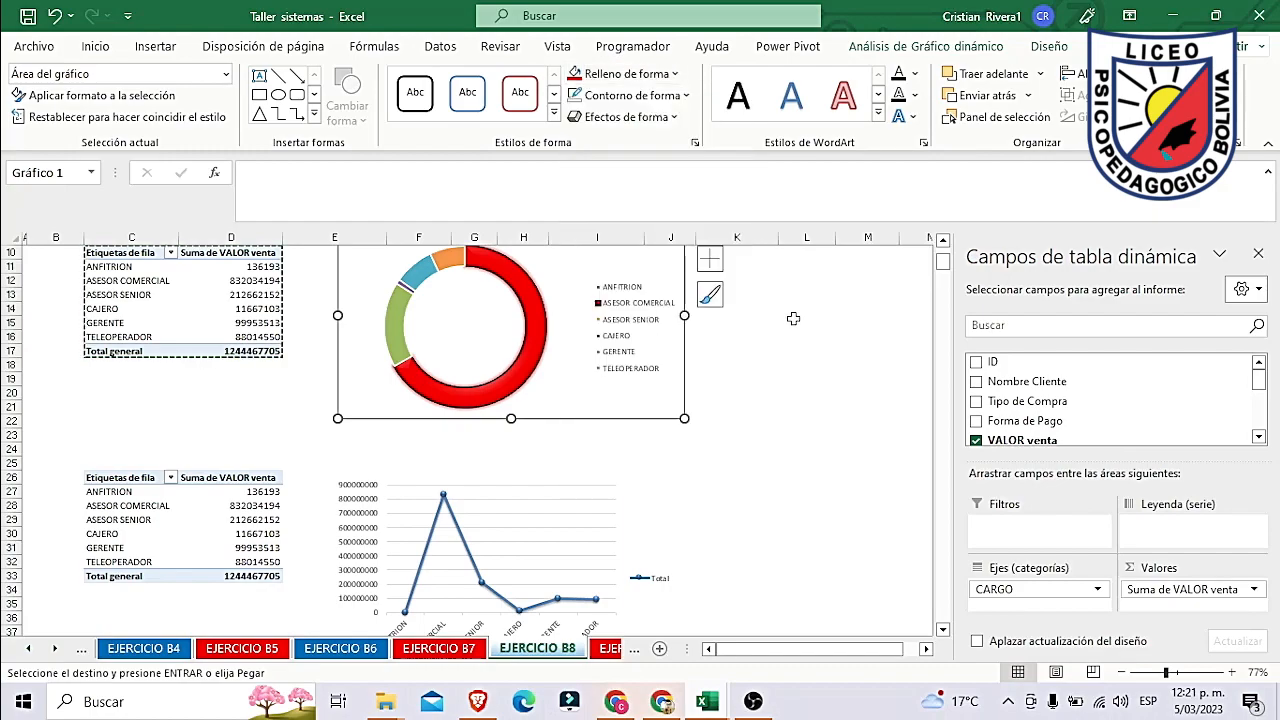
{"action": "left_click", "coordinate": [632, 95]}
{"action": "left_click", "coordinate": [632, 384]}
{"action": "left_click", "coordinate": [810, 408]}
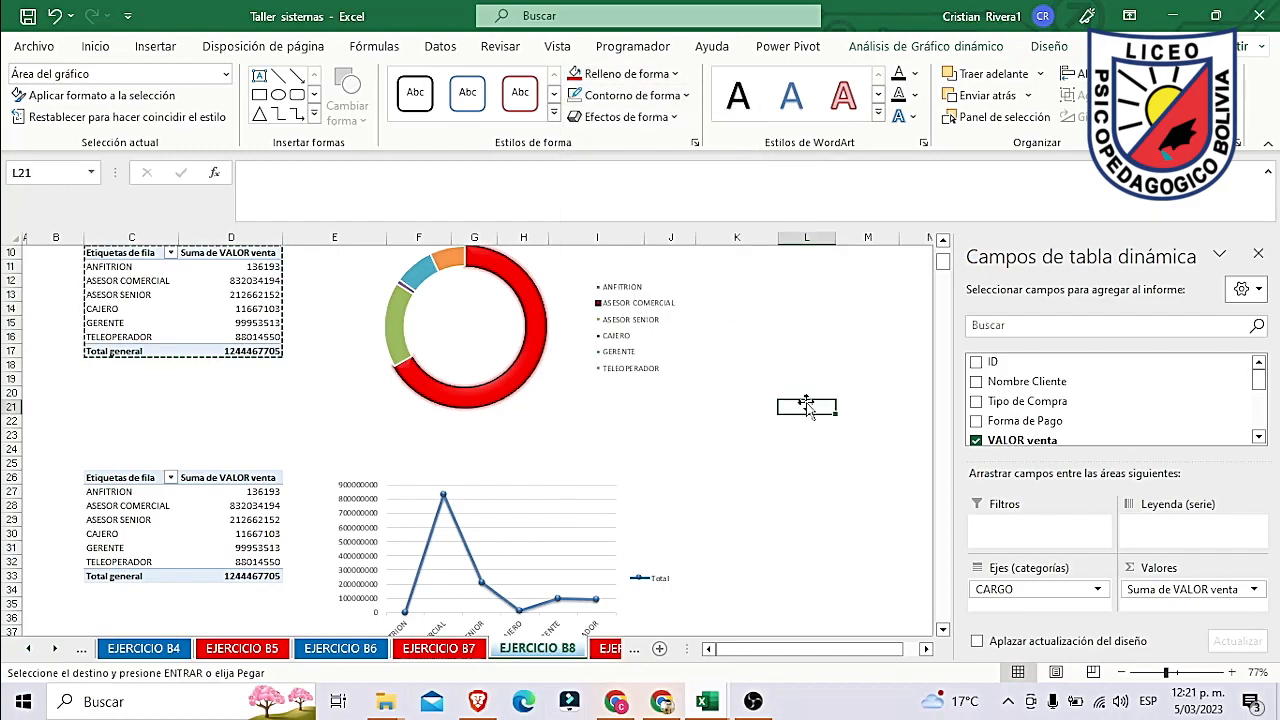
Step: Review the instructions, pivot tables and both charts on sheet EJERCICIO B8
{"action": "scroll", "coordinate": [745, 445], "scroll_direction": "up", "scroll_amount": 3}
{"action": "scroll", "coordinate": [745, 445], "scroll_direction": "down", "scroll_amount": 4}
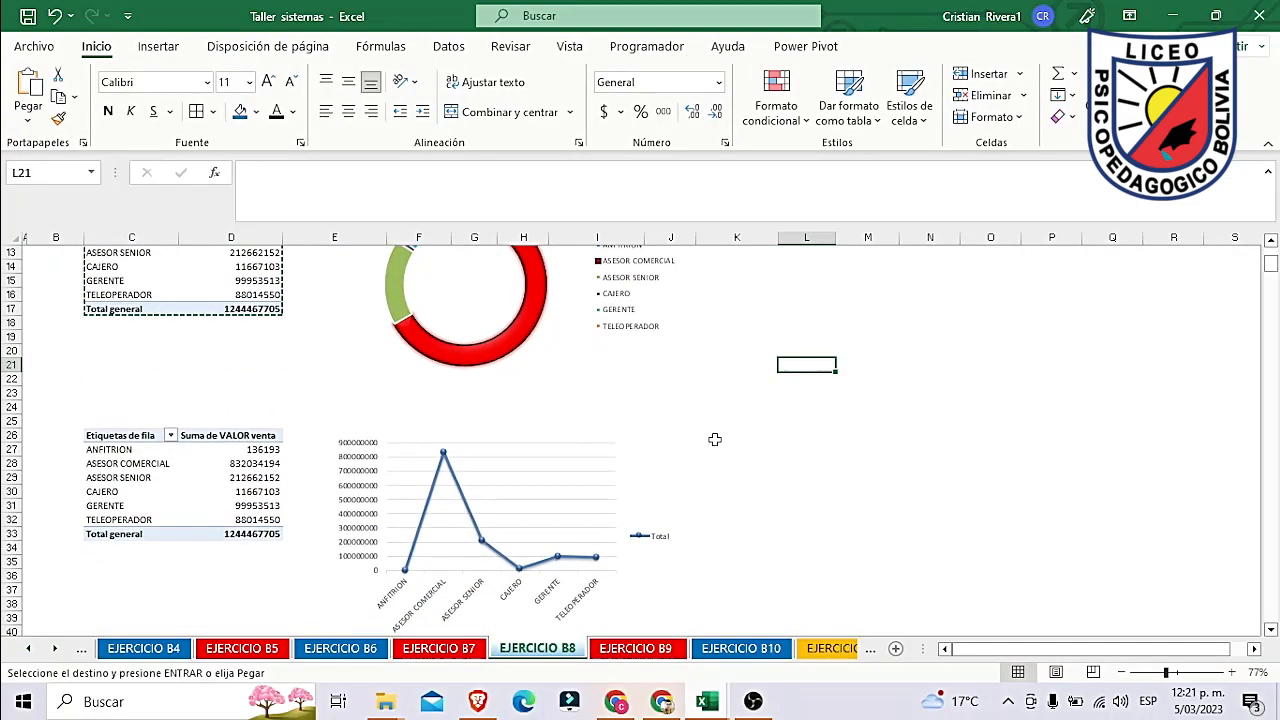
{"action": "scroll", "coordinate": [715, 440], "scroll_direction": "down", "scroll_amount": 3}
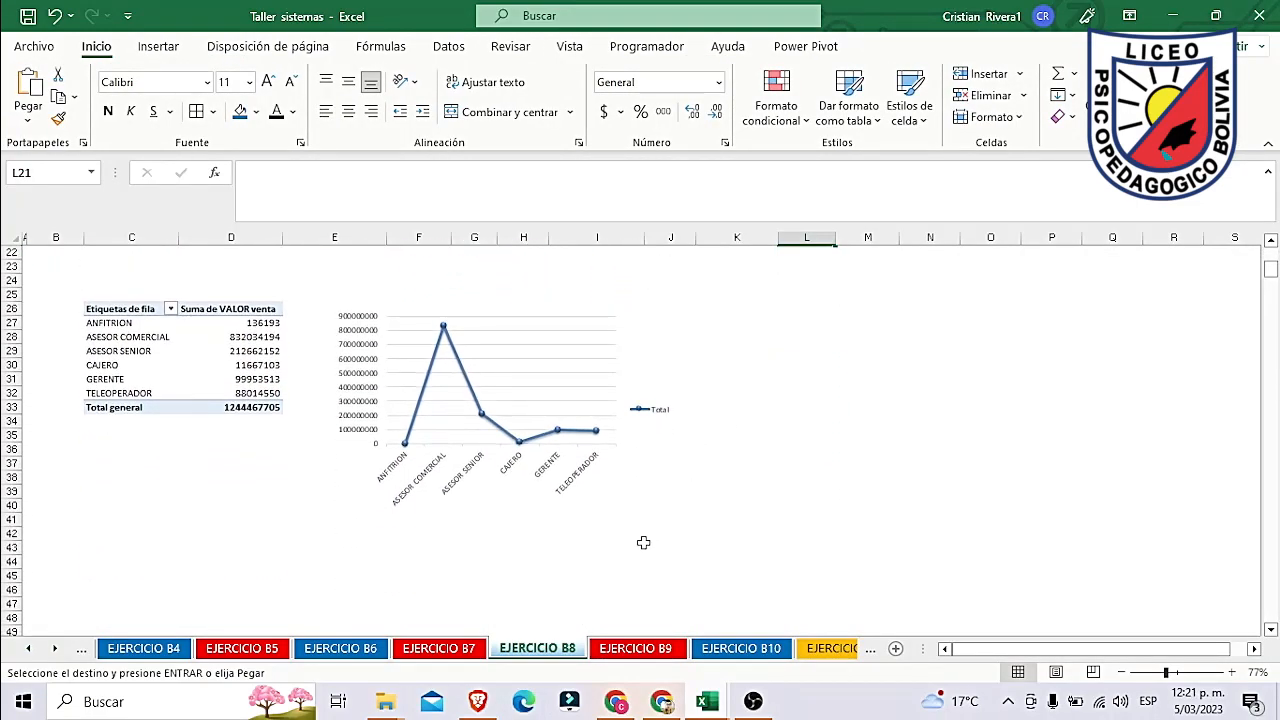
{"action": "scroll", "coordinate": [605, 556], "scroll_direction": "up", "scroll_amount": 7}
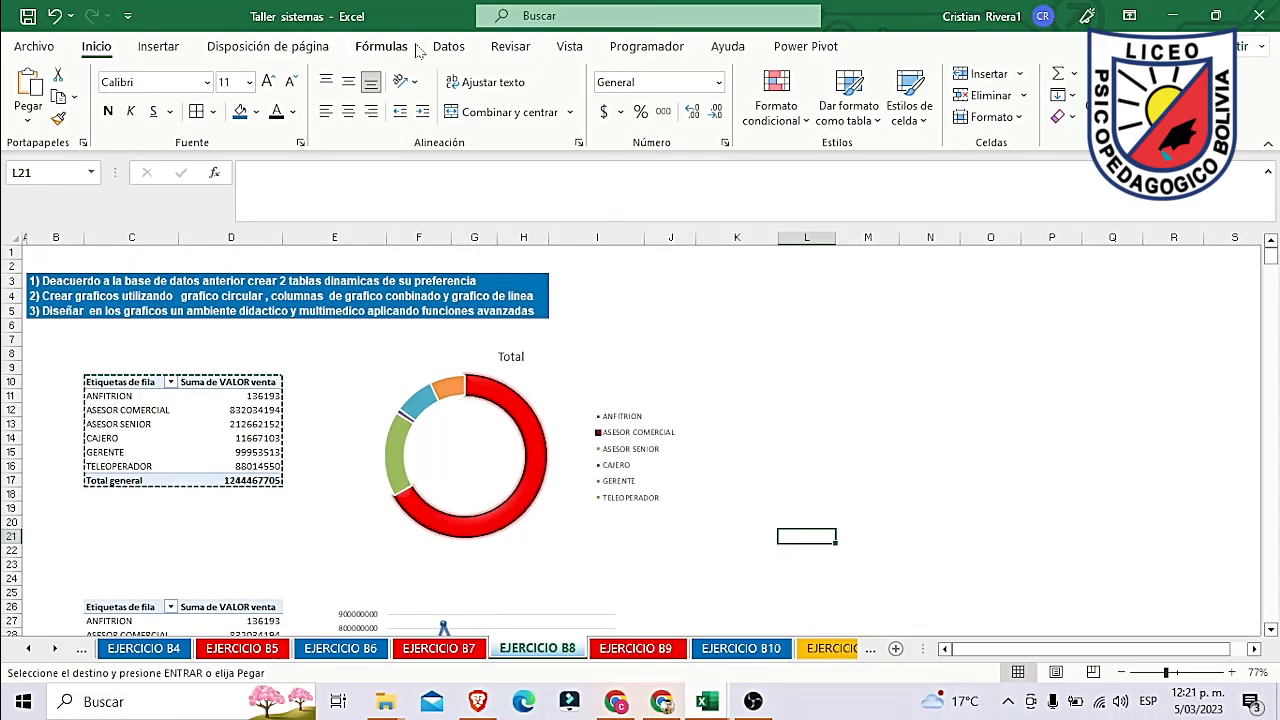
{"action": "left_click", "coordinate": [297, 47]}
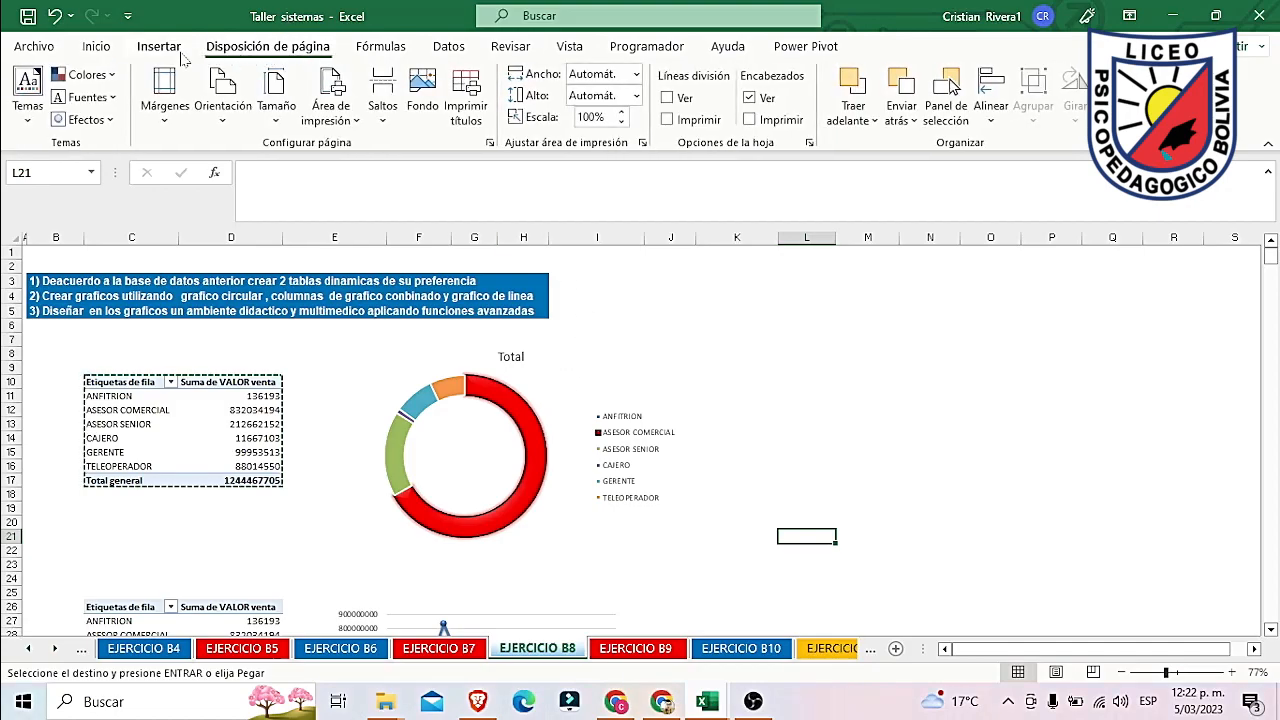
{"action": "scroll", "coordinate": [375, 52], "scroll_direction": "up", "scroll_amount": 1}
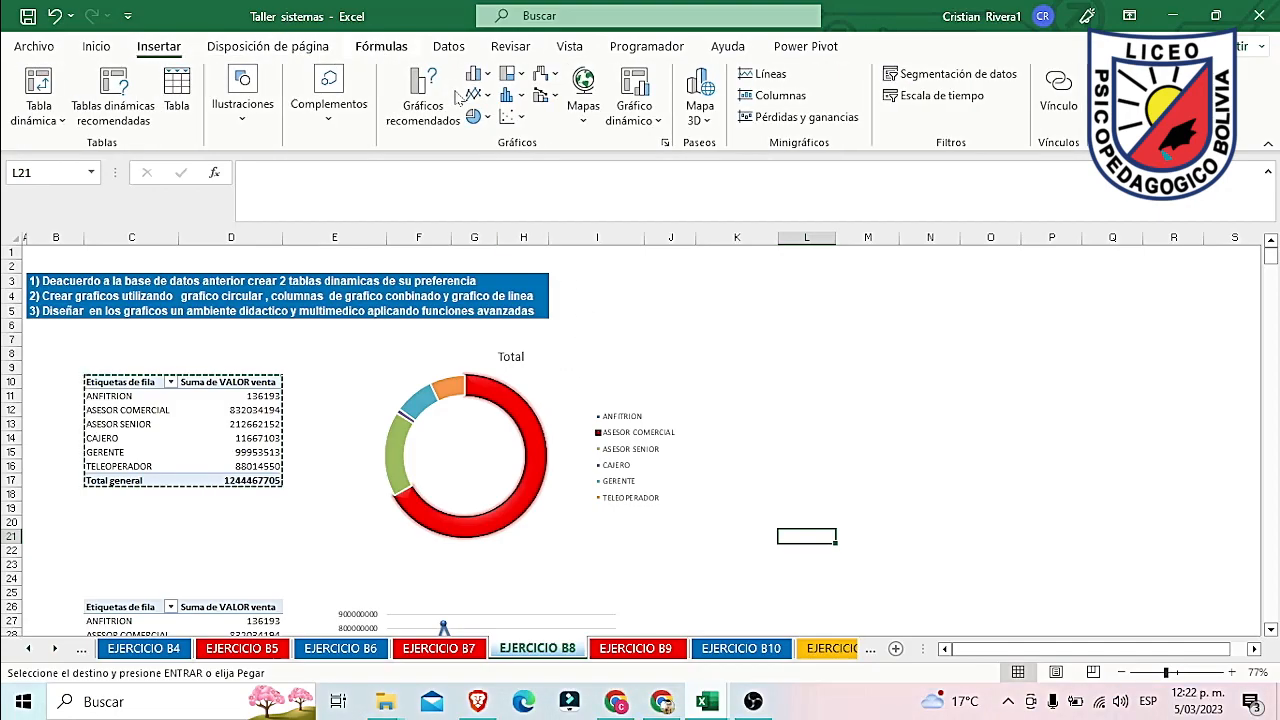
{"action": "scroll", "coordinate": [307, 97], "scroll_direction": "down", "scroll_amount": 2}
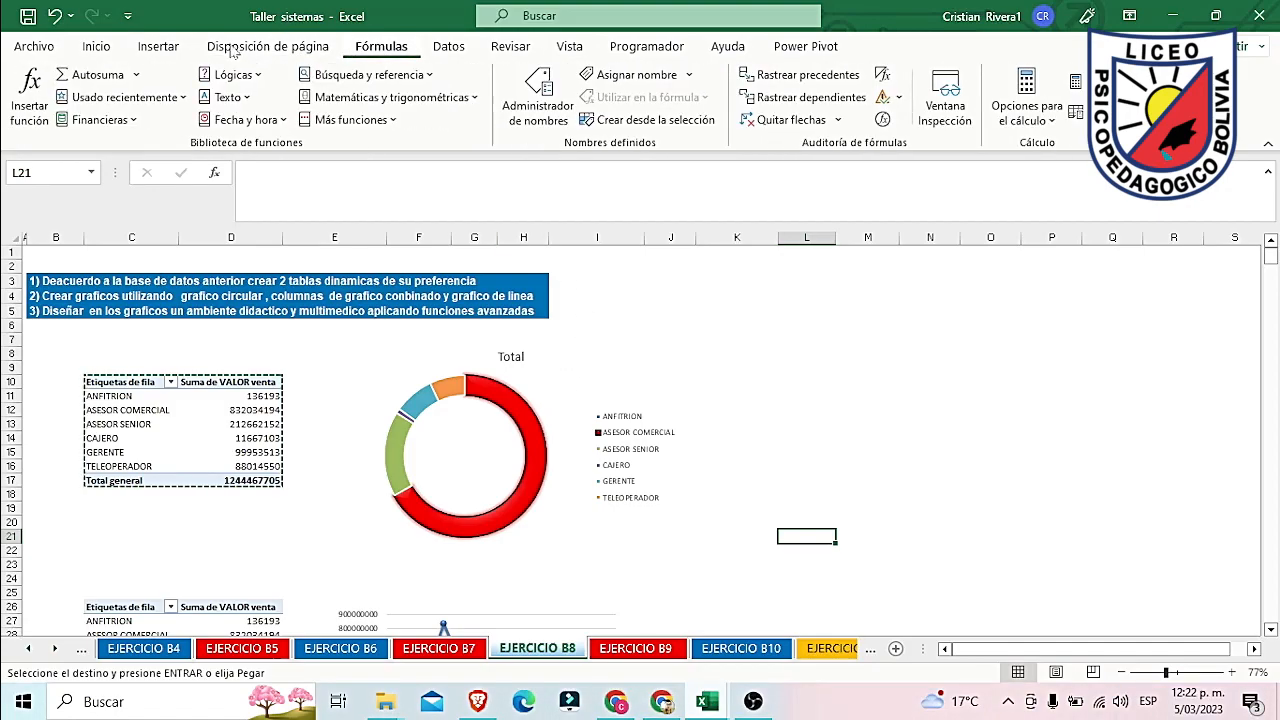
{"action": "left_click", "coordinate": [178, 50]}
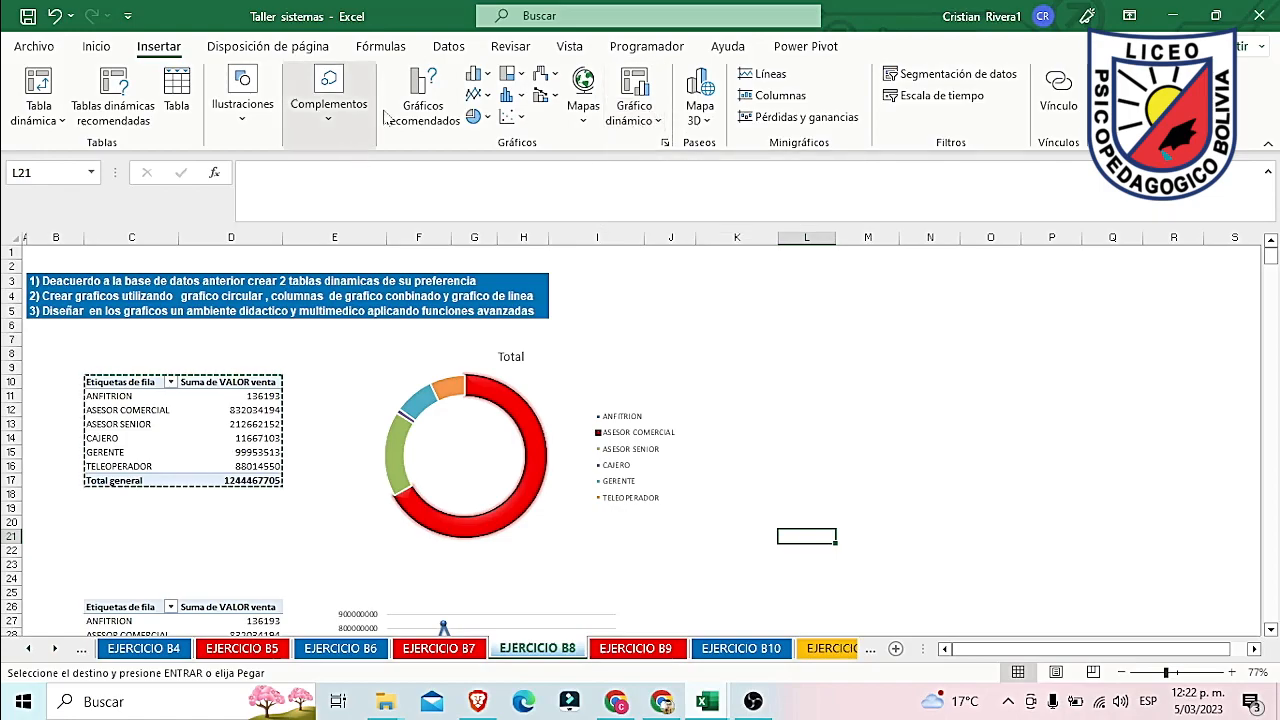
Step: Go to sheet EJERCICIO B9 and examine its instructions and the employee database starting at row 8
{"action": "left_click", "coordinate": [648, 650]}
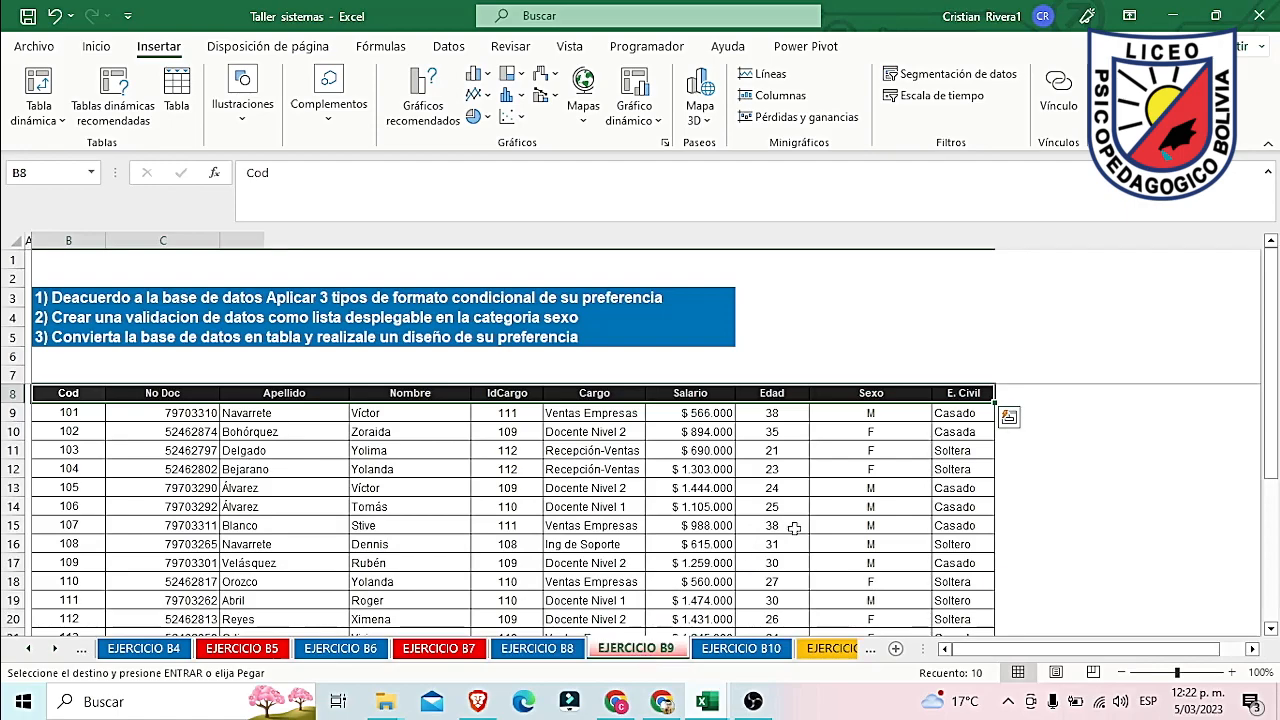
{"action": "scroll", "coordinate": [790, 545], "scroll_direction": "down", "scroll_amount": 4}
{"action": "scroll", "coordinate": [805, 549], "scroll_direction": "up", "scroll_amount": 4}
{"action": "scroll", "coordinate": [263, 395], "scroll_direction": "down", "scroll_amount": 2}
{"action": "scroll", "coordinate": [139, 499], "scroll_direction": "up", "scroll_amount": 2}
{"action": "left_click", "coordinate": [165, 487]}
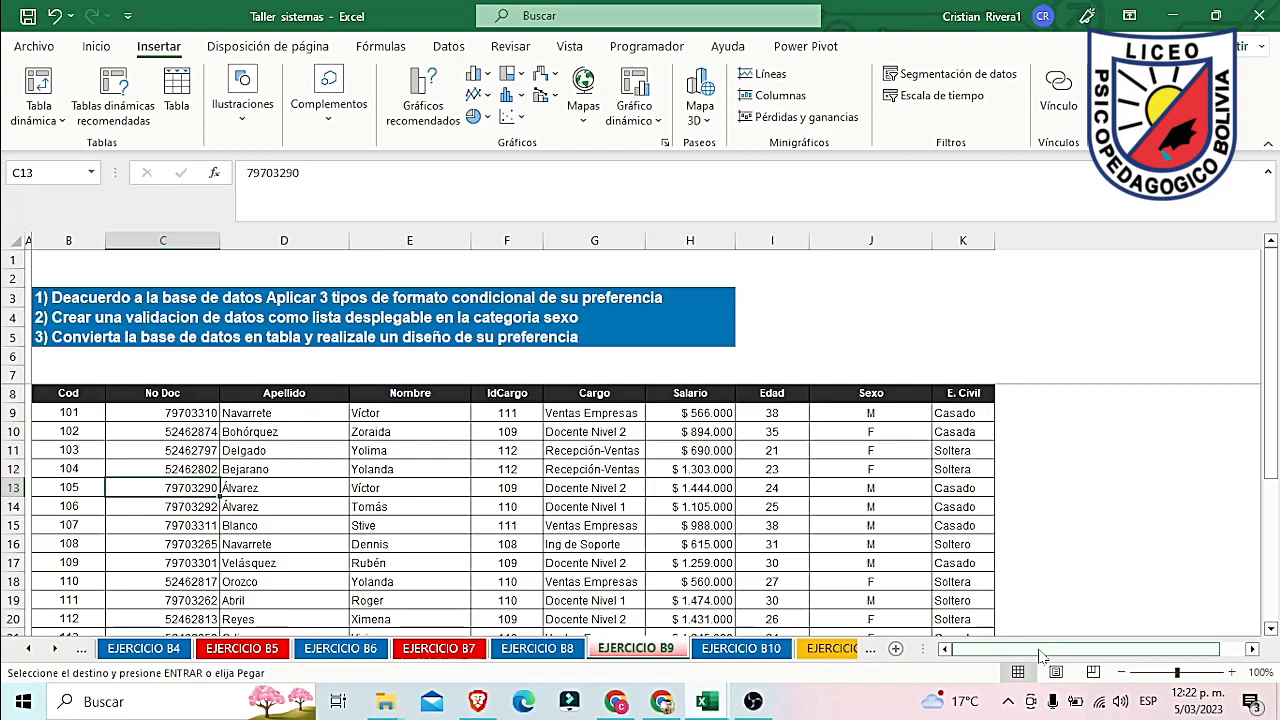
Step: Select the whole employee database on sheet EJERCICIO B9, from the Cod header in B8 through the E. Civil column
{"action": "left_click_drag", "start_coordinate": [60, 393], "coordinate": [966, 598]}
{"action": "scroll", "coordinate": [873, 453], "scroll_direction": "up", "scroll_amount": 3}
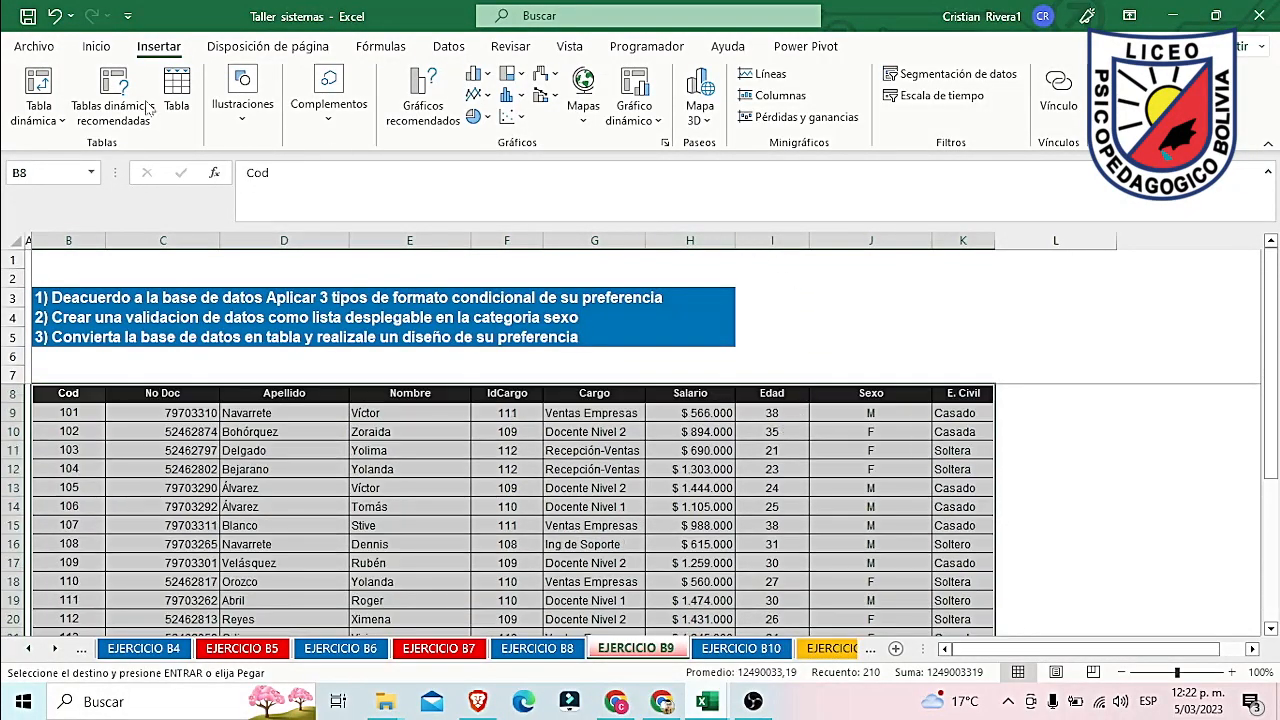
{"action": "left_click", "coordinate": [112, 48]}
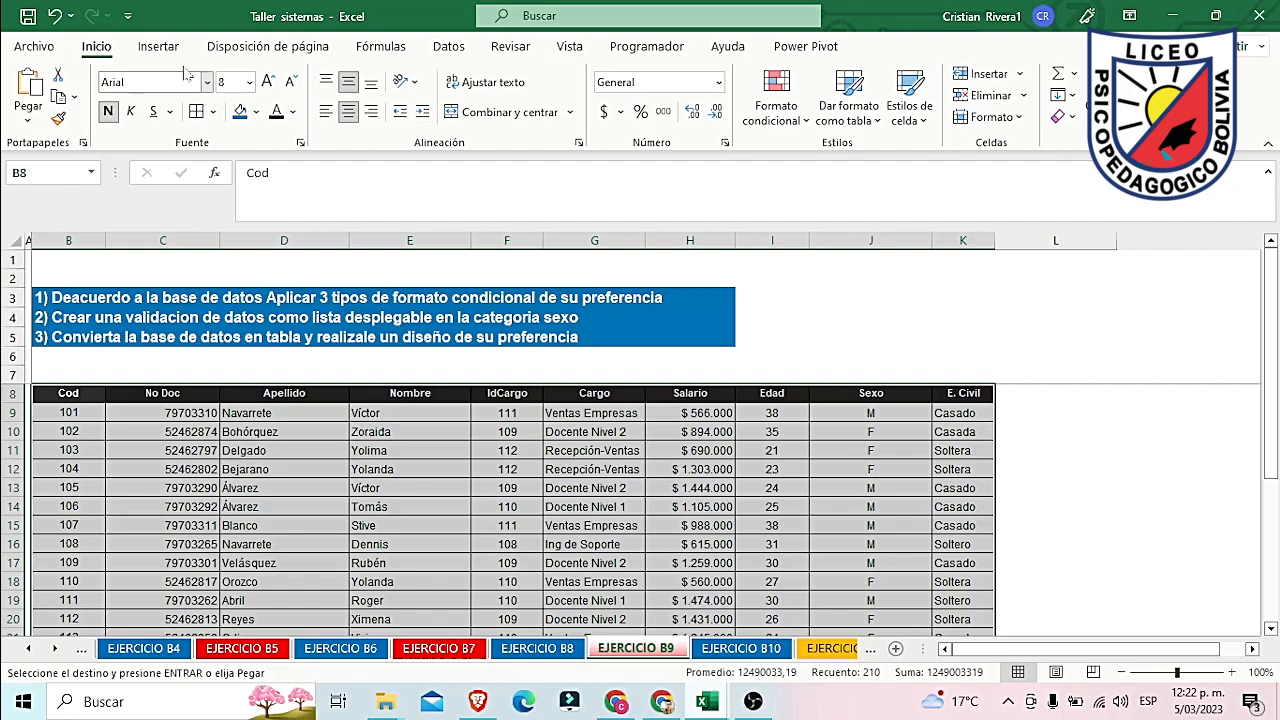
{"action": "left_click", "coordinate": [158, 47]}
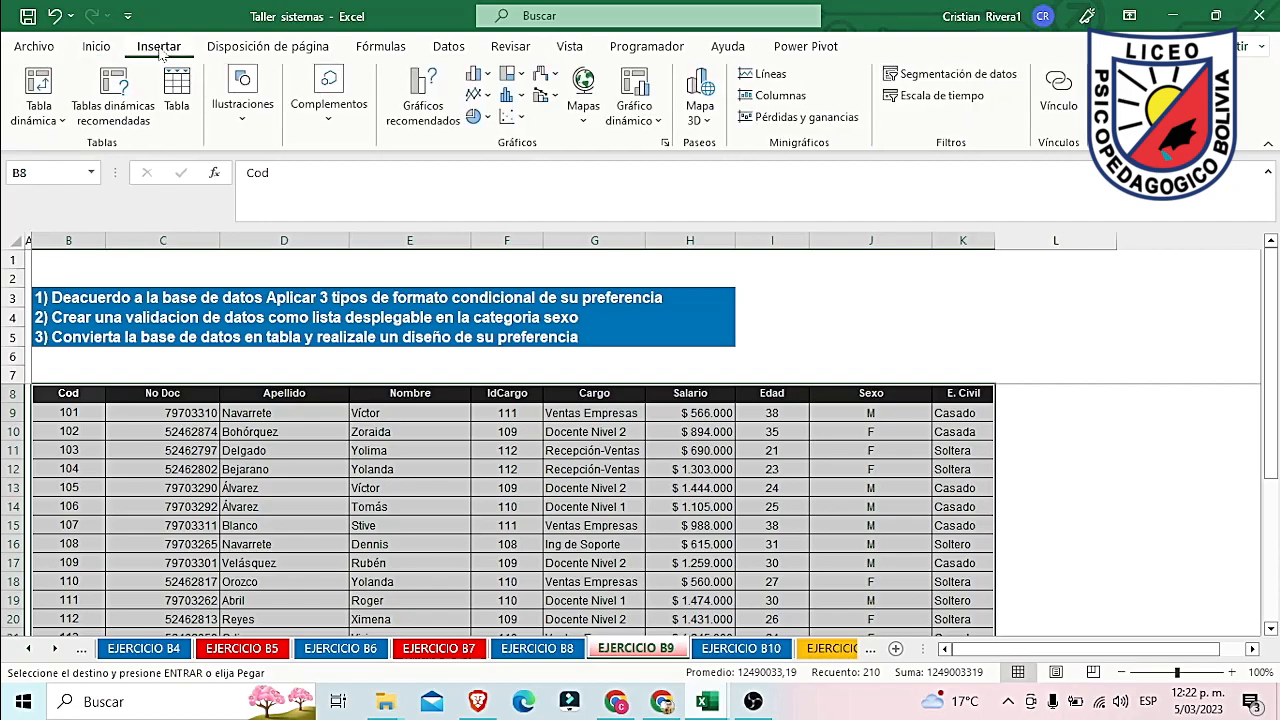
{"action": "left_click", "coordinate": [255, 48]}
{"action": "left_click", "coordinate": [383, 48]}
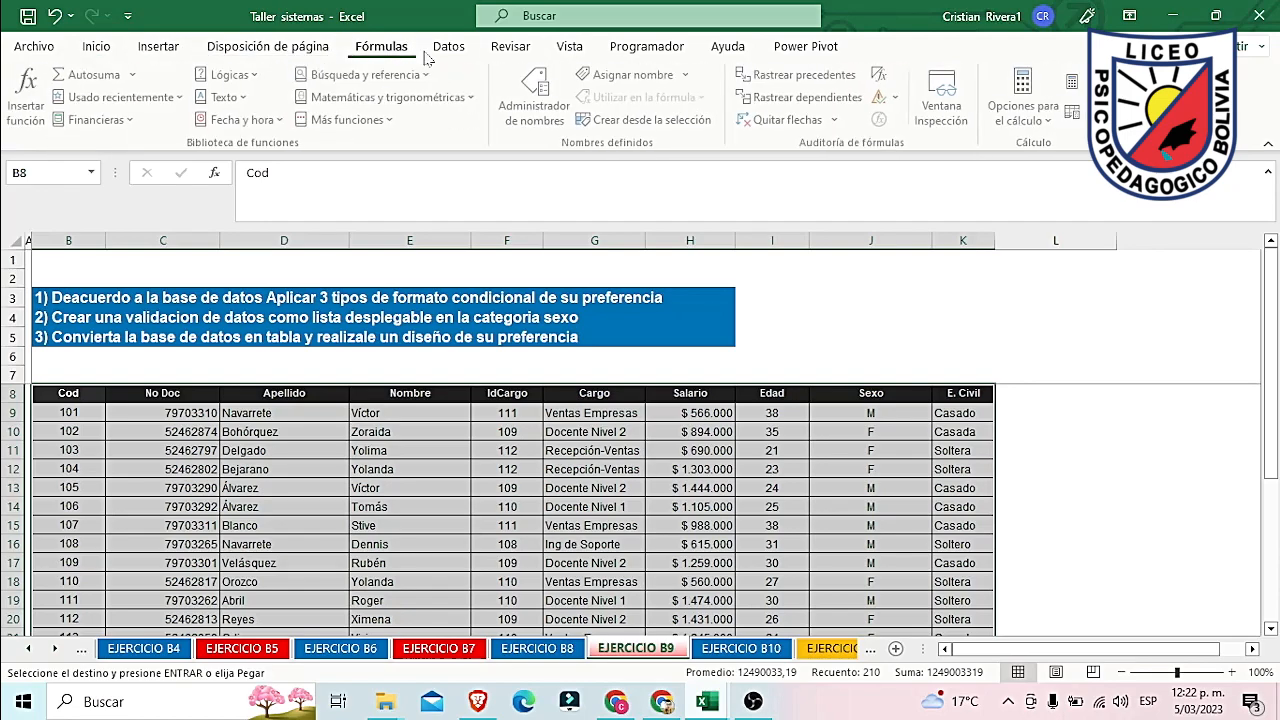
{"action": "left_click", "coordinate": [448, 48]}
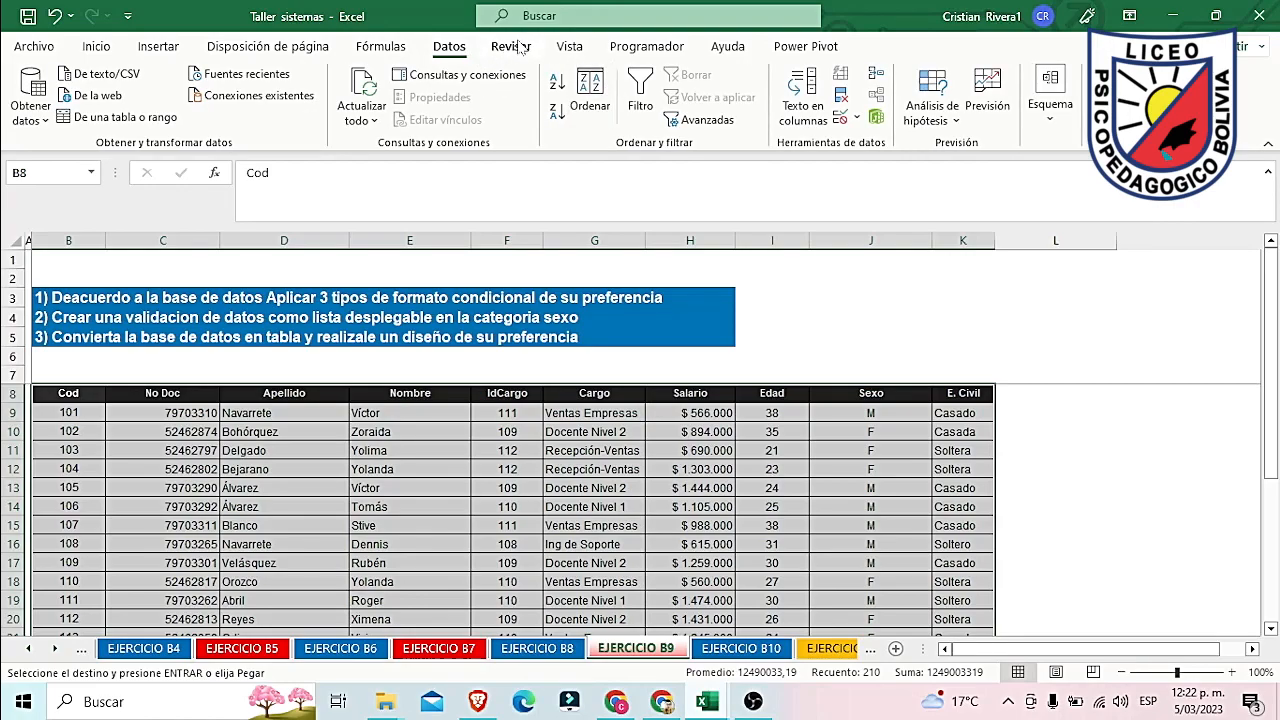
{"action": "left_click", "coordinate": [512, 47]}
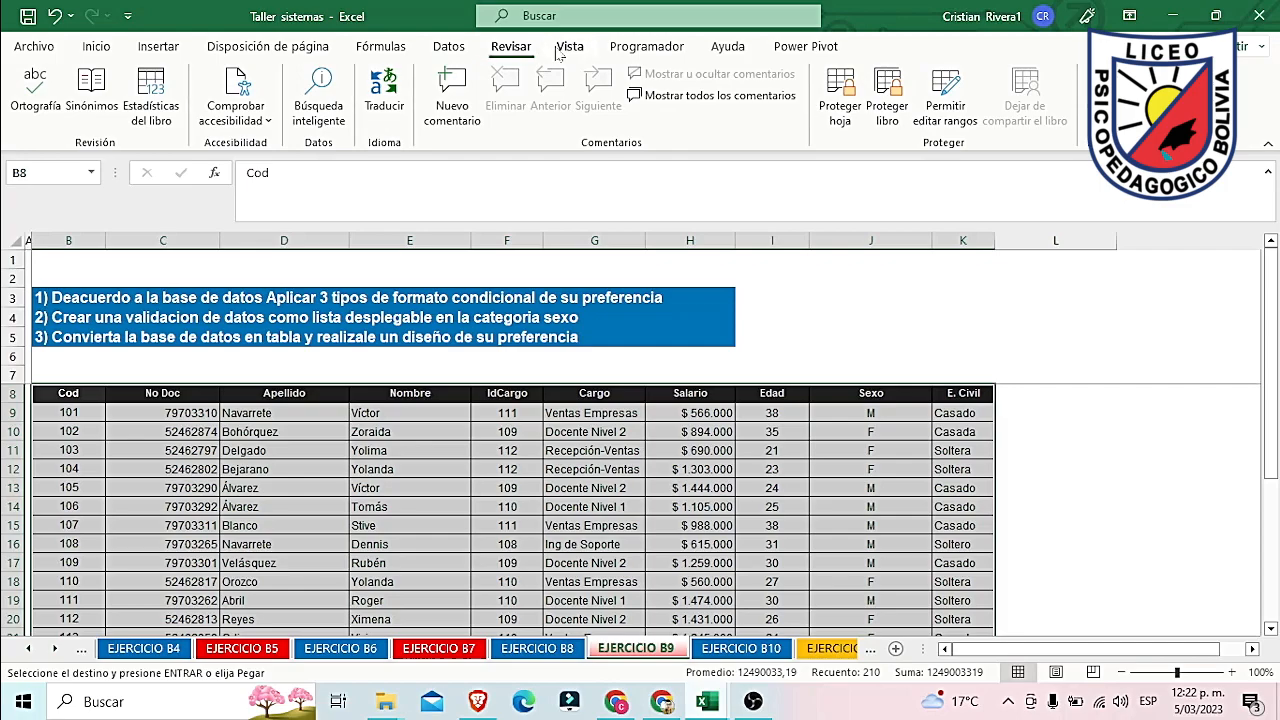
{"action": "left_click", "coordinate": [572, 48]}
{"action": "left_click", "coordinate": [628, 49]}
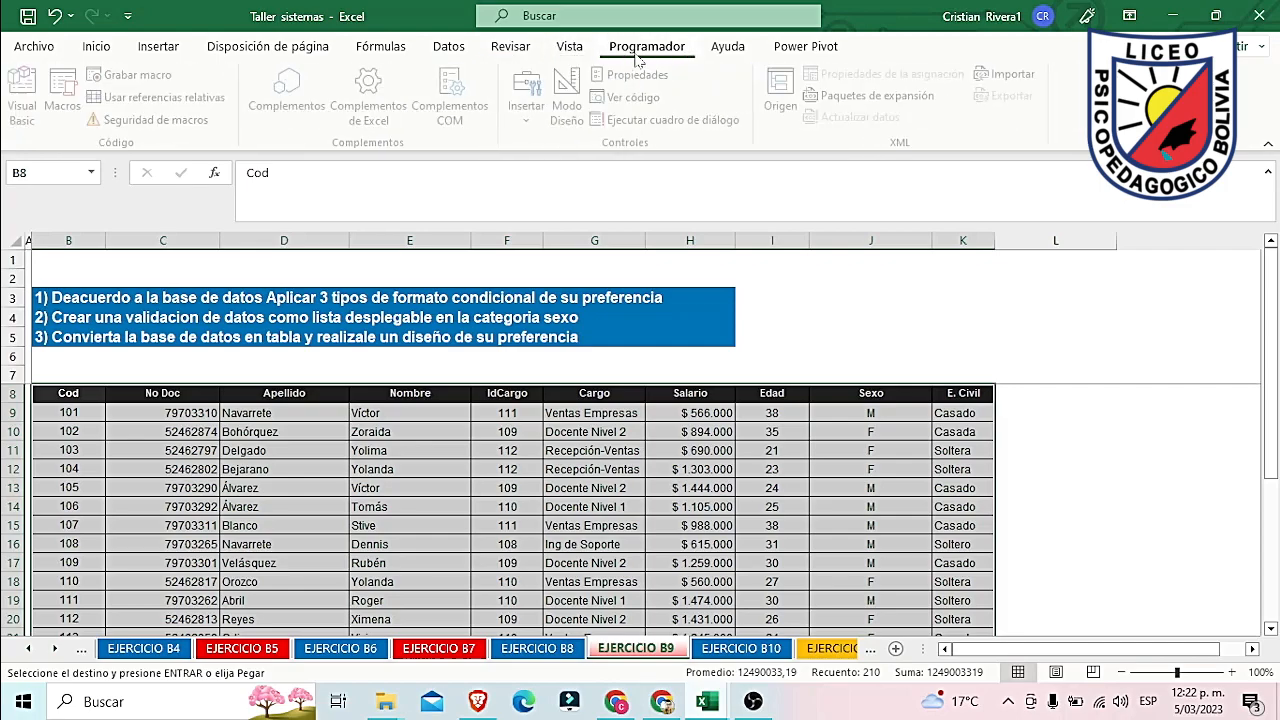
{"action": "left_click", "coordinate": [100, 50]}
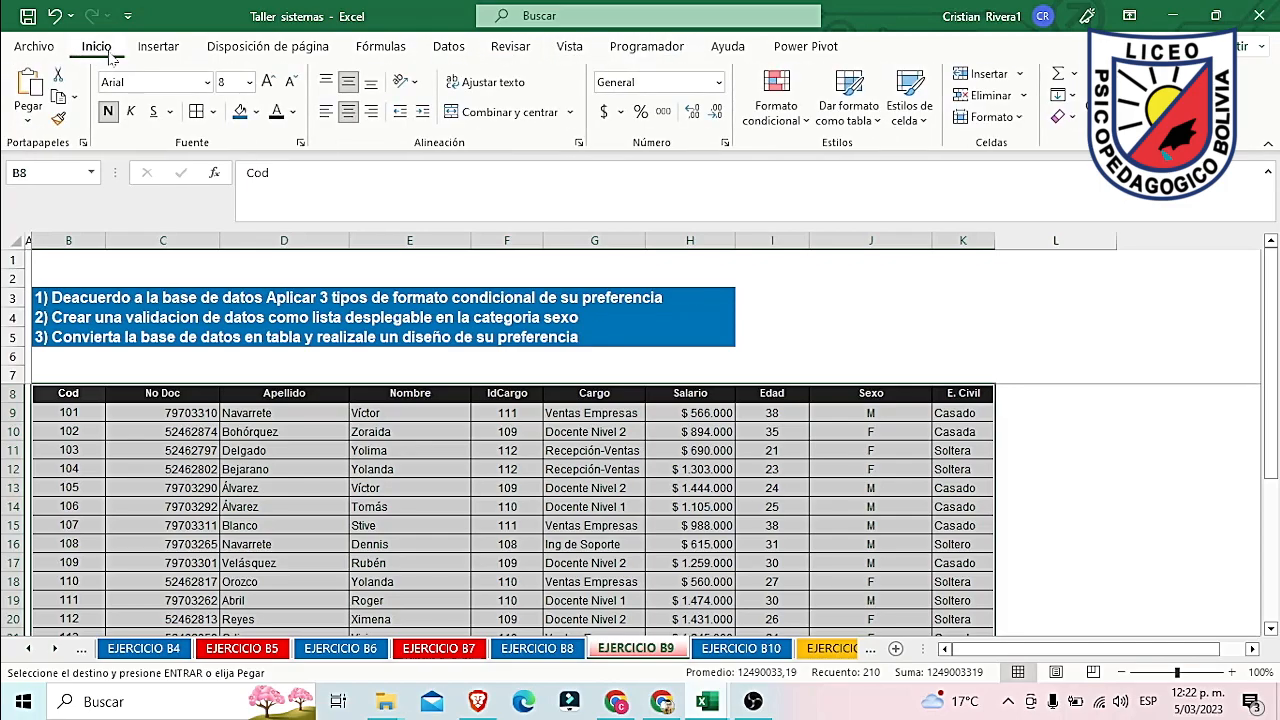
{"action": "left_click", "coordinate": [776, 100]}
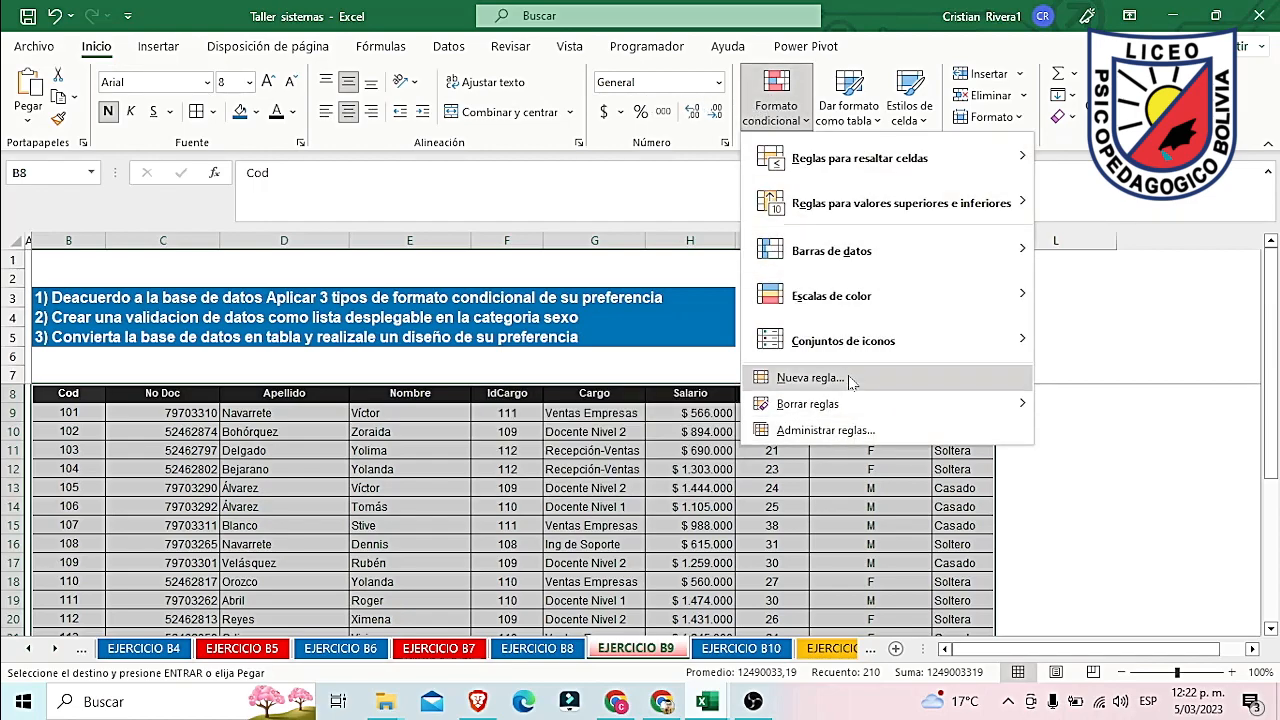
{"action": "left_click", "coordinate": [811, 378]}
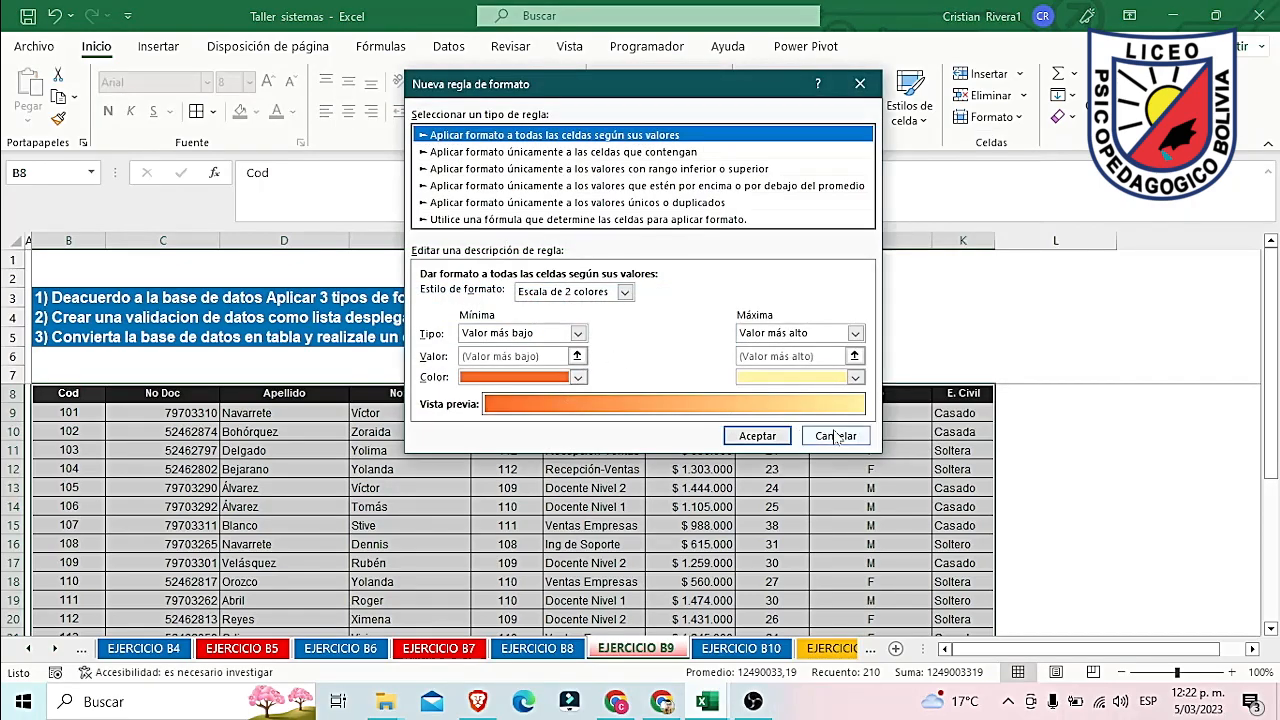
{"action": "left_click", "coordinate": [834, 433]}
Step: Browse the conditional formatting rules for highlighting cells and for top and bottom values in the selected database
{"action": "left_click", "coordinate": [786, 123]}
{"action": "mouse_move", "coordinate": [866, 165]}
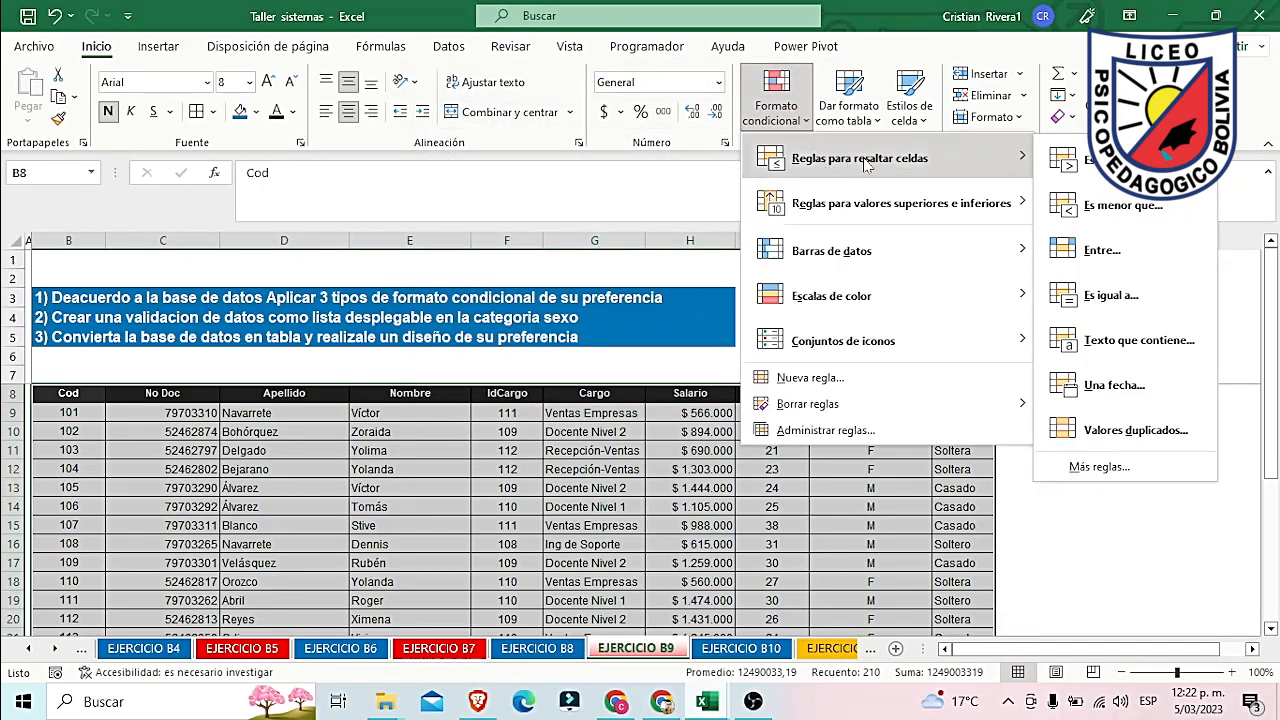
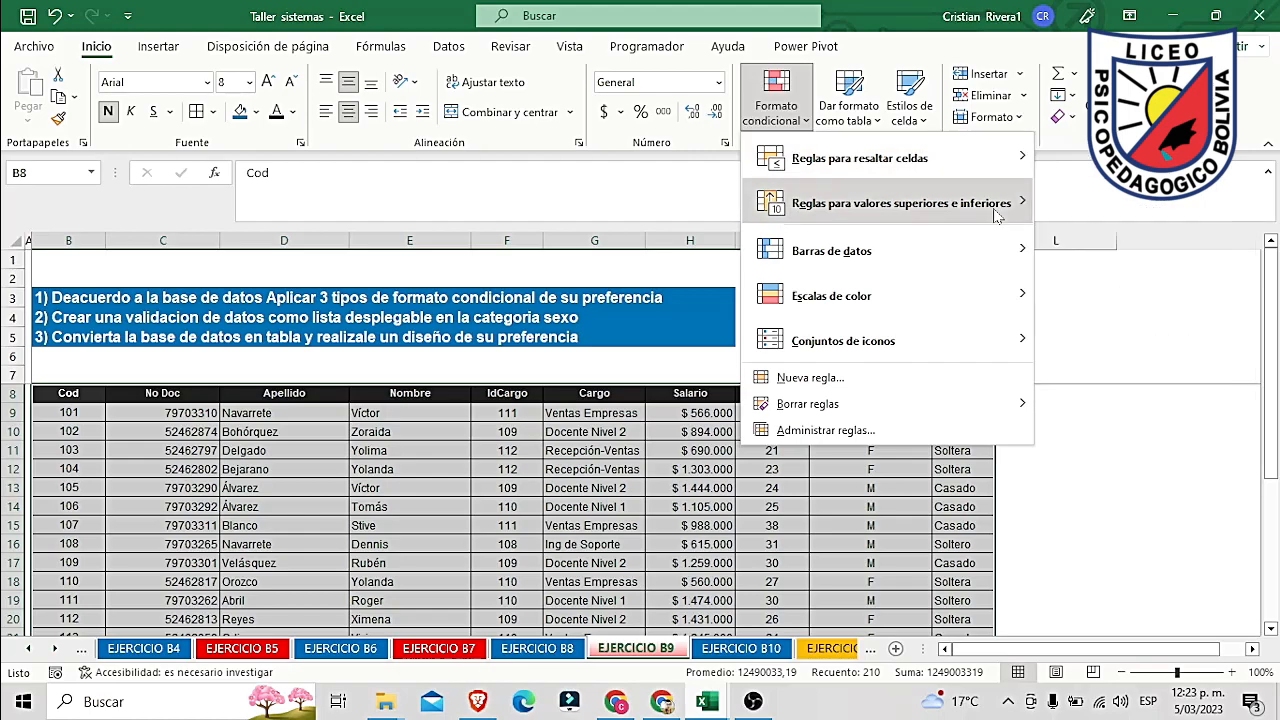
Step: Apply light blue solid-fill data bars to the Salario values in H9:H28
{"action": "mouse_move", "coordinate": [996, 216]}
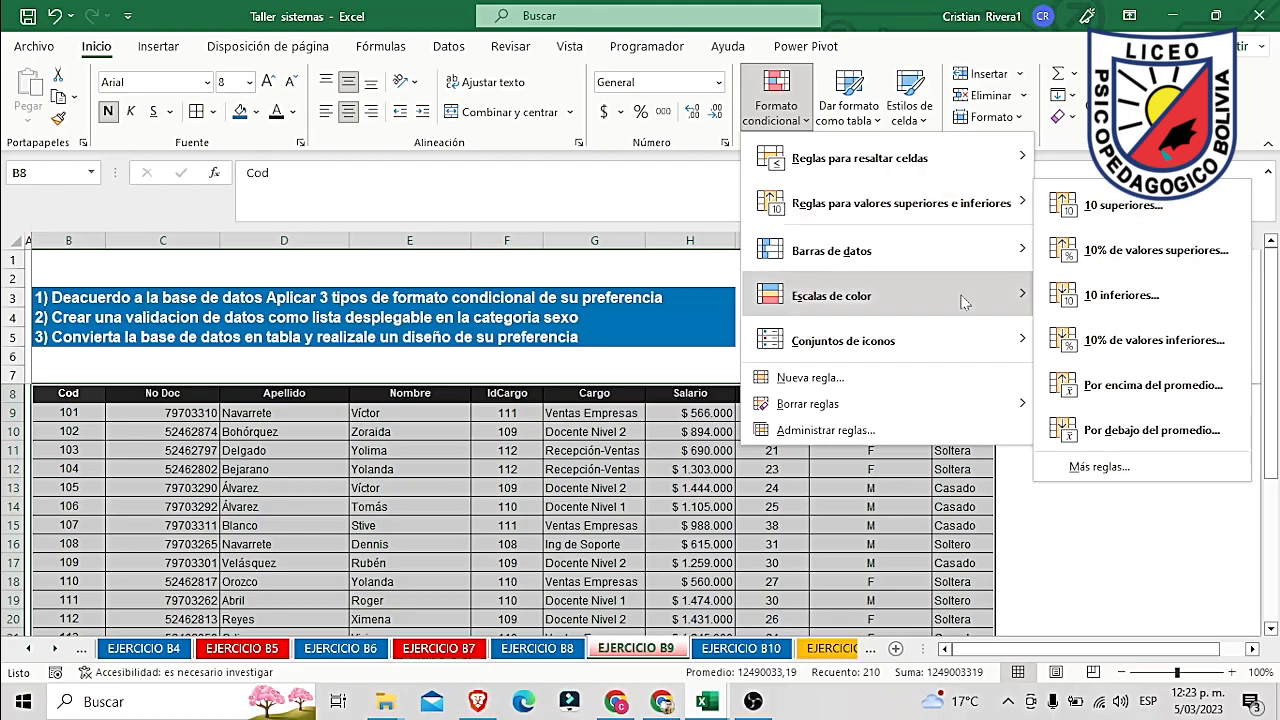
{"action": "left_click", "coordinate": [700, 393]}
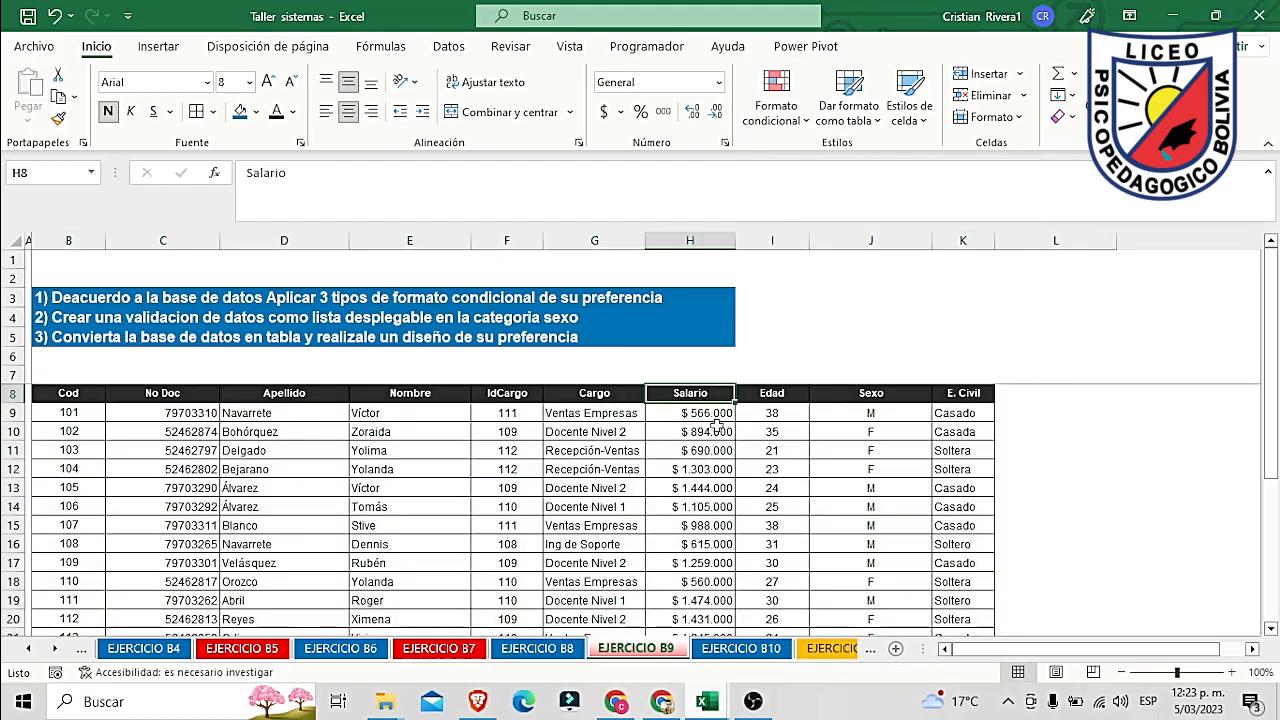
{"action": "left_click_drag", "start_coordinate": [712, 413], "coordinate": [708, 597]}
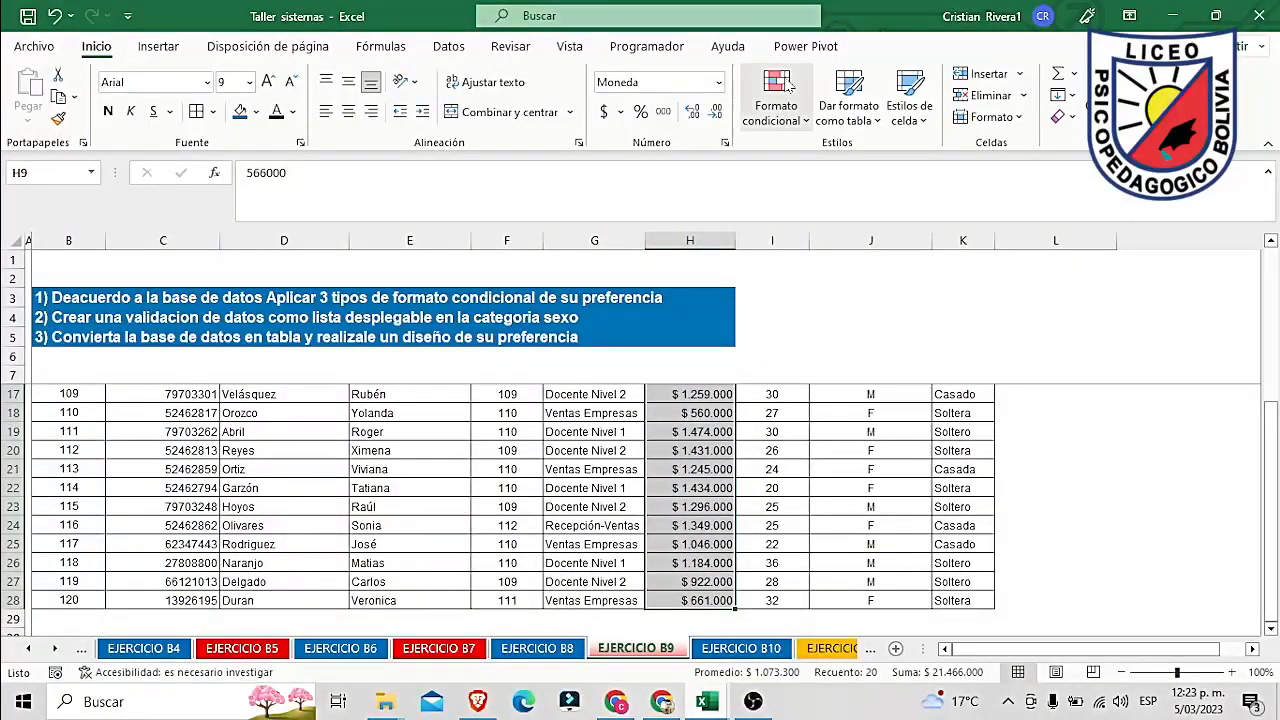
{"action": "left_click", "coordinate": [776, 96]}
{"action": "mouse_move", "coordinate": [920, 262]}
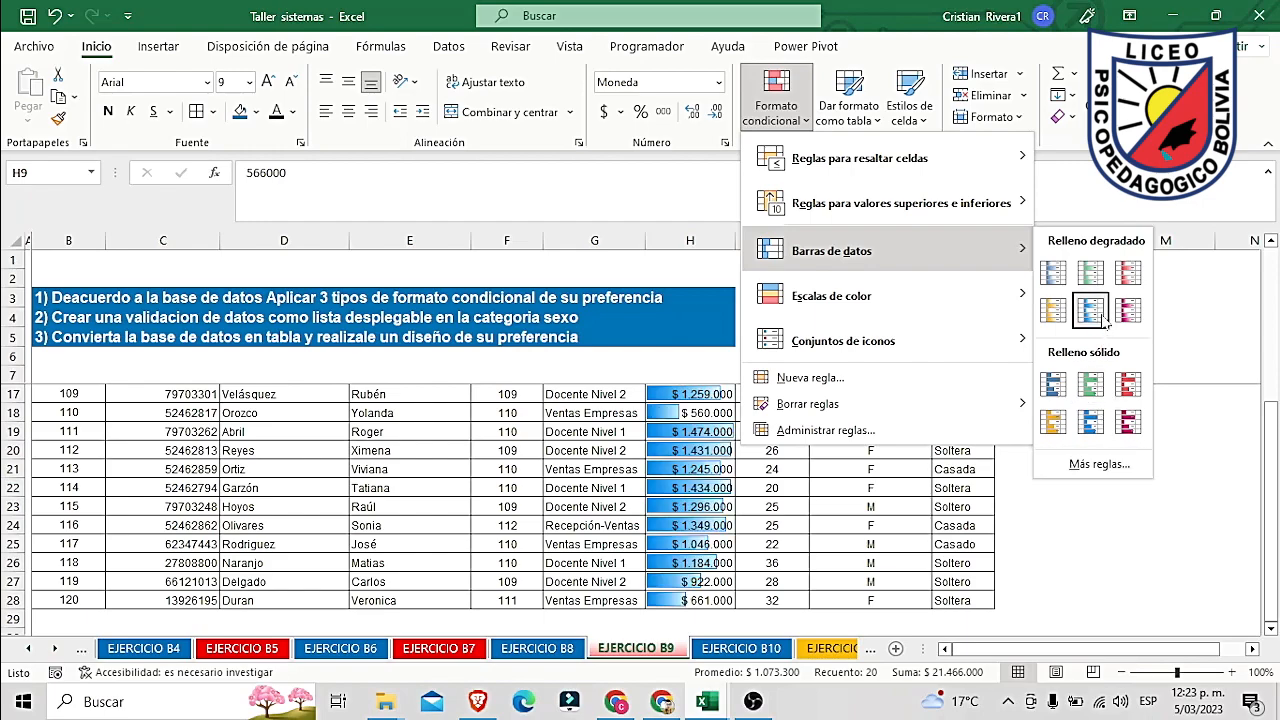
{"action": "left_click", "coordinate": [1090, 422]}
{"action": "scroll", "coordinate": [755, 445], "scroll_direction": "down", "scroll_amount": 3}
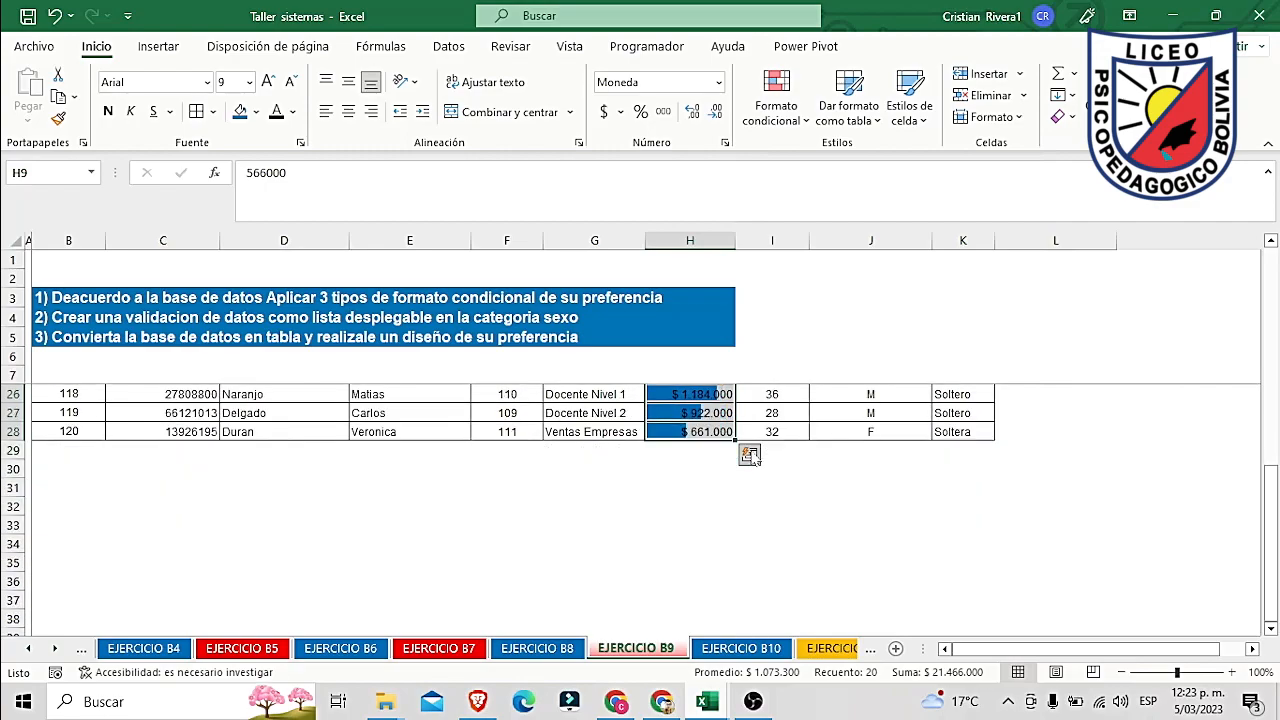
{"action": "scroll", "coordinate": [750, 470], "scroll_direction": "up", "scroll_amount": 6}
{"action": "scroll", "coordinate": [741, 488], "scroll_direction": "down", "scroll_amount": 3}
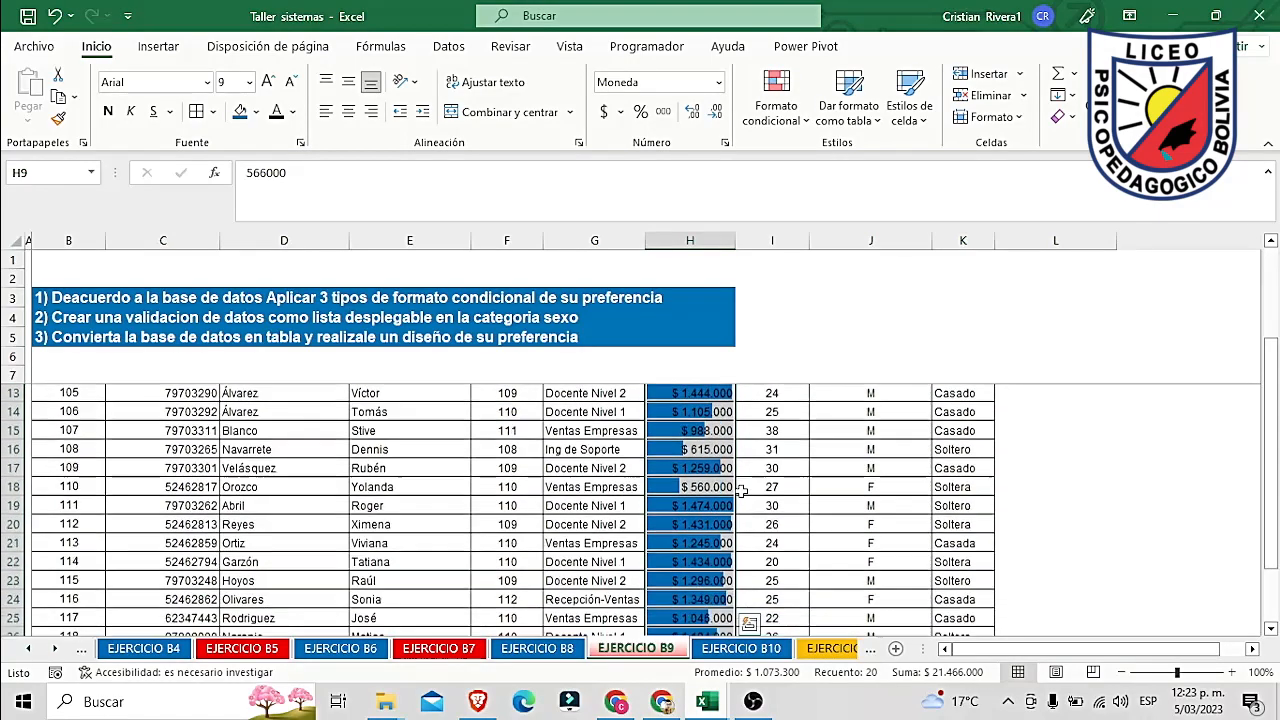
{"action": "scroll", "coordinate": [737, 462], "scroll_direction": "up", "scroll_amount": 3}
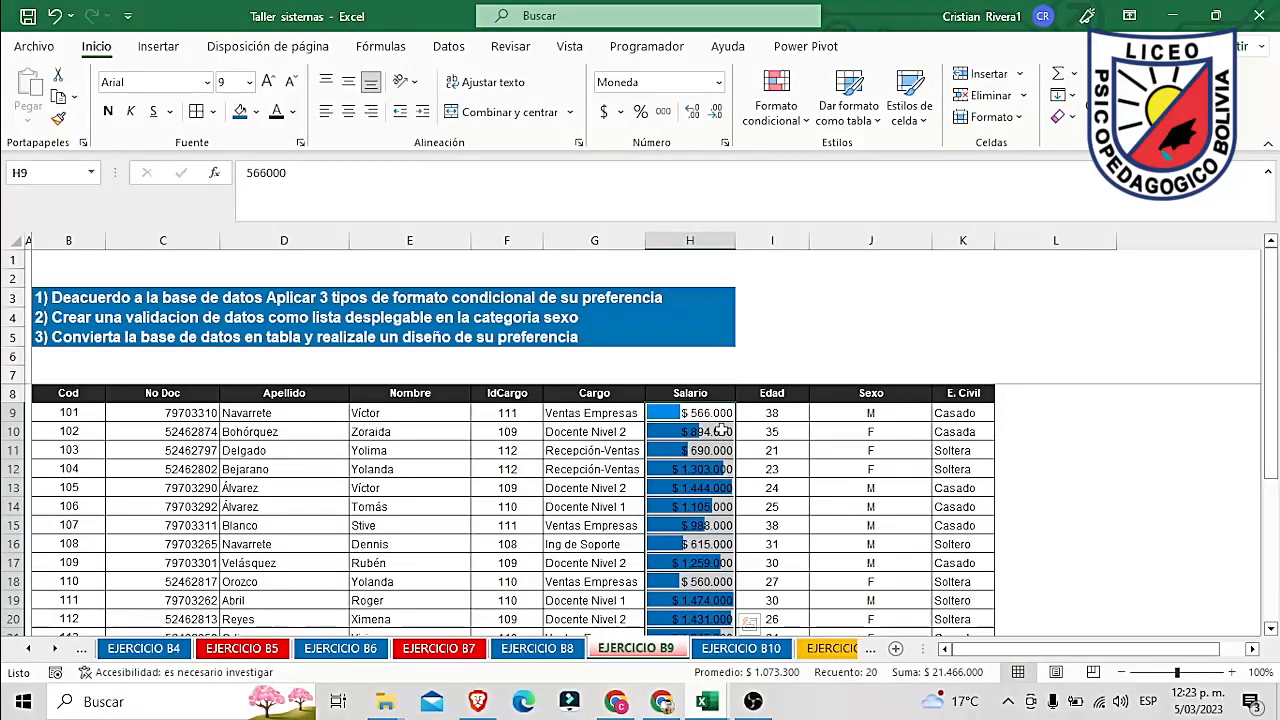
Step: Edit the Salario data bar rule so the shortest bar uses the type Valor más bajo
{"action": "left_click", "coordinate": [784, 118]}
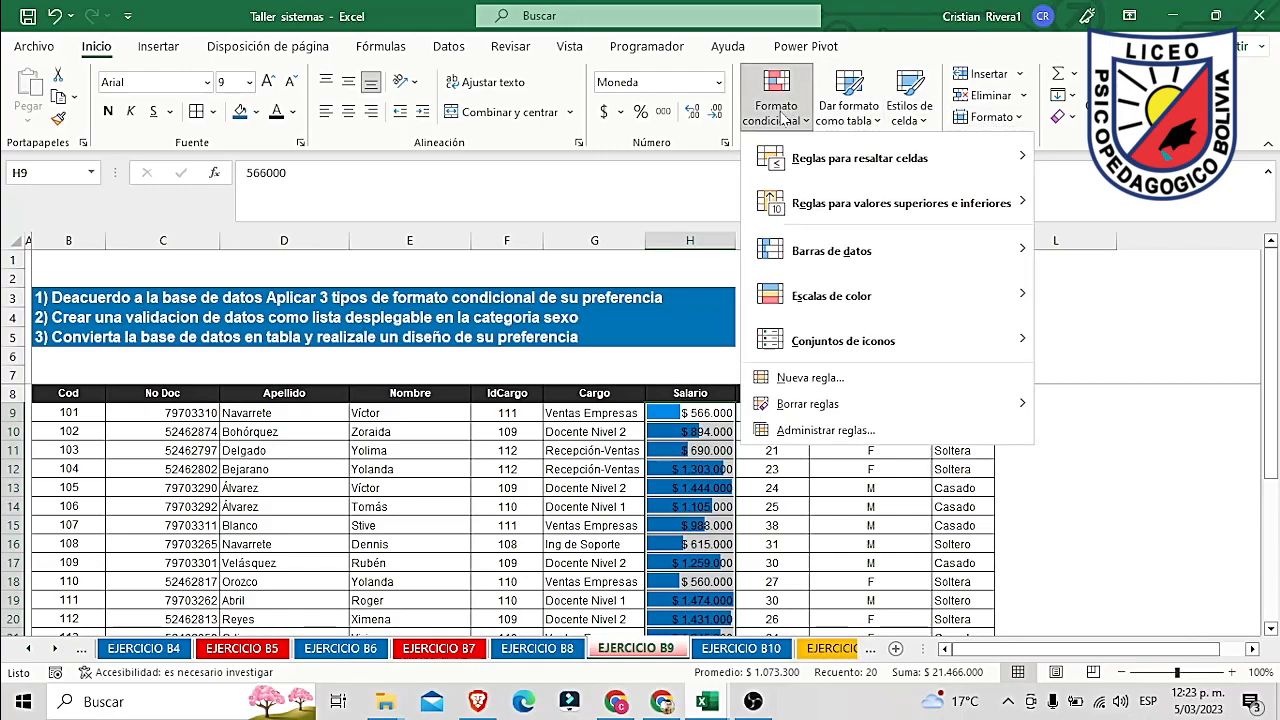
{"action": "left_click", "coordinate": [845, 430]}
{"action": "left_click", "coordinate": [440, 242]}
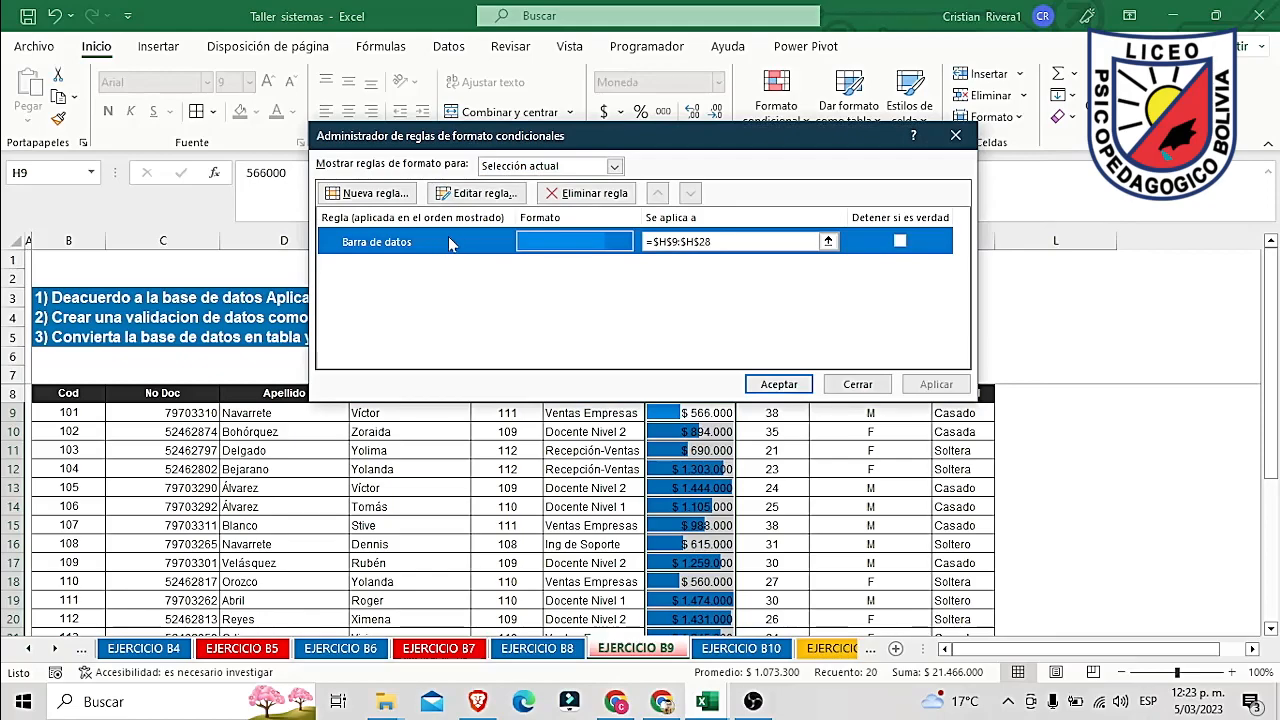
{"action": "left_click", "coordinate": [476, 194]}
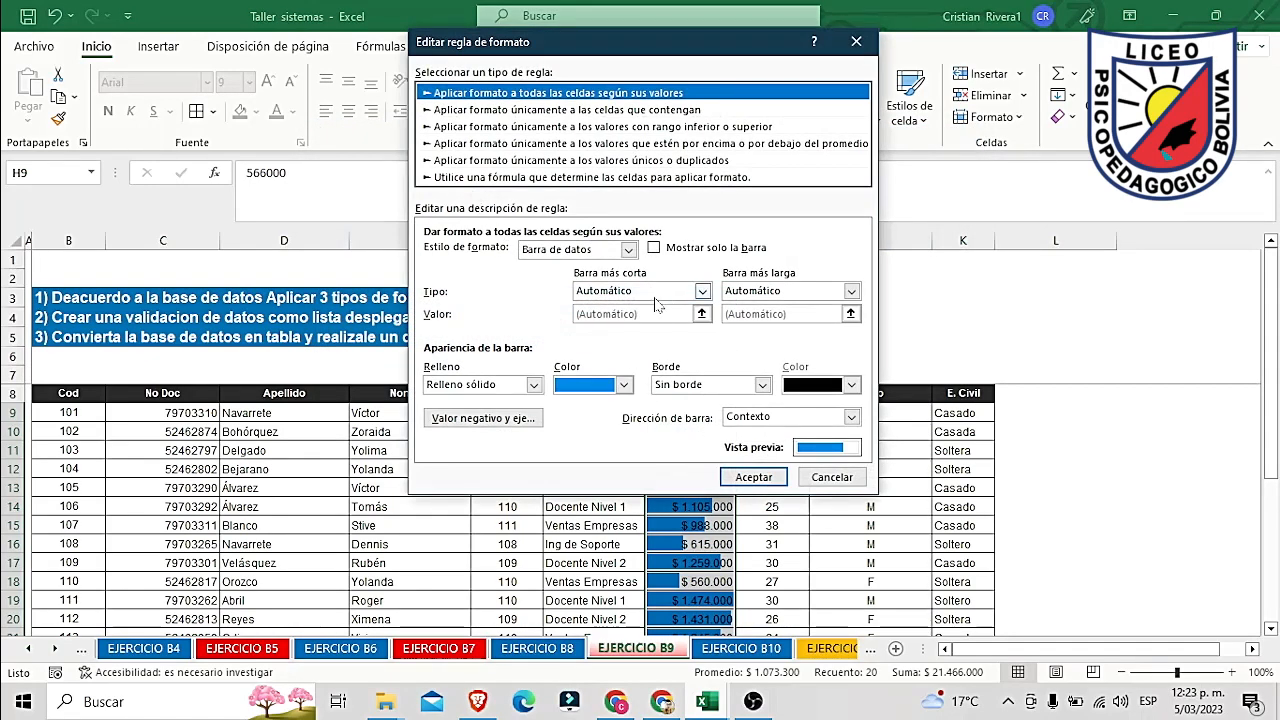
{"action": "left_click", "coordinate": [702, 291]}
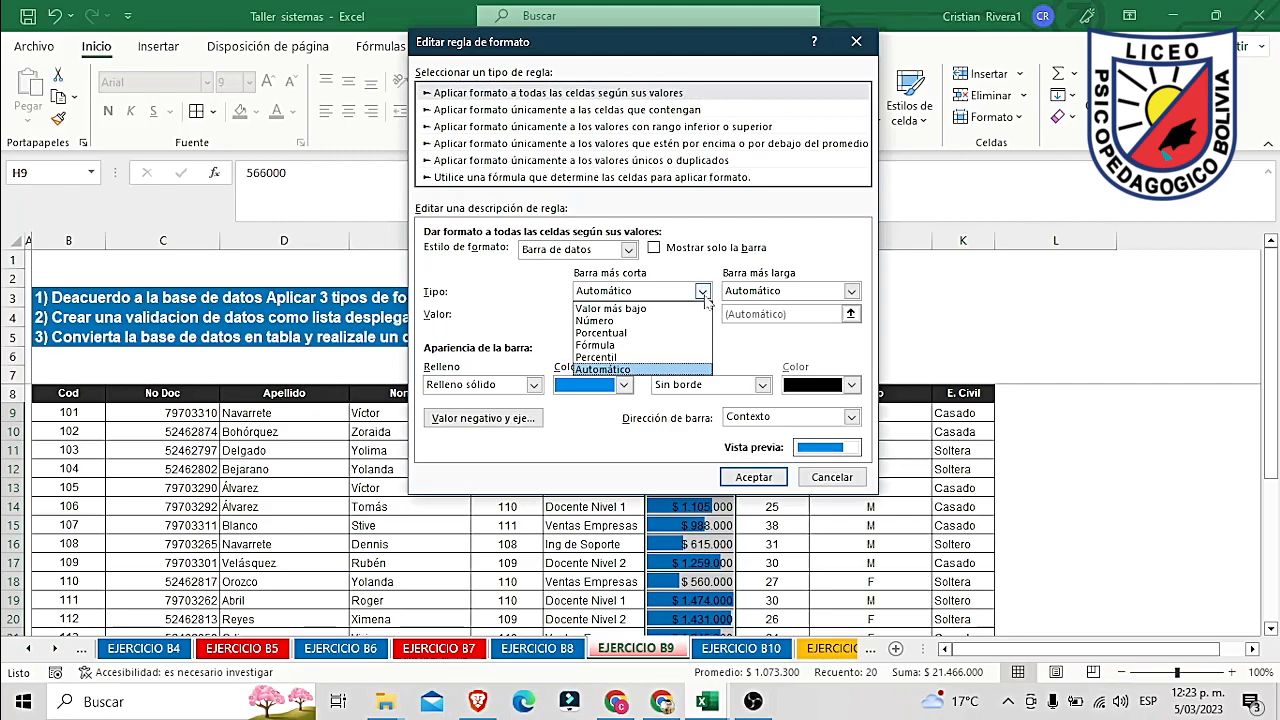
{"action": "left_click", "coordinate": [649, 309]}
Step: Set the longest bar's type to Valor más alto and apply the edited data bar rule to the Salario column
{"action": "left_click", "coordinate": [850, 291]}
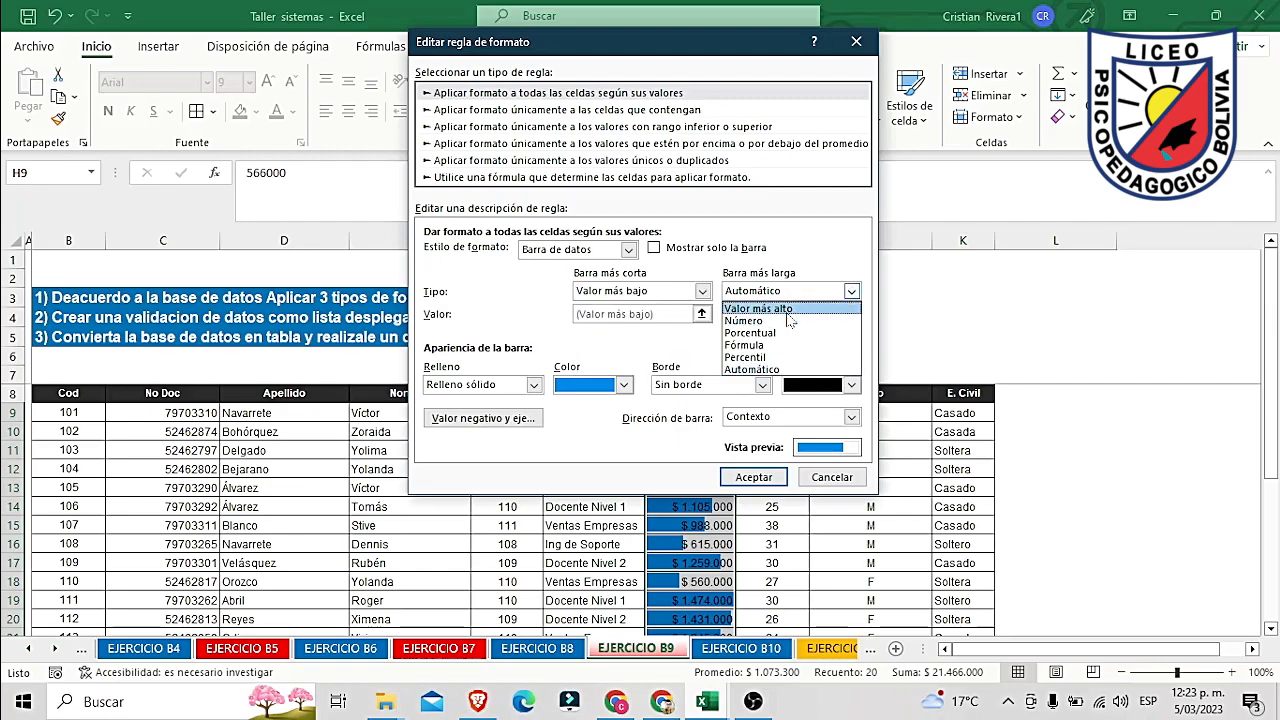
{"action": "left_click", "coordinate": [788, 320]}
{"action": "left_click", "coordinate": [805, 291]}
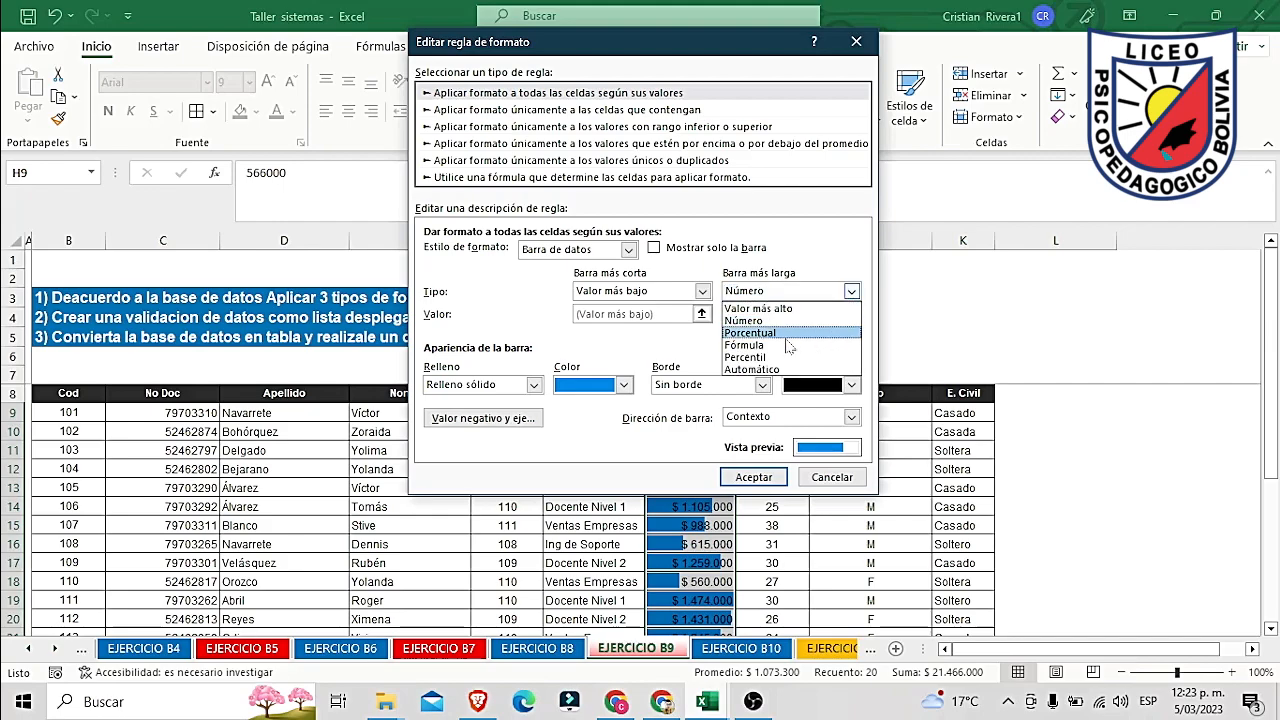
{"action": "left_click", "coordinate": [758, 308]}
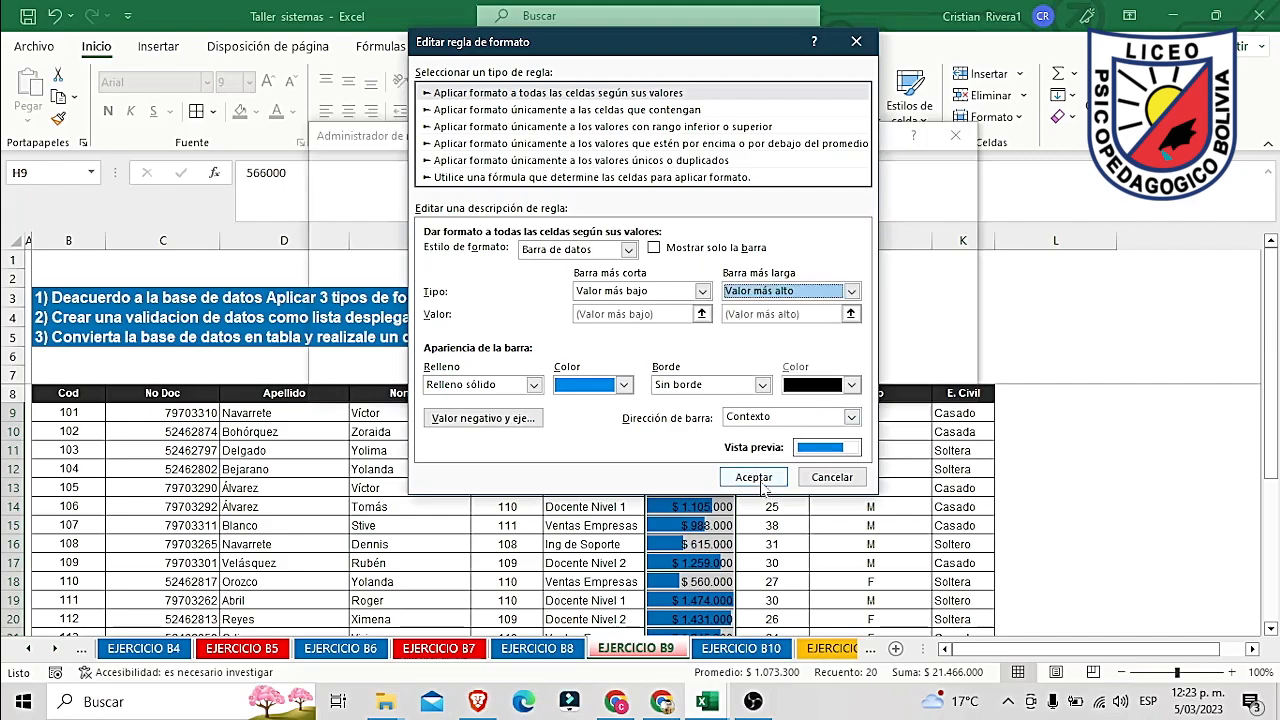
{"action": "left_click", "coordinate": [755, 478]}
{"action": "left_click", "coordinate": [936, 384]}
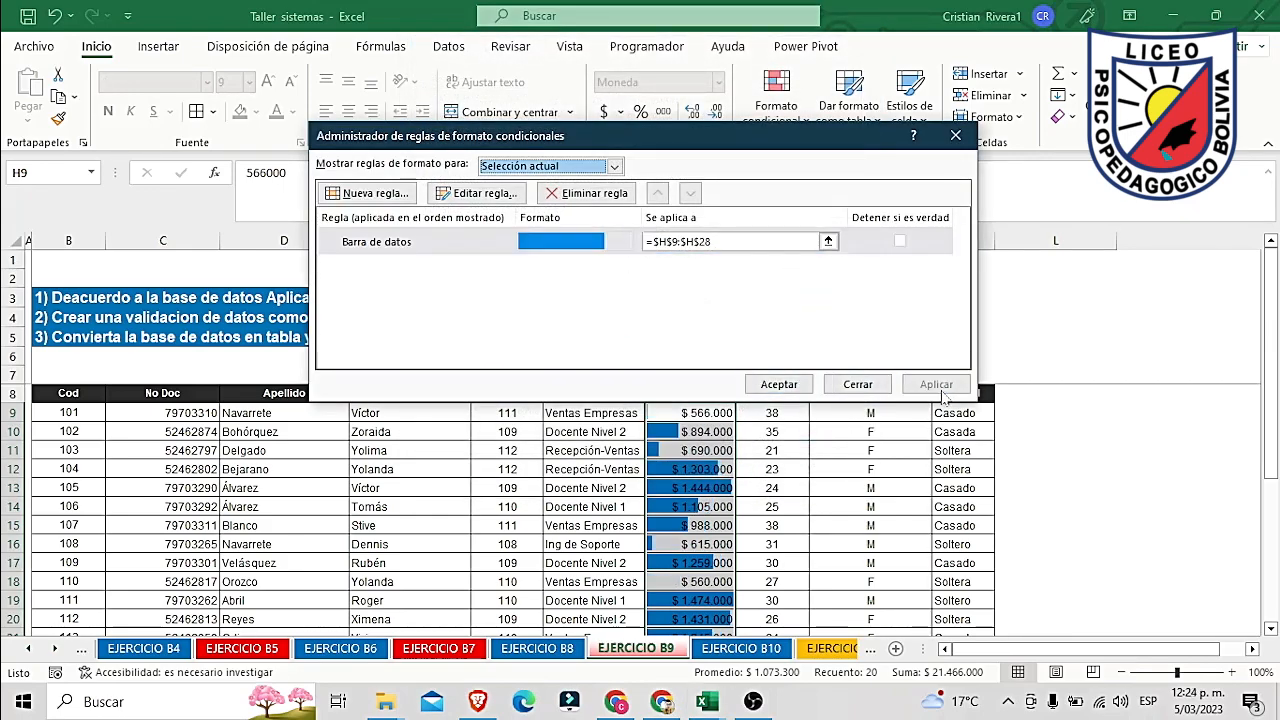
{"action": "left_click", "coordinate": [779, 384]}
{"action": "left_click", "coordinate": [870, 488]}
{"action": "scroll", "coordinate": [871, 517], "scroll_direction": "down", "scroll_amount": 6}
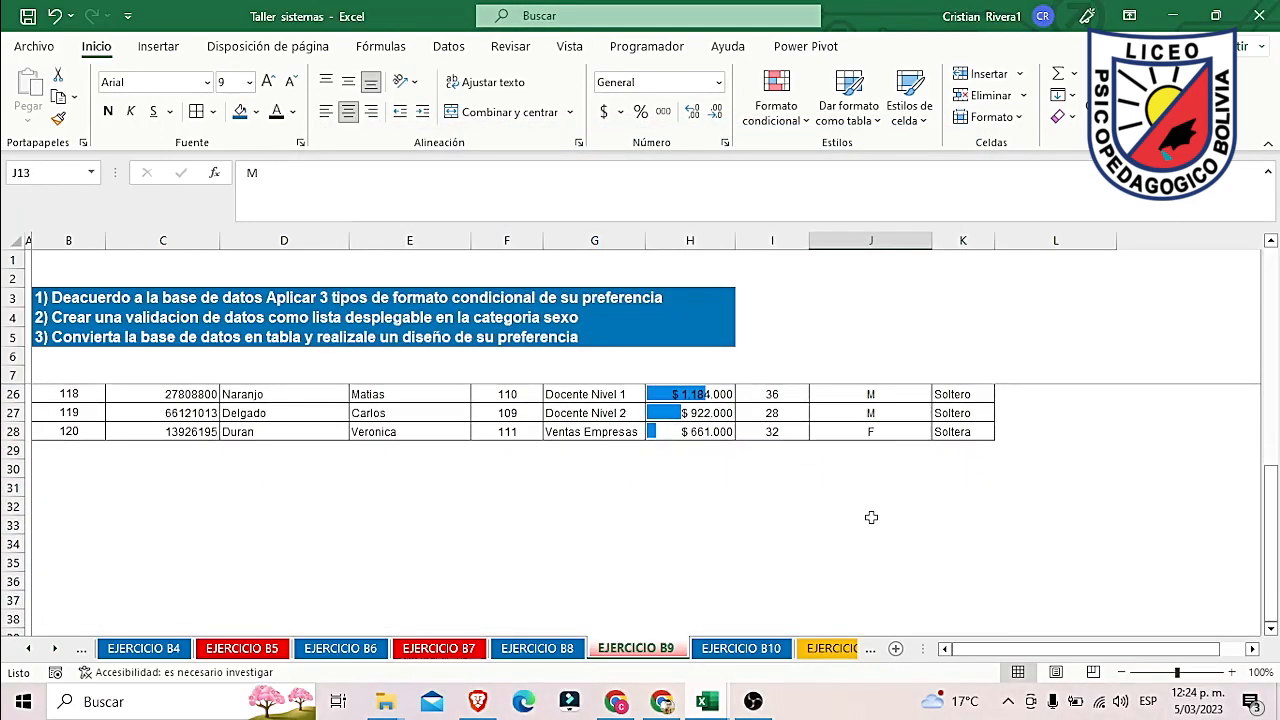
{"action": "scroll", "coordinate": [940, 510], "scroll_direction": "up", "scroll_amount": 6}
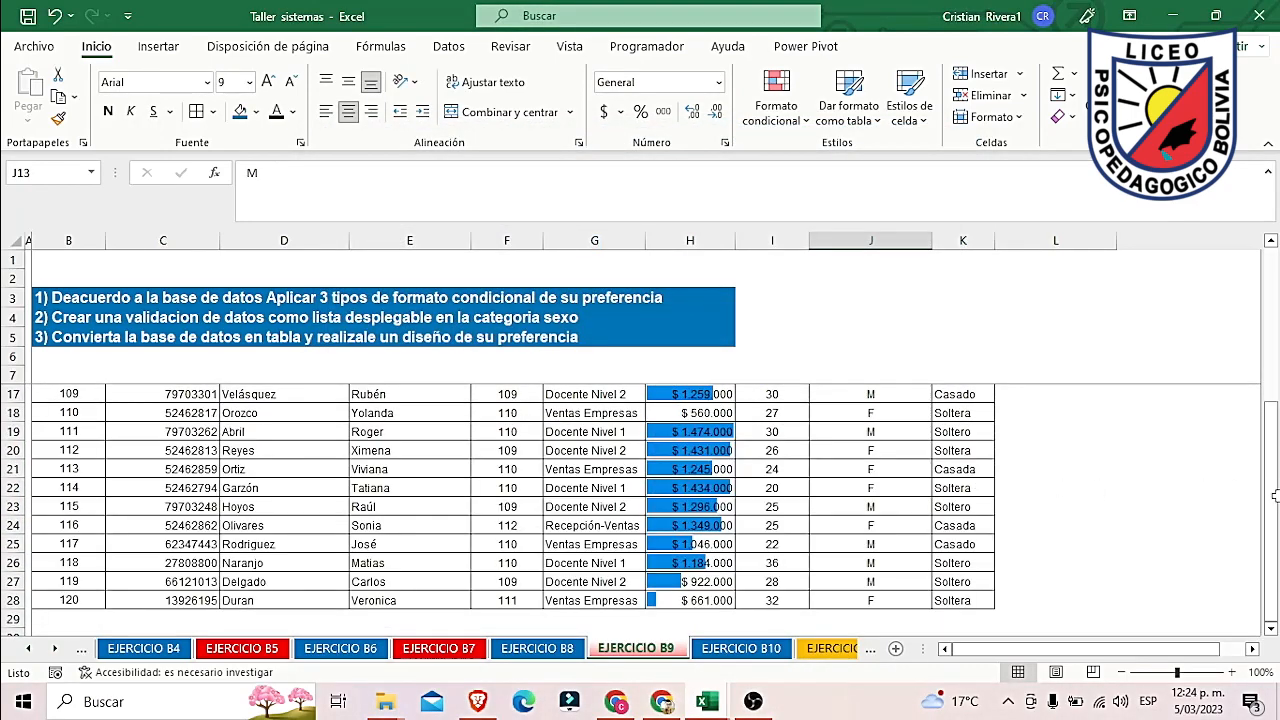
{"action": "key", "text": "Up"}
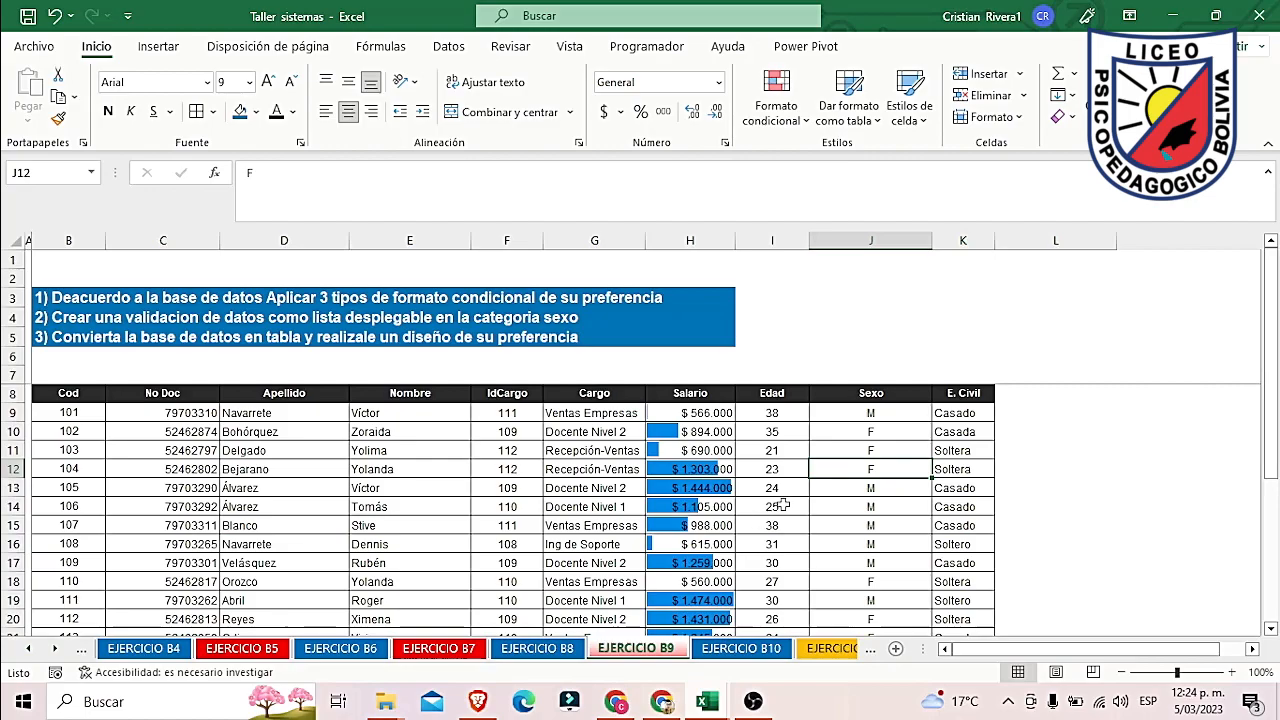
Step: Start a new conditional formatting rule for the Sexo values in J9:J28 that formats only cells with certain content
{"action": "left_click_drag", "start_coordinate": [764, 412], "coordinate": [930, 557]}
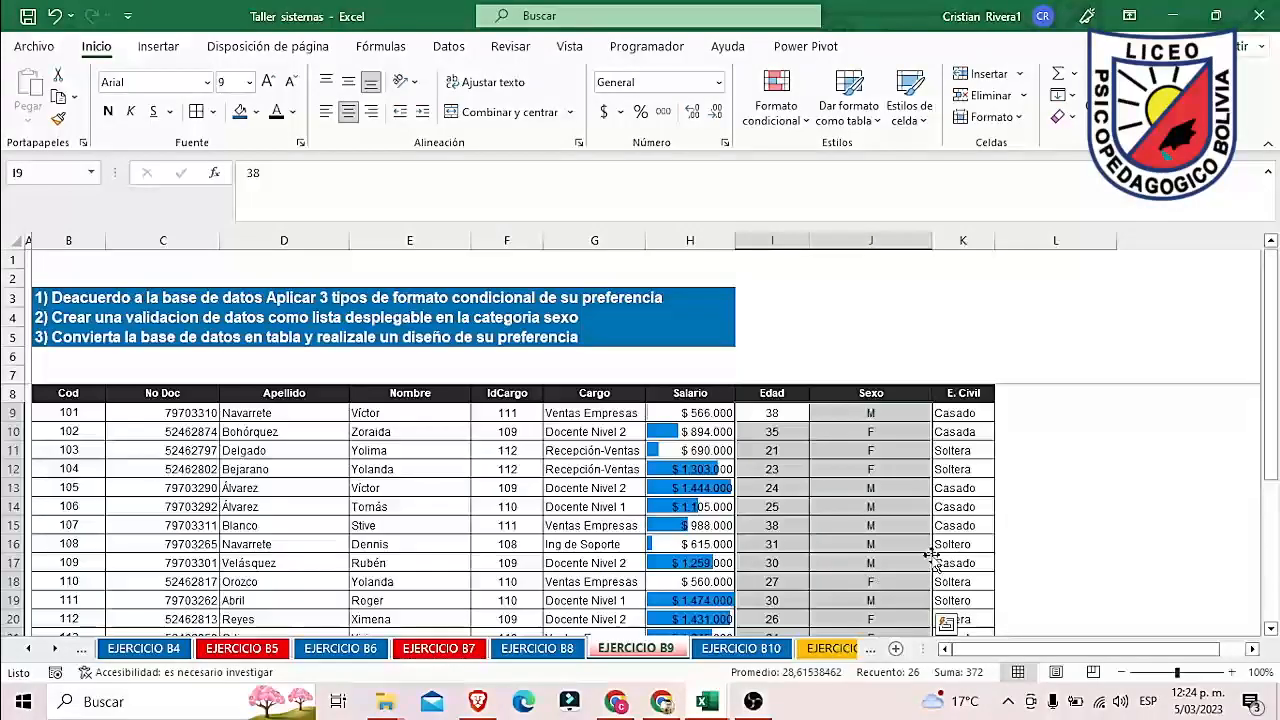
{"action": "left_click", "coordinate": [906, 417]}
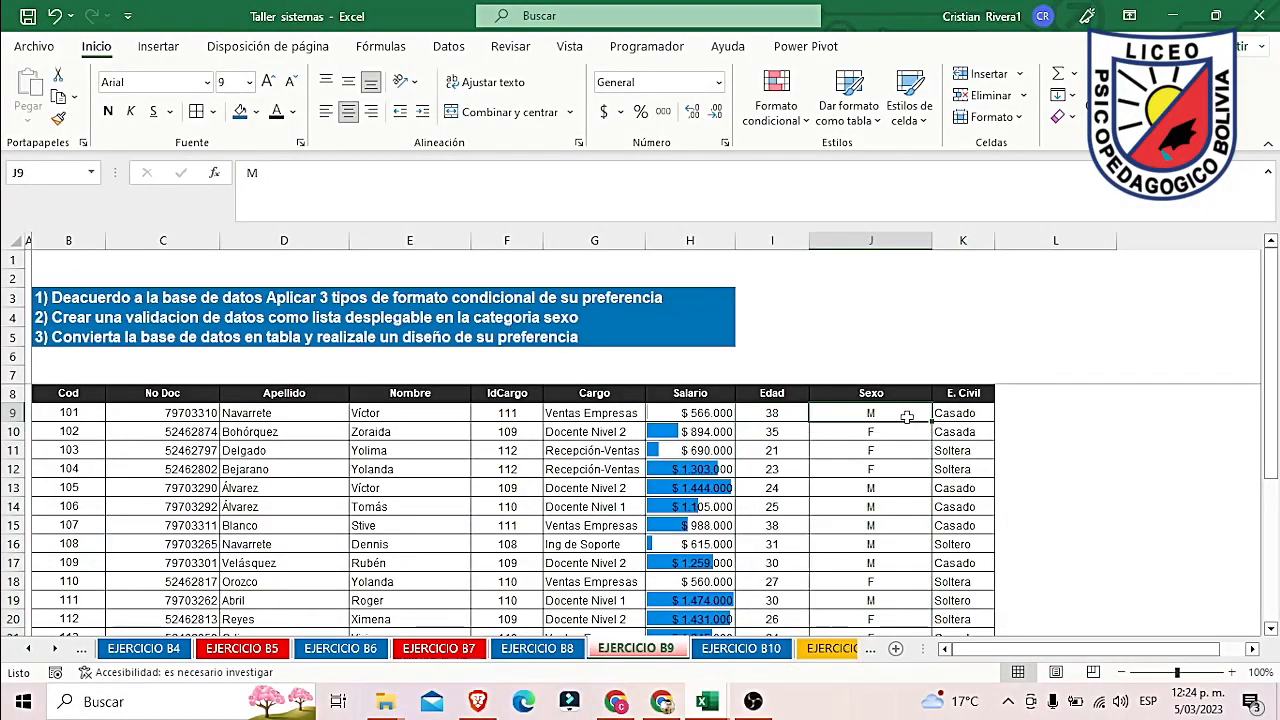
{"action": "left_click_drag", "start_coordinate": [903, 413], "coordinate": [894, 600]}
{"action": "left_click", "coordinate": [776, 100]}
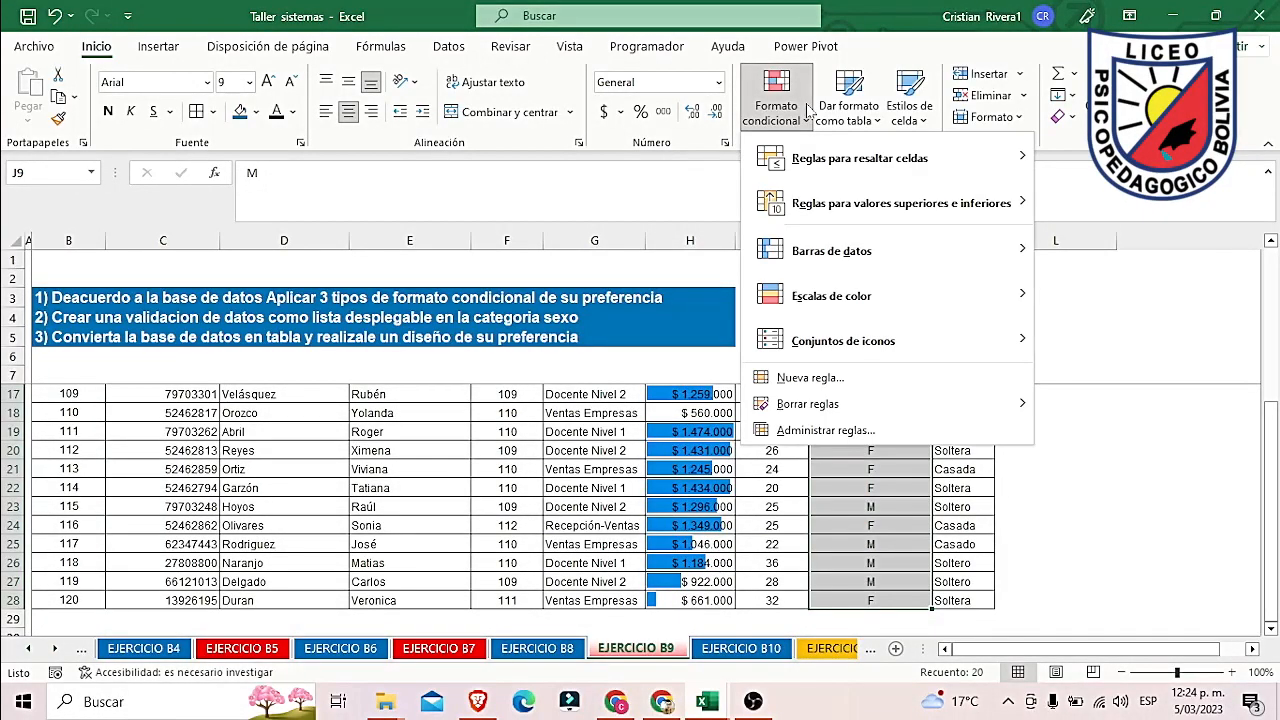
{"action": "left_click", "coordinate": [845, 378]}
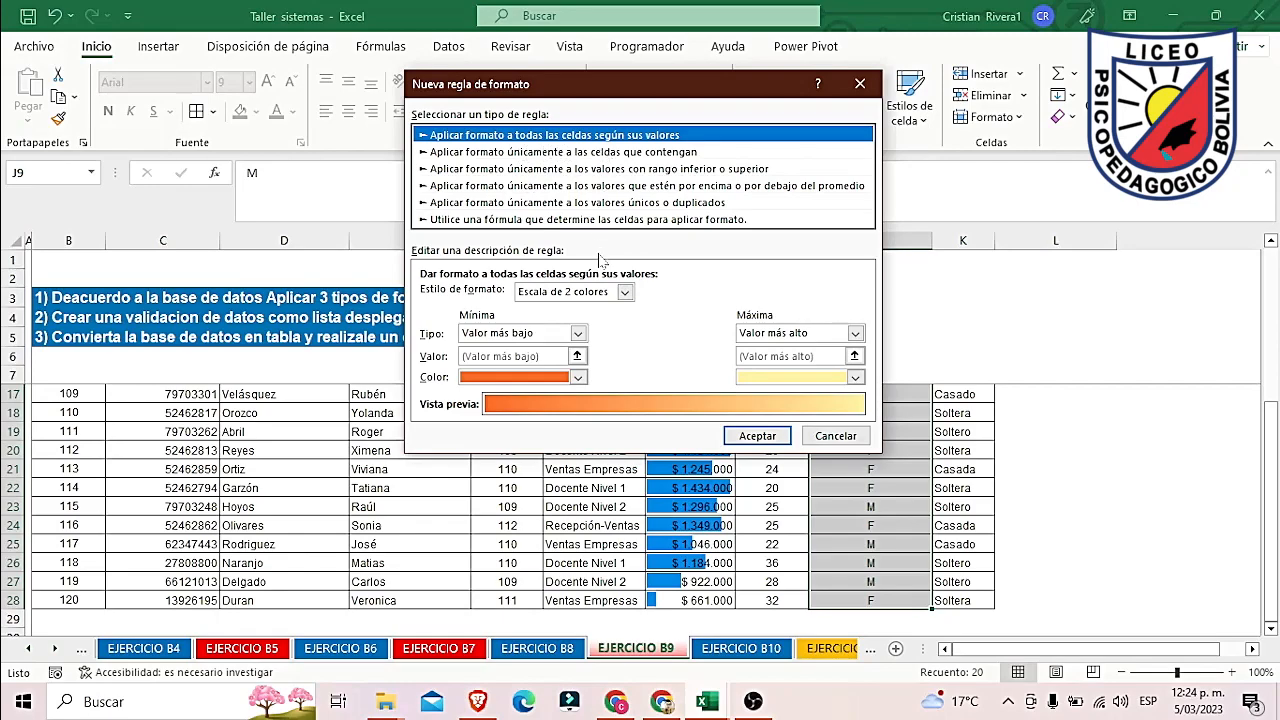
{"action": "left_click", "coordinate": [606, 292]}
{"action": "left_click", "coordinate": [528, 143]}
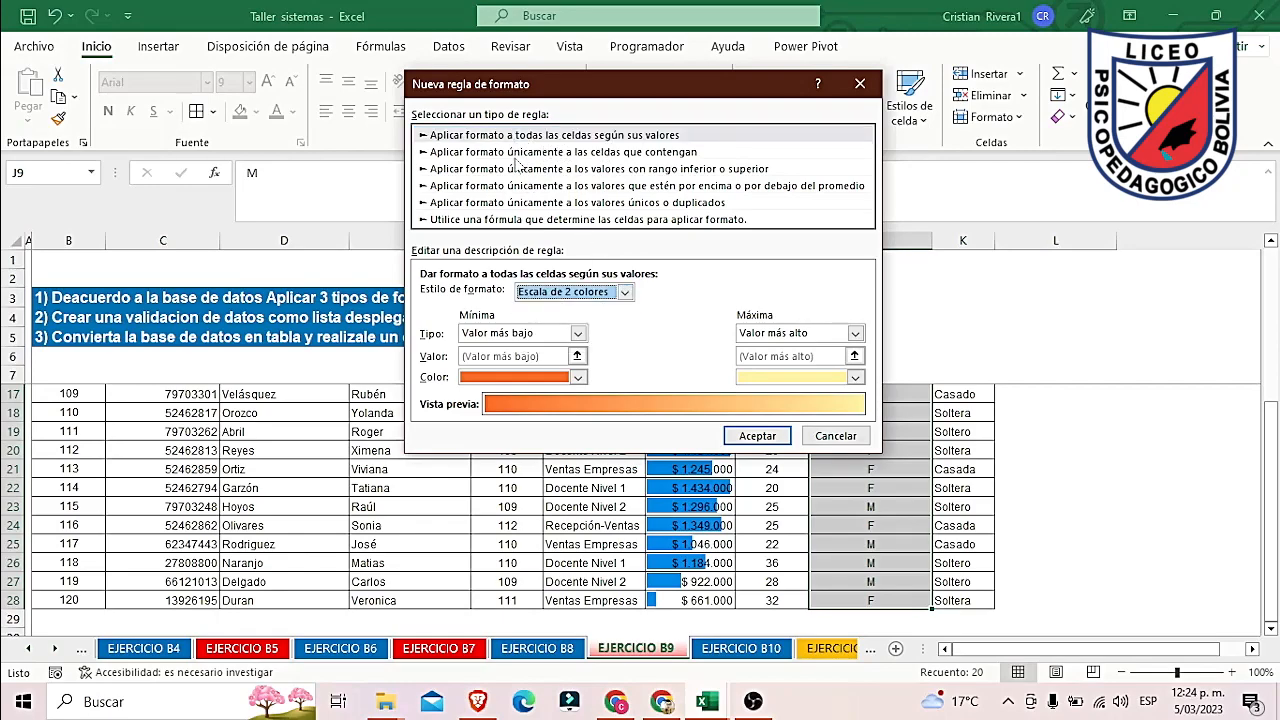
{"action": "left_click", "coordinate": [520, 152]}
Step: Set the rule's condition to specific text containing F
{"action": "left_click", "coordinate": [507, 295]}
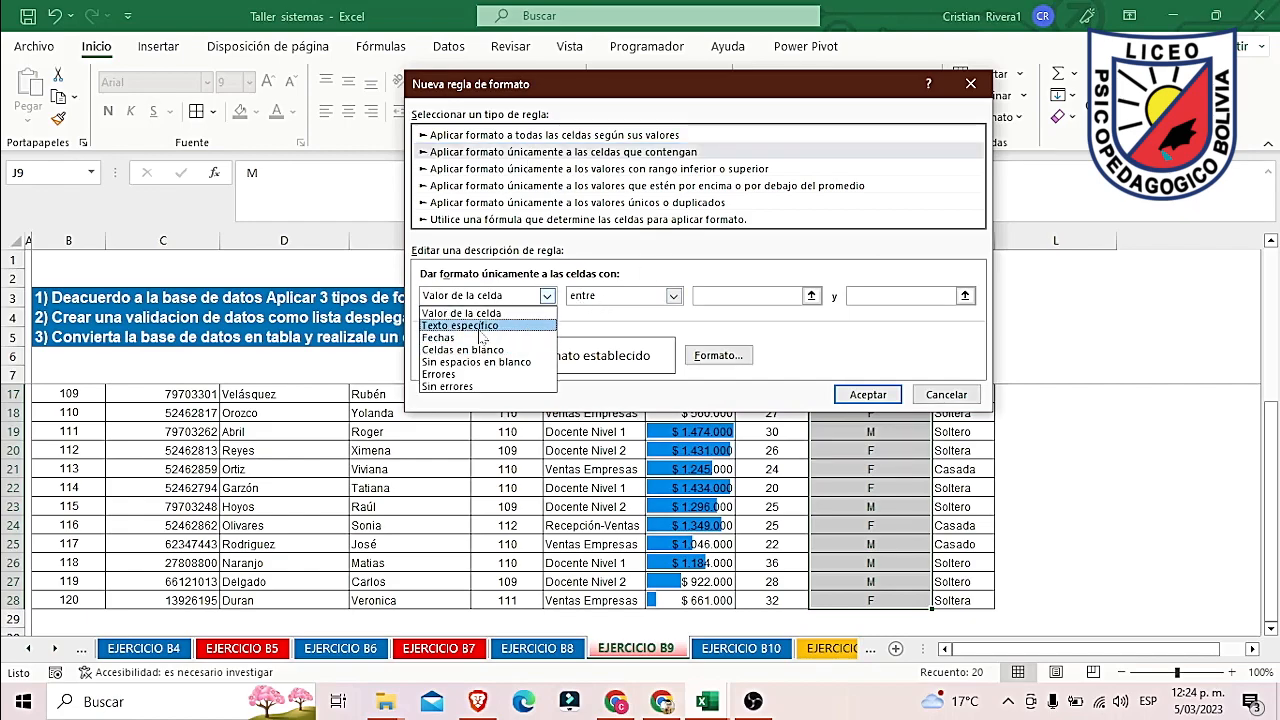
{"action": "left_click", "coordinate": [480, 326]}
{"action": "left_click", "coordinate": [665, 295]}
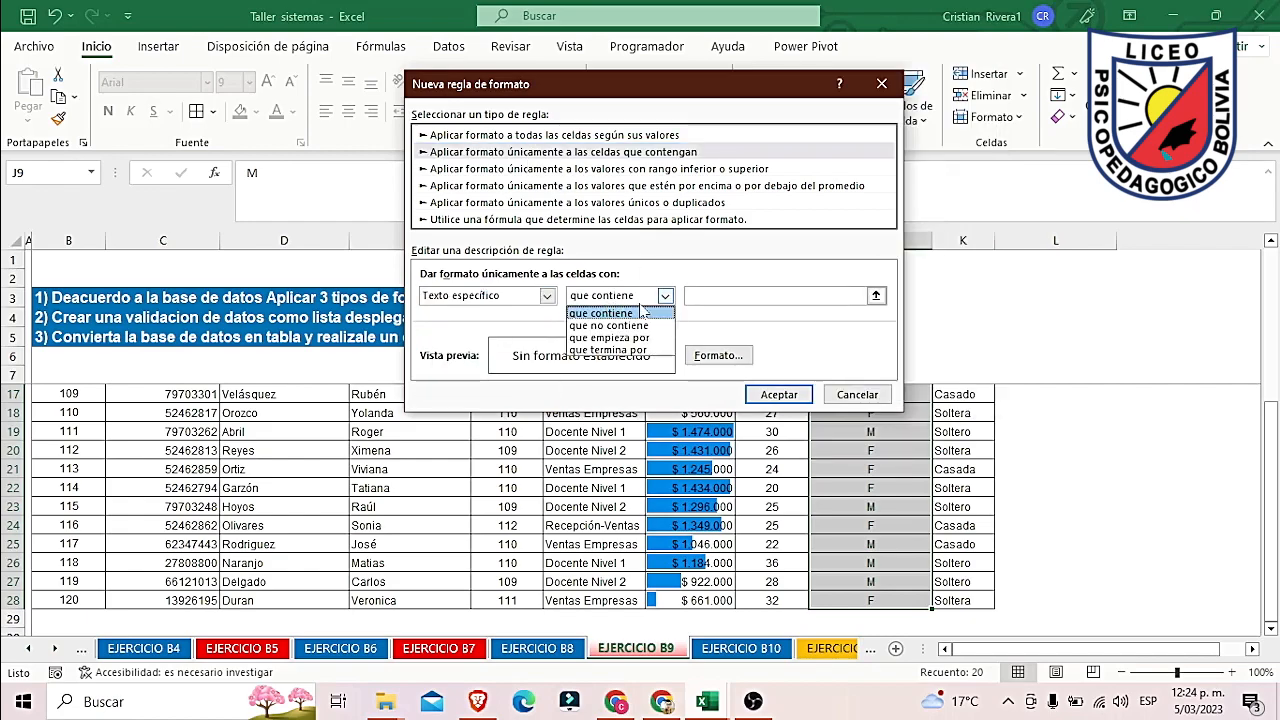
{"action": "left_click", "coordinate": [700, 301]}
{"action": "left_click", "coordinate": [702, 297]}
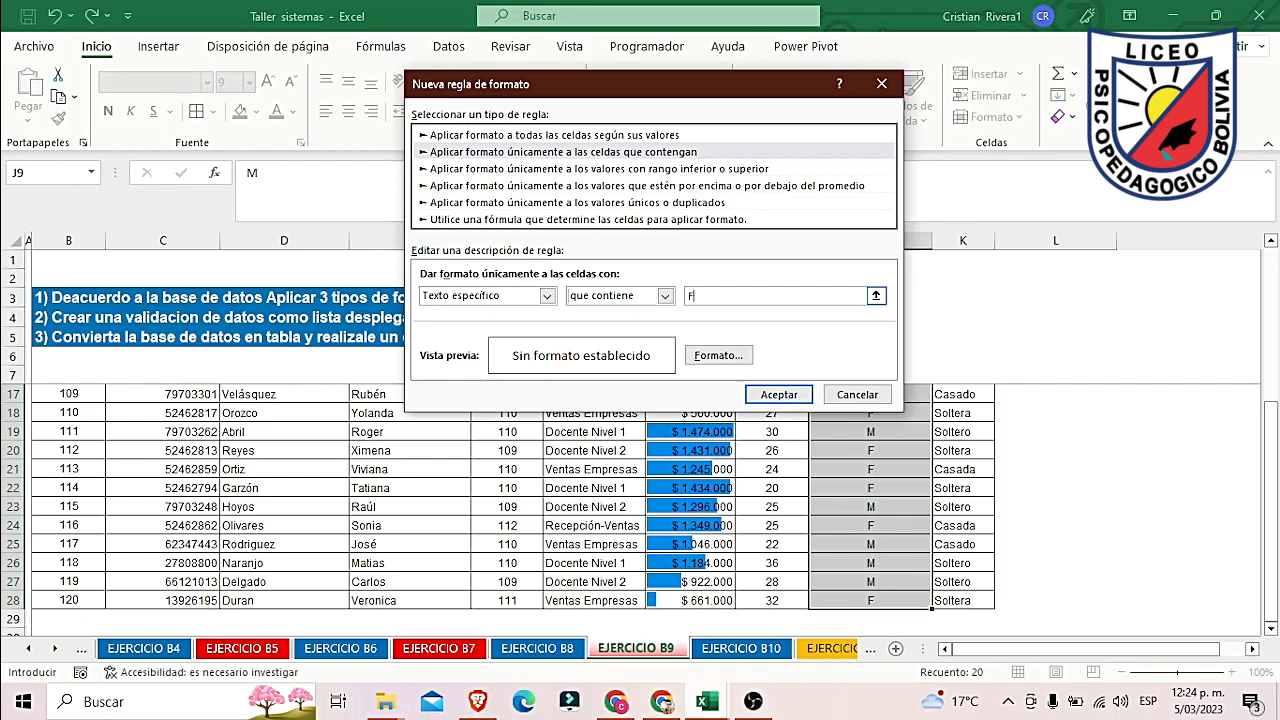
Step: Give the rule a red background fill and apply it to the Sexo column
{"action": "left_click", "coordinate": [718, 356]}
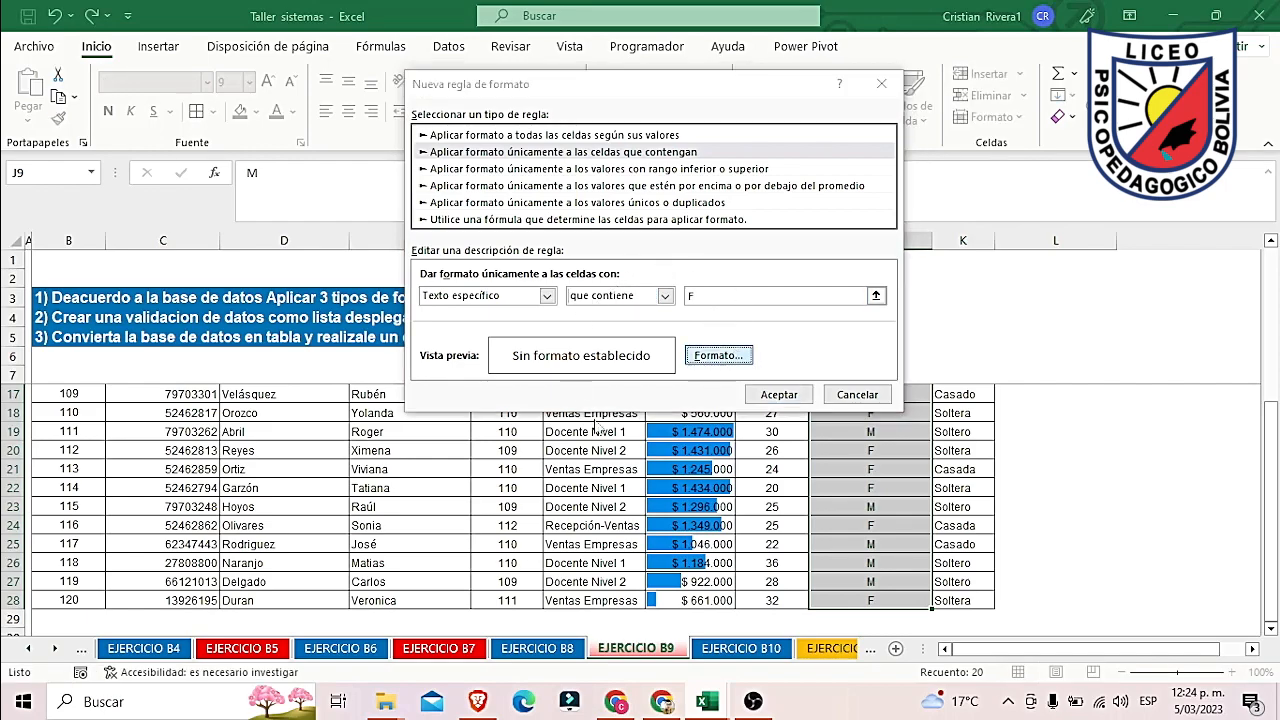
{"action": "left_click", "coordinate": [572, 48]}
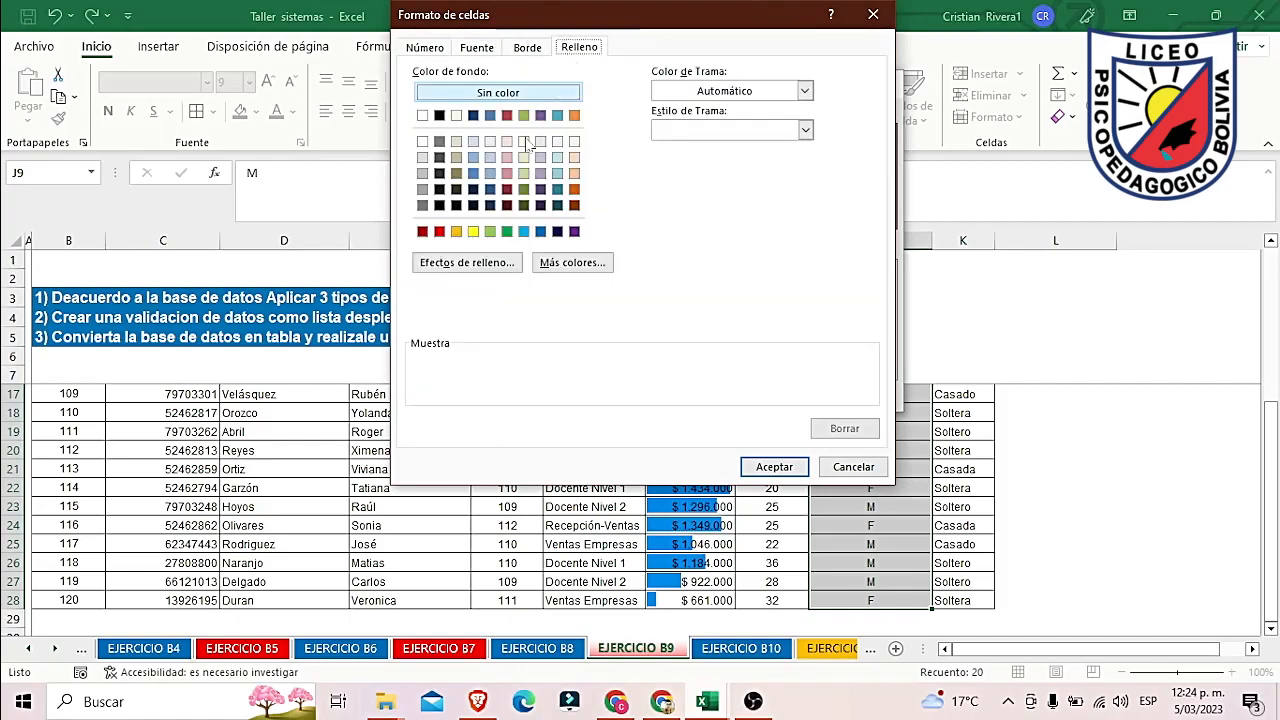
{"action": "left_click", "coordinate": [439, 232]}
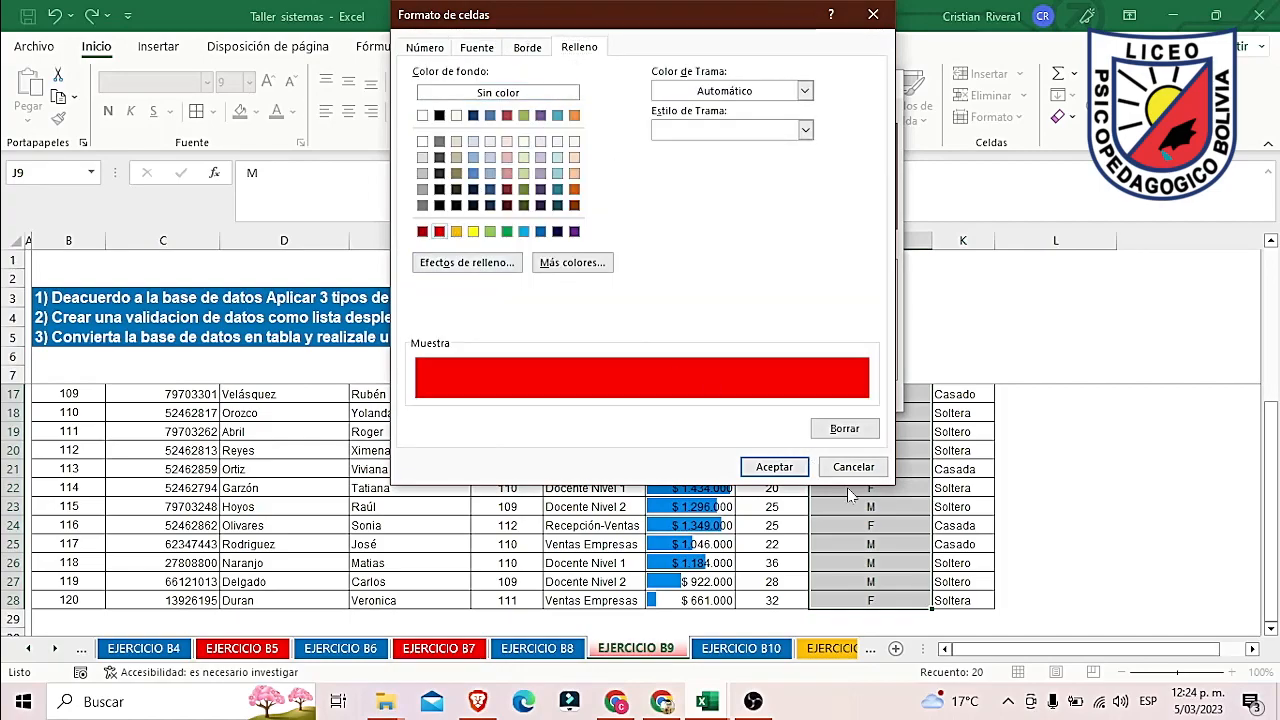
{"action": "left_click", "coordinate": [774, 467]}
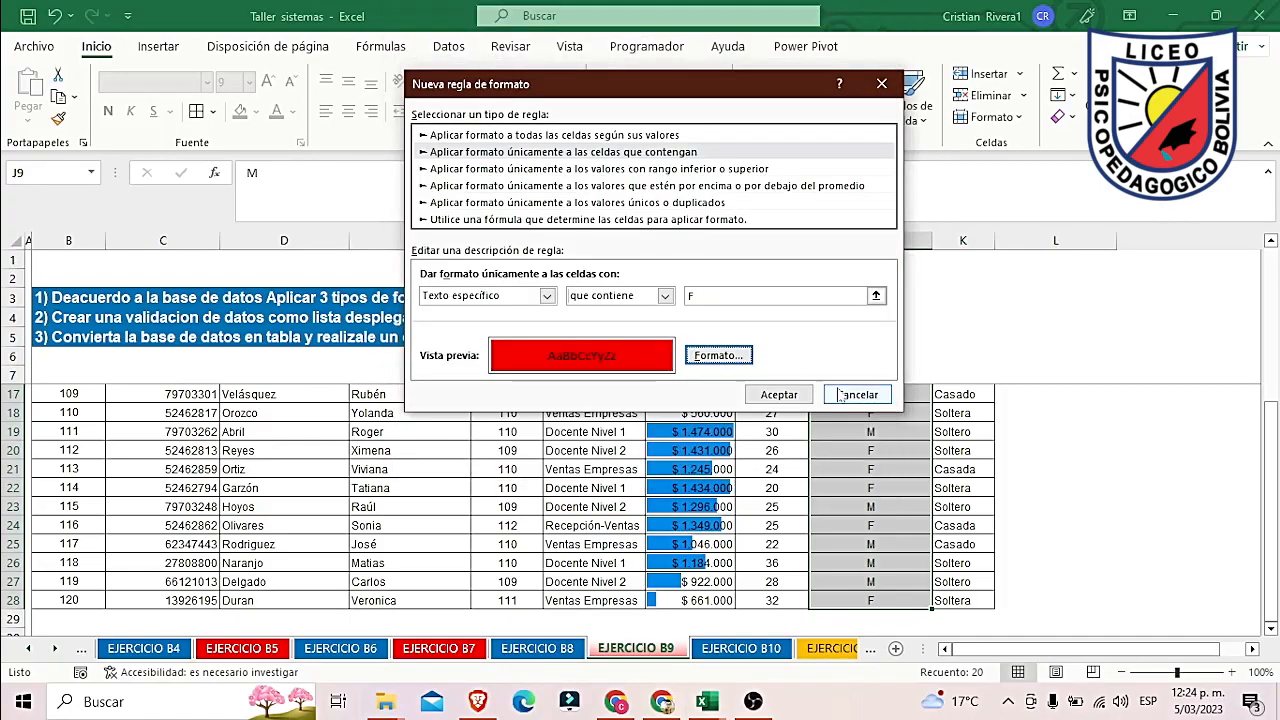
{"action": "left_click", "coordinate": [780, 395]}
{"action": "scroll", "coordinate": [1009, 497], "scroll_direction": "up", "scroll_amount": 3}
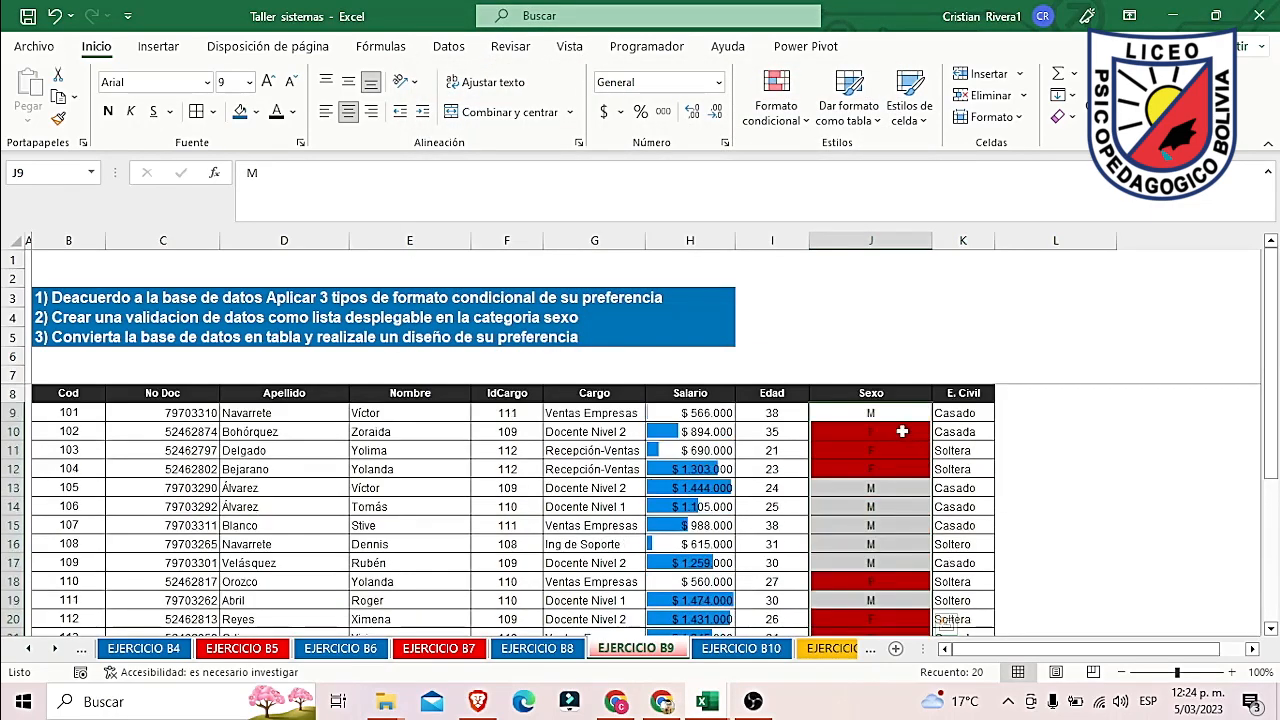
Step: Change the Sexo value in cell J10 to M to test the rule
{"action": "left_click", "coordinate": [891, 431]}
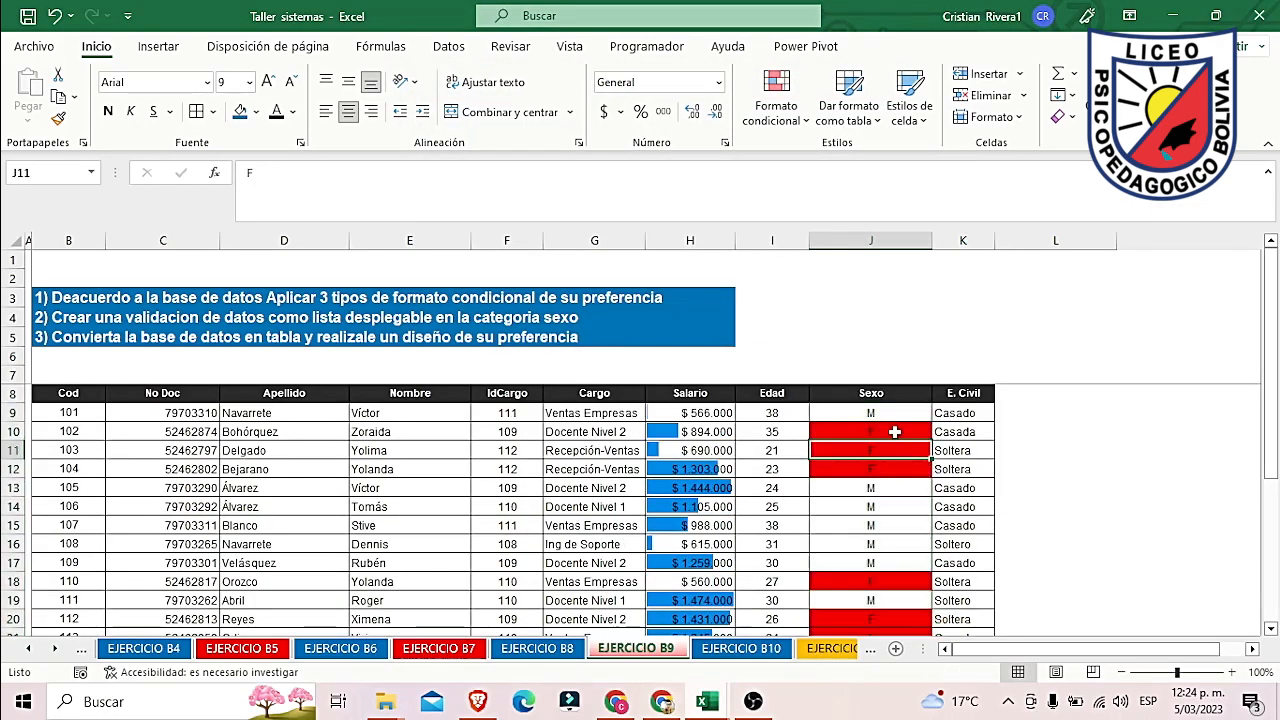
{"action": "type", "text": "M"}
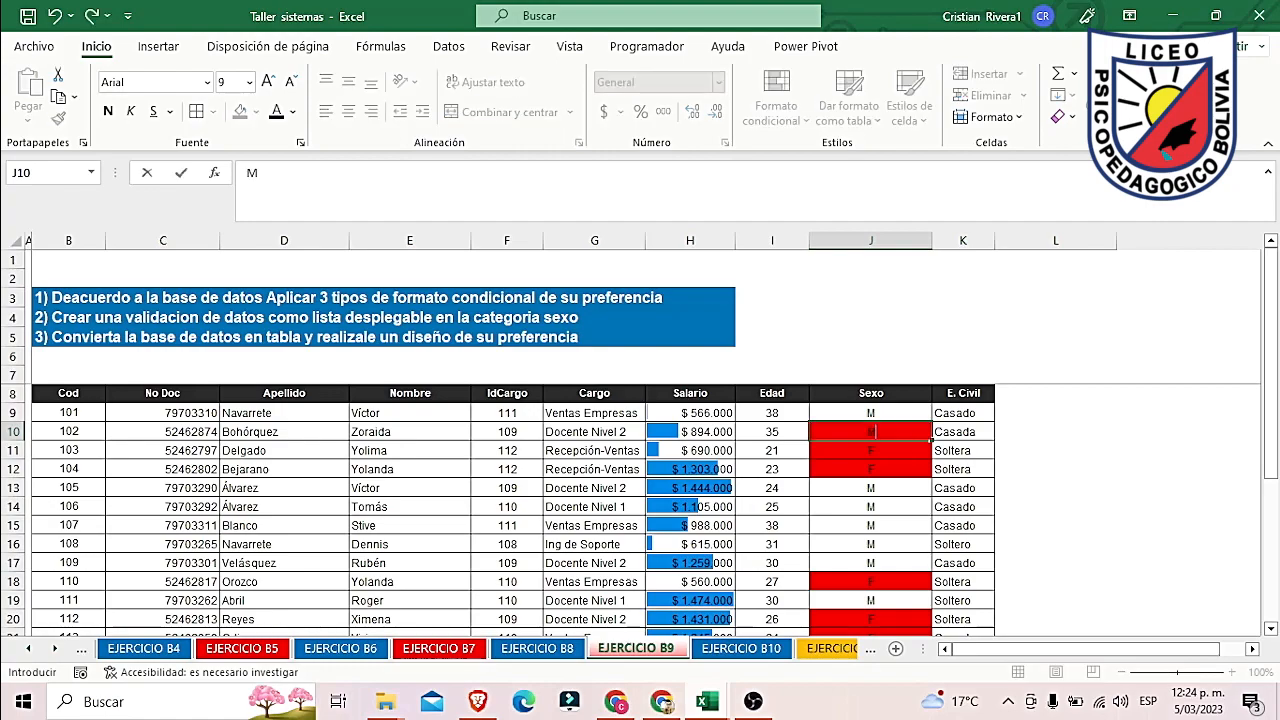
{"action": "key", "text": "Return"}
{"action": "key", "text": "Up"}
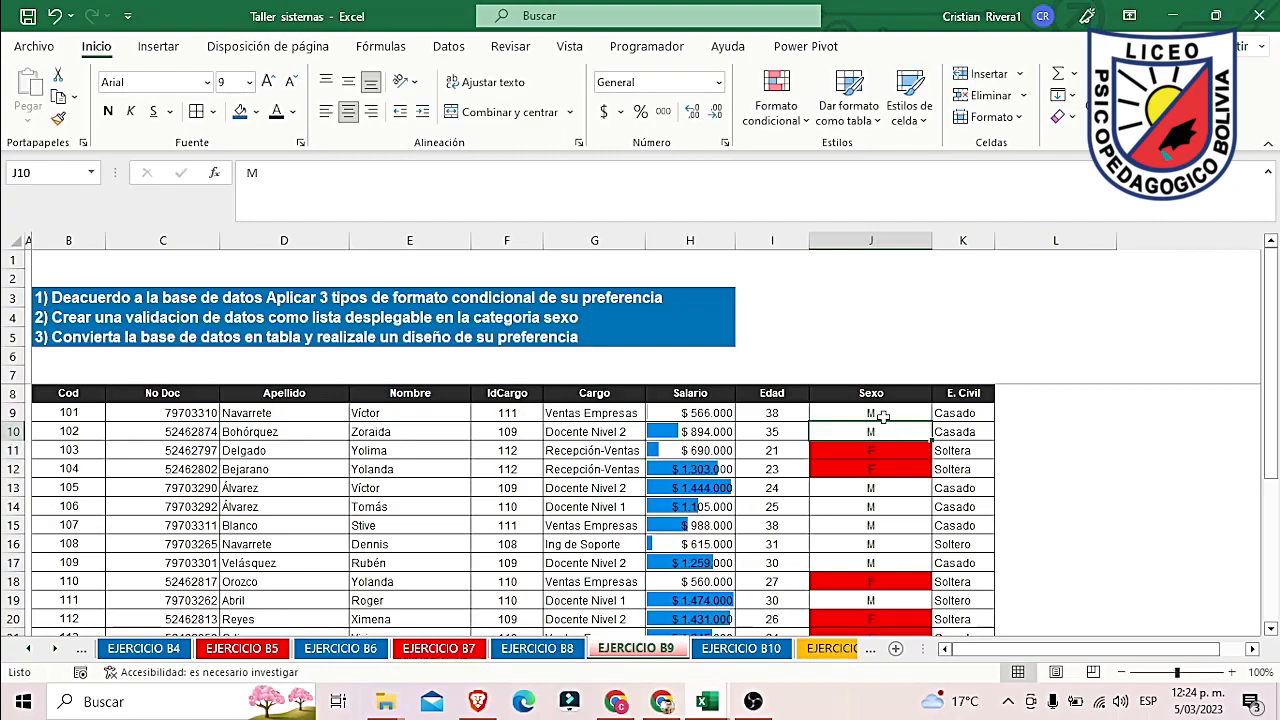
Step: Start a new conditional formatting rule for the Sexo values in J9:J28 that formats only cells whose specific text contains M
{"action": "left_click_drag", "start_coordinate": [888, 410], "coordinate": [854, 488]}
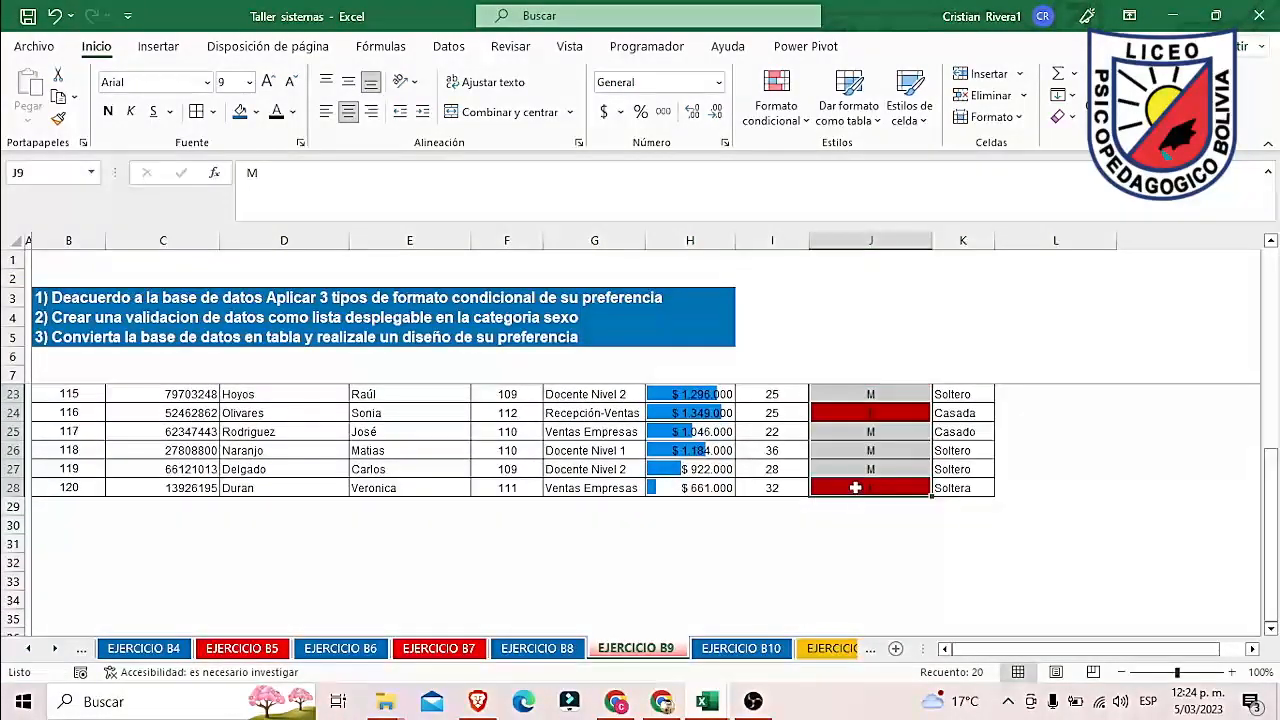
{"action": "left_click", "coordinate": [776, 105]}
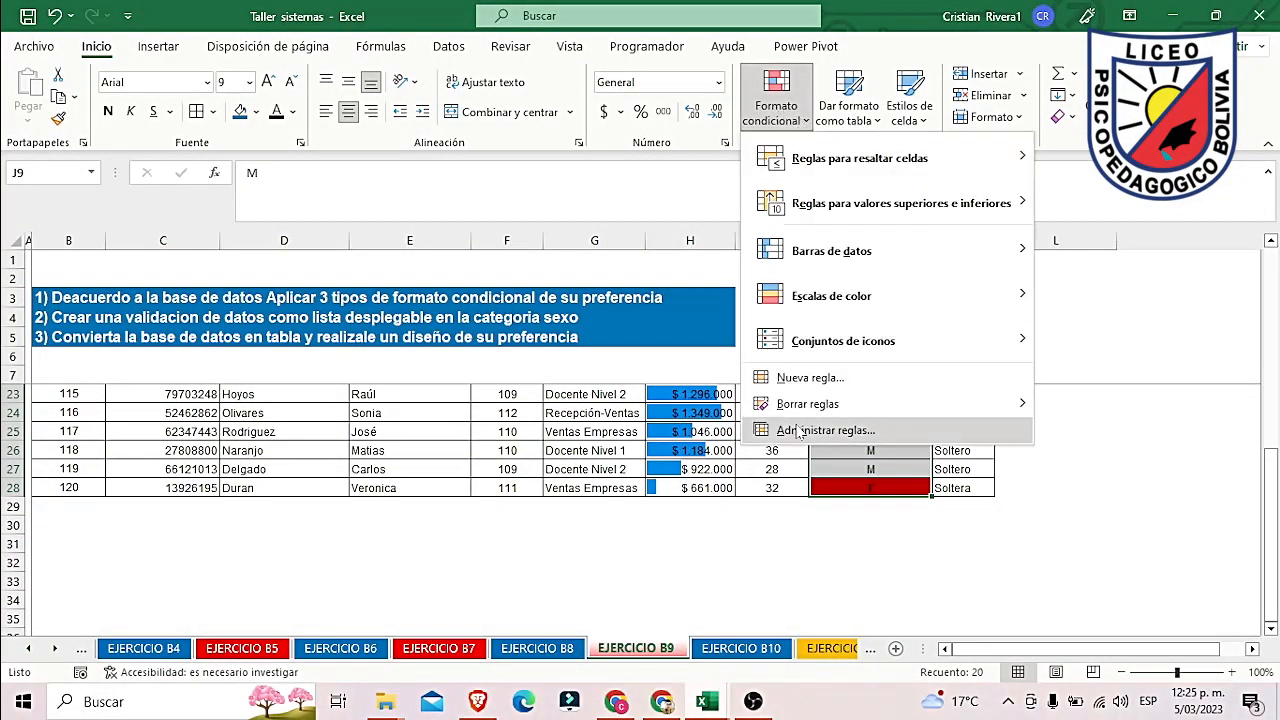
{"action": "left_click", "coordinate": [797, 381]}
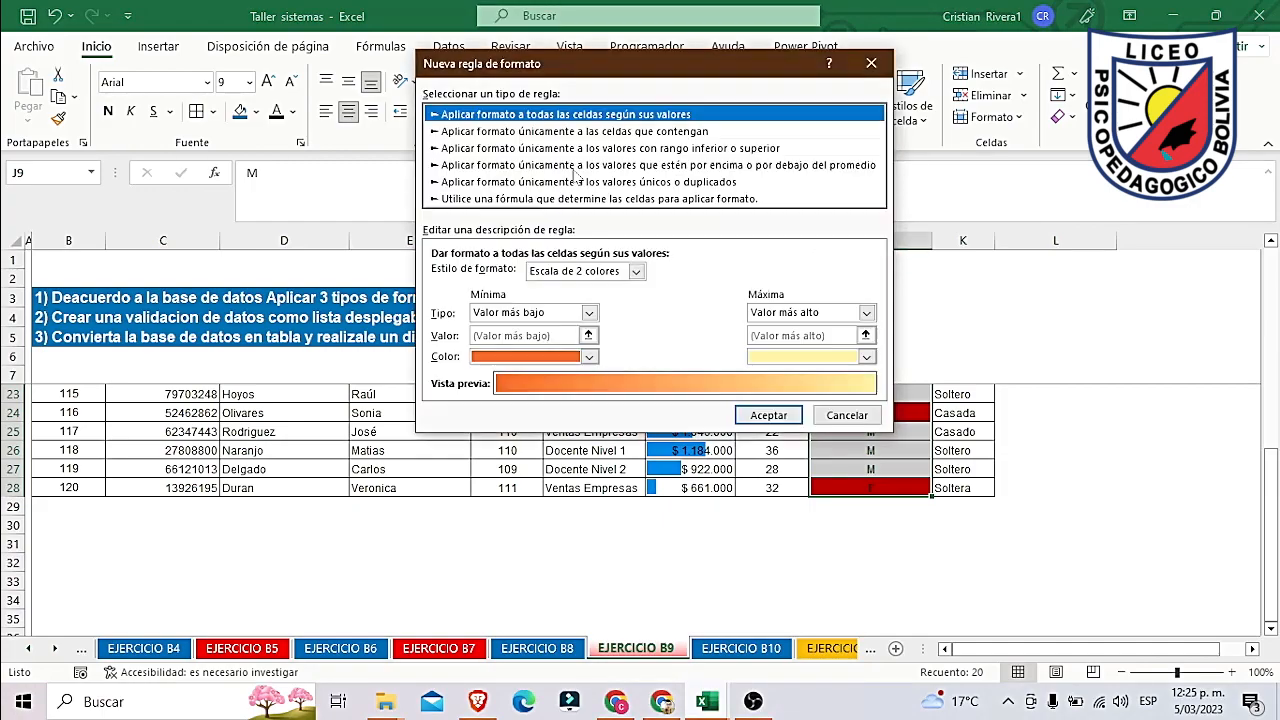
{"action": "left_click", "coordinate": [640, 131]}
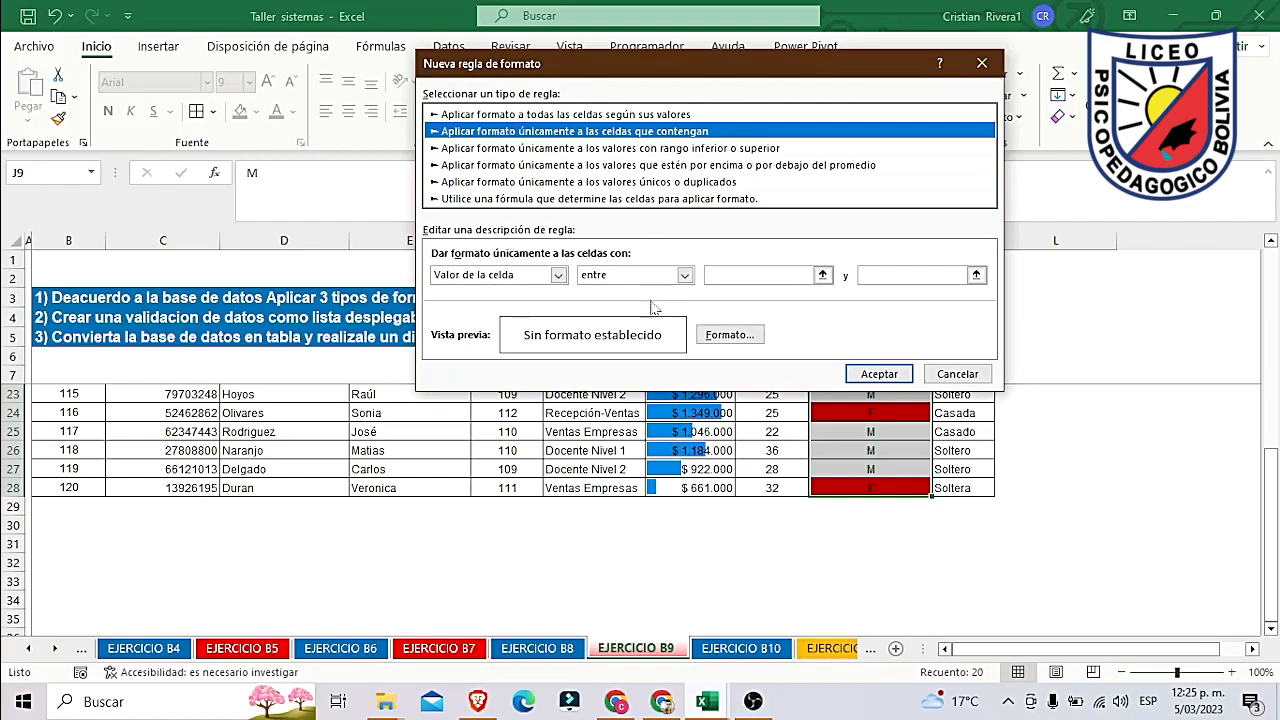
{"action": "left_click", "coordinate": [520, 275]}
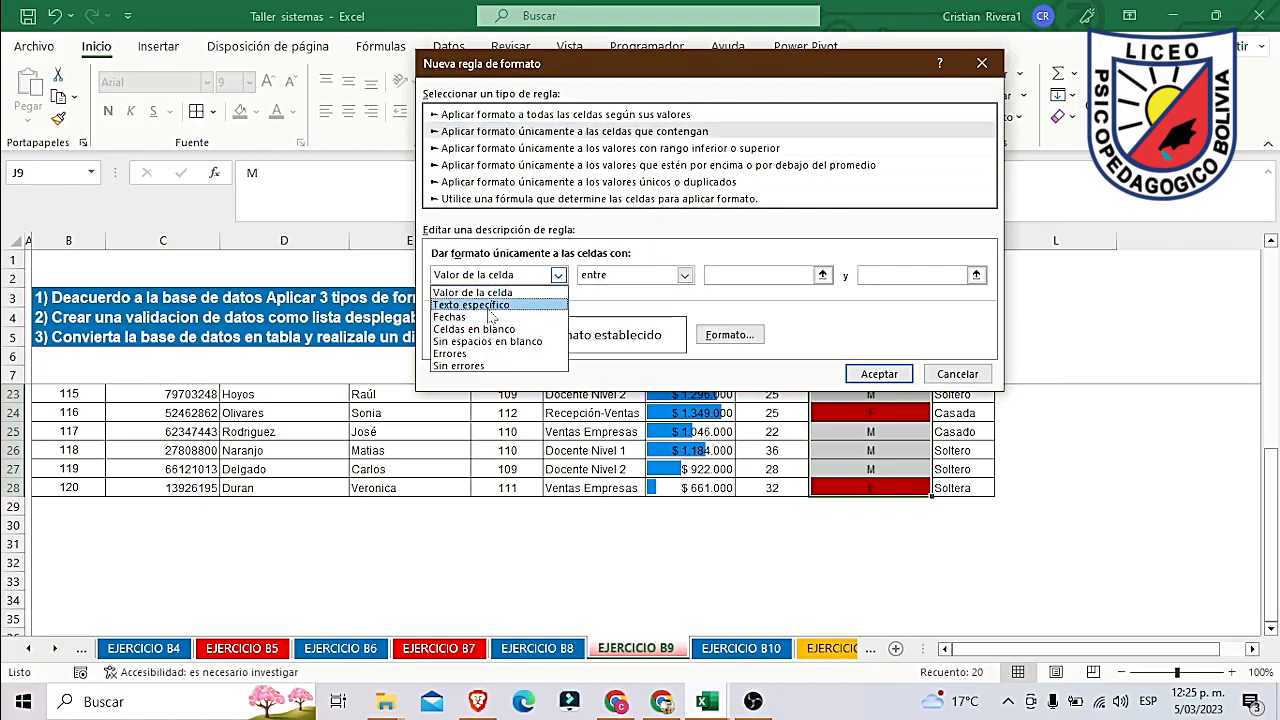
{"action": "left_click", "coordinate": [480, 300]}
{"action": "left_click", "coordinate": [677, 277]}
{"action": "left_click", "coordinate": [714, 279]}
{"action": "left_click", "coordinate": [718, 276]}
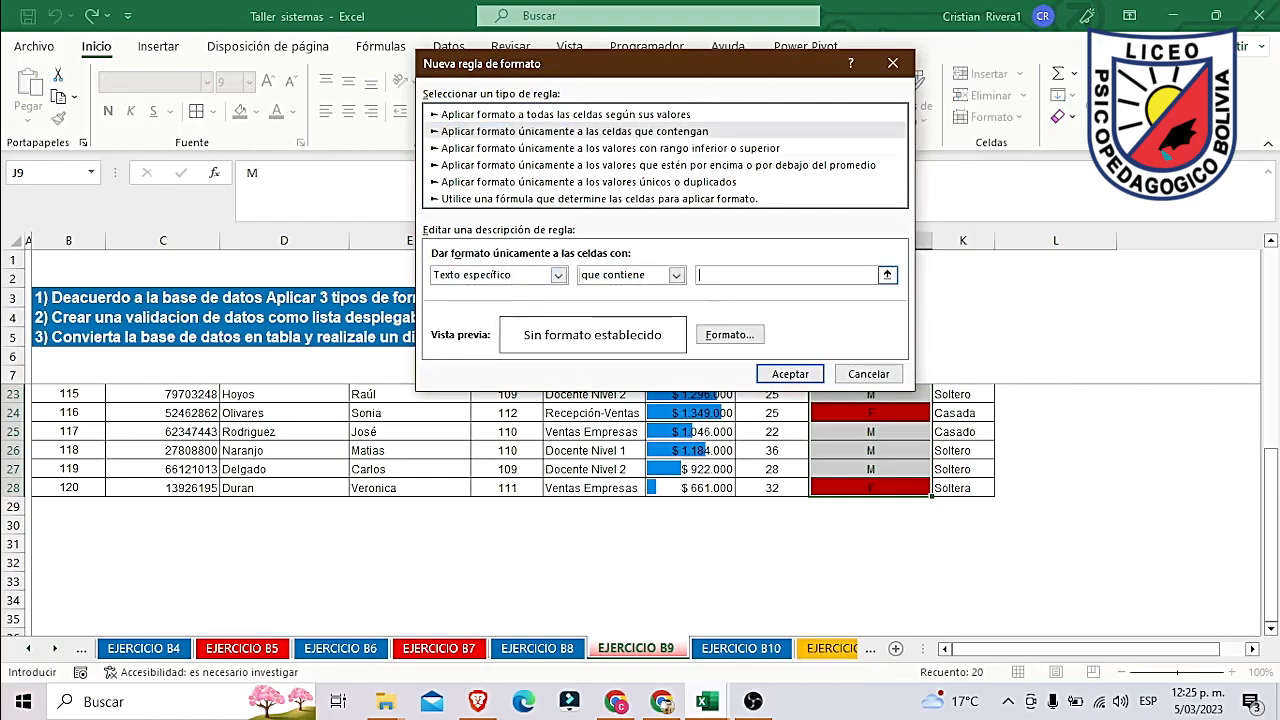
Step: Give the M rule a light green background fill and apply it to the Sexo column
{"action": "left_click", "coordinate": [724, 336]}
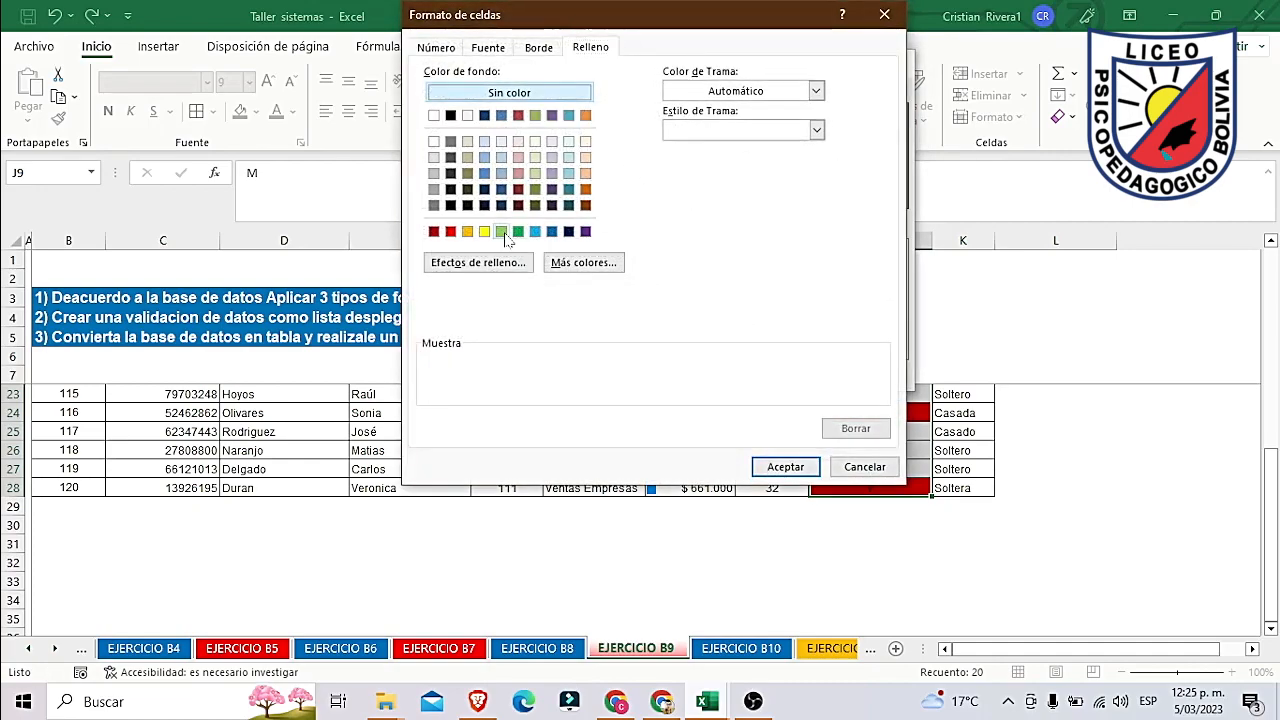
{"action": "left_click", "coordinate": [502, 232]}
{"action": "left_click", "coordinate": [785, 467]}
{"action": "left_click", "coordinate": [800, 370]}
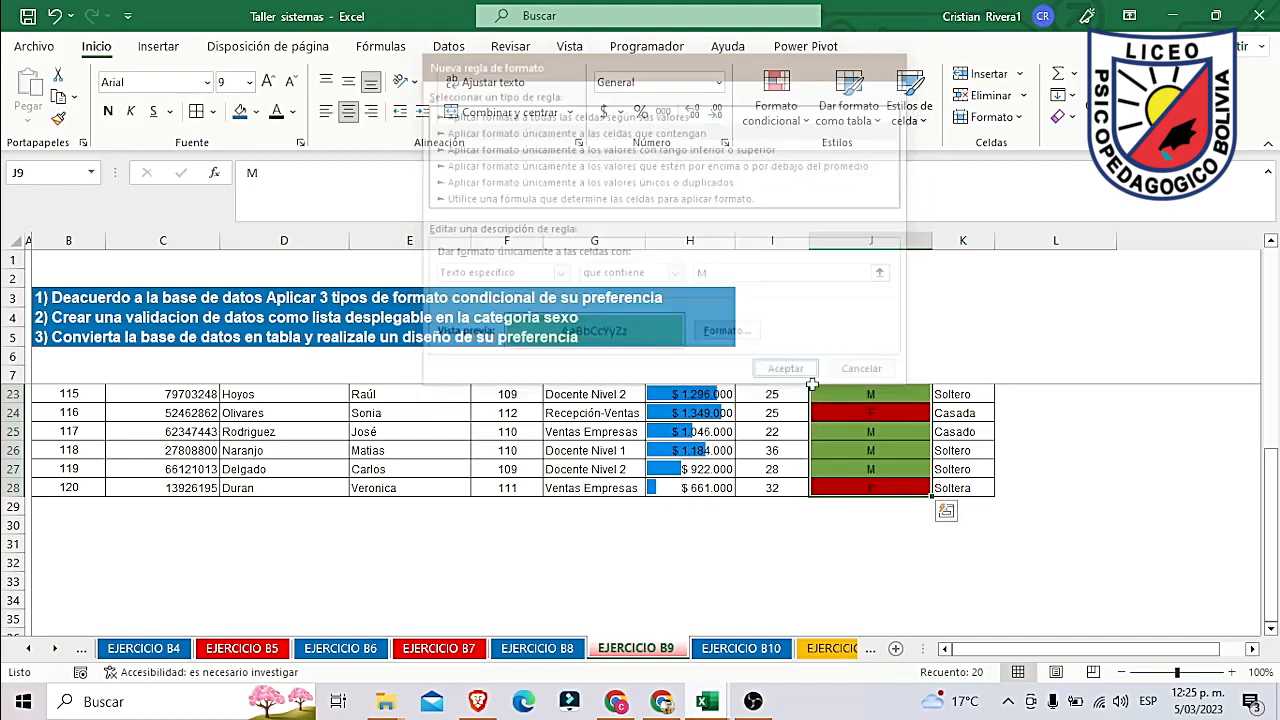
{"action": "scroll", "coordinate": [1077, 554], "scroll_direction": "up", "scroll_amount": 5}
{"action": "scroll", "coordinate": [1055, 537], "scroll_direction": "down", "scroll_amount": 1}
{"action": "scroll", "coordinate": [1055, 537], "scroll_direction": "down", "scroll_amount": 2}
{"action": "scroll", "coordinate": [1071, 531], "scroll_direction": "up", "scroll_amount": 2}
{"action": "left_click_drag", "start_coordinate": [671, 415], "coordinate": [680, 505]}
{"action": "scroll", "coordinate": [570, 445], "scroll_direction": "up", "scroll_amount": 2}
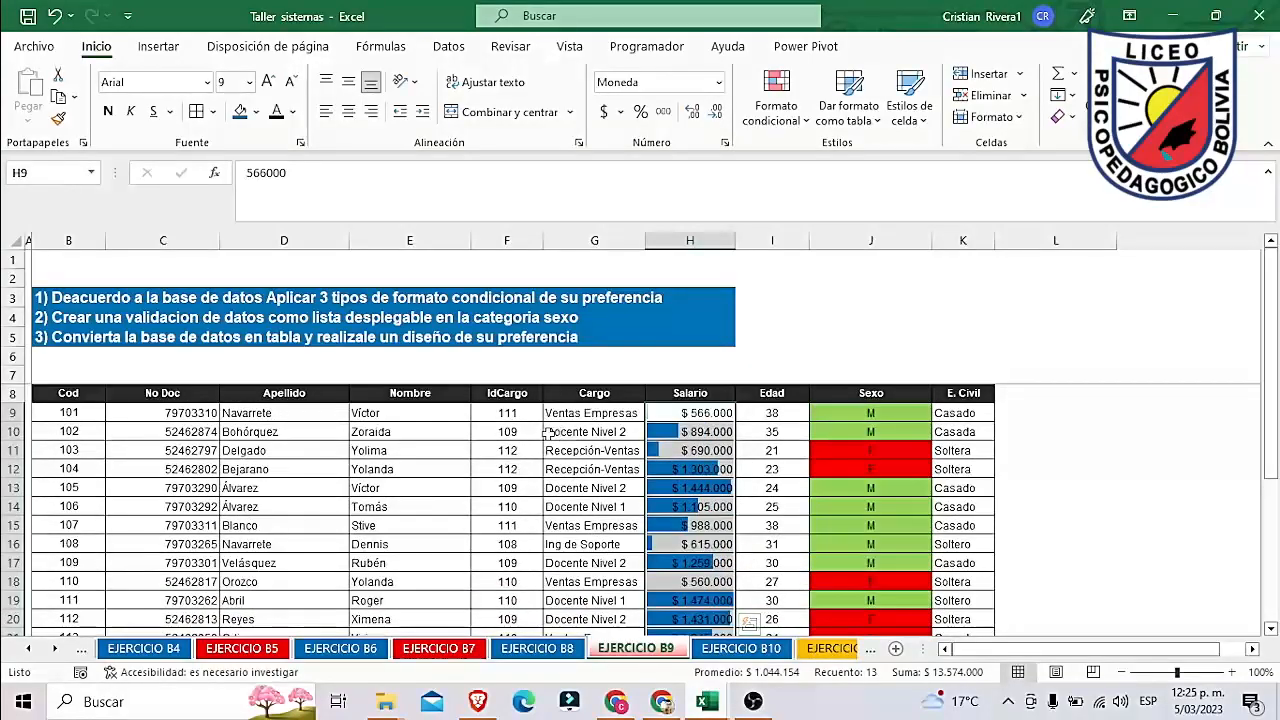
{"action": "left_click_drag", "start_coordinate": [981, 406], "coordinate": [983, 599]}
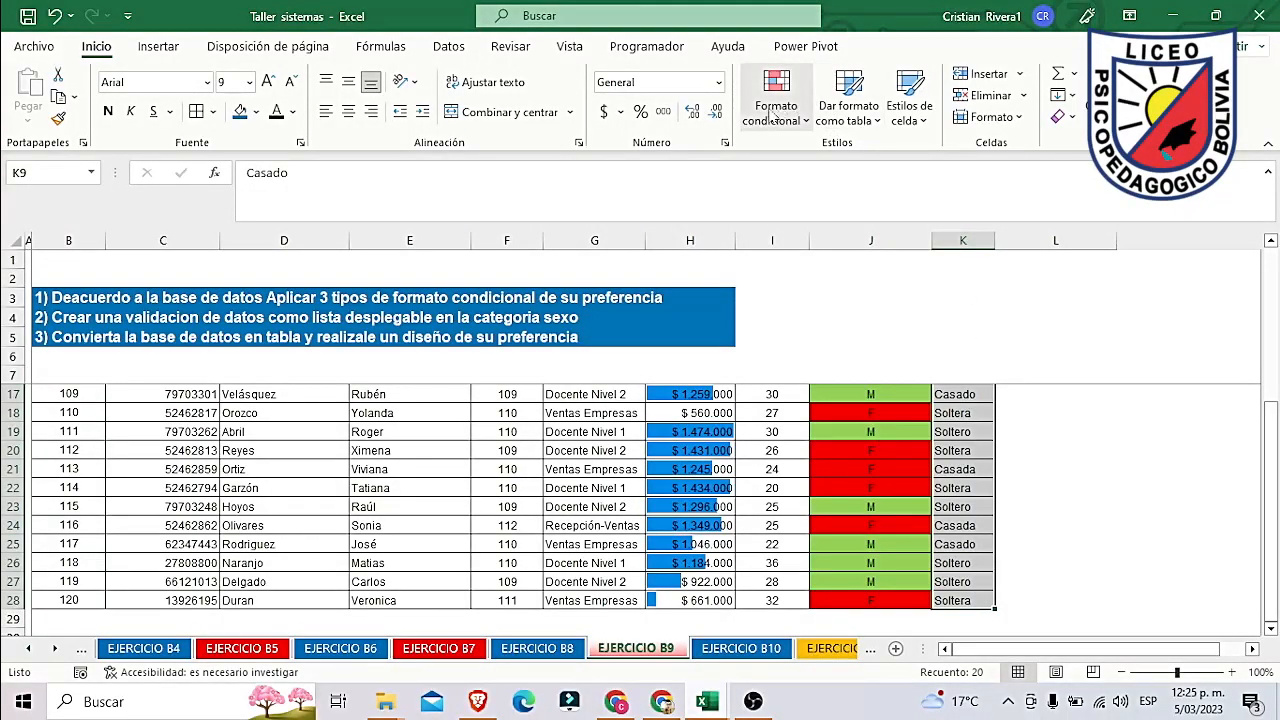
{"action": "left_click", "coordinate": [773, 112]}
{"action": "mouse_move", "coordinate": [855, 340]}
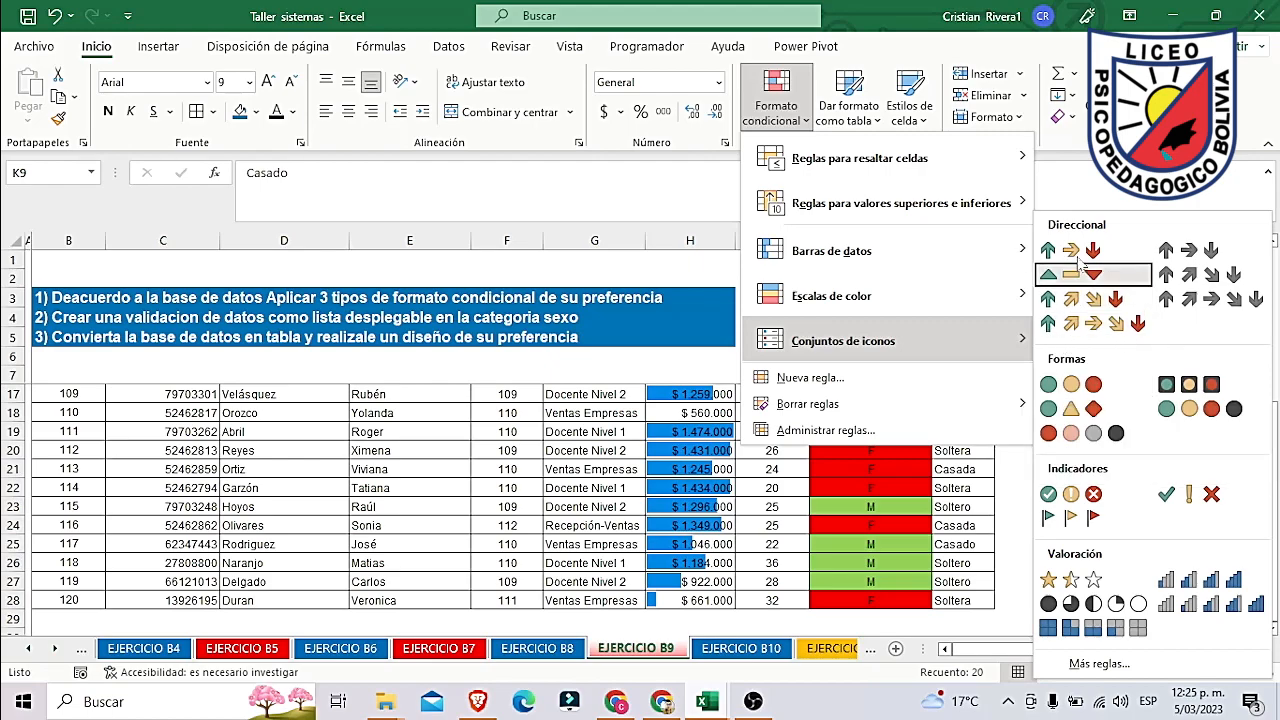
{"action": "key", "text": "Escape"}
{"action": "key", "text": "Escape"}
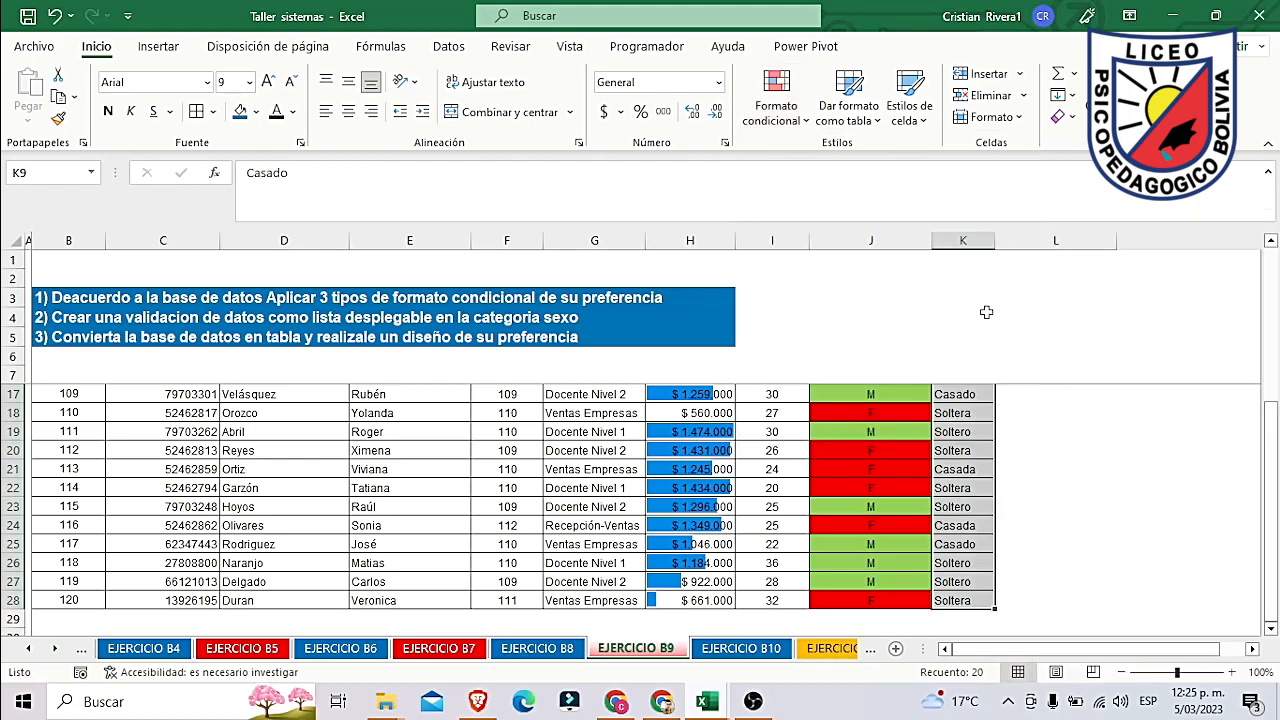
{"action": "left_click", "coordinate": [1100, 452]}
Step: Apply the directional icon set of three coloured arrows to the Salario values in H9:H28
{"action": "scroll", "coordinate": [1106, 536], "scroll_direction": "up", "scroll_amount": 3}
{"action": "left_click_drag", "start_coordinate": [695, 413], "coordinate": [690, 590]}
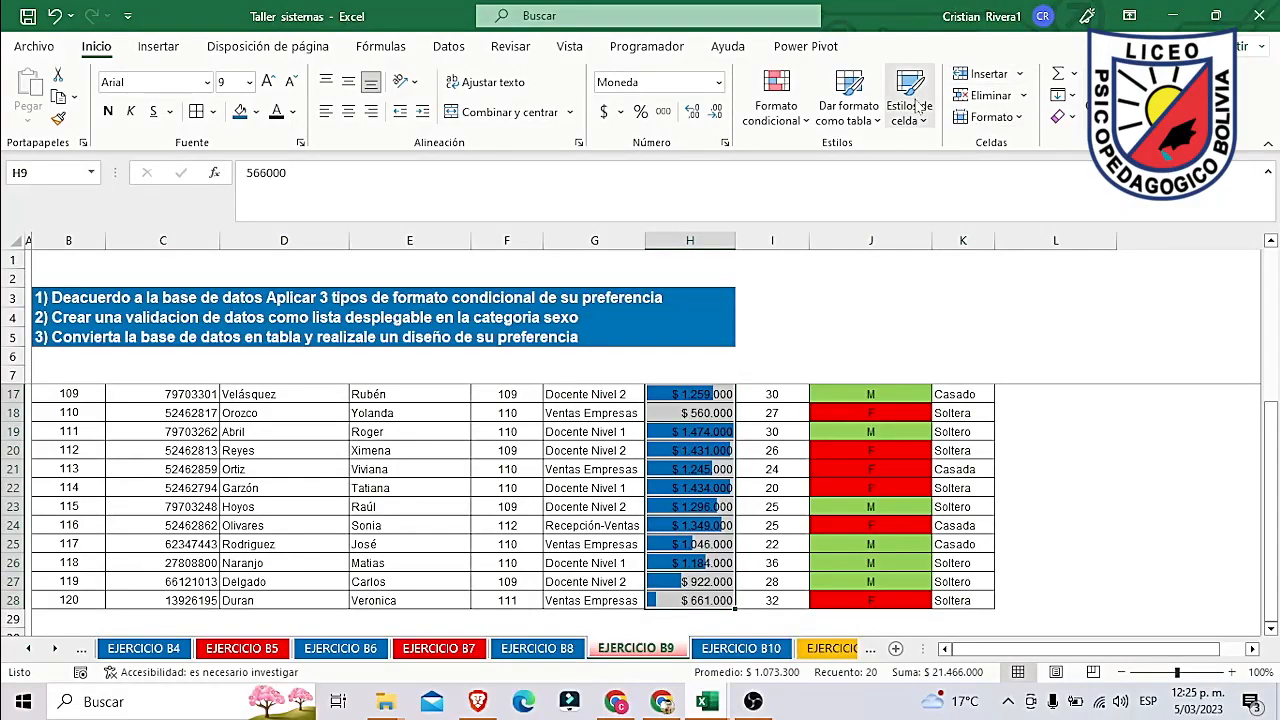
{"action": "left_click", "coordinate": [777, 100]}
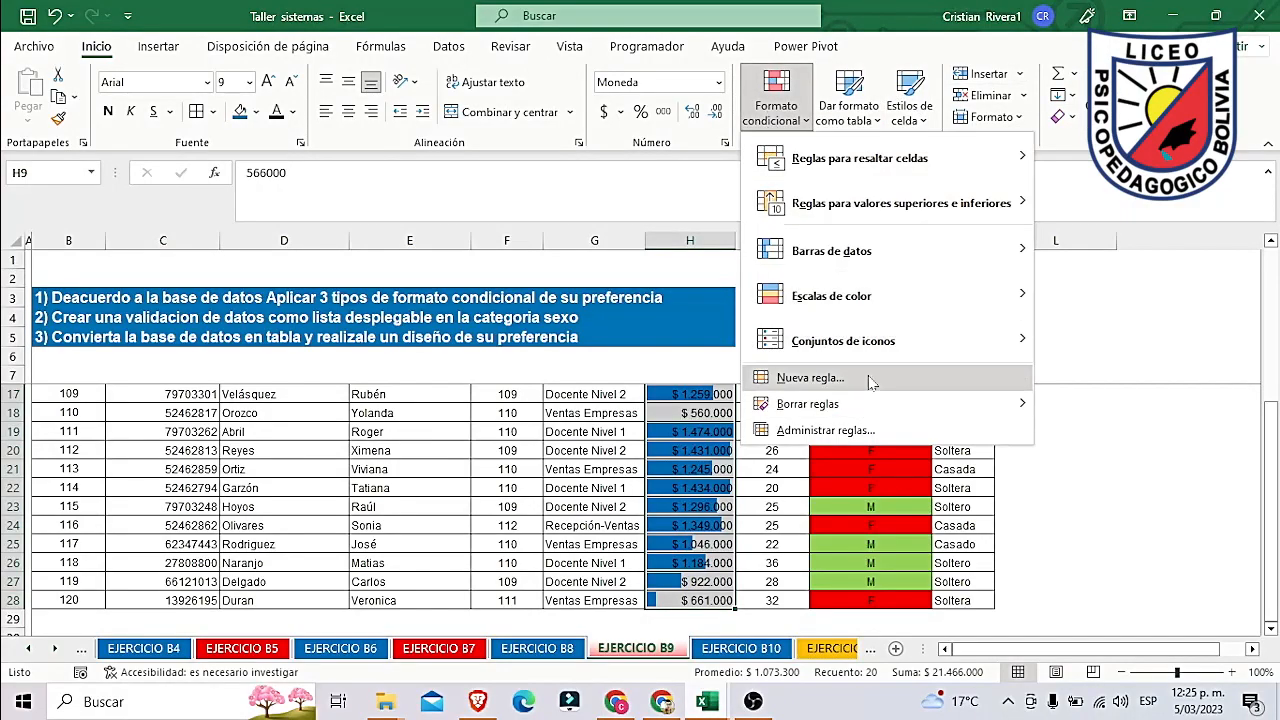
{"action": "mouse_move", "coordinate": [925, 345]}
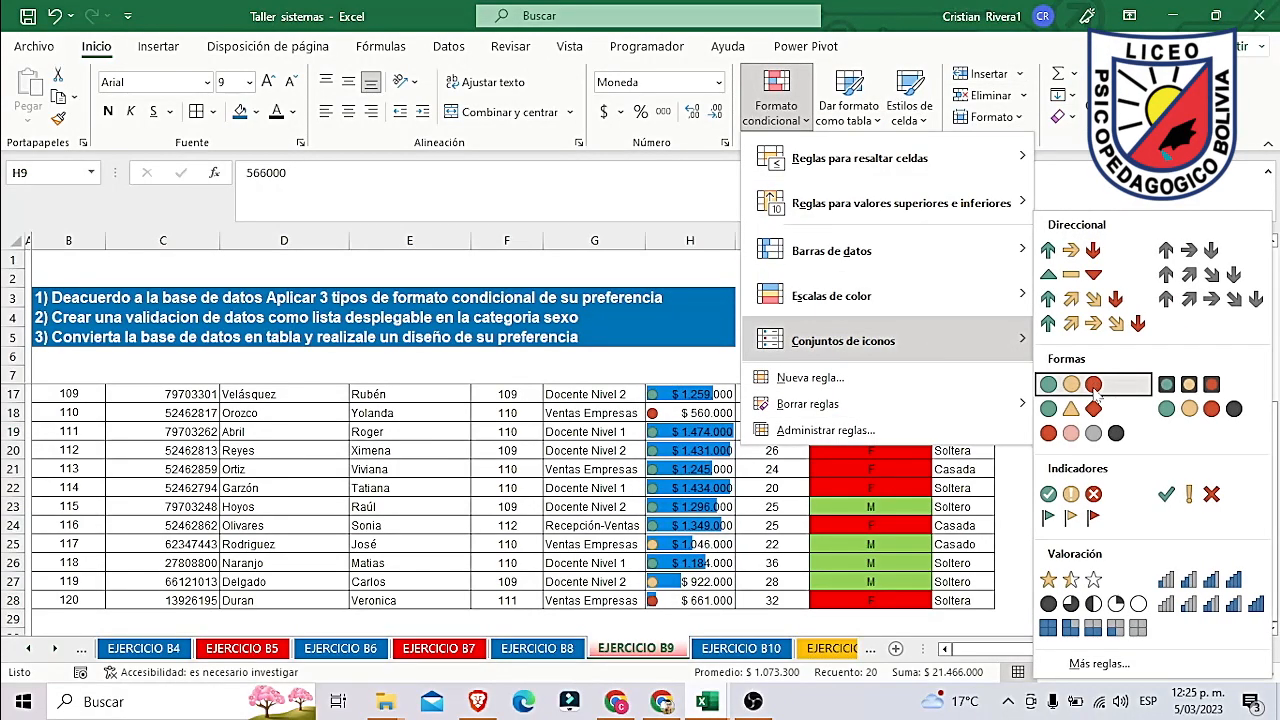
{"action": "left_click", "coordinate": [1106, 258]}
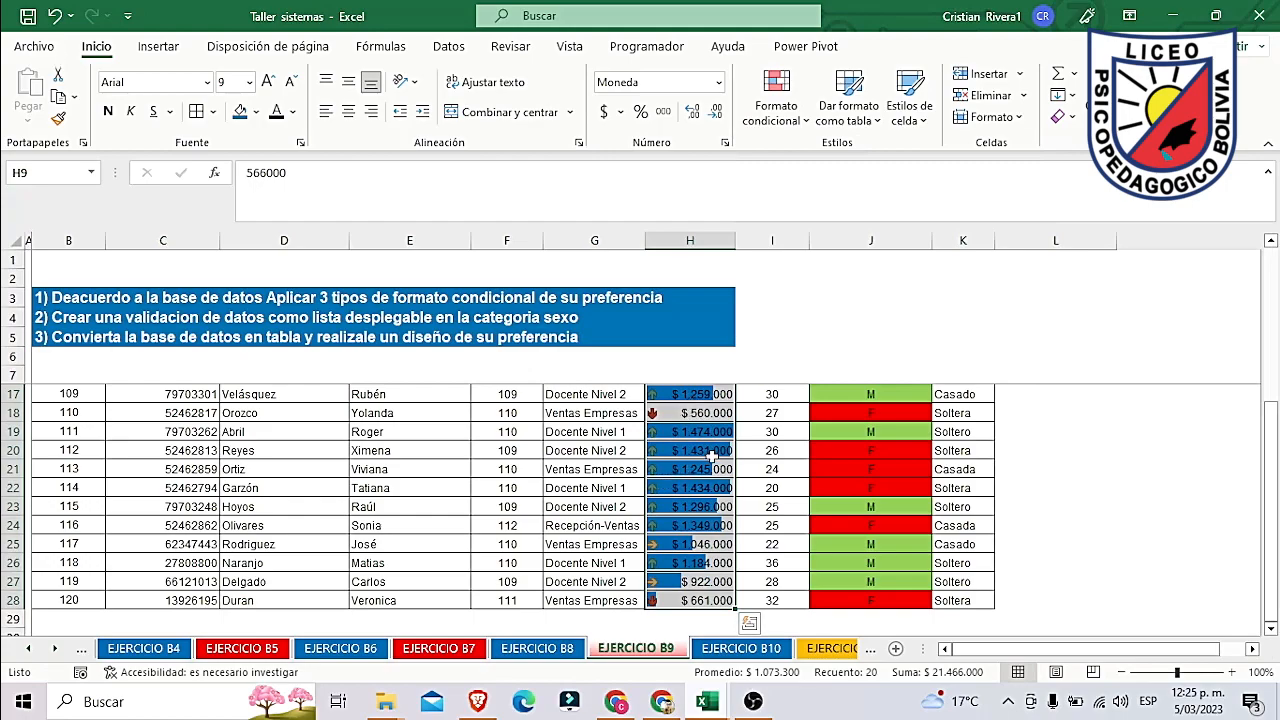
Step: Examine the percentage thresholds and icons of the Salario icon set rule in the conditional formatting rules manager
{"action": "left_click", "coordinate": [676, 450]}
{"action": "left_click", "coordinate": [683, 393]}
{"action": "left_click", "coordinate": [712, 412]}
{"action": "left_click", "coordinate": [777, 100]}
{"action": "left_click", "coordinate": [800, 433]}
{"action": "left_click", "coordinate": [518, 203]}
{"action": "left_click", "coordinate": [497, 151]}
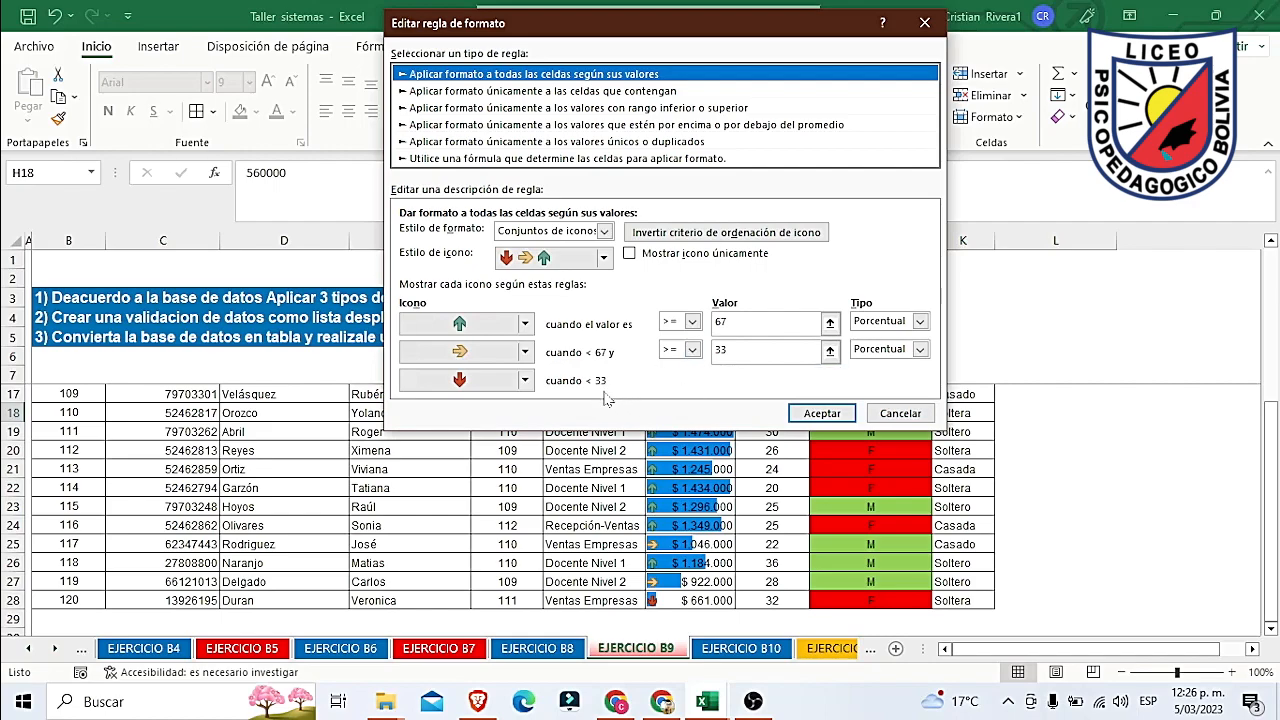
{"action": "left_click", "coordinate": [518, 384]}
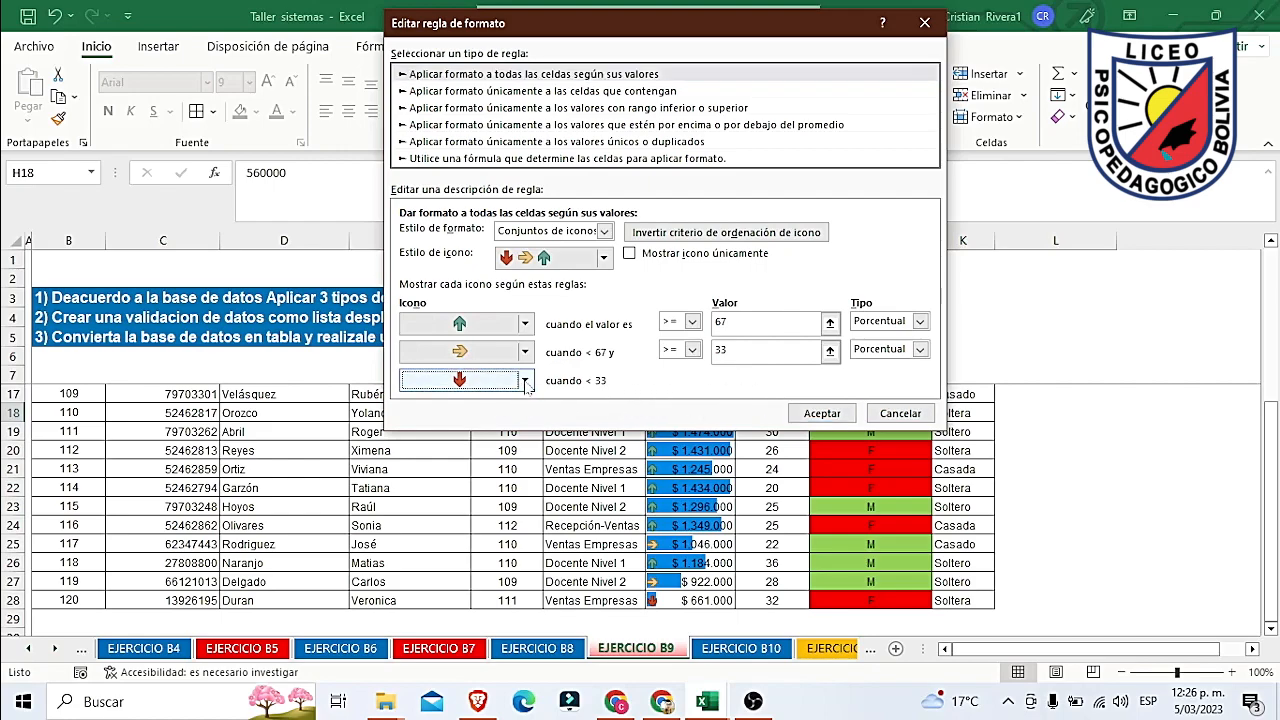
{"action": "left_click", "coordinate": [822, 413]}
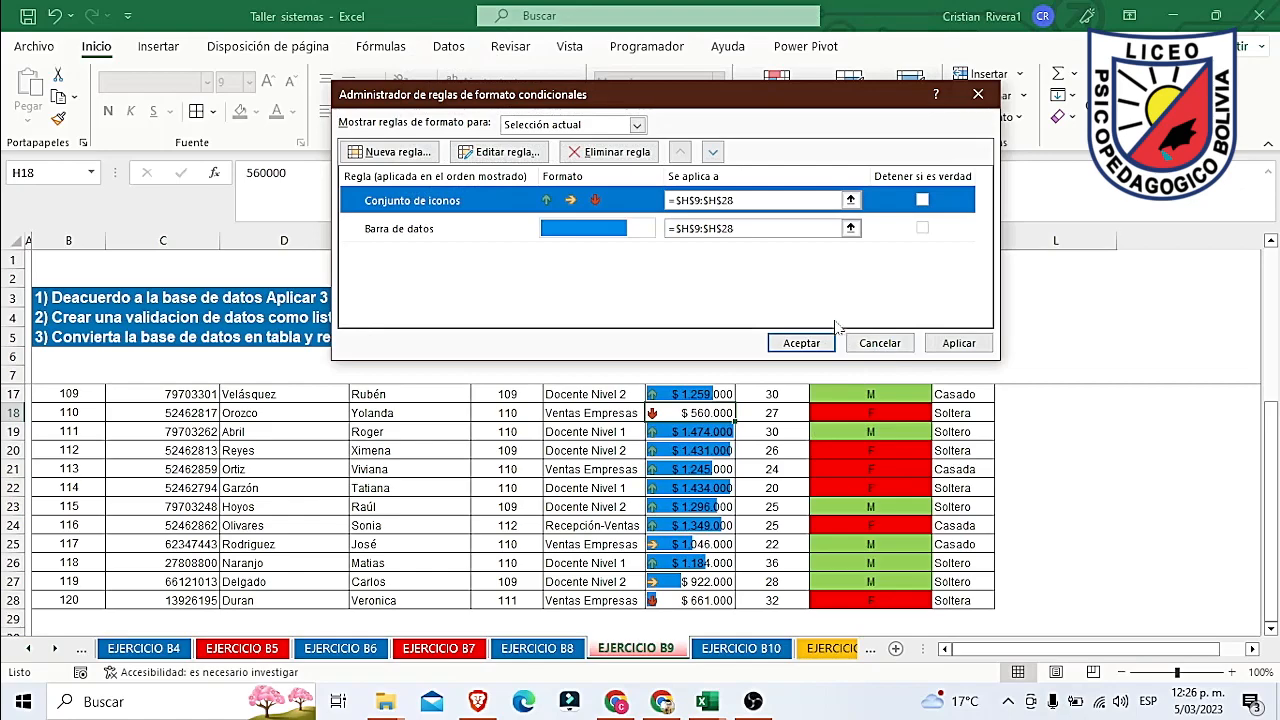
{"action": "left_click", "coordinate": [801, 343]}
{"action": "scroll", "coordinate": [470, 484], "scroll_direction": "up", "scroll_amount": 3}
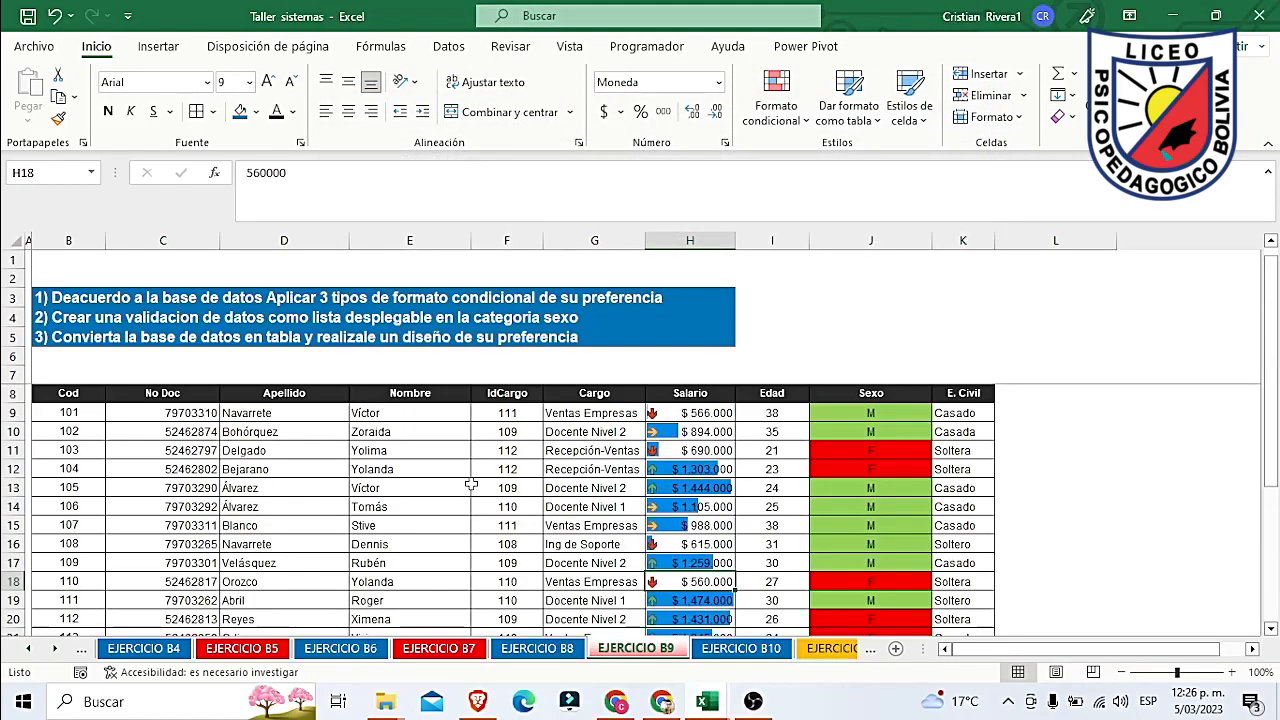
{"action": "left_click", "coordinate": [58, 396]}
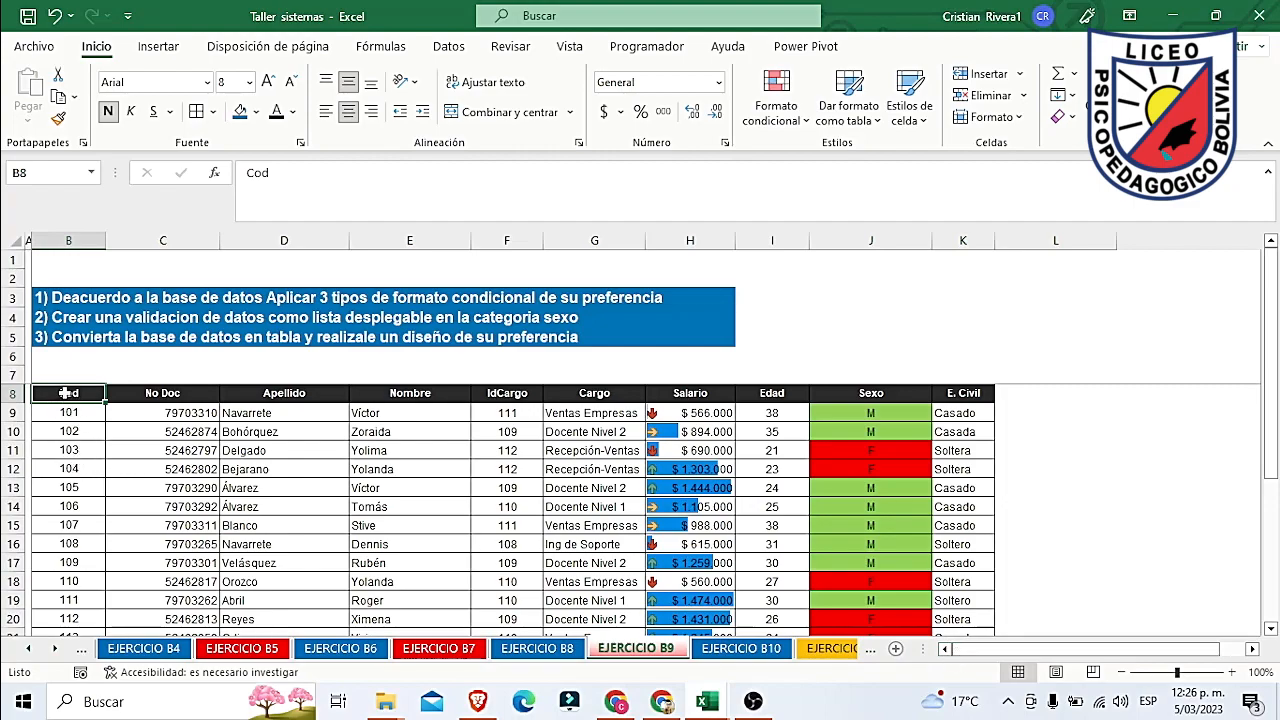
{"action": "left_click_drag", "start_coordinate": [869, 414], "coordinate": [873, 645]}
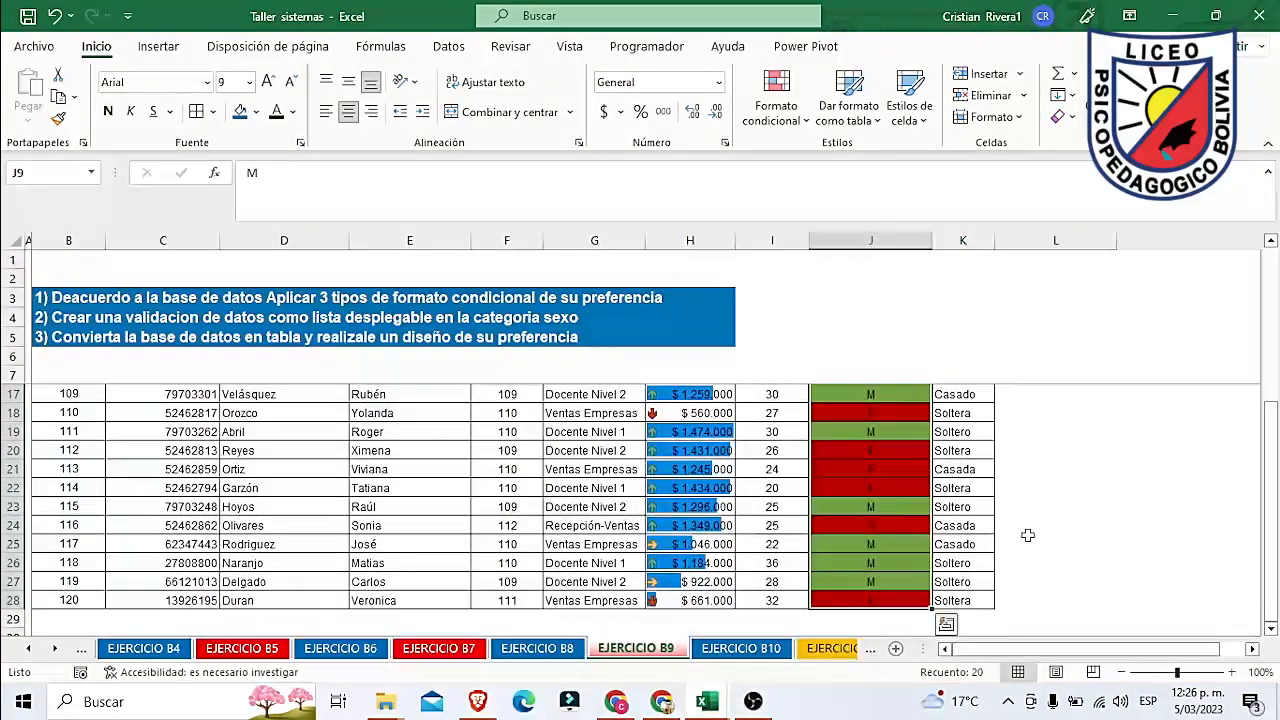
{"action": "scroll", "coordinate": [946, 531], "scroll_direction": "up", "scroll_amount": 4}
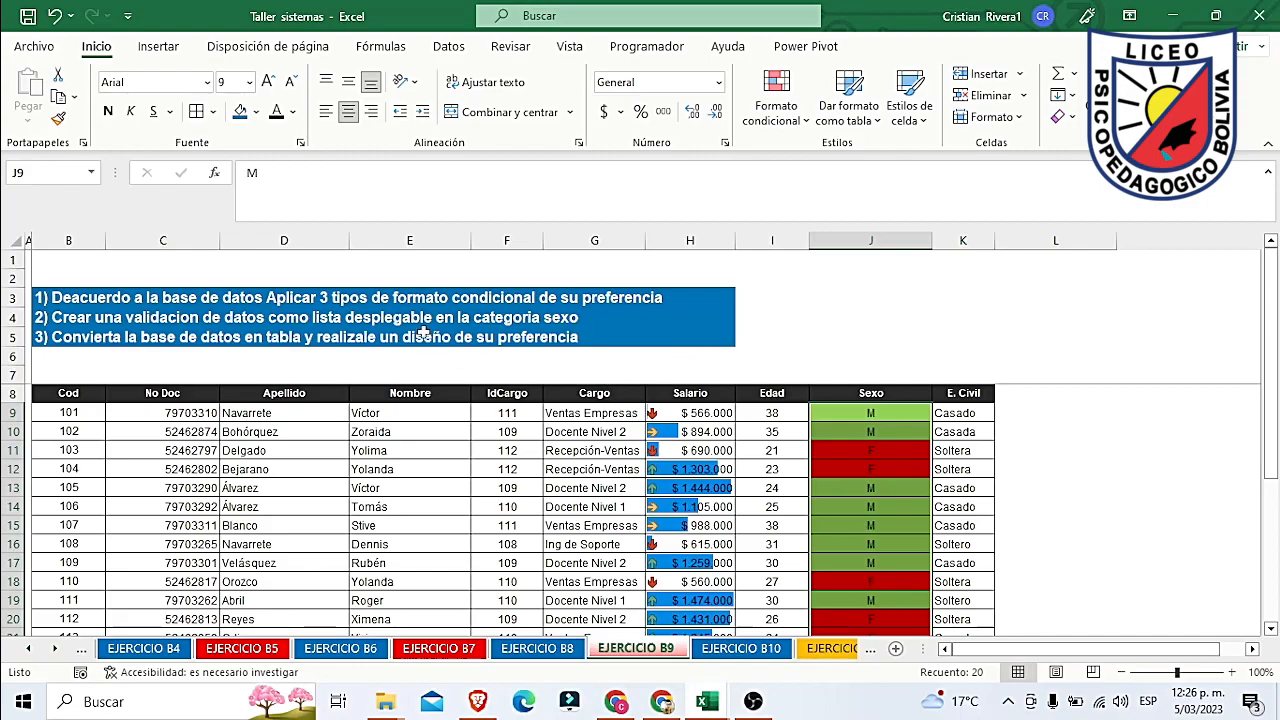
{"action": "left_click", "coordinate": [322, 318]}
{"action": "left_click_drag", "start_coordinate": [864, 413], "coordinate": [908, 600]}
{"action": "scroll", "coordinate": [924, 550], "scroll_direction": "up", "scroll_amount": 3}
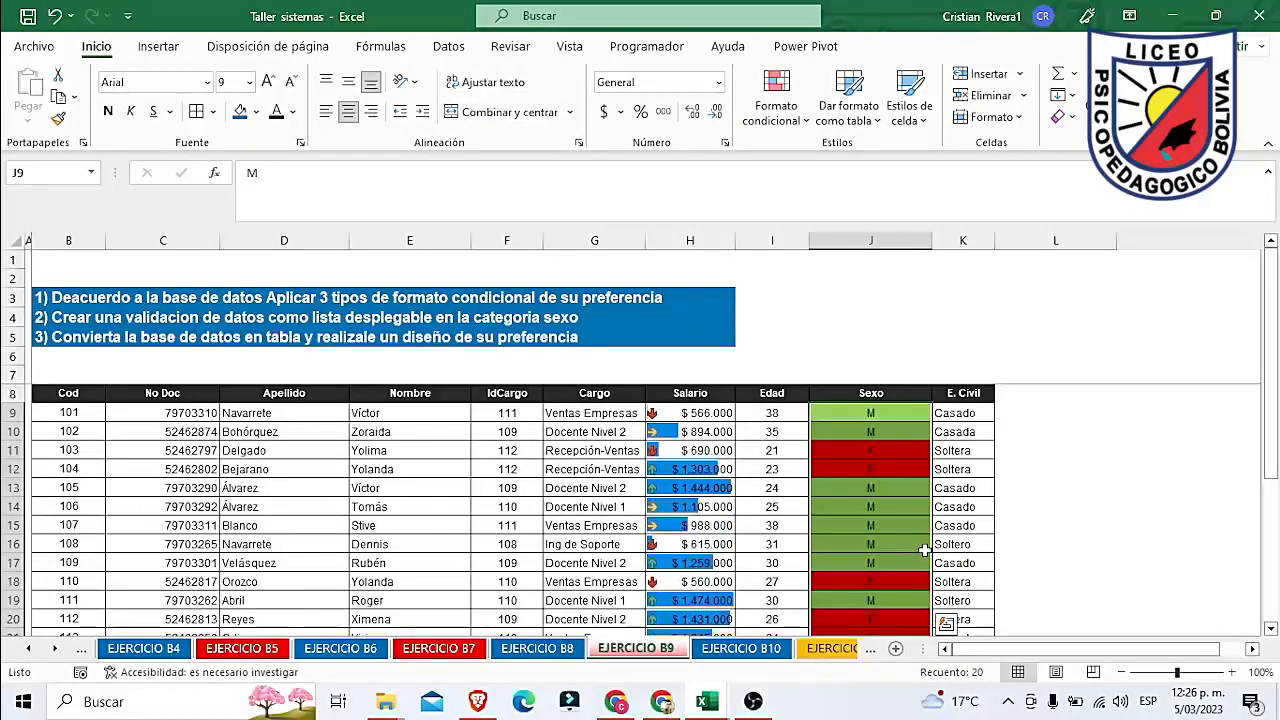
{"action": "left_click", "coordinate": [864, 410]}
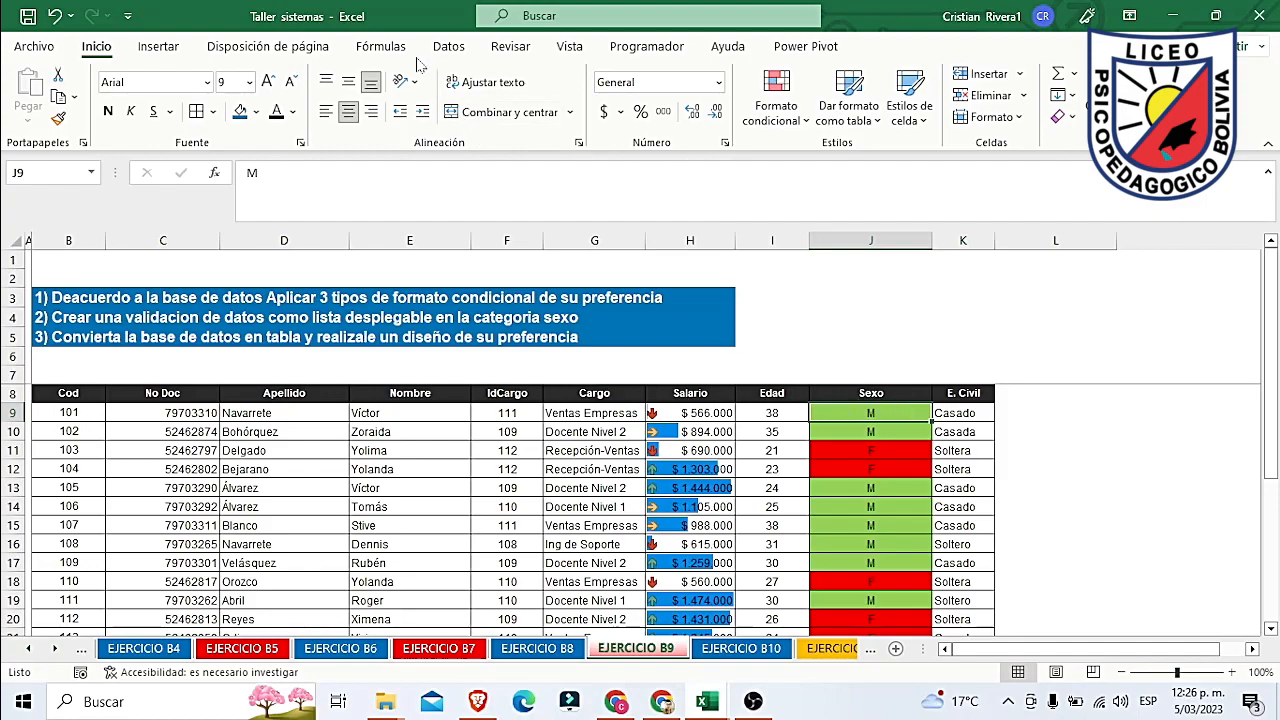
{"action": "left_click", "coordinate": [446, 50]}
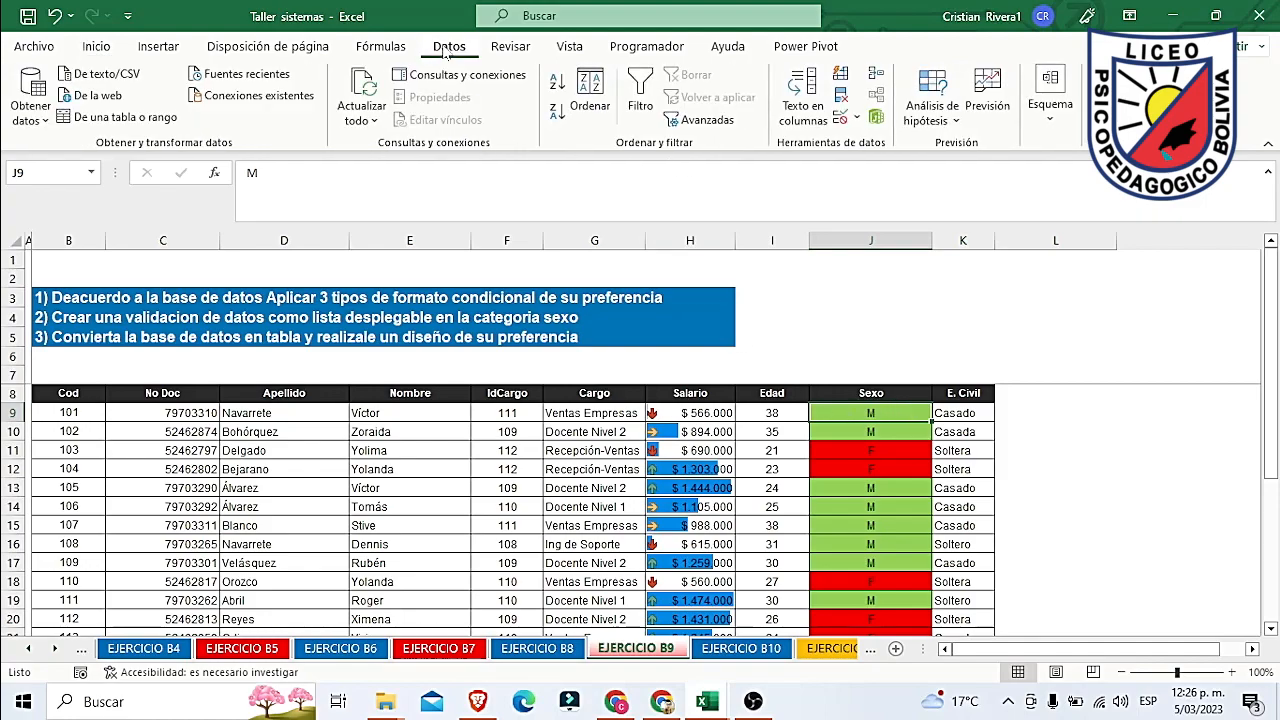
{"action": "left_click", "coordinate": [845, 117]}
{"action": "left_click", "coordinate": [872, 144]}
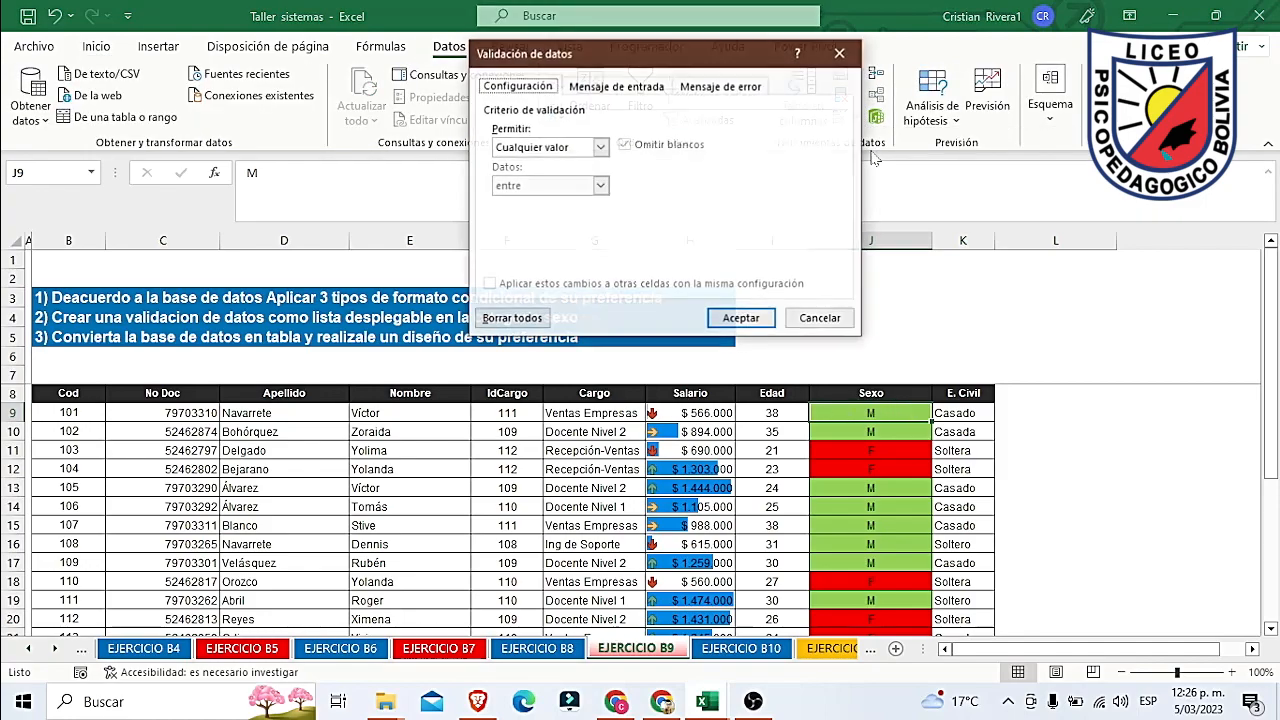
{"action": "left_click", "coordinate": [600, 147]}
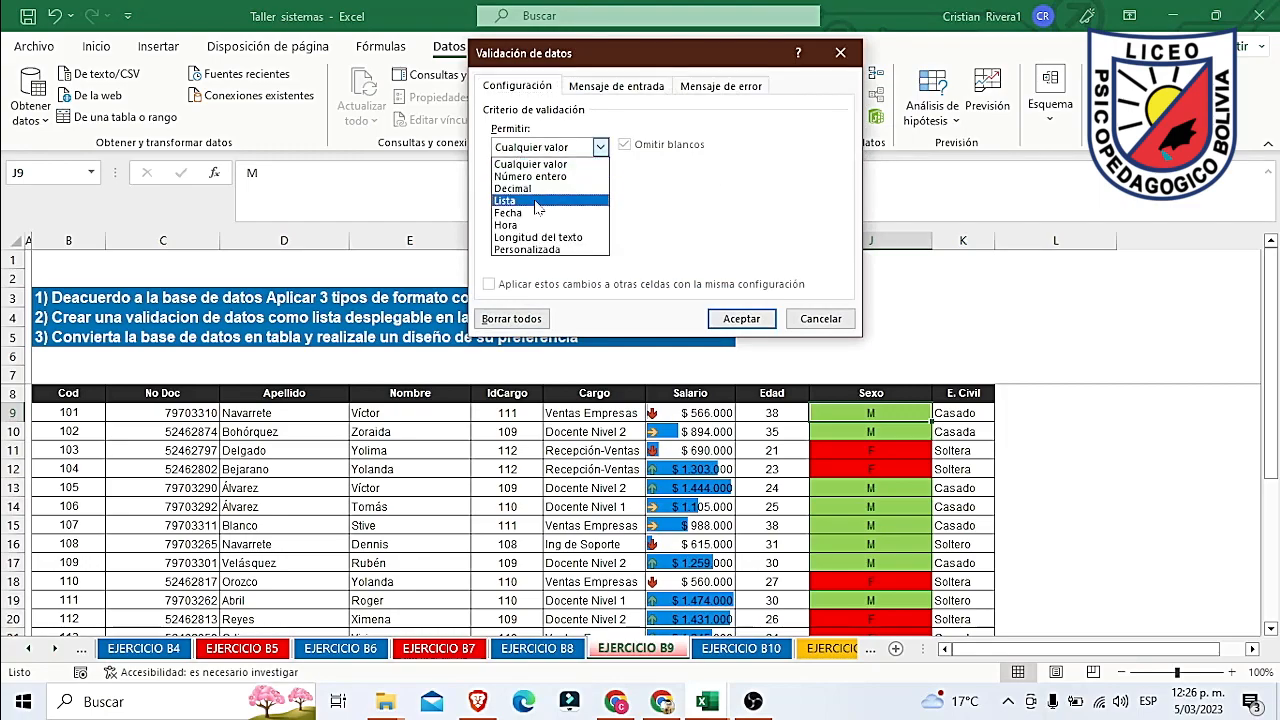
{"action": "left_click", "coordinate": [537, 201]}
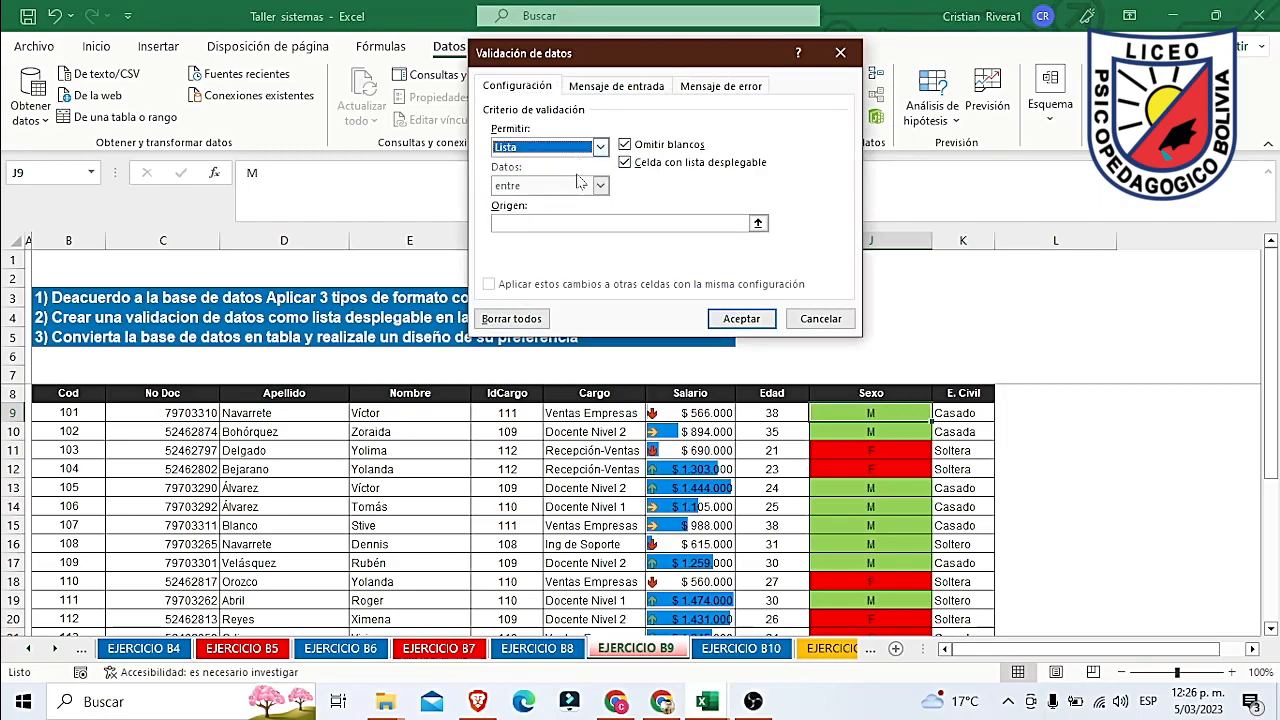
{"action": "left_click", "coordinate": [572, 223]}
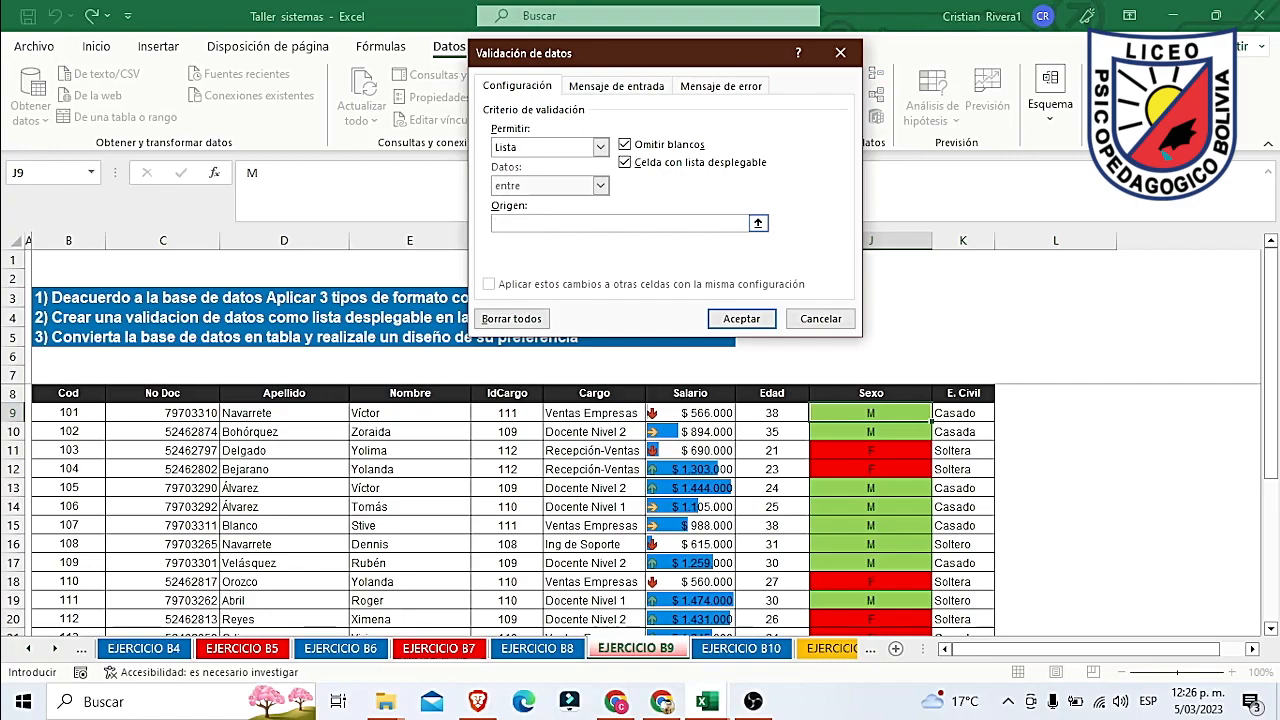
{"action": "left_click", "coordinate": [1083, 411]}
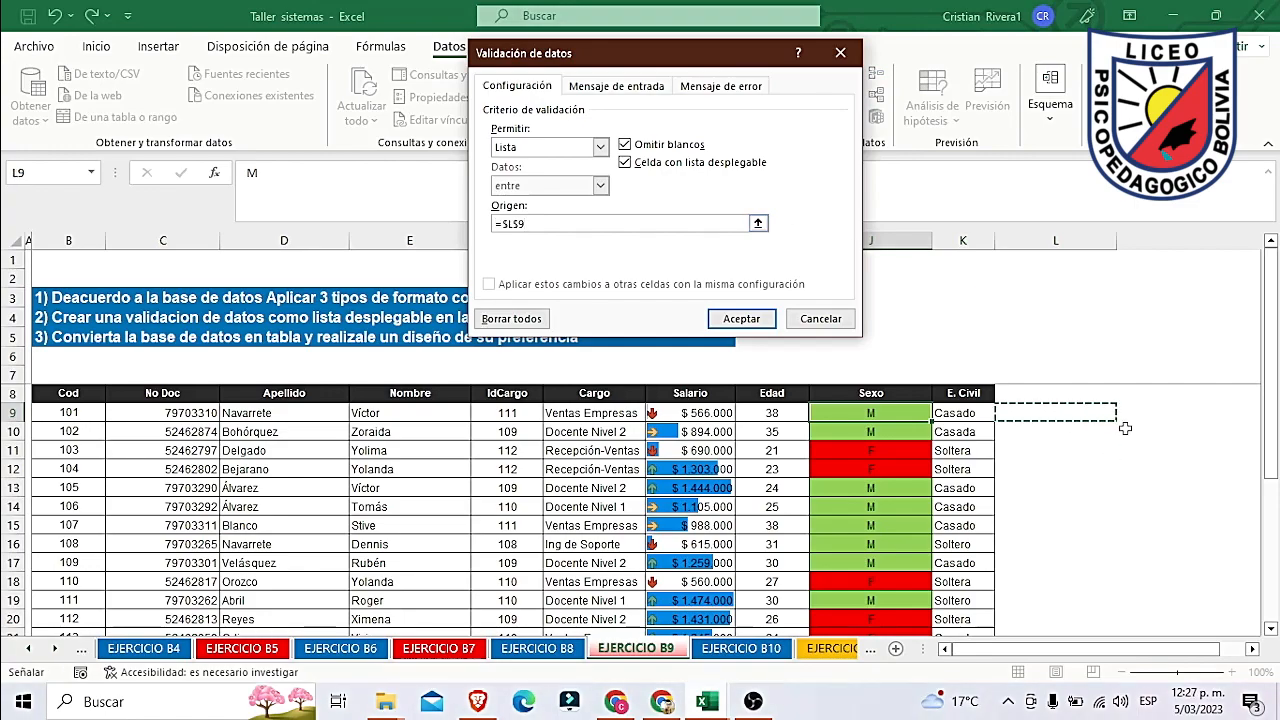
{"action": "left_click", "coordinate": [808, 324]}
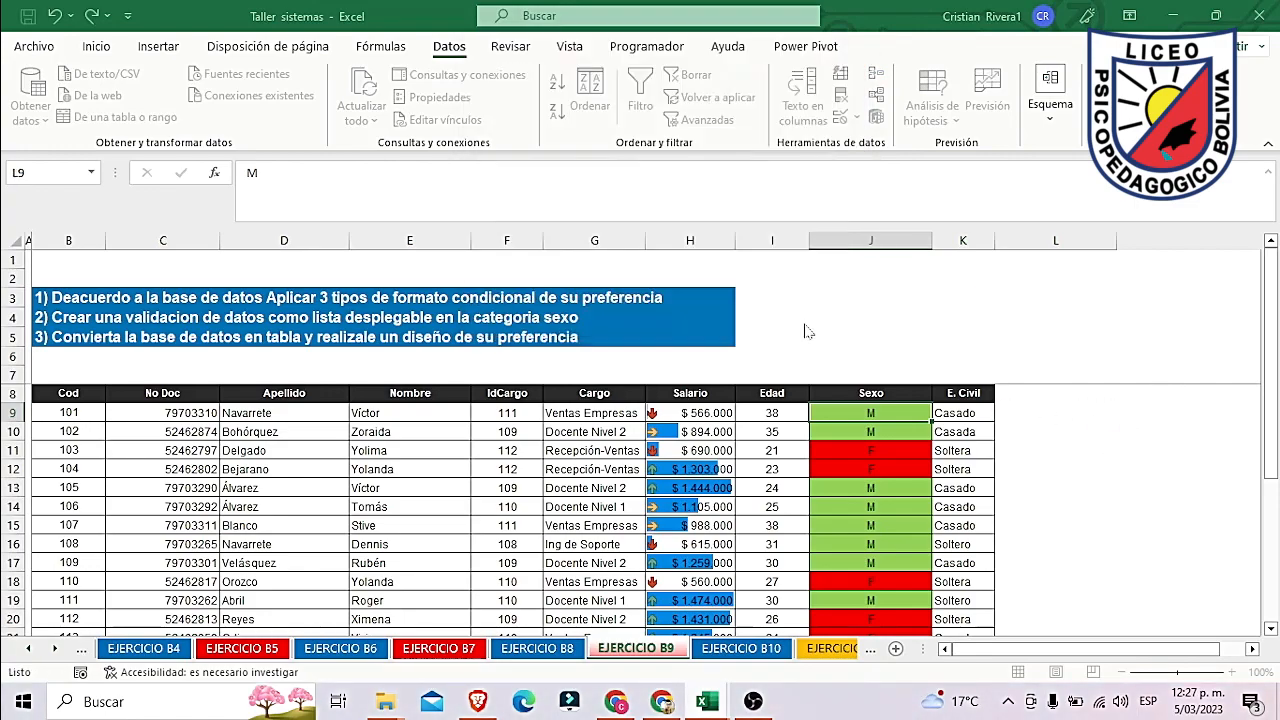
Step: Enter the list source values F in cell M9 and M in cell M10, and select both cells
{"action": "left_click", "coordinate": [1146, 372]}
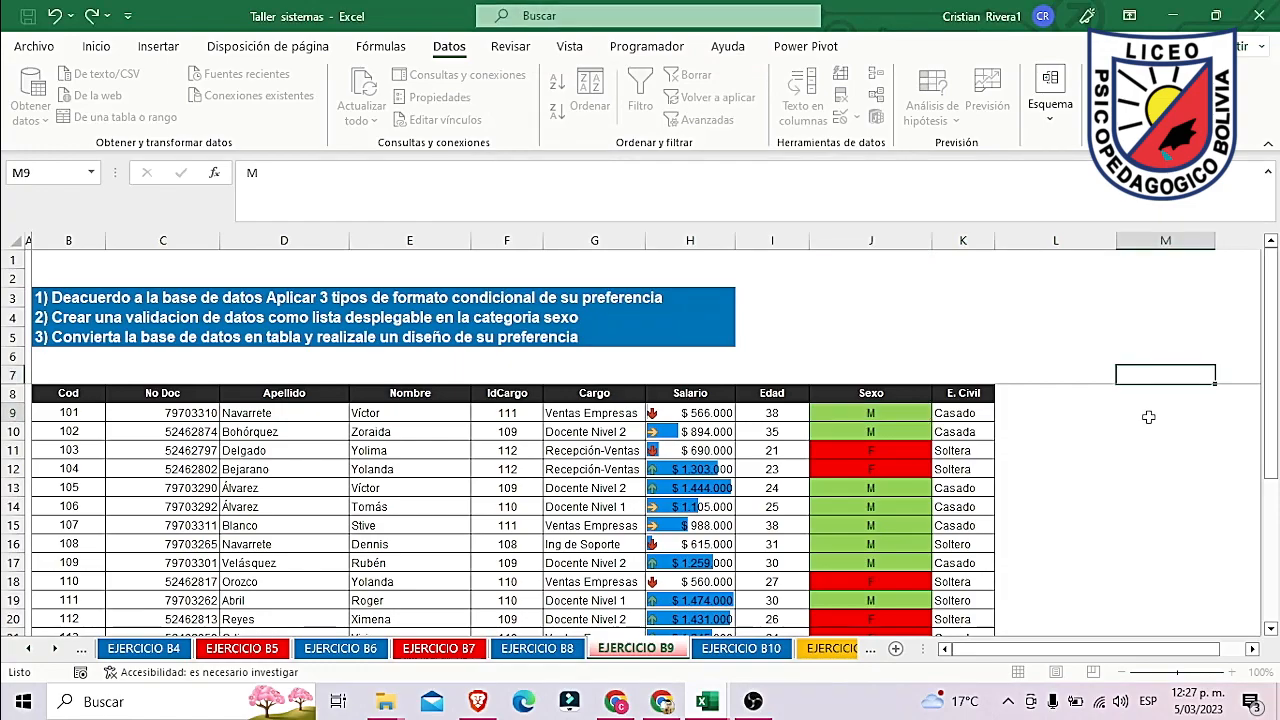
{"action": "left_click", "coordinate": [1150, 413]}
{"action": "type", "text": "F"}
{"action": "key", "text": "Return"}
{"action": "type", "text": "M"}
{"action": "key", "text": "Return"}
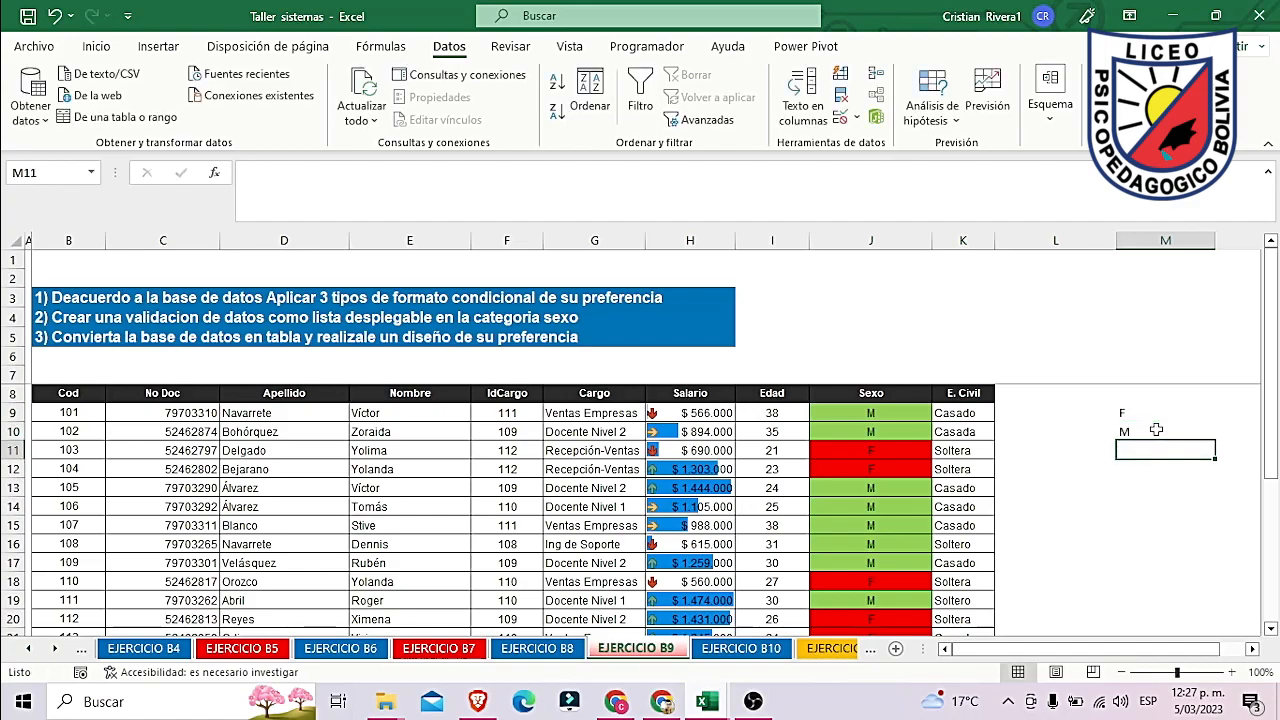
{"action": "left_click_drag", "start_coordinate": [1144, 419], "coordinate": [1144, 433]}
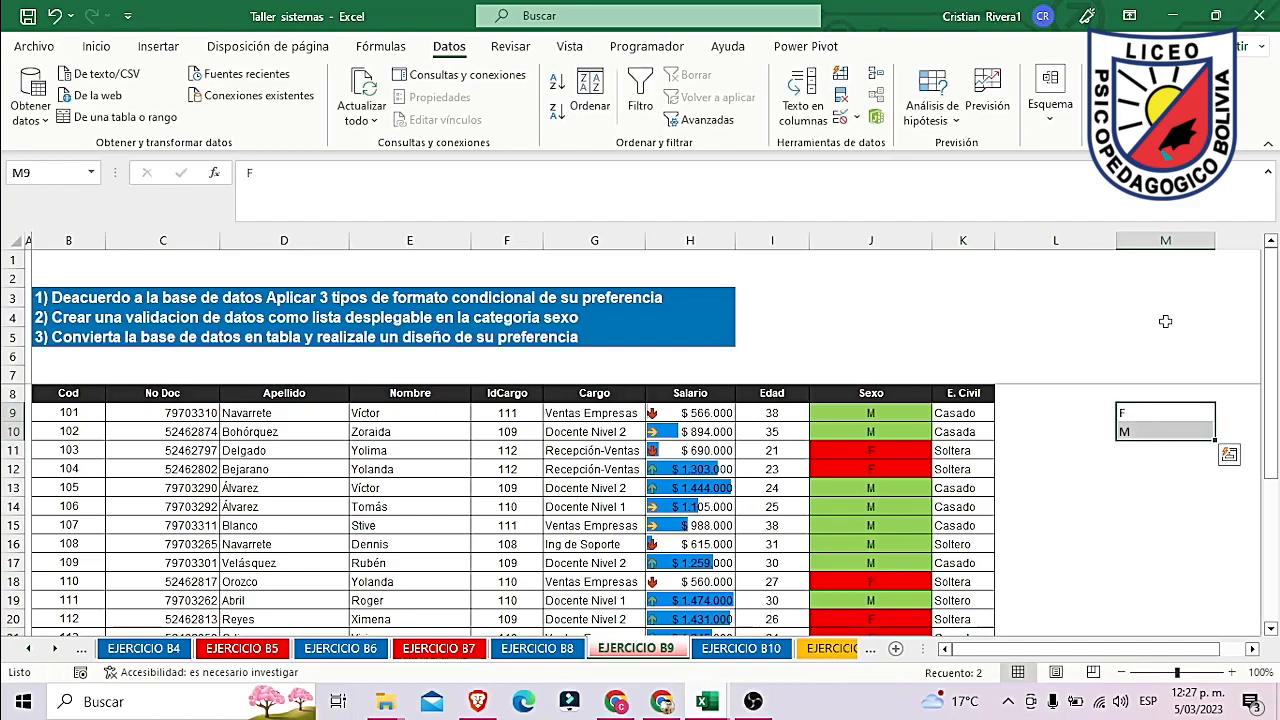
Step: Add a list data validation to cell J9 in the Sexo column, using =$M$9:$M$10 as its source
{"action": "left_click", "coordinate": [868, 413]}
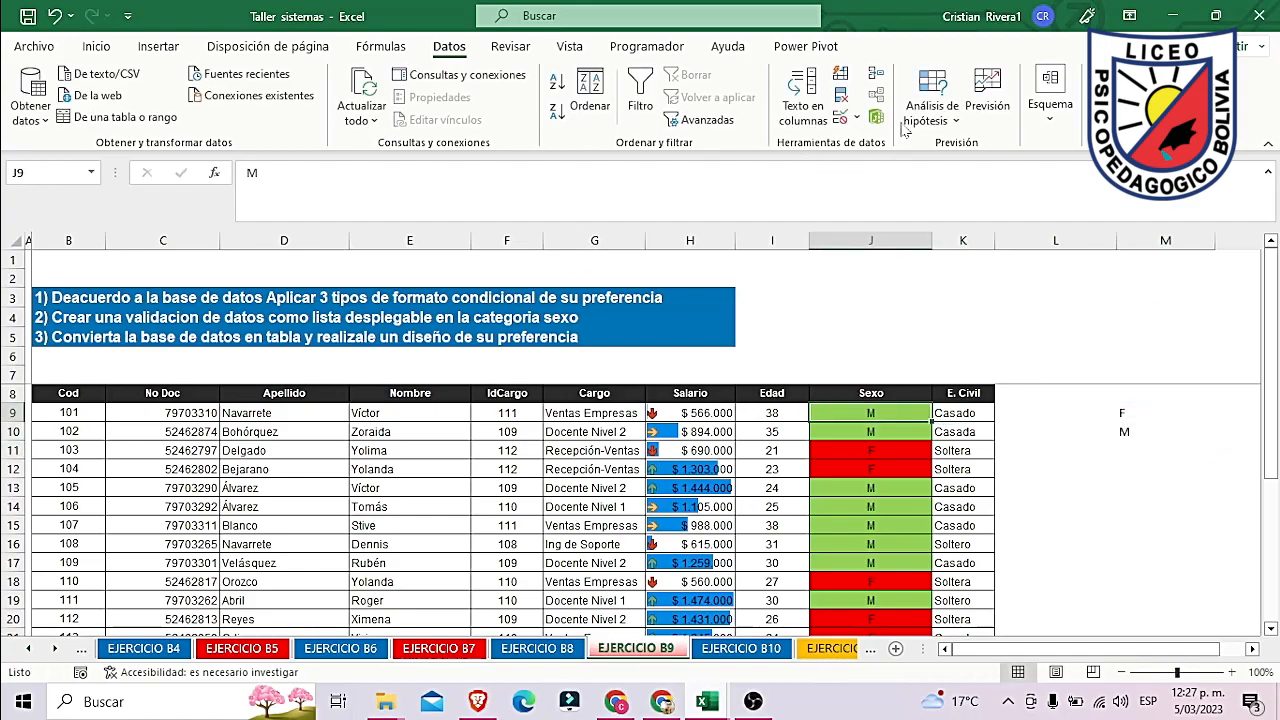
{"action": "left_click", "coordinate": [852, 117]}
{"action": "left_click", "coordinate": [915, 145]}
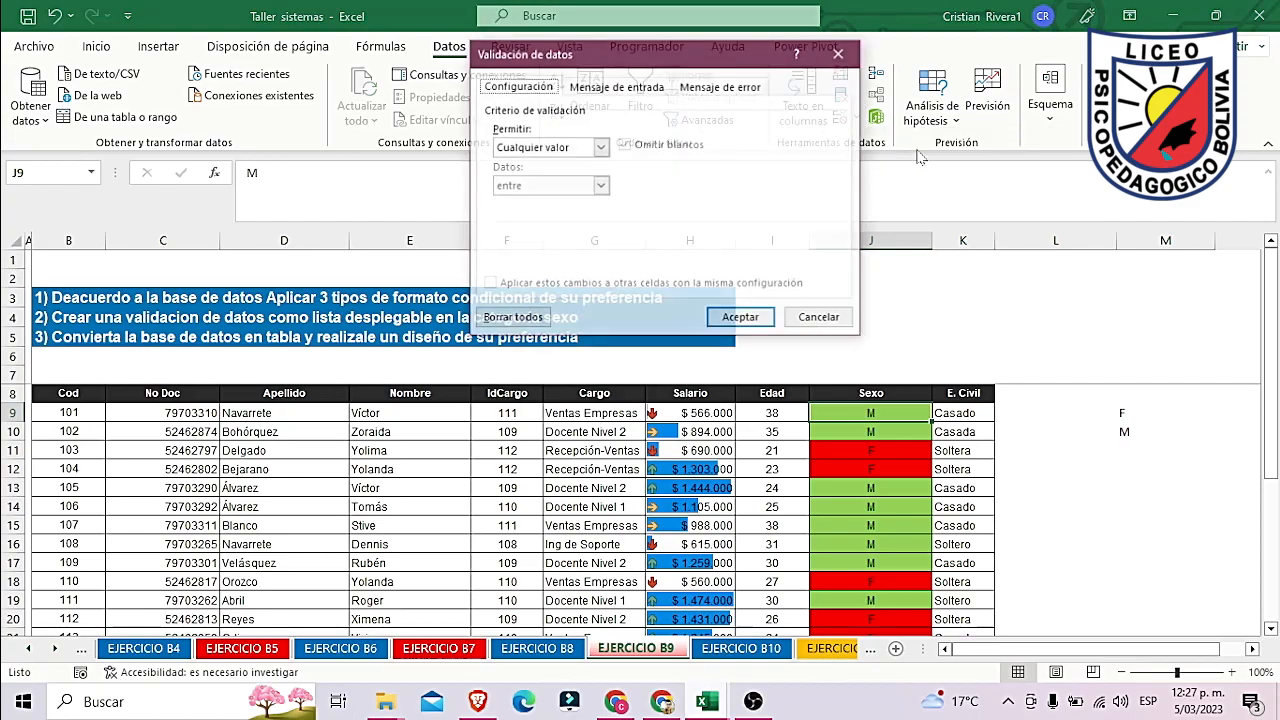
{"action": "left_click", "coordinate": [600, 147]}
{"action": "left_click", "coordinate": [602, 201]}
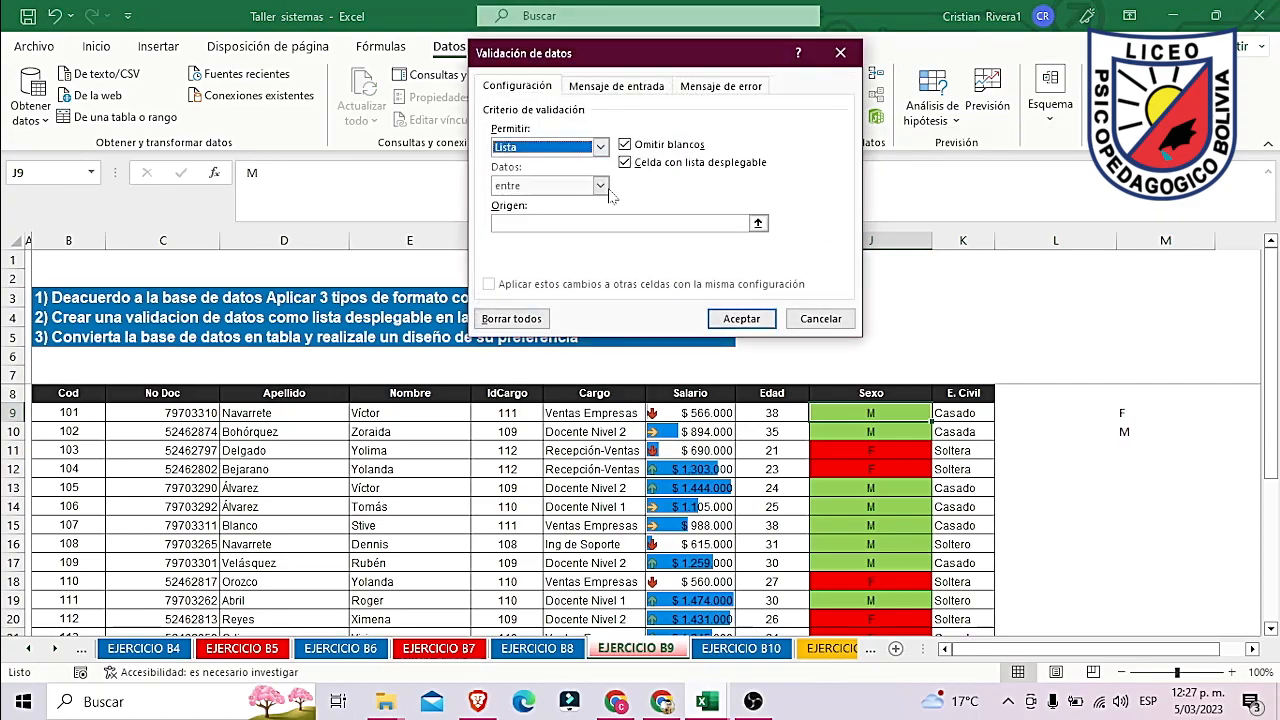
{"action": "left_click", "coordinate": [759, 224]}
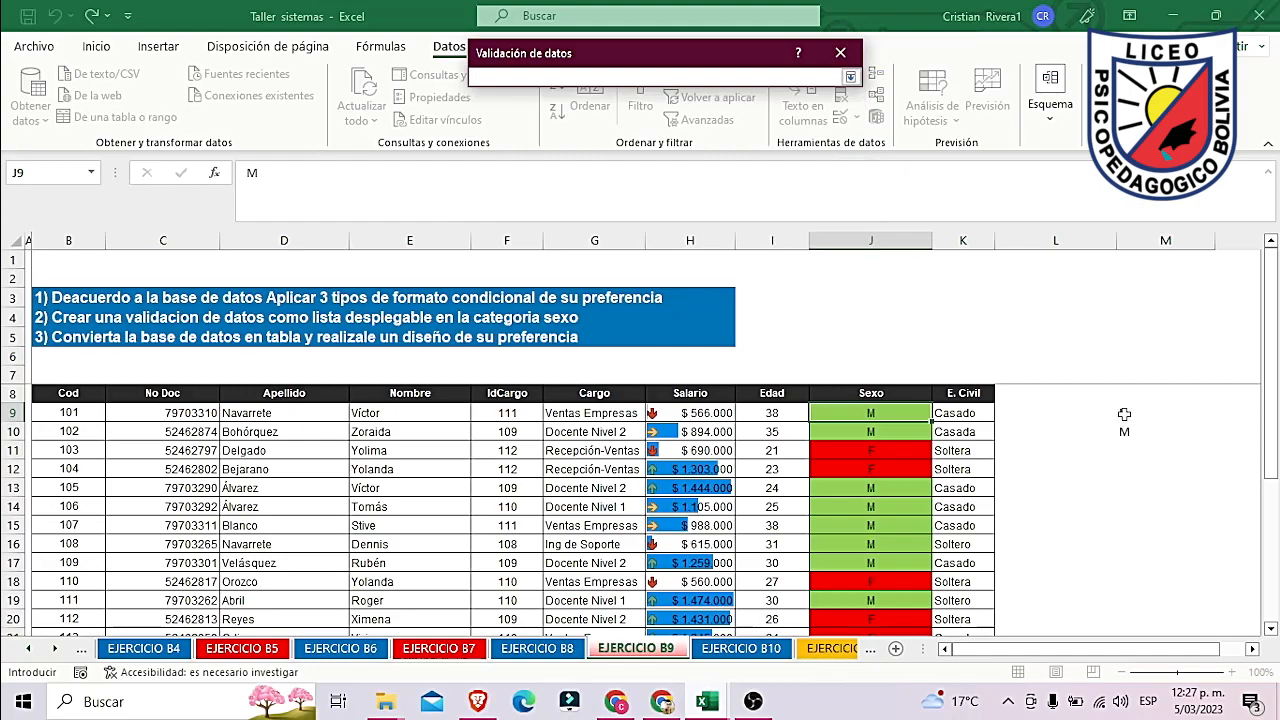
{"action": "left_click_drag", "start_coordinate": [1123, 413], "coordinate": [1125, 433]}
{"action": "left_click", "coordinate": [850, 77]}
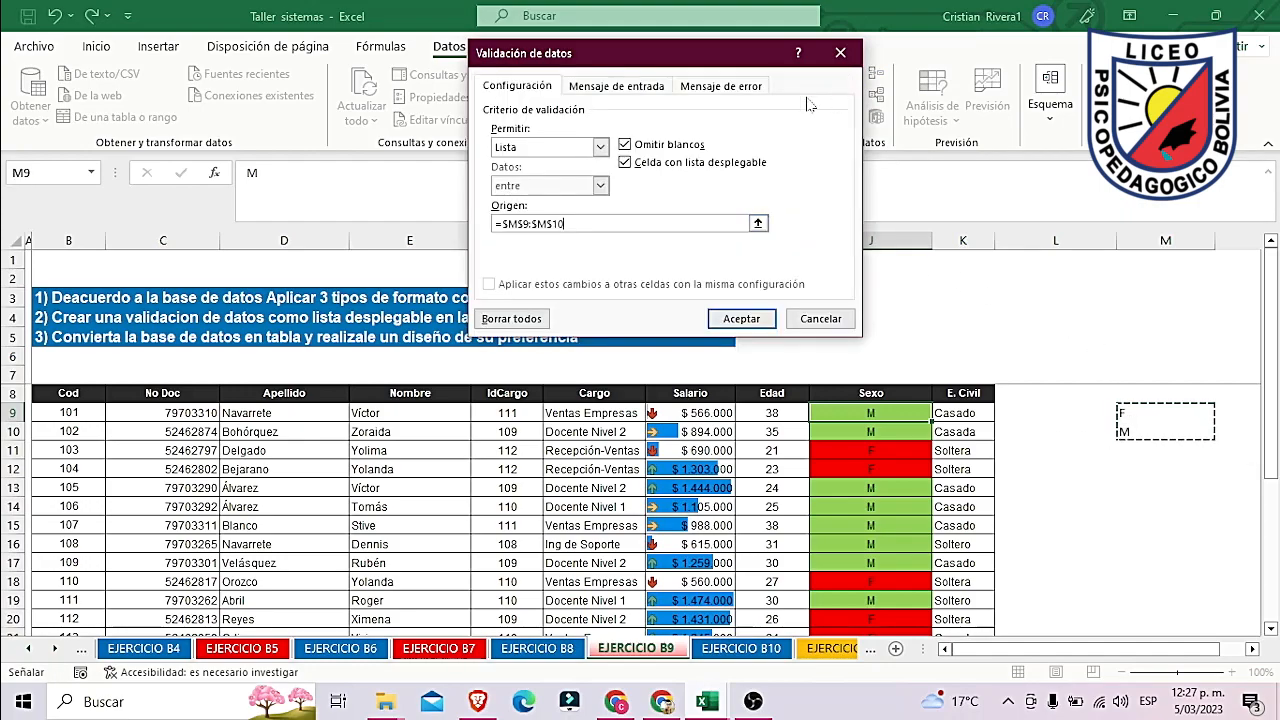
{"action": "left_click", "coordinate": [741, 318]}
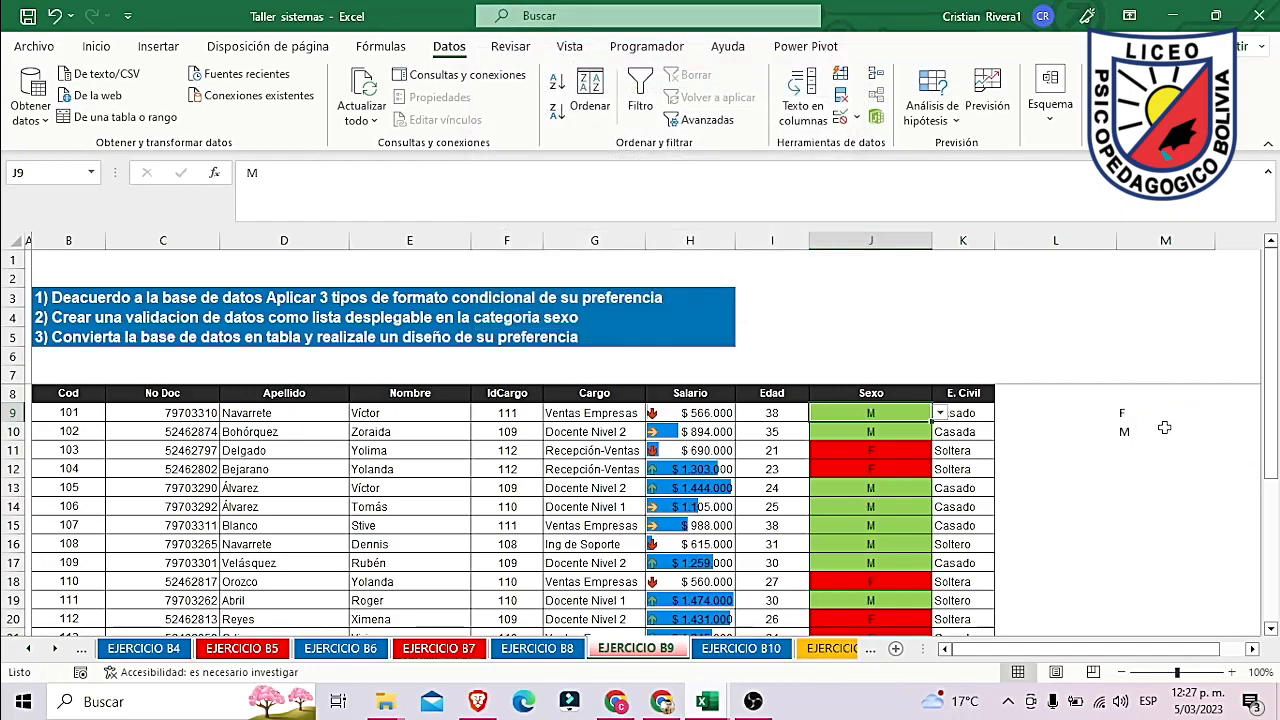
Step: Check the drop-down options offered in the first Sexo cell, J9
{"action": "left_click", "coordinate": [940, 415]}
{"action": "left_click", "coordinate": [907, 444]}
{"action": "left_click", "coordinate": [888, 434]}
{"action": "left_click", "coordinate": [914, 415]}
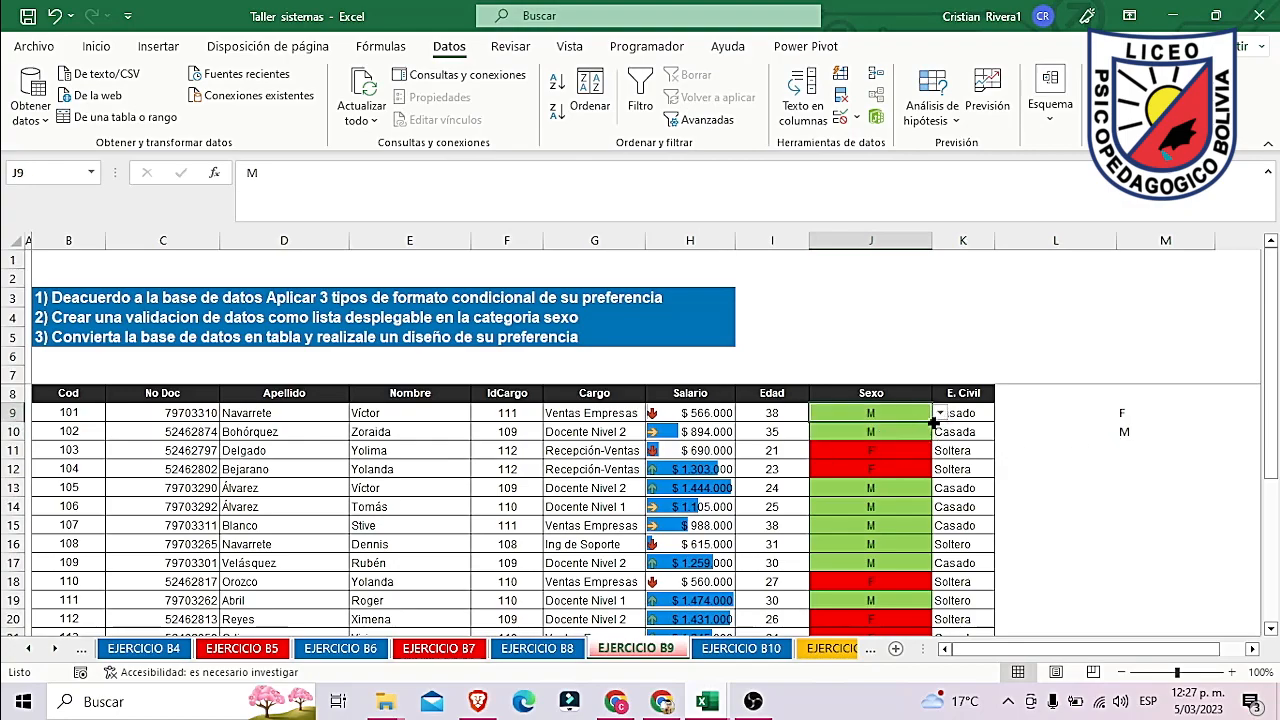
Step: Try to extend the drop-down list by filling cell J9 down the Sexo column through J28
{"action": "left_click", "coordinate": [96, 46]}
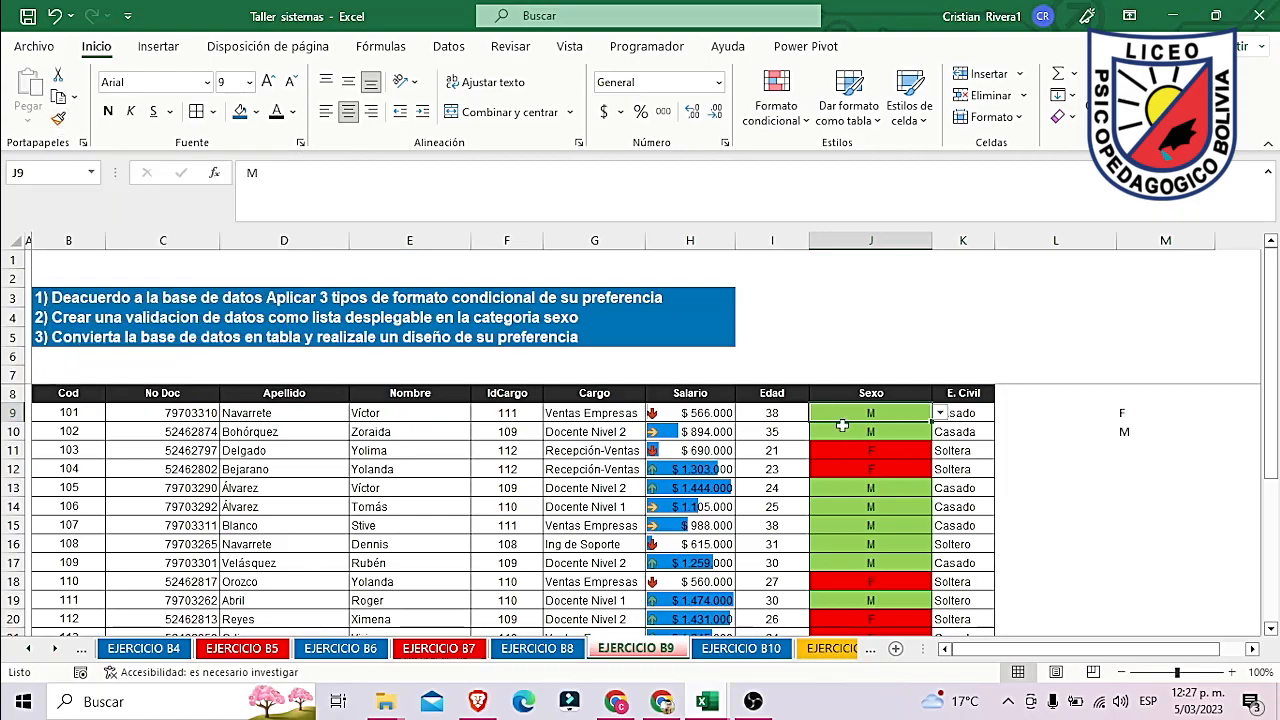
{"action": "left_click", "coordinate": [62, 120]}
{"action": "mouse_move", "coordinate": [880, 436]}
{"action": "left_mouse_down"}
{"action": "mouse_move", "coordinate": [873, 716]}
{"action": "mouse_move", "coordinate": [883, 589]}
{"action": "left_mouse_up"}
{"action": "scroll", "coordinate": [883, 589], "scroll_direction": "up", "scroll_amount": 3}
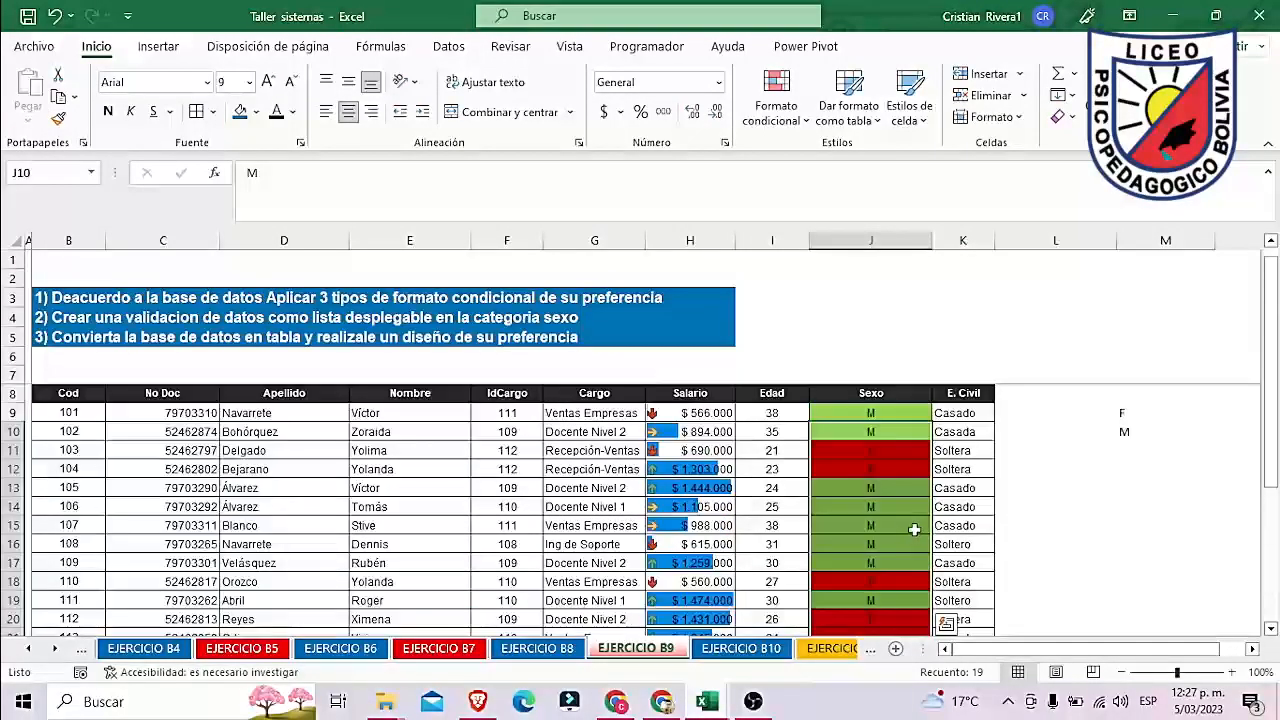
{"action": "left_click", "coordinate": [910, 413]}
{"action": "left_click_drag", "start_coordinate": [930, 420], "coordinate": [930, 600]}
{"action": "scroll", "coordinate": [914, 578], "scroll_direction": "up", "scroll_amount": 3}
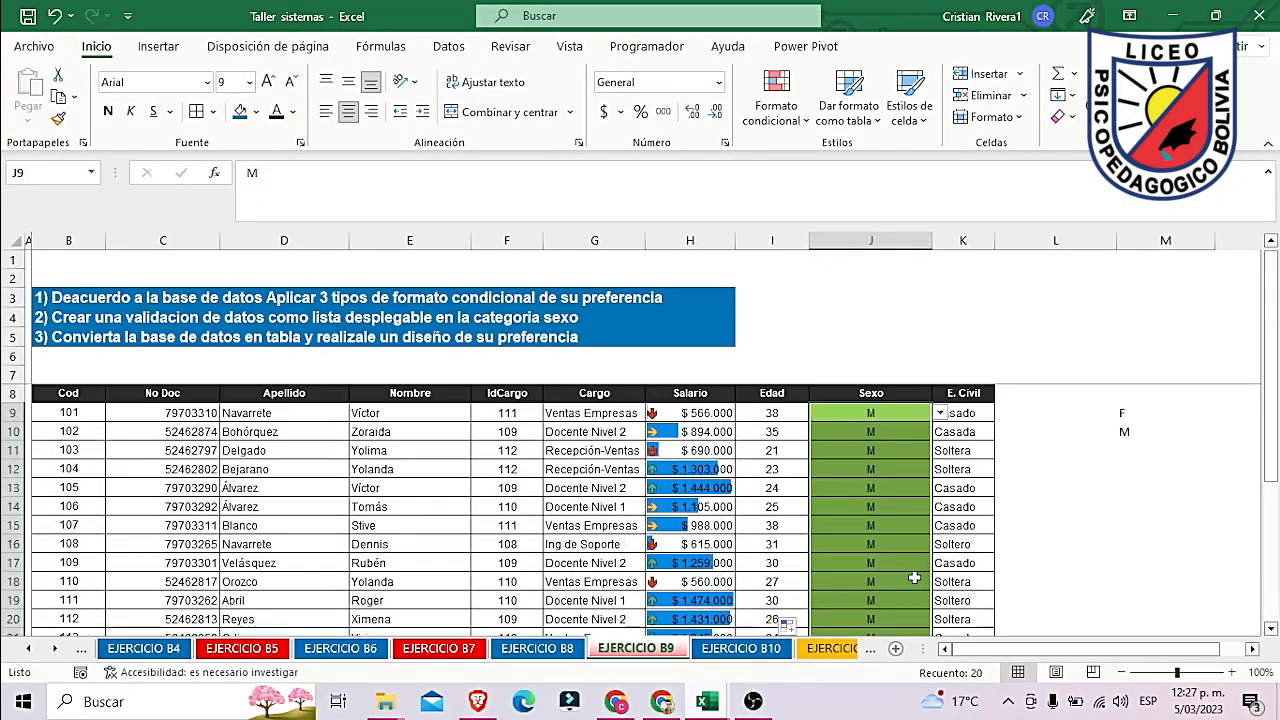
Step: Check the drop-down options in cell J12 and undo the fill of the Sexo column
{"action": "left_click", "coordinate": [900, 469]}
{"action": "left_click", "coordinate": [940, 469]}
{"action": "key", "text": "Escape"}
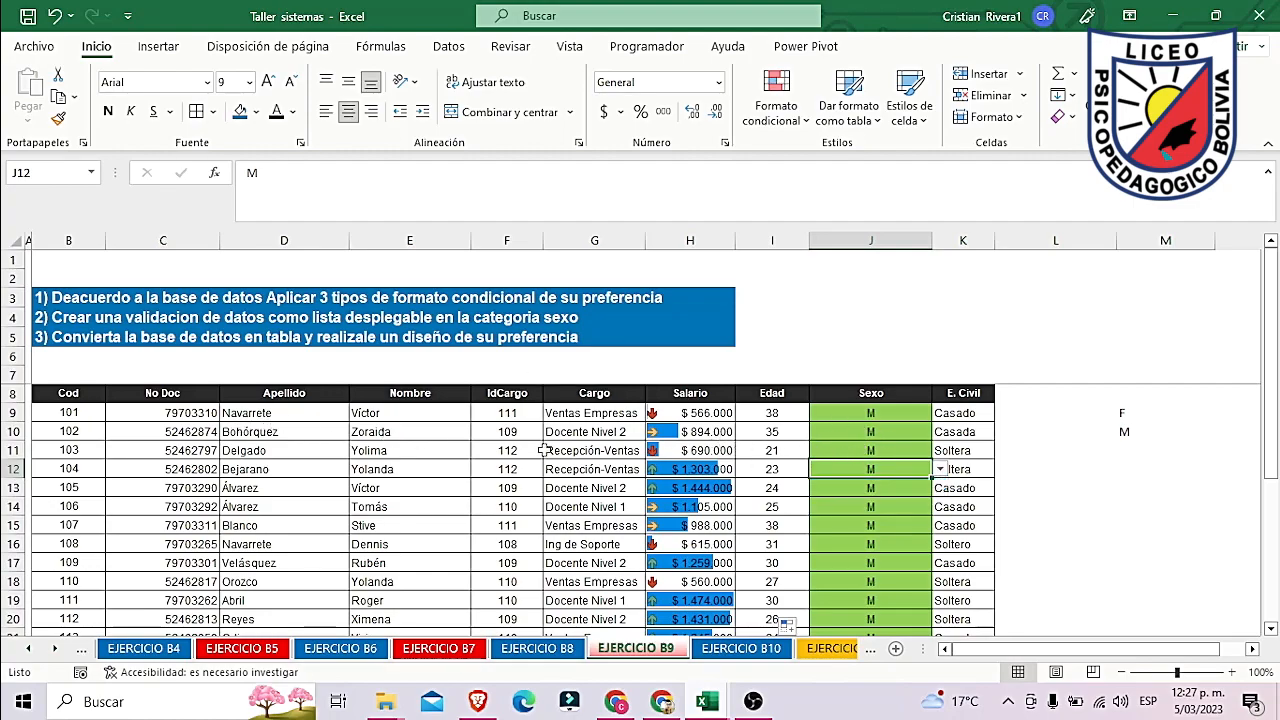
{"action": "left_click", "coordinate": [907, 436]}
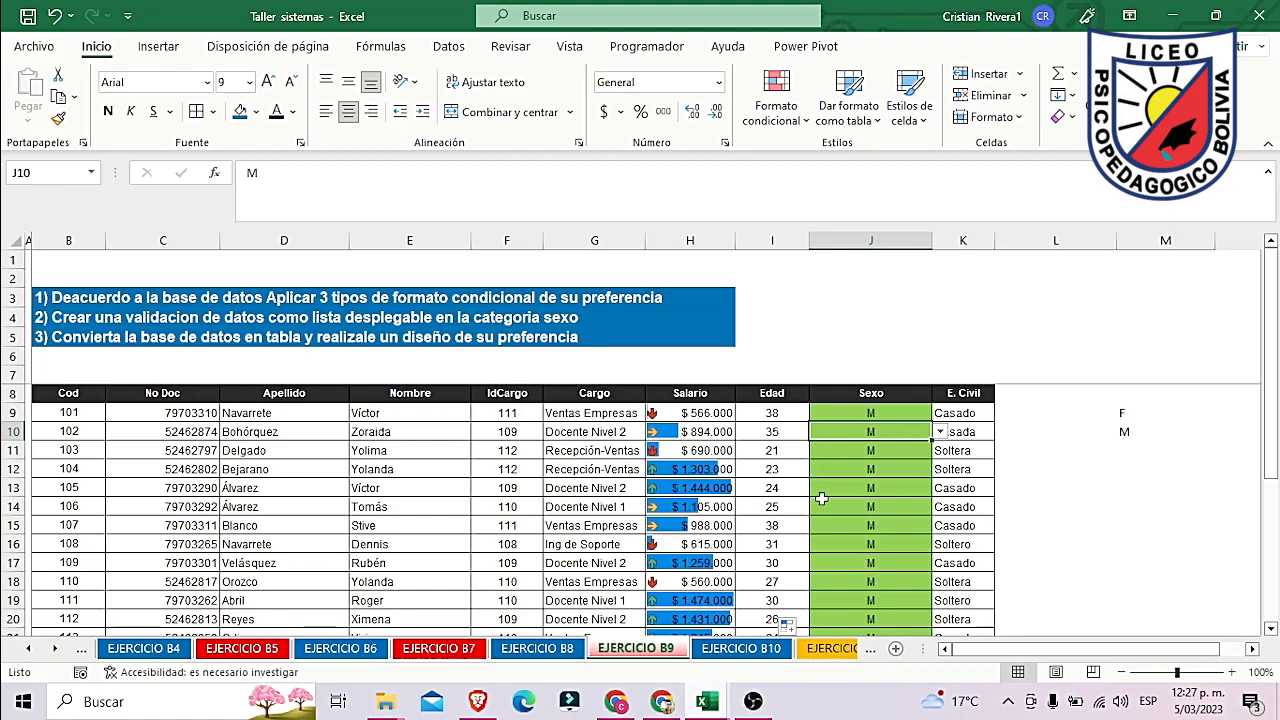
{"action": "key", "text": "ctrl+z"}
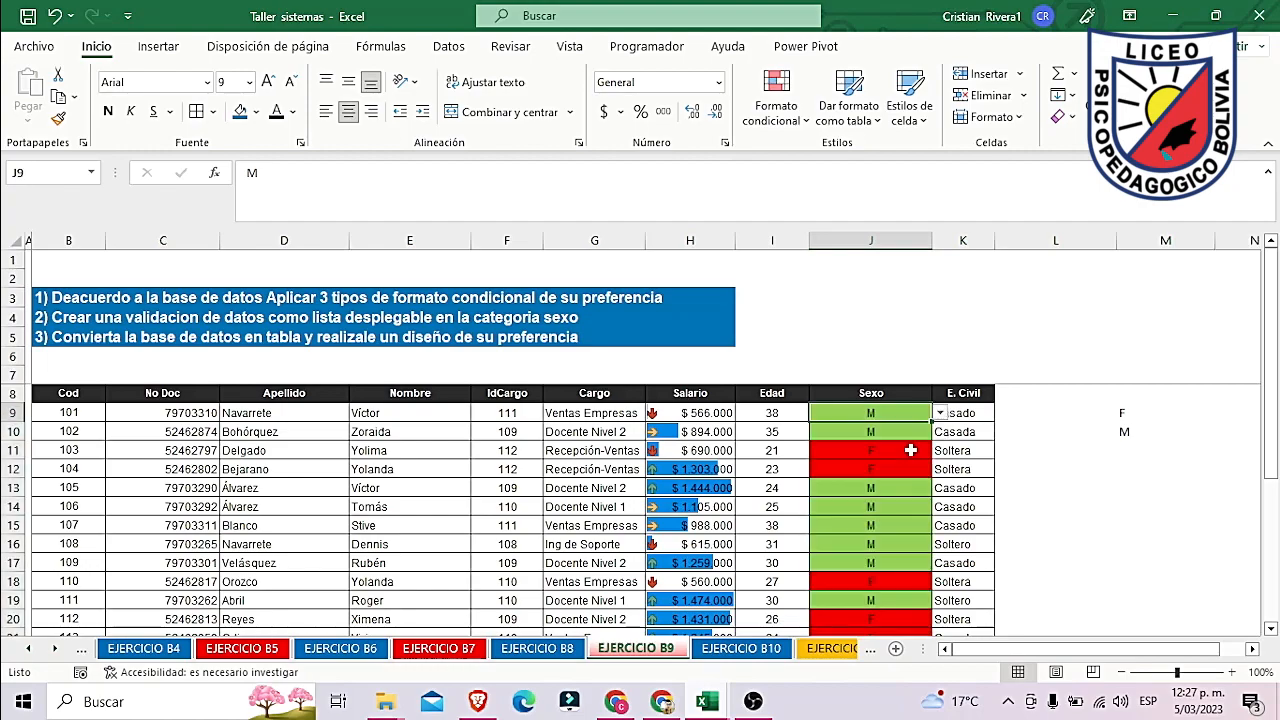
Step: Copy the Sexo data in J9:J28 and paste it as values only into column L, starting at L9
{"action": "left_click_drag", "start_coordinate": [888, 415], "coordinate": [872, 615]}
{"action": "key", "text": "ctrl+c"}
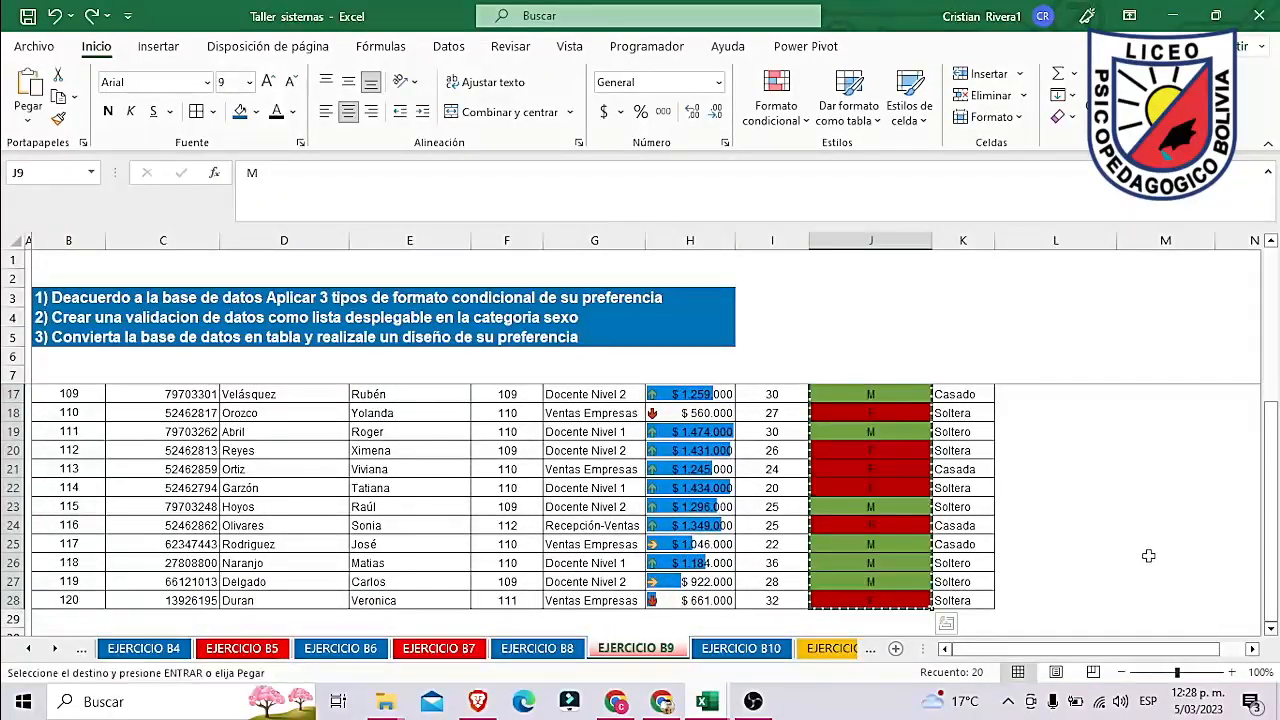
{"action": "scroll", "coordinate": [1026, 529], "scroll_direction": "up", "scroll_amount": 3}
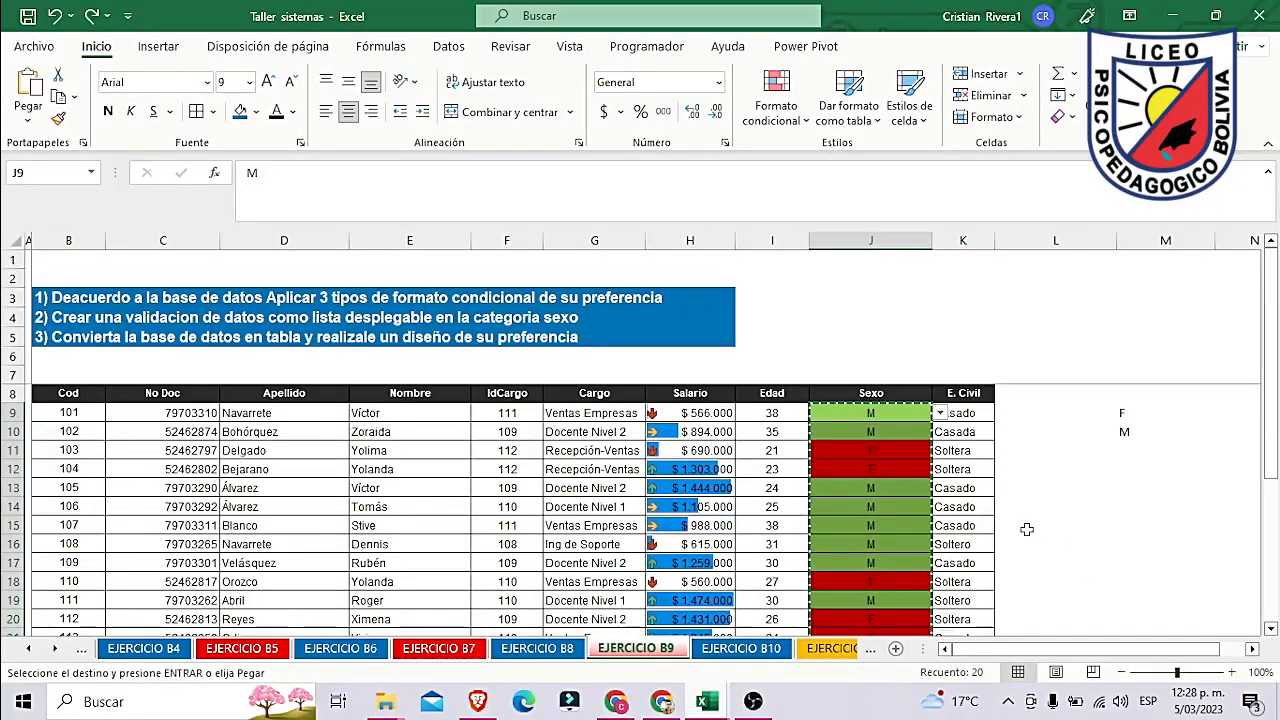
{"action": "left_click", "coordinate": [1022, 414]}
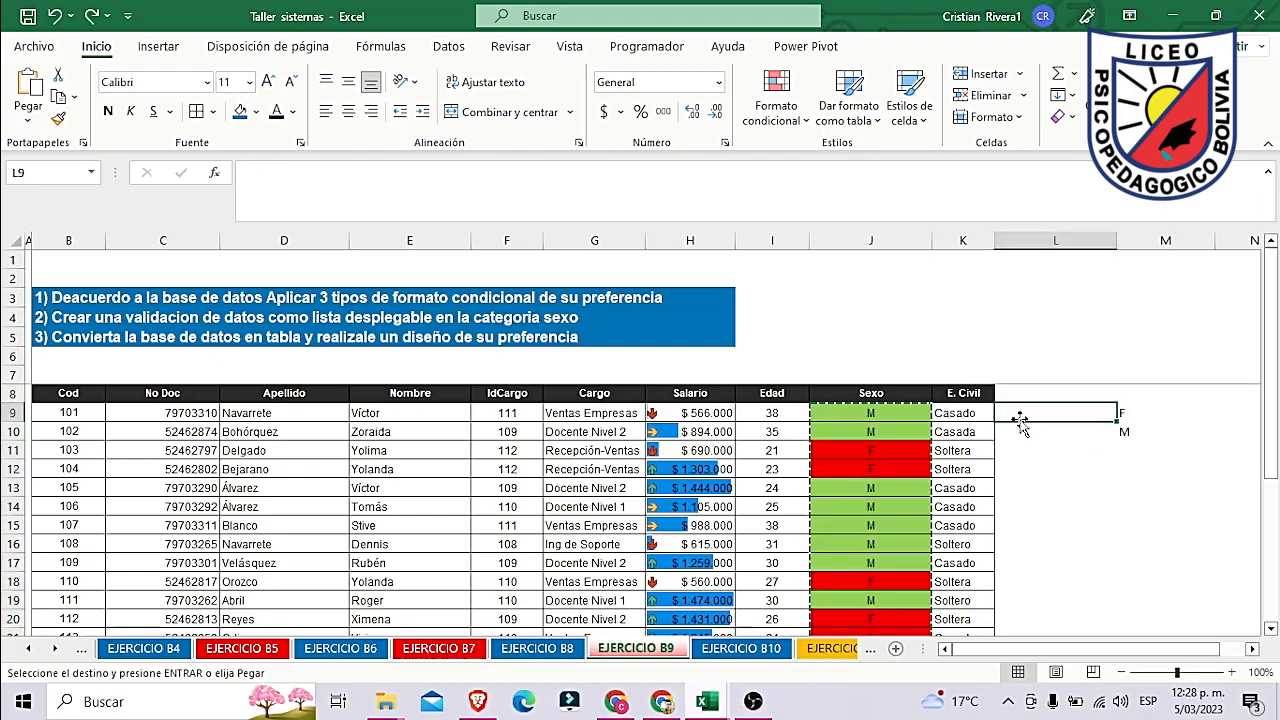
{"action": "key", "text": "ctrl+v"}
{"action": "left_click", "coordinate": [1153, 625]}
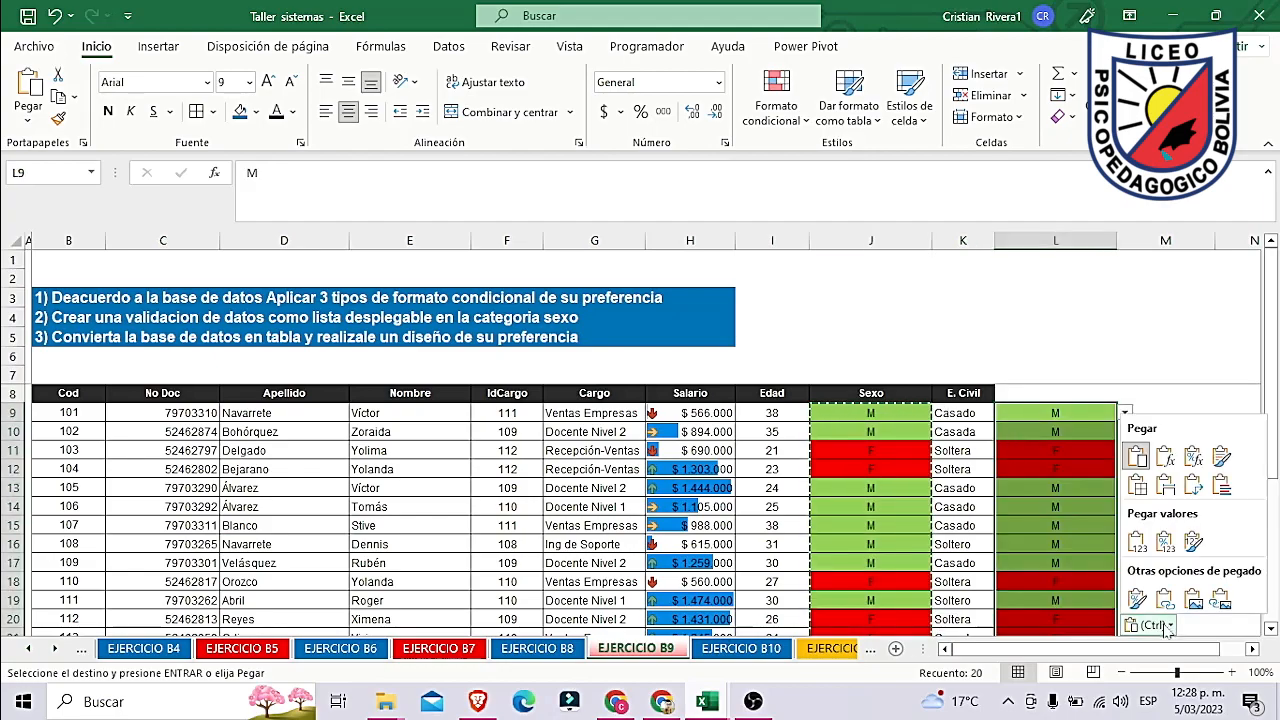
{"action": "left_click", "coordinate": [1162, 540]}
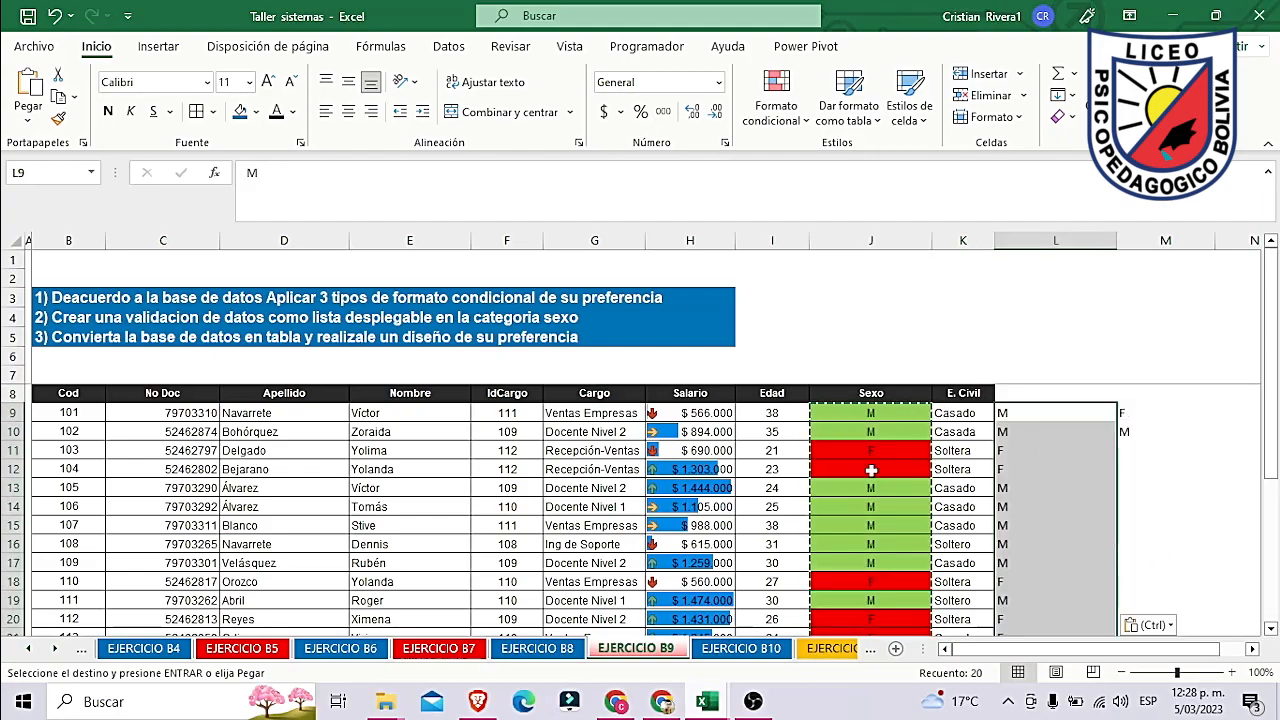
Step: Fill cell J9 with its drop-down list down the Sexo column through J28
{"action": "left_click", "coordinate": [880, 413]}
{"action": "left_click_drag", "start_coordinate": [931, 422], "coordinate": [892, 600]}
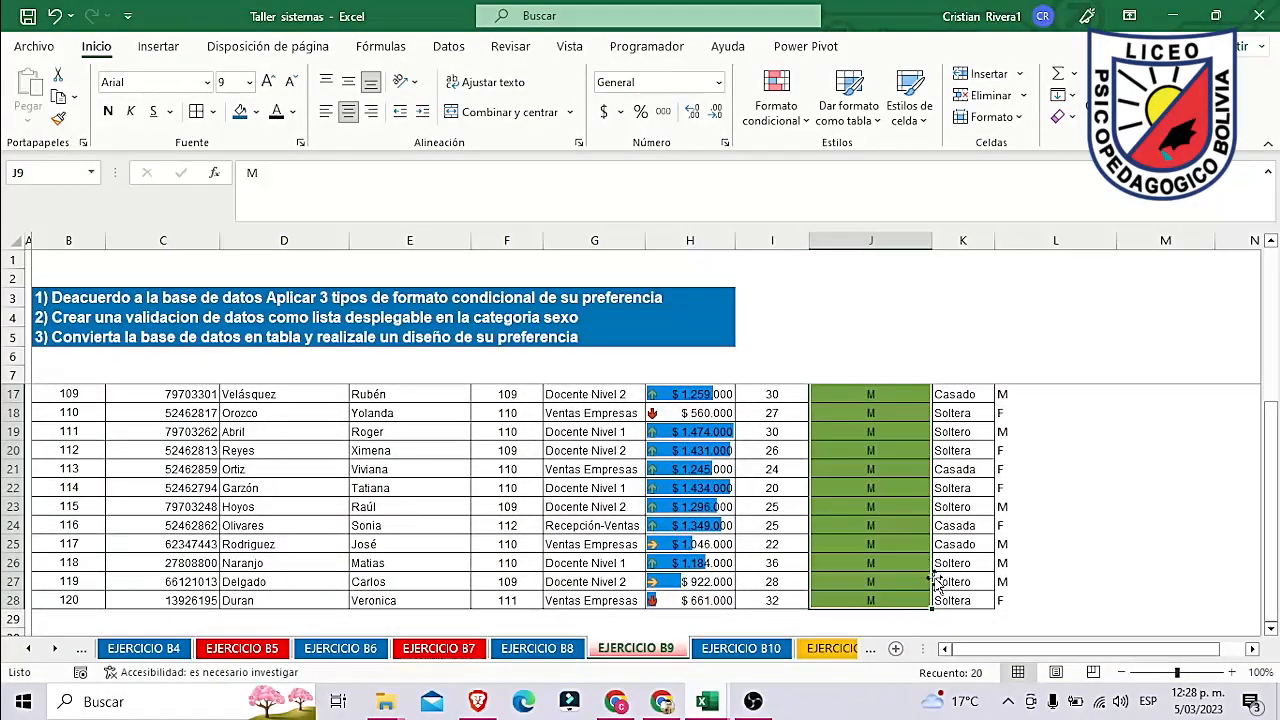
{"action": "scroll", "coordinate": [1013, 503], "scroll_direction": "up", "scroll_amount": 3}
Step: Copy the saved values in L9:L28 and paste them as values only back into the Sexo column from J9
{"action": "left_click_drag", "start_coordinate": [1013, 413], "coordinate": [1028, 640]}
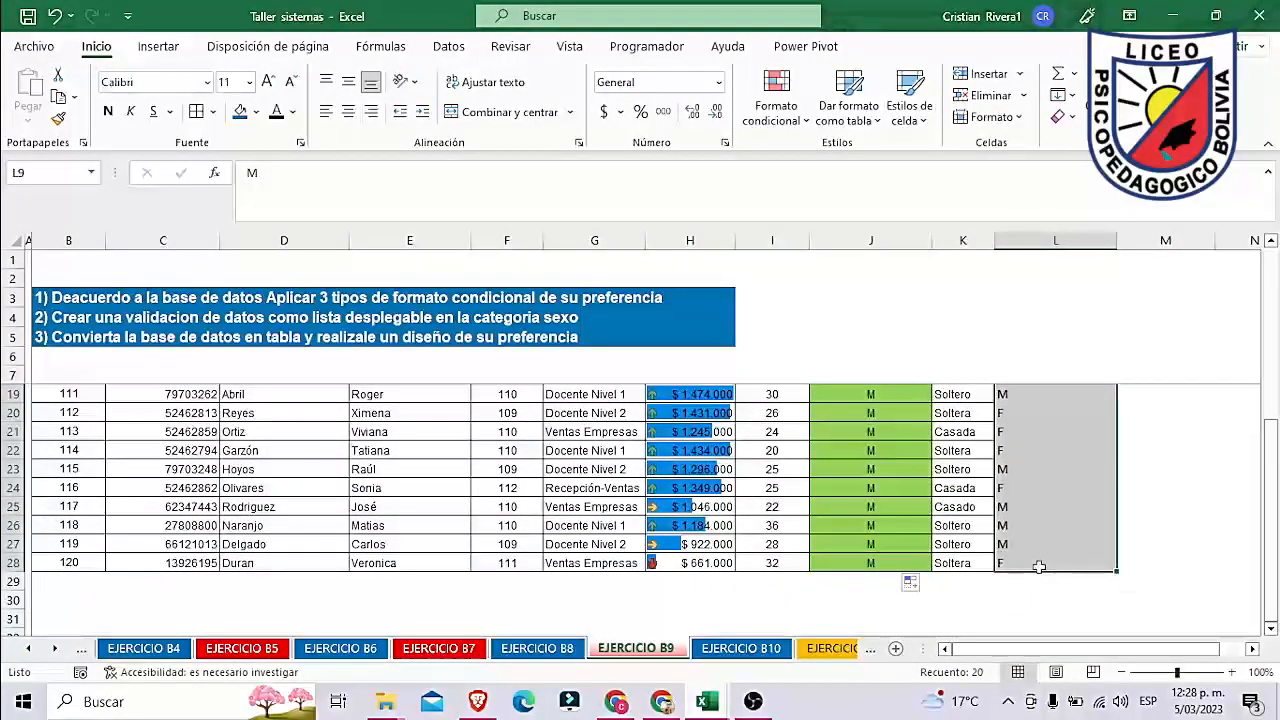
{"action": "key", "text": "ctrl+c"}
{"action": "scroll", "coordinate": [900, 514], "scroll_direction": "up", "scroll_amount": 4}
{"action": "left_click", "coordinate": [870, 413]}
{"action": "key", "text": "ctrl+v"}
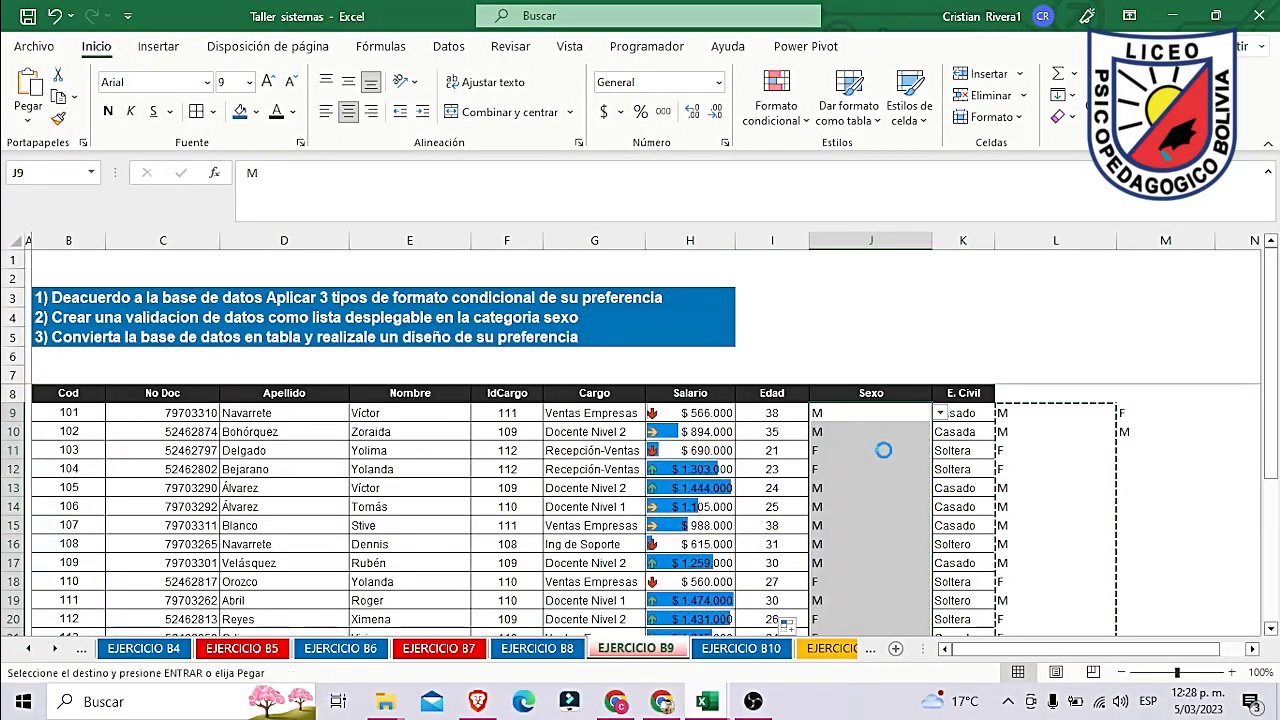
{"action": "left_click", "coordinate": [963, 625]}
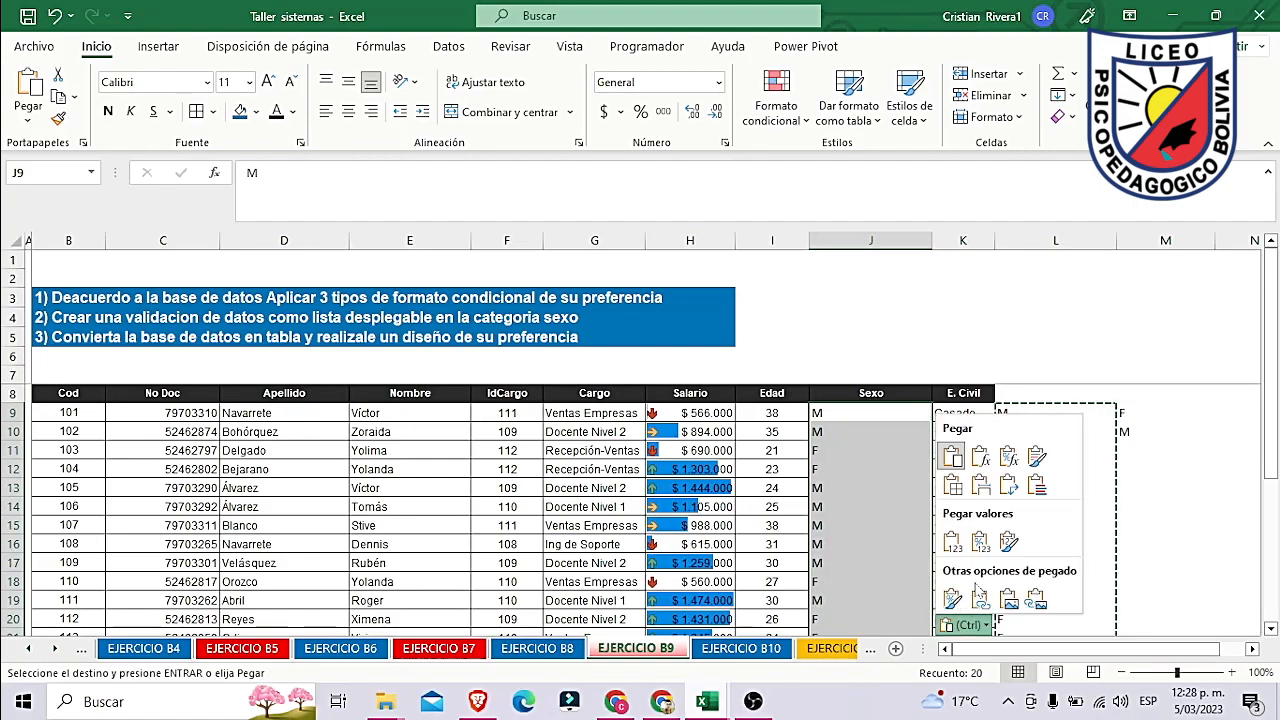
{"action": "left_click", "coordinate": [963, 582]}
{"action": "key", "text": "Down"}
{"action": "key", "text": "Down"}
{"action": "key", "text": "Down"}
{"action": "key", "text": "Down"}
{"action": "key", "text": "Down"}
{"action": "key", "text": "Down"}
{"action": "key", "text": "Down"}
{"action": "key", "text": "Down"}
{"action": "key", "text": "Down"}
{"action": "key", "text": "Down"}
{"action": "key", "text": "Down"}
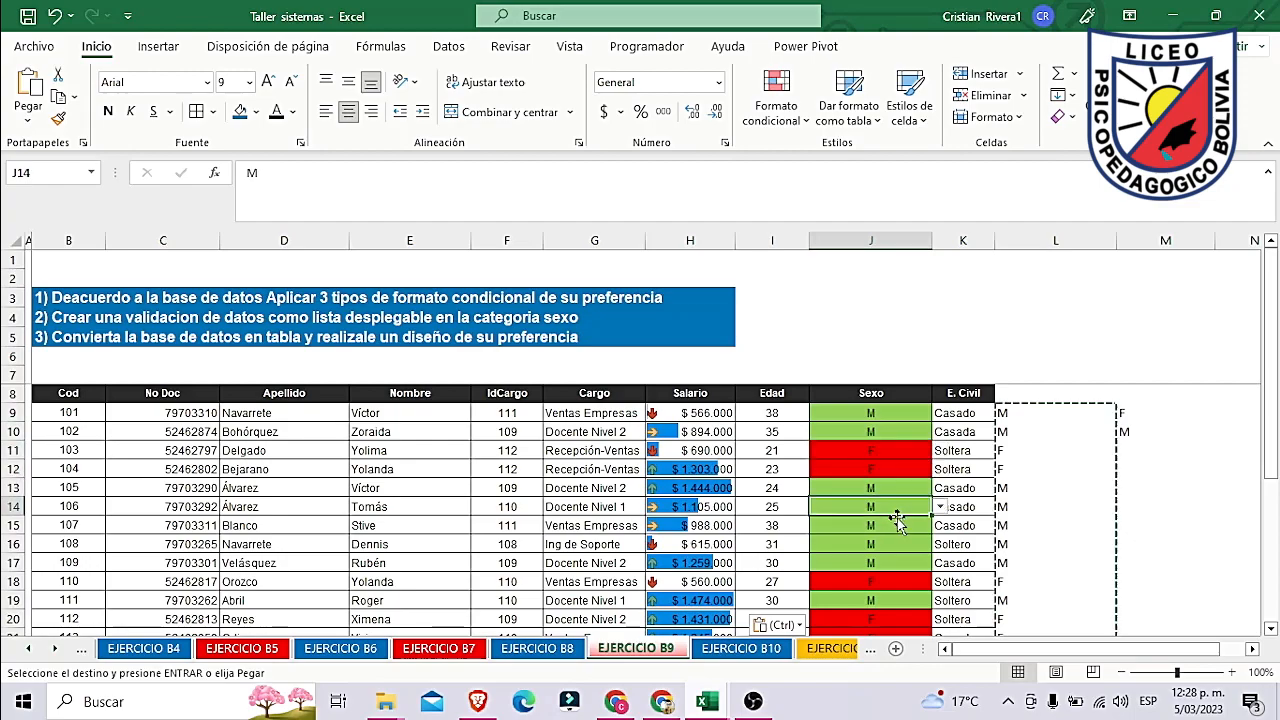
Step: Delete the helper column L that holds the copied Sexo values
{"action": "left_click", "coordinate": [1050, 432]}
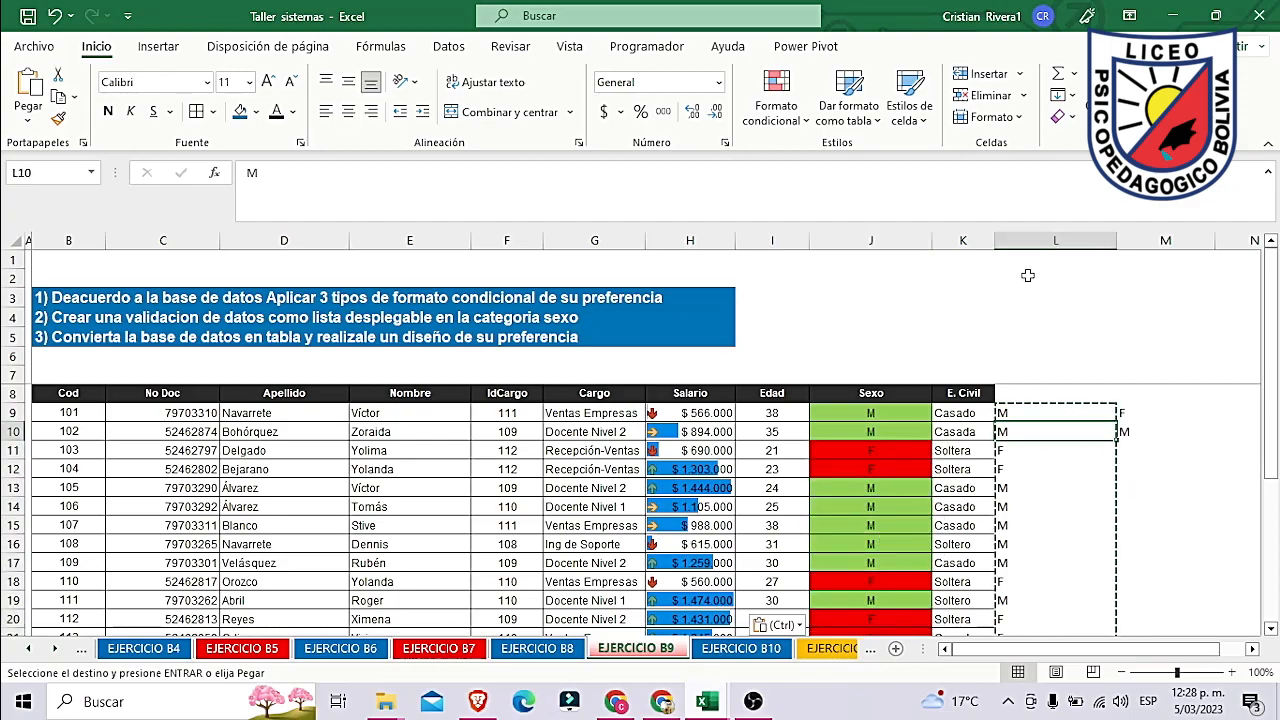
{"action": "left_click", "coordinate": [1040, 238]}
{"action": "key", "text": "ctrl+minus"}
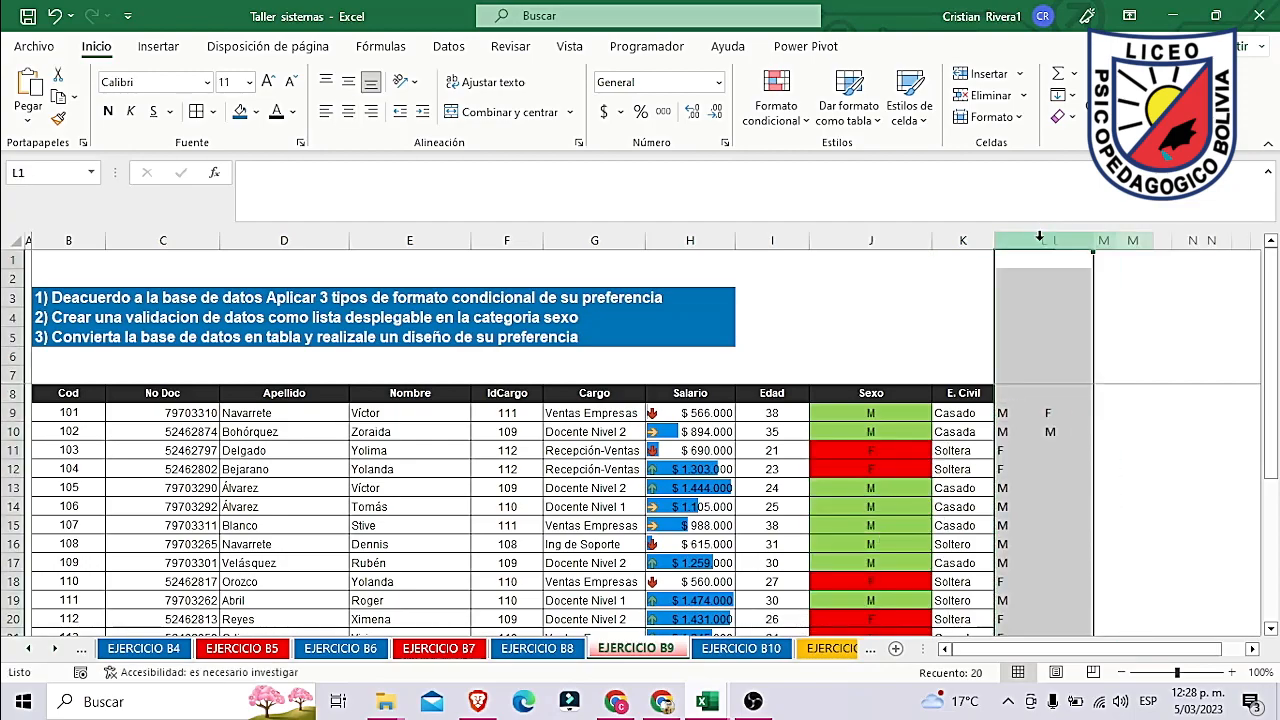
{"action": "left_click", "coordinate": [1105, 518]}
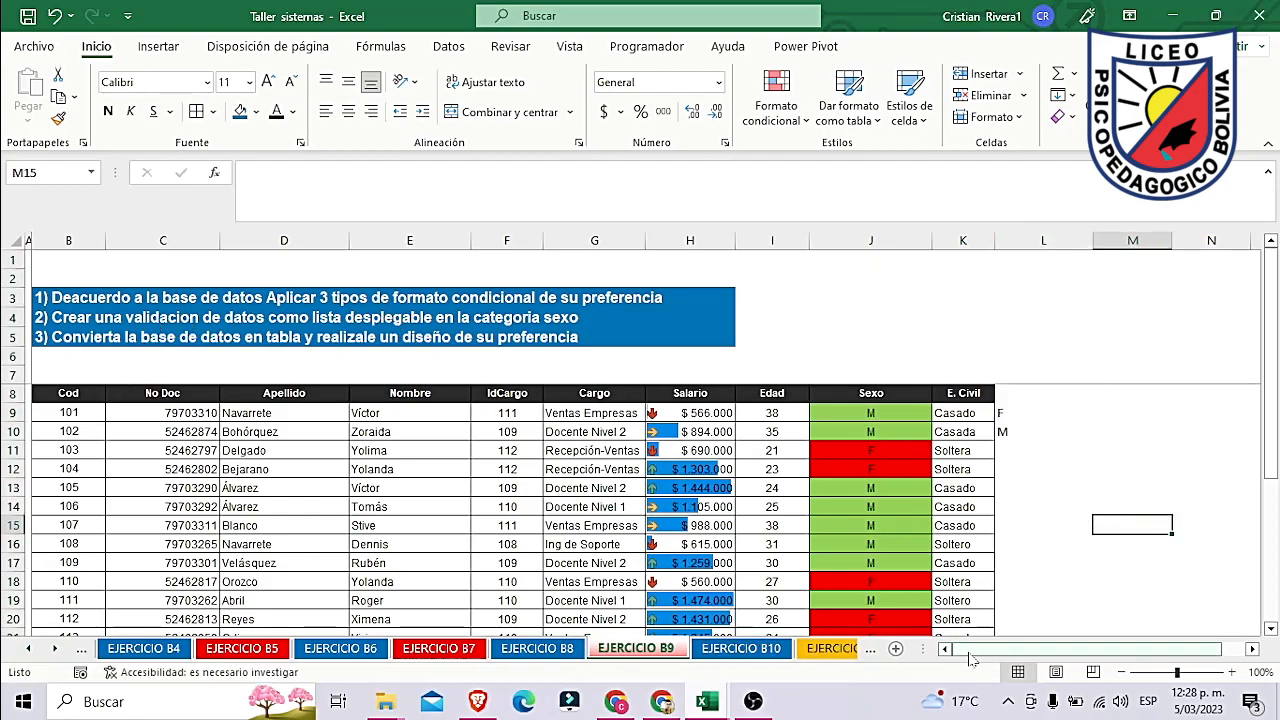
{"action": "left_click_drag", "start_coordinate": [82, 393], "coordinate": [980, 594]}
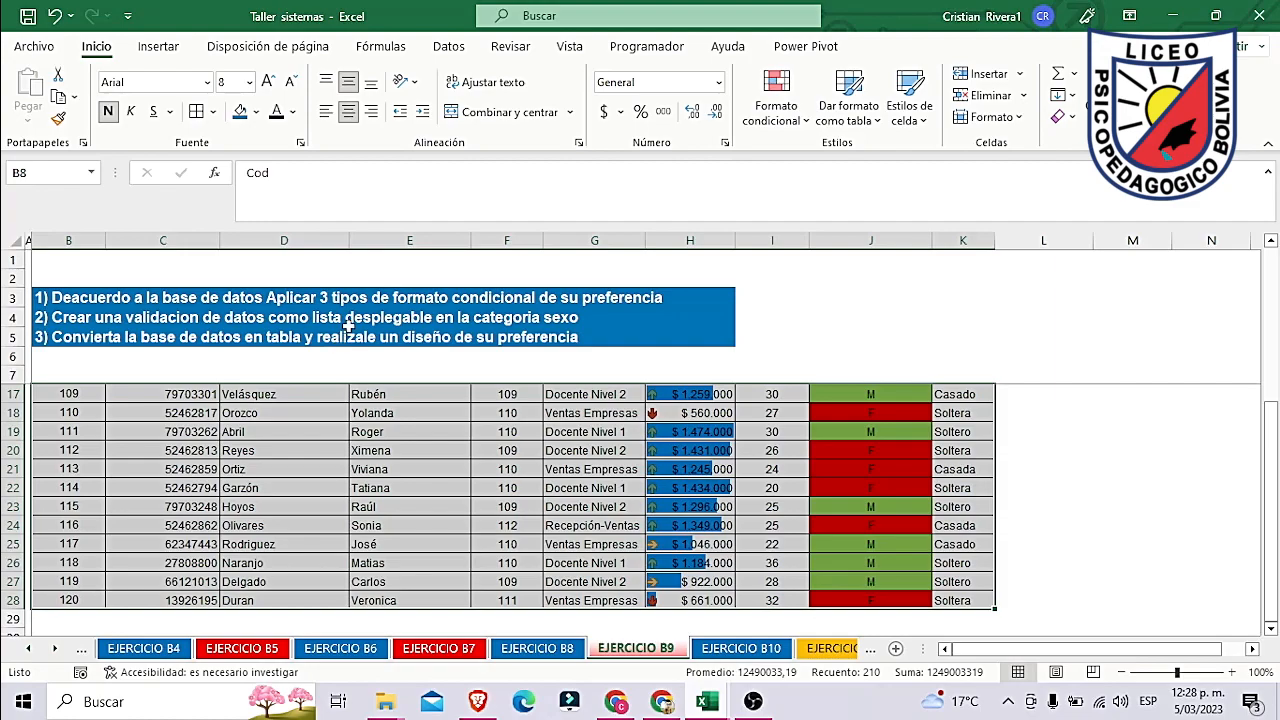
{"action": "key", "text": "ctrl+q"}
{"action": "left_click", "coordinate": [922, 300]}
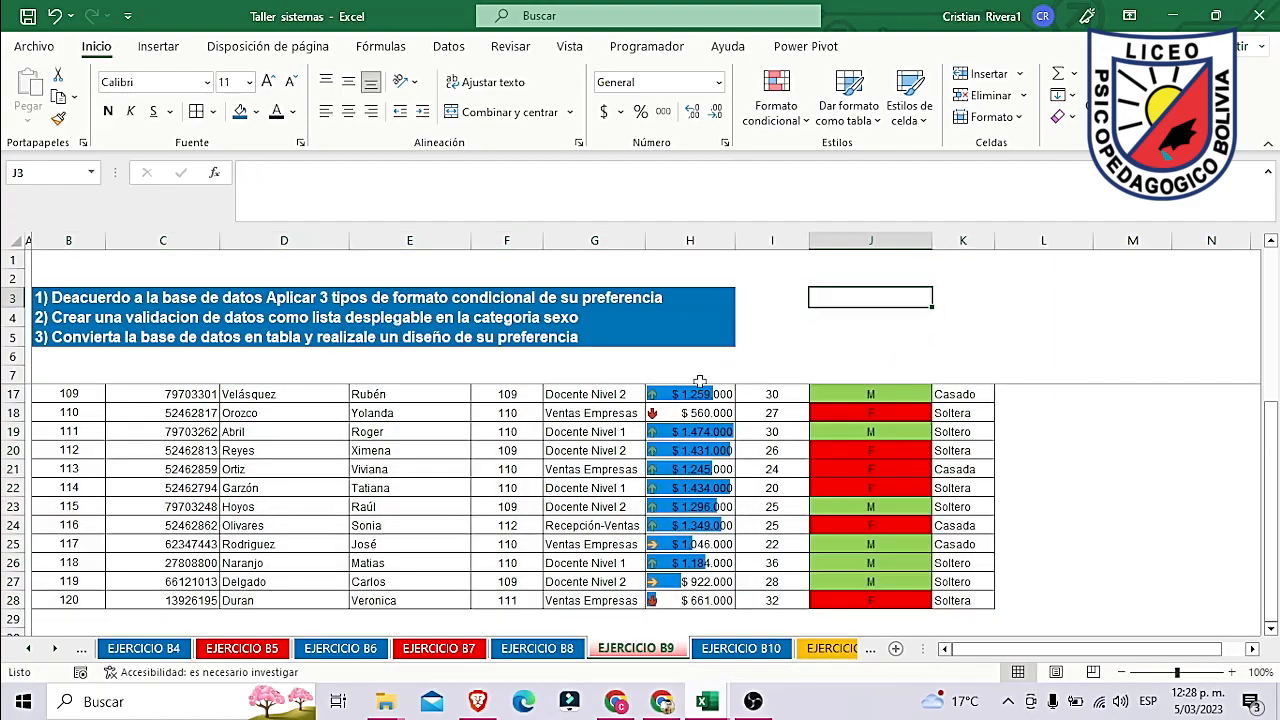
{"action": "scroll", "coordinate": [517, 440], "scroll_direction": "up", "scroll_amount": 3}
Step: Convert the employee database range $B$8:$L$28 into a table with headers
{"action": "left_click", "coordinate": [95, 393]}
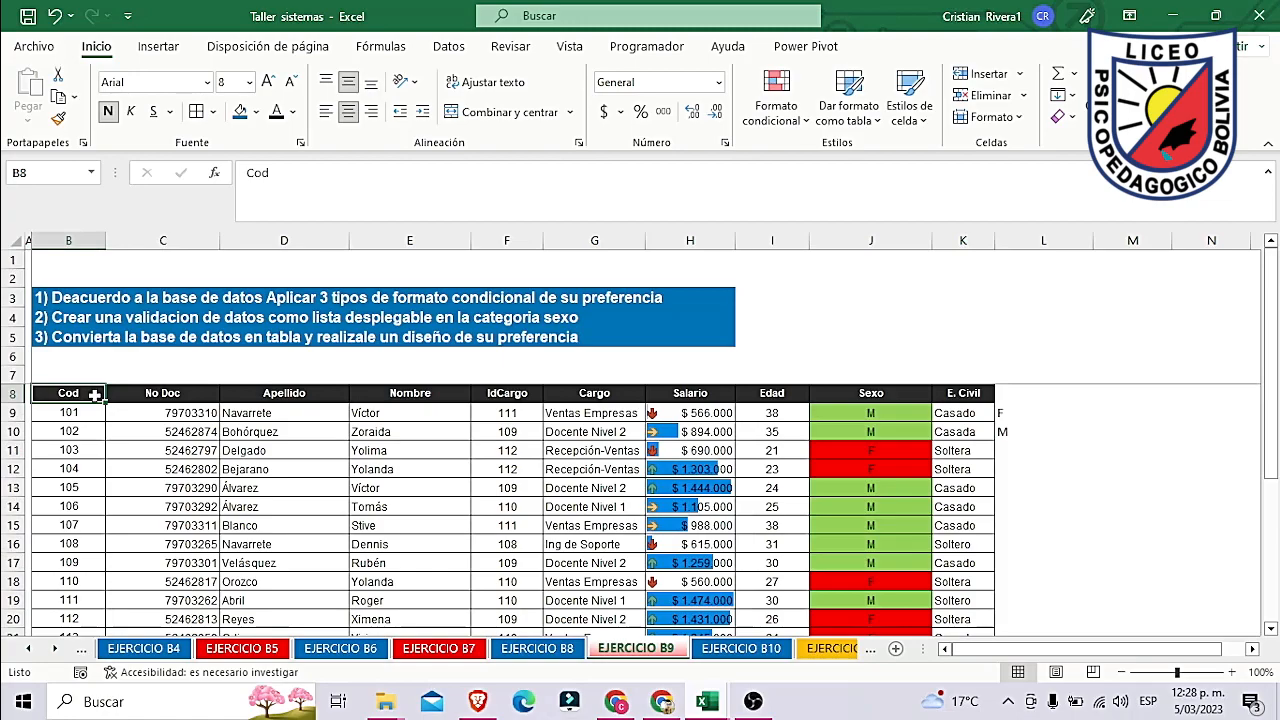
{"action": "key", "text": "ctrl+t"}
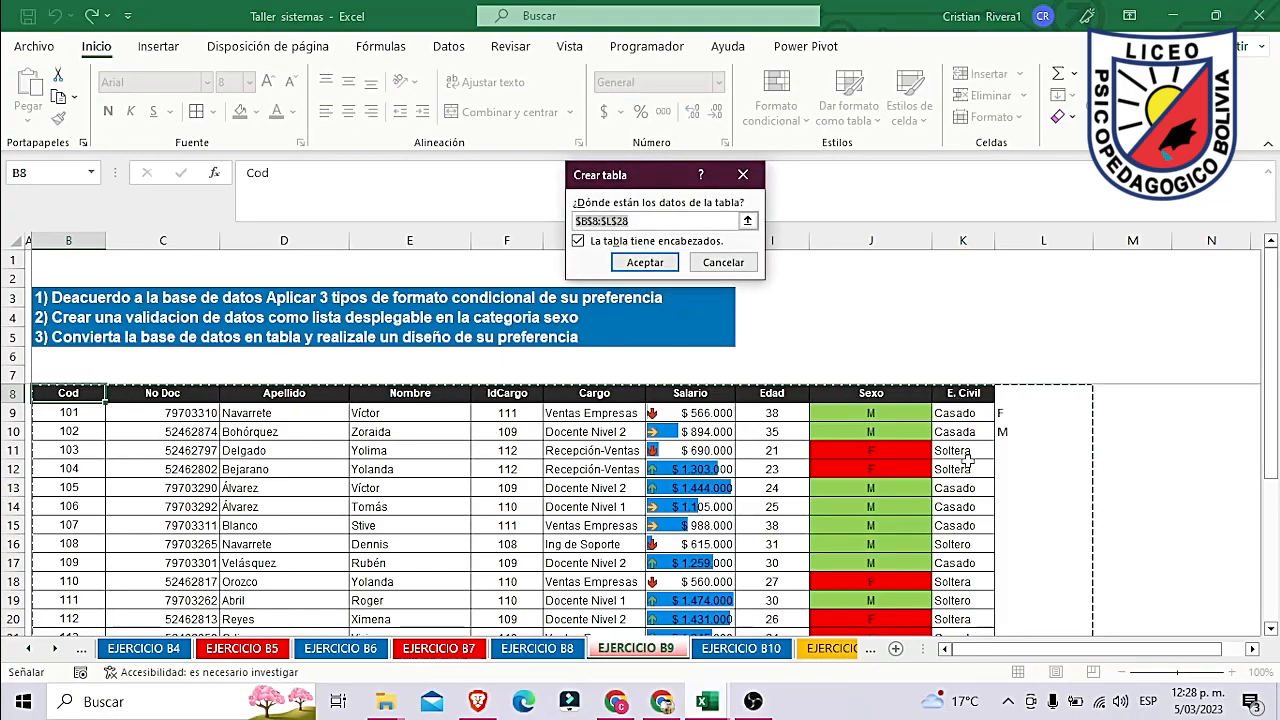
{"action": "left_click", "coordinate": [663, 260]}
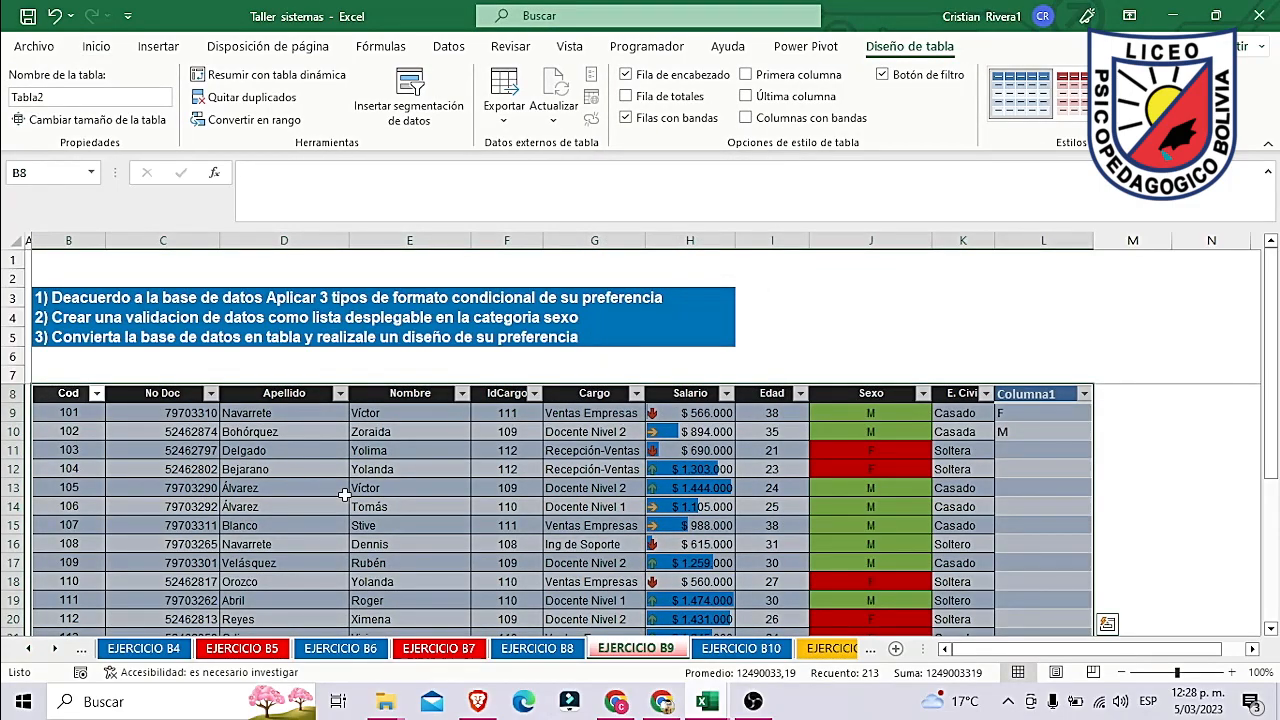
{"action": "scroll", "coordinate": [342, 494], "scroll_direction": "down", "scroll_amount": 6}
{"action": "left_click", "coordinate": [24, 97]}
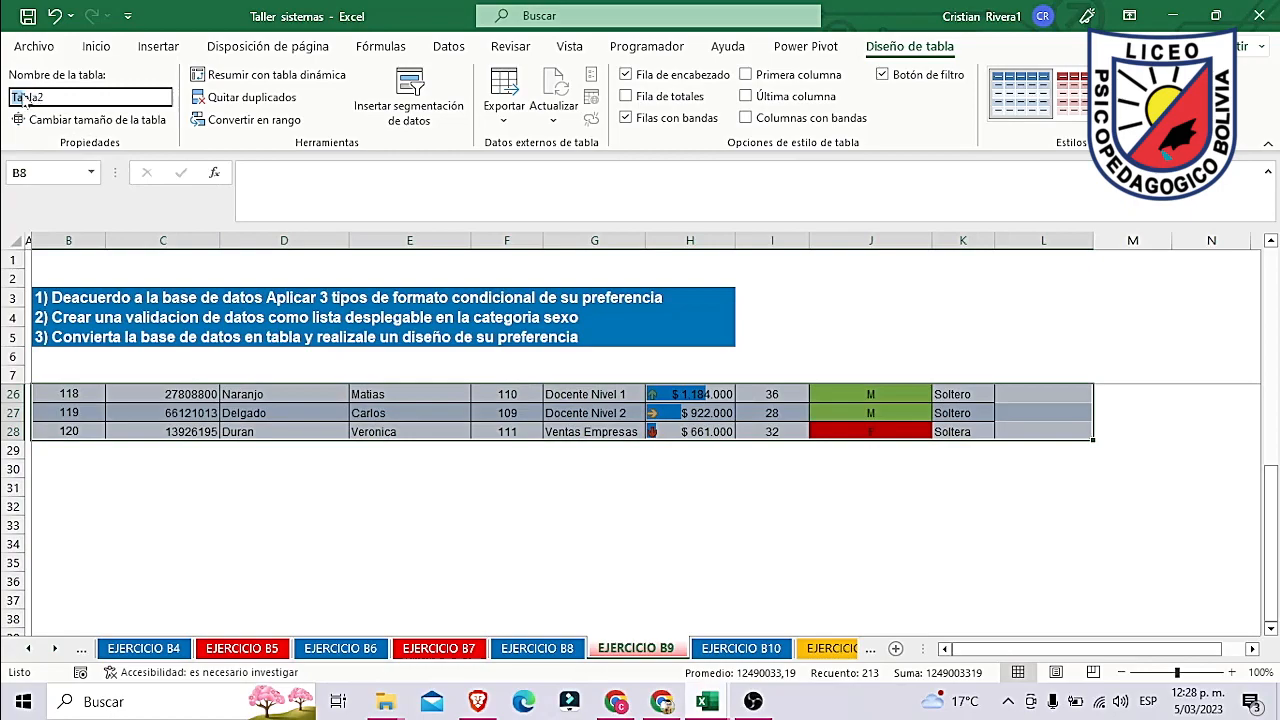
{"action": "left_click", "coordinate": [653, 651]}
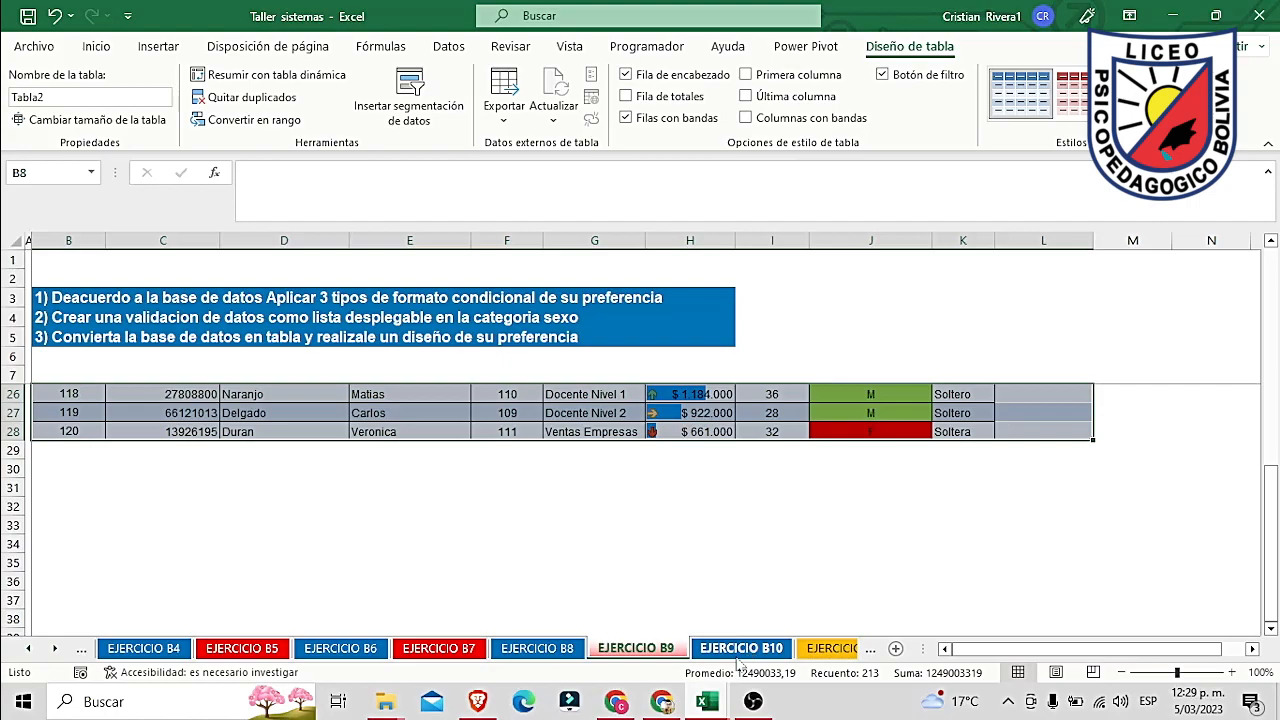
{"action": "left_click", "coordinate": [653, 580]}
{"action": "left_click", "coordinate": [753, 701]}
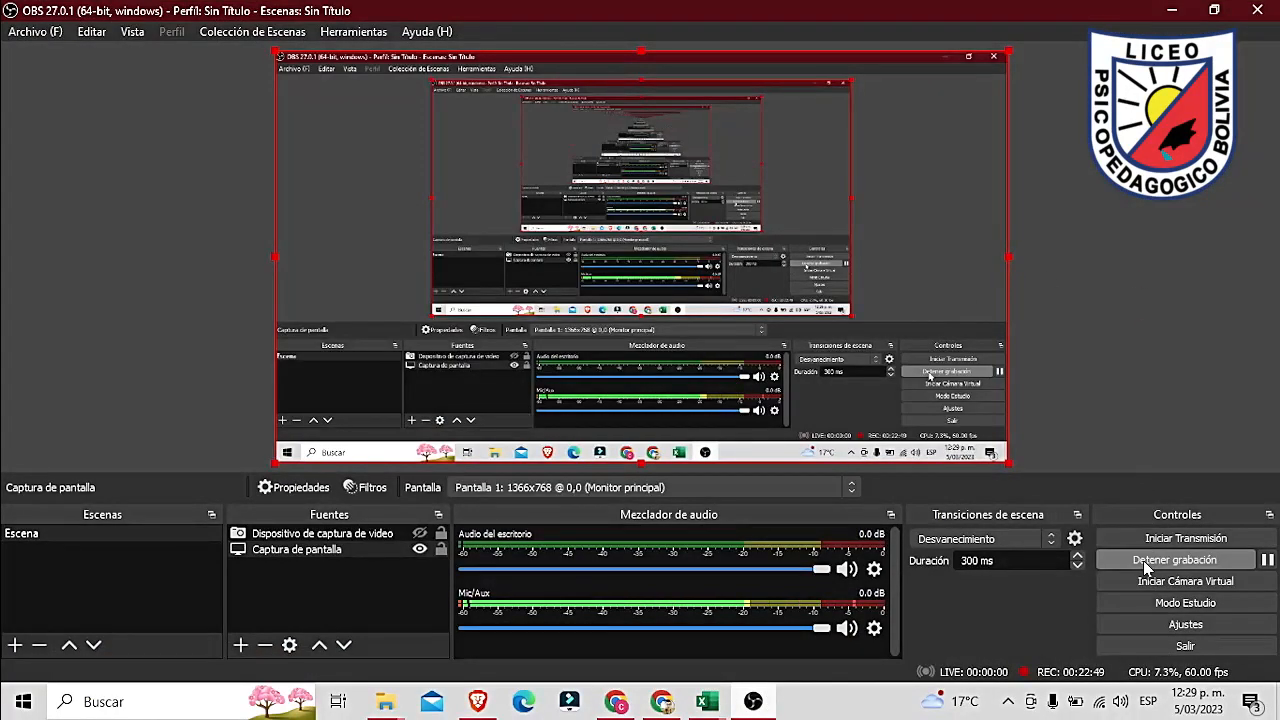
{"action": "left_click", "coordinate": [1144, 559]}
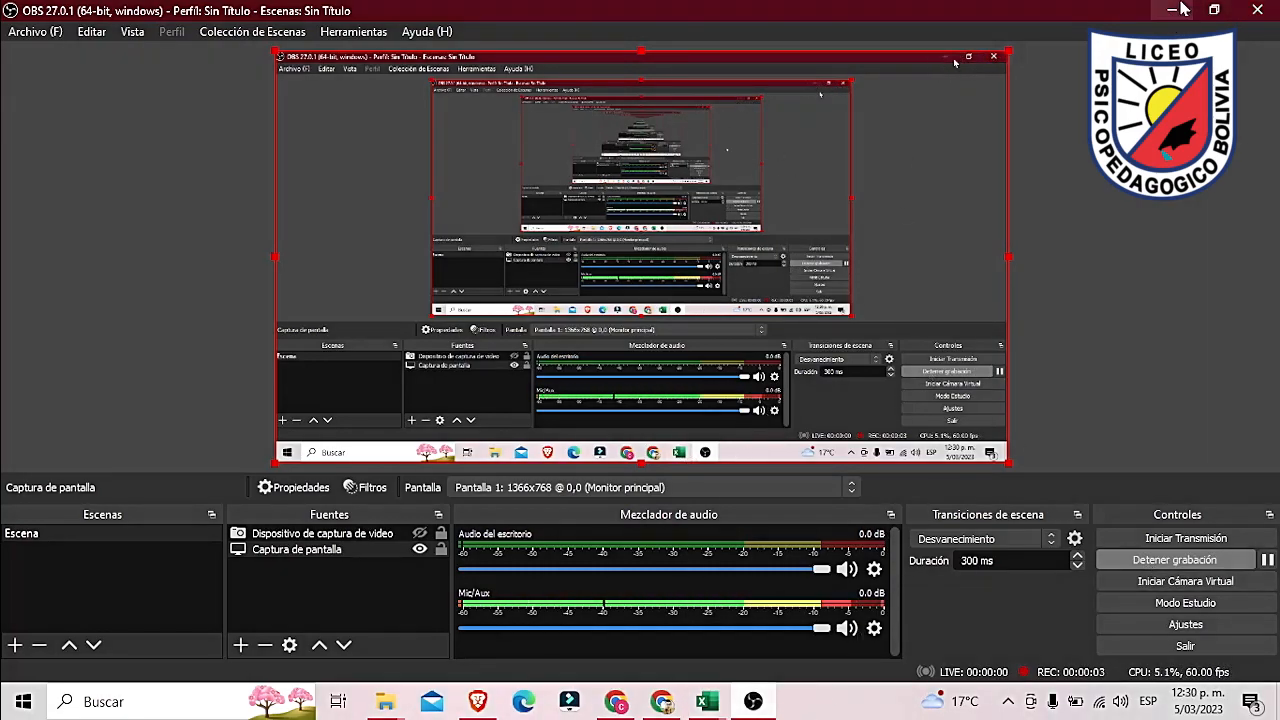
Step: Switch to the Excel workbook, open the EJERCICIO B10 sheet and review its instructions and employee database
{"action": "left_click", "coordinate": [1171, 22]}
{"action": "left_click", "coordinate": [870, 503]}
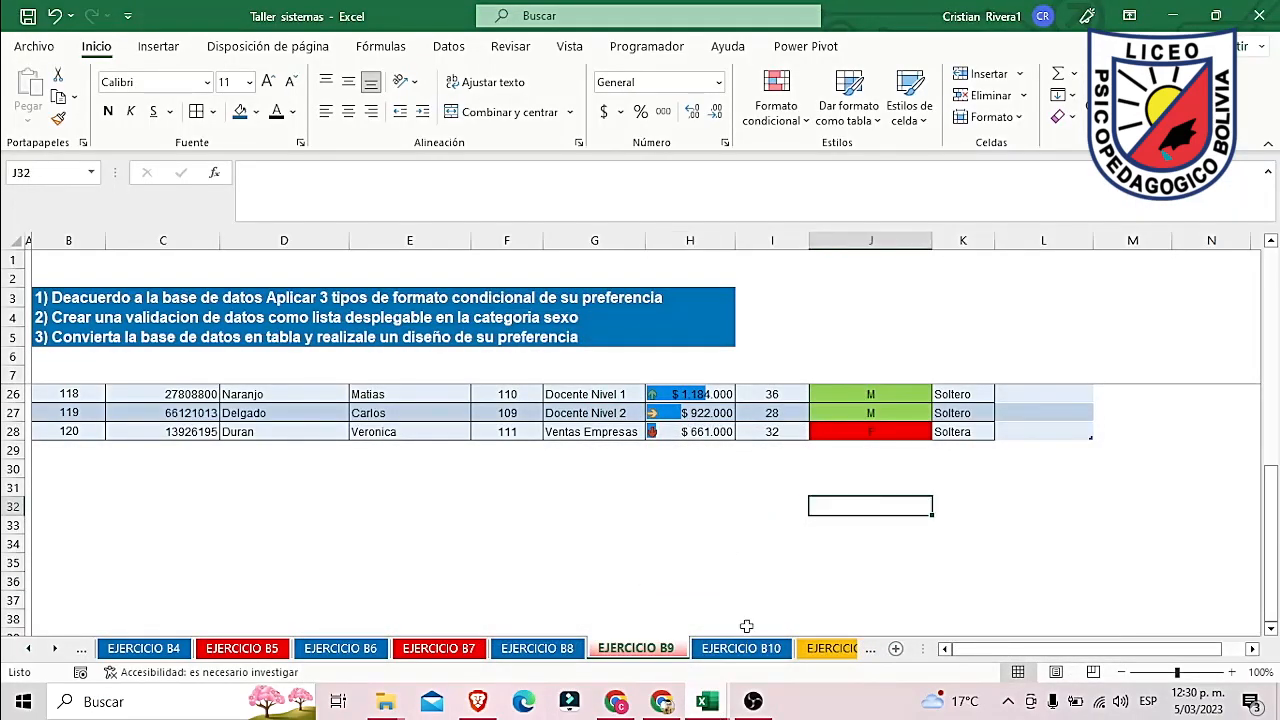
{"action": "left_click", "coordinate": [741, 648]}
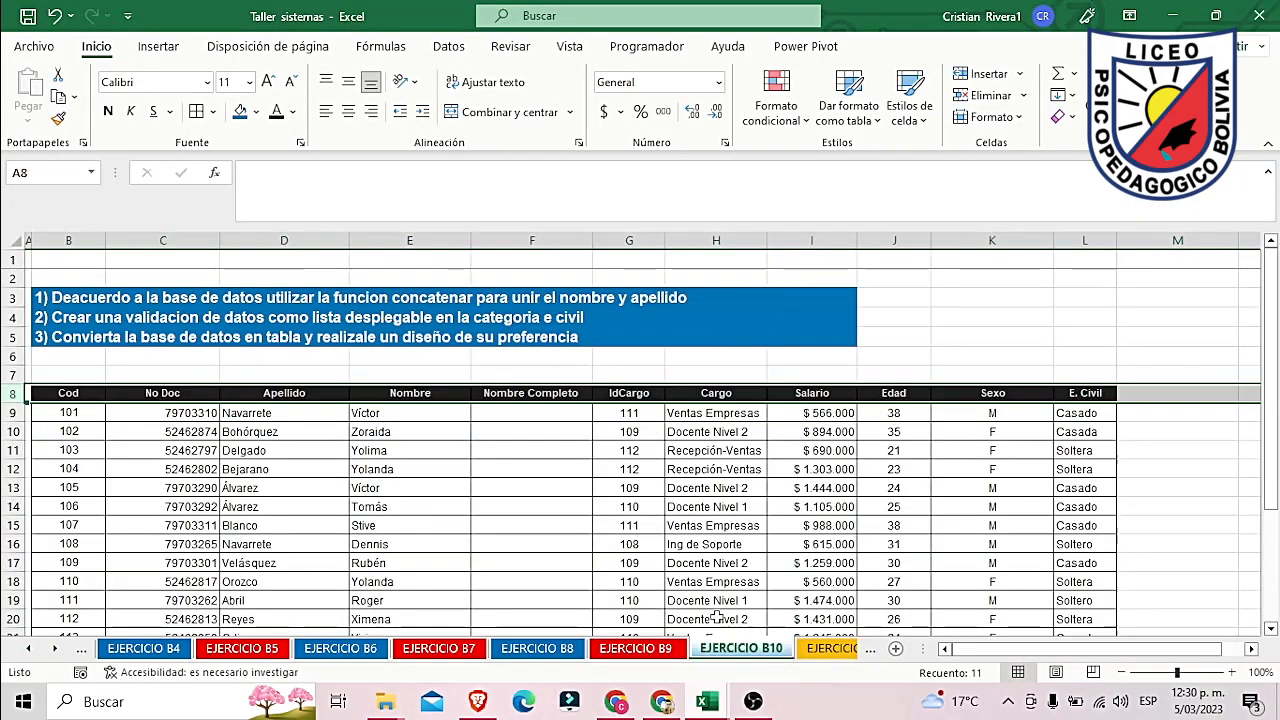
{"action": "left_click", "coordinate": [838, 470]}
{"action": "scroll", "coordinate": [300, 440], "scroll_direction": "down", "scroll_amount": 3}
{"action": "scroll", "coordinate": [305, 420], "scroll_direction": "up", "scroll_amount": 3}
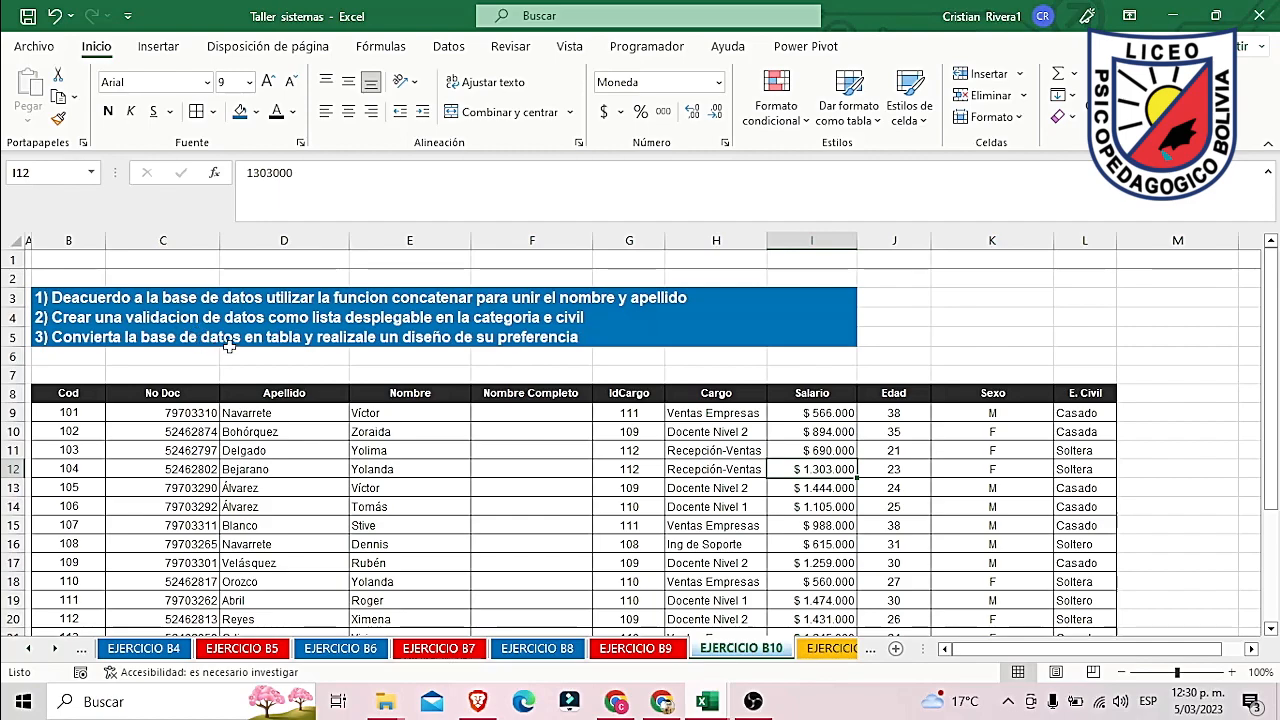
Step: Start a CONCATENAR formula in cell F9 of the Nombre Completo column
{"action": "left_click", "coordinate": [474, 412]}
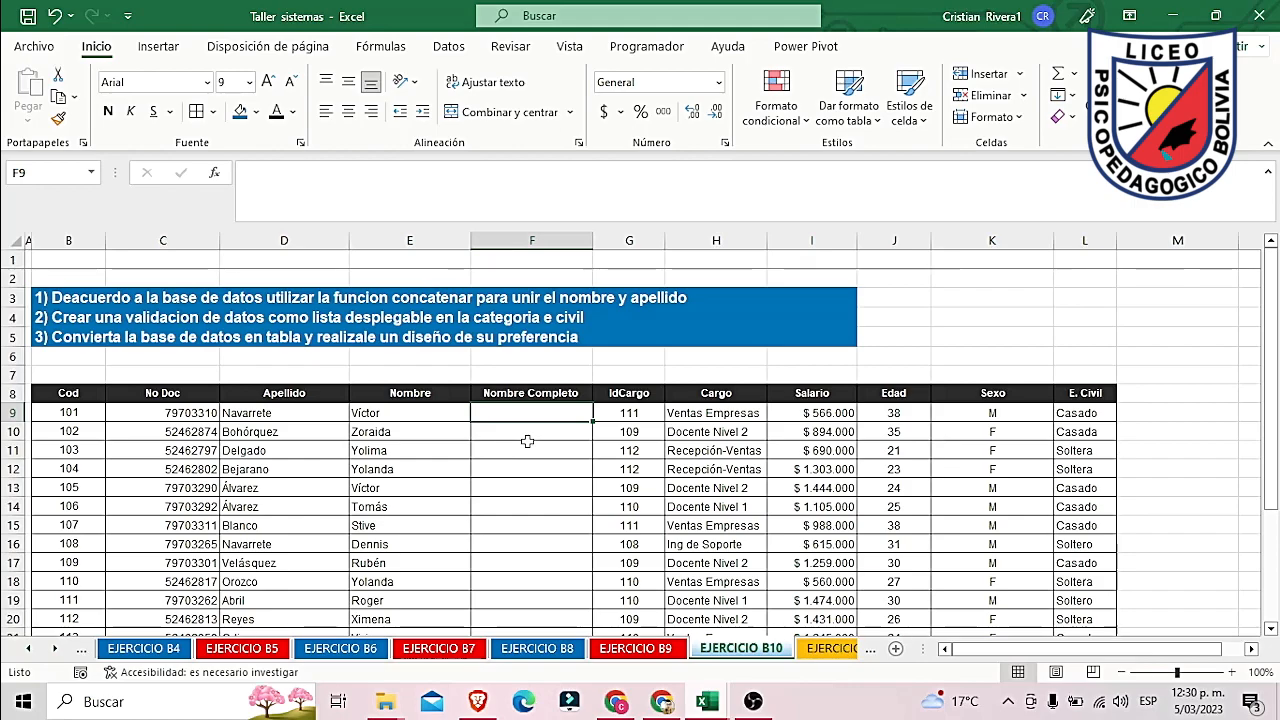
{"action": "type", "text": "=CONC"}
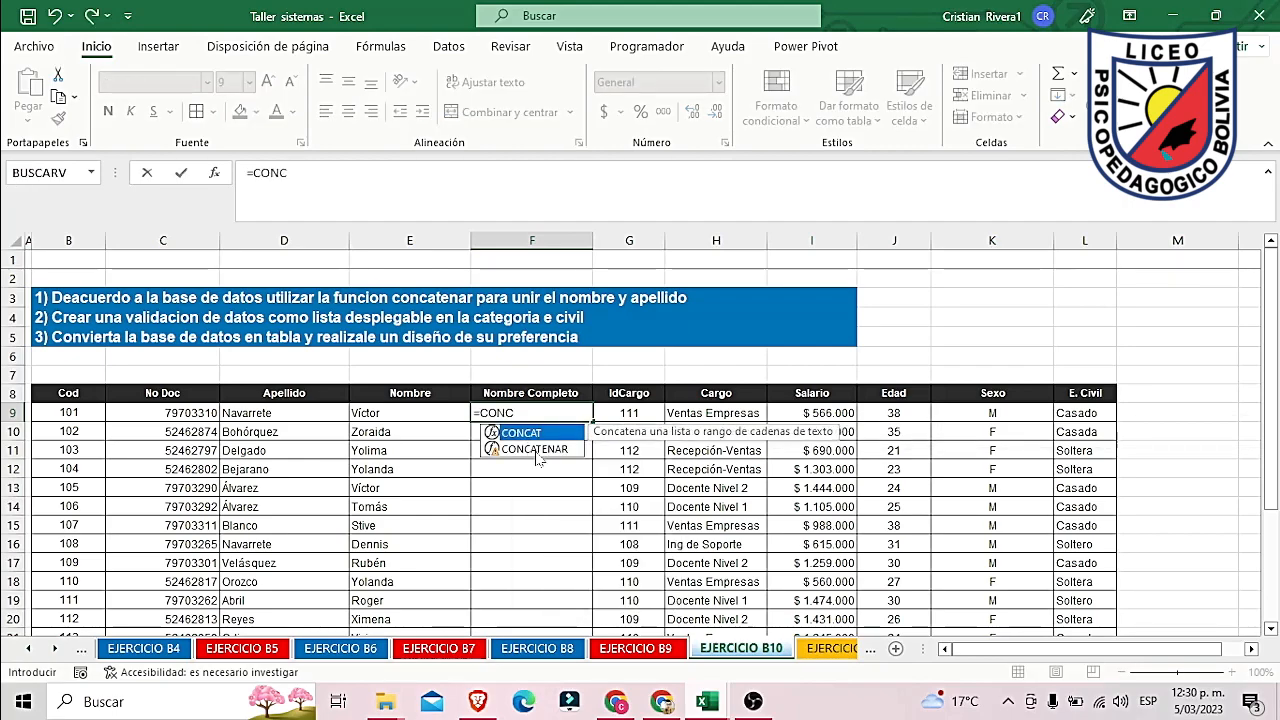
{"action": "double_click", "coordinate": [535, 449]}
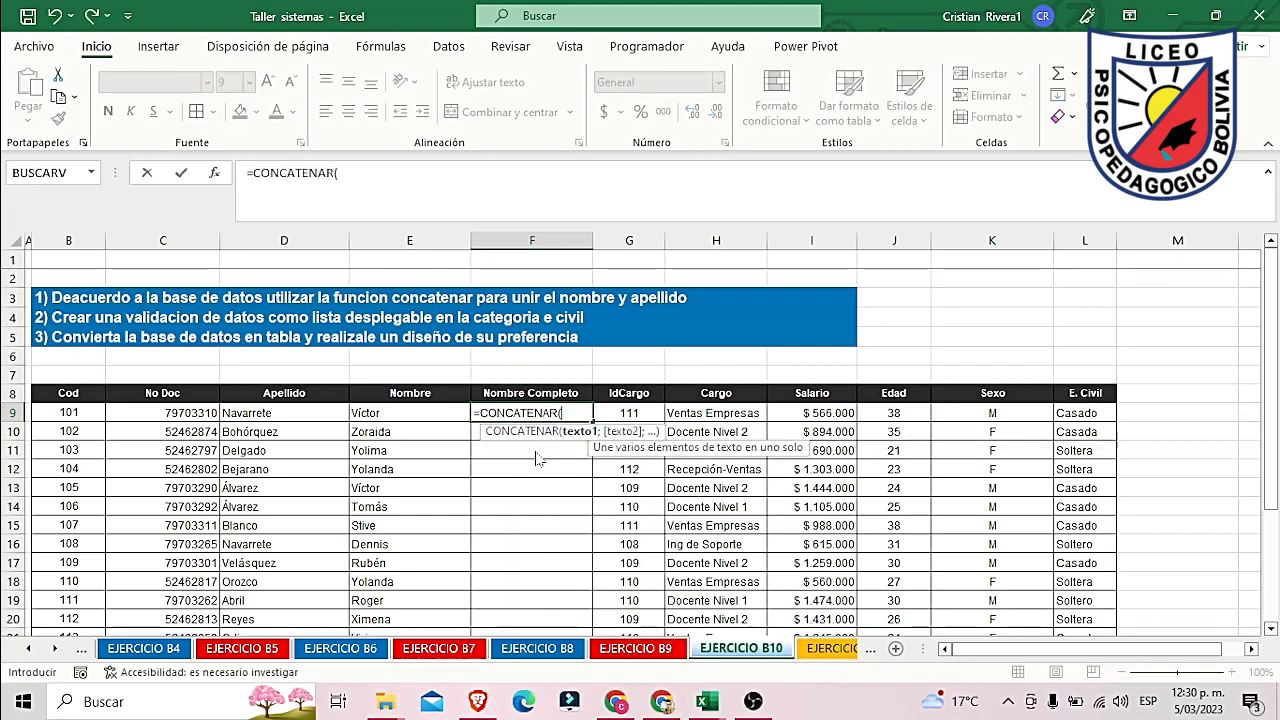
{"action": "left_click", "coordinate": [395, 412]}
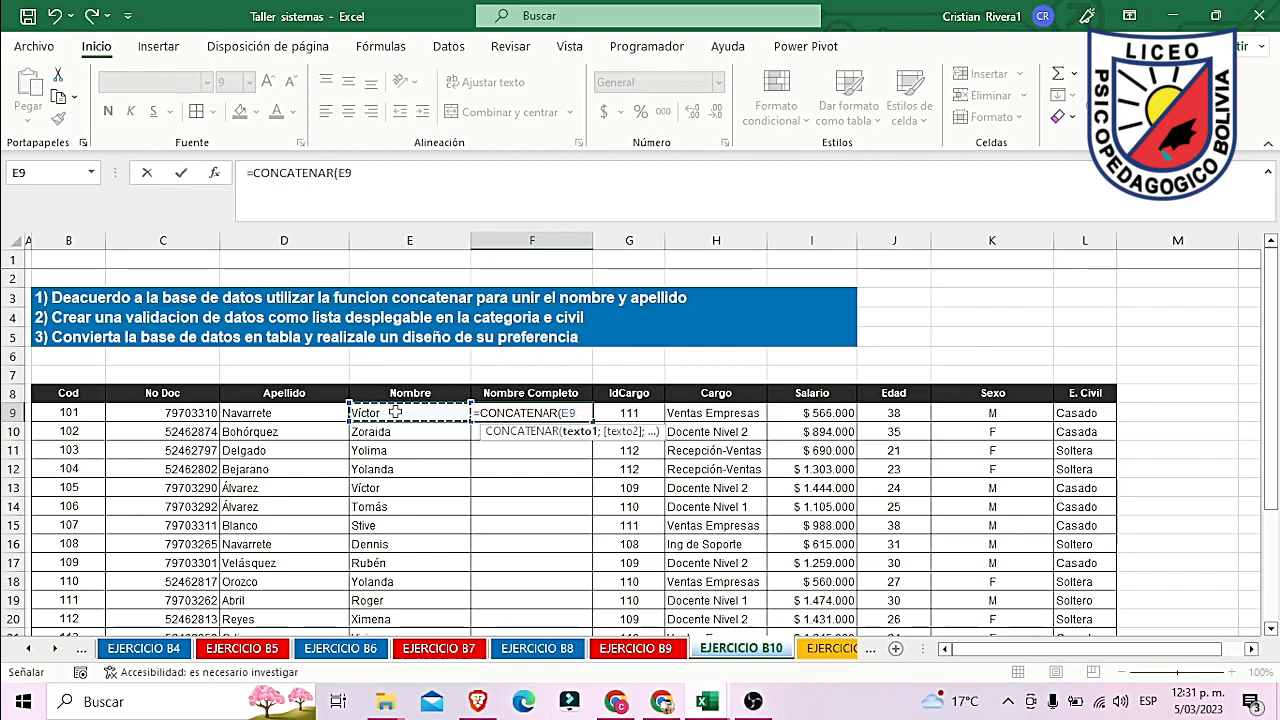
{"action": "type", "text": ";"}
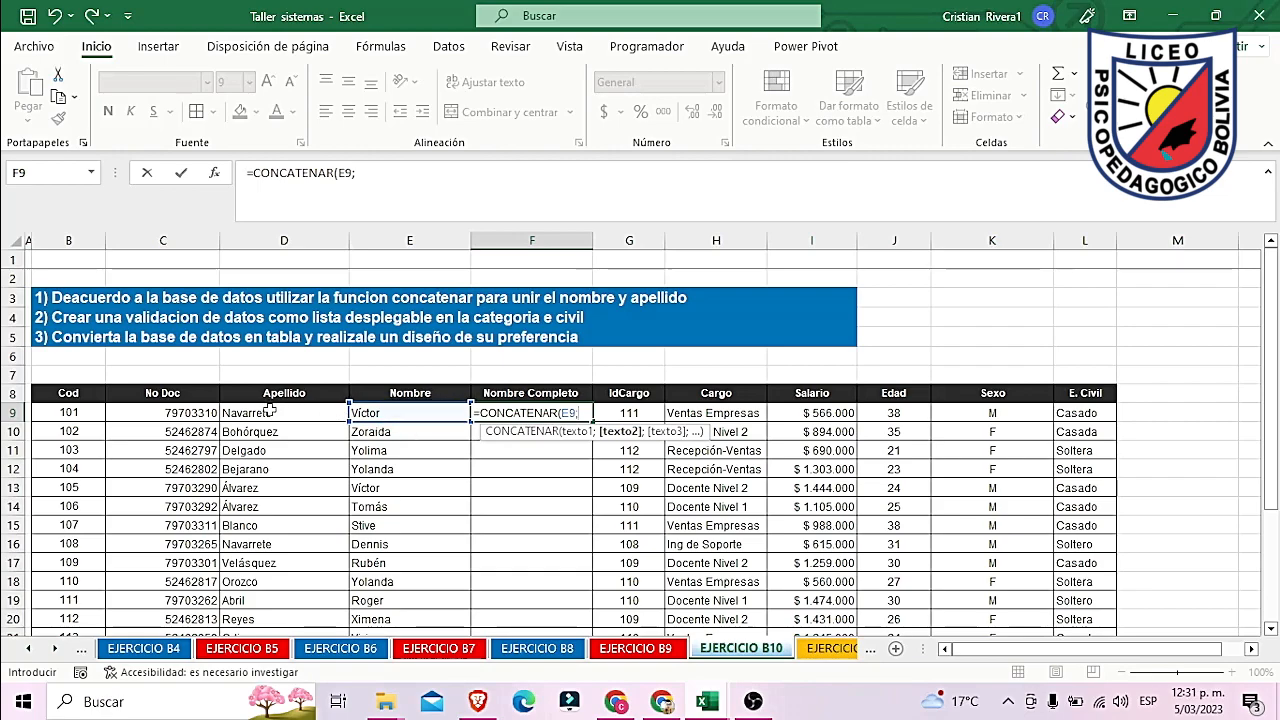
{"action": "key", "text": "BackSpace"}
{"action": "key", "text": "BackSpace"}
{"action": "key", "text": "BackSpace"}
{"action": "key", "text": "BackSpace"}
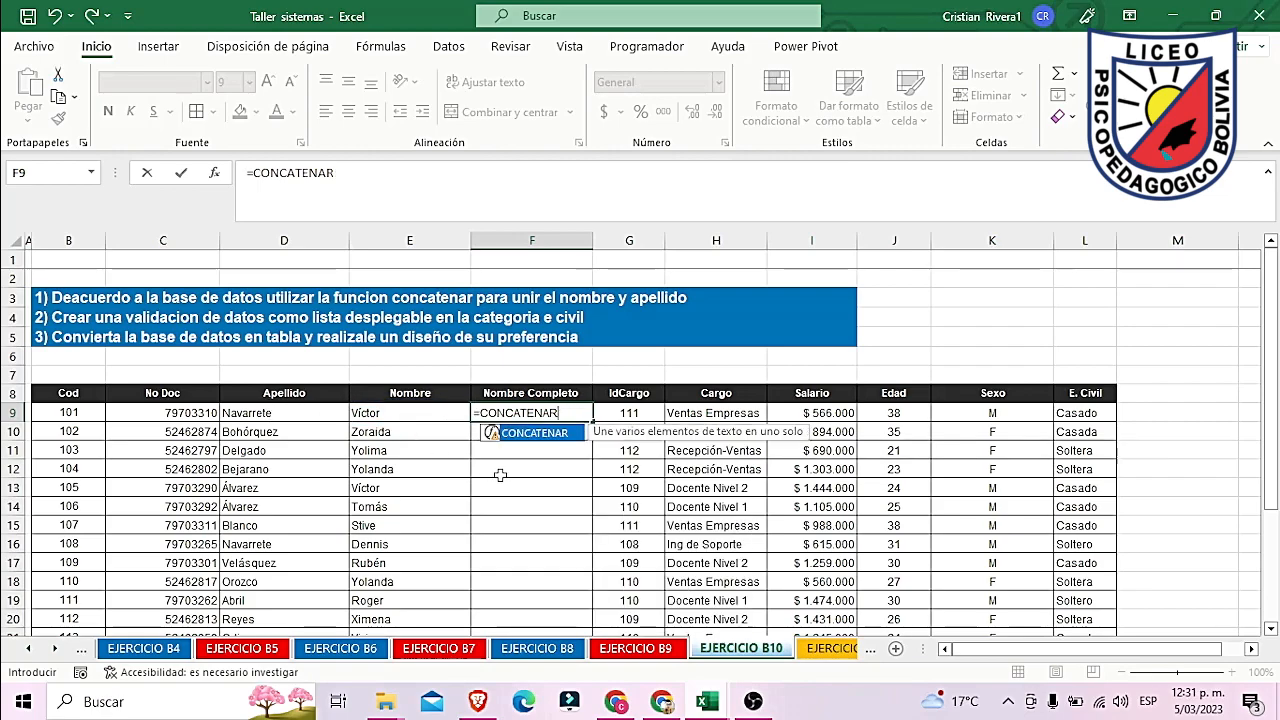
{"action": "double_click", "coordinate": [554, 434]}
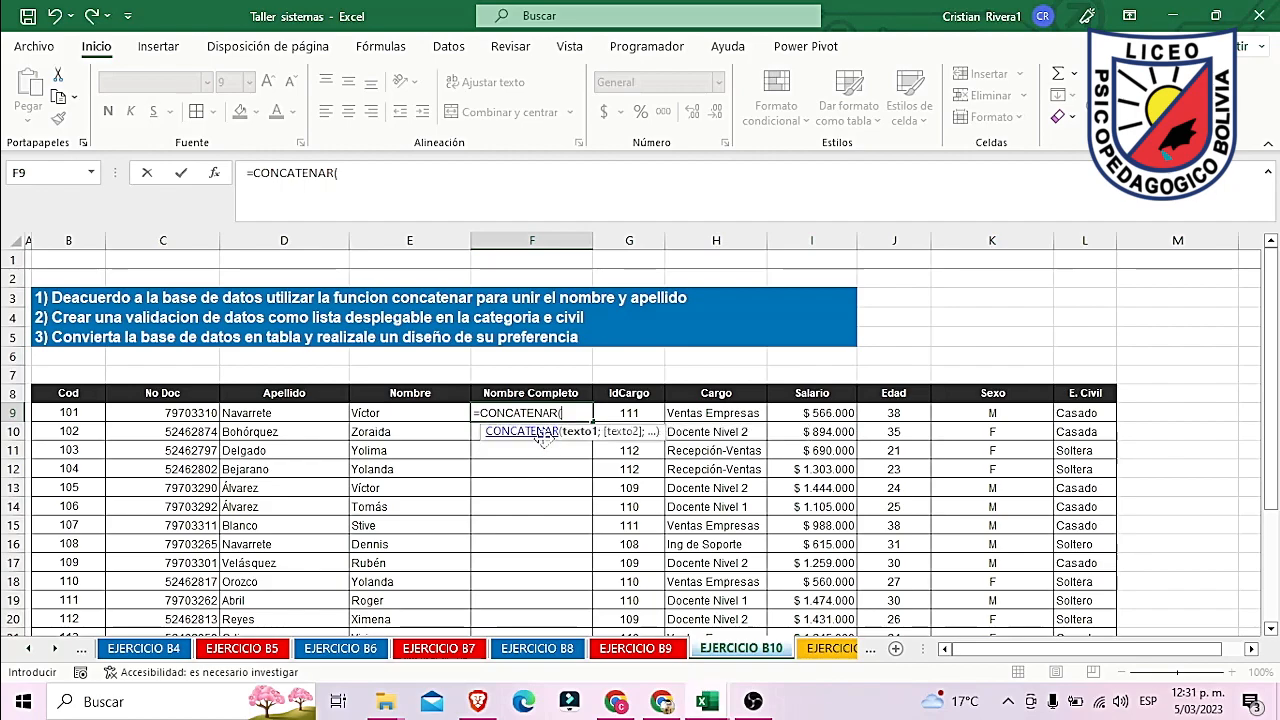
Step: Give the CONCATENAR formula the arguments D9, a quoted space " " and E9, separated by semicolons
{"action": "left_click", "coordinate": [296, 418]}
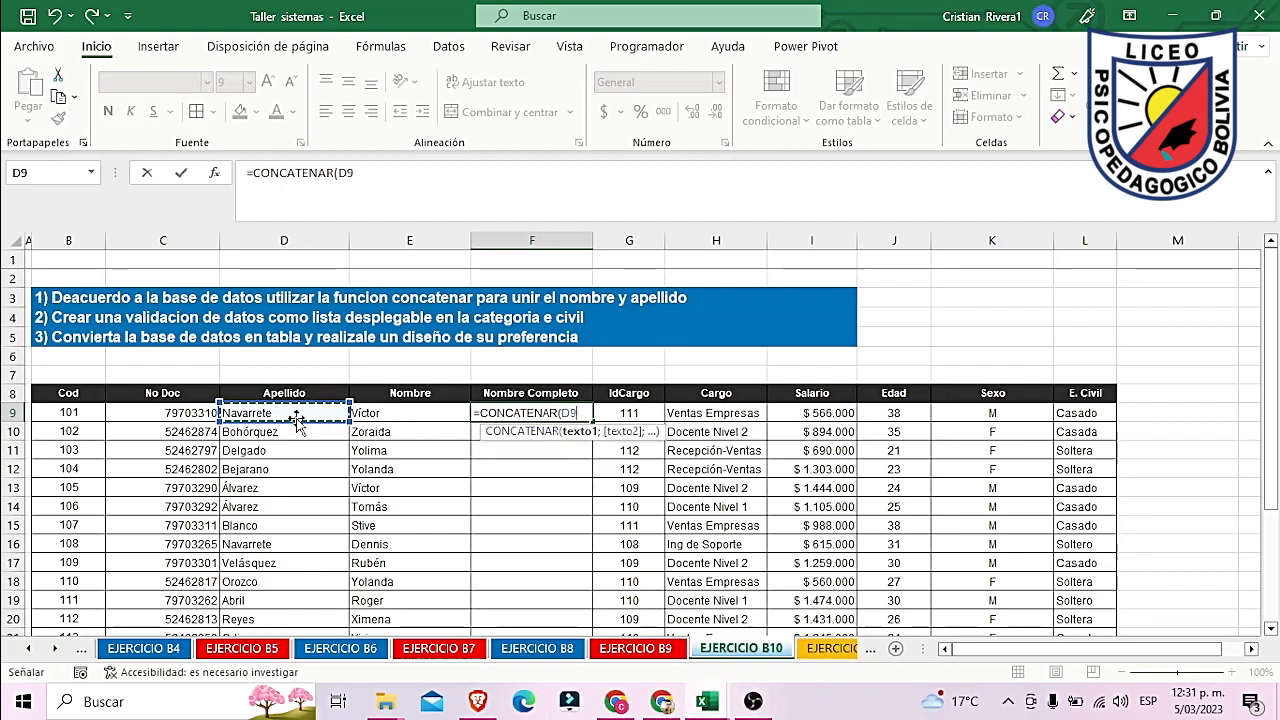
{"action": "type", "text": ";"}
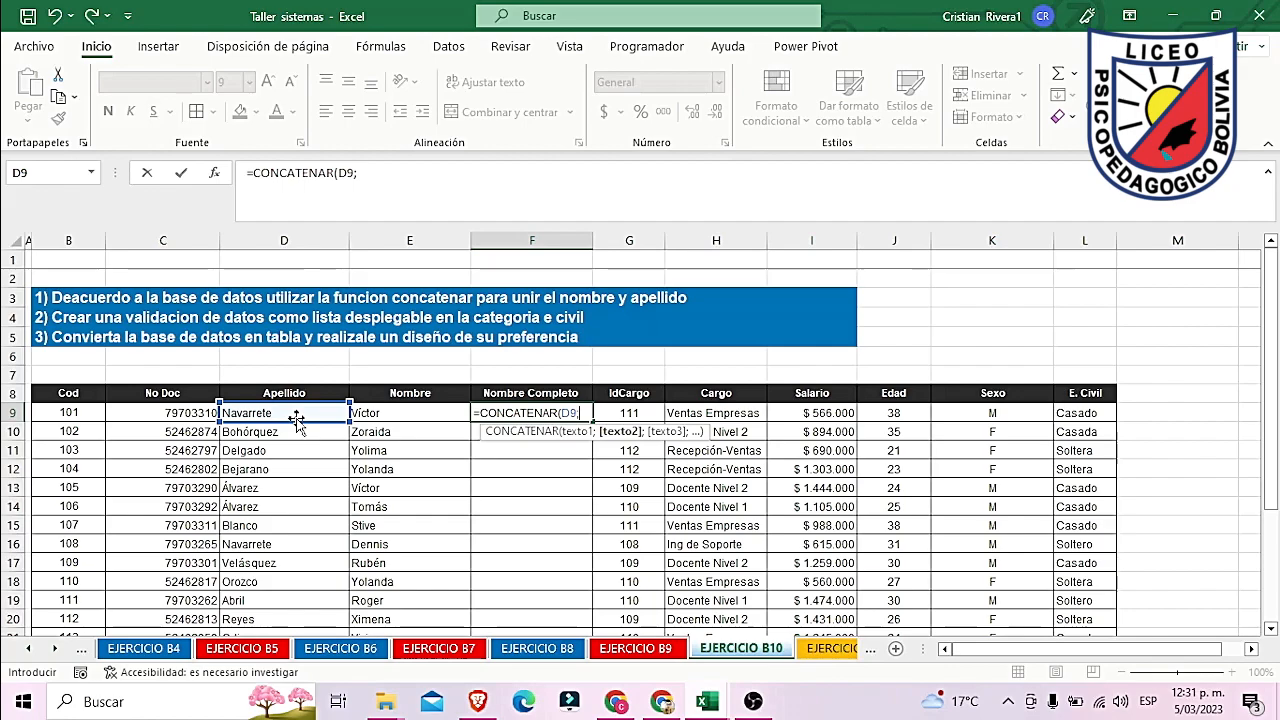
{"action": "type", "text": "\" \";"}
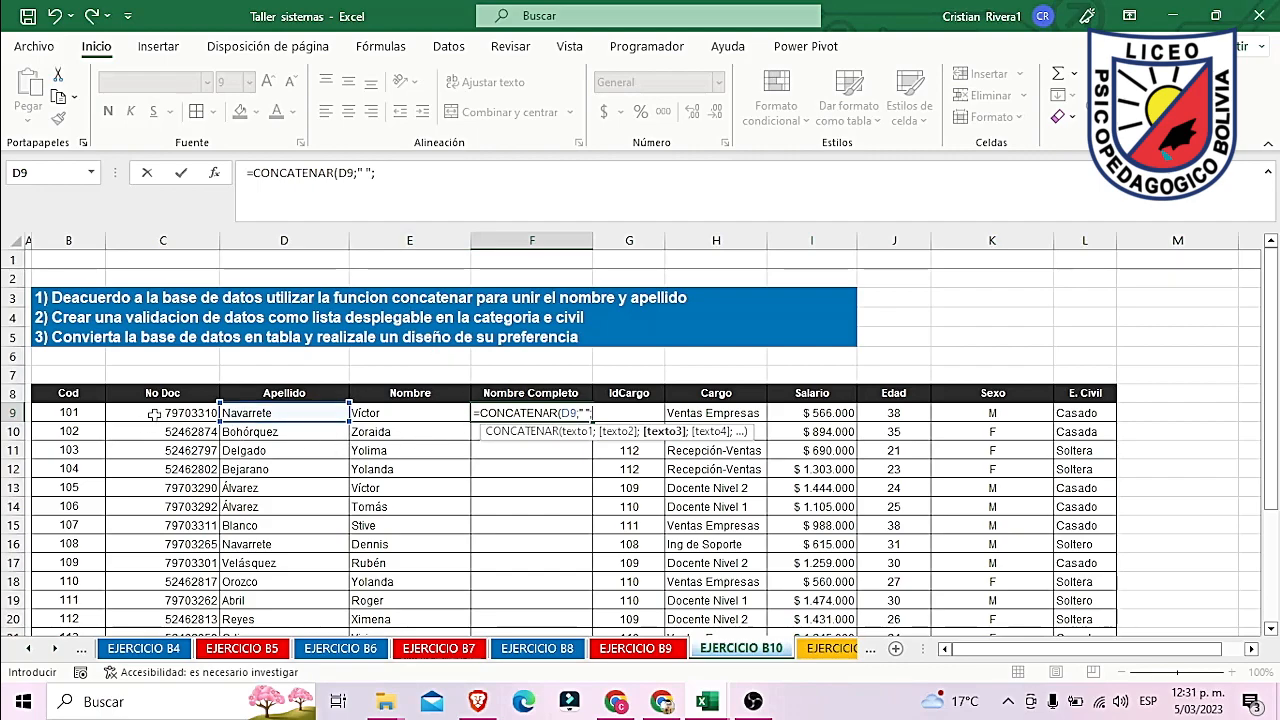
{"action": "left_click", "coordinate": [371, 412]}
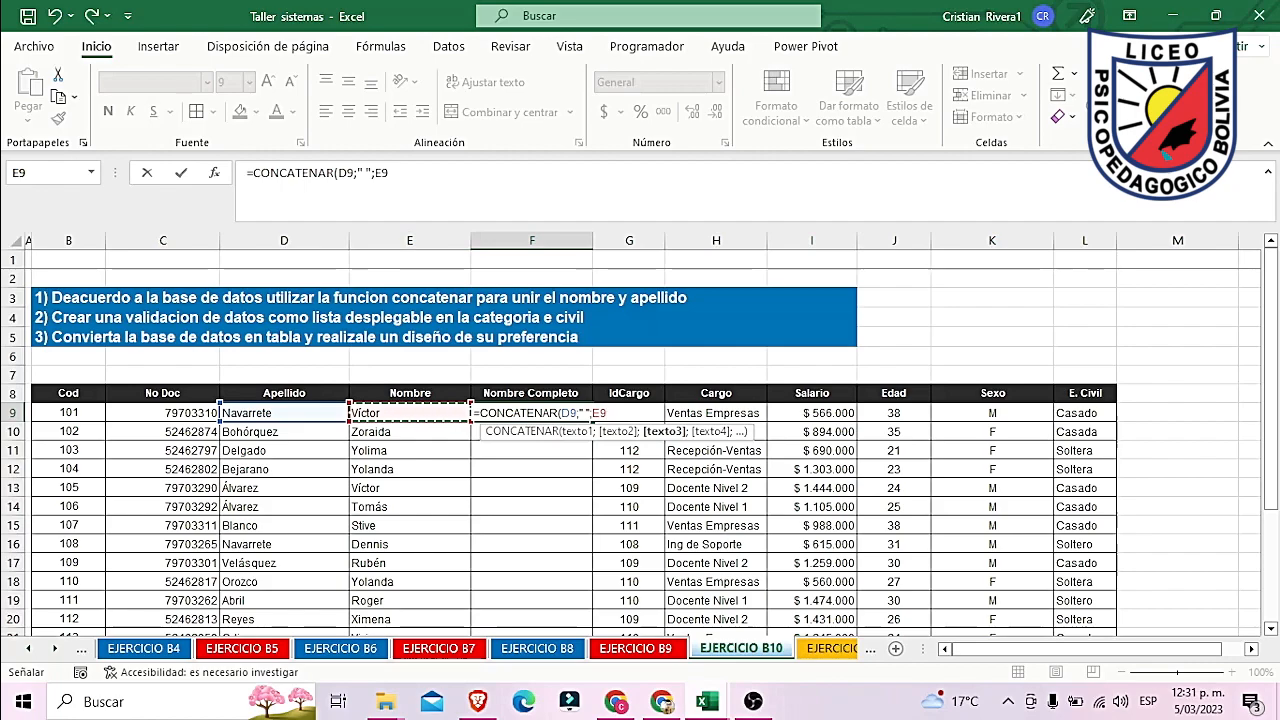
Step: Try the F9 formula with an empty separator "" between surname and first name, and restore the space
{"action": "left_click", "coordinate": [365, 173]}
{"action": "key", "text": "BackSpace"}
{"action": "key", "text": "Return"}
{"action": "key", "text": "Up"}
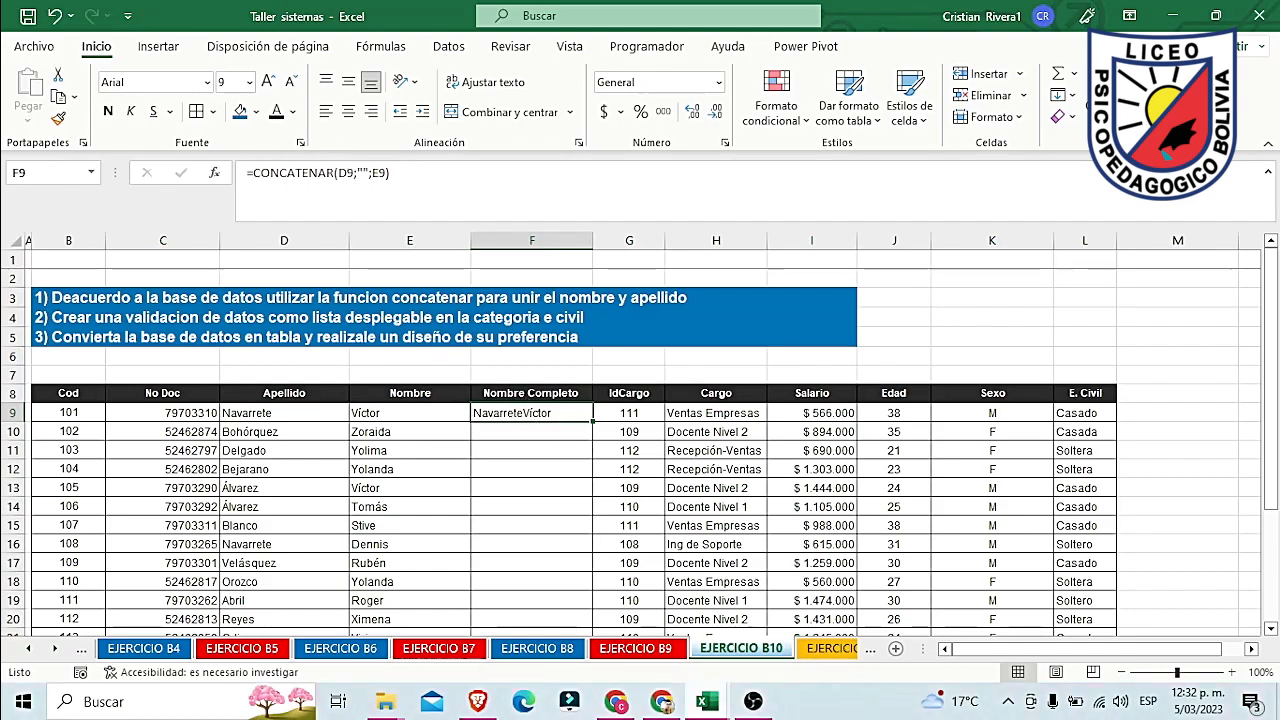
{"action": "key", "text": "F2"}
{"action": "left_click", "coordinate": [362, 173]}
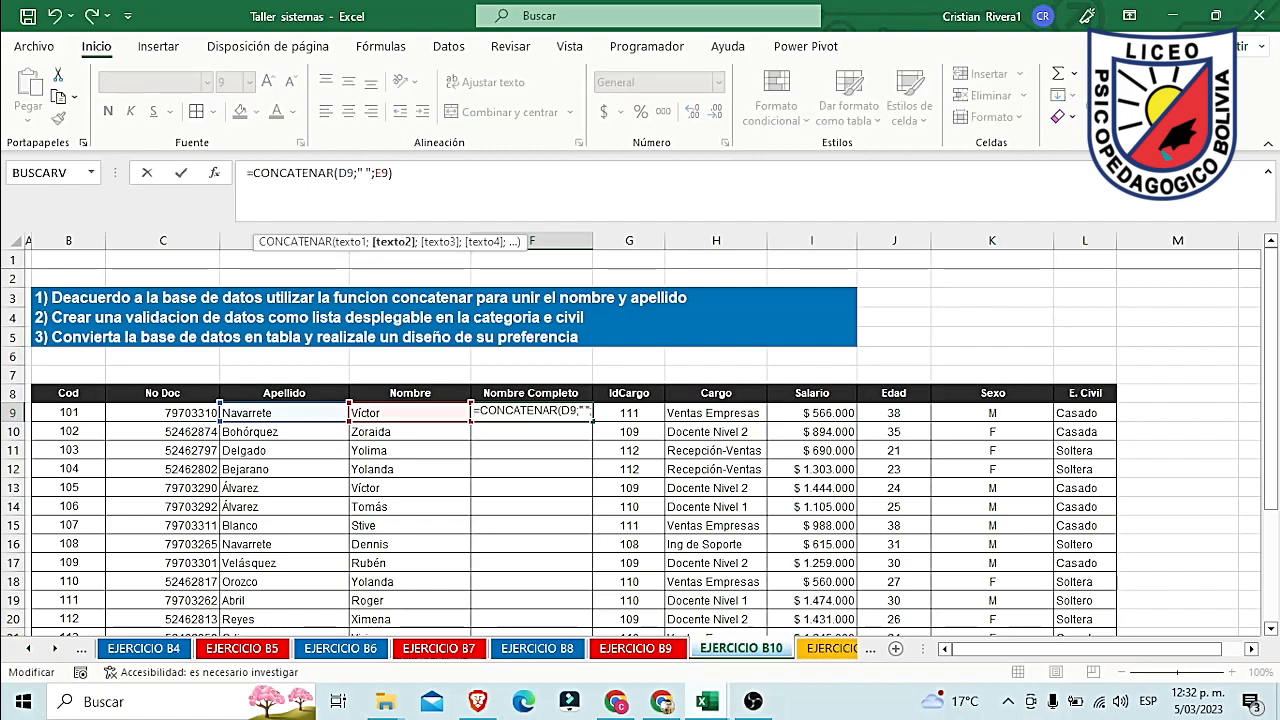
Step: Enter the formula =CONCATENAR(D9;" ";E9) in F9 and fill it down the Nombre Completo column to row 28
{"action": "key", "text": "Return"}
{"action": "left_click", "coordinate": [588, 414]}
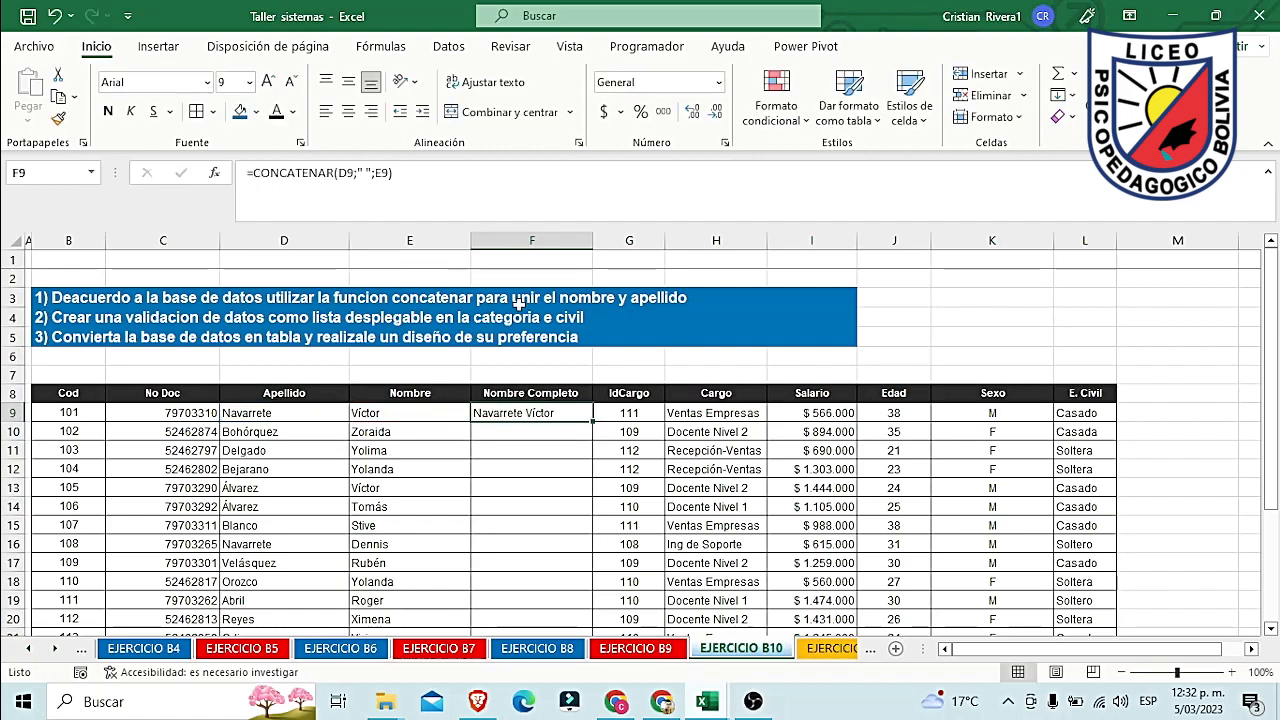
{"action": "double_click", "coordinate": [596, 416]}
{"action": "scroll", "coordinate": [591, 430], "scroll_direction": "down", "scroll_amount": 3}
{"action": "scroll", "coordinate": [588, 450], "scroll_direction": "up", "scroll_amount": 3}
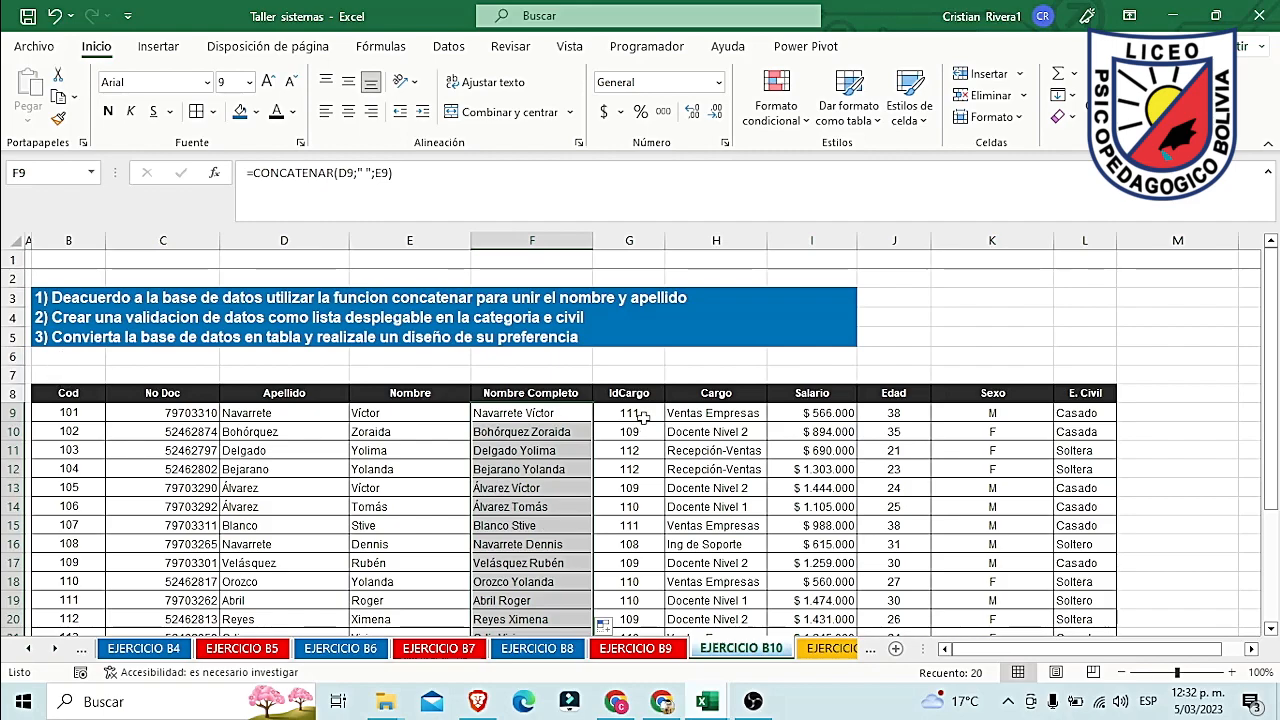
Step: Check the marital status values in the E. Civil column and list Soltero and casado in cells N9 and N10
{"action": "left_click", "coordinate": [1062, 414]}
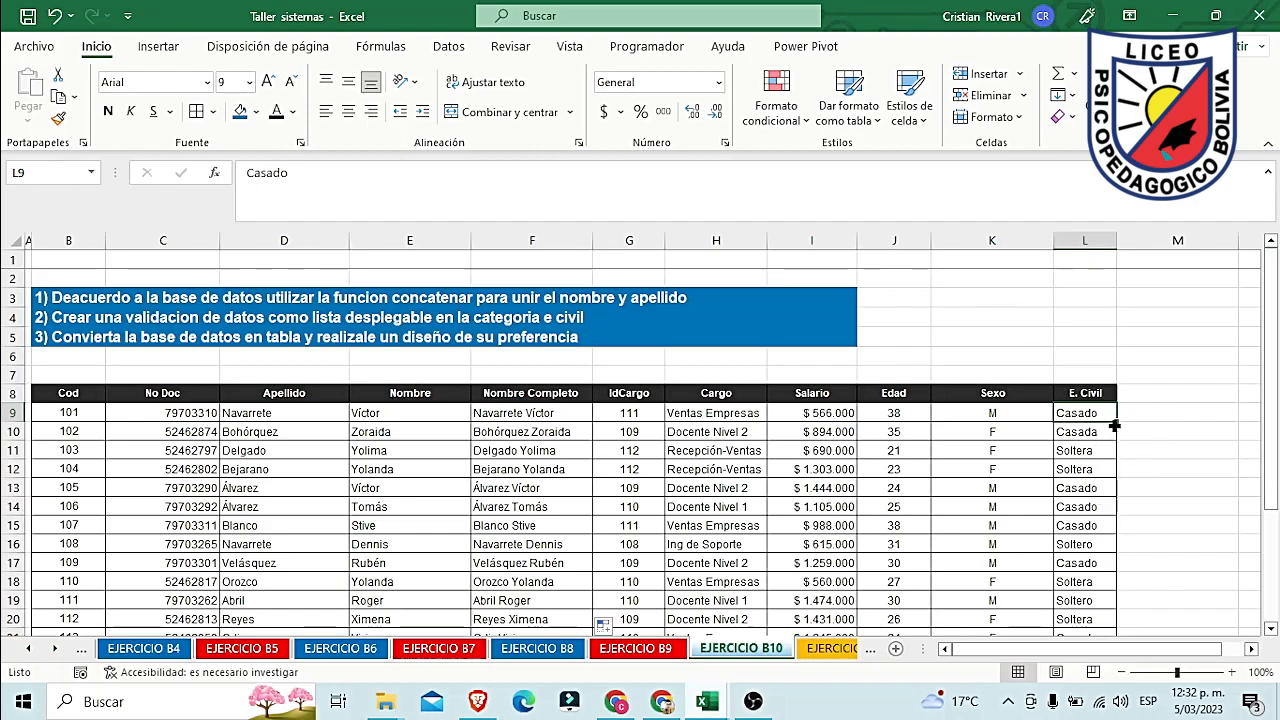
{"action": "scroll", "coordinate": [1100, 474], "scroll_direction": "down", "scroll_amount": 4}
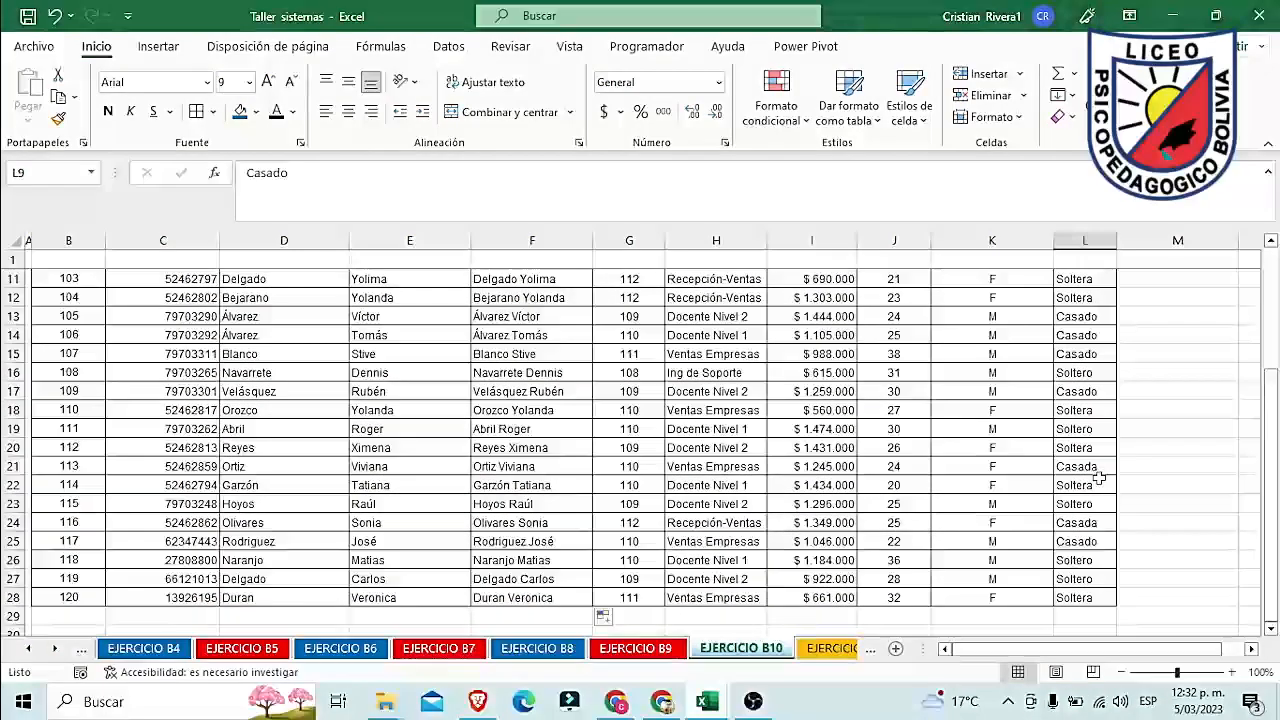
{"action": "scroll", "coordinate": [1150, 440], "scroll_direction": "up", "scroll_amount": 4}
{"action": "key", "text": "Right"}
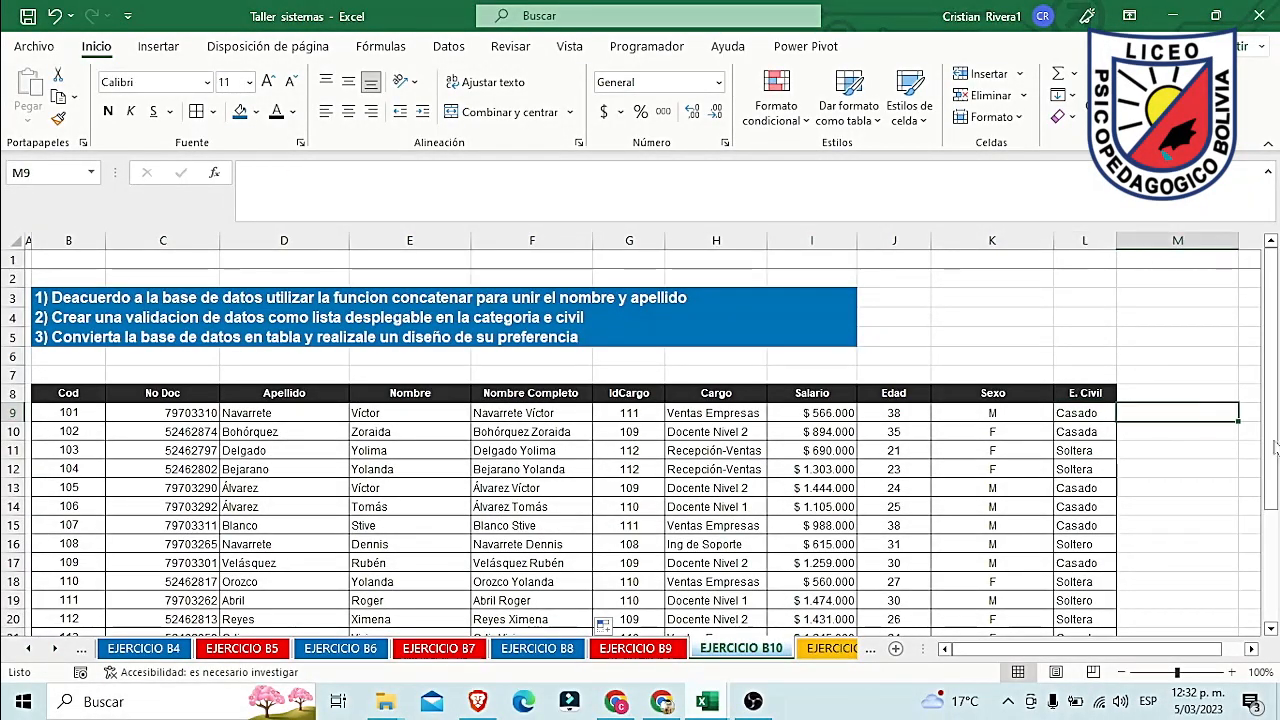
{"action": "key", "text": "Right"}
{"action": "type", "text": "Soltero"}
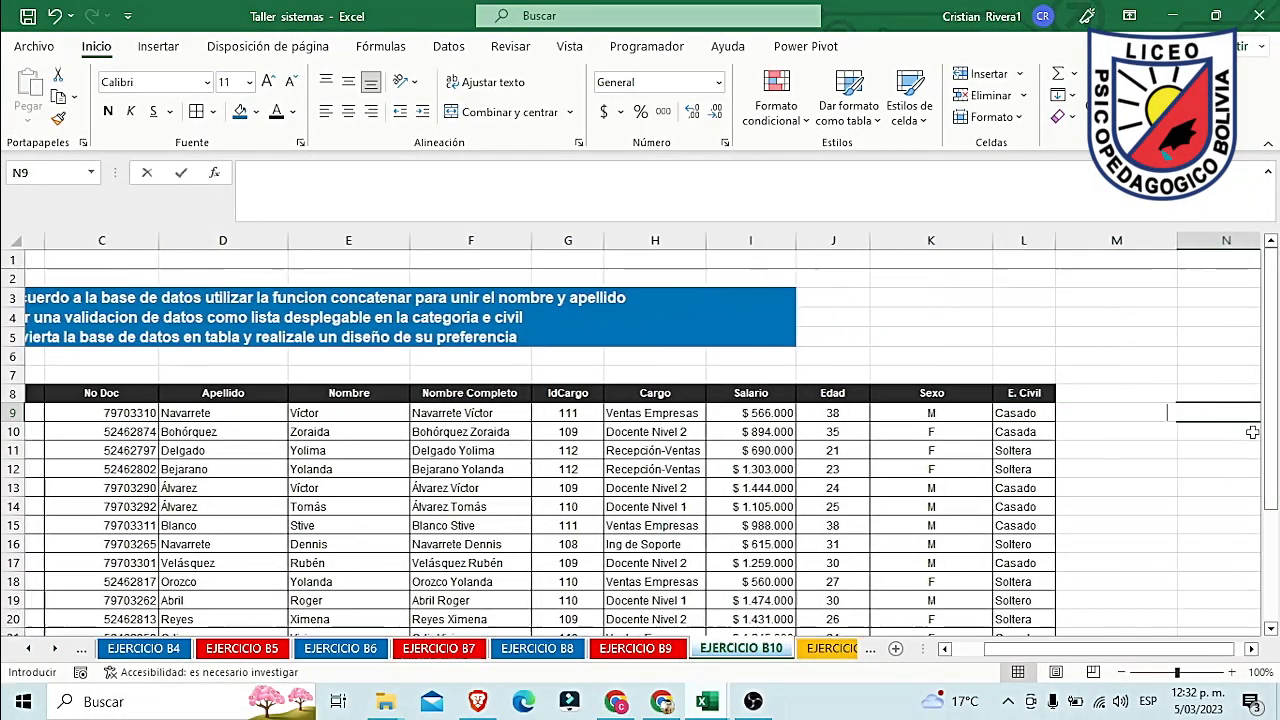
{"action": "key", "text": "Return"}
{"action": "type", "text": "casado"}
{"action": "key", "text": "Return"}
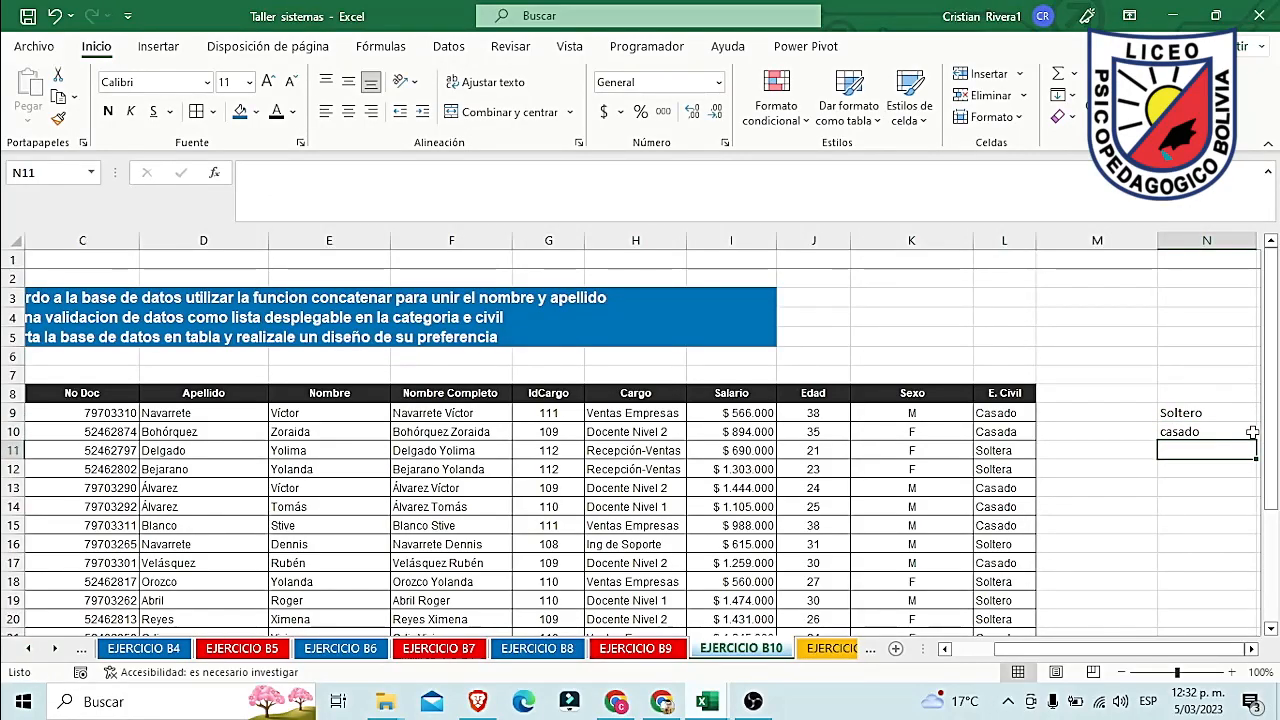
Step: Add soltera and casada to the helper list in cells N11 and N12
{"action": "type", "text": "soltera"}
{"action": "key", "text": "Return"}
{"action": "type", "text": "casas"}
{"action": "type", "text": "sa"}
{"action": "type", "text": "da"}
{"action": "key", "text": "Return"}
{"action": "key", "text": "Up"}
Step: Convert the employee database range $B$8:$L$28 on EJERCICIO B10 into a table with headers
{"action": "left_click", "coordinate": [988, 414]}
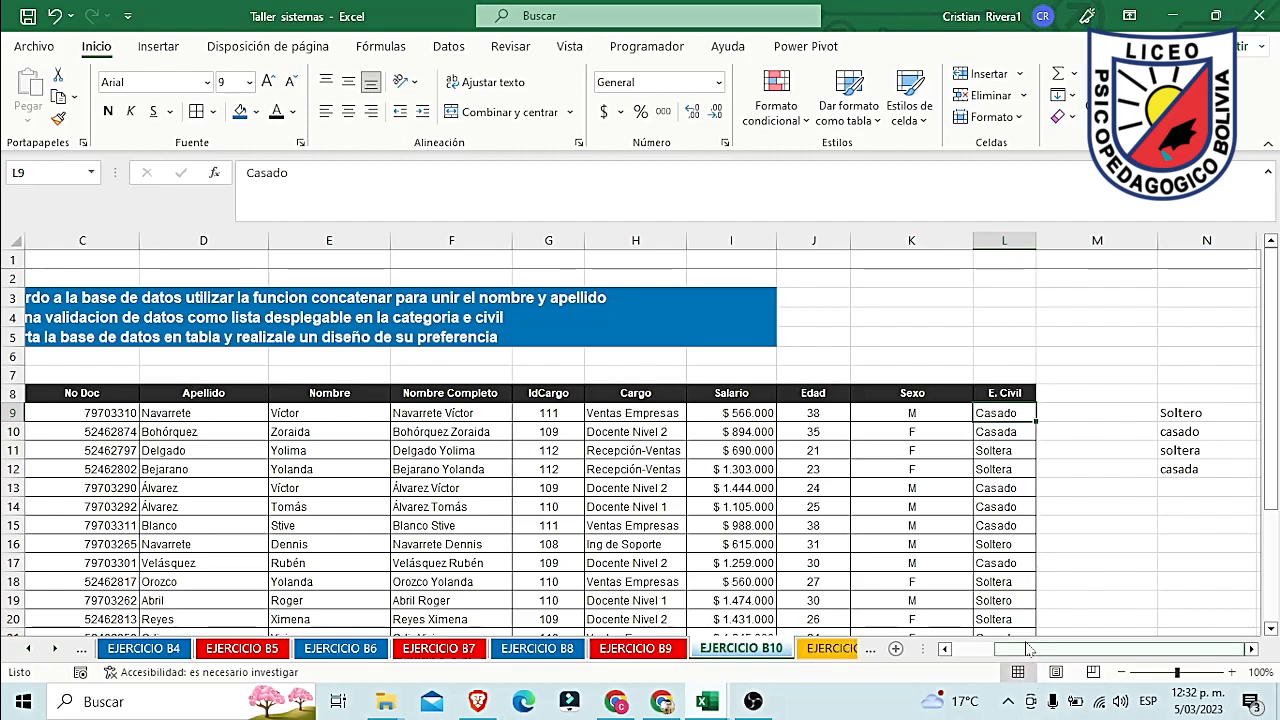
{"action": "left_click_drag", "start_coordinate": [1028, 649], "coordinate": [990, 649]}
{"action": "left_click", "coordinate": [88, 395]}
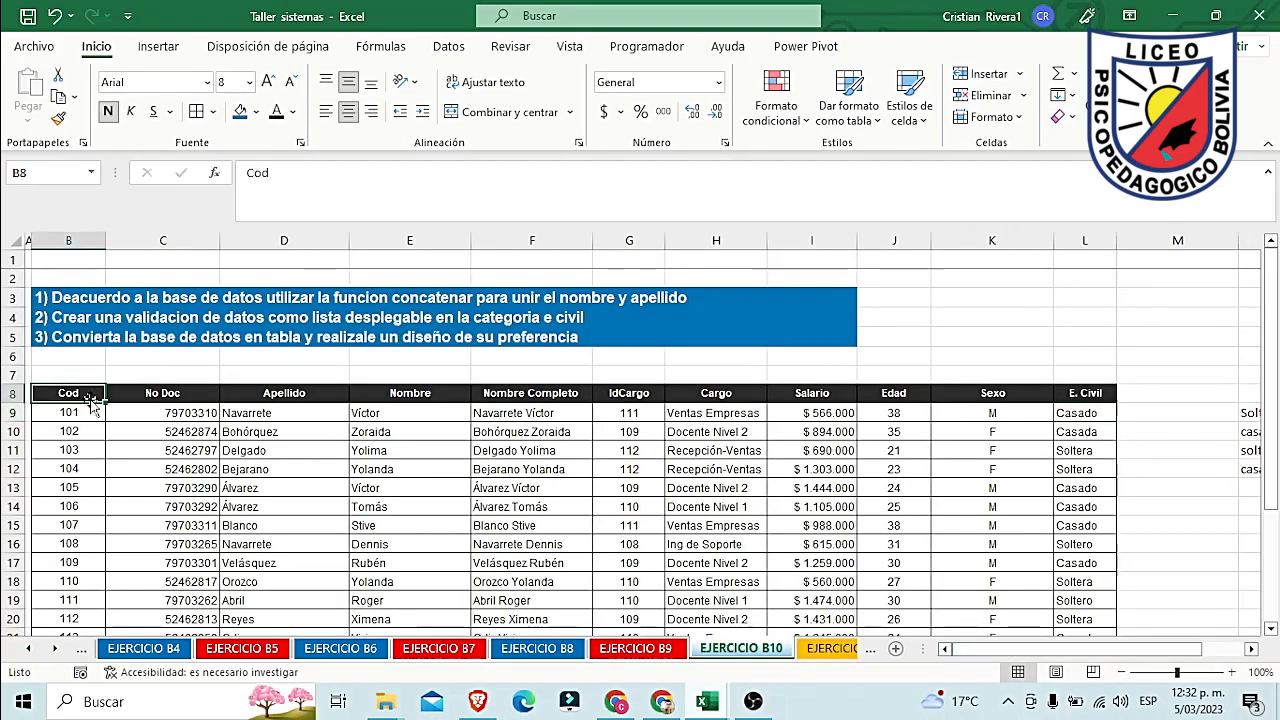
{"action": "key", "text": "ctrl+t"}
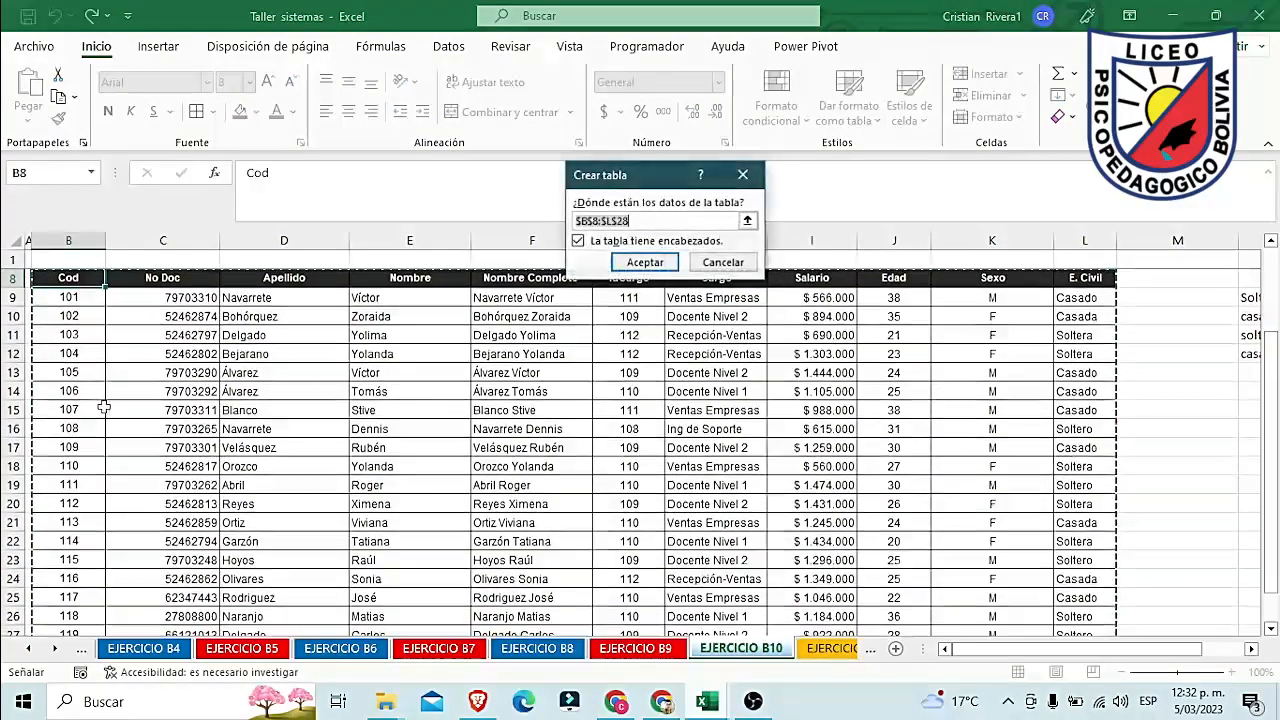
{"action": "left_click", "coordinate": [648, 264]}
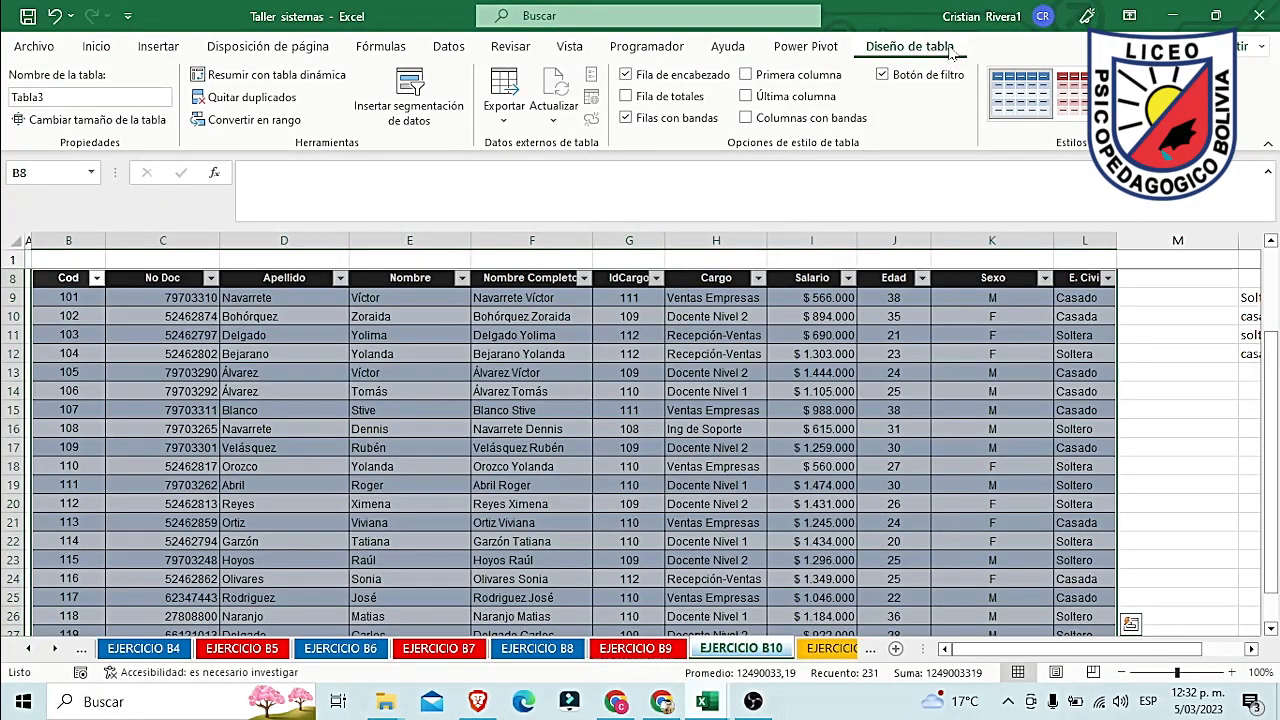
Step: Try a dark blue style on the employee table and replace it with a dark green banded style
{"action": "left_click", "coordinate": [1197, 118]}
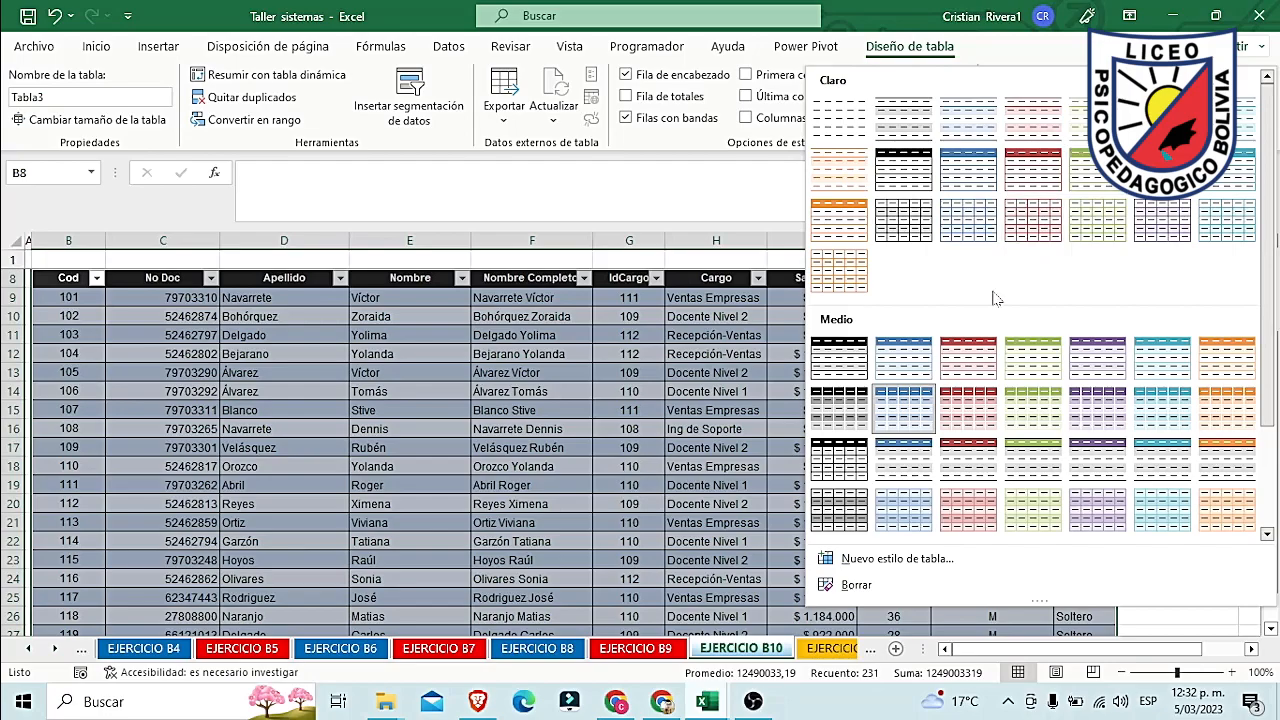
{"action": "scroll", "coordinate": [970, 370], "scroll_direction": "down", "scroll_amount": 3}
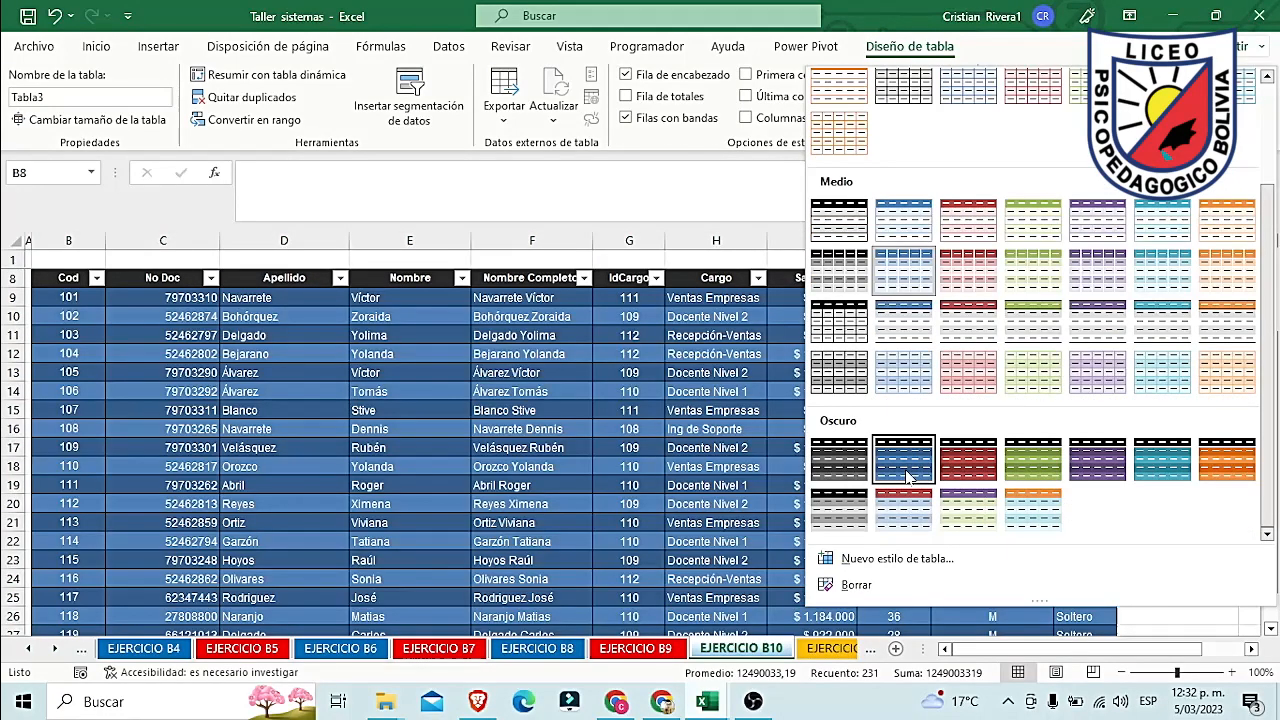
{"action": "left_click", "coordinate": [907, 477]}
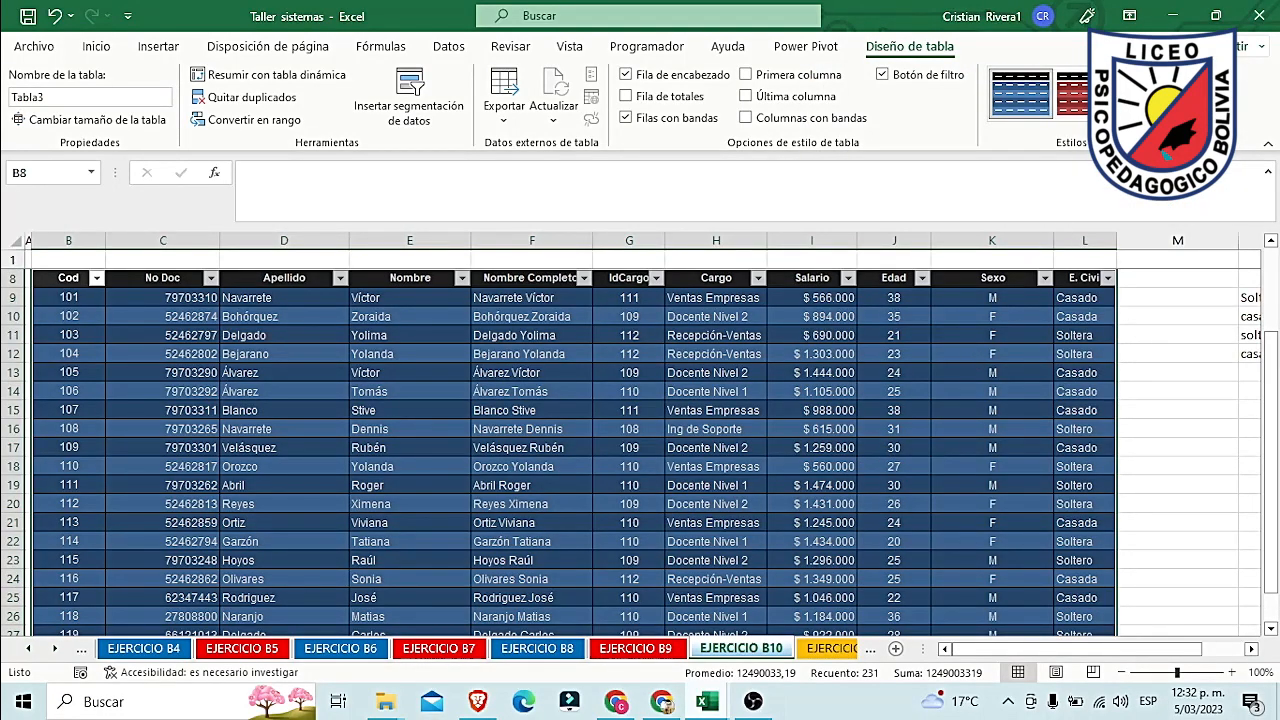
{"action": "left_click", "coordinate": [1197, 118]}
{"action": "left_click", "coordinate": [1033, 518]}
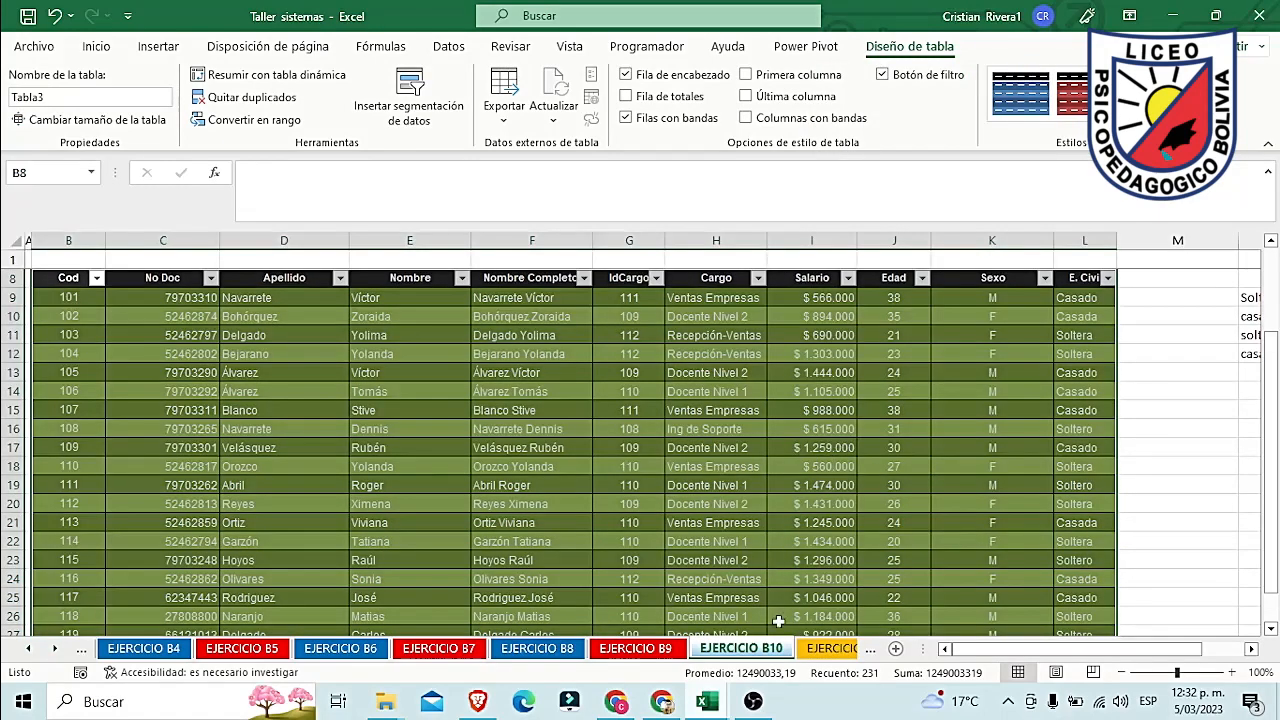
Step: Read the EJERCICIO B11 instructions, add a new worksheet and move it in front of EJERCICIO B1
{"action": "left_click", "coordinate": [830, 648]}
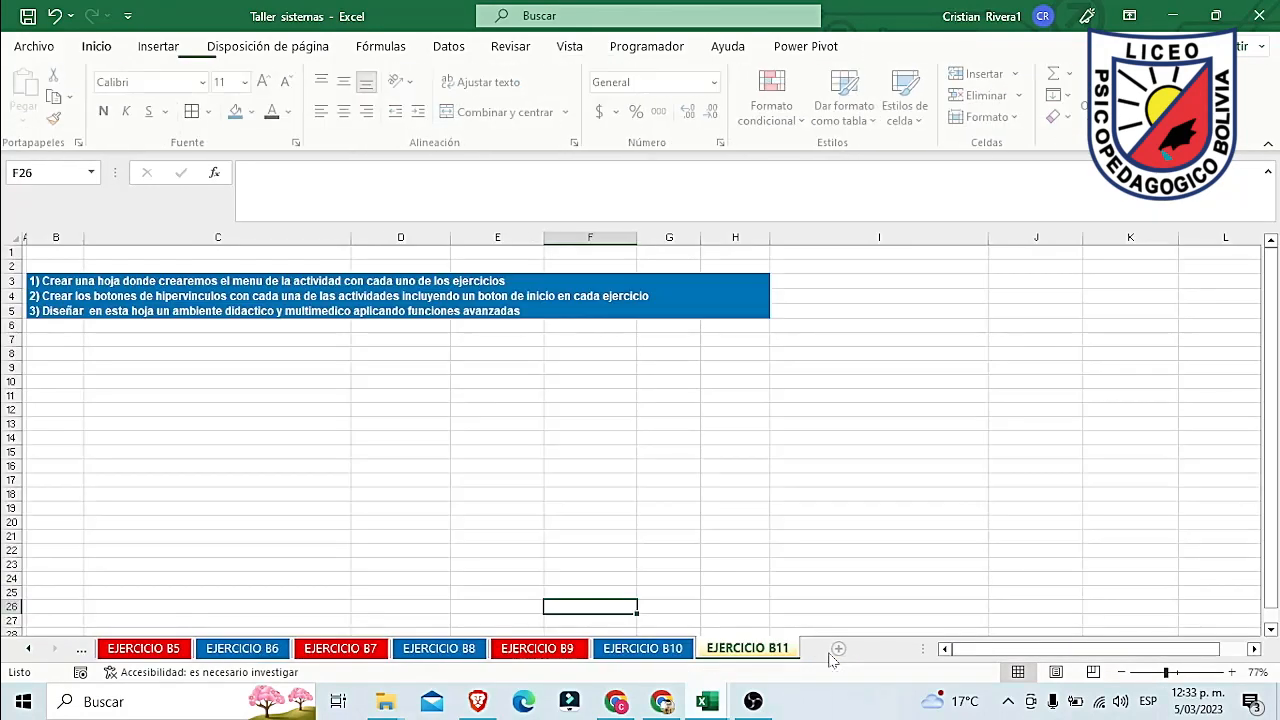
{"action": "left_click", "coordinate": [920, 367]}
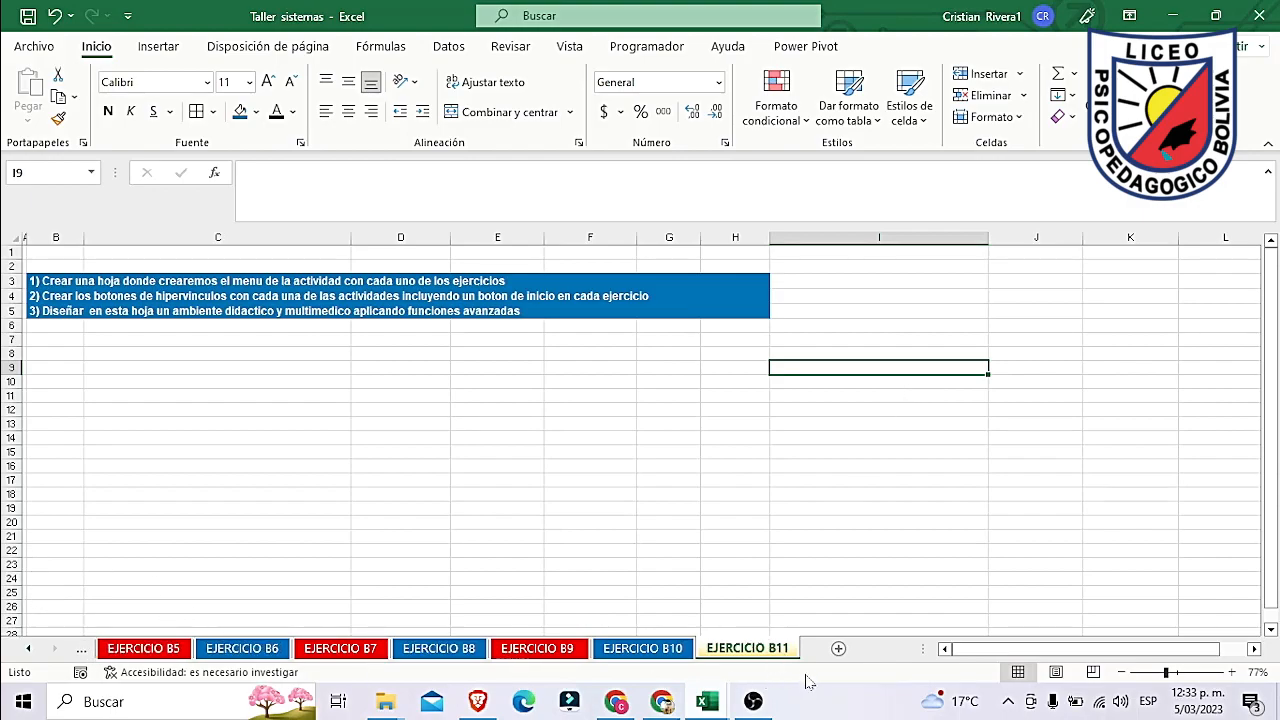
{"action": "left_click", "coordinate": [838, 648]}
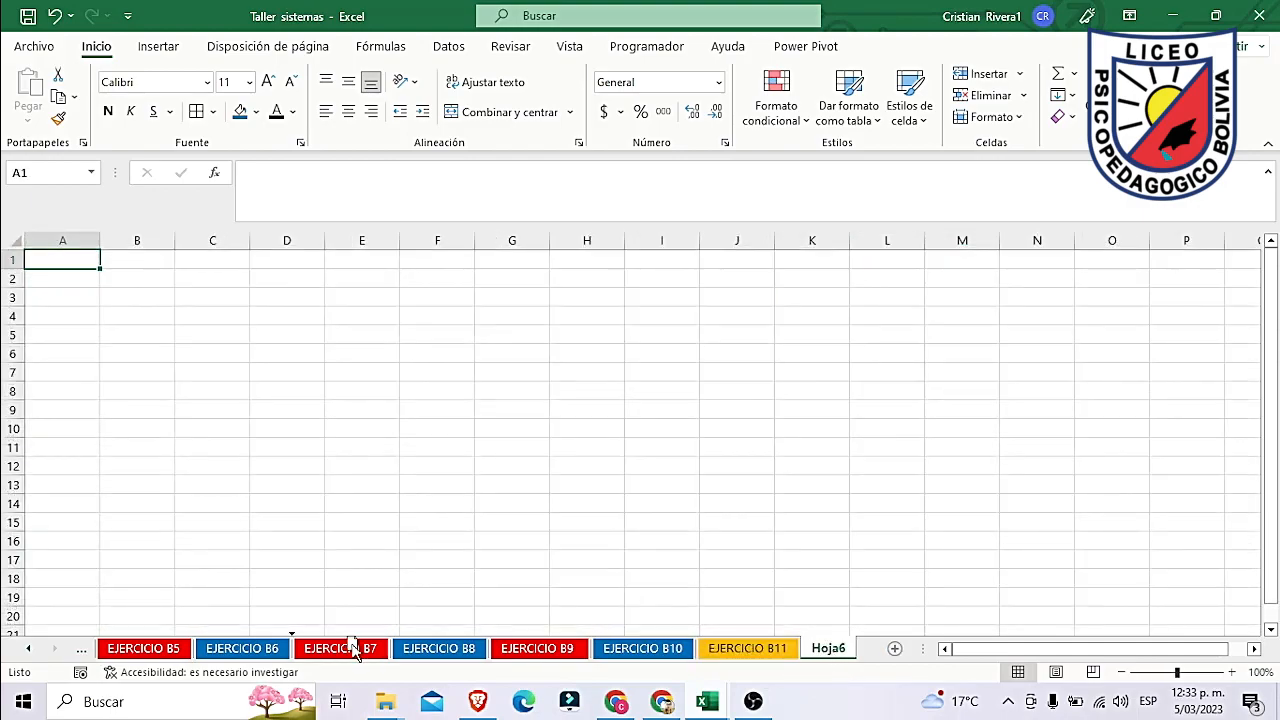
{"action": "left_click", "coordinate": [28, 650]}
{"action": "left_click_drag", "start_coordinate": [4, 664], "coordinate": [123, 678]}
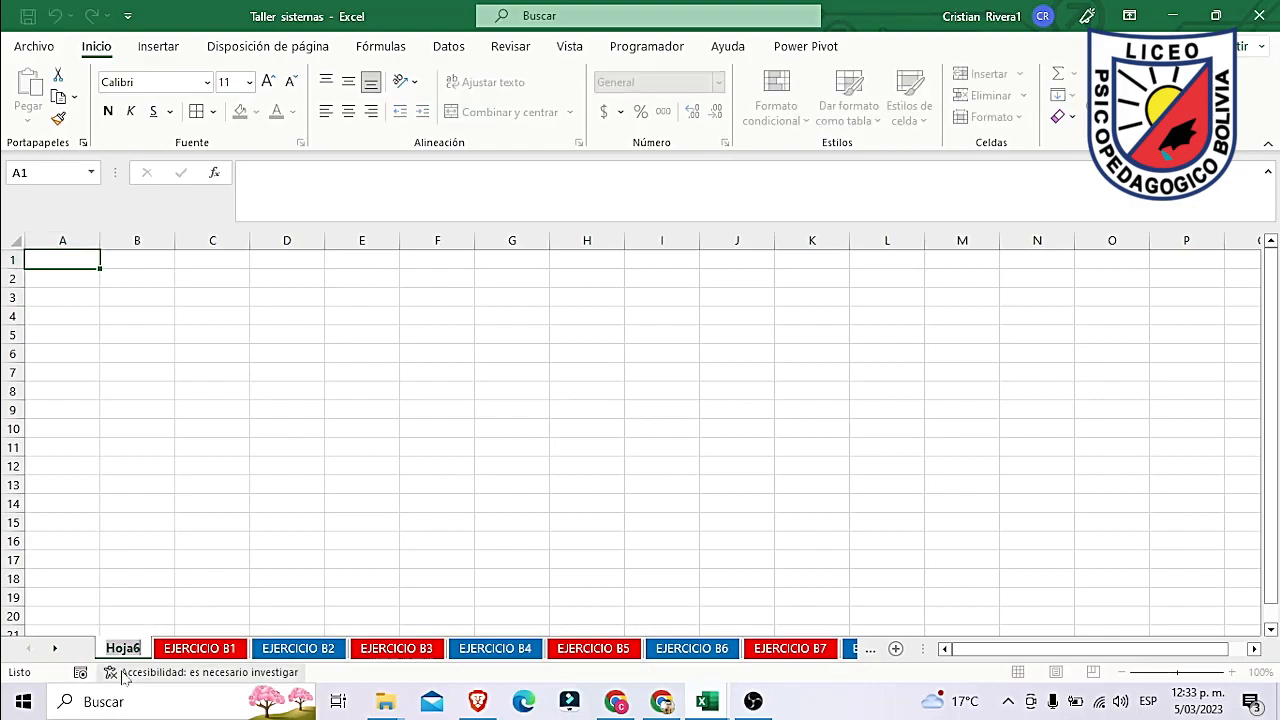
Step: Rename the new worksheet as MENU
{"action": "key", "text": "BackSpace"}
{"action": "type", "text": "MENU"}
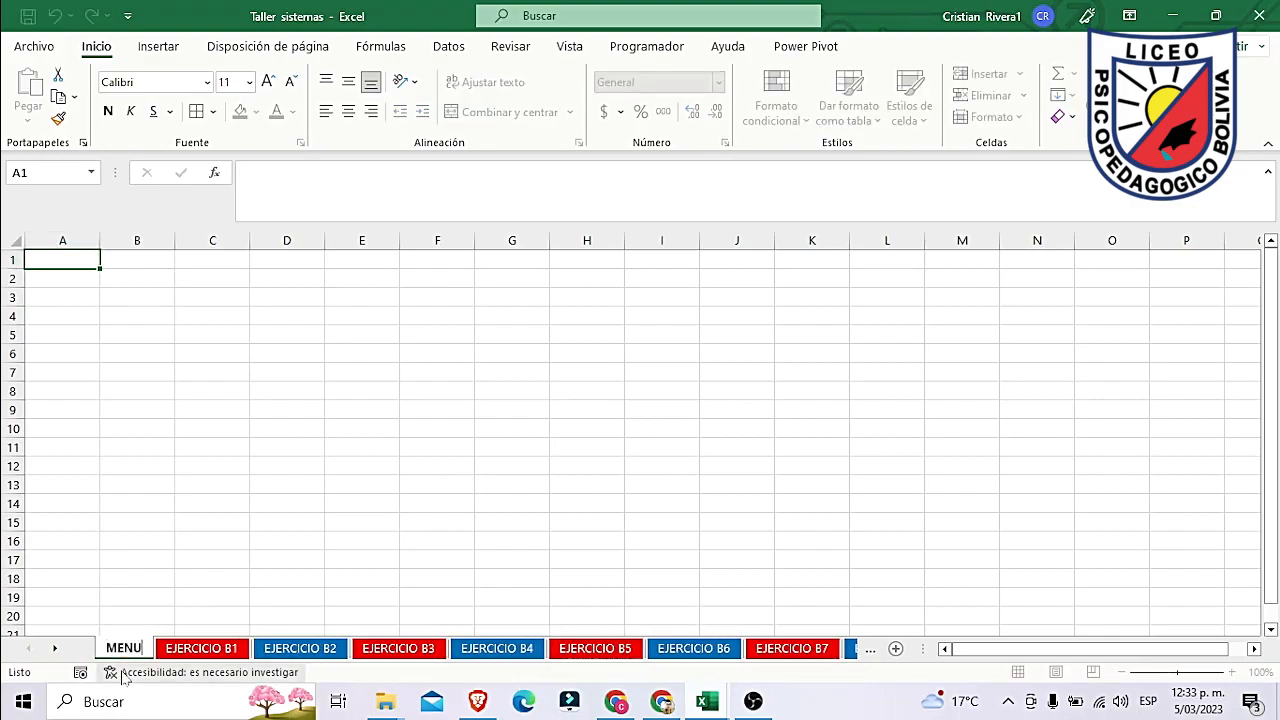
{"action": "left_click", "coordinate": [422, 366]}
Step: Hide the gridlines on the MENU sheet, and try hiding the row and column headings before restoring them
{"action": "left_click", "coordinate": [568, 46]}
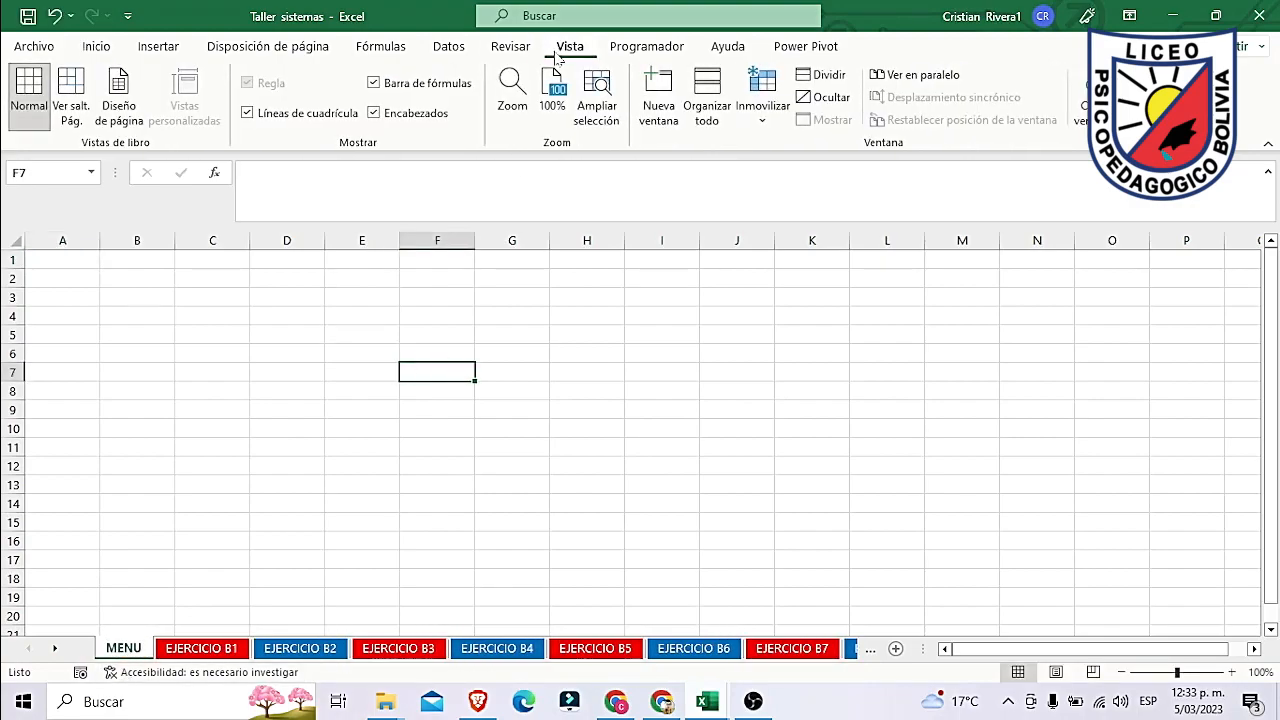
{"action": "left_click", "coordinate": [305, 116]}
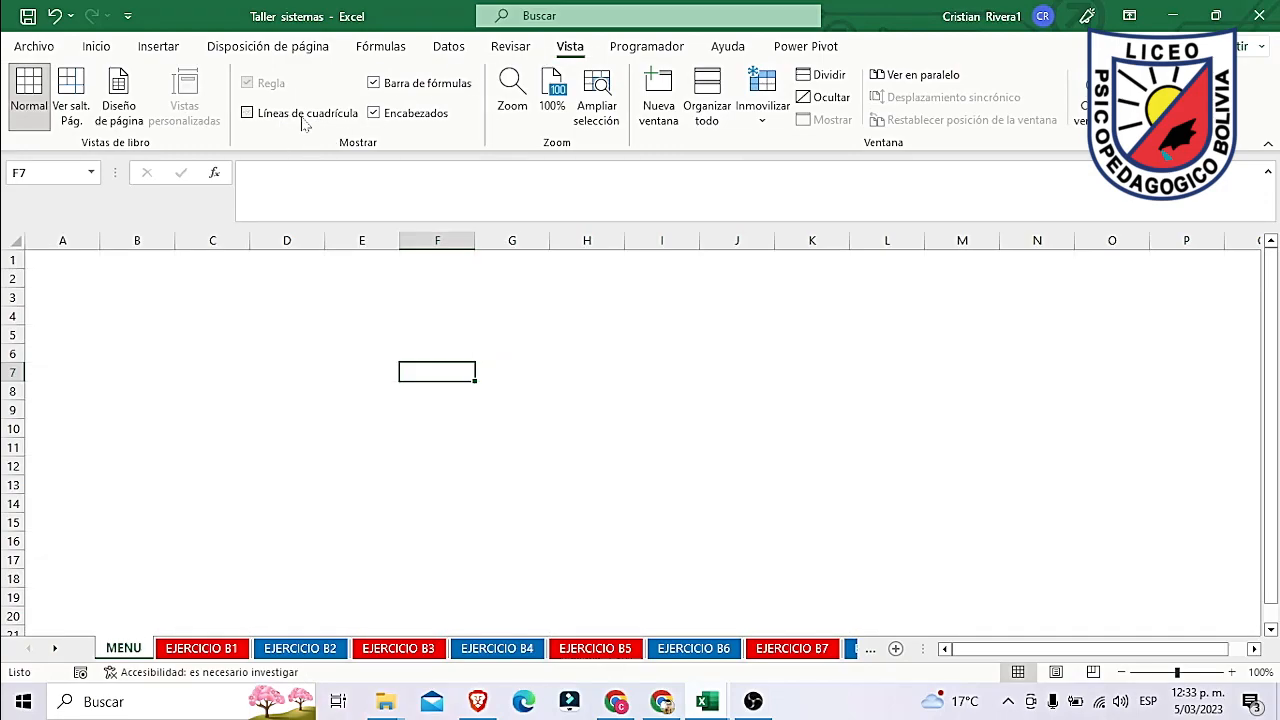
{"action": "left_click", "coordinate": [400, 117]}
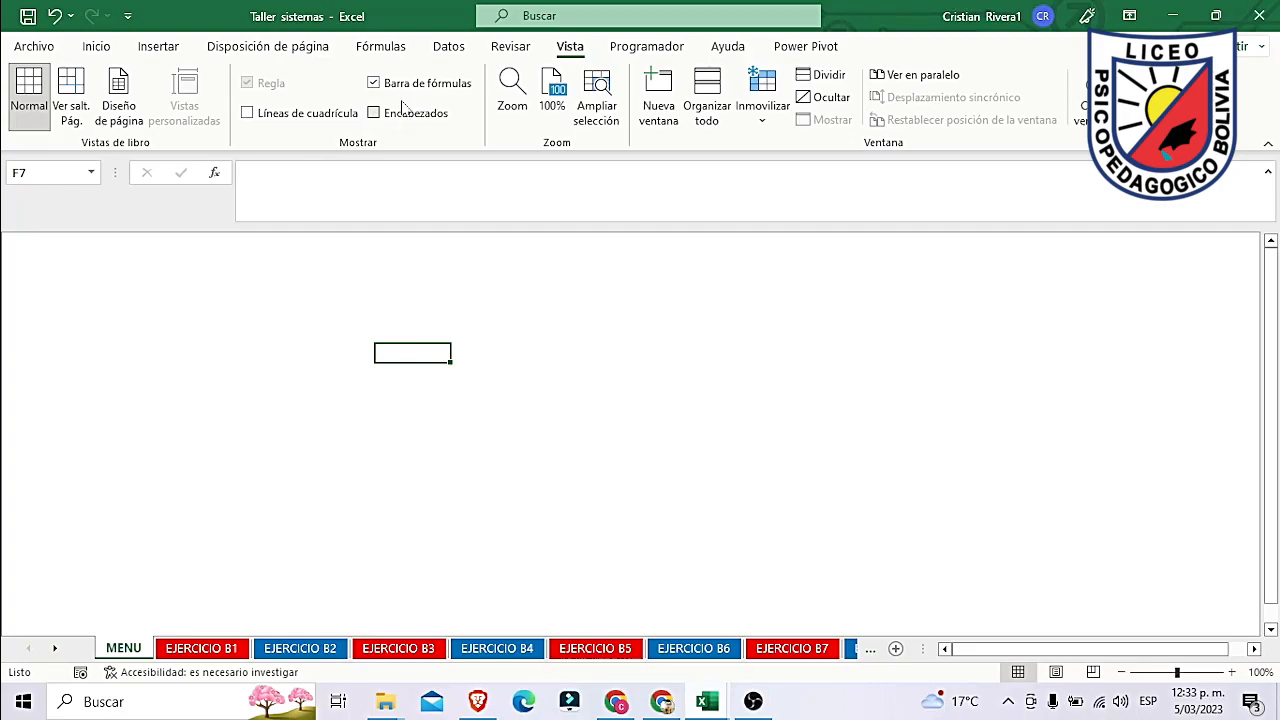
{"action": "left_click", "coordinate": [390, 117]}
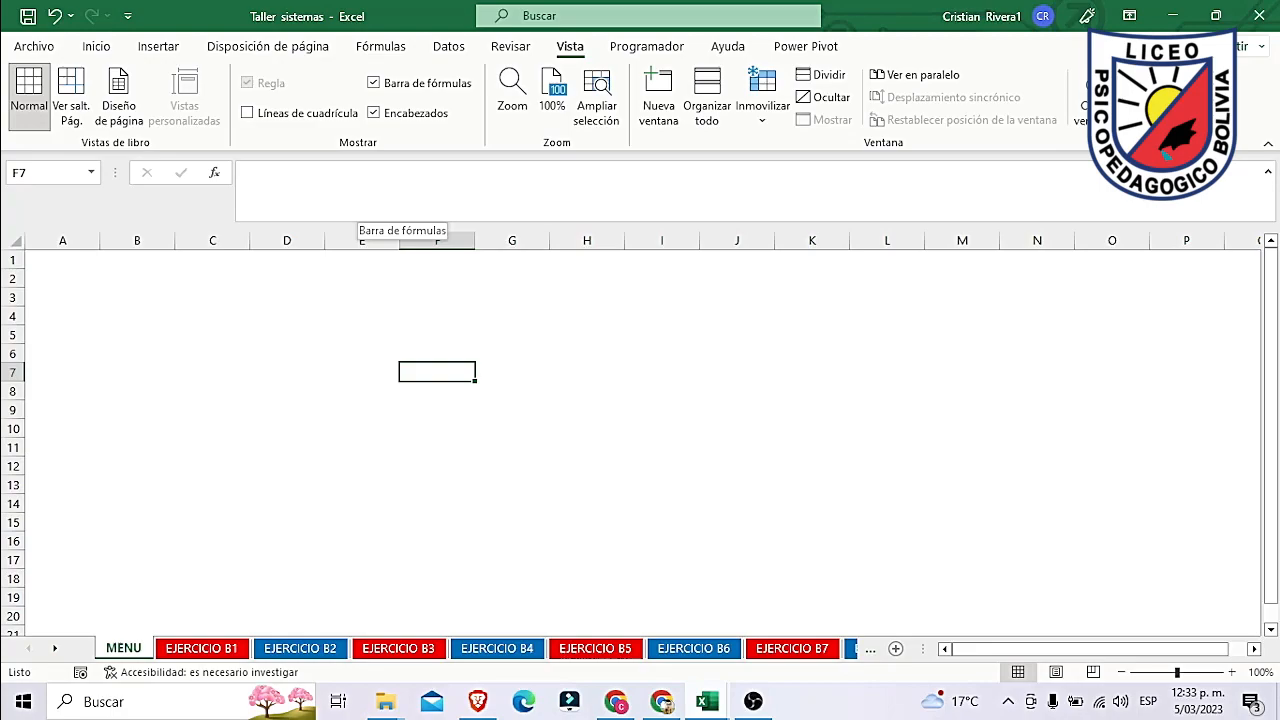
{"action": "left_click", "coordinate": [273, 333]}
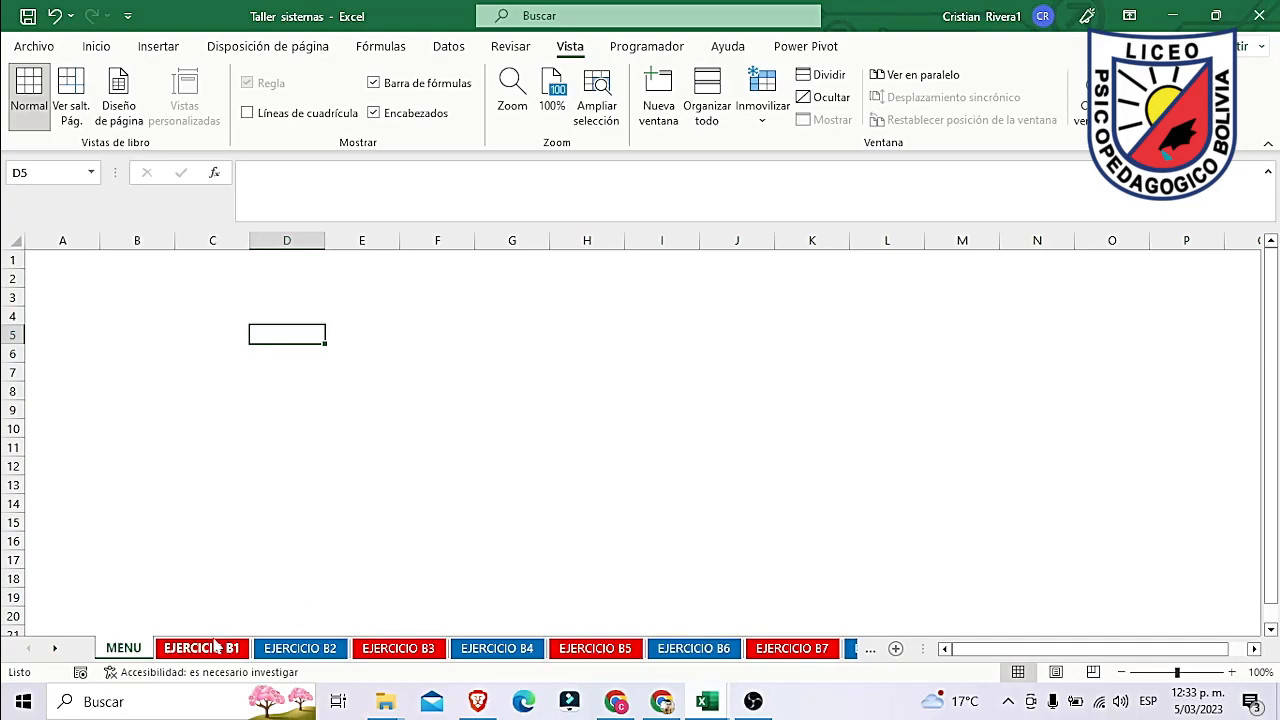
Step: Switch to Chrome and search Google Images for "Botones png"
{"action": "left_click", "coordinate": [613, 707]}
{"action": "left_click", "coordinate": [290, 16]}
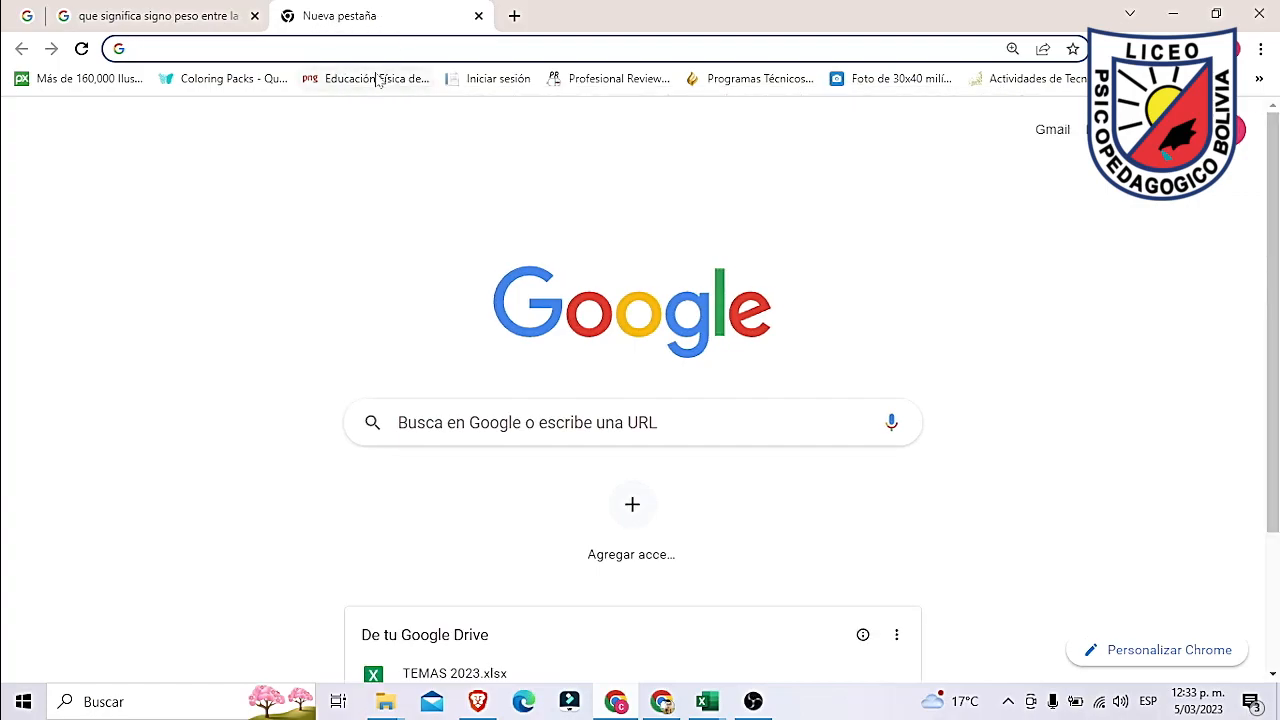
{"action": "type", "text": "Bon"}
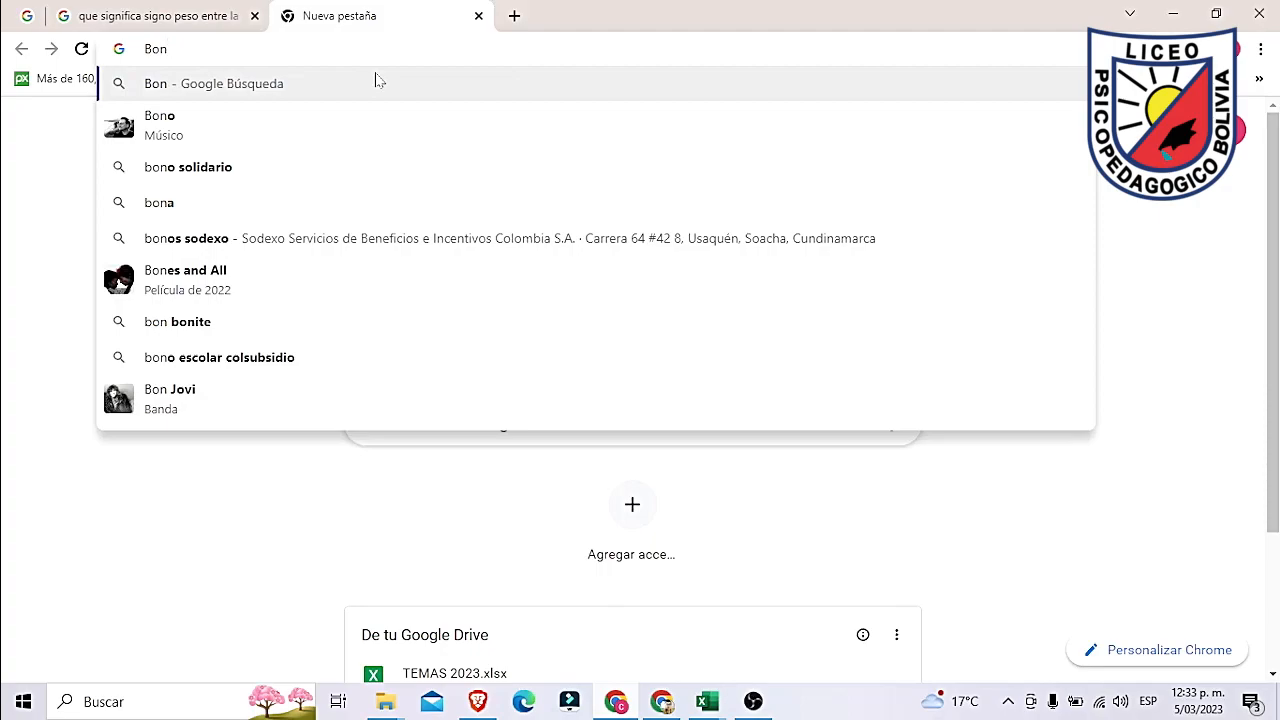
{"action": "key", "text": "BackSpace"}
{"action": "type", "text": "tones png"}
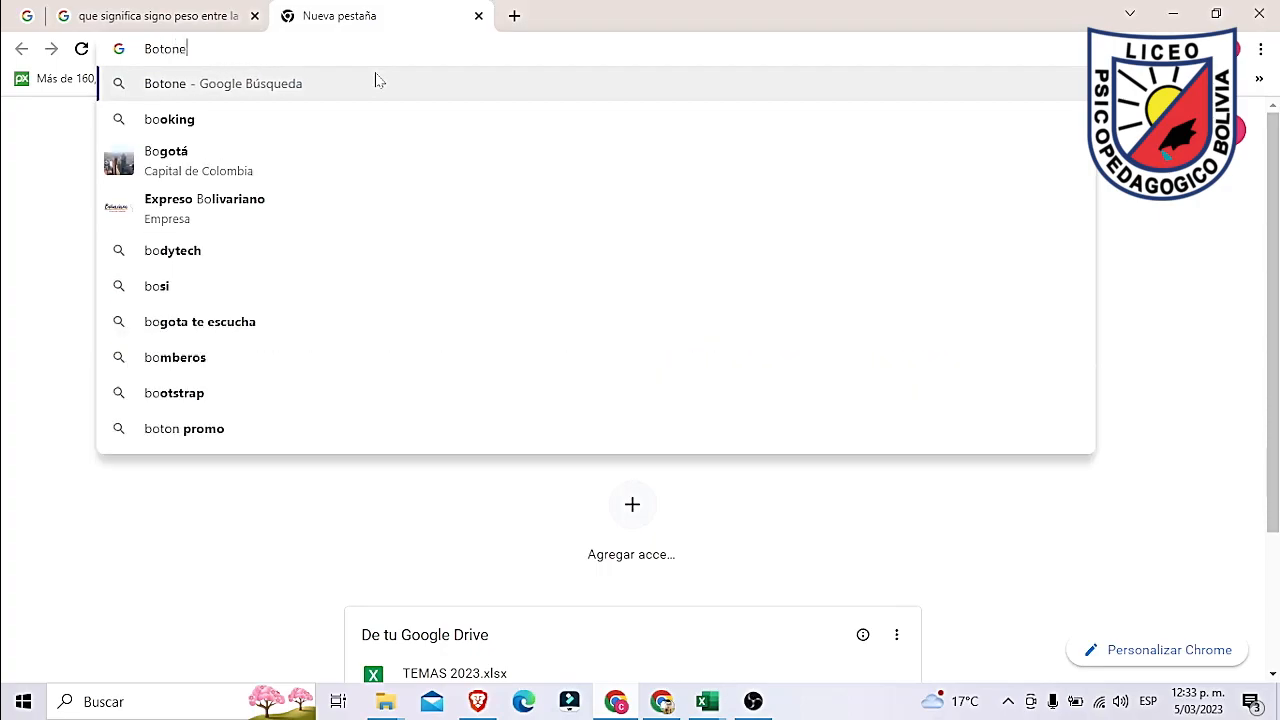
{"action": "key", "text": "Return"}
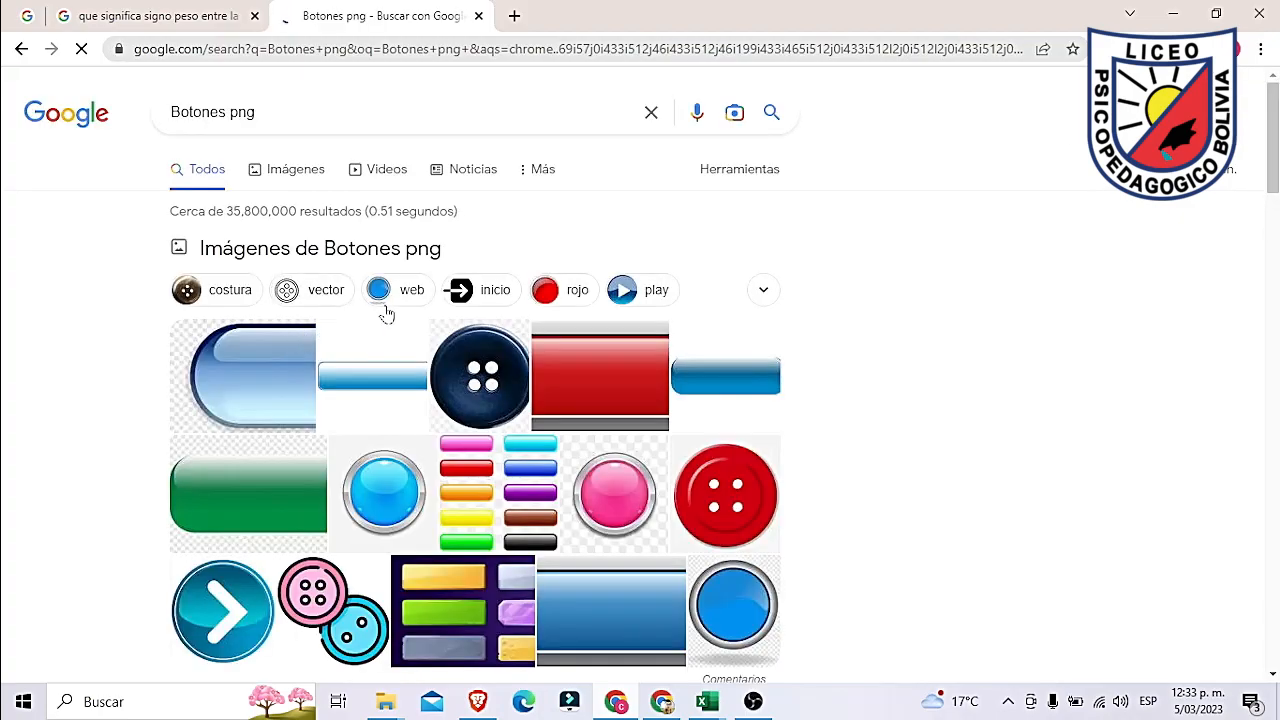
{"action": "left_click", "coordinate": [268, 186]}
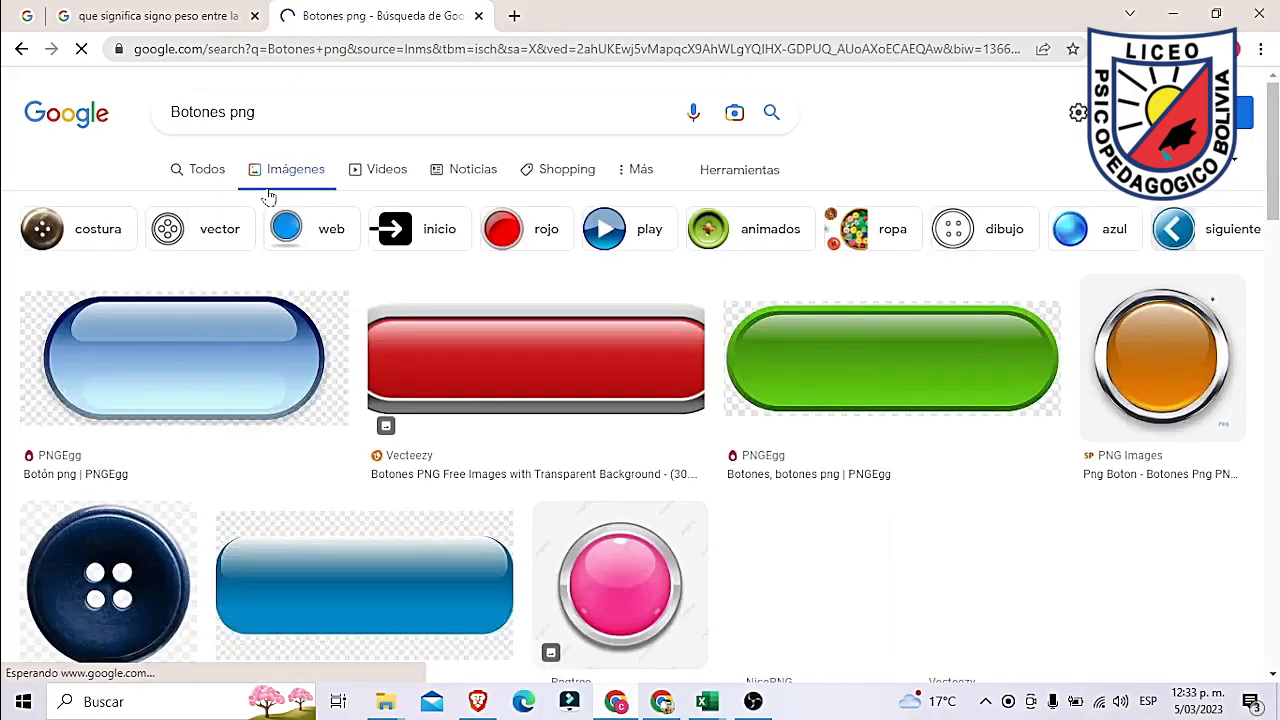
Step: Browse the button images and open the round yellow-to-pink house button from Vexels
{"action": "scroll", "coordinate": [484, 437], "scroll_direction": "down", "scroll_amount": 2}
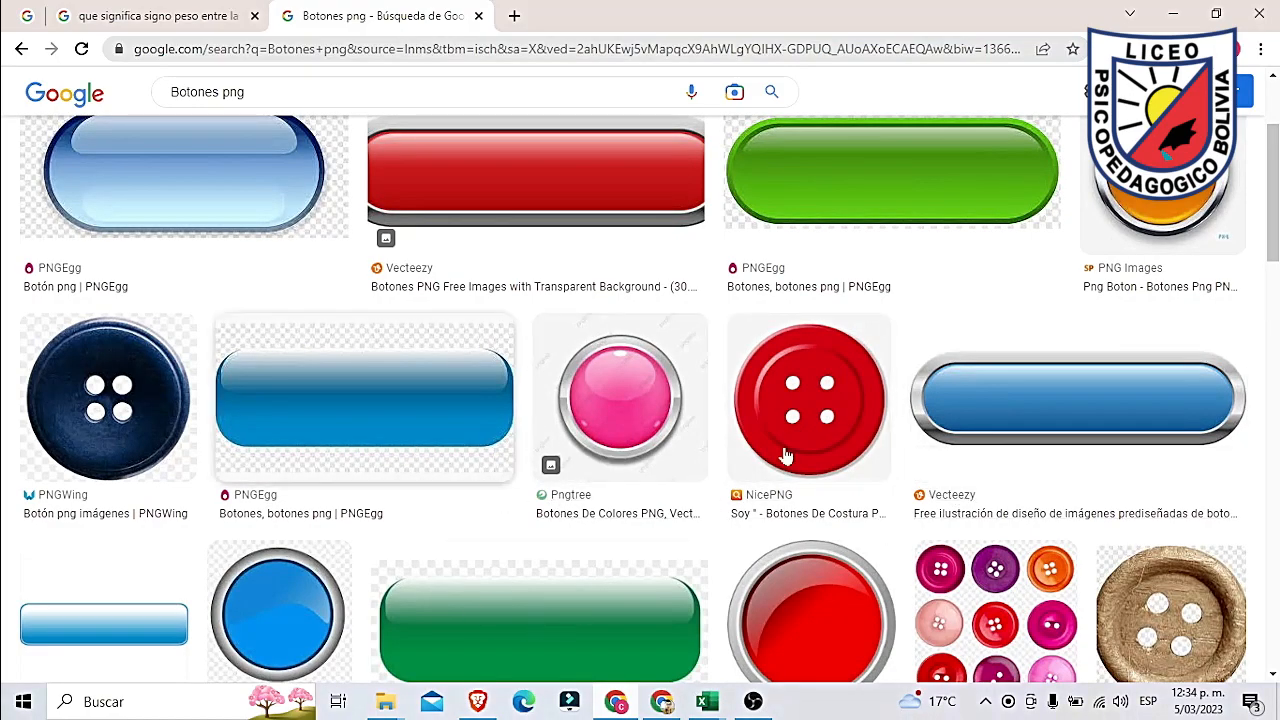
{"action": "scroll", "coordinate": [749, 477], "scroll_direction": "down", "scroll_amount": 3}
{"action": "scroll", "coordinate": [735, 457], "scroll_direction": "down", "scroll_amount": 5}
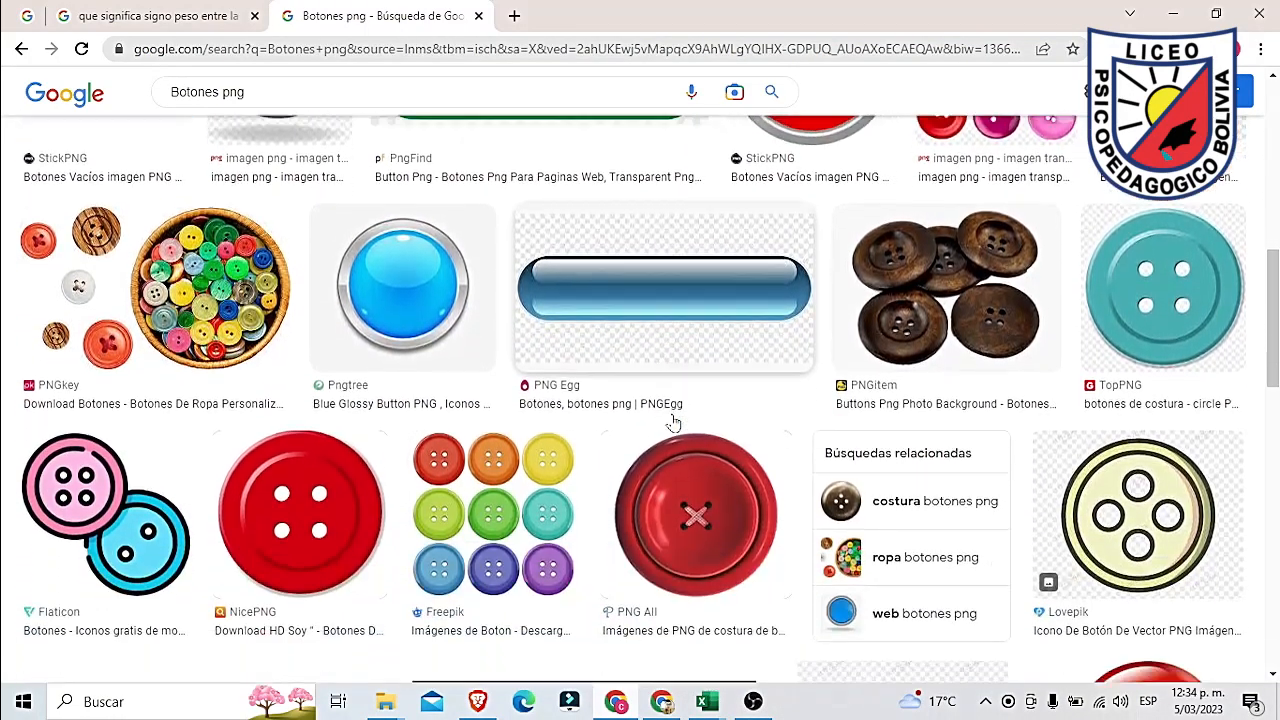
{"action": "scroll", "coordinate": [648, 428], "scroll_direction": "down", "scroll_amount": 6}
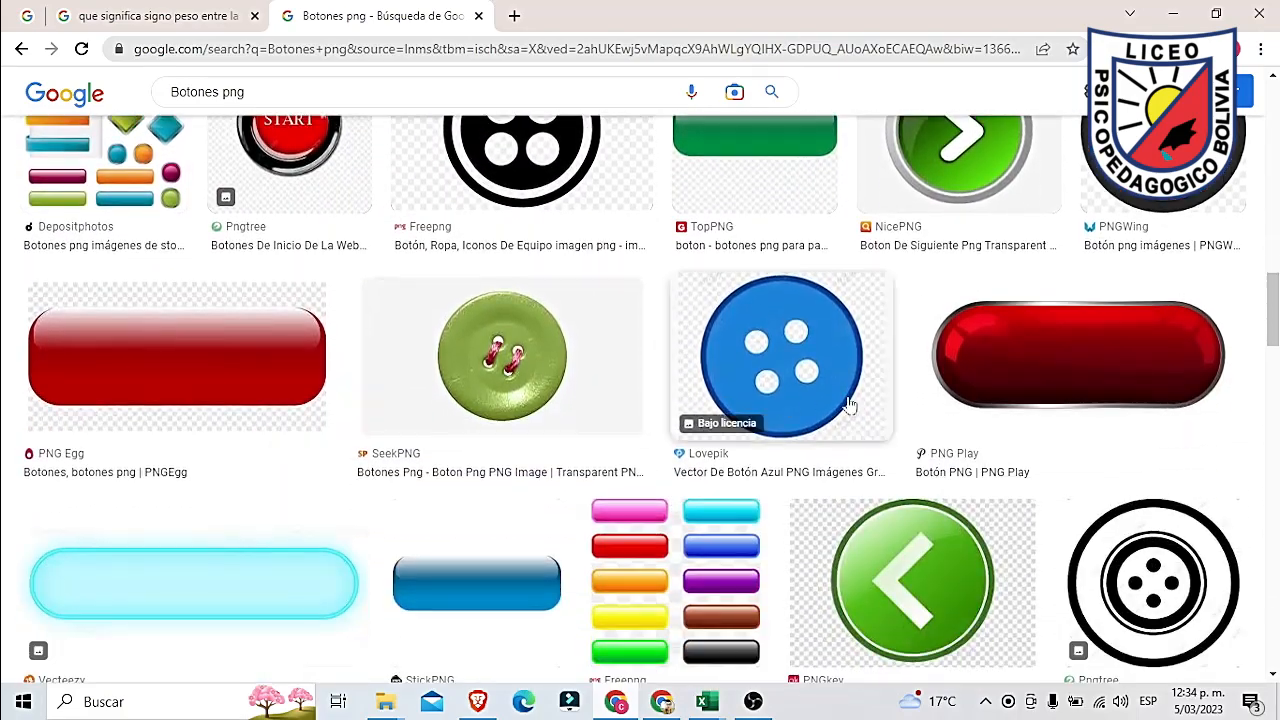
{"action": "scroll", "coordinate": [210, 385], "scroll_direction": "down", "scroll_amount": 1}
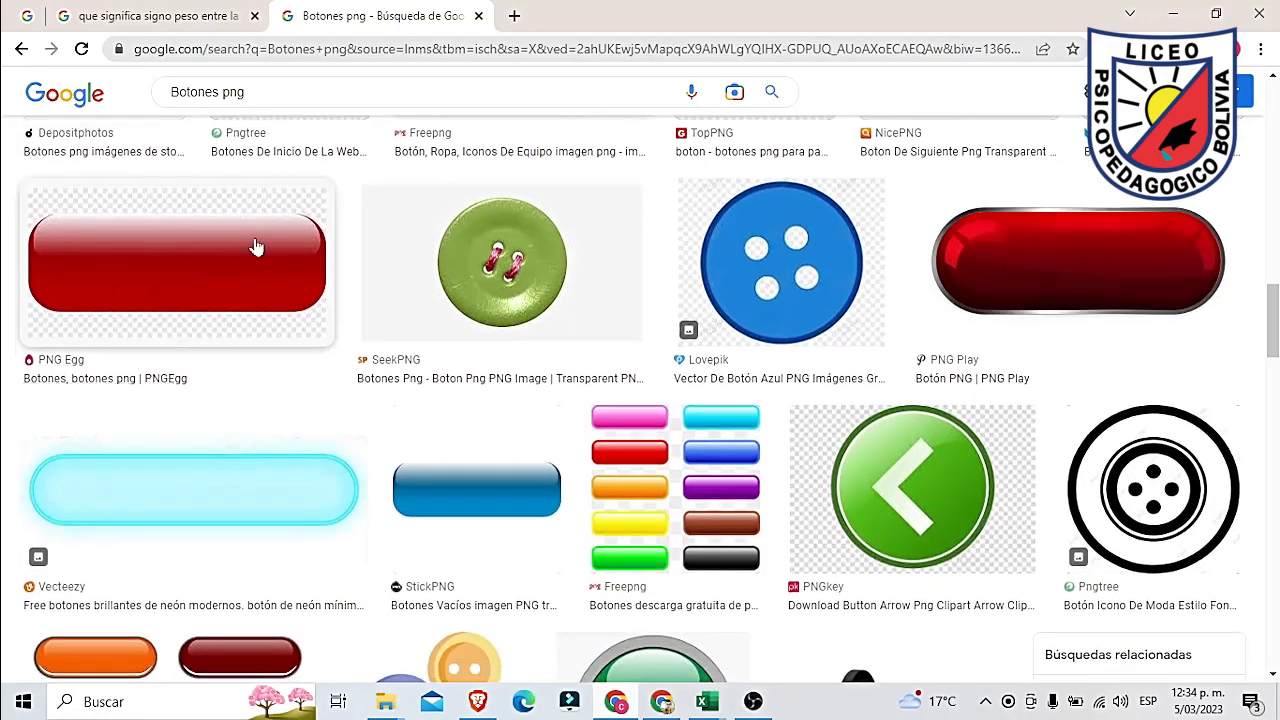
{"action": "scroll", "coordinate": [423, 503], "scroll_direction": "down", "scroll_amount": 4}
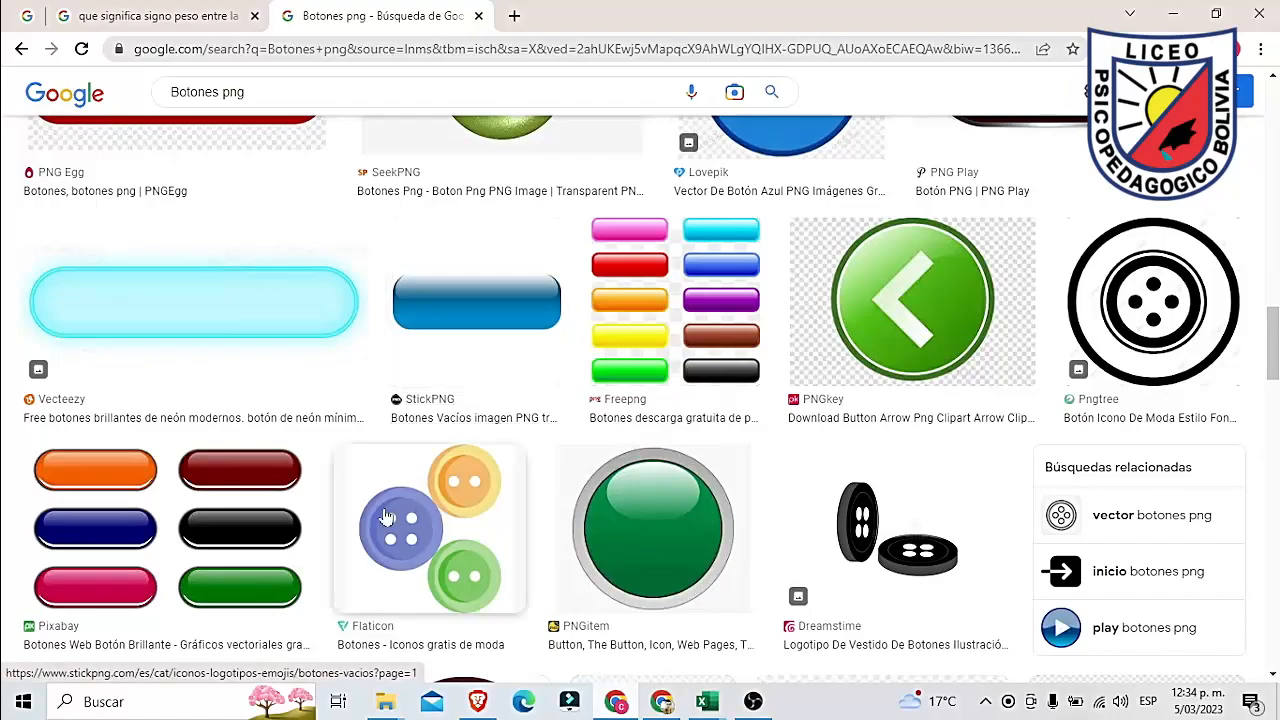
{"action": "scroll", "coordinate": [491, 440], "scroll_direction": "down", "scroll_amount": 6}
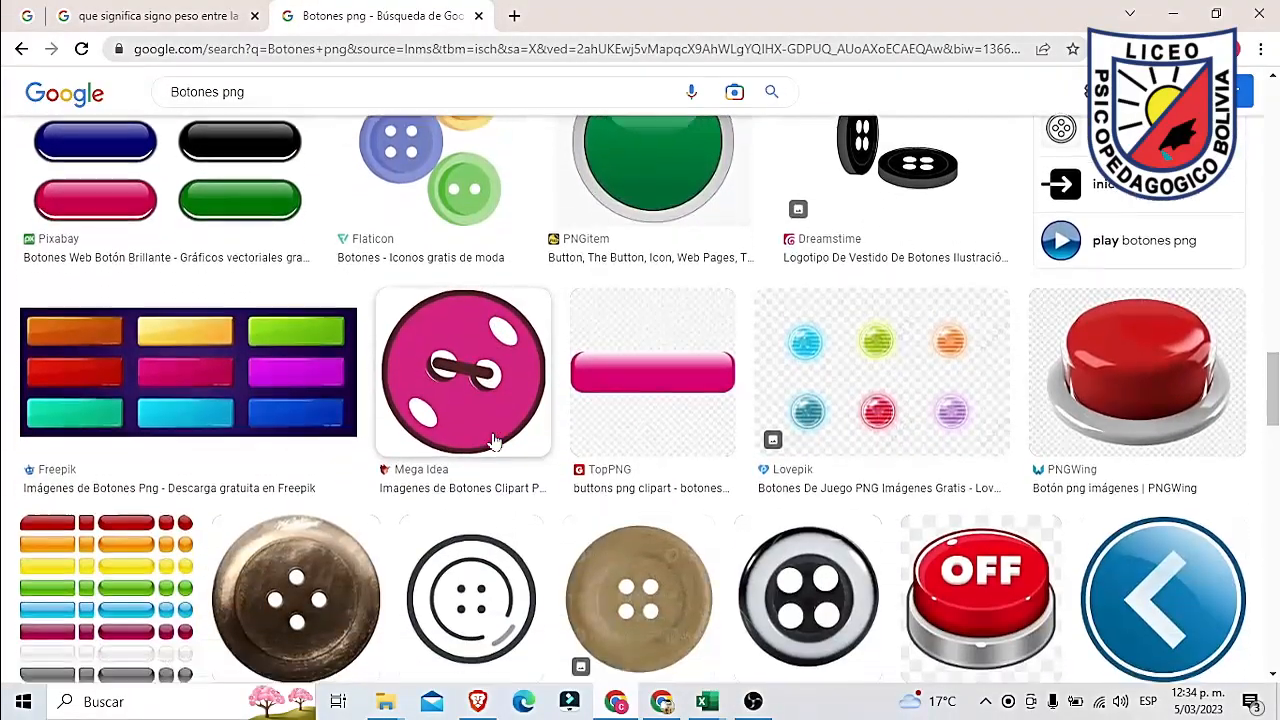
{"action": "scroll", "coordinate": [1175, 510], "scroll_direction": "down", "scroll_amount": 5}
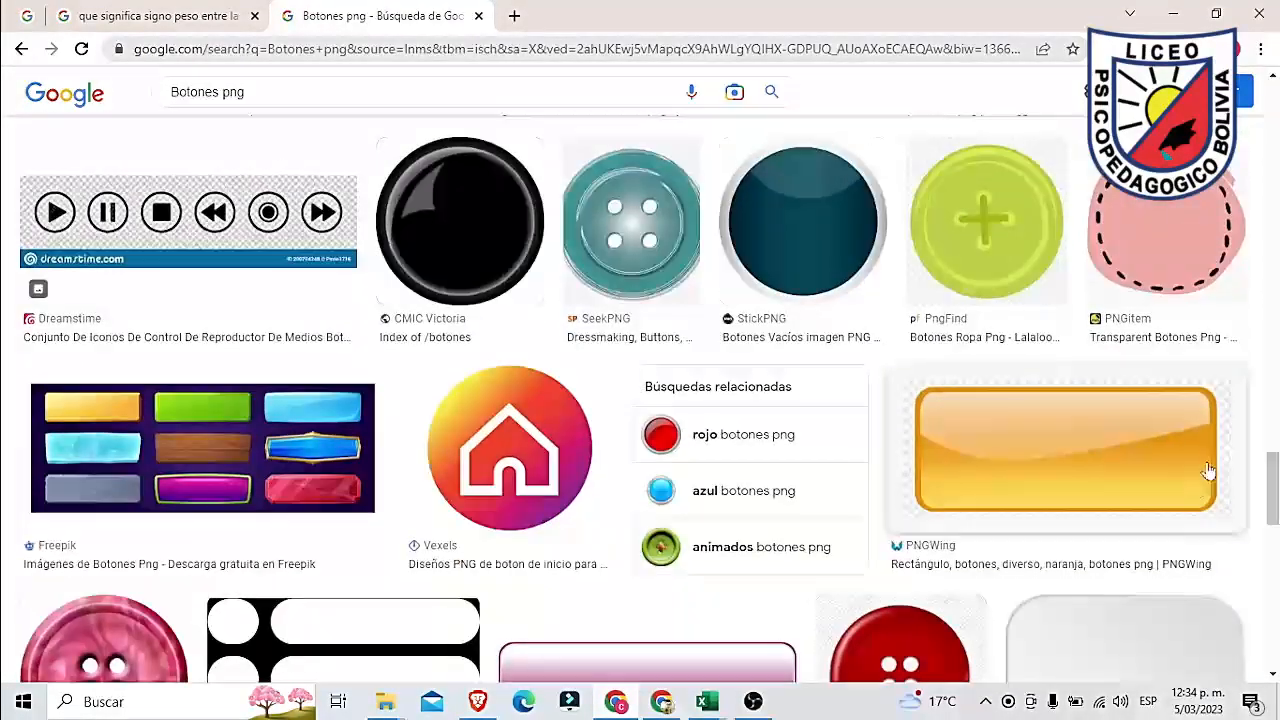
{"action": "left_click", "coordinate": [484, 442]}
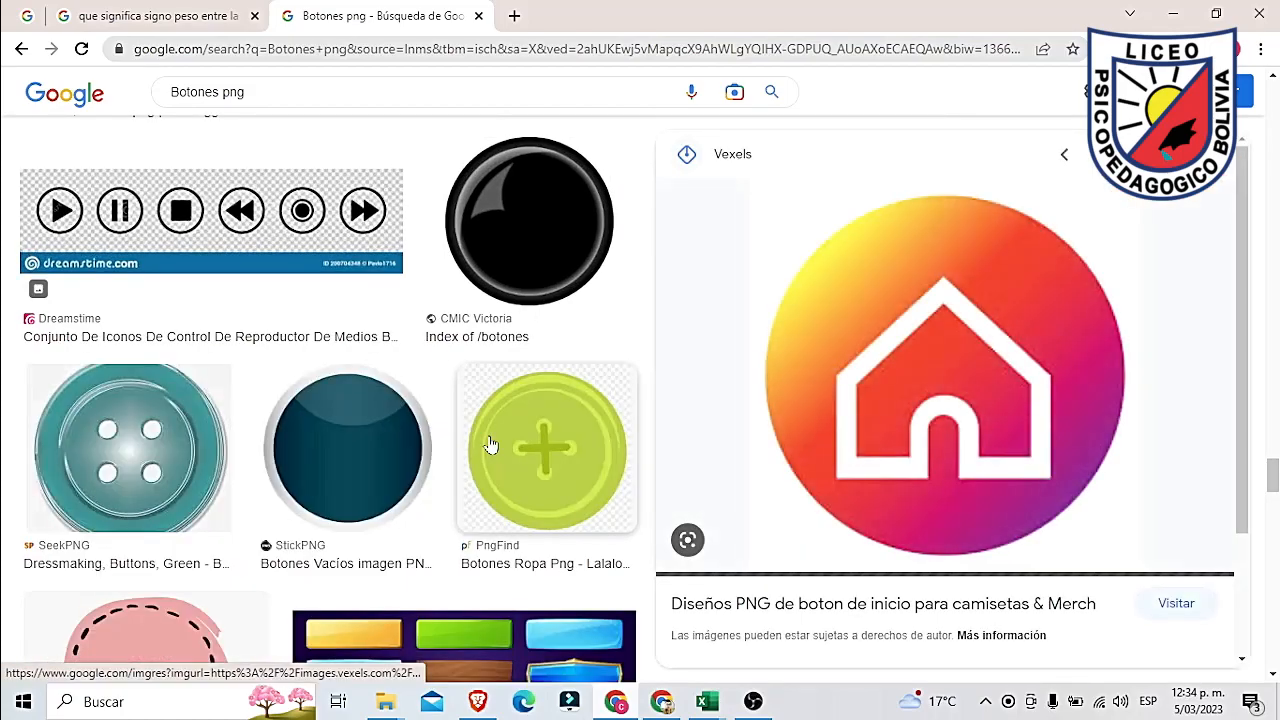
Step: Save the house button image to the Escritorio folder as menu in PNG format
{"action": "right_click", "coordinate": [937, 252]}
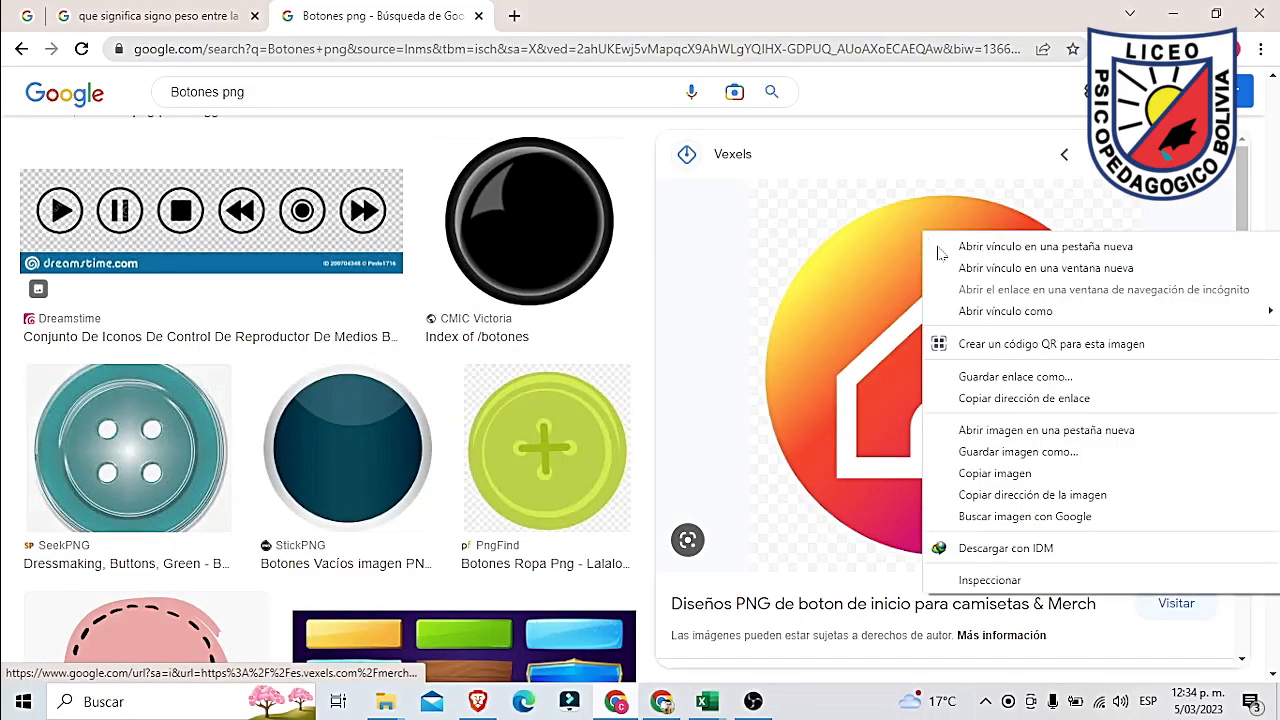
{"action": "left_click", "coordinate": [976, 473]}
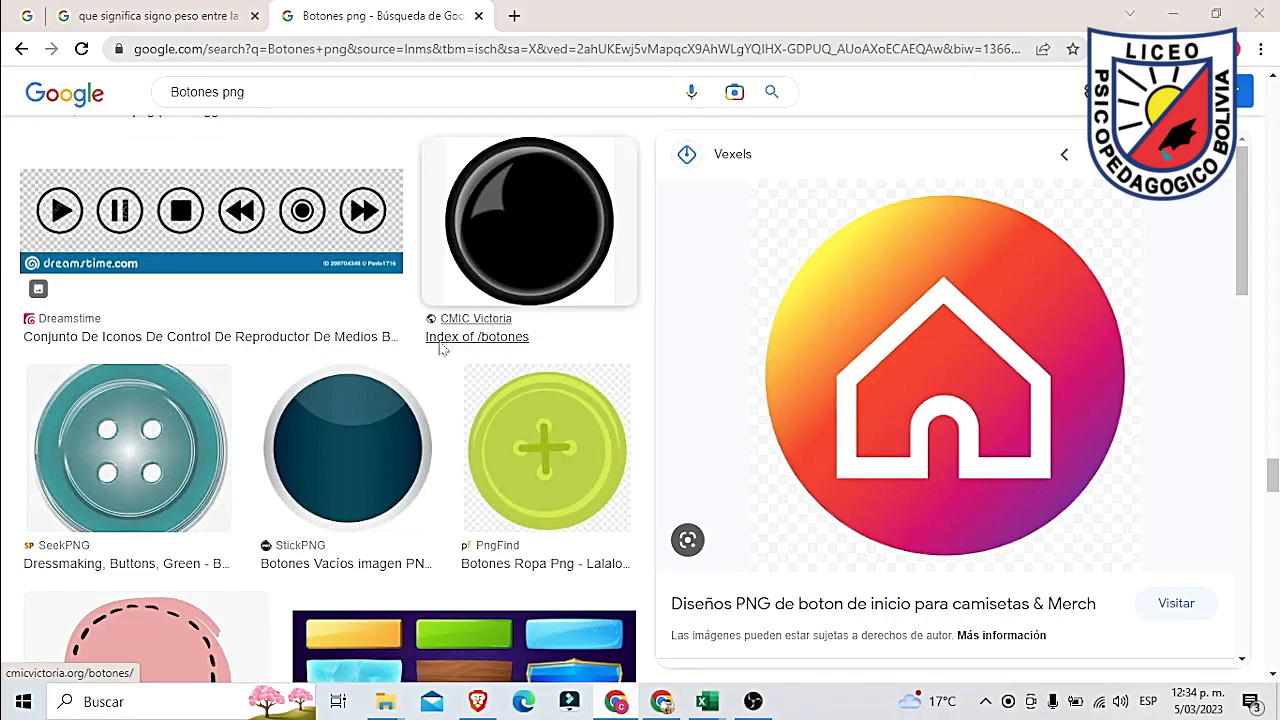
{"action": "scroll", "coordinate": [90, 220], "scroll_direction": "up", "scroll_amount": 5}
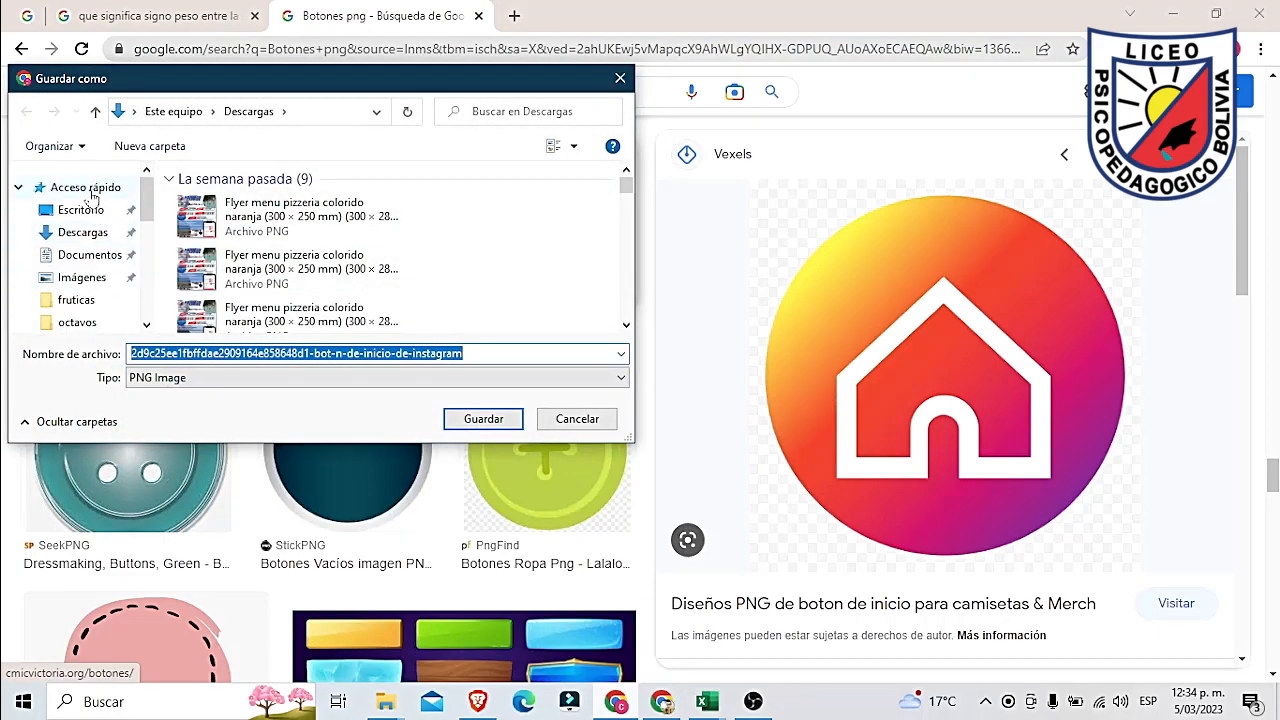
{"action": "left_click", "coordinate": [82, 210]}
{"action": "left_click", "coordinate": [296, 353]}
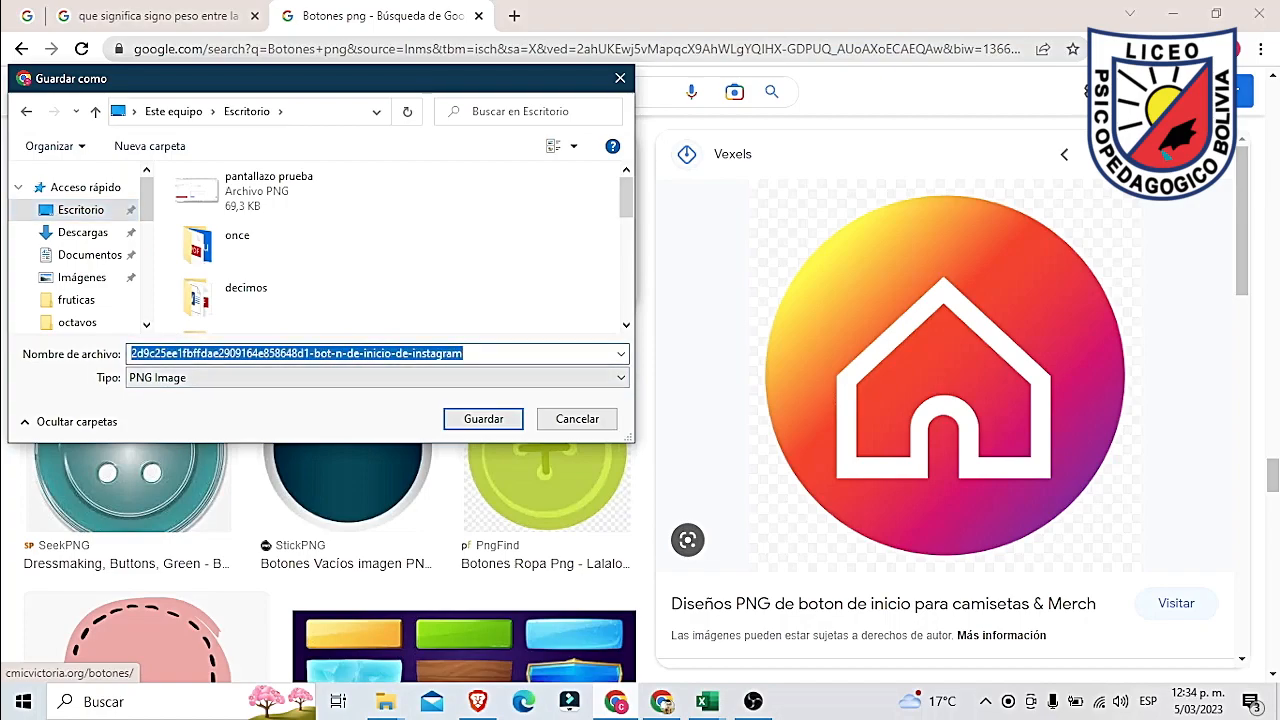
{"action": "type", "text": "menu"}
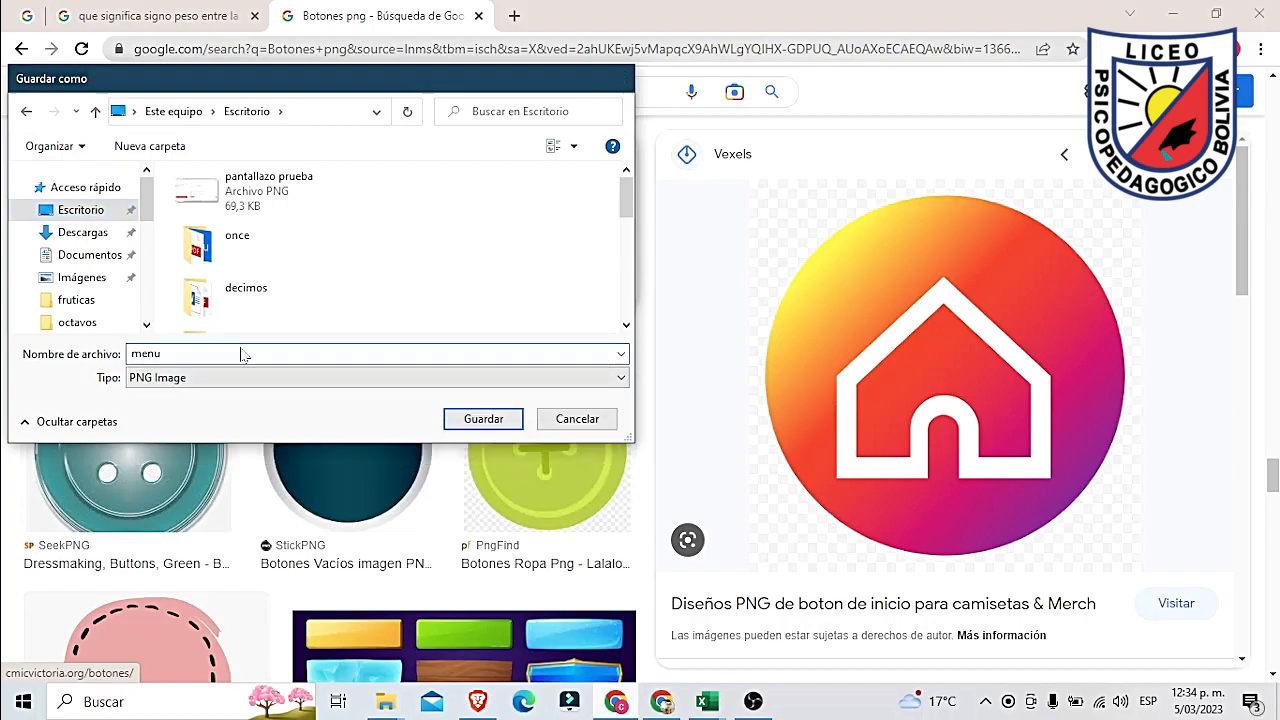
{"action": "key", "text": "Return"}
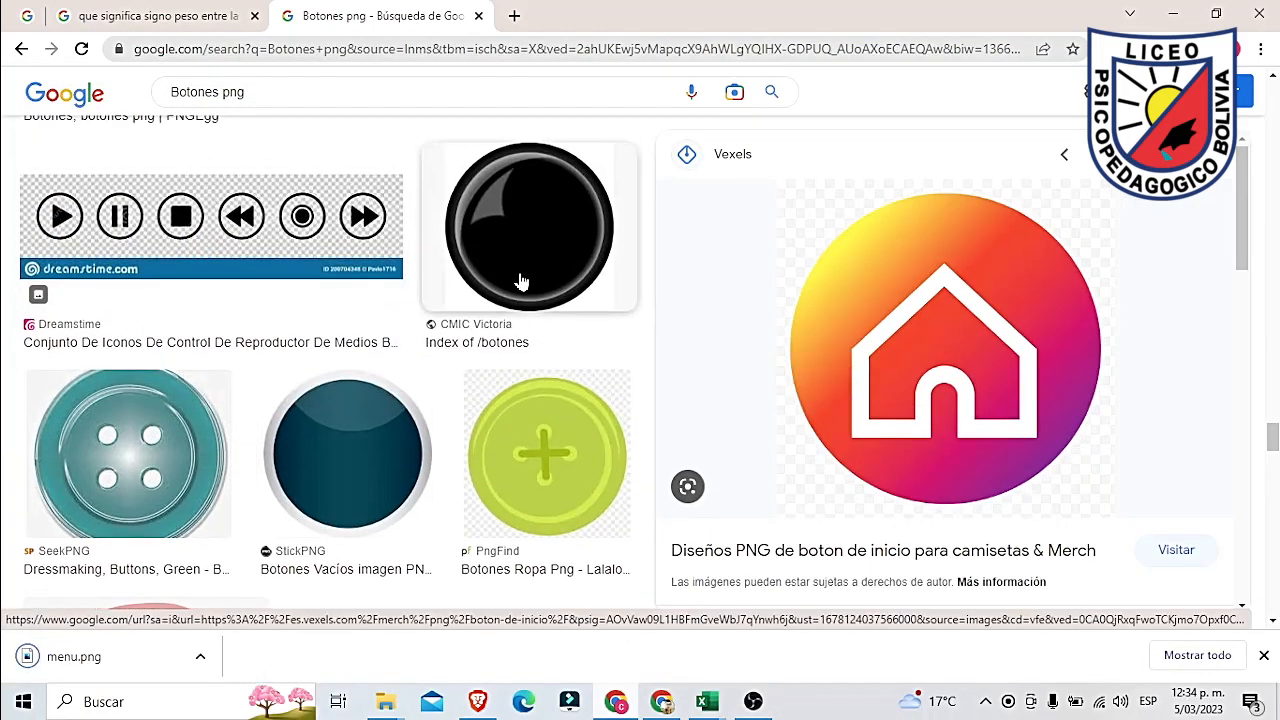
Step: Return to the first image results and open the red silver-framed button from Vecteezy
{"action": "scroll", "coordinate": [520, 280], "scroll_direction": "down", "scroll_amount": 10}
{"action": "scroll", "coordinate": [578, 360], "scroll_direction": "up", "scroll_amount": 10}
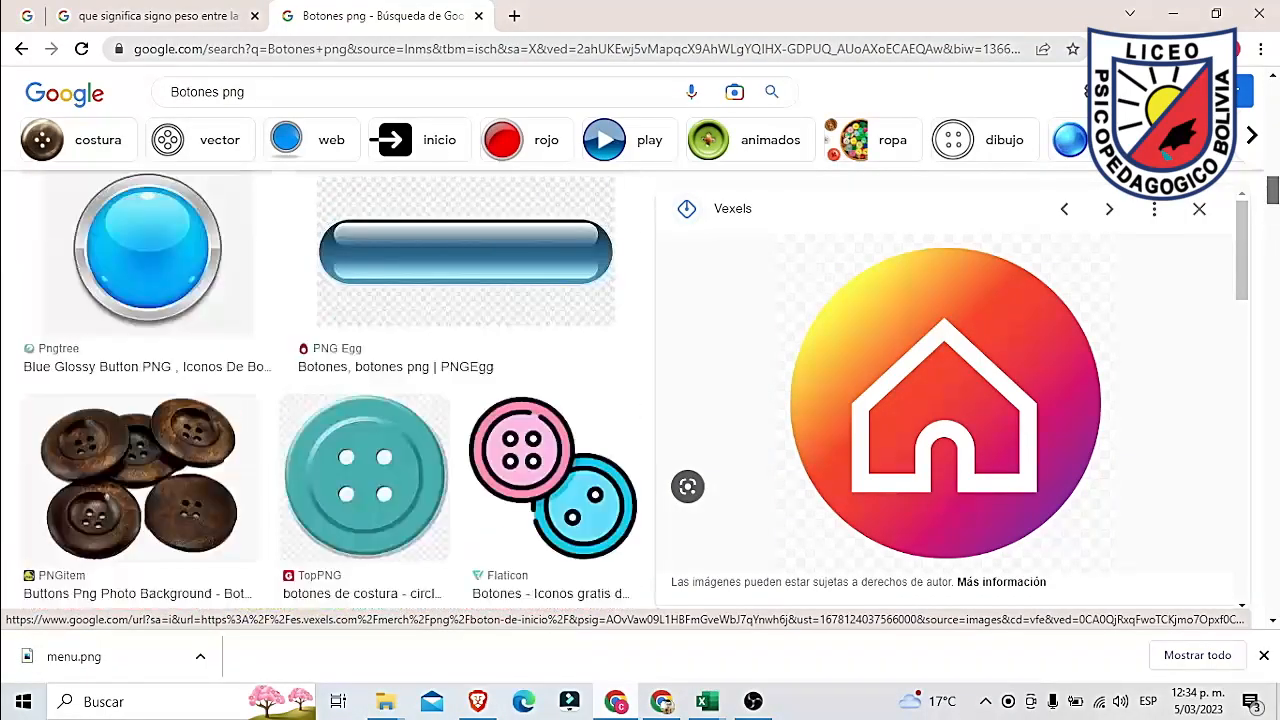
{"action": "scroll", "coordinate": [560, 330], "scroll_direction": "up", "scroll_amount": 3}
{"action": "scroll", "coordinate": [430, 430], "scroll_direction": "down", "scroll_amount": 2}
{"action": "left_click", "coordinate": [354, 448]}
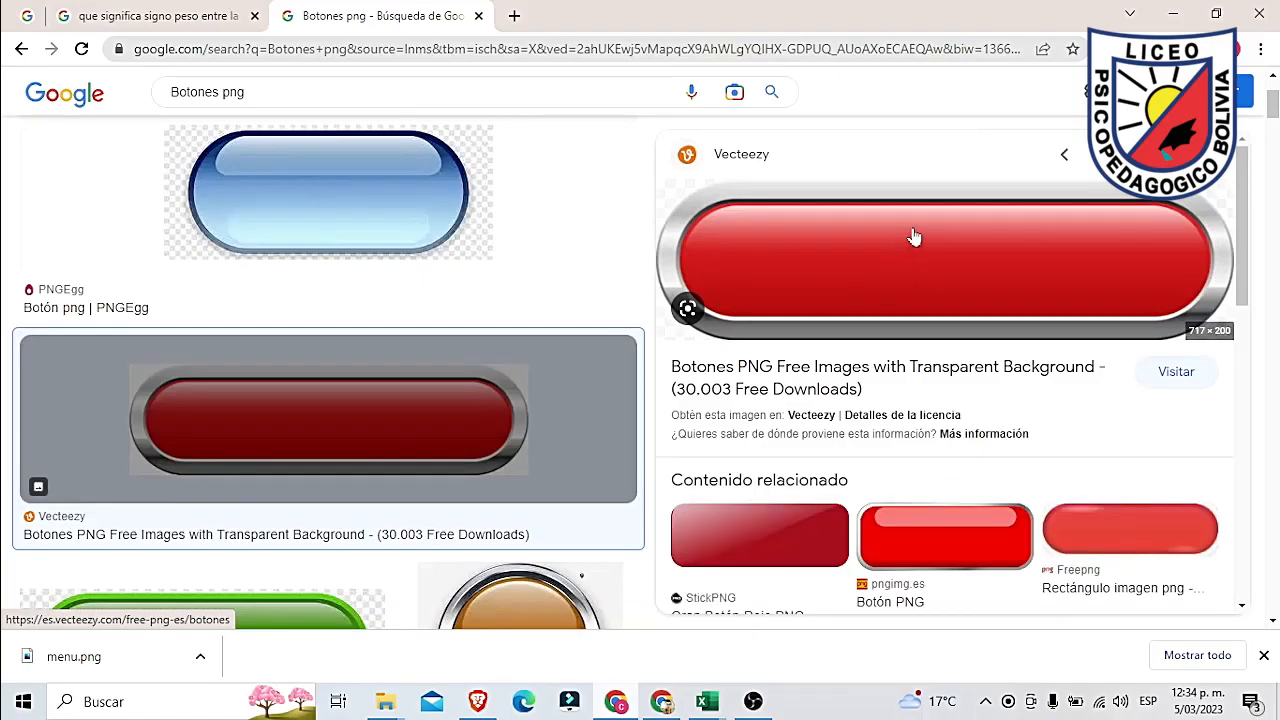
{"action": "right_click", "coordinate": [910, 237]}
{"action": "left_click", "coordinate": [1000, 444]}
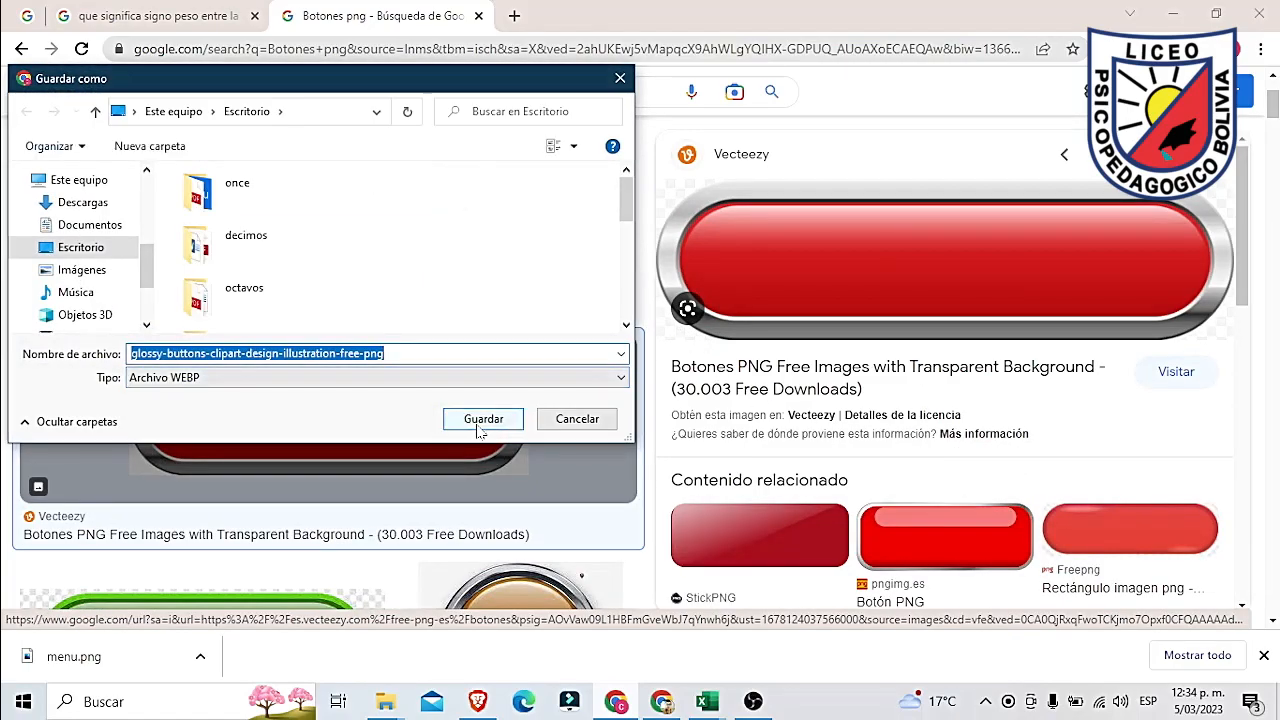
{"action": "left_click", "coordinate": [143, 378]}
{"action": "left_click", "coordinate": [420, 392]}
{"action": "left_click", "coordinate": [577, 420]}
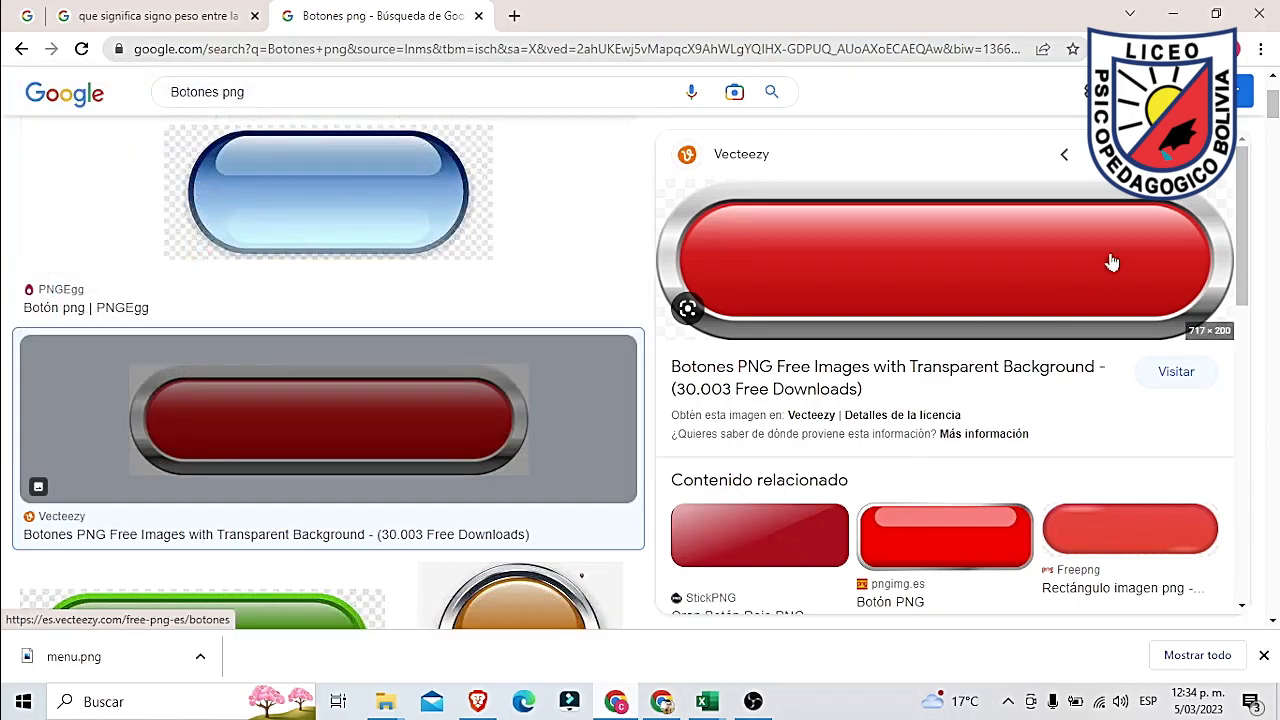
Step: Browse the related images and open the red rectangular silver-framed button from pngimg.es
{"action": "scroll", "coordinate": [880, 437], "scroll_direction": "down", "scroll_amount": 2}
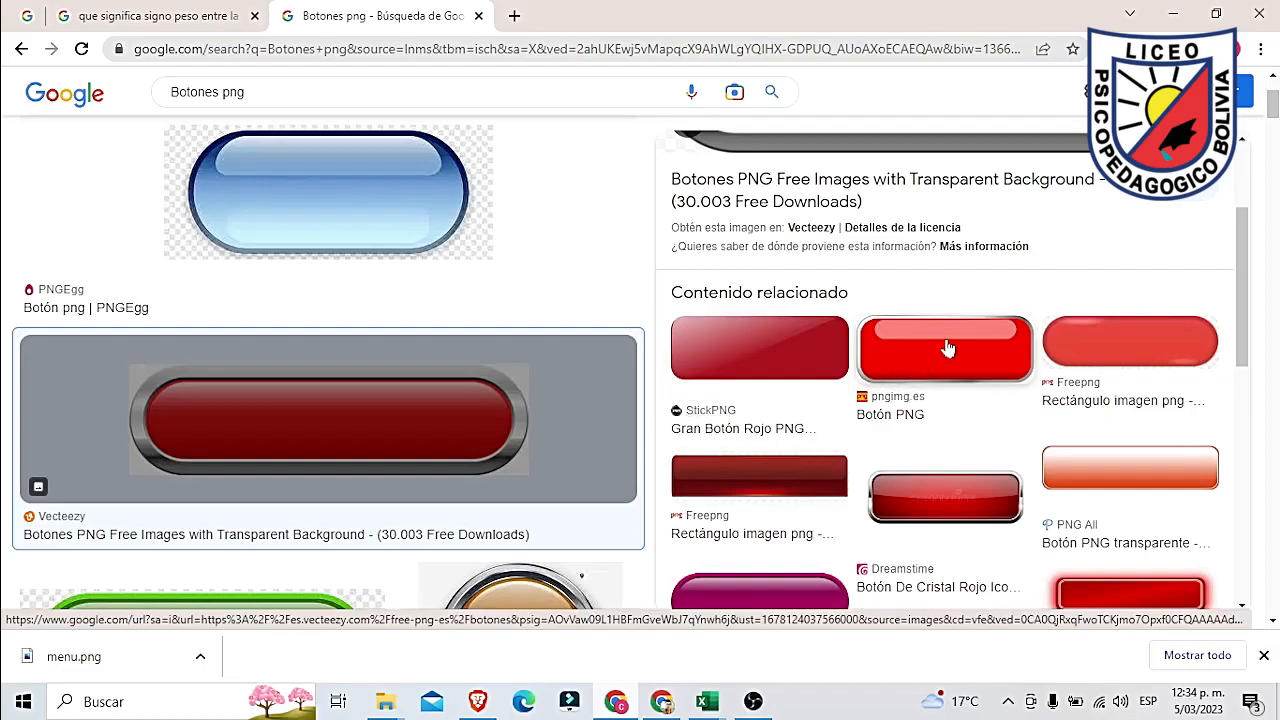
{"action": "scroll", "coordinate": [1000, 400], "scroll_direction": "down", "scroll_amount": 1}
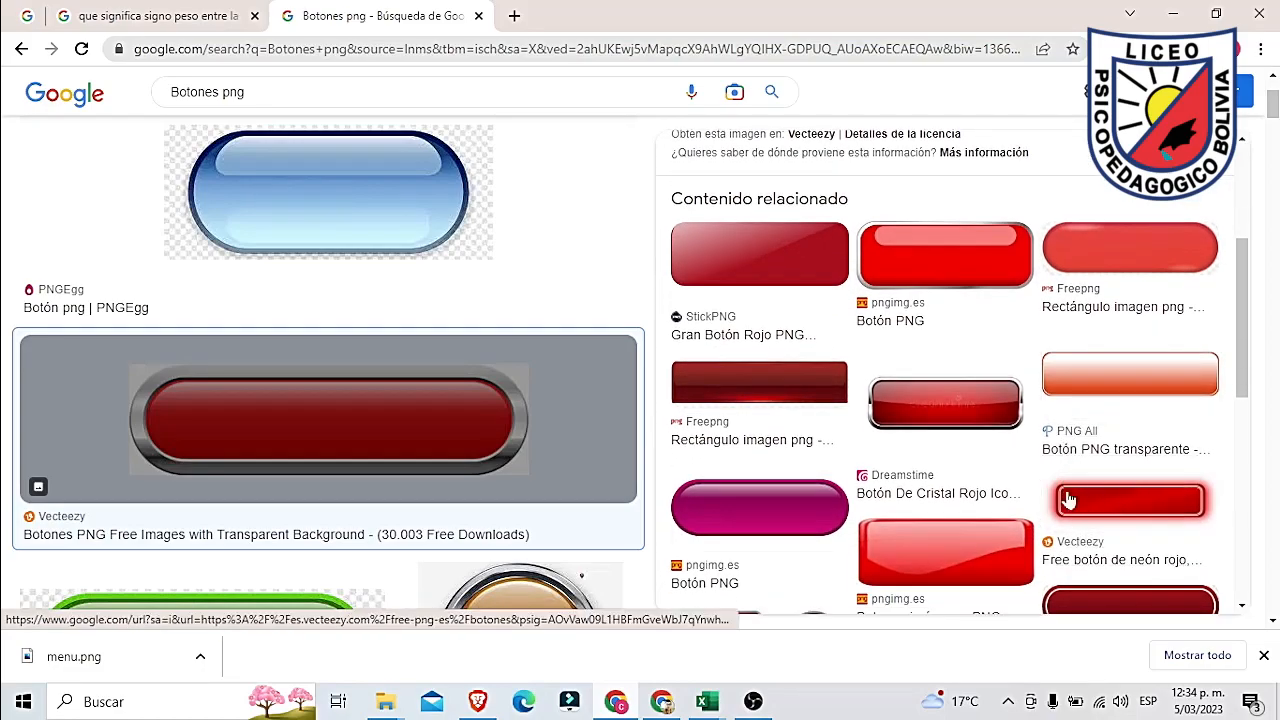
{"action": "scroll", "coordinate": [1000, 510], "scroll_direction": "down", "scroll_amount": 1}
{"action": "scroll", "coordinate": [955, 350], "scroll_direction": "up", "scroll_amount": 1}
{"action": "left_click", "coordinate": [949, 282]}
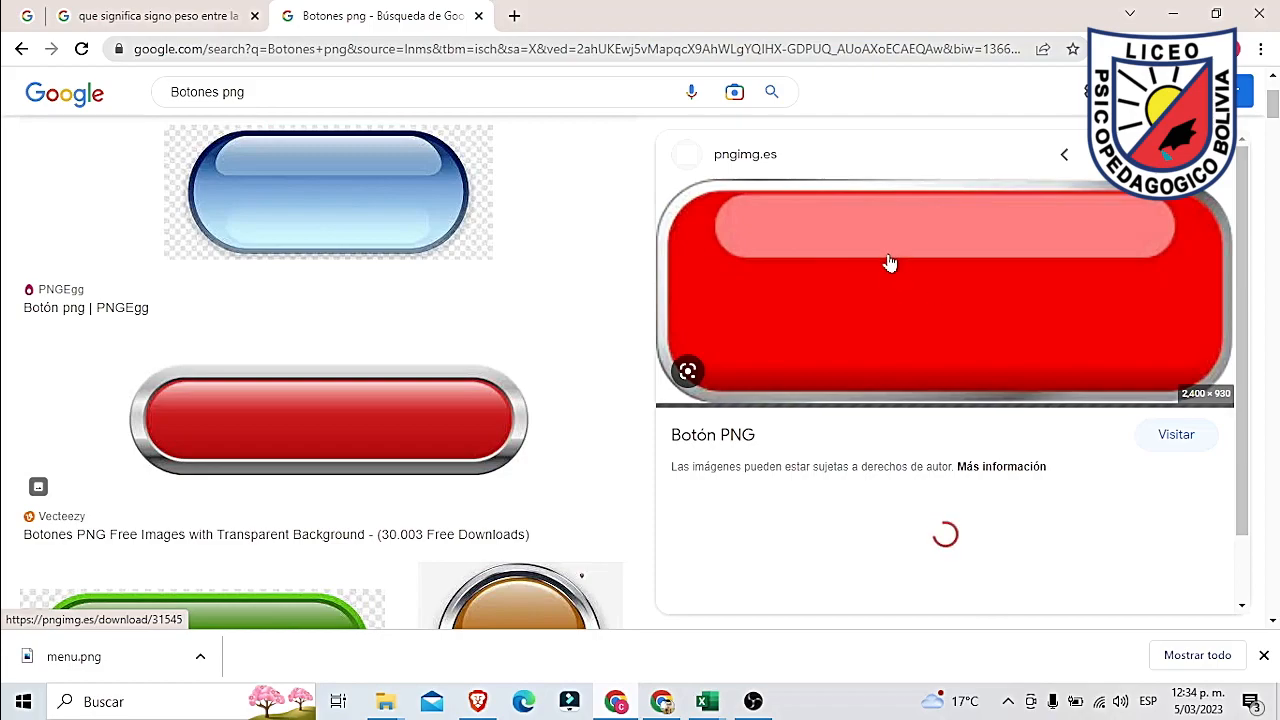
Step: Save the red button image to the Escritorio folder as pngimg.com - buttons_PNG51 in PNG format
{"action": "right_click", "coordinate": [862, 225]}
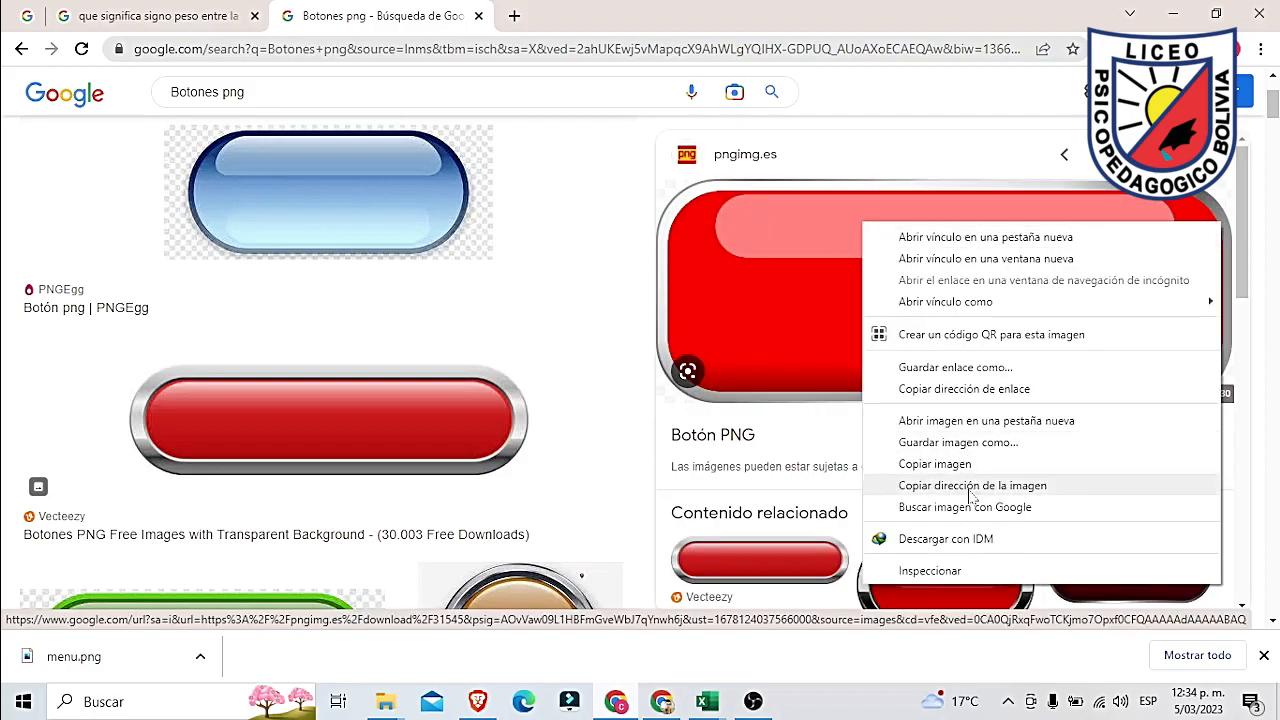
{"action": "left_click", "coordinate": [948, 443]}
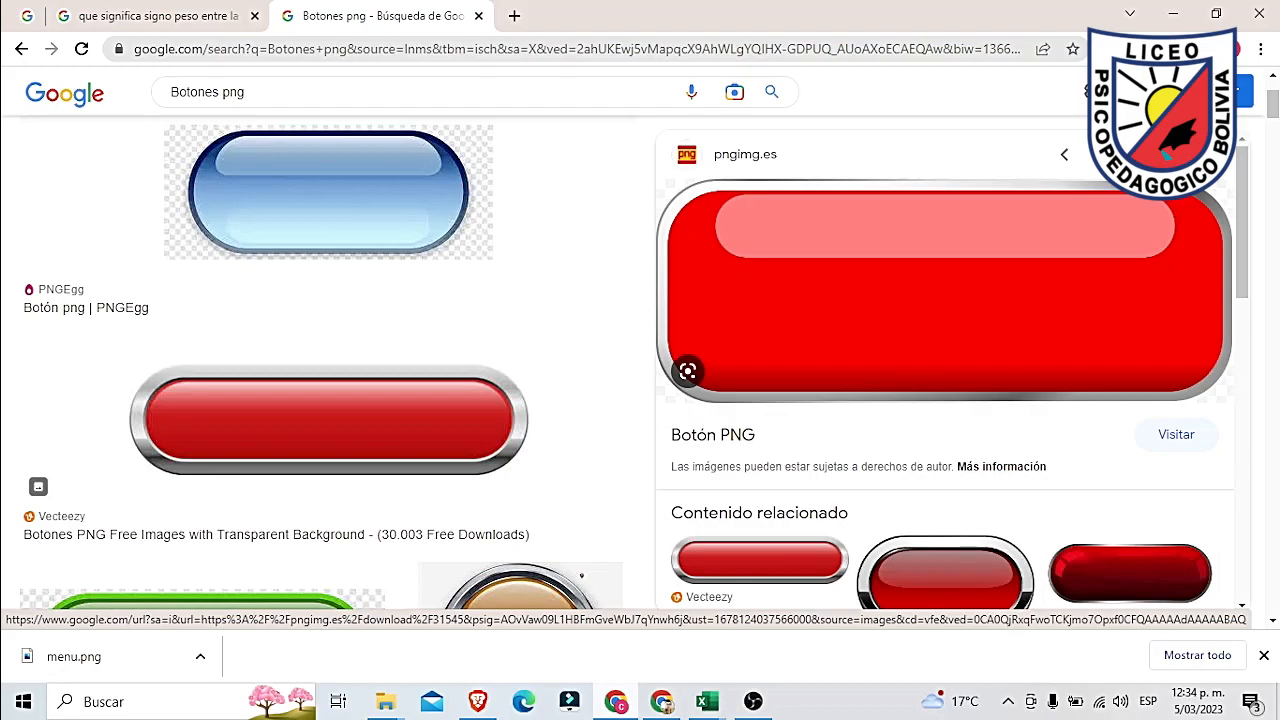
{"action": "scroll", "coordinate": [836, 300], "scroll_direction": "down", "scroll_amount": 4}
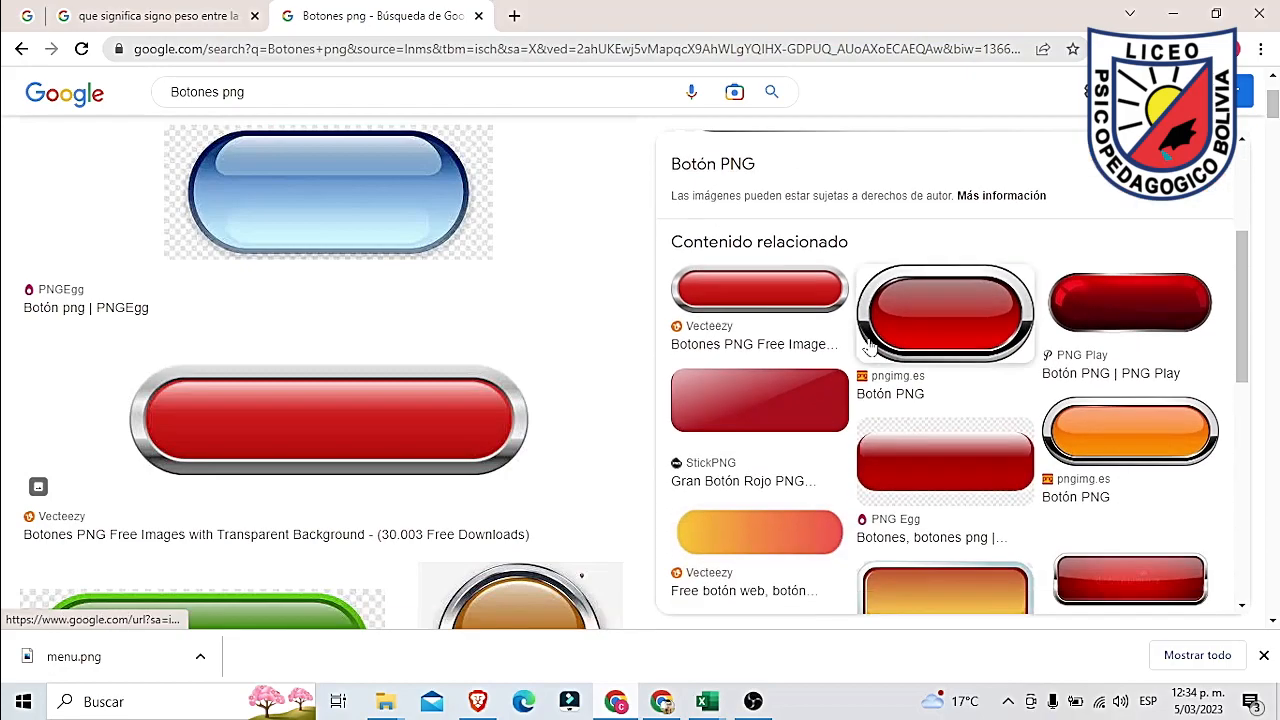
{"action": "scroll", "coordinate": [720, 283], "scroll_direction": "up", "scroll_amount": 3}
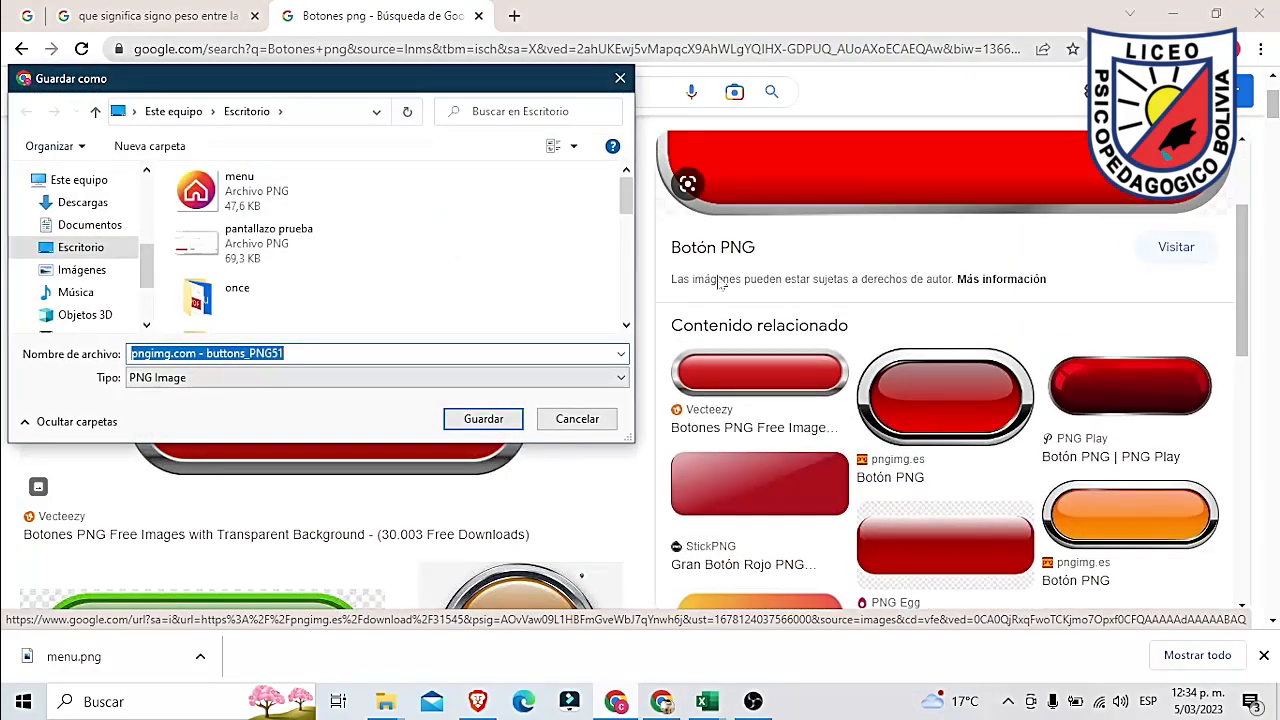
{"action": "left_click", "coordinate": [455, 419]}
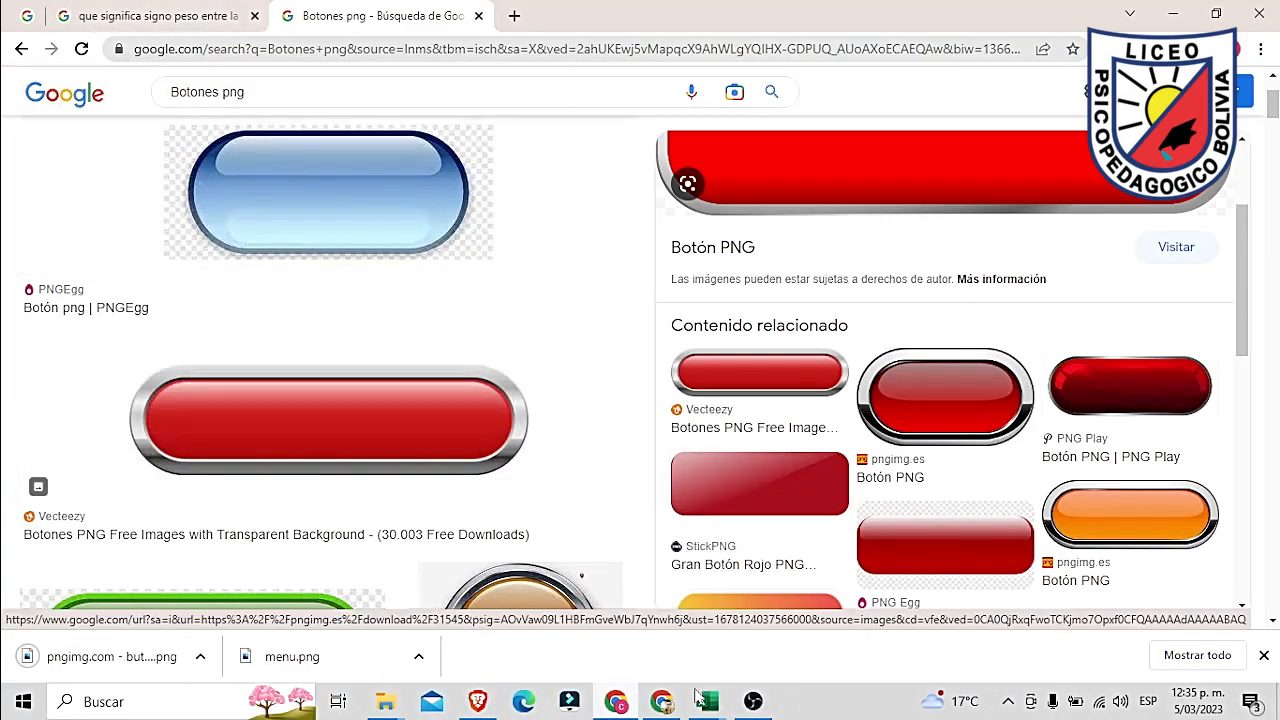
Step: Switch to the Taller sistemas workbook in Excel and open the Insertar imagen dialog for pictures on this device
{"action": "mouse_move", "coordinate": [705, 706]}
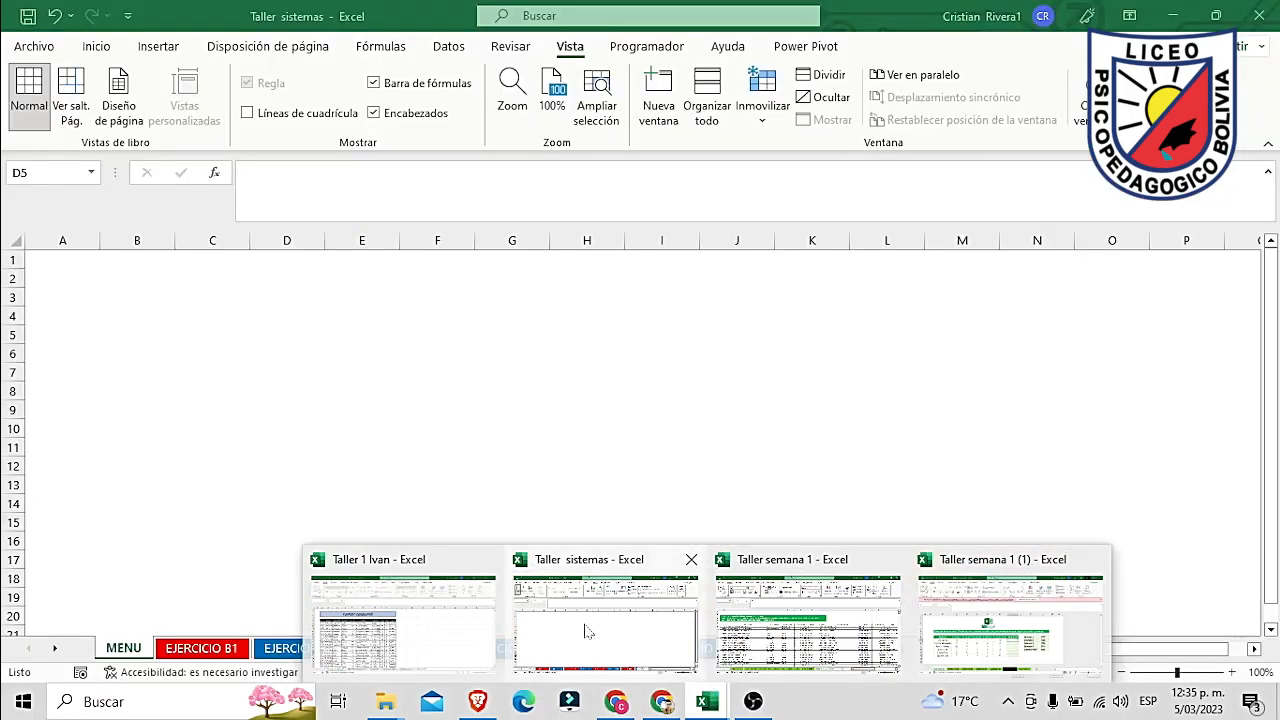
{"action": "left_click", "coordinate": [586, 623]}
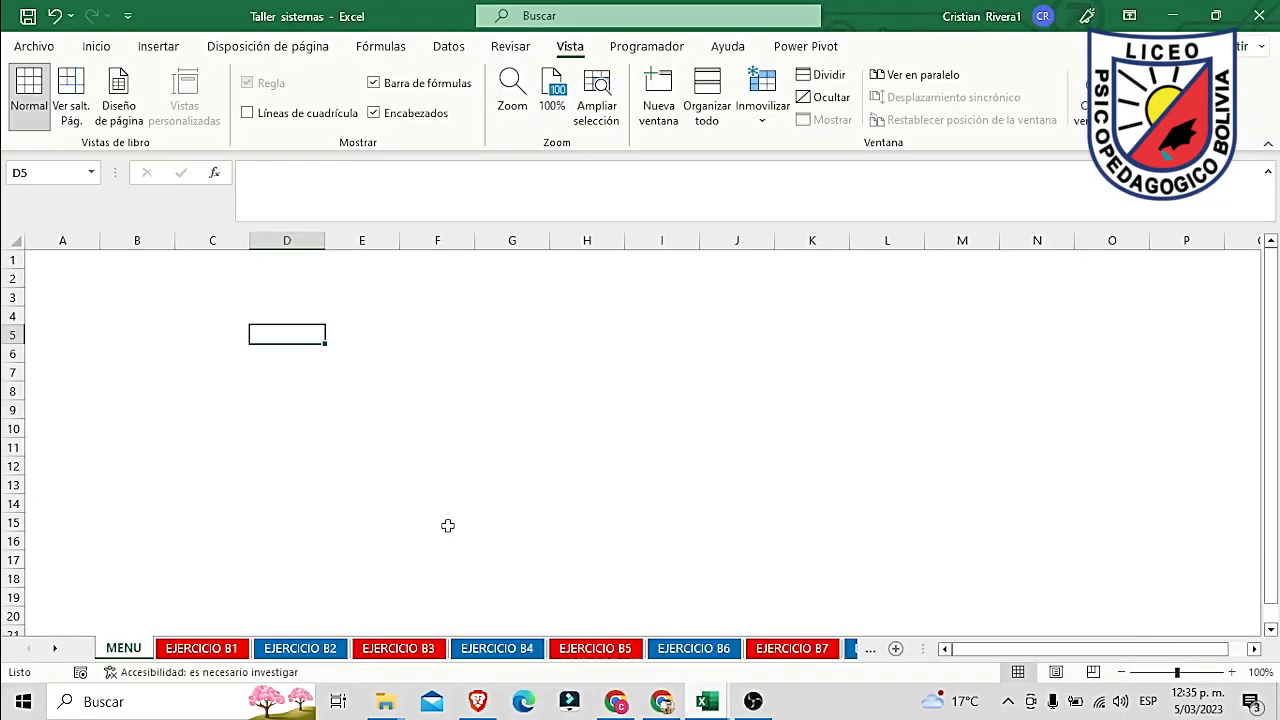
{"action": "left_click", "coordinate": [158, 46]}
{"action": "left_click", "coordinate": [242, 100]}
{"action": "left_click", "coordinate": [236, 195]}
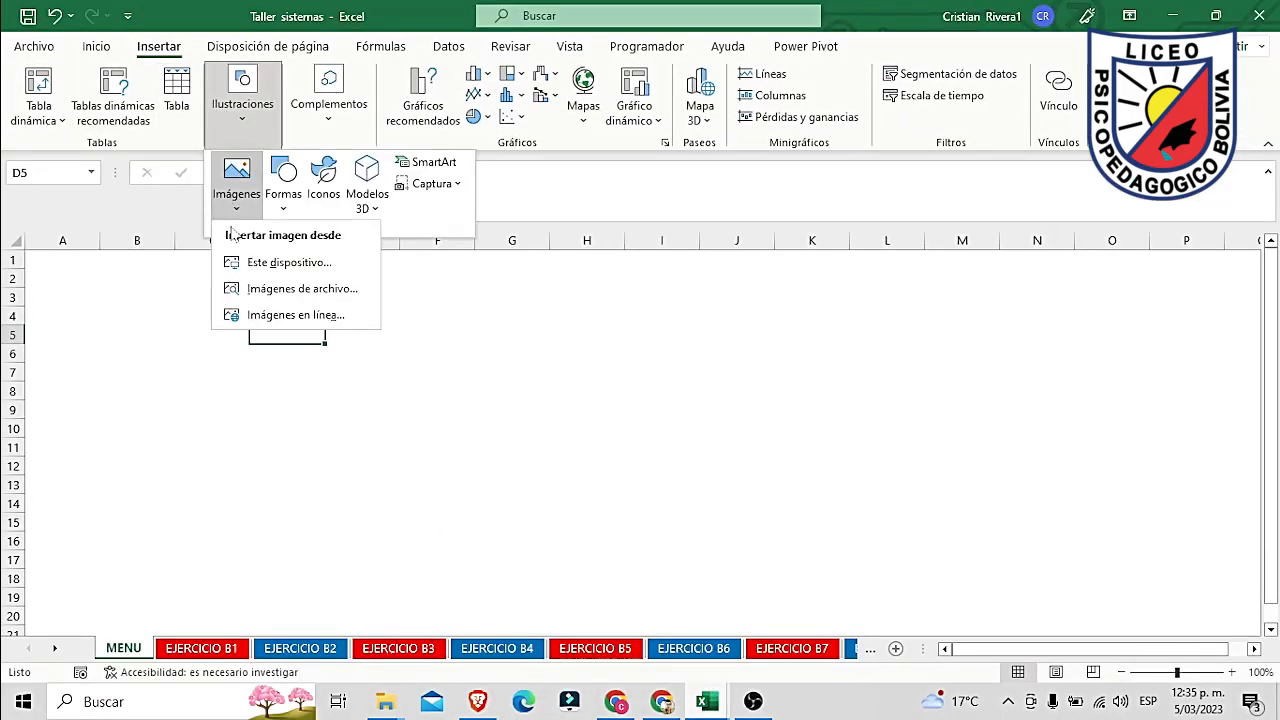
{"action": "left_click", "coordinate": [245, 263]}
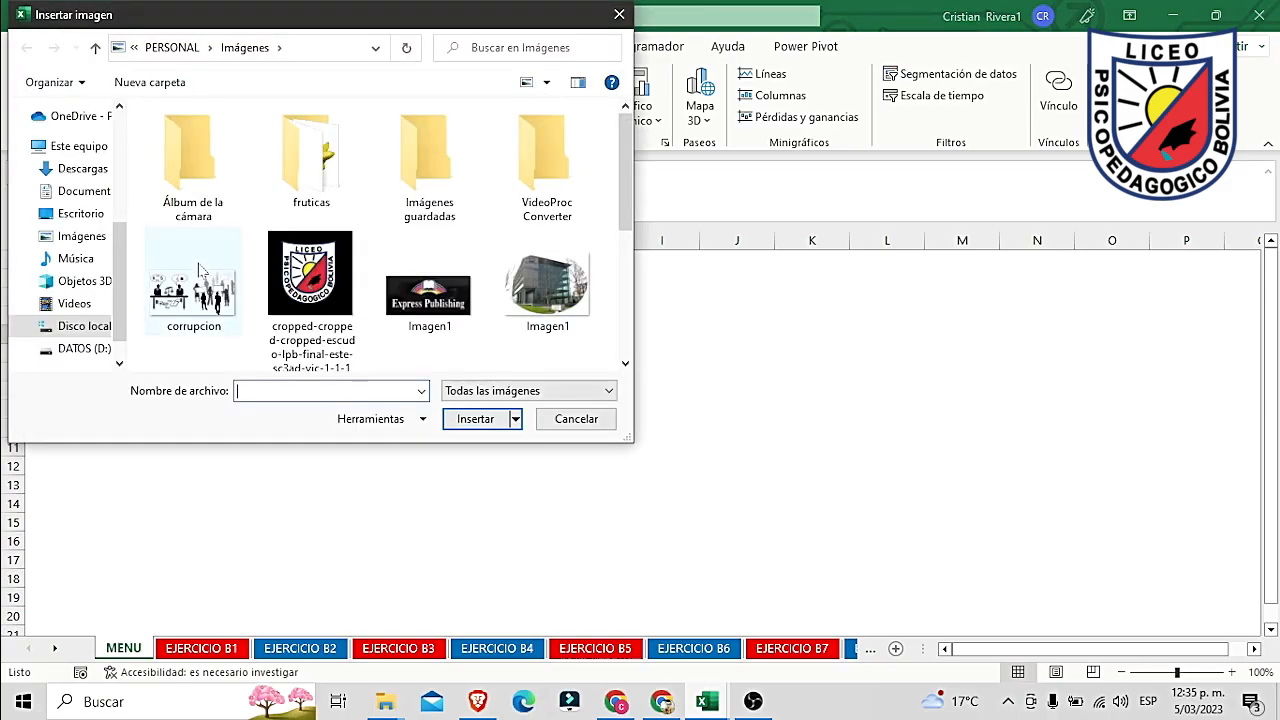
Step: Insert the pictures pngimg.com - buttons_PNG51 and menu from the Escritorio folder into the MENU sheet
{"action": "scroll", "coordinate": [100, 175], "scroll_direction": "up", "scroll_amount": 4}
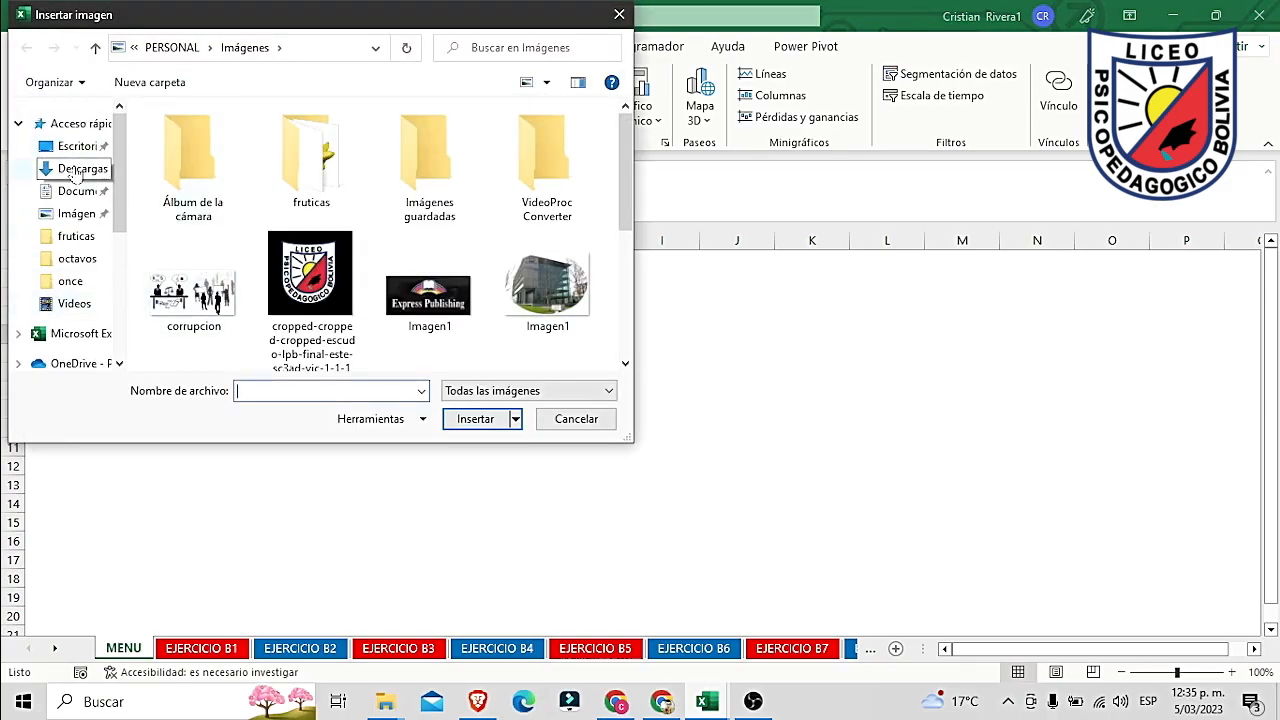
{"action": "left_click", "coordinate": [76, 170]}
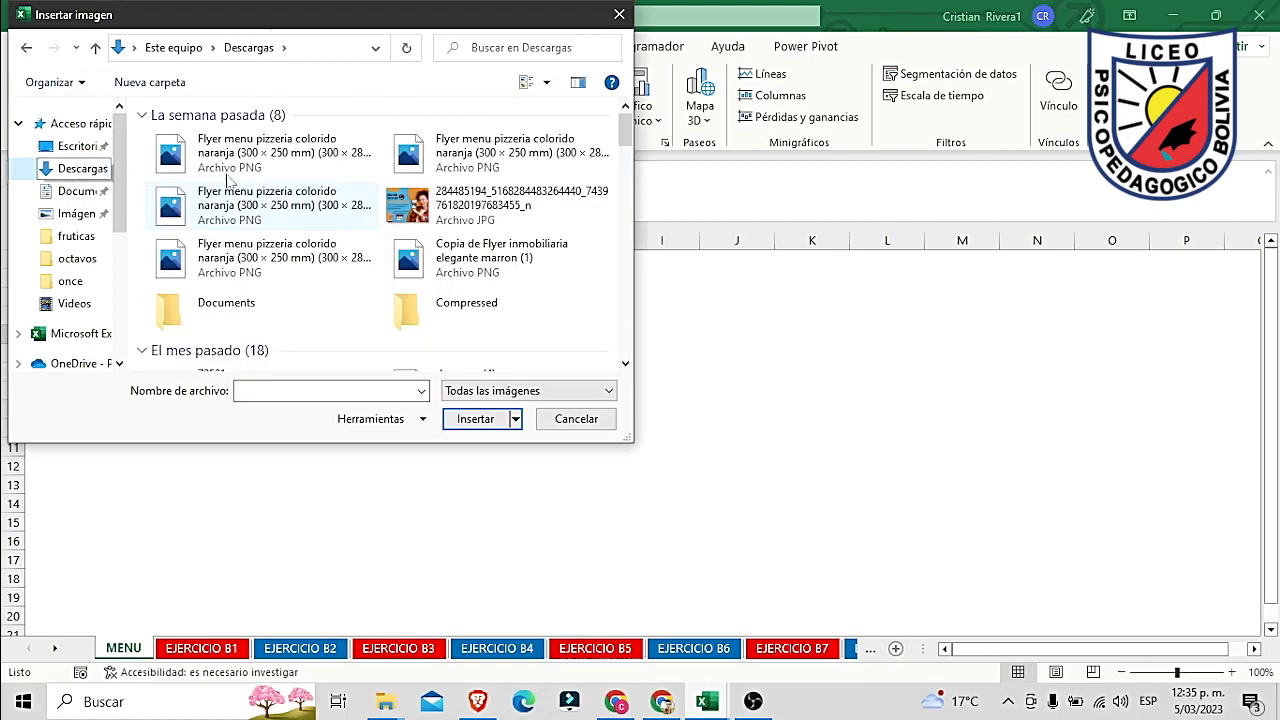
{"action": "scroll", "coordinate": [278, 212], "scroll_direction": "down", "scroll_amount": 10}
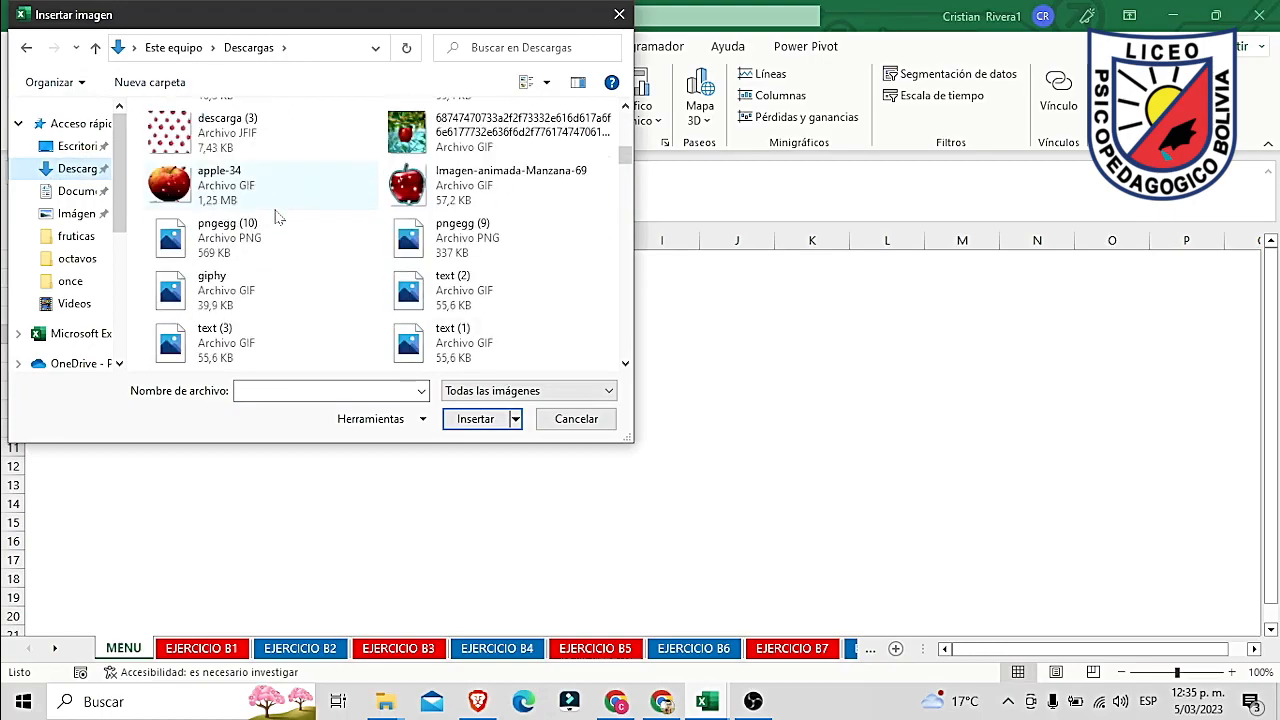
{"action": "scroll", "coordinate": [303, 278], "scroll_direction": "down", "scroll_amount": 5}
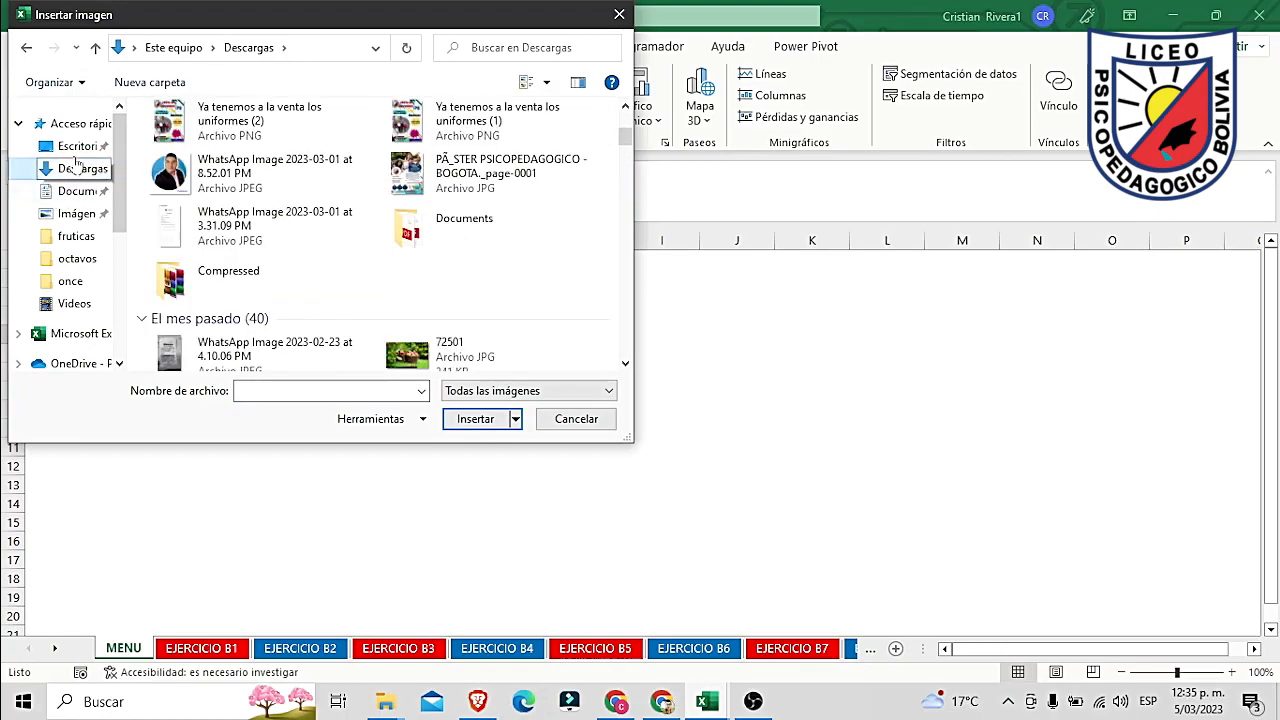
{"action": "left_click", "coordinate": [70, 146]}
{"action": "left_click", "coordinate": [240, 136]}
{"action": "left_click", "coordinate": [450, 148], "text": "ctrl"}
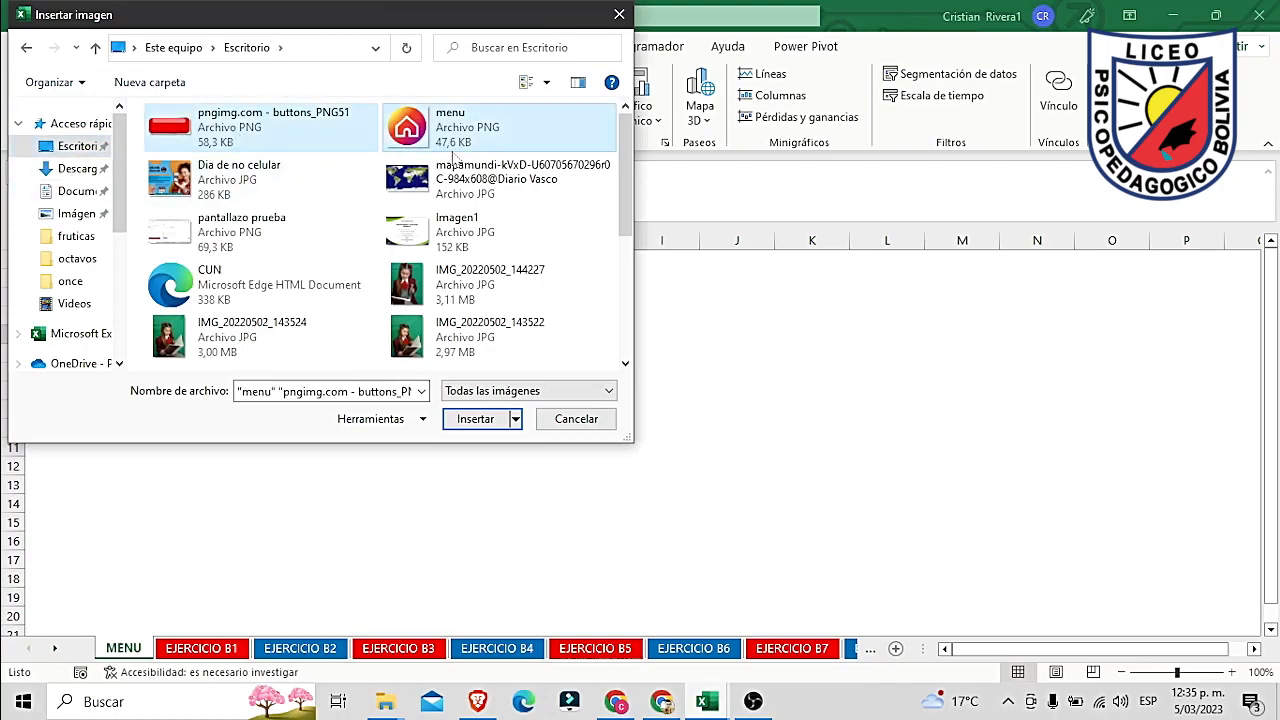
{"action": "left_click", "coordinate": [477, 420]}
Step: Move the red button picture across columns F to N, place the house picture above its upper corner and enlarge the house
{"action": "left_click", "coordinate": [1095, 414]}
{"action": "left_click_drag", "start_coordinate": [608, 471], "coordinate": [774, 489]}
{"action": "left_click", "coordinate": [277, 352]}
{"action": "left_click_drag", "start_coordinate": [277, 352], "coordinate": [1016, 323]}
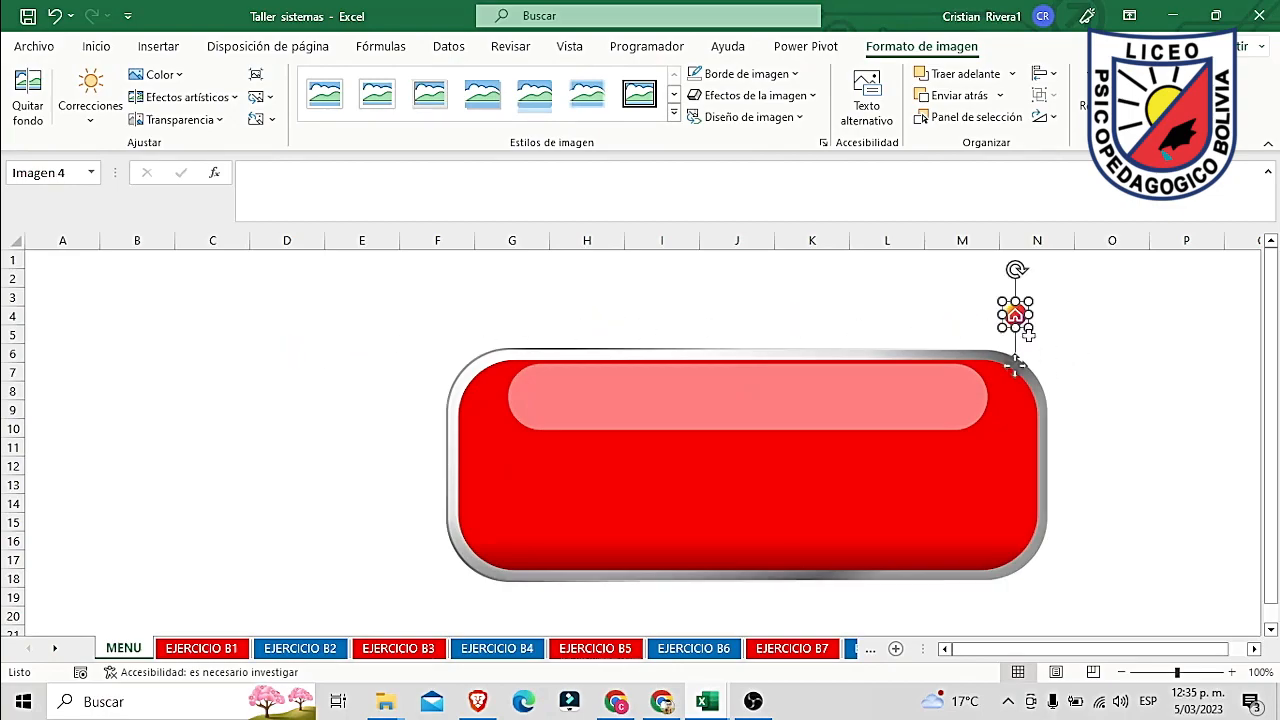
{"action": "left_click", "coordinate": [1036, 334]}
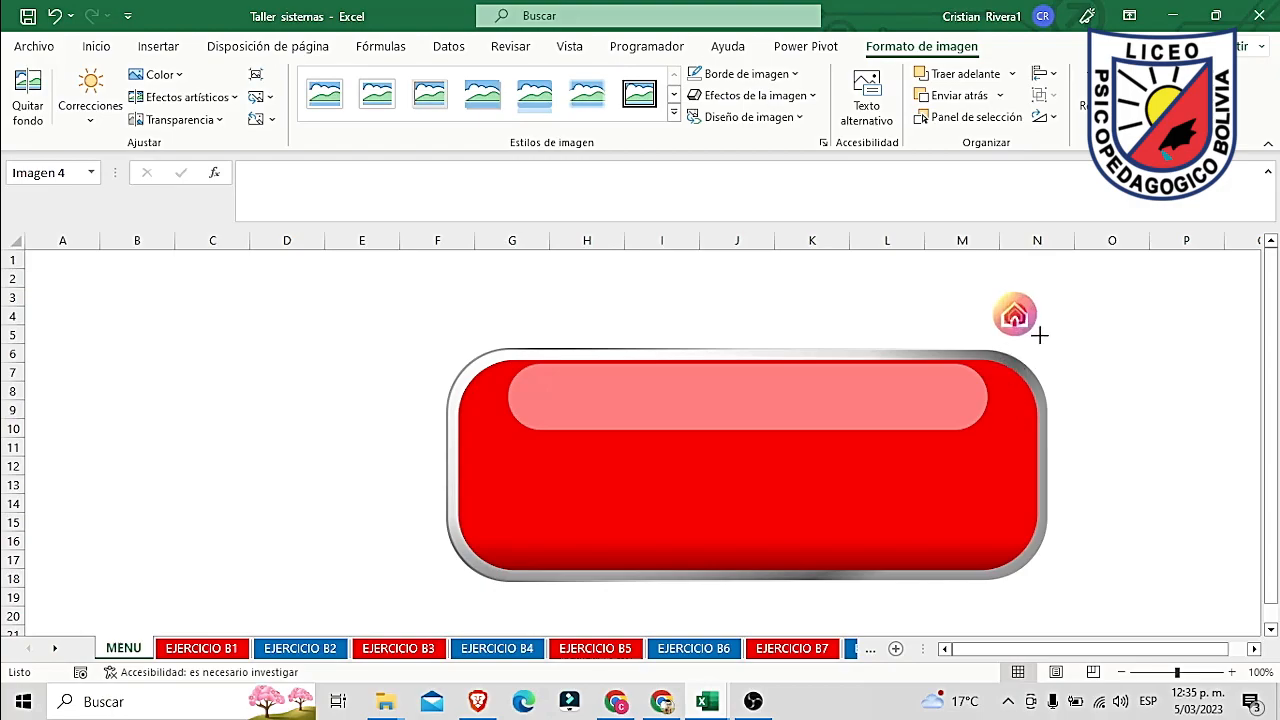
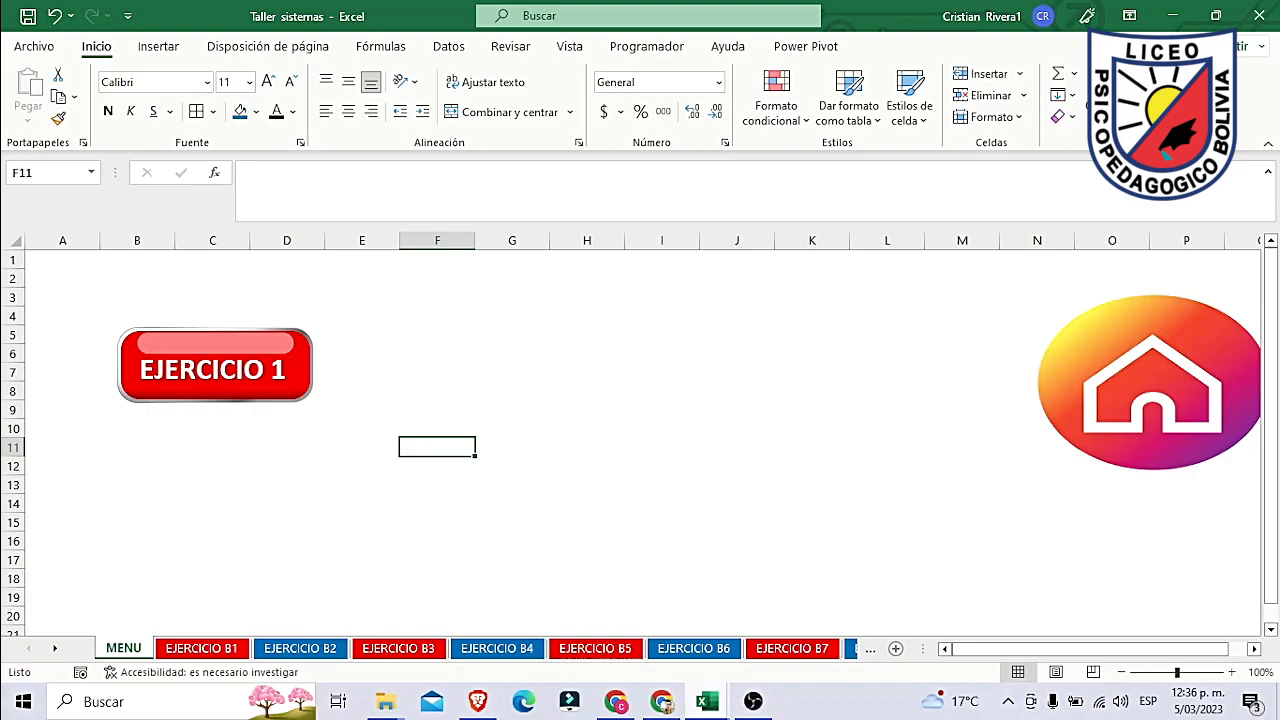
Step: Duplicate the EJERCICIO 1 text box together with its red button picture and place the copy over columns F to H
{"action": "left_click", "coordinate": [213, 370]}
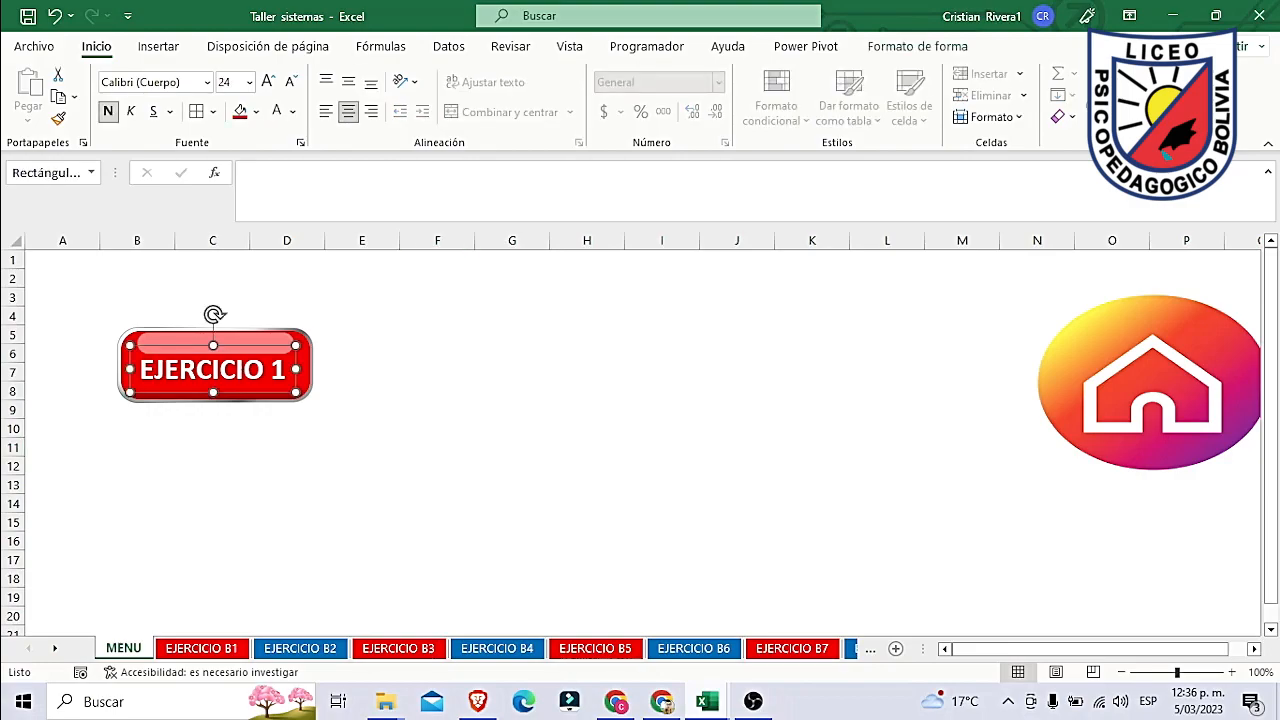
{"action": "left_click", "coordinate": [253, 348], "text": "ctrl"}
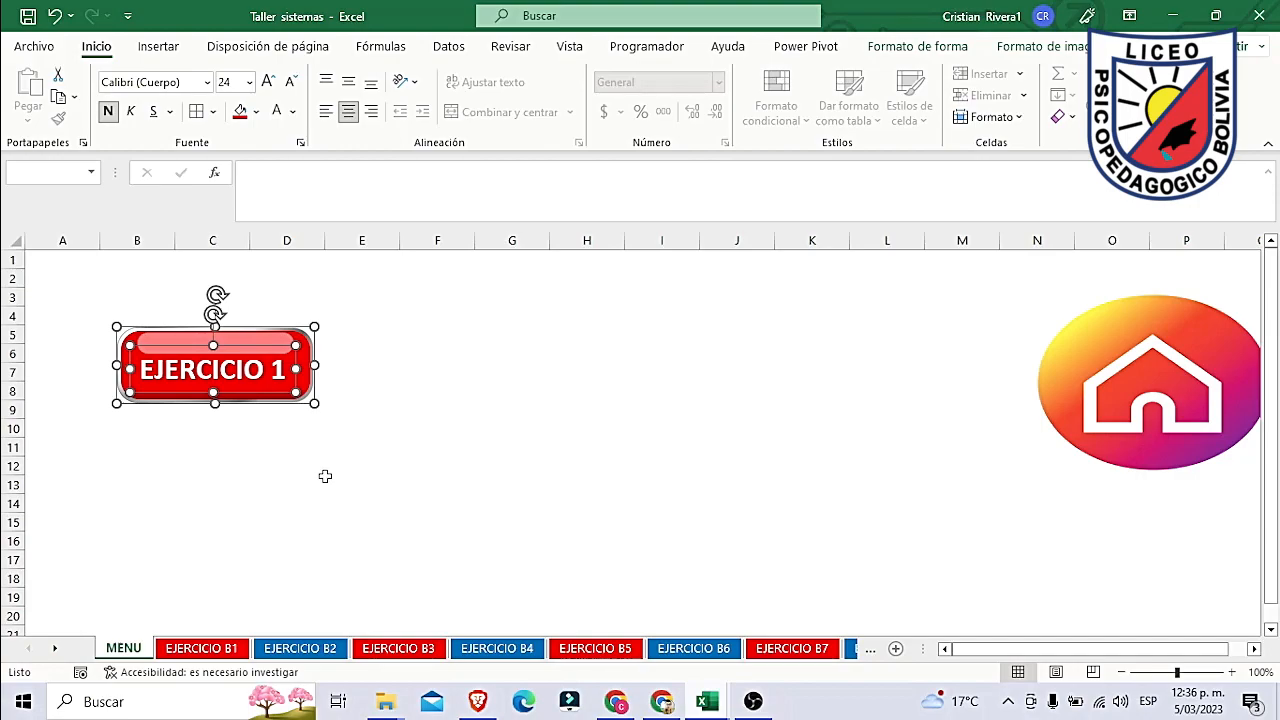
{"action": "key", "text": "ctrl+c"}
{"action": "key", "text": "ctrl+v"}
{"action": "left_click_drag", "start_coordinate": [272, 346], "coordinate": [560, 333]}
Step: Cut the original EJERCICIO 1 text and button, paste them back as a single picture and place it over columns B to D
{"action": "left_click", "coordinate": [198, 370]}
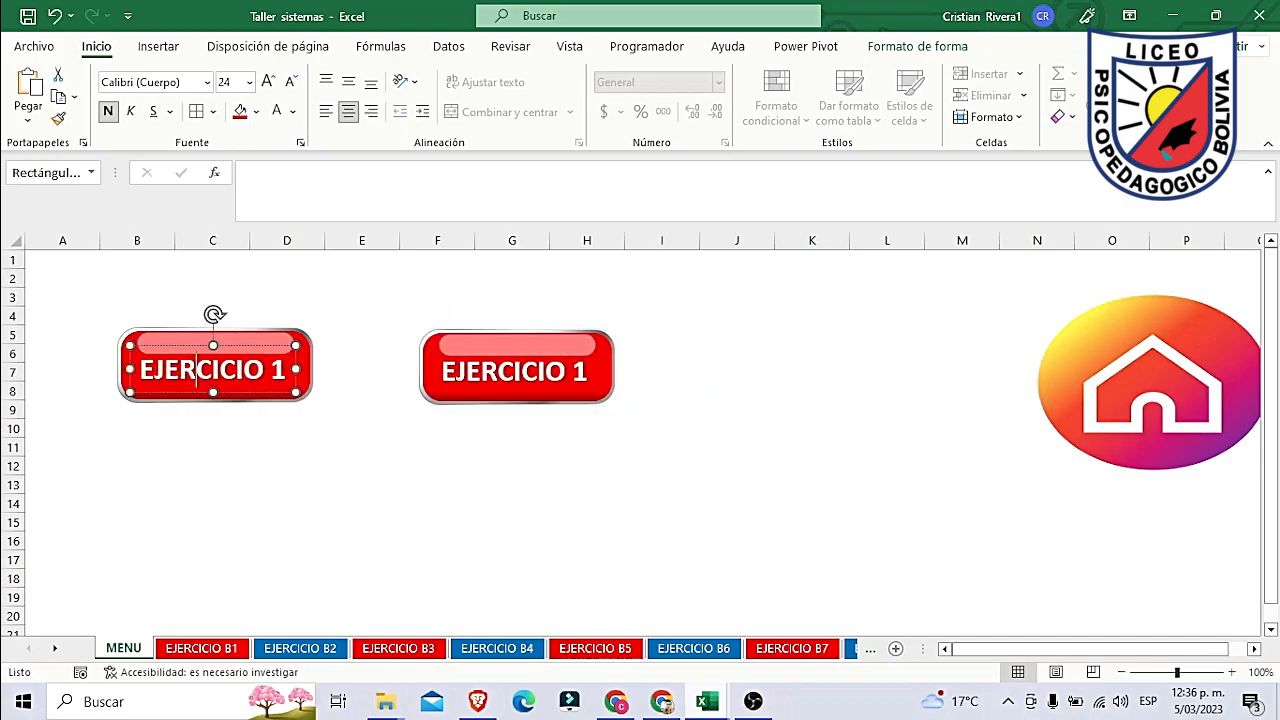
{"action": "left_click", "coordinate": [260, 345]}
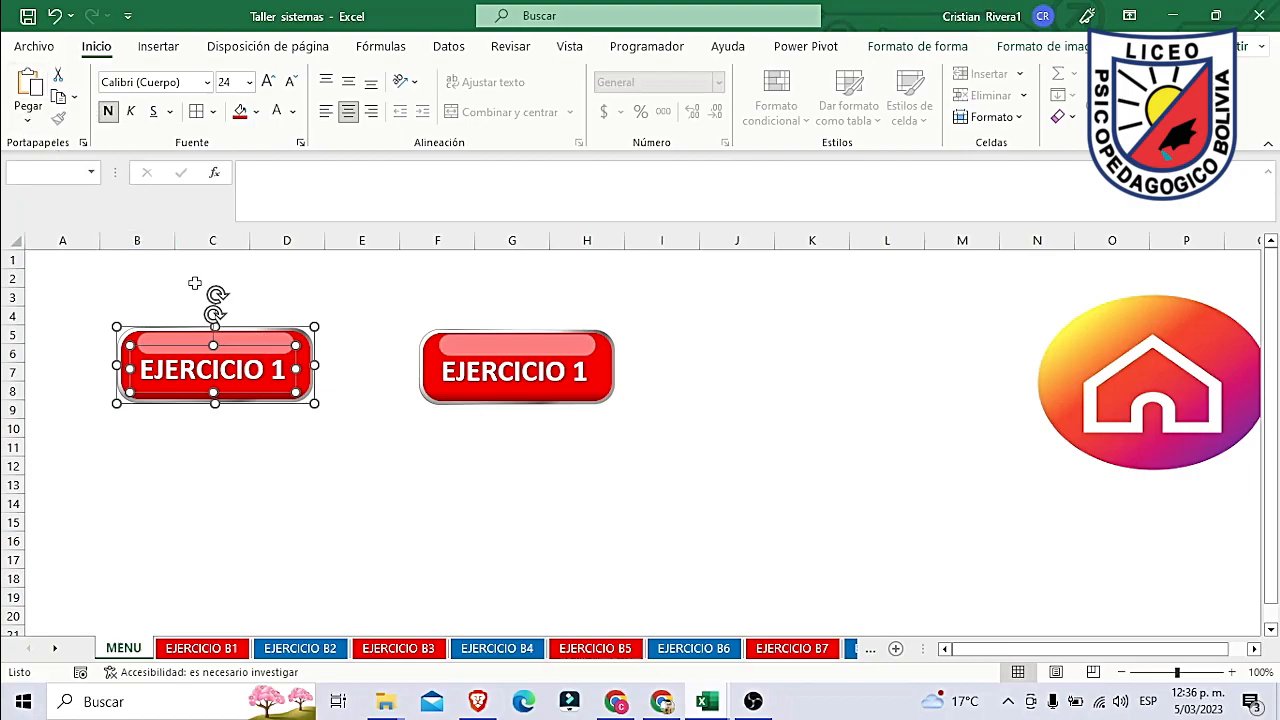
{"action": "key", "text": "ctrl+x"}
{"action": "left_click", "coordinate": [30, 122]}
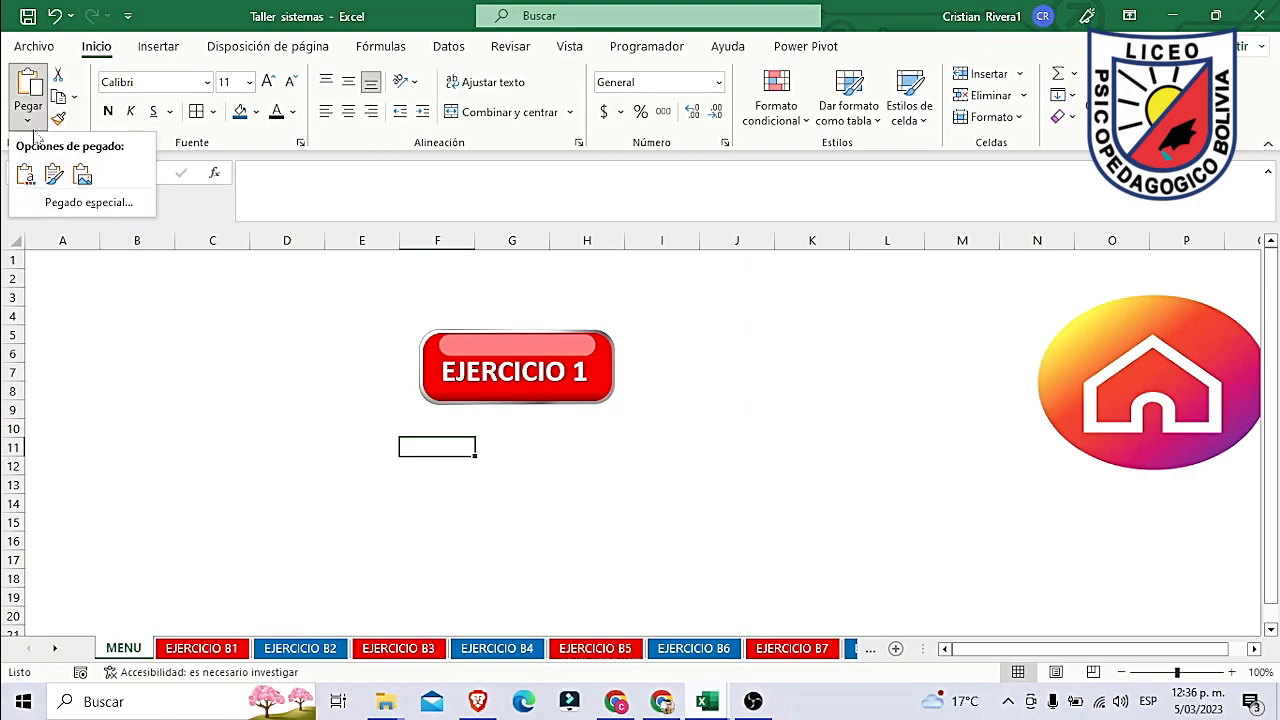
{"action": "left_click", "coordinate": [83, 175]}
{"action": "left_click_drag", "start_coordinate": [476, 448], "coordinate": [219, 350]}
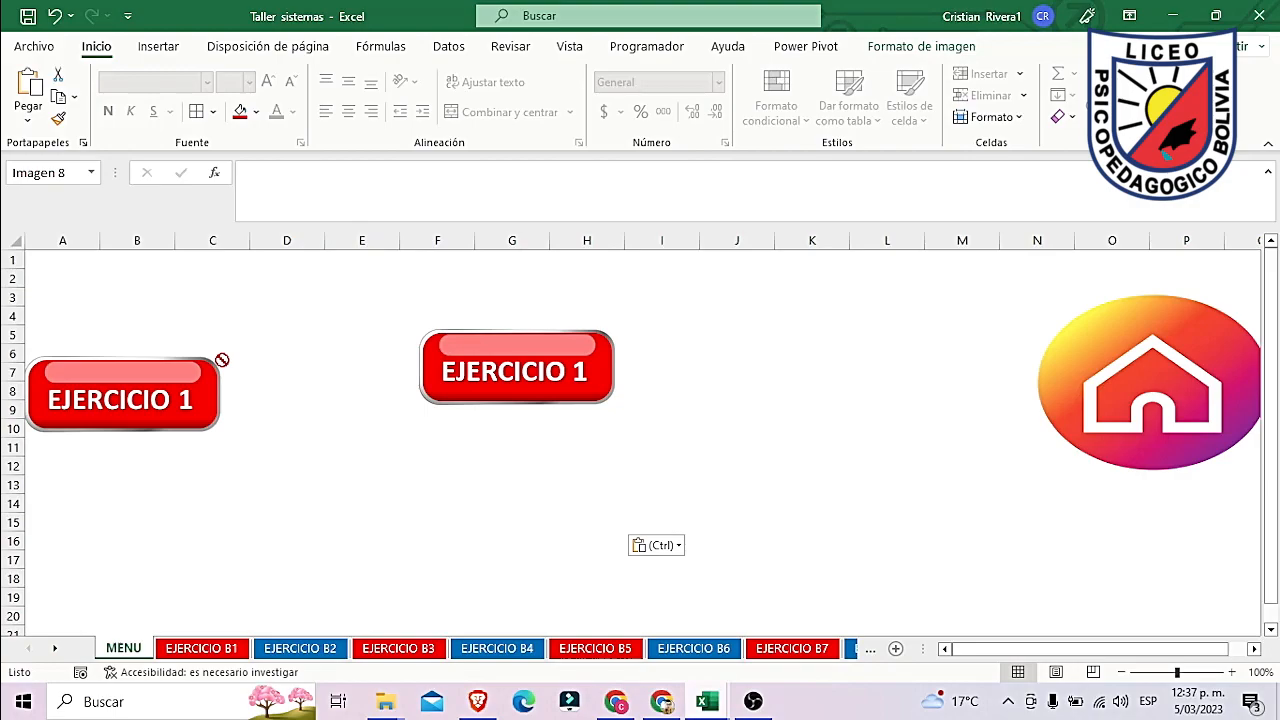
{"action": "left_click", "coordinate": [360, 426]}
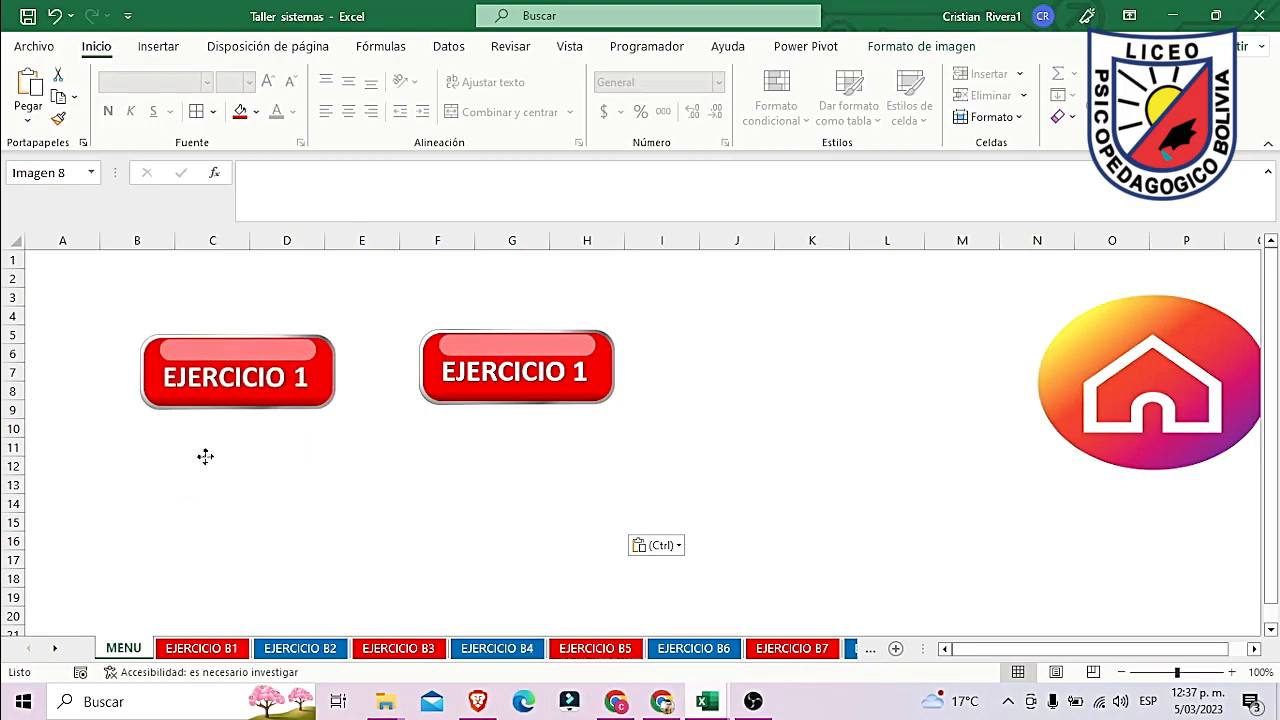
{"action": "left_click", "coordinate": [220, 378]}
{"action": "left_click", "coordinate": [437, 540]}
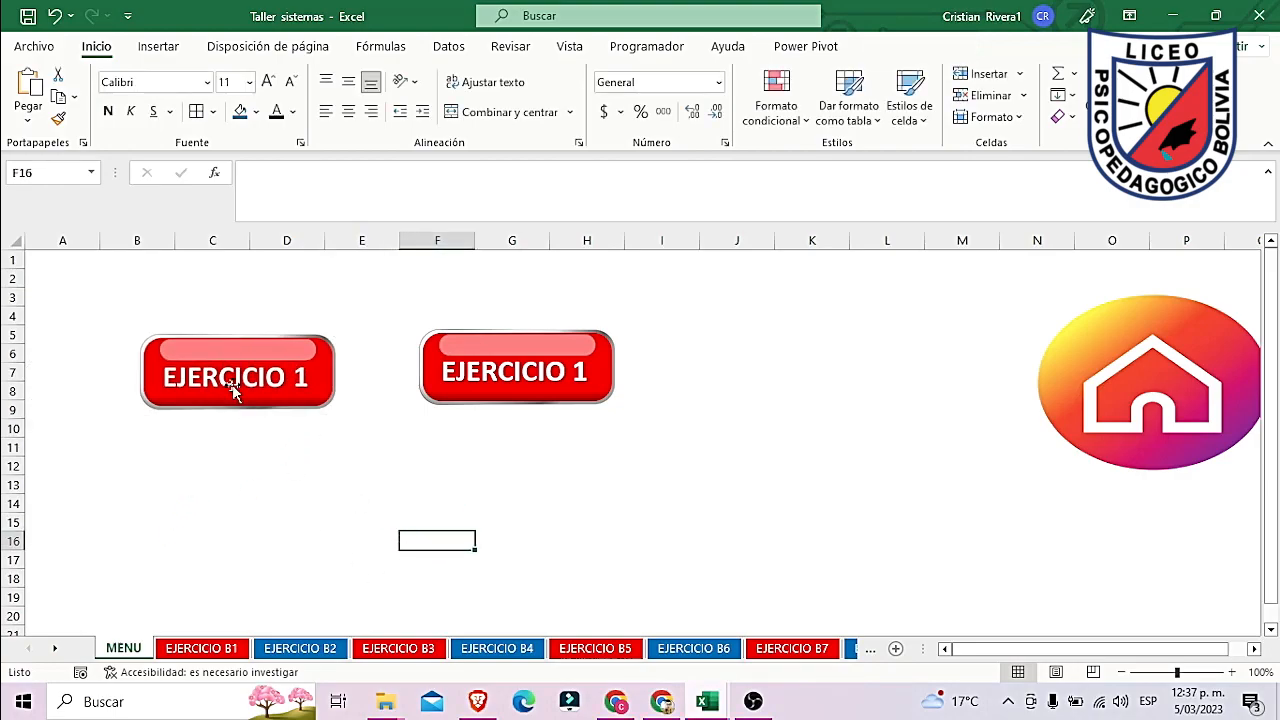
Step: Link the single-picture EJERCICIO 1 button to cell A1 of the EJERCICIO B1 sheet in this document and test the link
{"action": "left_click", "coordinate": [240, 370]}
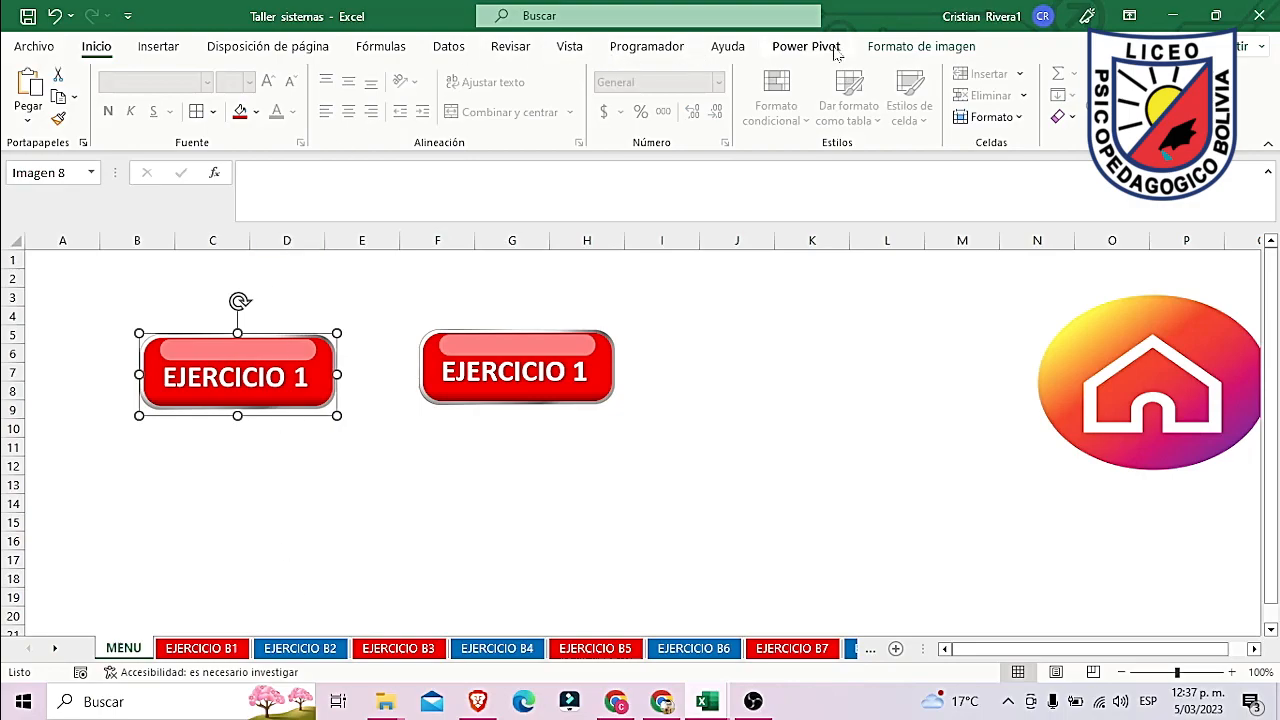
{"action": "left_click", "coordinate": [160, 47]}
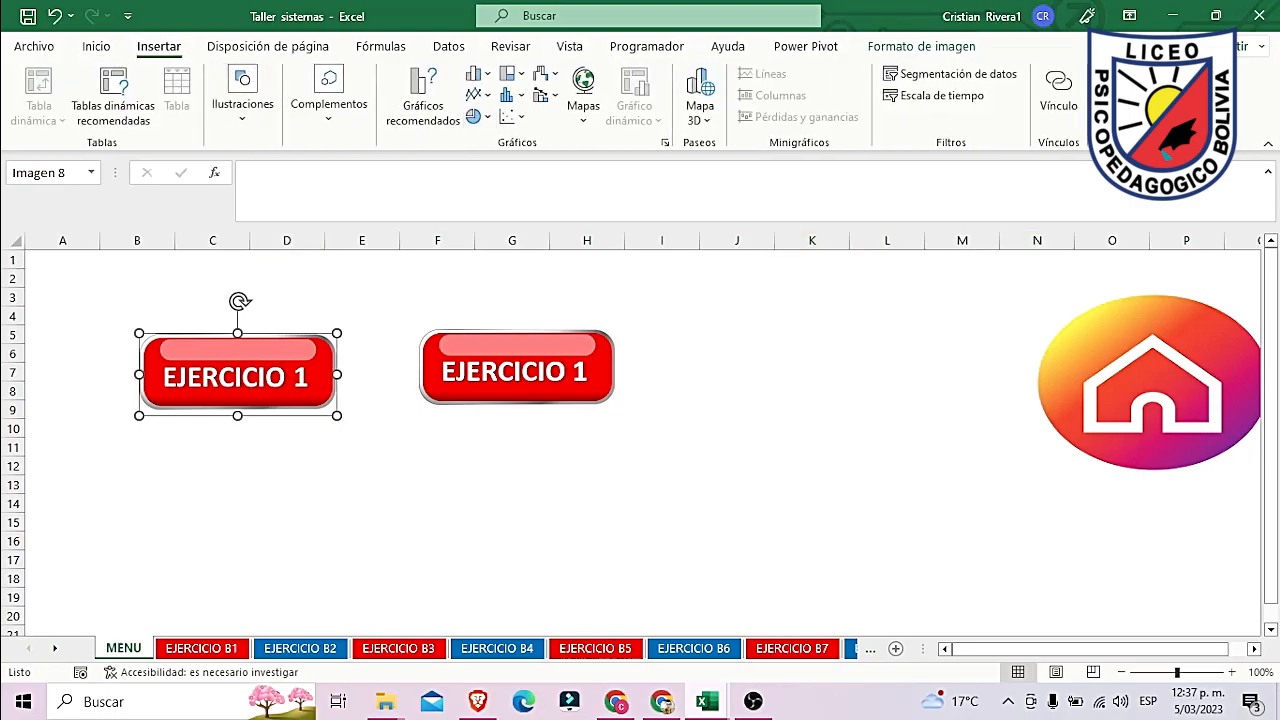
{"action": "left_click", "coordinate": [1060, 95]}
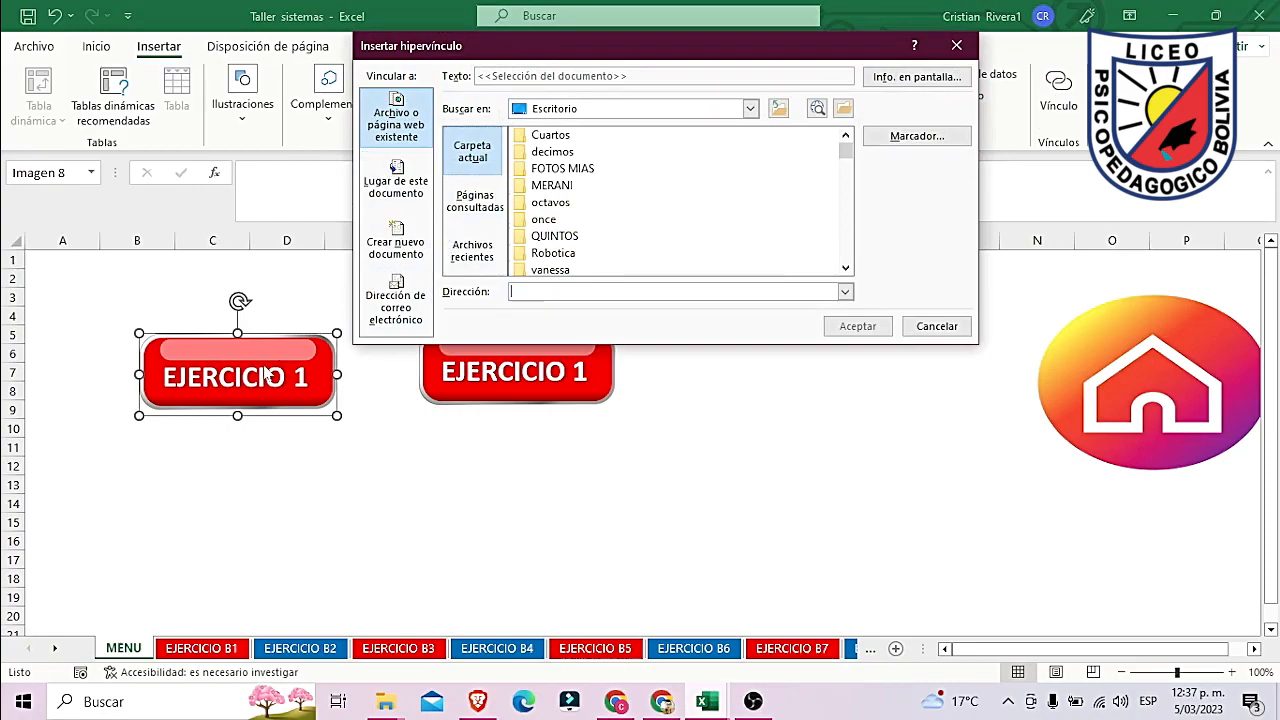
{"action": "left_click", "coordinate": [414, 196]}
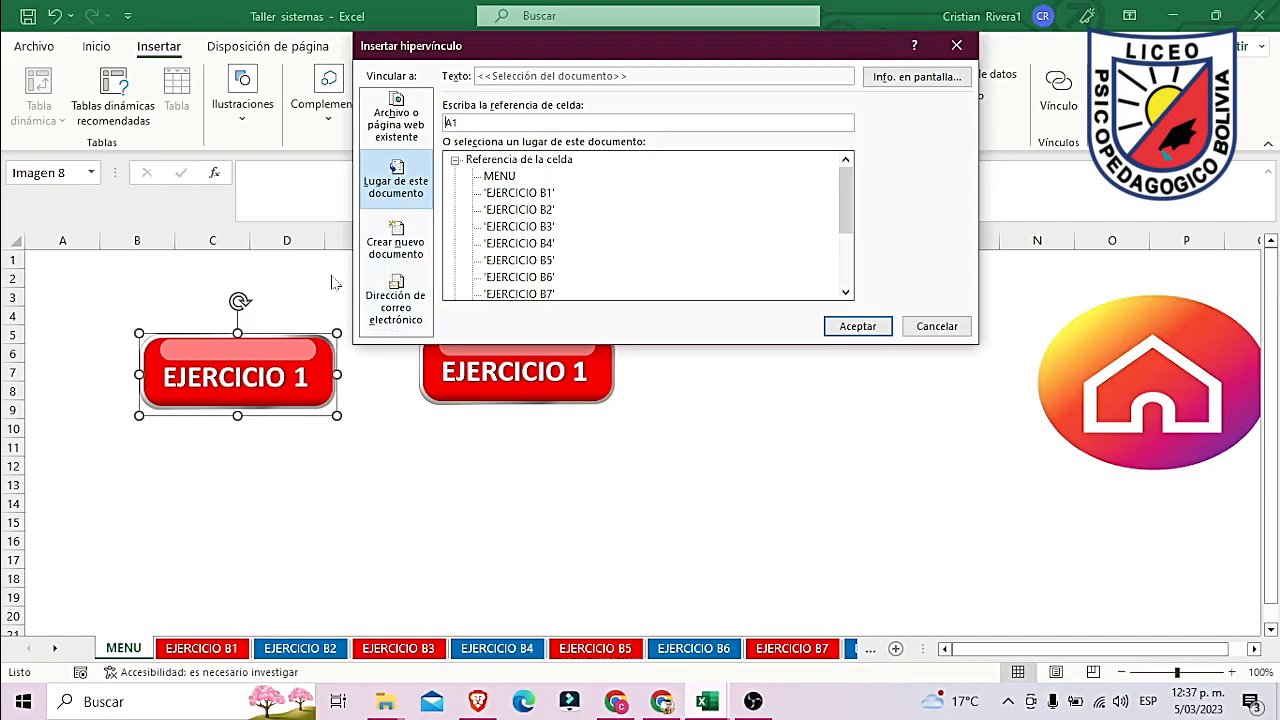
{"action": "left_click", "coordinate": [520, 193]}
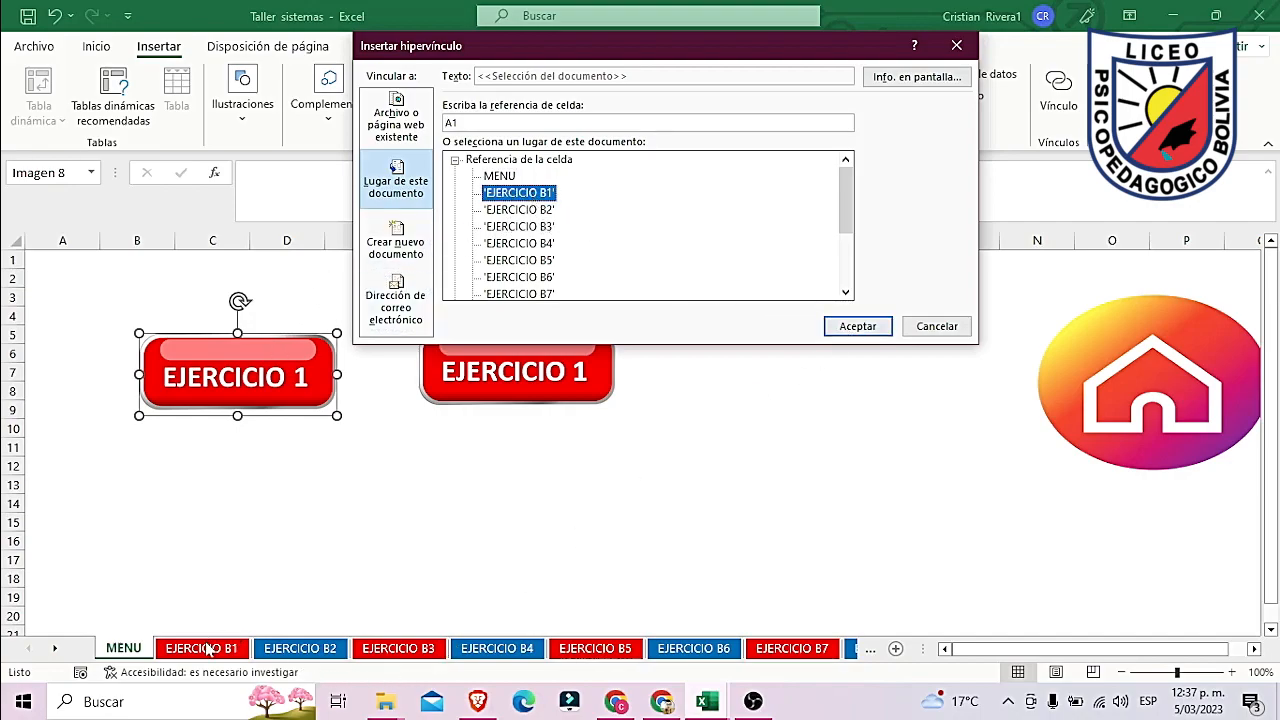
{"action": "left_click", "coordinate": [857, 326]}
{"action": "left_click", "coordinate": [726, 483]}
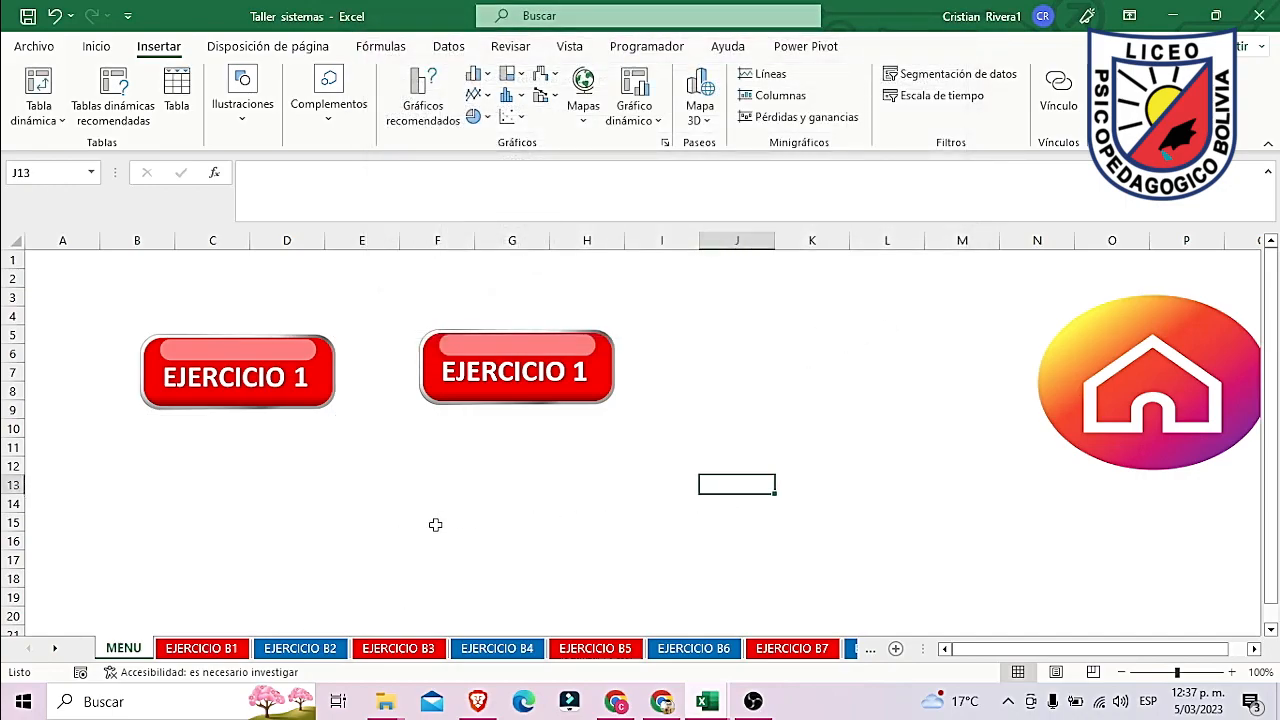
{"action": "left_click", "coordinate": [214, 389]}
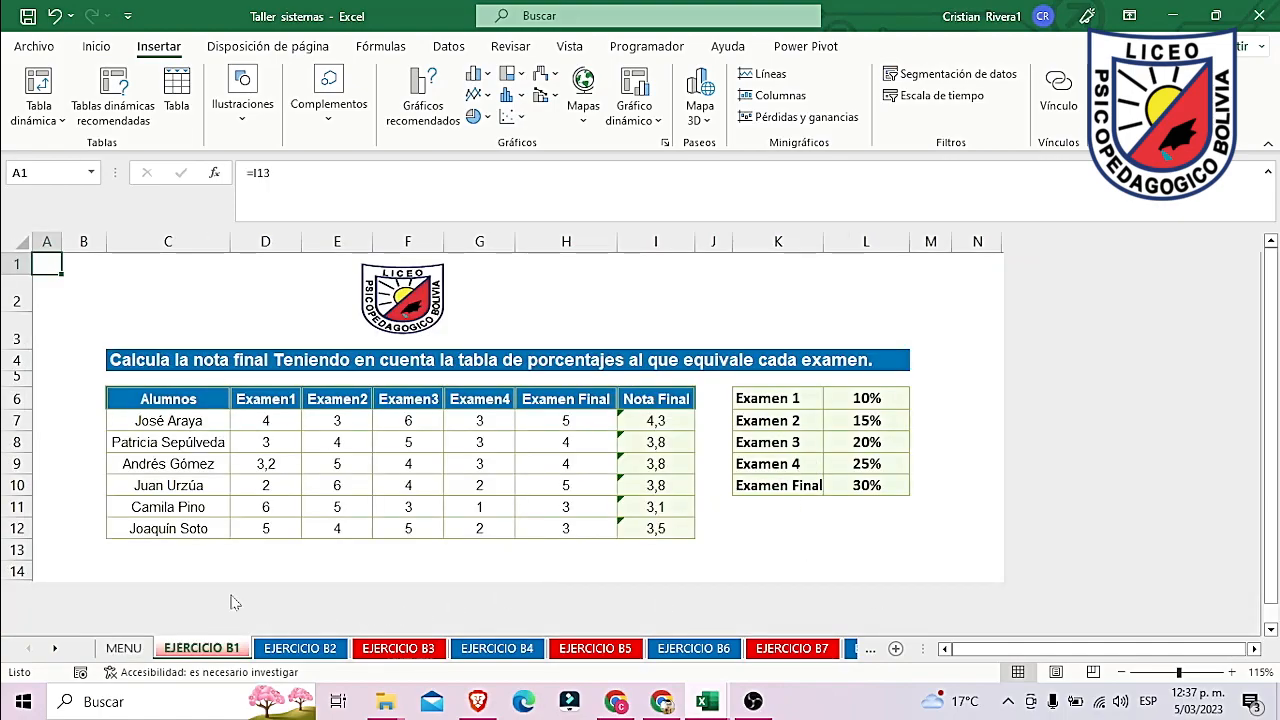
Step: Move the house picture on the MENU sheet over columns J to L, starting around row 4, and shrink it
{"action": "left_click", "coordinate": [135, 655]}
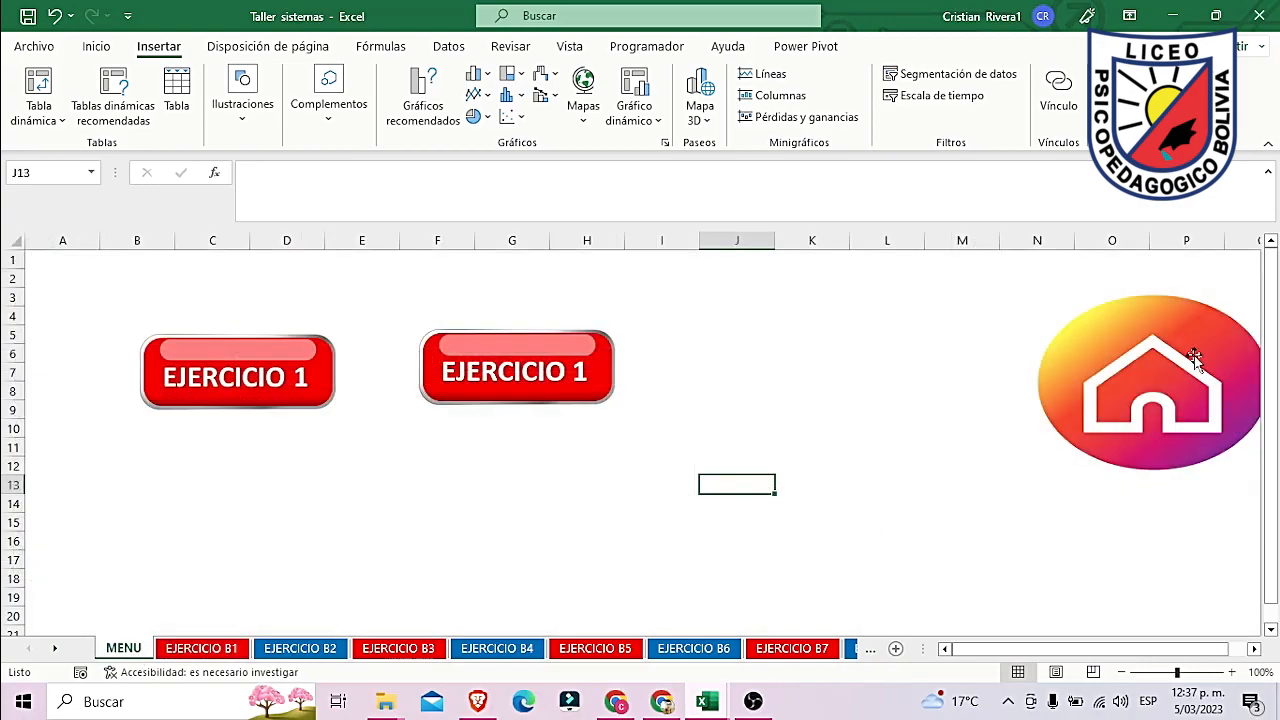
{"action": "left_click_drag", "start_coordinate": [1150, 355], "coordinate": [858, 382]}
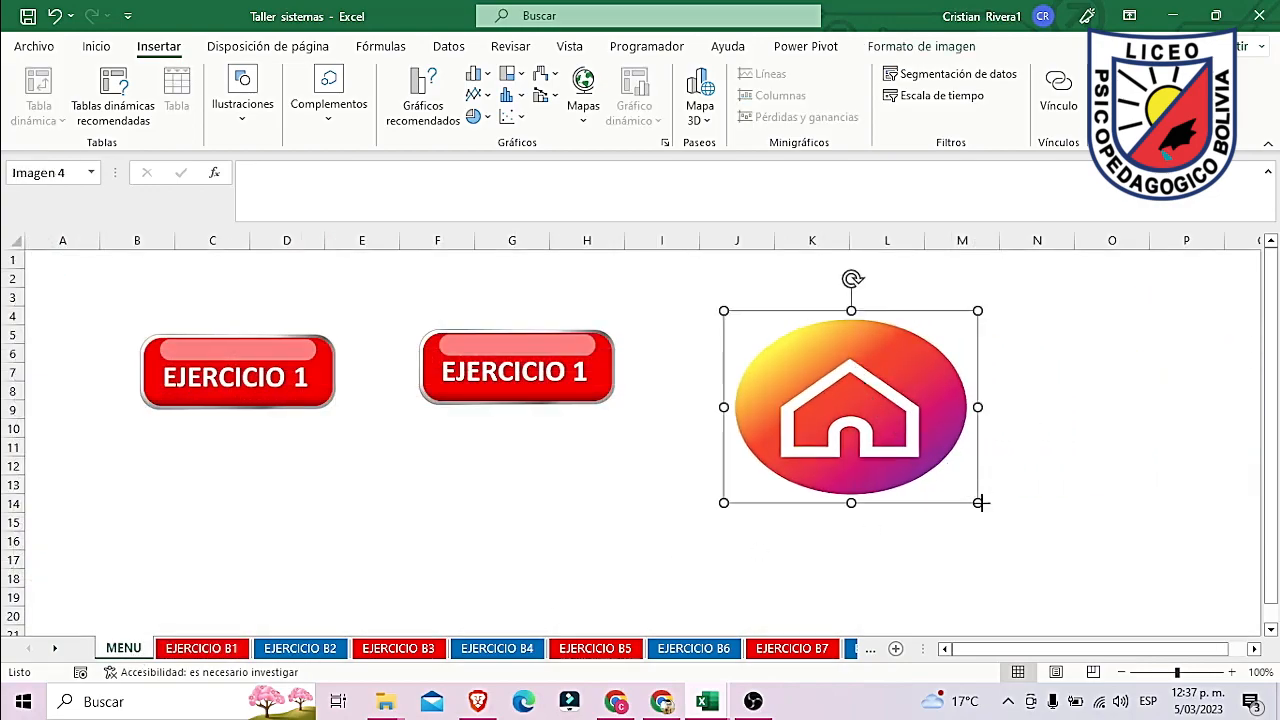
{"action": "left_click_drag", "start_coordinate": [980, 503], "coordinate": [912, 453]}
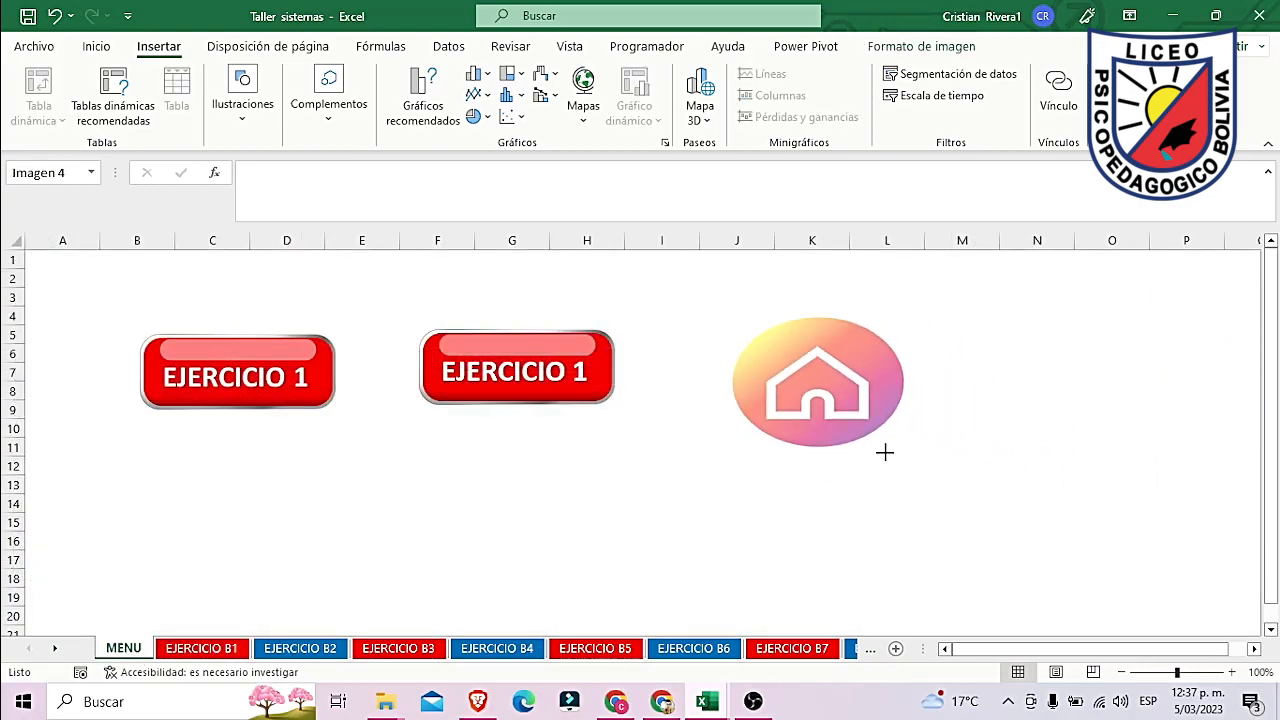
Step: Paste the house picture into the EJERCICIO B1 sheet, place it above the title over columns I and J, and shrink it
{"action": "left_click", "coordinate": [216, 652]}
{"action": "key", "text": "ctrl+v"}
{"action": "left_click_drag", "start_coordinate": [198, 350], "coordinate": [867, 375]}
{"action": "left_click_drag", "start_coordinate": [851, 423], "coordinate": [763, 342]}
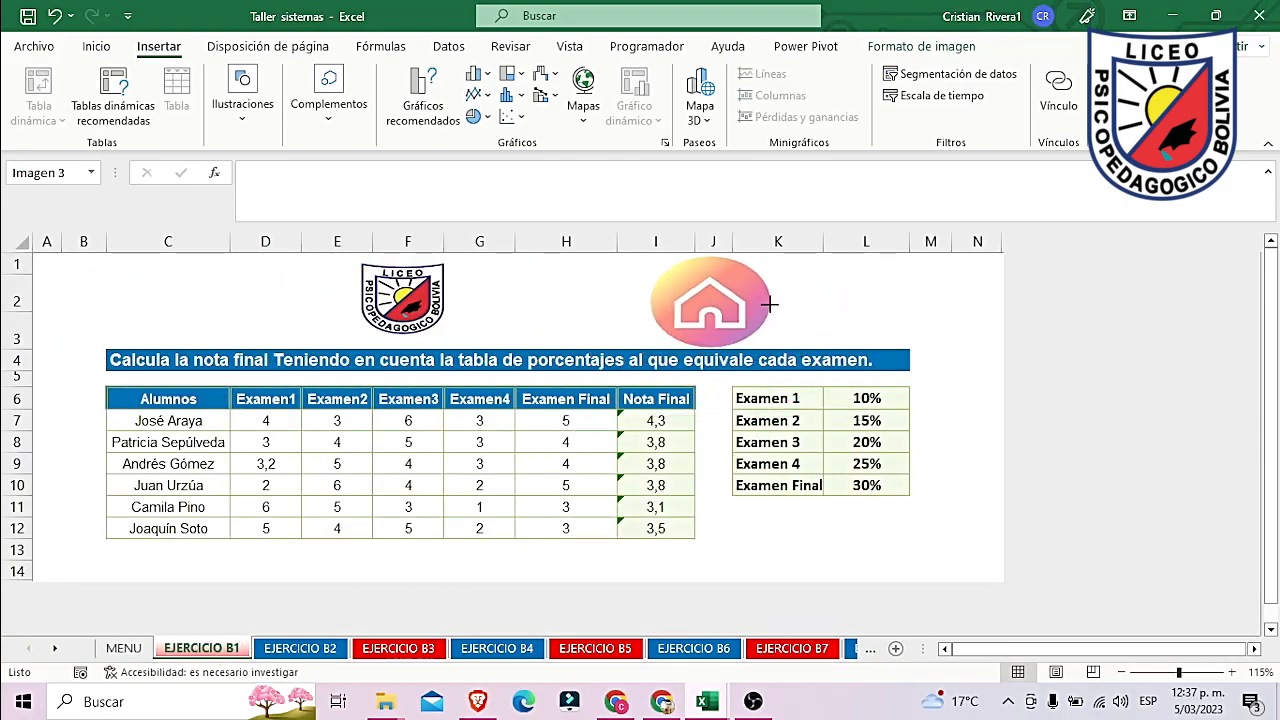
{"action": "left_click", "coordinate": [866, 293]}
Step: Link the house picture on EJERCICIO B1 to cell A1 of the MENU sheet and test navigation in both directions
{"action": "left_click", "coordinate": [700, 311]}
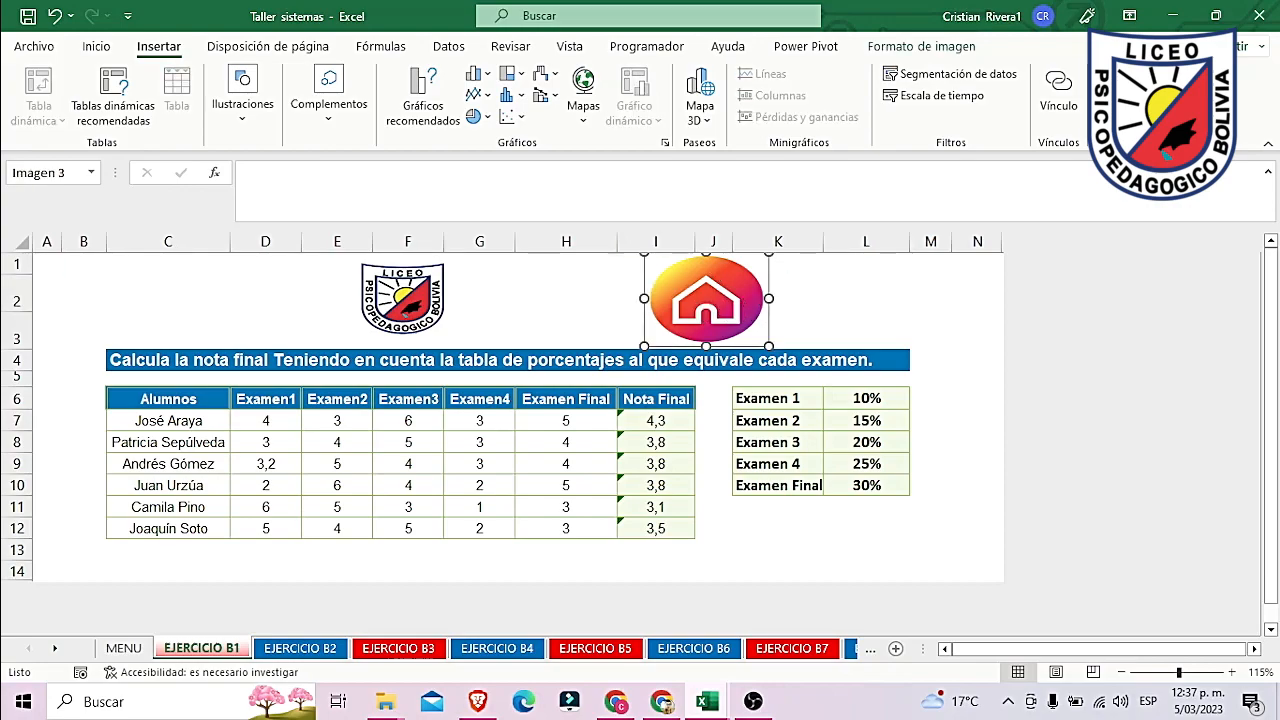
{"action": "left_click", "coordinate": [1059, 88]}
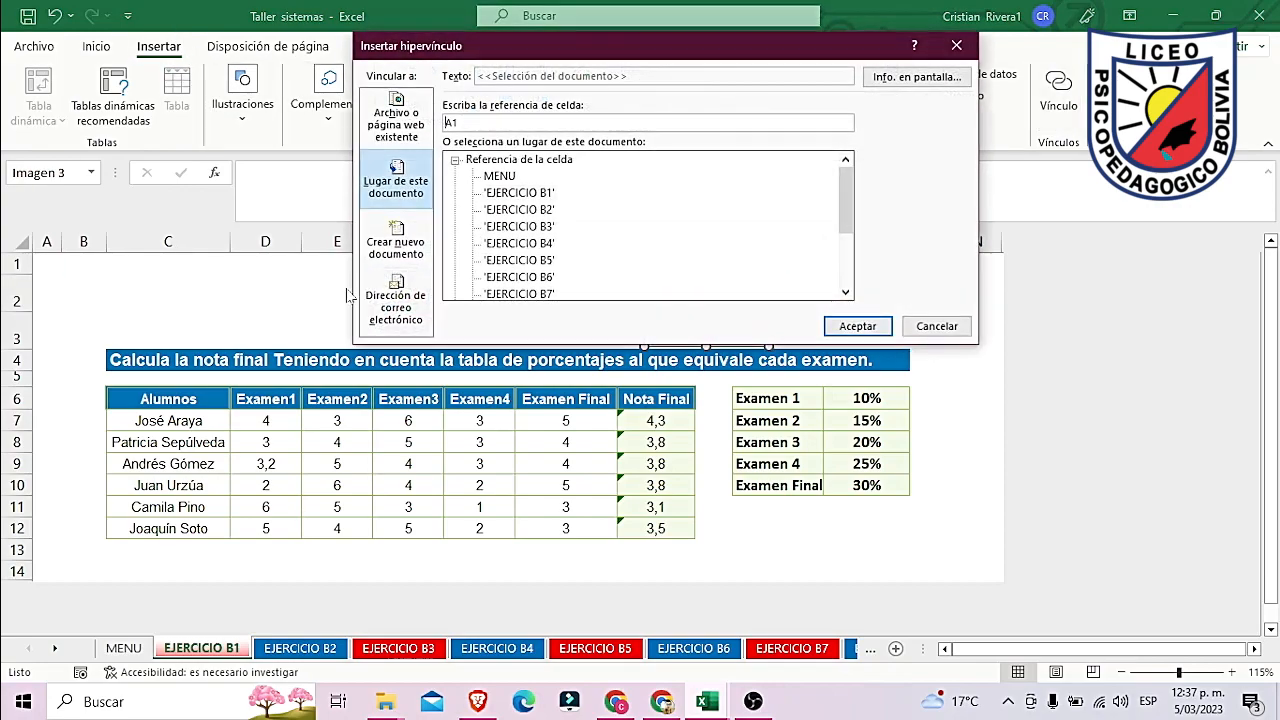
{"action": "left_click", "coordinate": [495, 177]}
{"action": "left_click", "coordinate": [857, 326]}
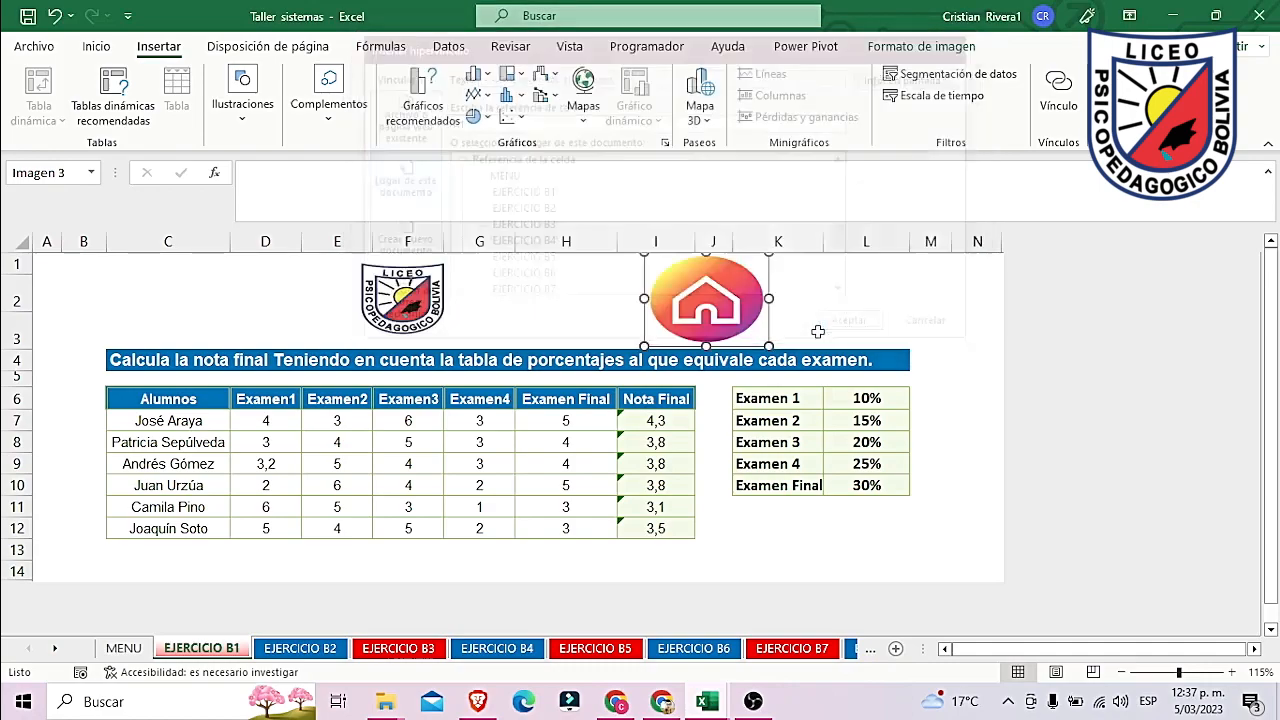
{"action": "left_click", "coordinate": [823, 300]}
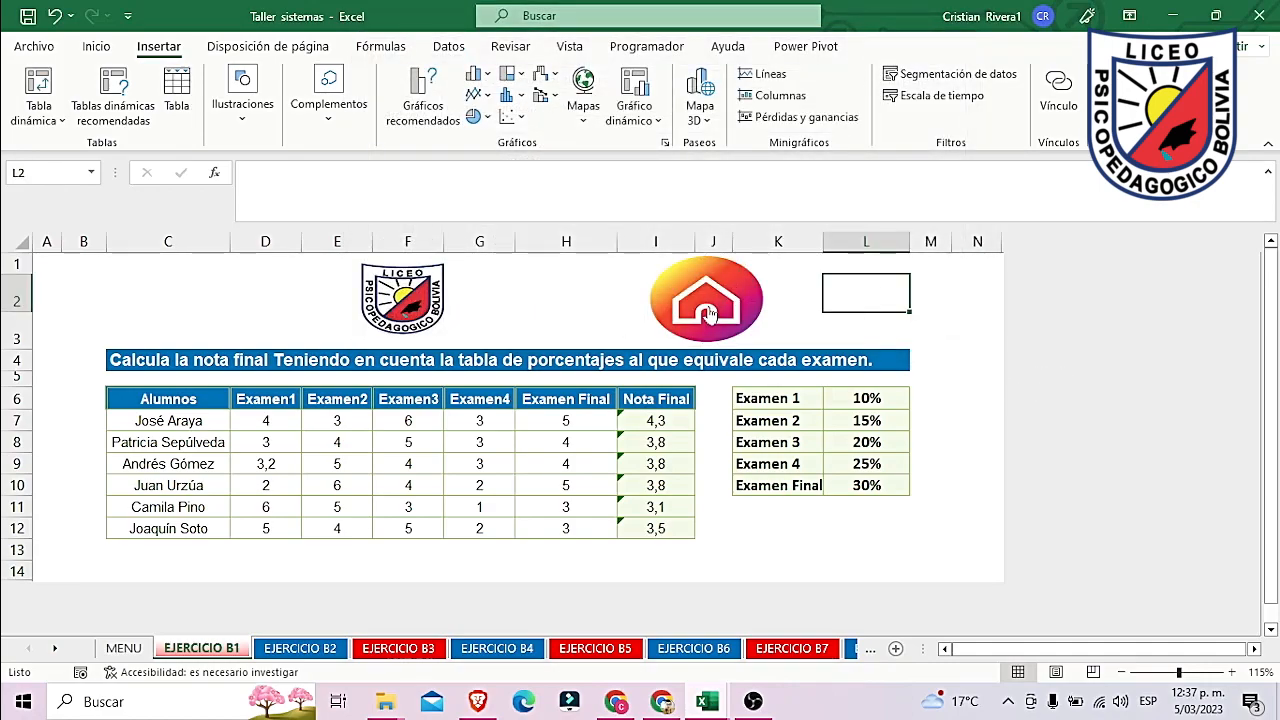
{"action": "left_click", "coordinate": [708, 305]}
{"action": "left_click", "coordinate": [267, 385]}
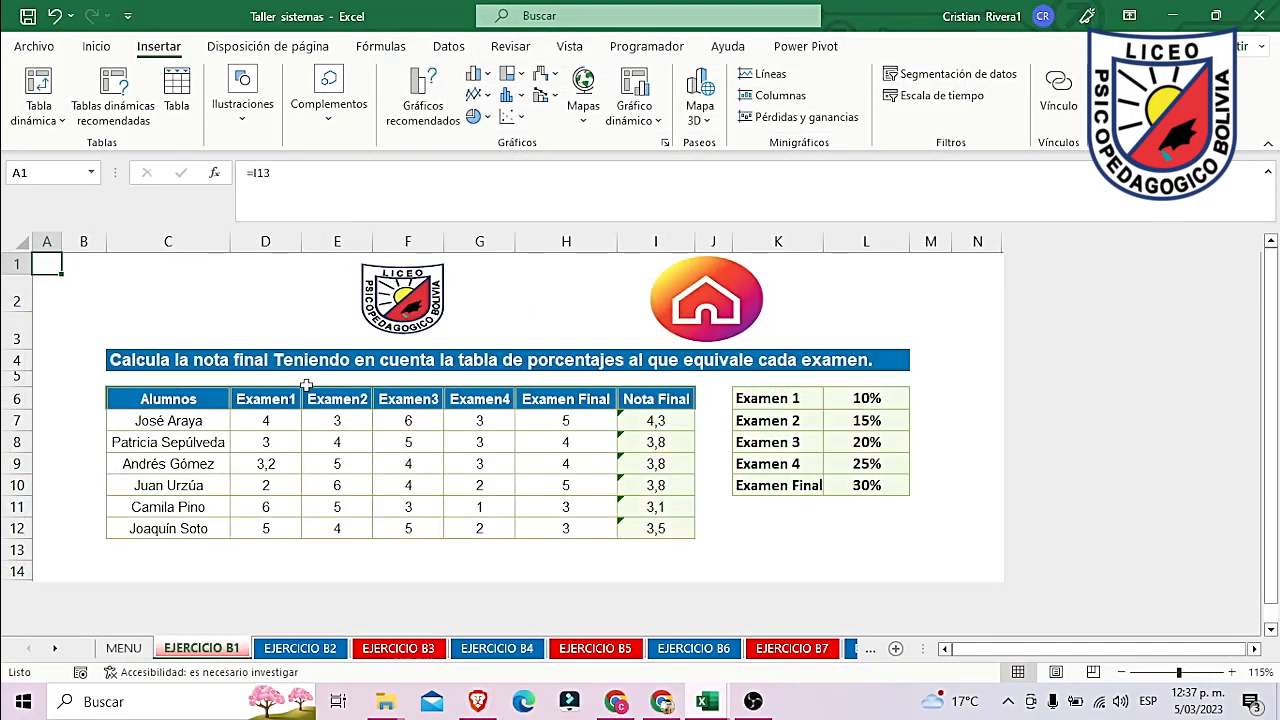
{"action": "left_click", "coordinate": [701, 302]}
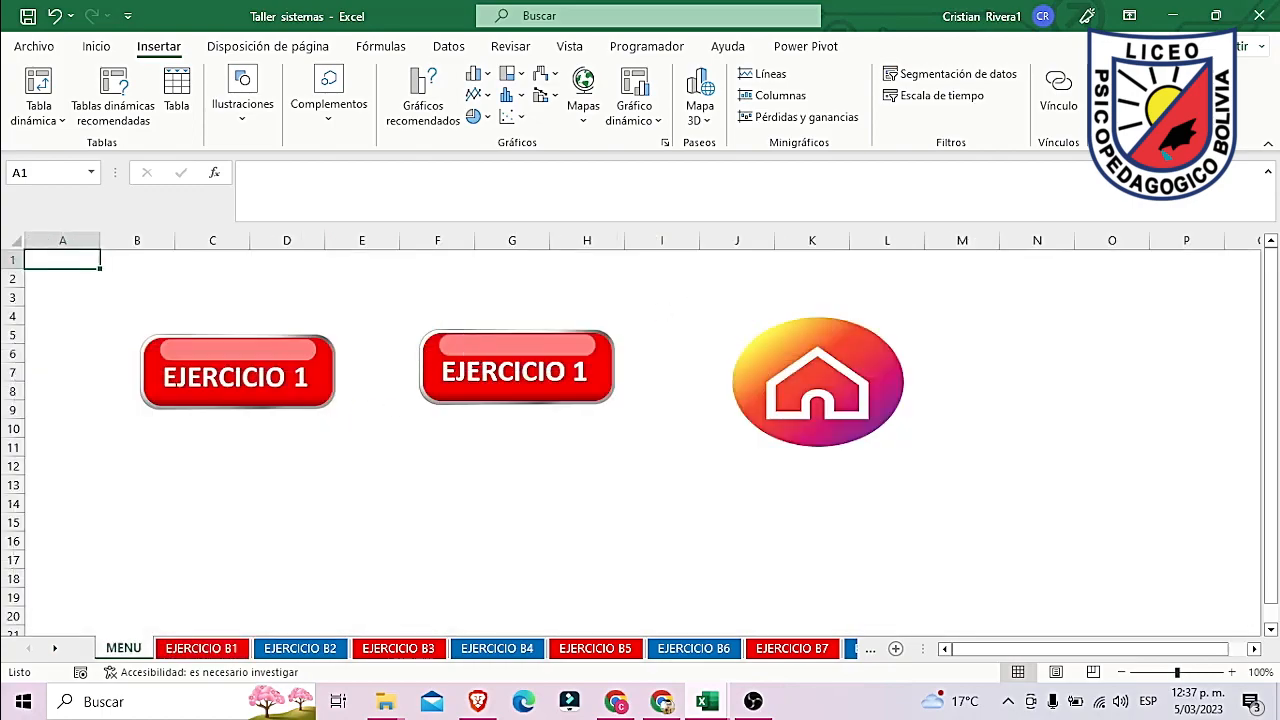
Step: Change the text on the button over columns F to H of the MENU sheet to EJERCICIO 2
{"action": "left_click", "coordinate": [592, 371]}
{"action": "key", "text": "BackSpace"}
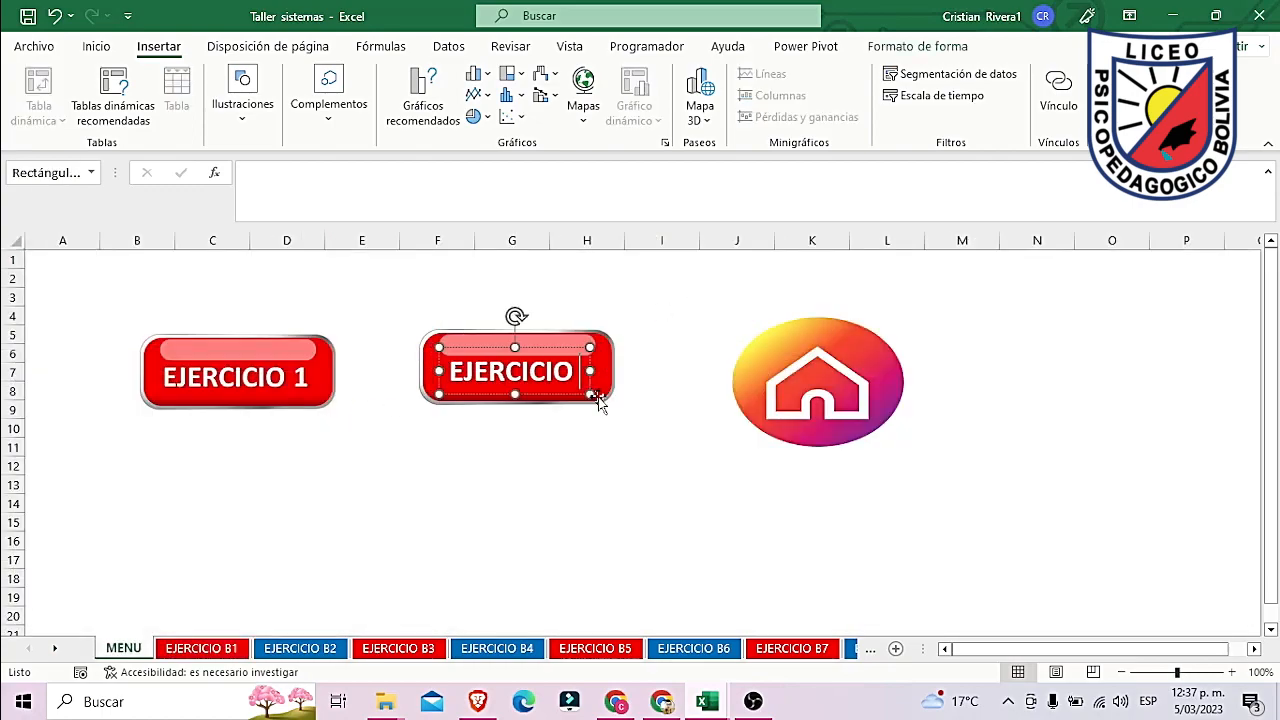
{"action": "type", "text": "2"}
{"action": "left_click", "coordinate": [590, 450]}
Step: Duplicate the EJERCICIO 2 text box together with its red button picture and cut the copy
{"action": "left_click", "coordinate": [600, 400]}
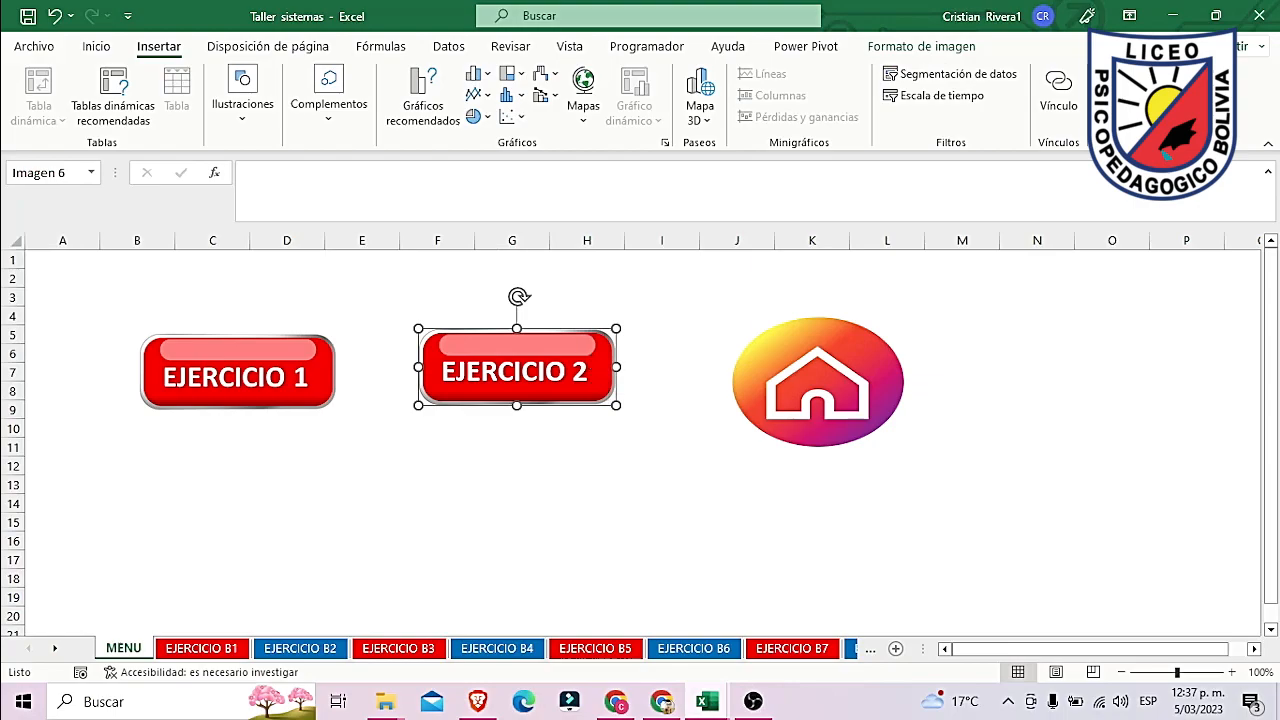
{"action": "left_click", "coordinate": [592, 390], "text": "ctrl"}
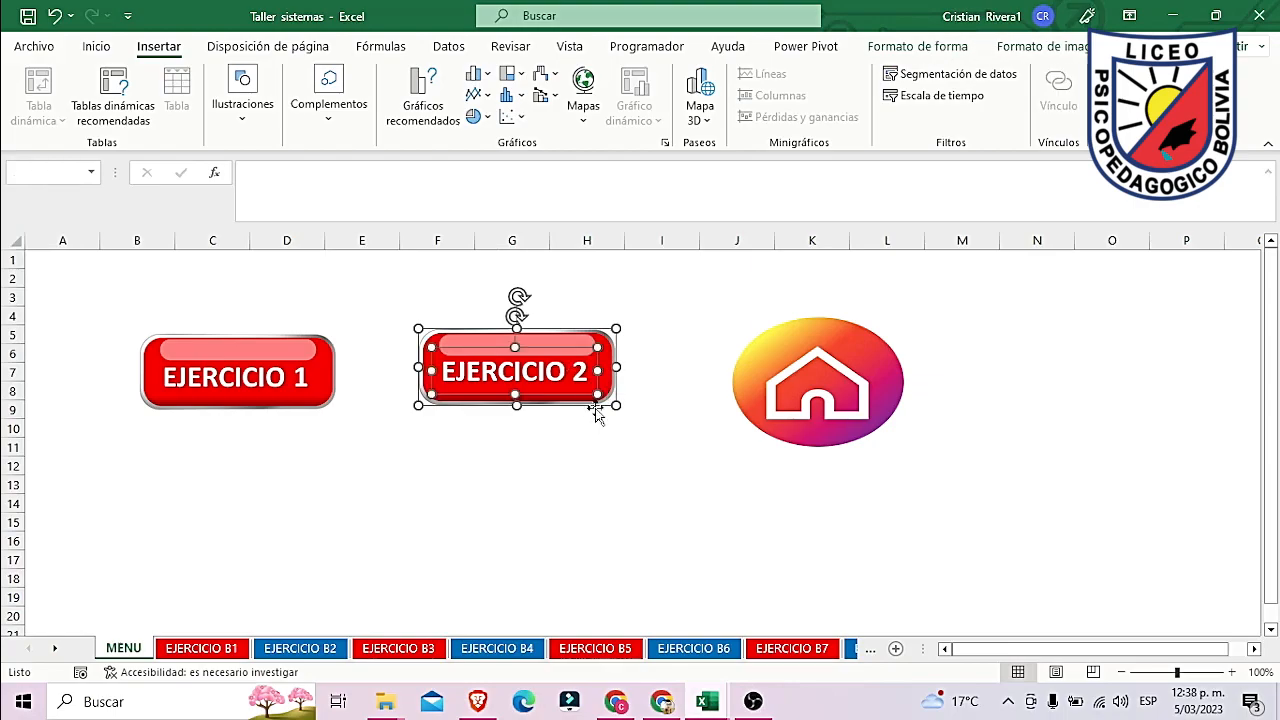
{"action": "key", "text": "ctrl+d"}
{"action": "left_click", "coordinate": [530, 386]}
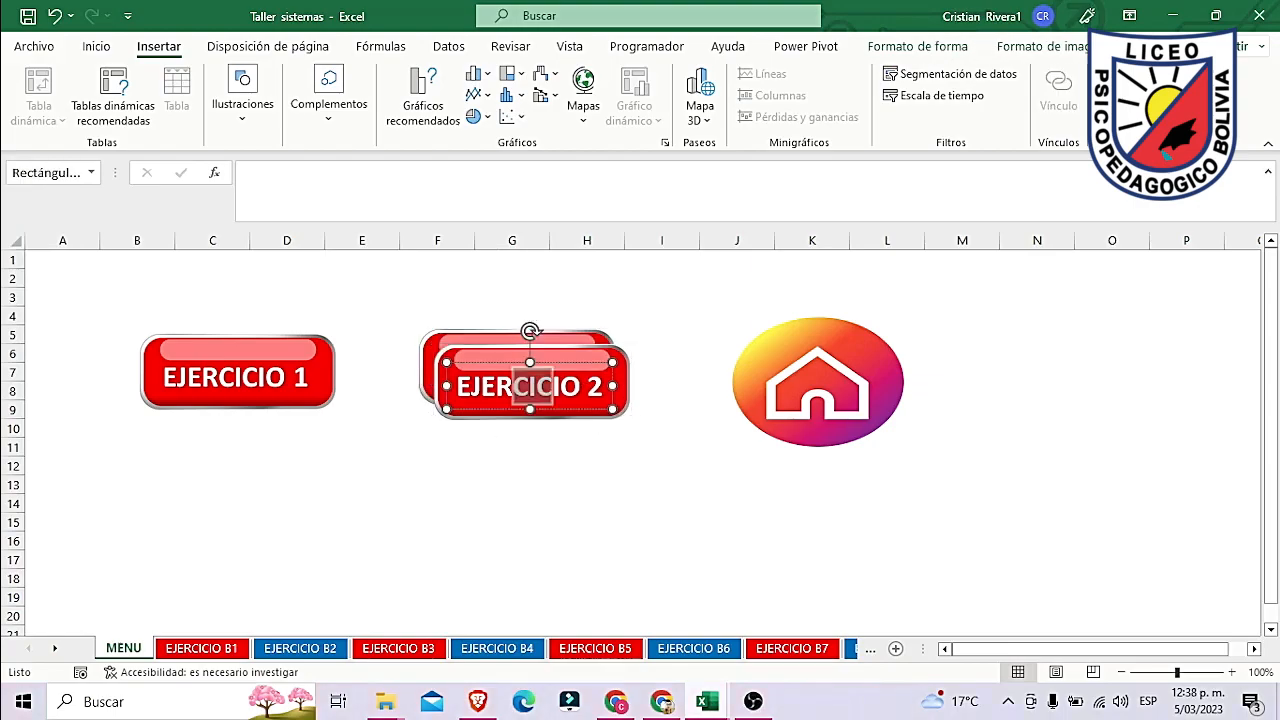
{"action": "left_click_drag", "start_coordinate": [513, 386], "coordinate": [456, 386]}
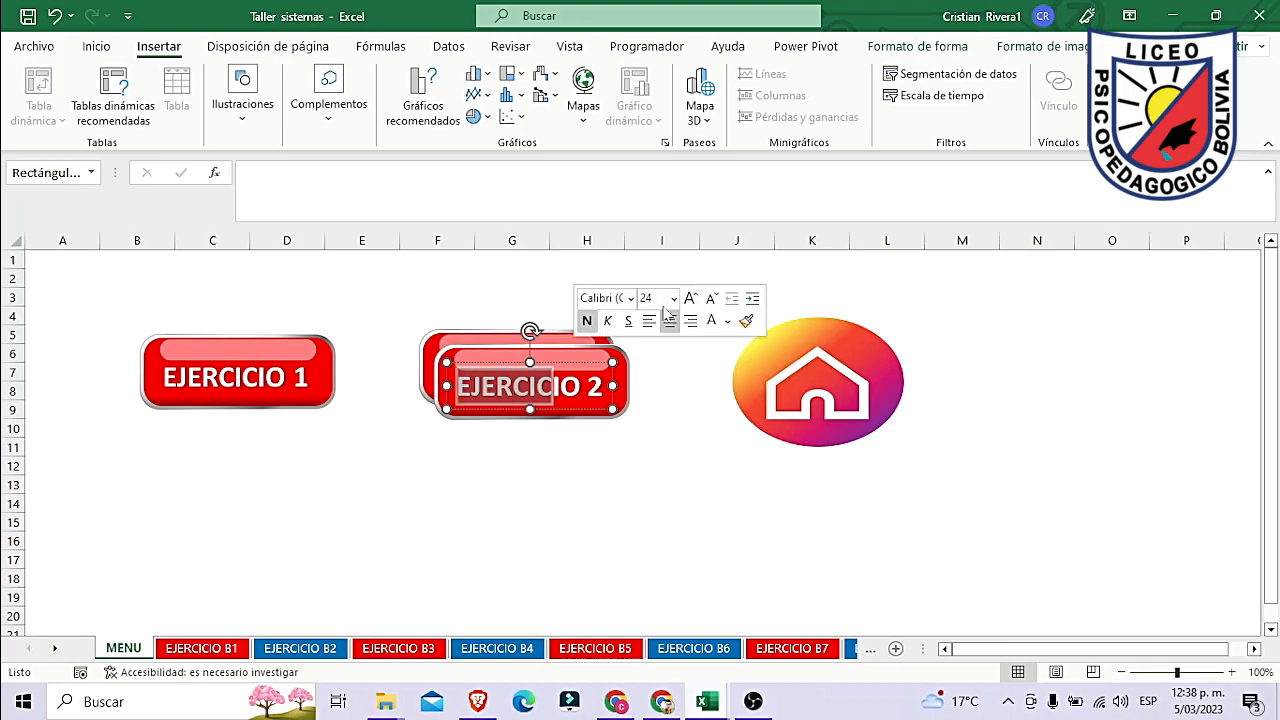
{"action": "left_click", "coordinate": [661, 316]}
{"action": "left_click", "coordinate": [610, 395]}
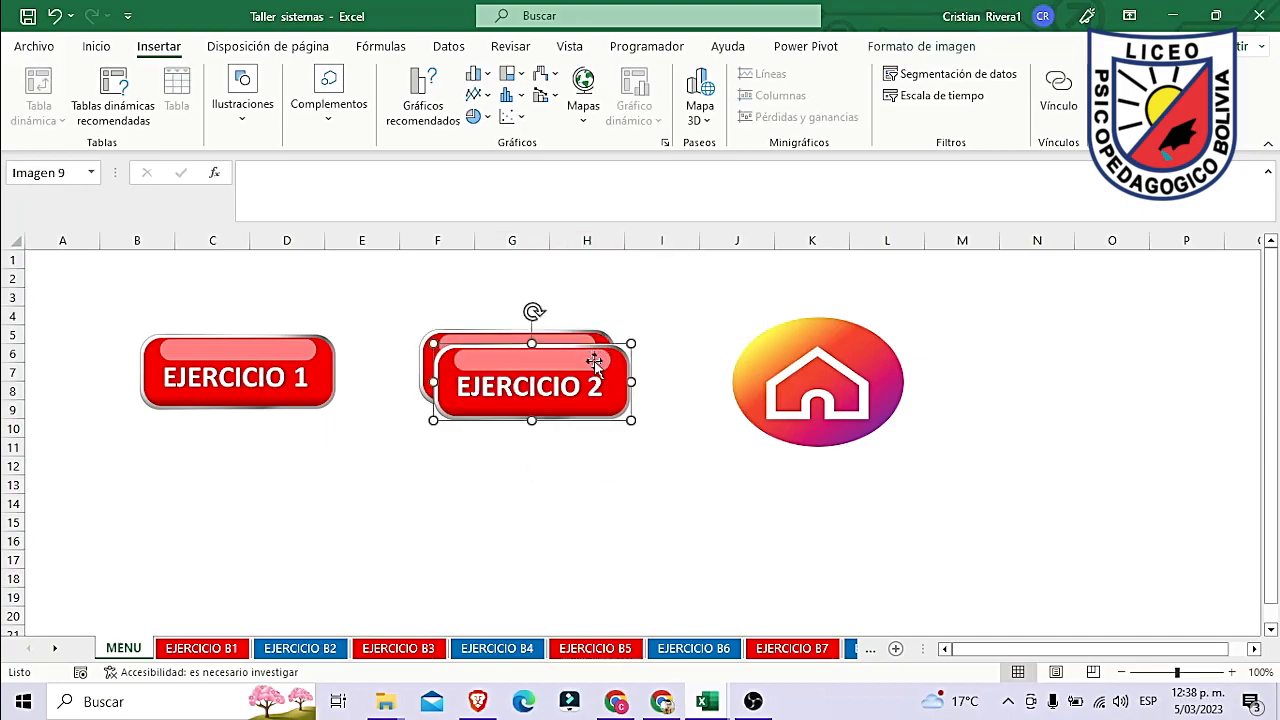
{"action": "left_click", "coordinate": [596, 366], "text": "ctrl"}
{"action": "left_click_drag", "start_coordinate": [603, 358], "coordinate": [313, 462]}
{"action": "key", "text": "Delete"}
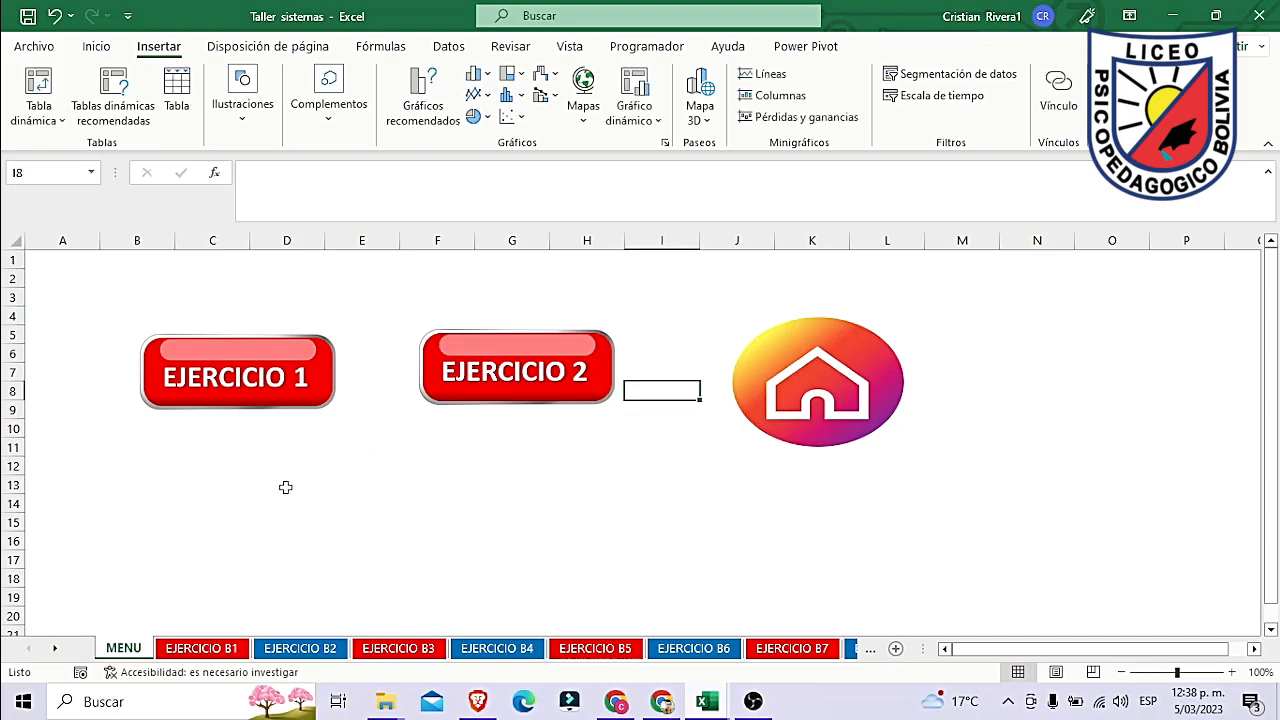
Step: Paste the cut EJERCICIO 2 button as a single picture and place it below EJERCICIO 1 over columns B to D
{"action": "left_click", "coordinate": [96, 47]}
{"action": "left_click", "coordinate": [28, 120]}
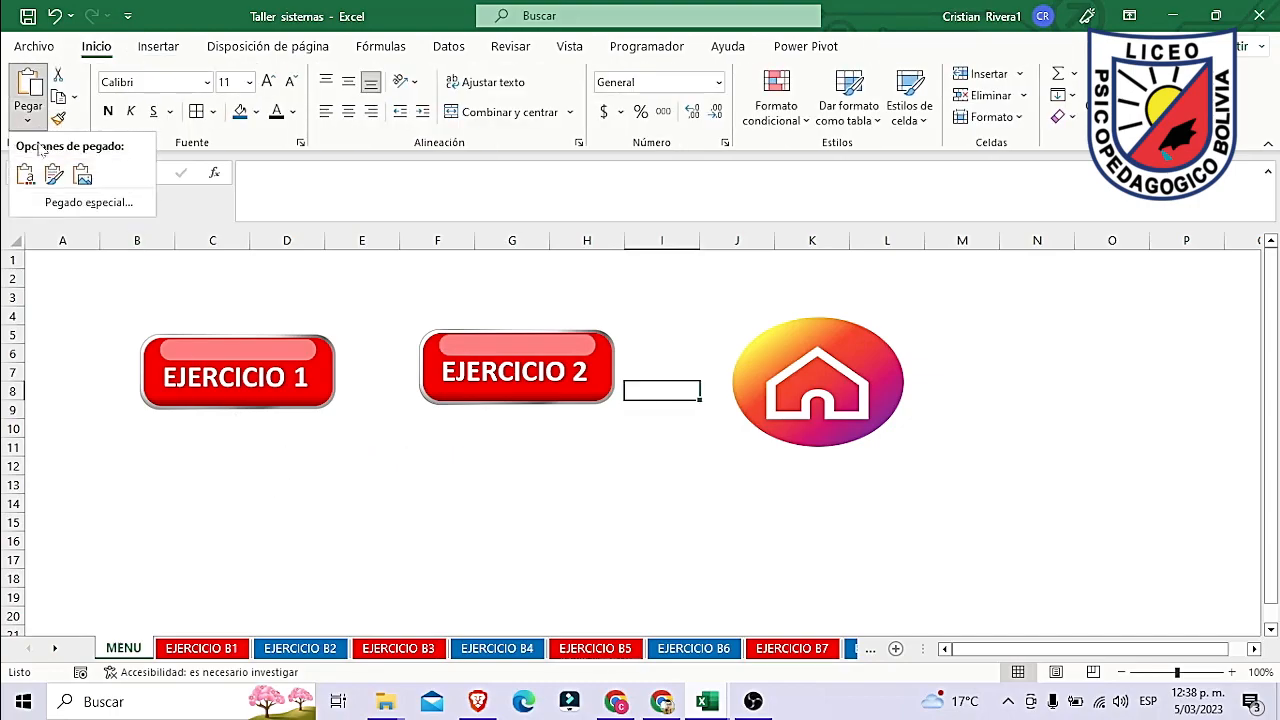
{"action": "left_click", "coordinate": [80, 172]}
{"action": "left_click_drag", "start_coordinate": [705, 420], "coordinate": [218, 489]}
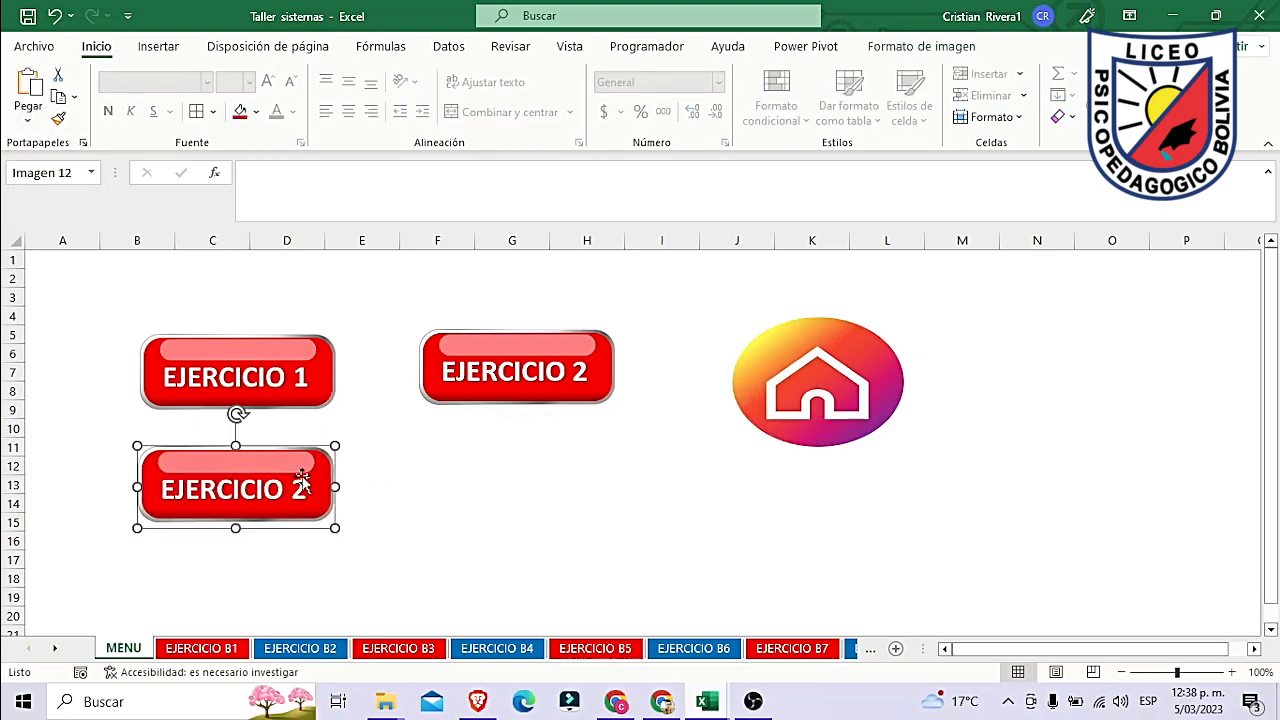
Step: Link the single-picture EJERCICIO 2 button to cell A1 of the EJERCICIO B2 sheet in this document and test the link
{"action": "left_click", "coordinate": [158, 47]}
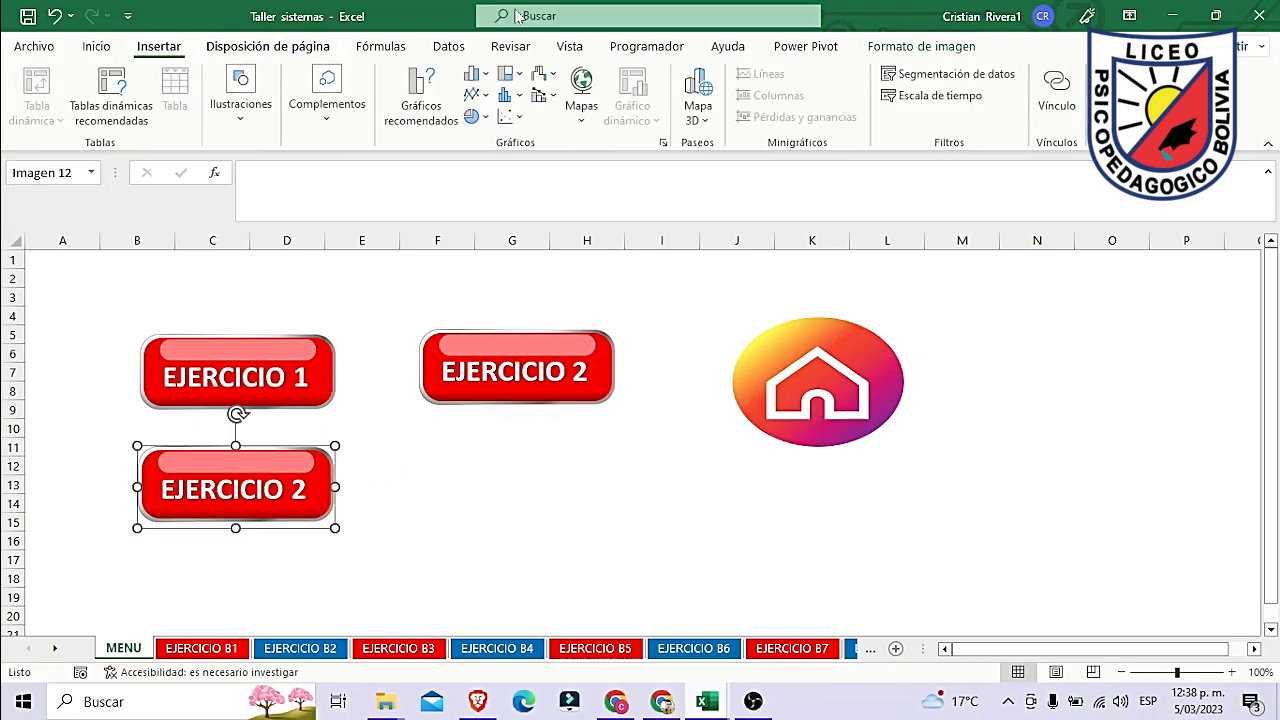
{"action": "left_click", "coordinate": [1058, 90]}
{"action": "left_click", "coordinate": [540, 210]}
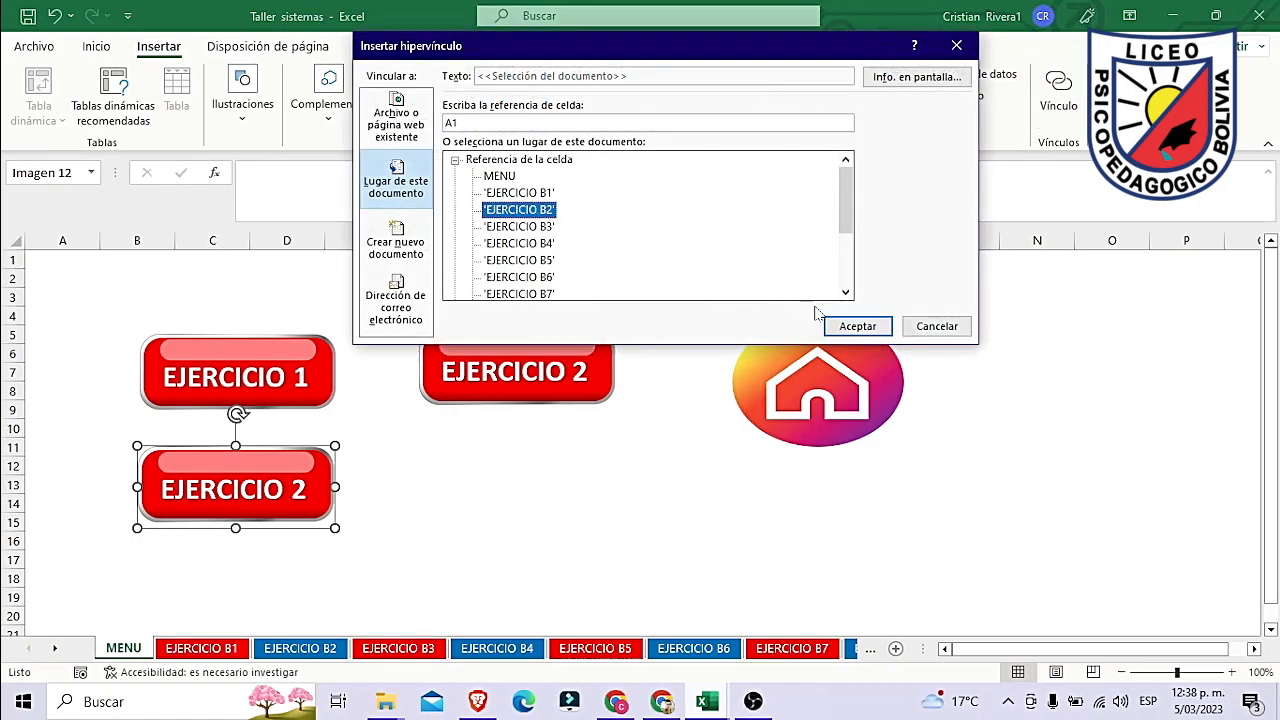
{"action": "left_click", "coordinate": [857, 326]}
{"action": "left_click", "coordinate": [480, 545]}
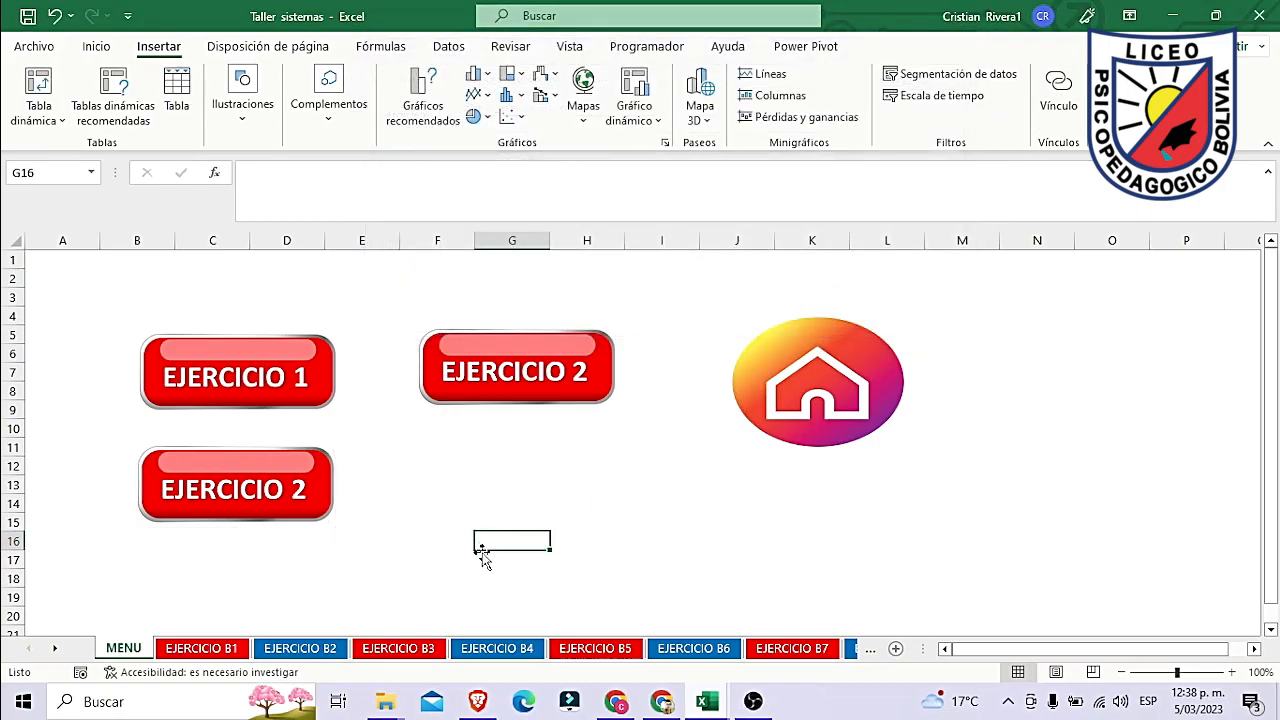
{"action": "left_click", "coordinate": [290, 488]}
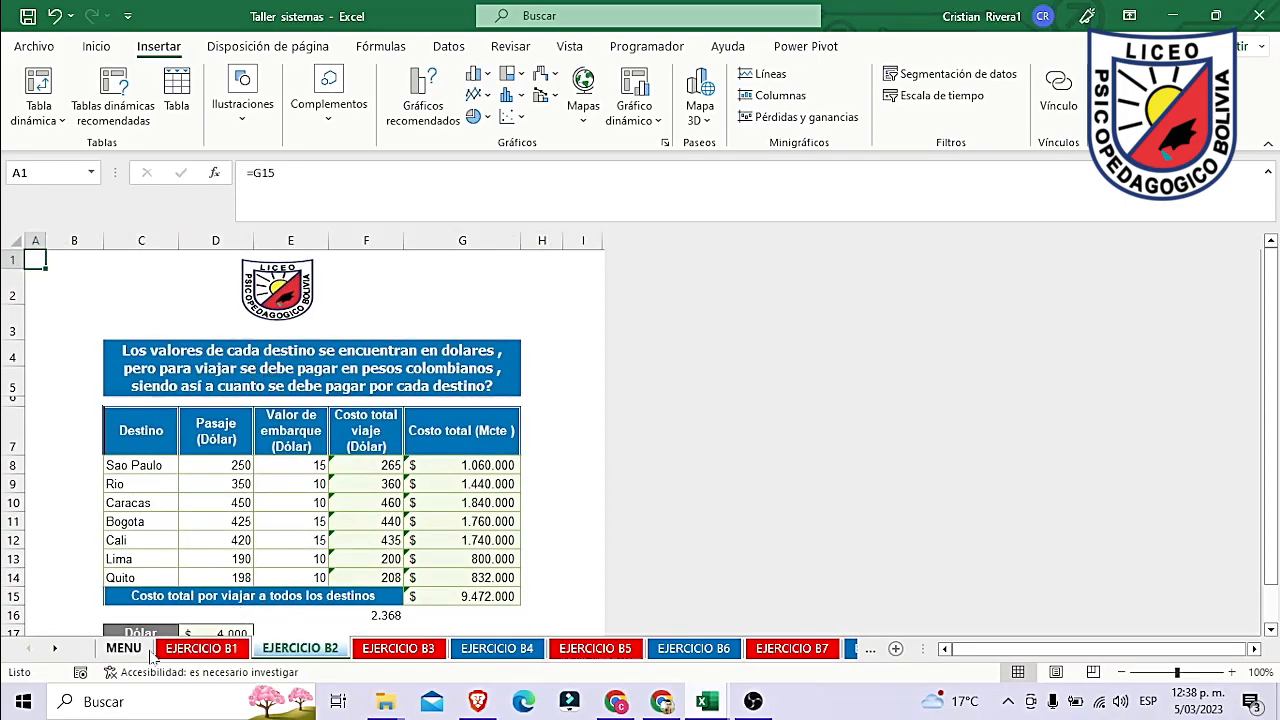
Step: Test the house link on the EJERCICIO B1 sheet, return there and copy the linked house picture
{"action": "left_click", "coordinate": [195, 648]}
{"action": "left_click", "coordinate": [707, 297]}
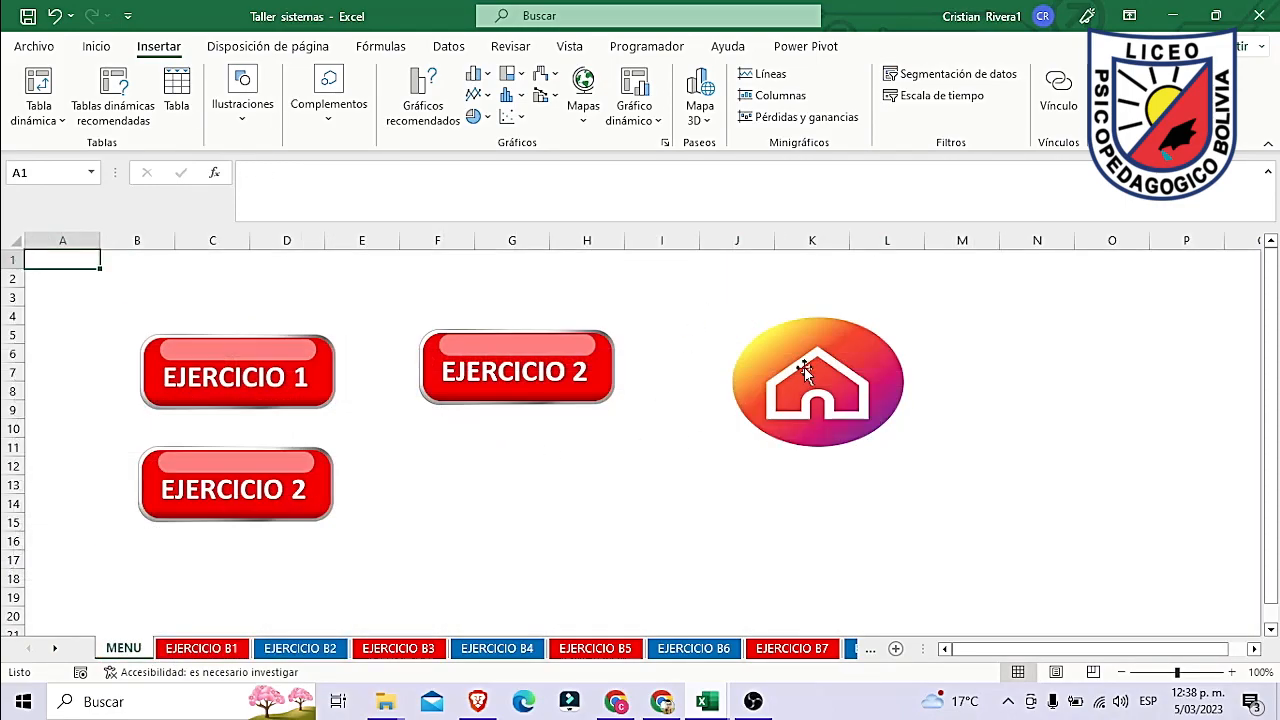
{"action": "left_click", "coordinate": [201, 648]}
{"action": "left_click", "coordinate": [696, 266], "text": "ctrl"}
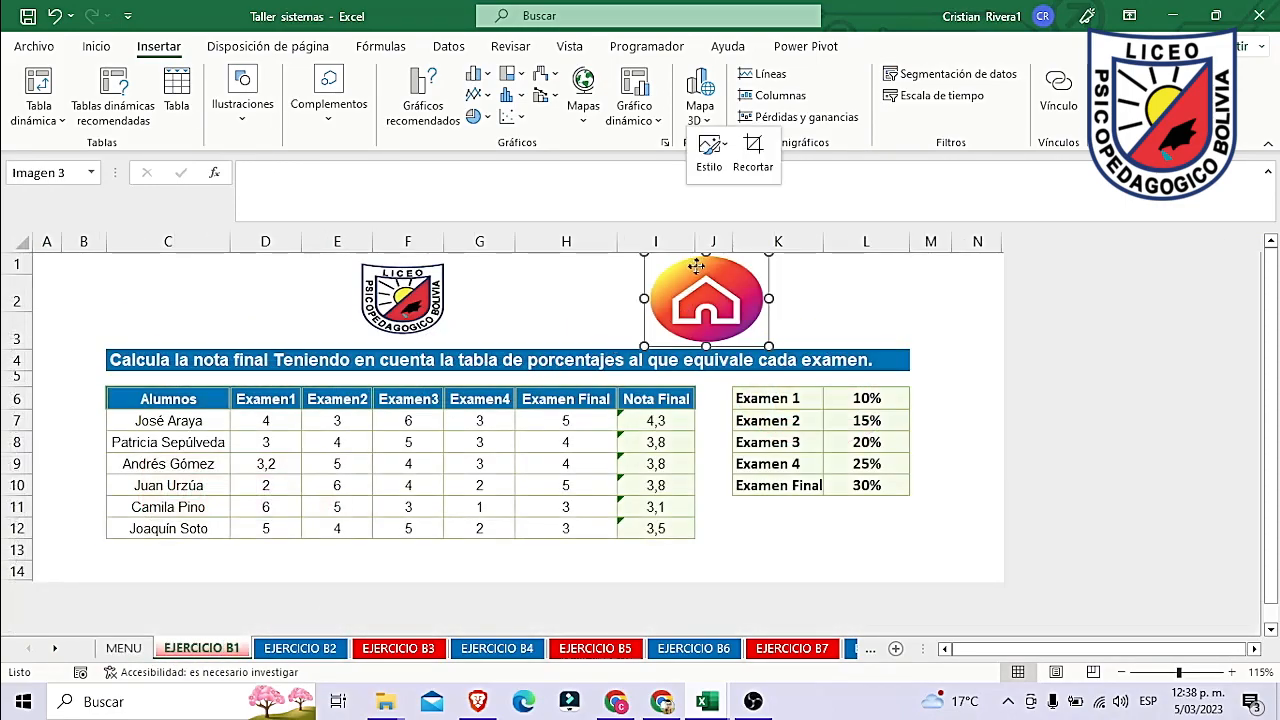
{"action": "right_click", "coordinate": [696, 266]}
{"action": "key", "text": "Escape"}
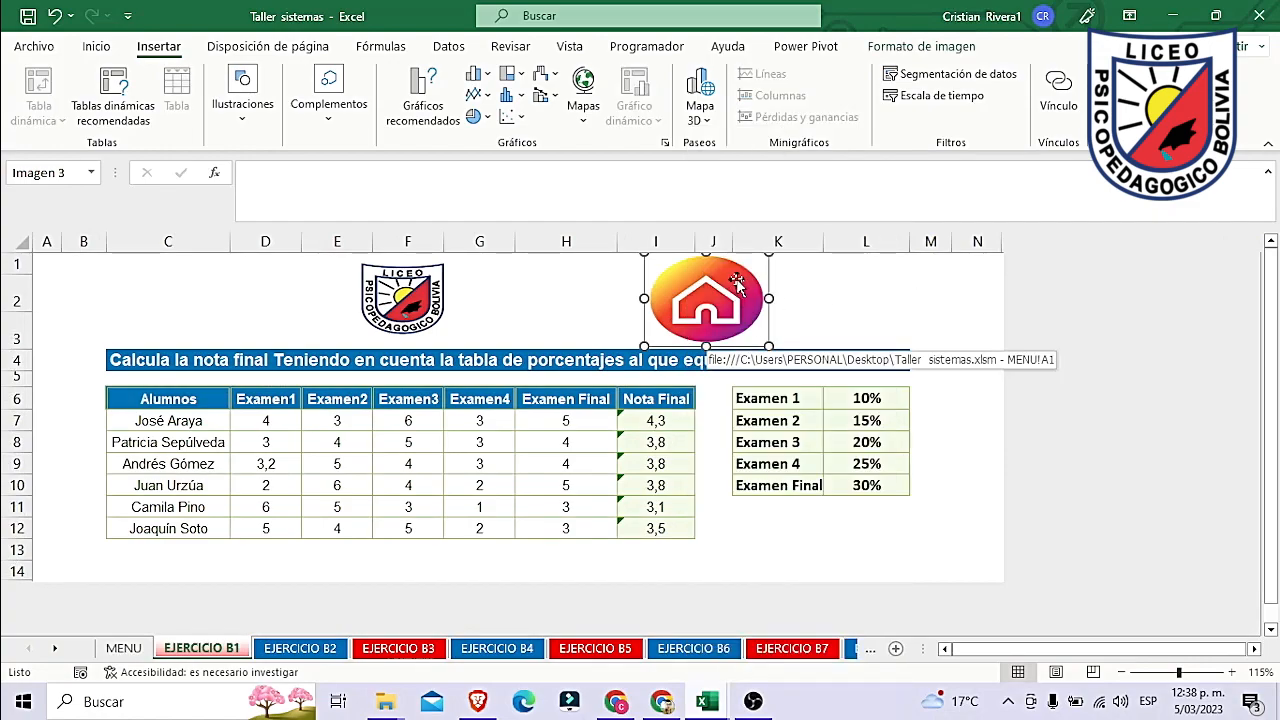
Step: Paste the linked house picture into the EJERCICIO B2 sheet, place it beside the logo over columns F and G, and shrink it
{"action": "left_click", "coordinate": [300, 648]}
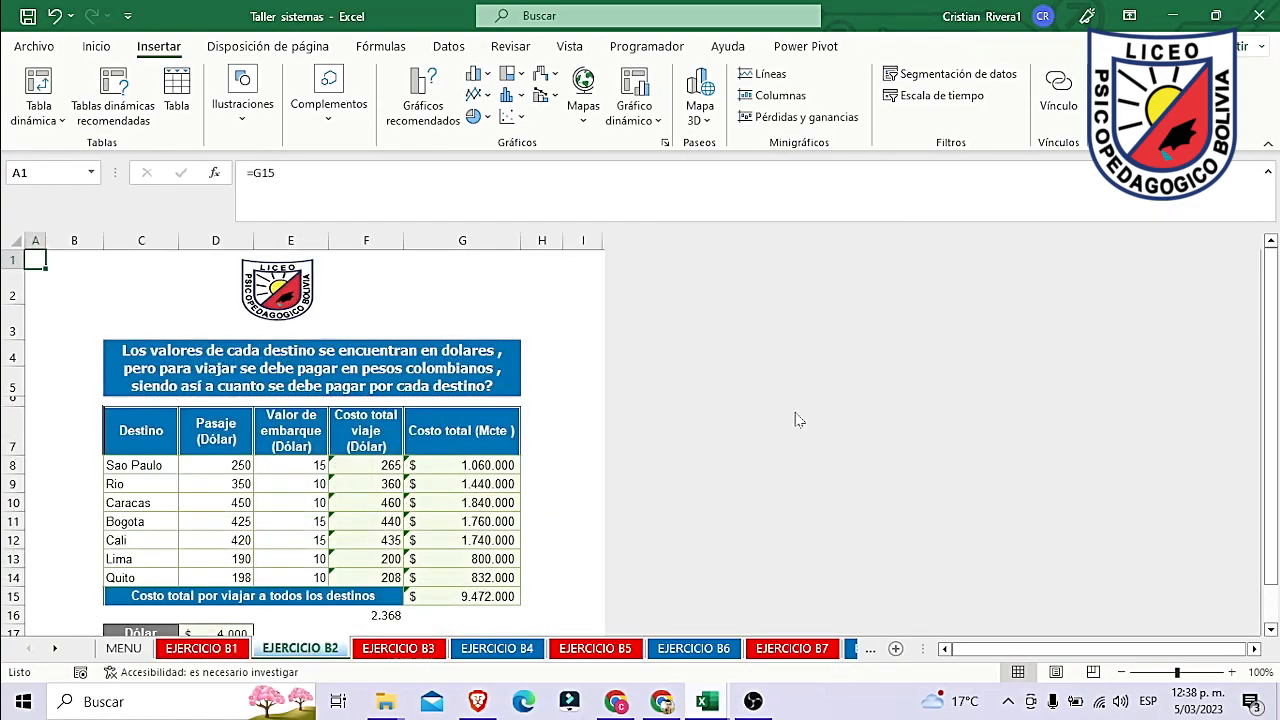
{"action": "key", "text": "ctrl+v"}
{"action": "left_click_drag", "start_coordinate": [127, 300], "coordinate": [476, 302]}
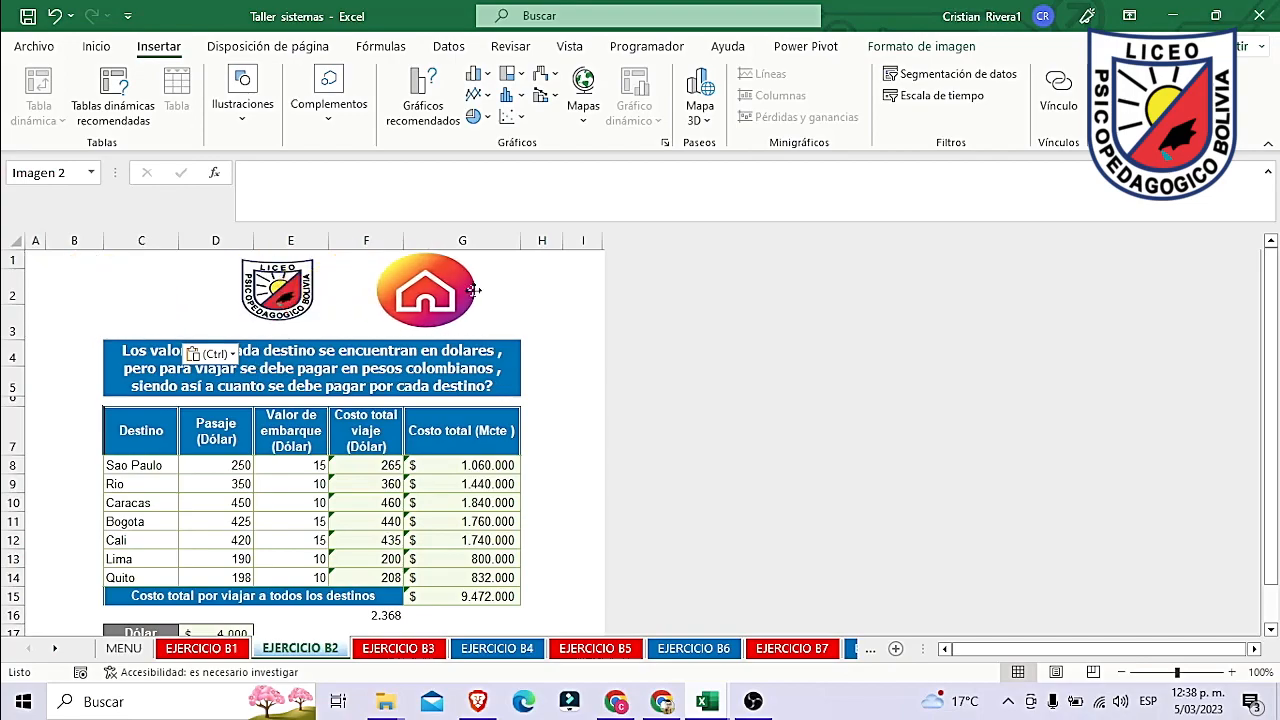
{"action": "left_click", "coordinate": [490, 294]}
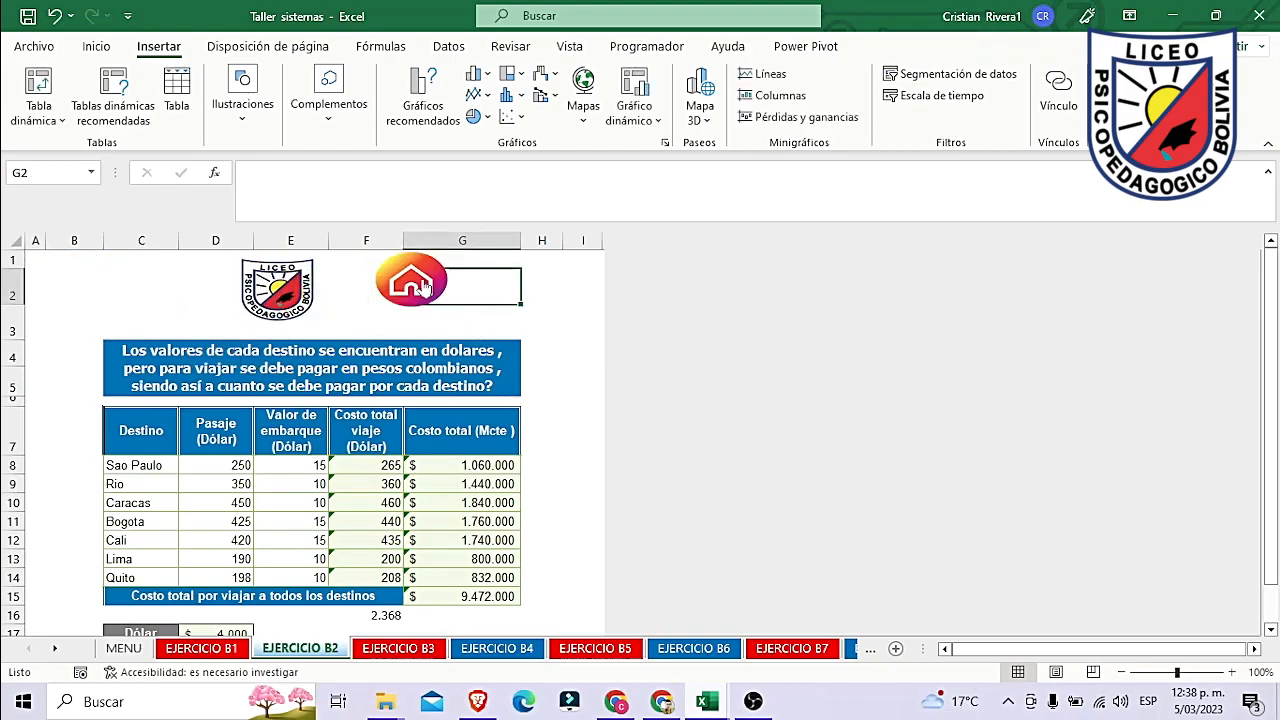
Step: Test the house link on EJERCICIO B2, the EJERCICIO 1 button and the house link on EJERCICIO B1
{"action": "left_click", "coordinate": [421, 276]}
{"action": "left_click", "coordinate": [284, 386]}
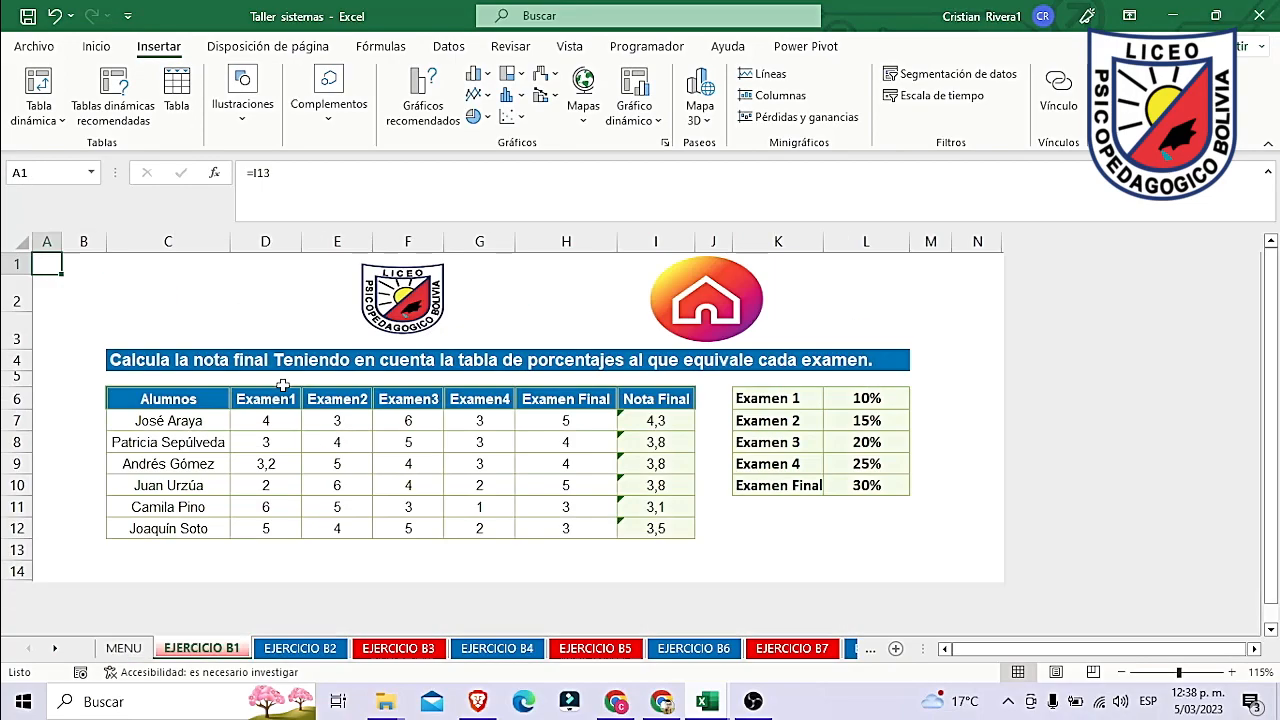
{"action": "left_click", "coordinate": [725, 346]}
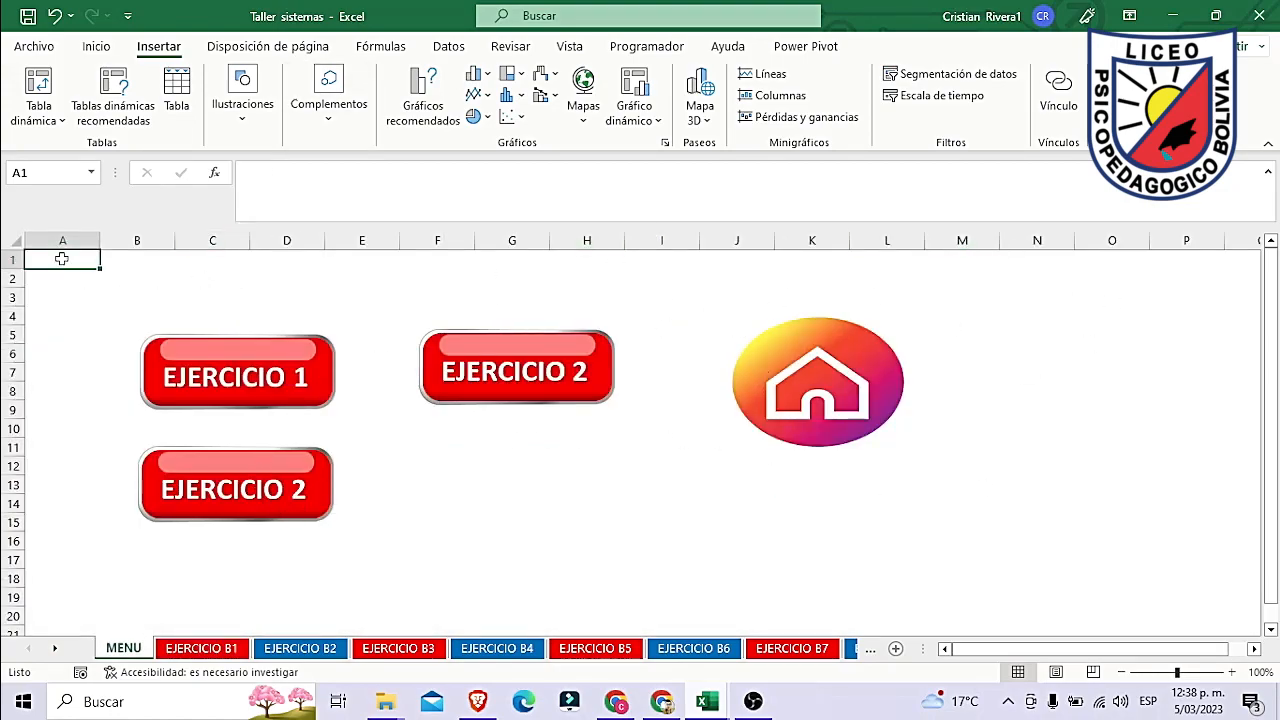
Step: Merge and center rows 1 to 4 of the MENU sheet from column A across past column P
{"action": "left_click_drag", "start_coordinate": [61, 258], "coordinate": [1008, 296]}
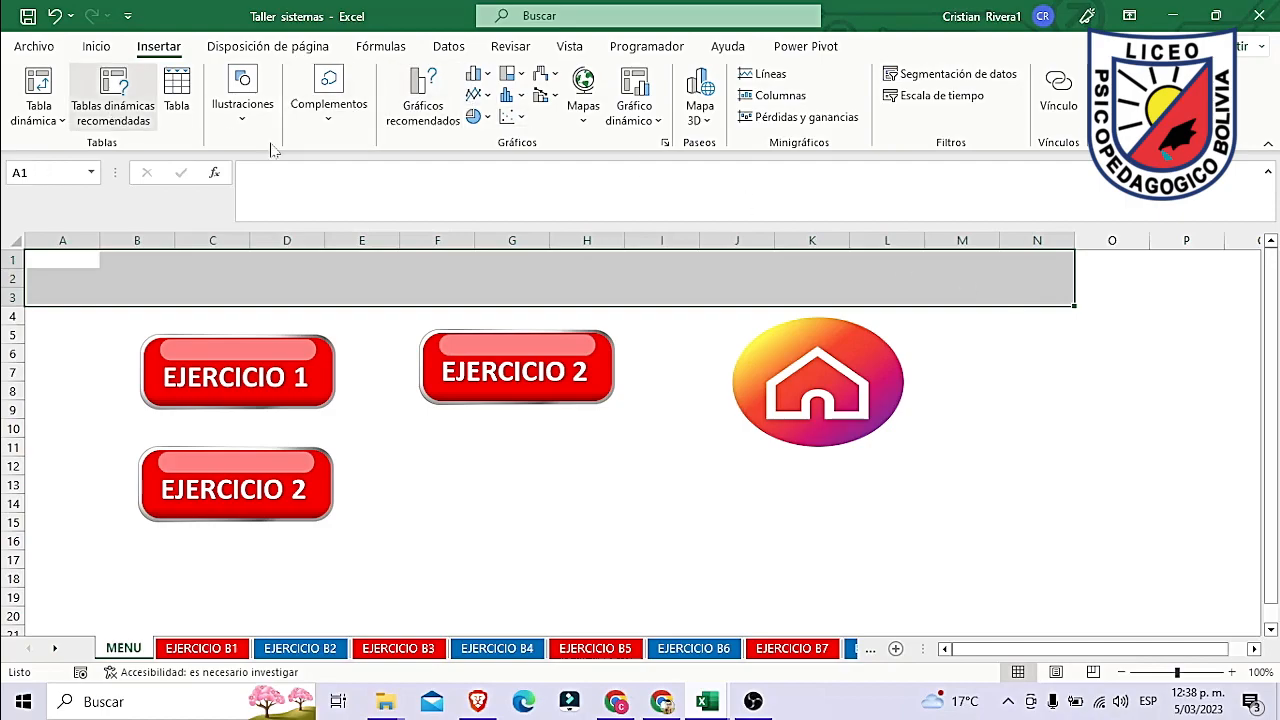
{"action": "left_click_drag", "start_coordinate": [70, 258], "coordinate": [1167, 320]}
{"action": "scroll", "coordinate": [1060, 628], "scroll_direction": "left", "scroll_amount": 4}
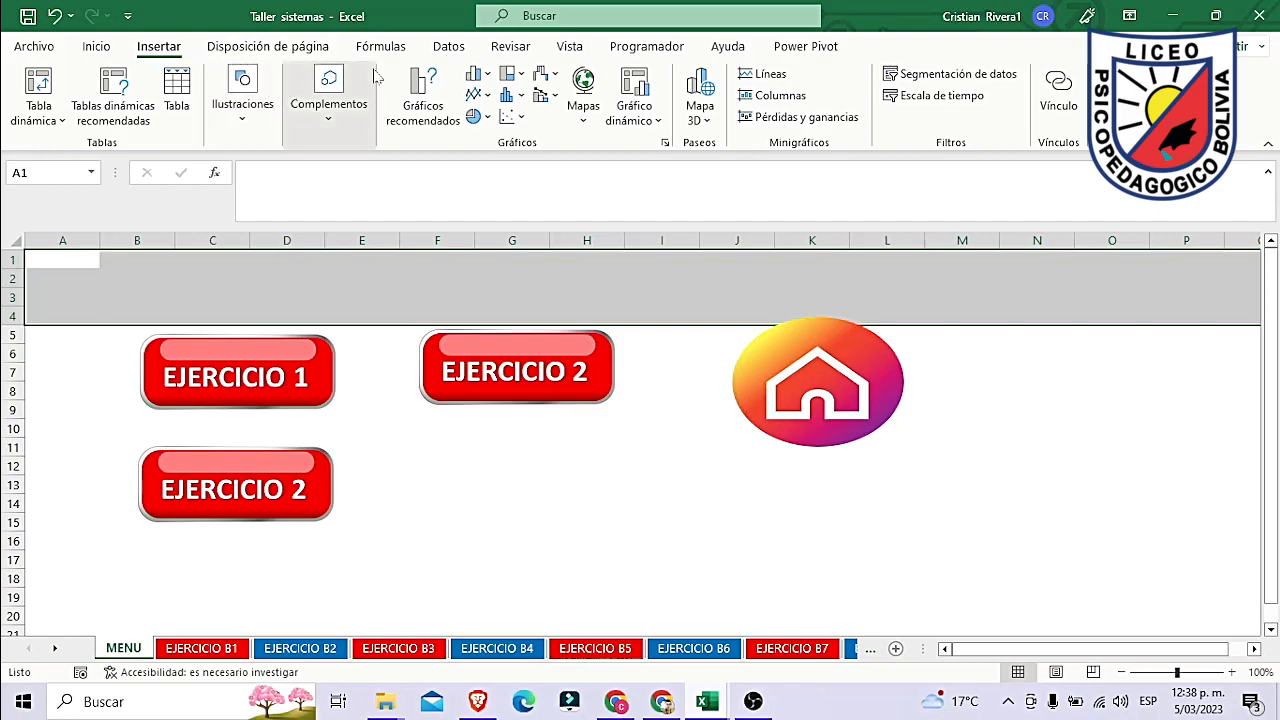
{"action": "left_click", "coordinate": [96, 47]}
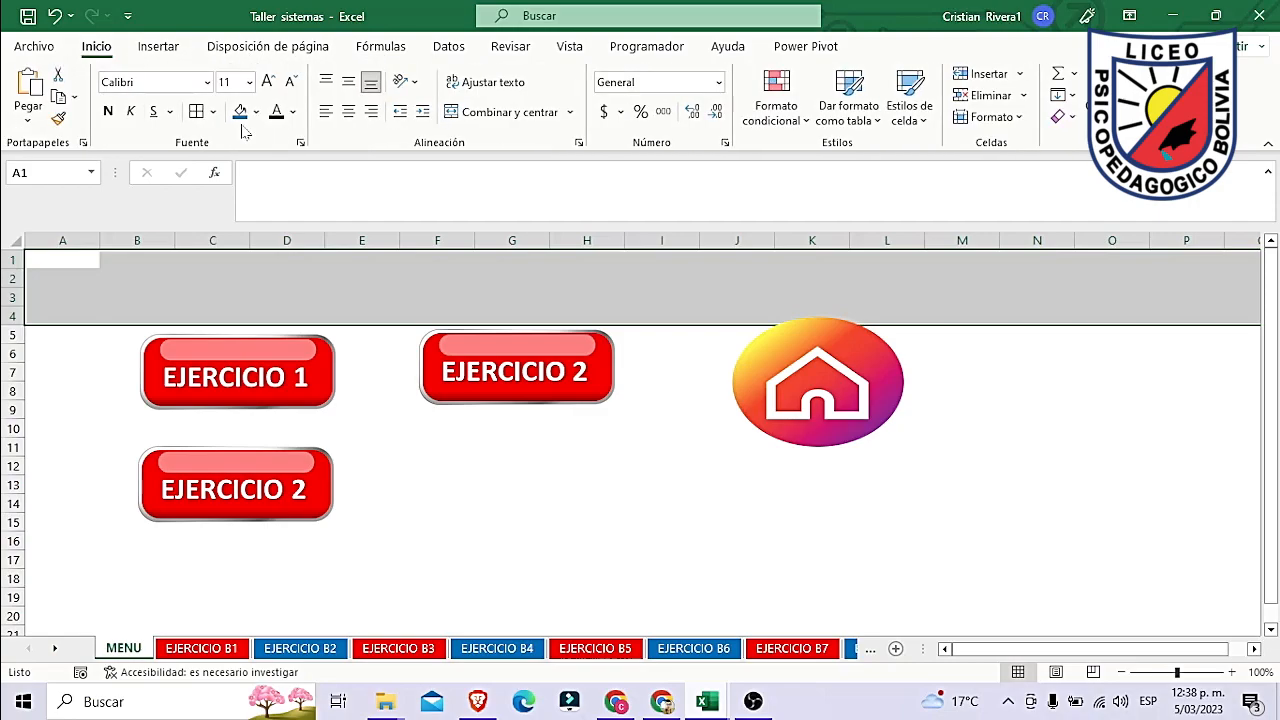
{"action": "left_click", "coordinate": [521, 116]}
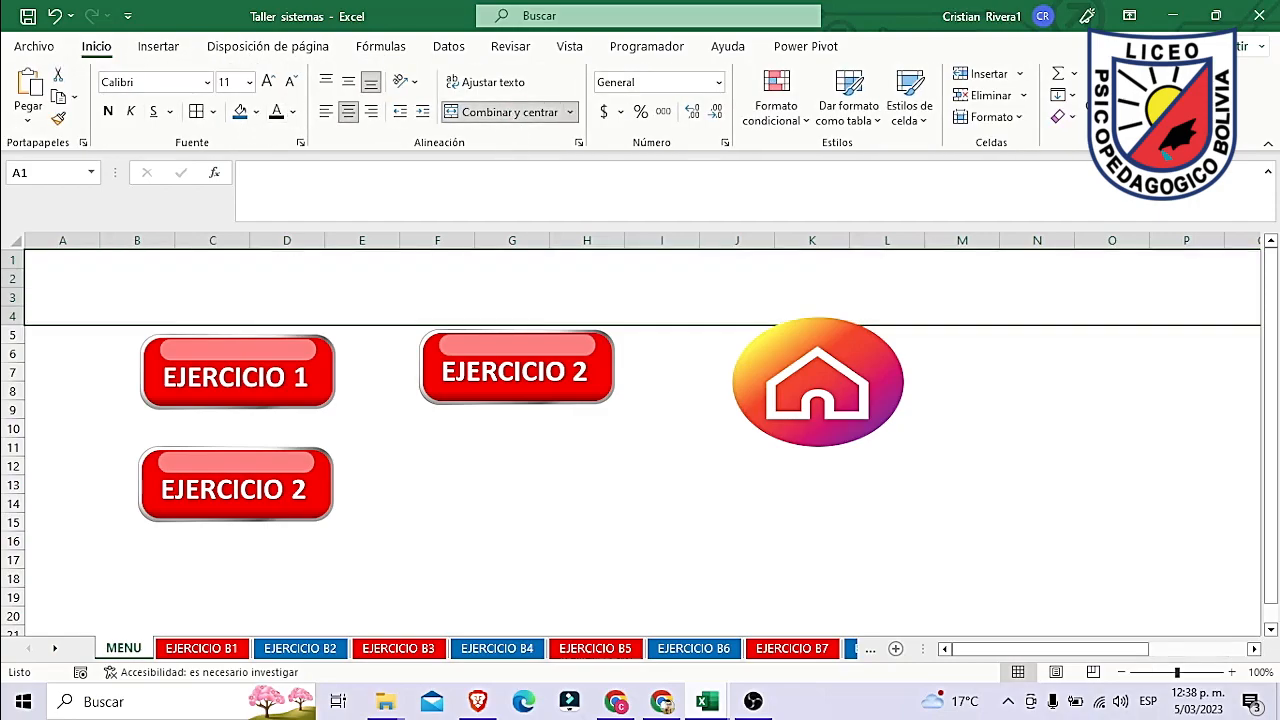
Step: Fill the merged title area across rows 1 to 4 of the MENU sheet with solid blue
{"action": "left_click", "coordinate": [256, 112]}
{"action": "left_click", "coordinate": [333, 288]}
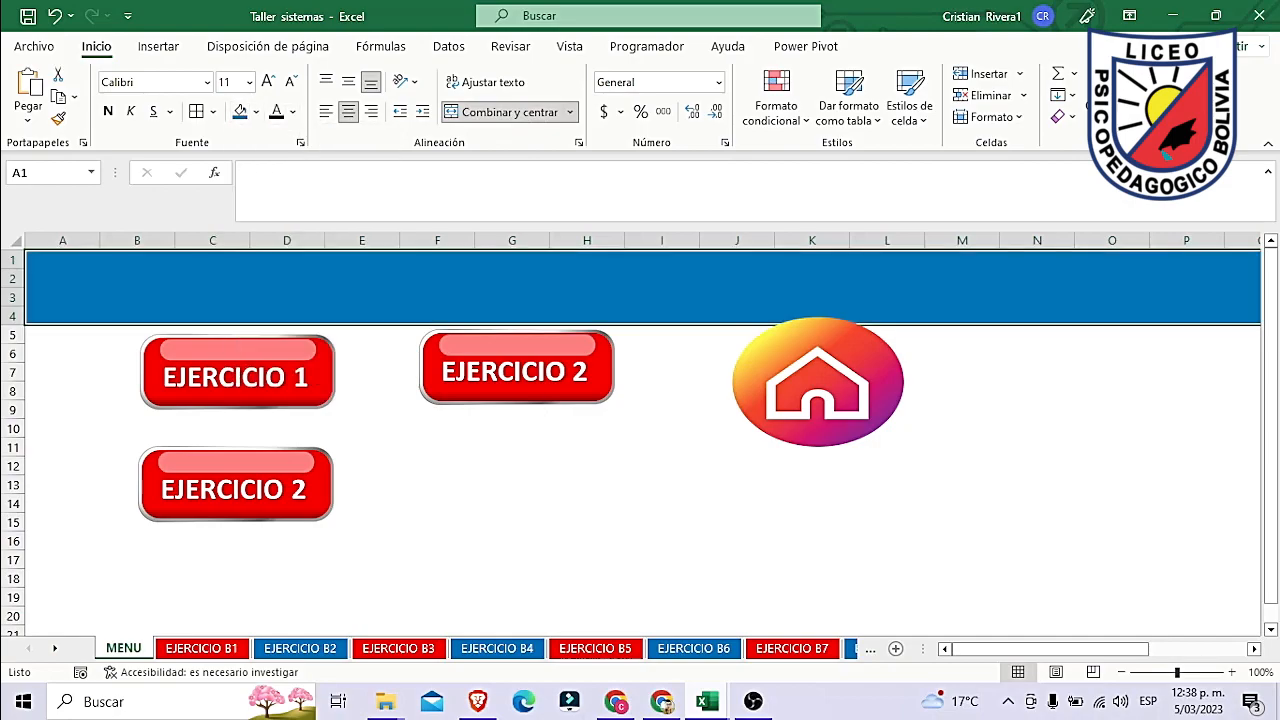
{"action": "left_click", "coordinate": [1099, 423]}
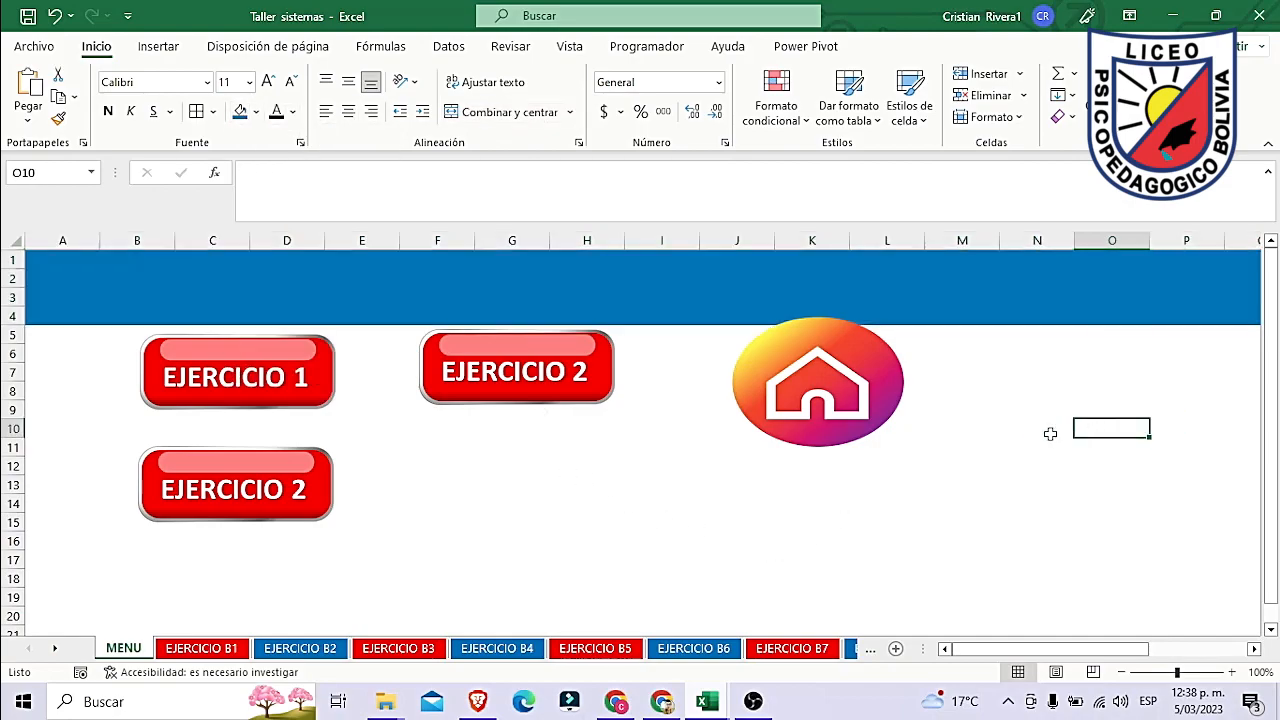
{"action": "left_click", "coordinate": [905, 112]}
{"action": "left_click", "coordinate": [850, 105]}
{"action": "left_click", "coordinate": [850, 105]}
{"action": "left_click", "coordinate": [938, 135]}
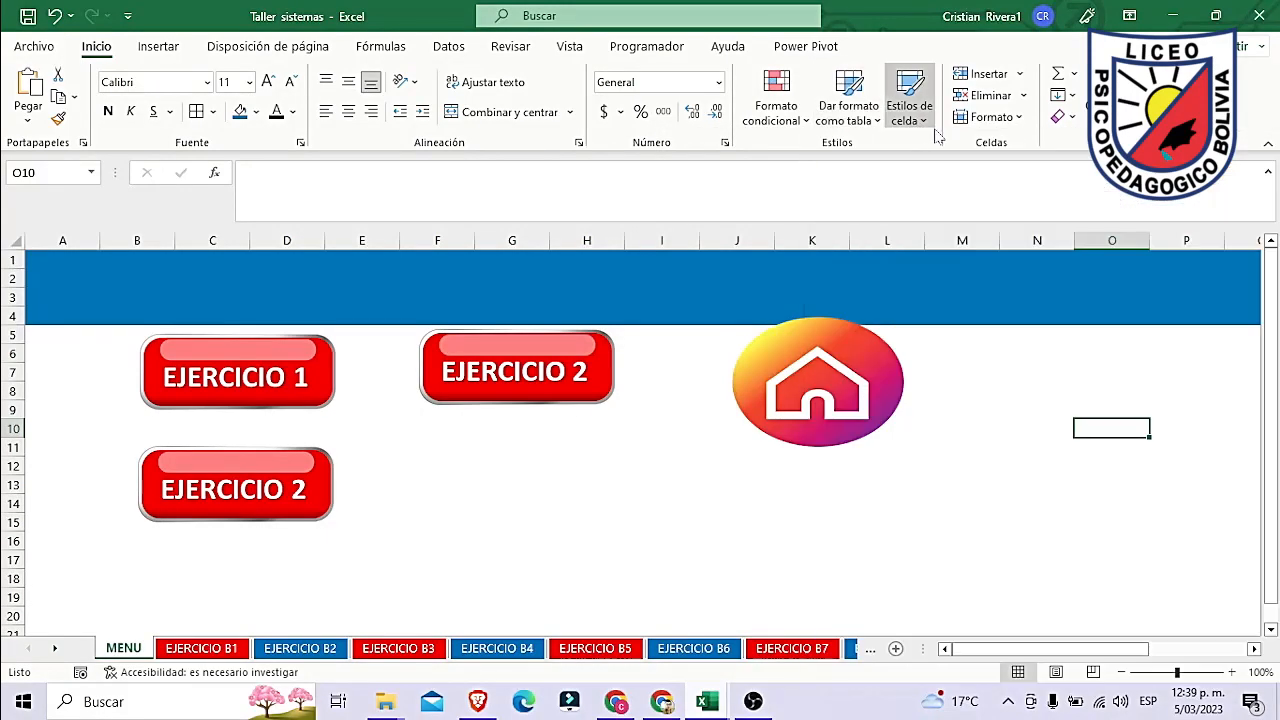
{"action": "left_click", "coordinate": [910, 105]}
{"action": "left_click", "coordinate": [549, 504]}
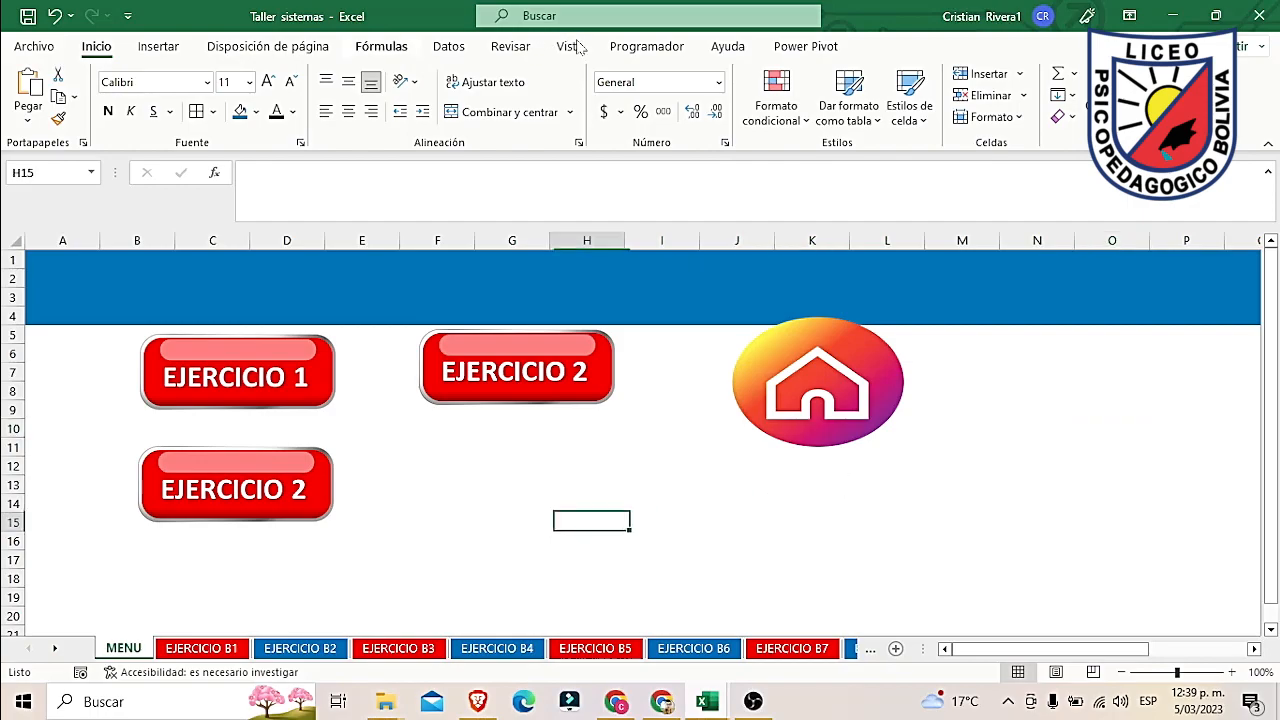
{"action": "left_click", "coordinate": [515, 47]}
{"action": "left_click", "coordinate": [450, 50]}
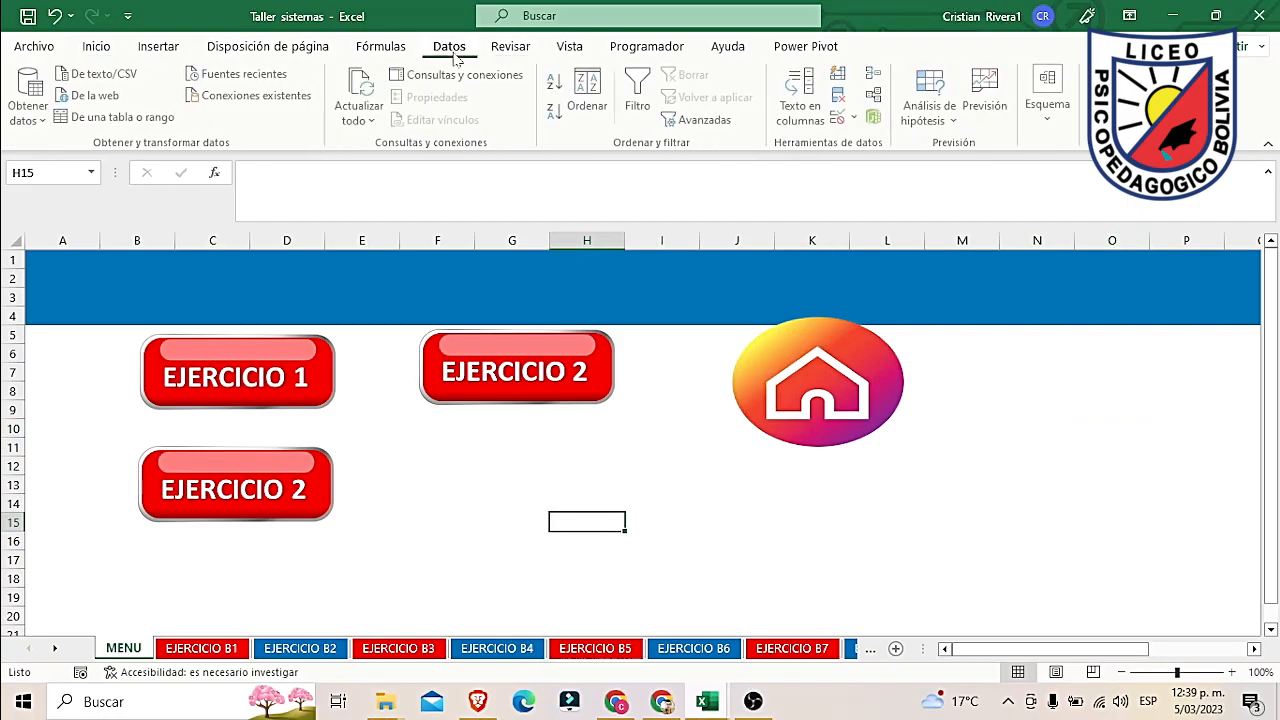
{"action": "left_click", "coordinate": [383, 50]}
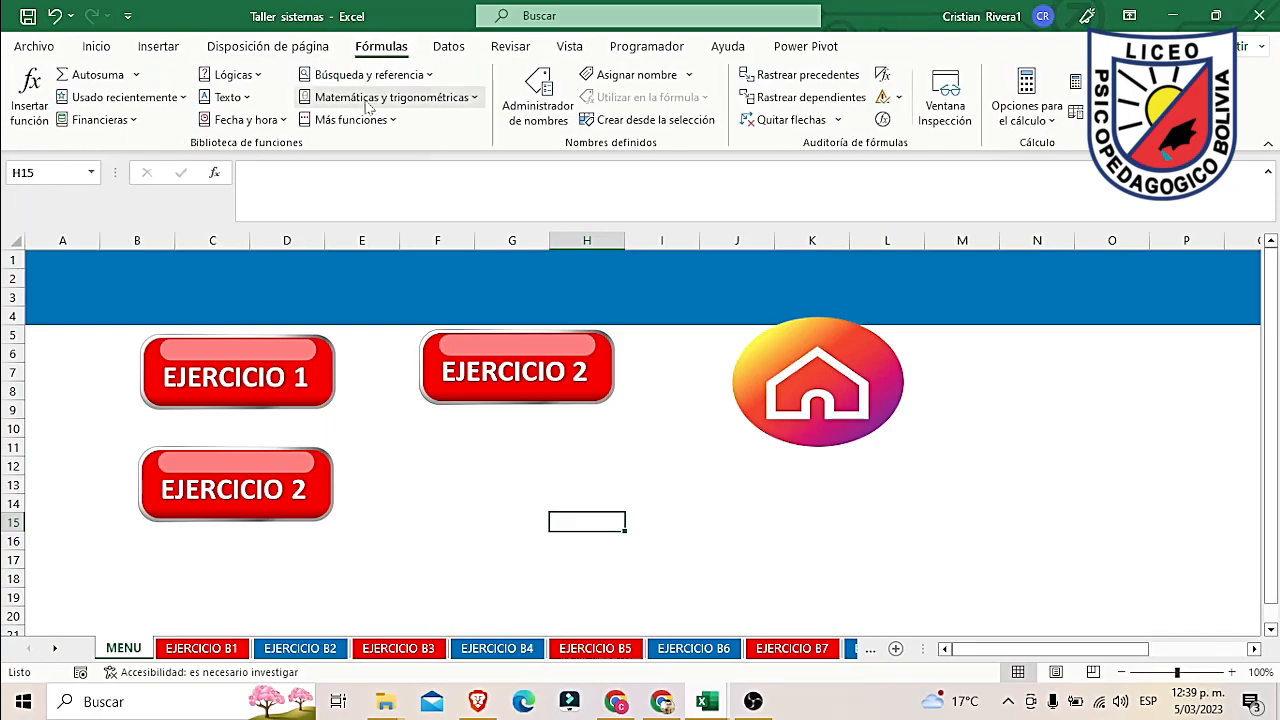
{"action": "left_click", "coordinate": [641, 55]}
{"action": "left_click", "coordinate": [566, 52]}
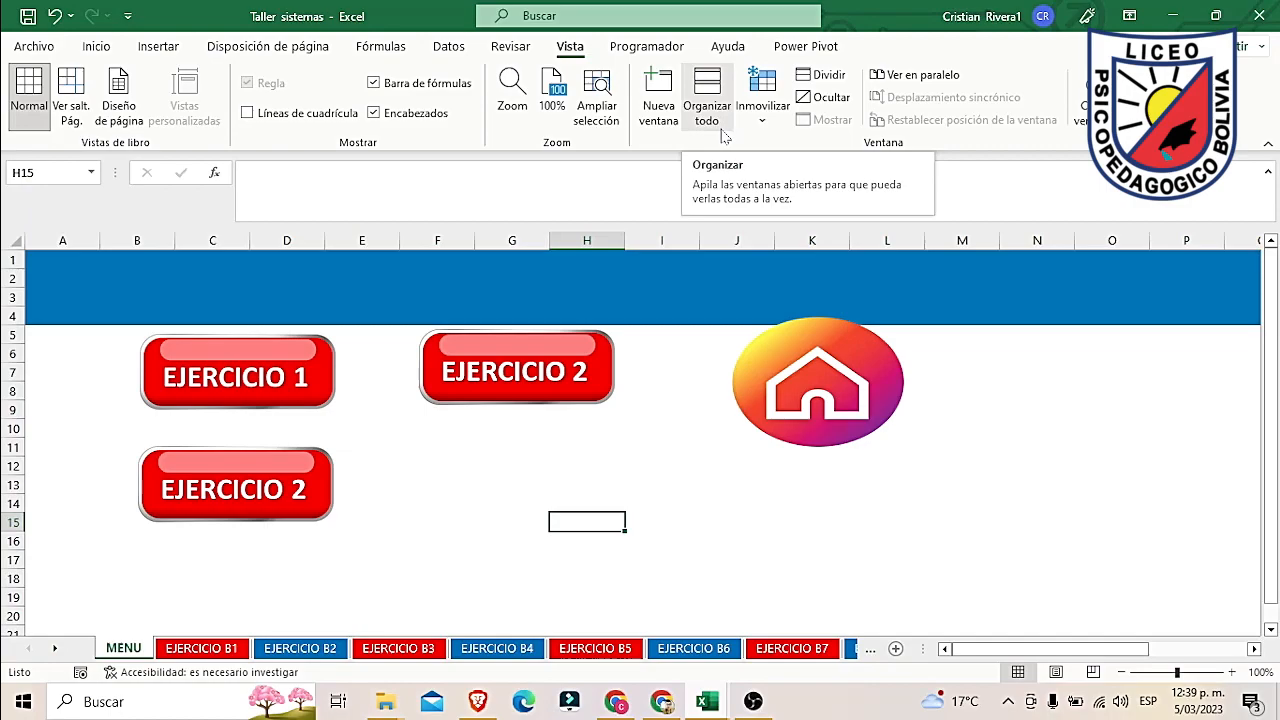
{"action": "left_click", "coordinate": [158, 47]}
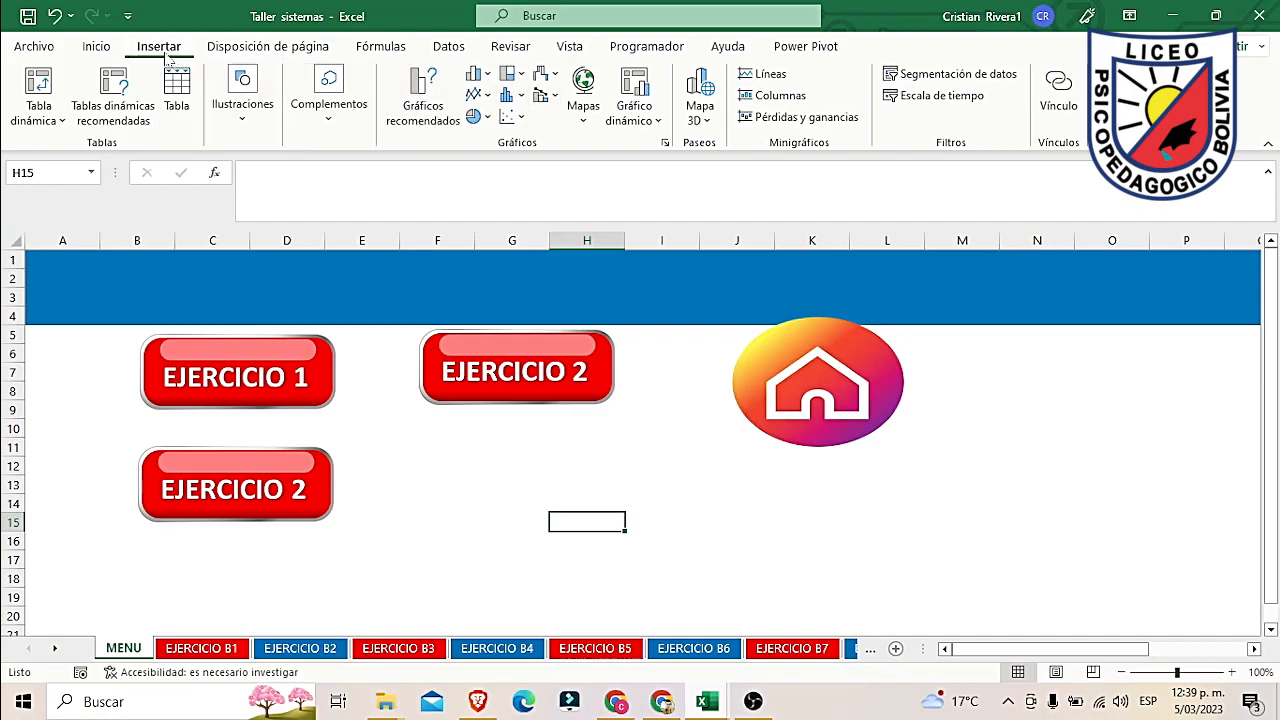
{"action": "left_click", "coordinate": [95, 47]}
Step: Set the image file 'Dia de no celular' as the MENU sheet's background and check how it covers the sheet
{"action": "left_click", "coordinate": [267, 47]}
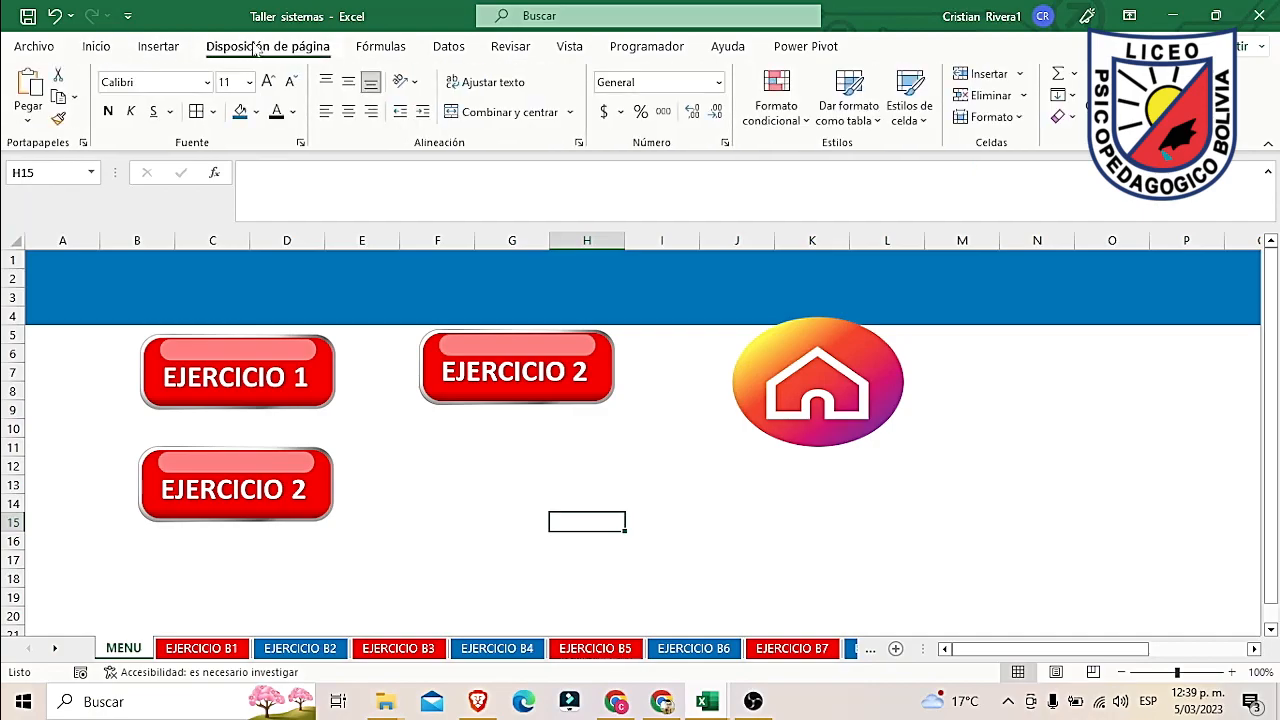
{"action": "left_click", "coordinate": [422, 95]}
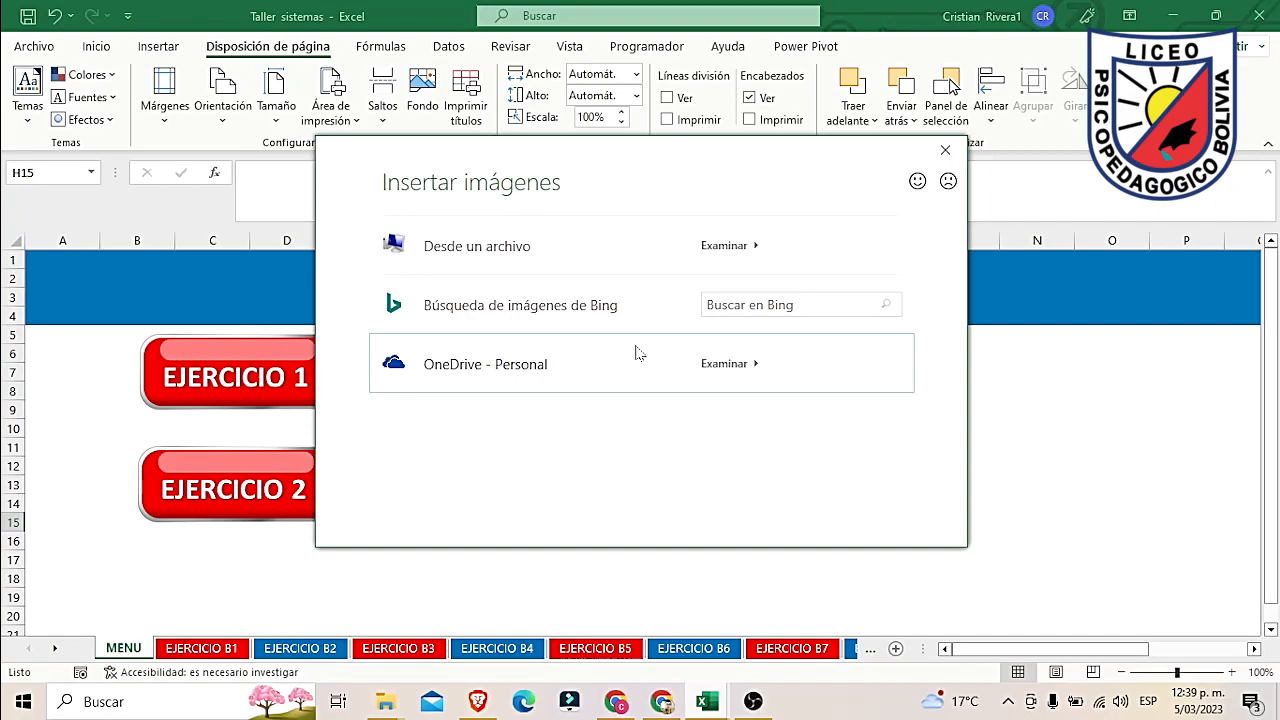
{"action": "left_click", "coordinate": [768, 246]}
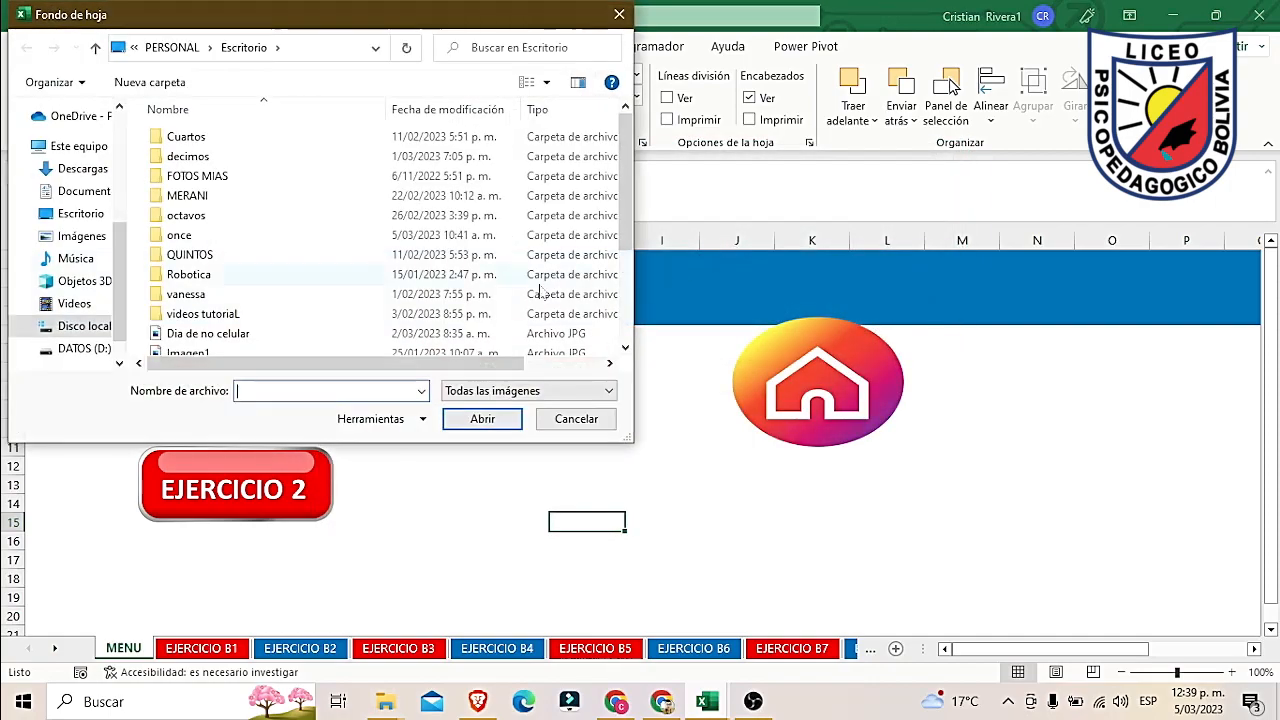
{"action": "left_click", "coordinate": [211, 338]}
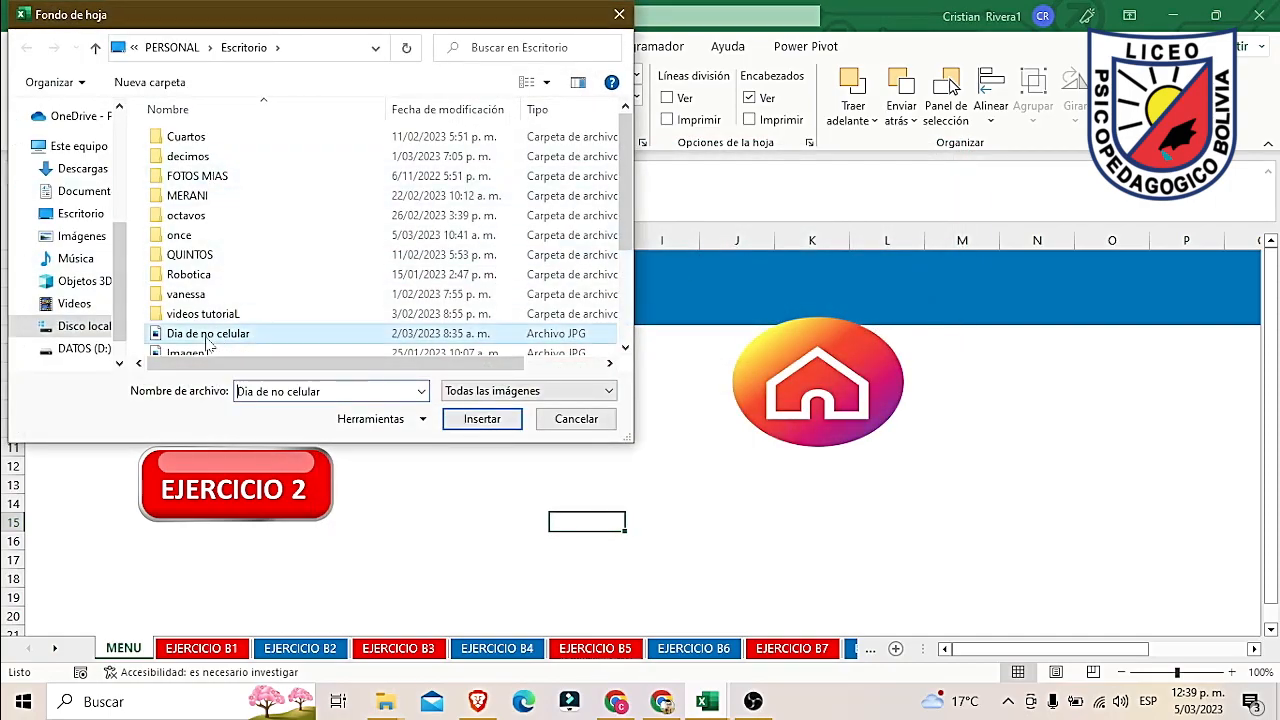
{"action": "left_click", "coordinate": [474, 419]}
{"action": "scroll", "coordinate": [964, 550], "scroll_direction": "down", "scroll_amount": 14}
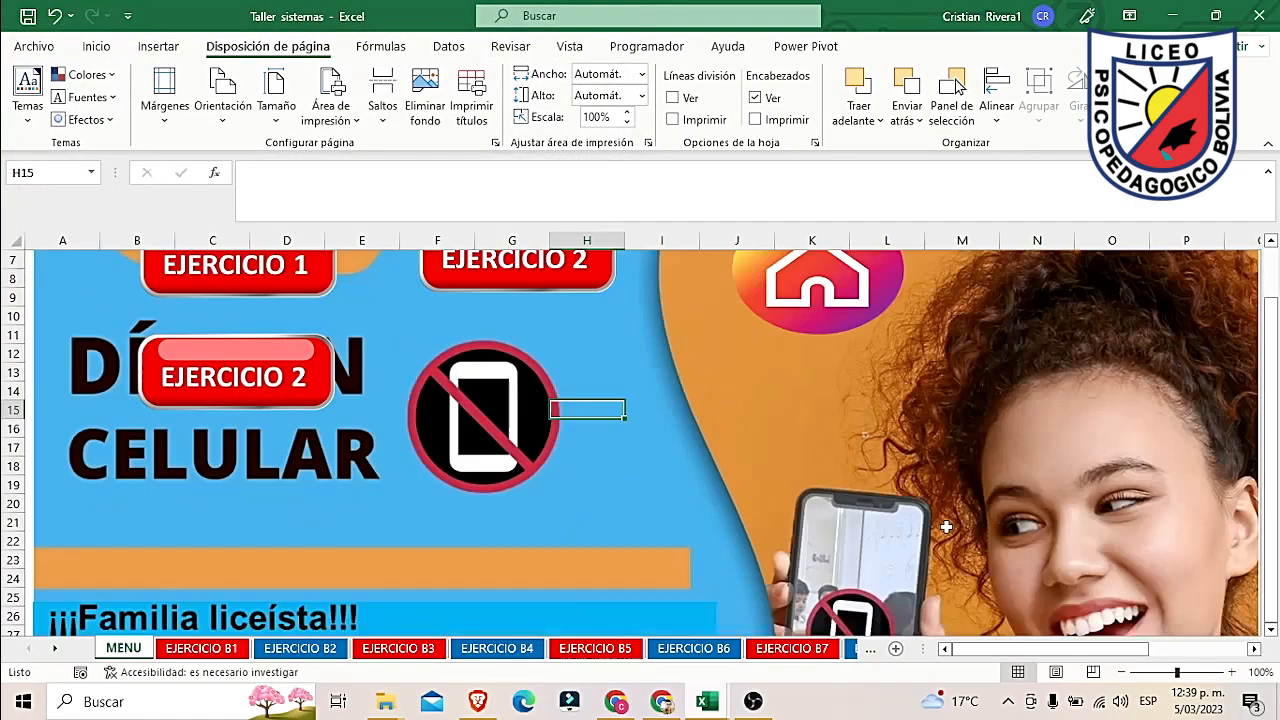
{"action": "scroll", "coordinate": [964, 554], "scroll_direction": "up", "scroll_amount": 8}
{"action": "scroll", "coordinate": [964, 554], "scroll_direction": "up", "scroll_amount": 6}
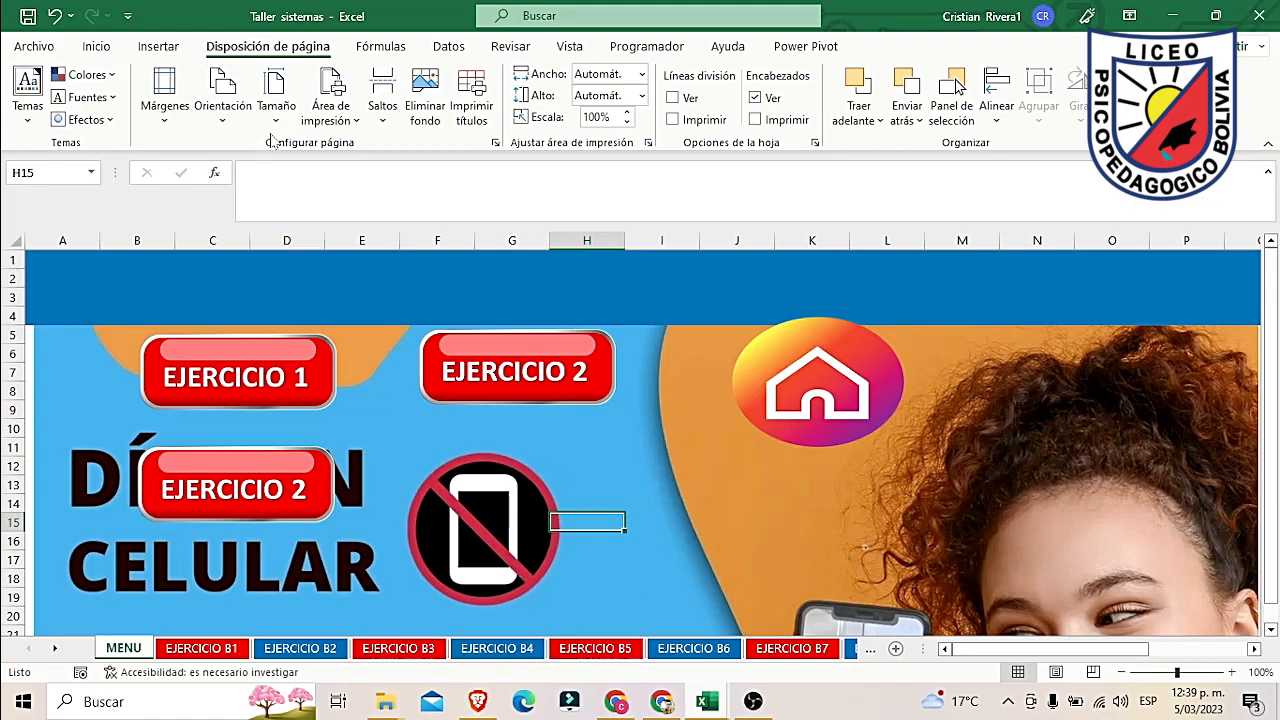
{"action": "left_click", "coordinate": [222, 100]}
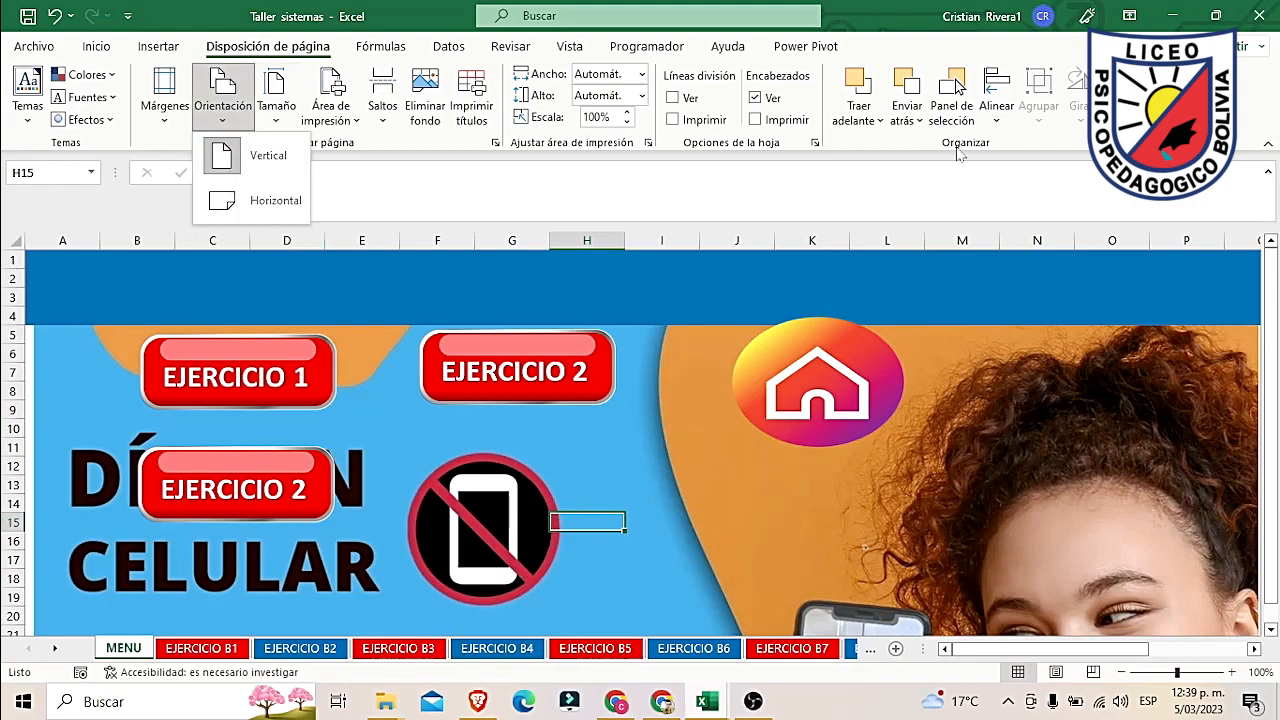
{"action": "left_click", "coordinate": [658, 50]}
{"action": "left_click", "coordinate": [570, 46]}
Step: Protect the workbook's structure by entering a password and retyping it for confirmation
{"action": "left_click", "coordinate": [492, 47]}
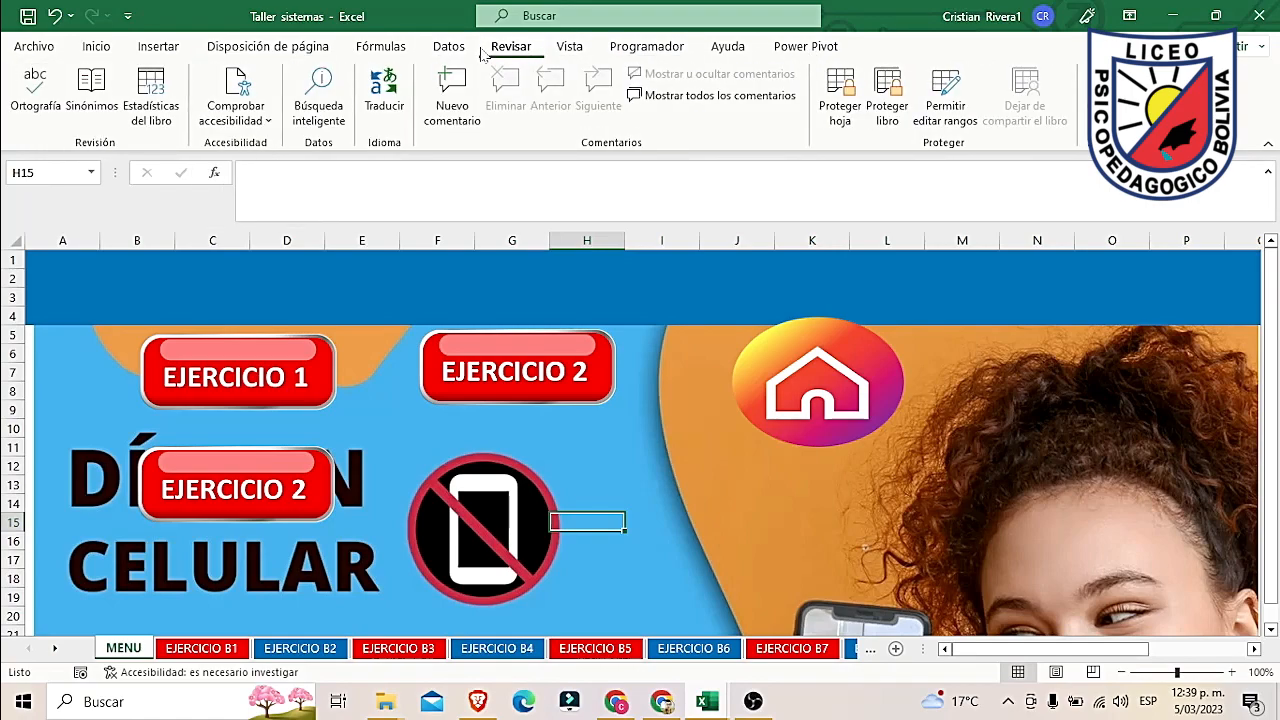
{"action": "left_click", "coordinate": [887, 110]}
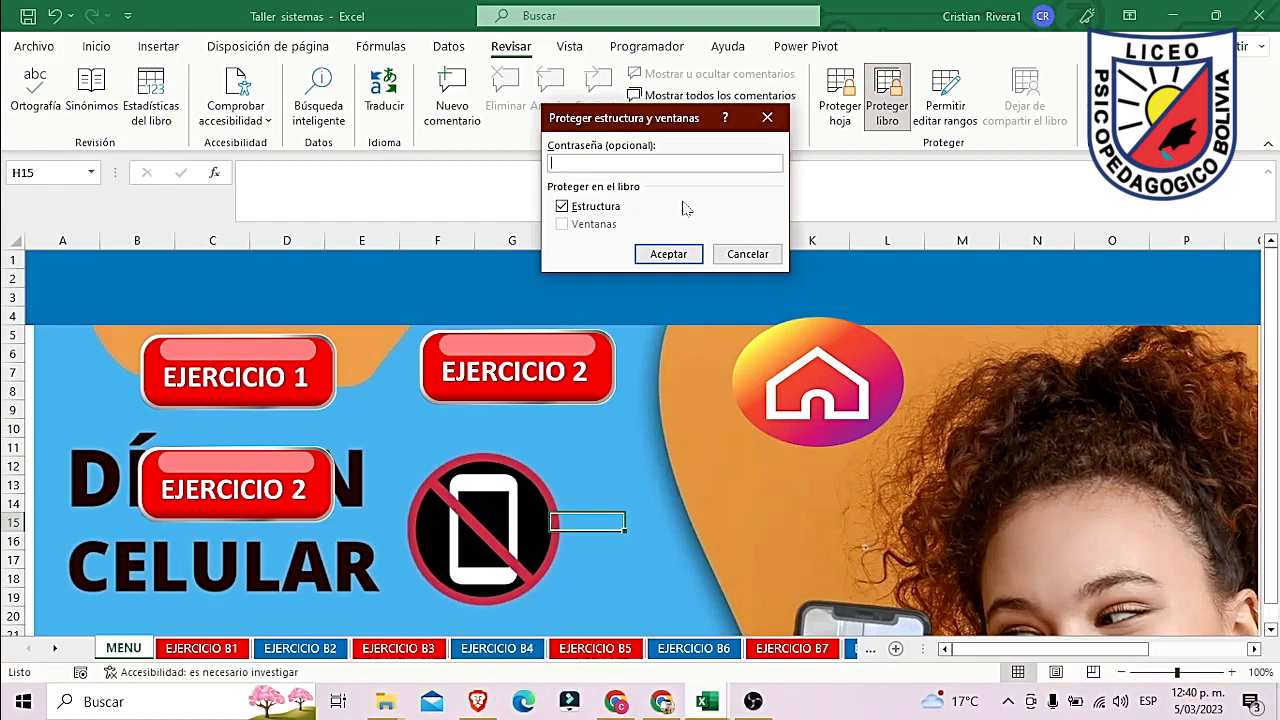
{"action": "key", "text": "Return"}
{"action": "left_click", "coordinate": [682, 255]}
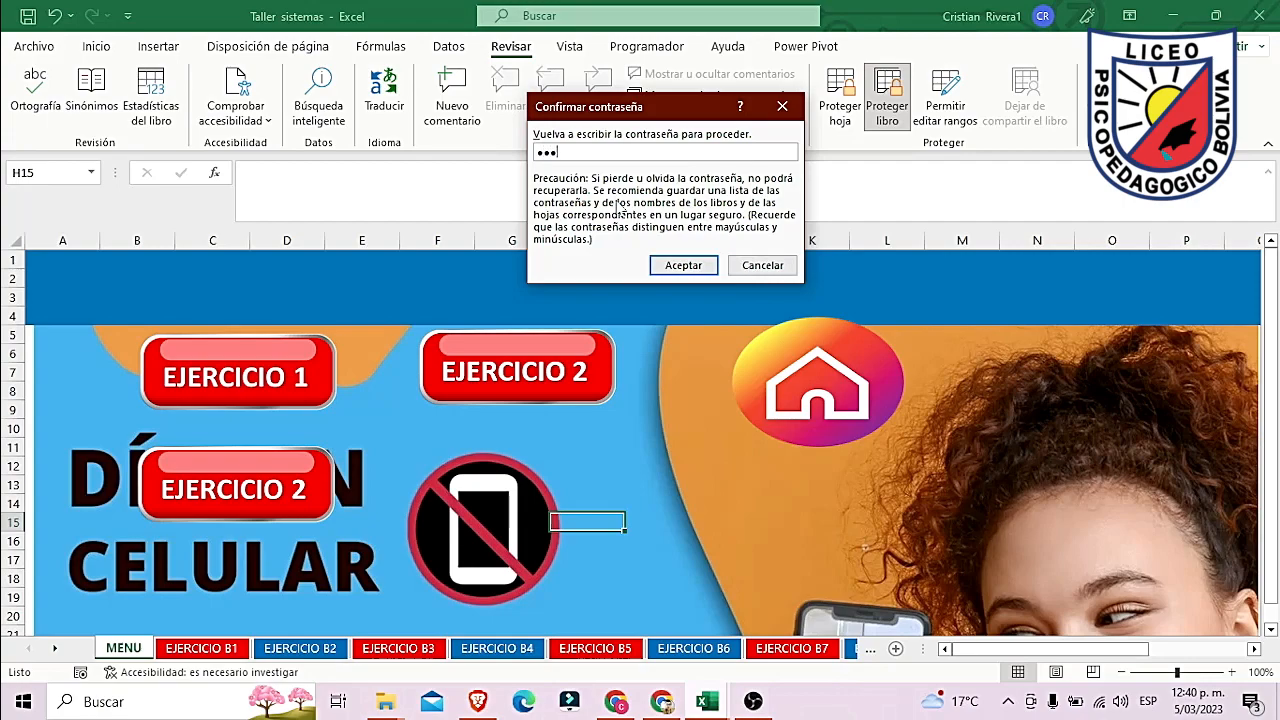
{"action": "left_click", "coordinate": [683, 265]}
Step: Test cell editing under workbook protection by entering a closing brace over the Lapices total on EJERCICIO B3, and undo the entry
{"action": "left_click", "coordinate": [546, 371]}
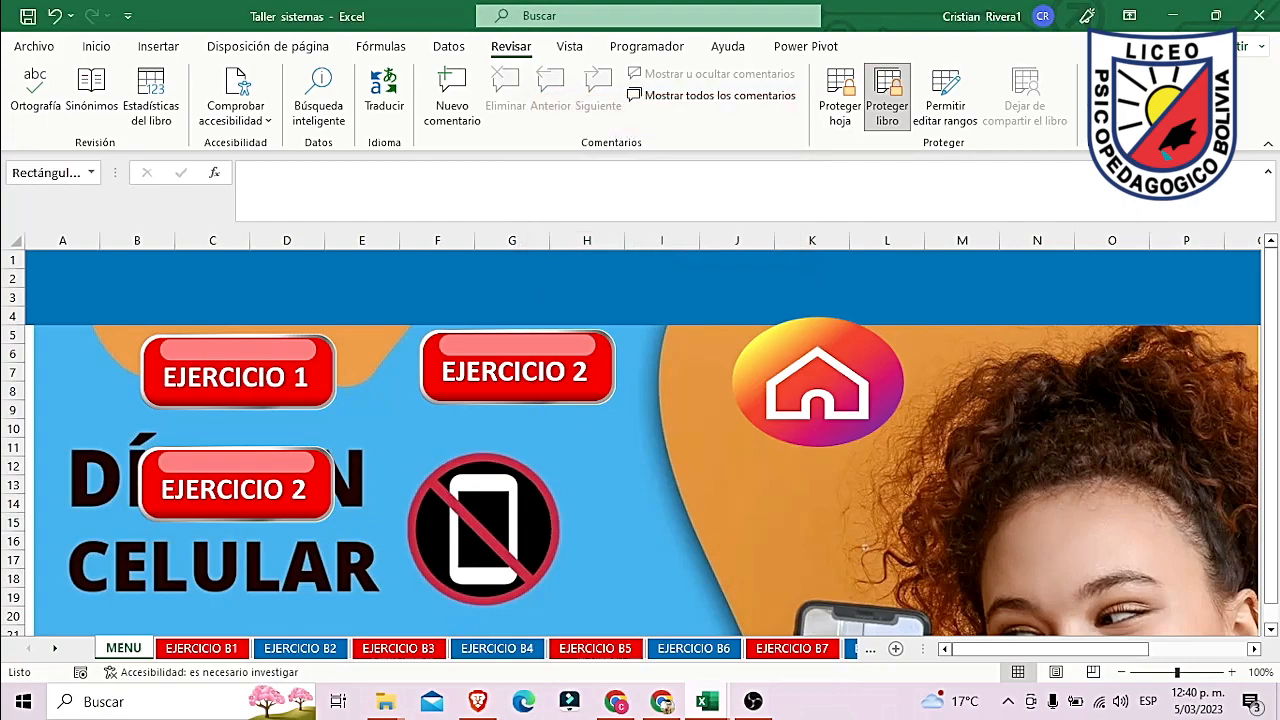
{"action": "left_click", "coordinate": [398, 648]}
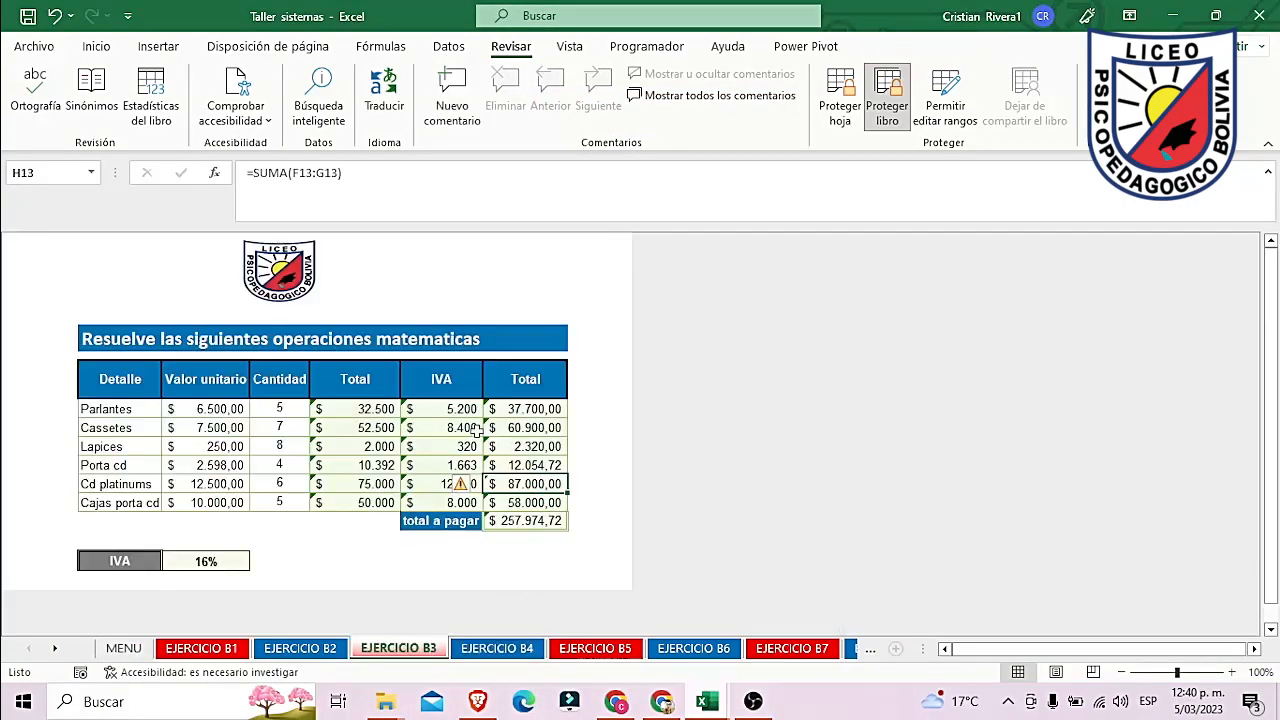
{"action": "left_click", "coordinate": [441, 427]}
{"action": "left_click", "coordinate": [527, 446]}
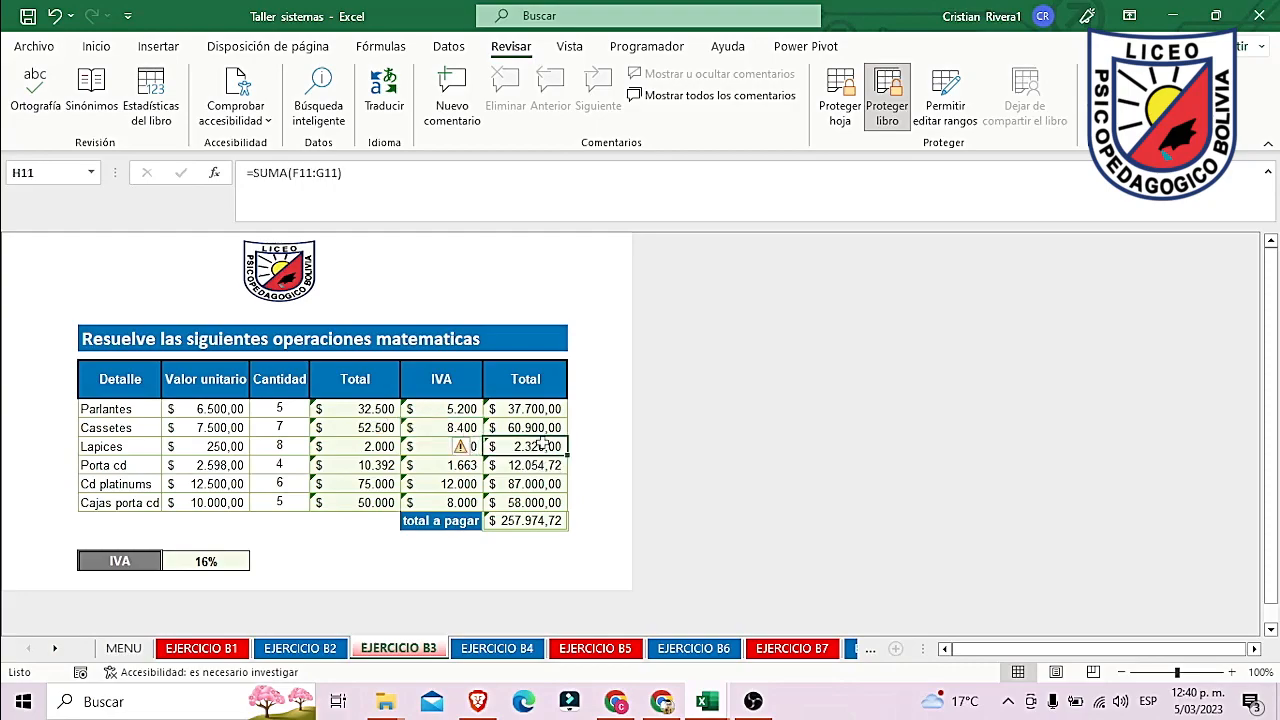
{"action": "type", "text": "}"}
{"action": "key", "text": "Return"}
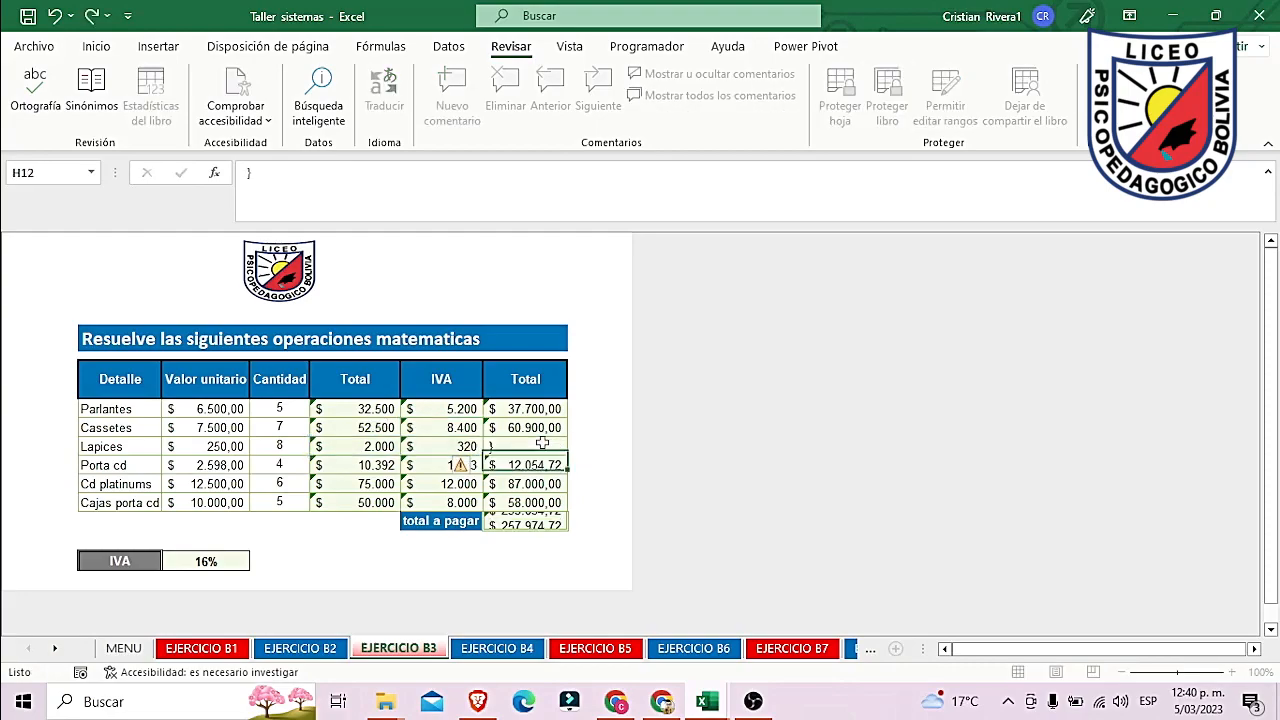
{"action": "left_click", "coordinate": [541, 443]}
{"action": "key", "text": "ctrl+z"}
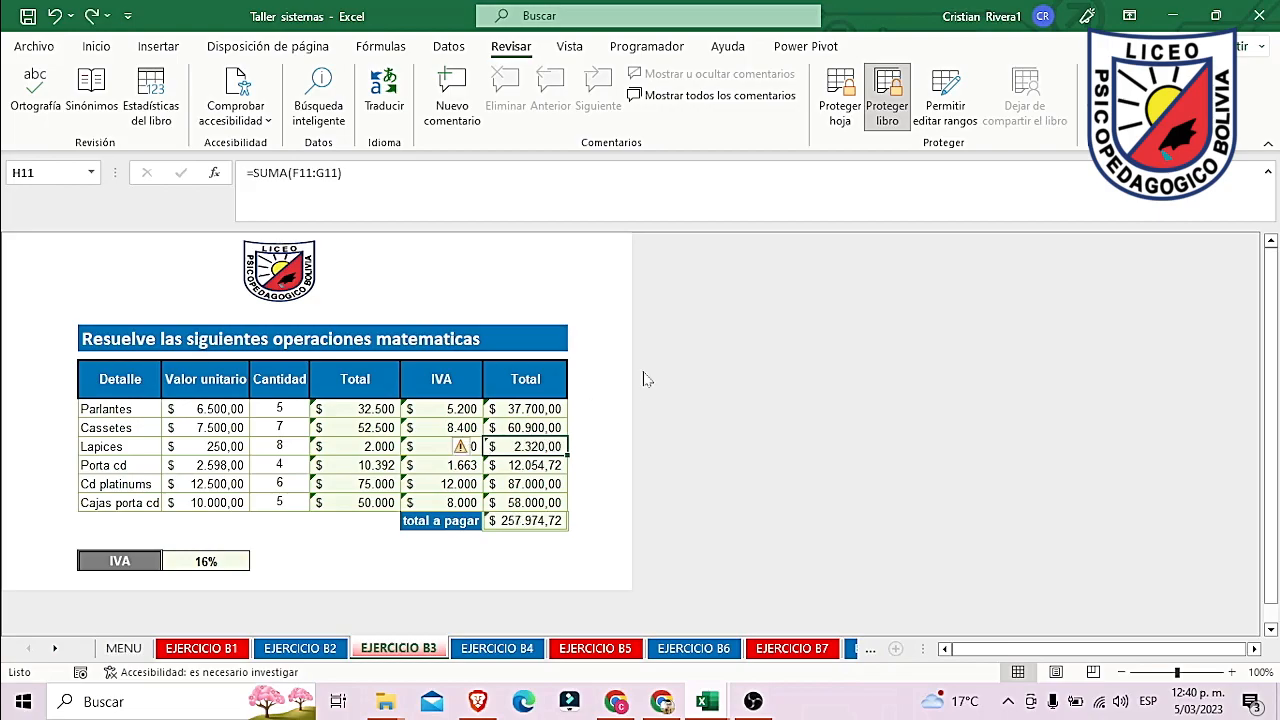
Step: Open the EJERCICIO B4 sheet and check which sheet management commands are available under workbook protection
{"action": "left_click", "coordinate": [541, 648]}
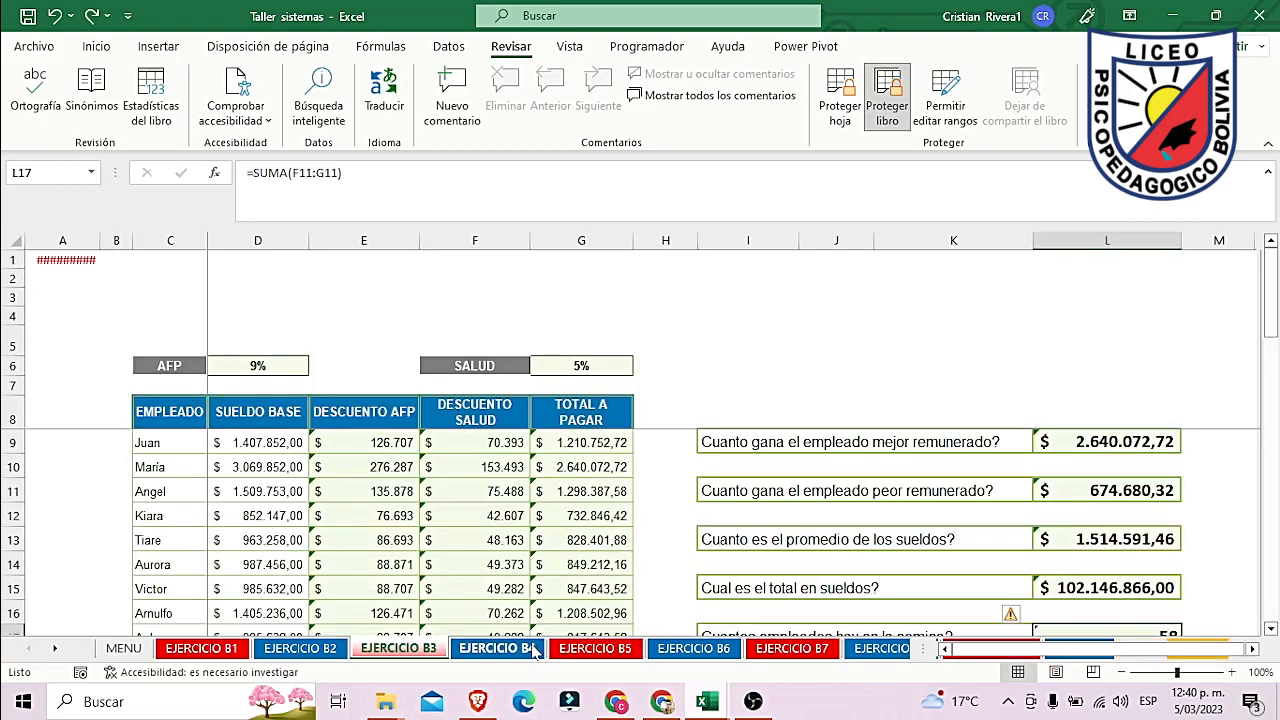
{"action": "right_click", "coordinate": [531, 650]}
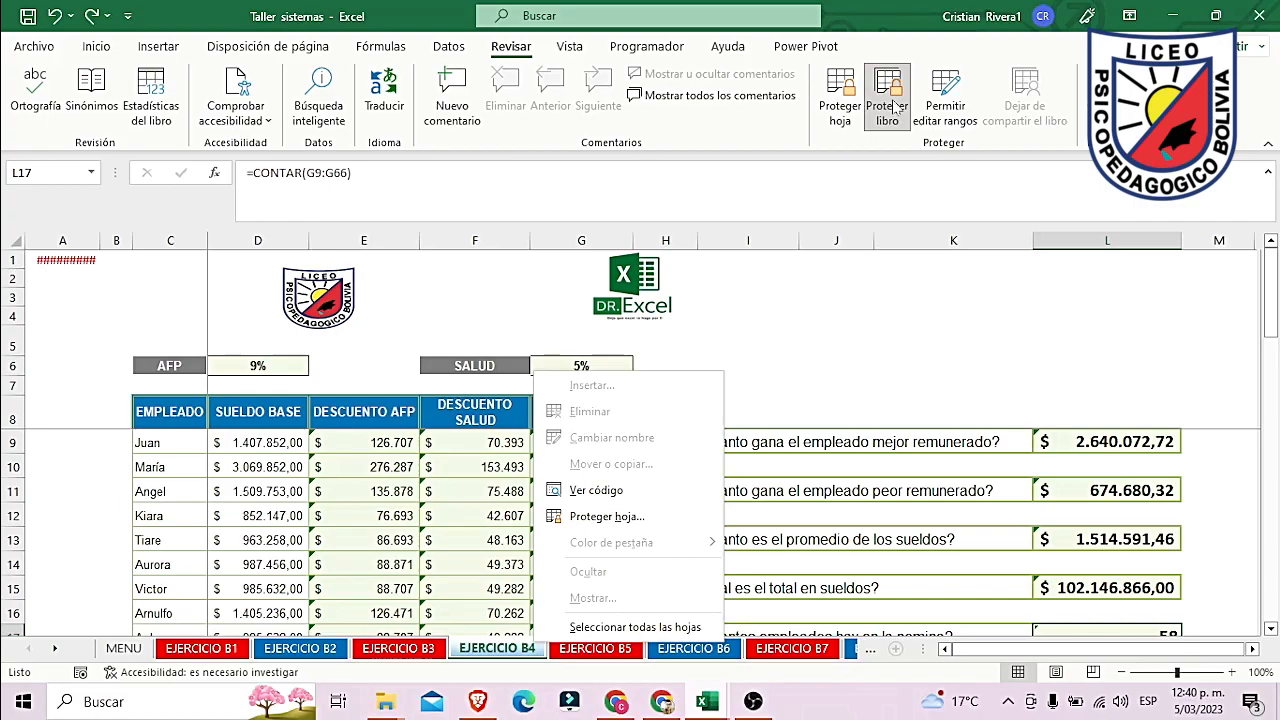
{"action": "left_click", "coordinate": [880, 348]}
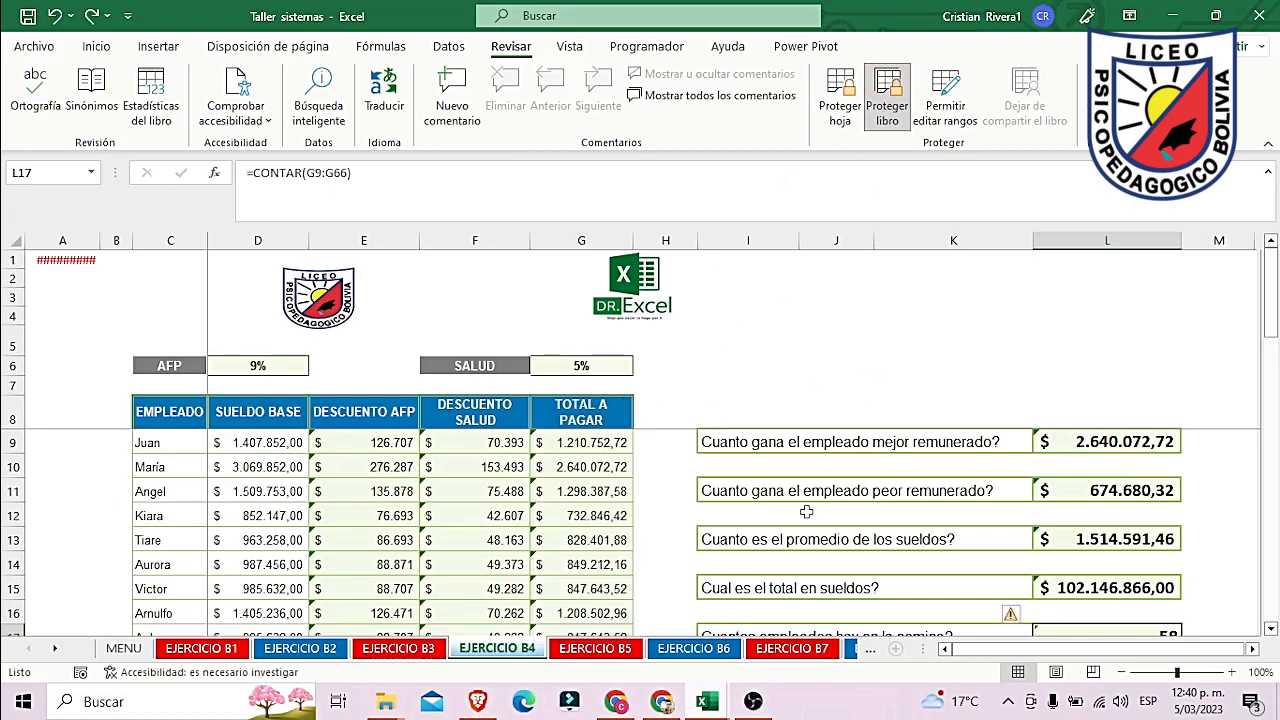
Step: Open the EJERCICIO B11 sheet to review its instructions for the menu activity, and switch to OBS
{"action": "left_click", "coordinate": [870, 649]}
{"action": "left_click", "coordinate": [870, 649]}
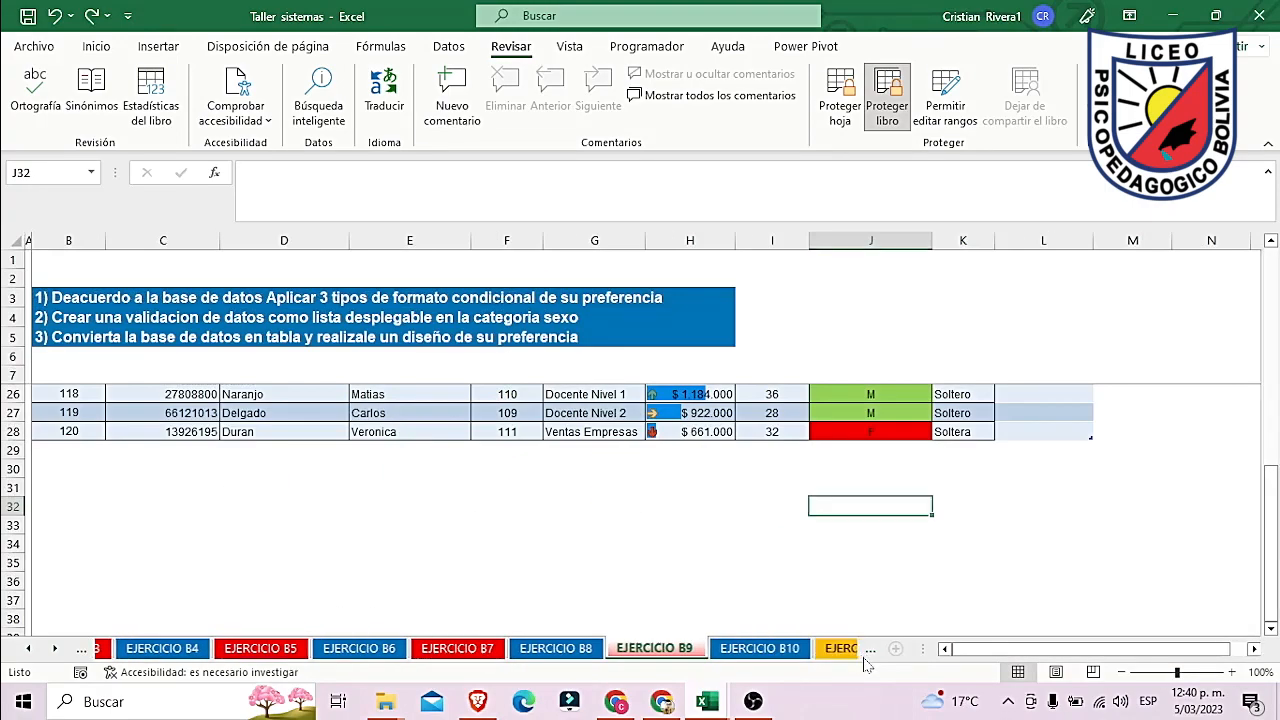
{"action": "left_click", "coordinate": [866, 658]}
{"action": "left_click", "coordinate": [866, 658]}
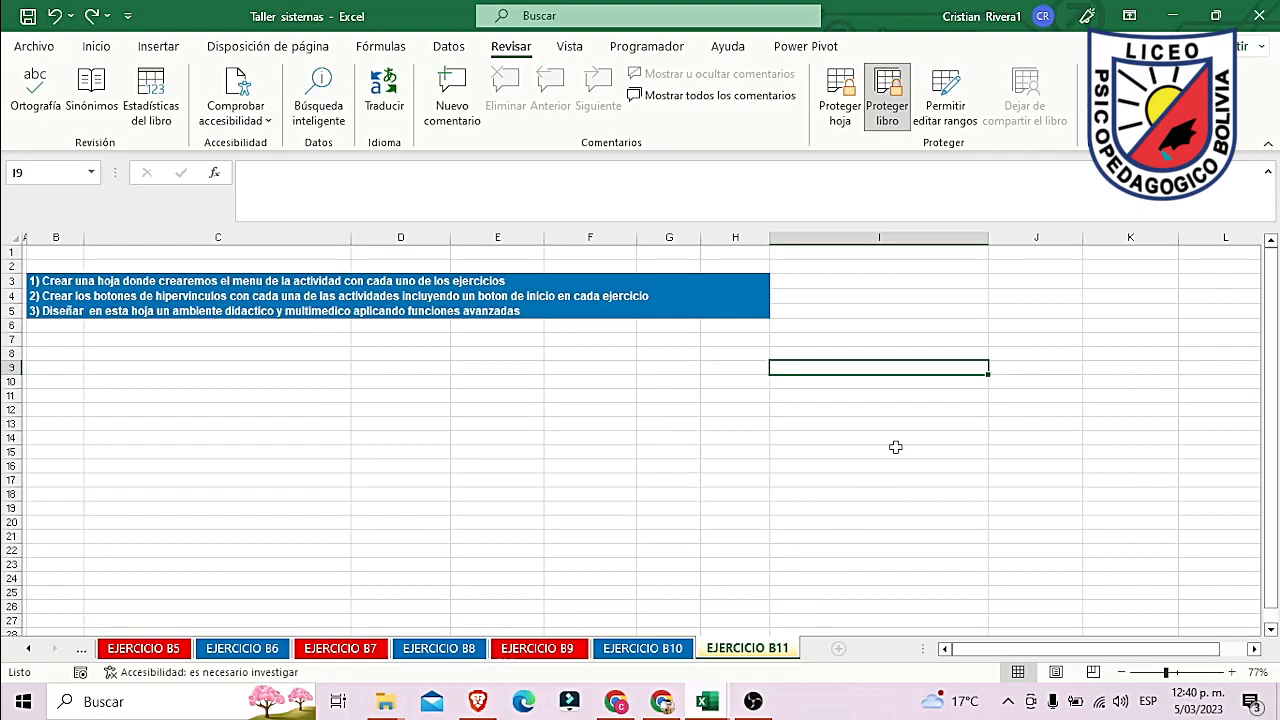
{"action": "left_click", "coordinate": [753, 701]}
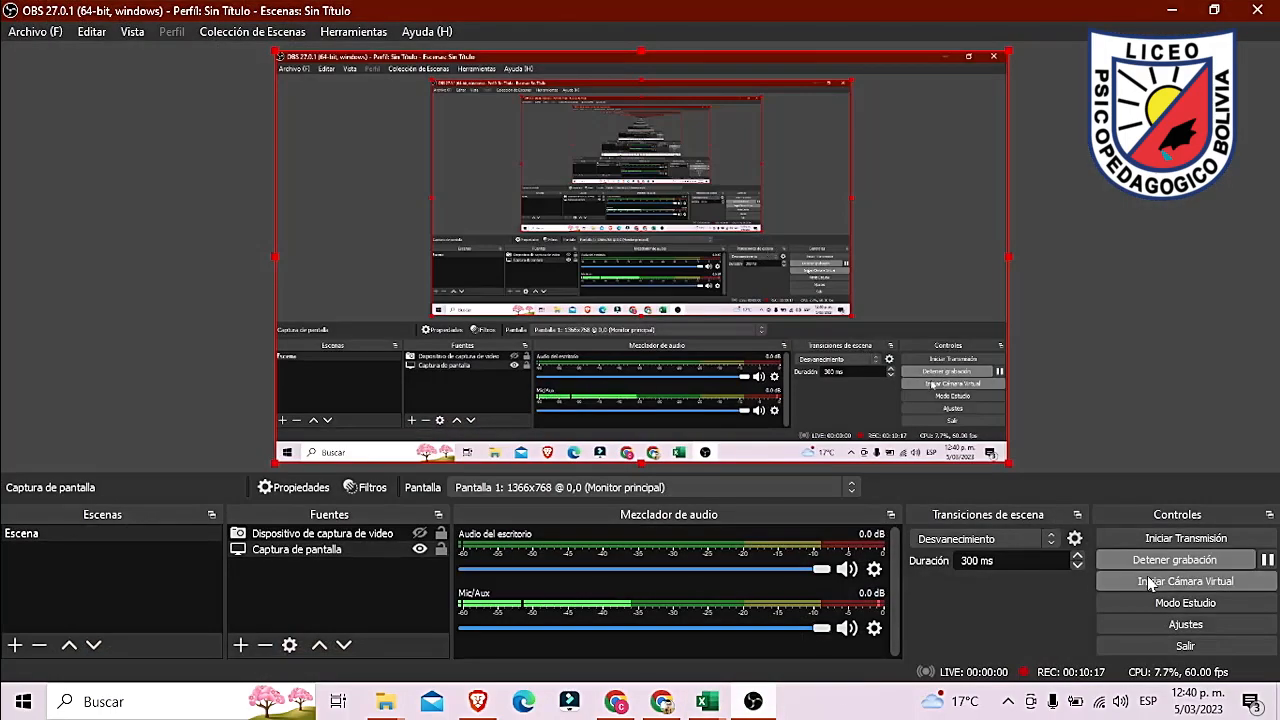